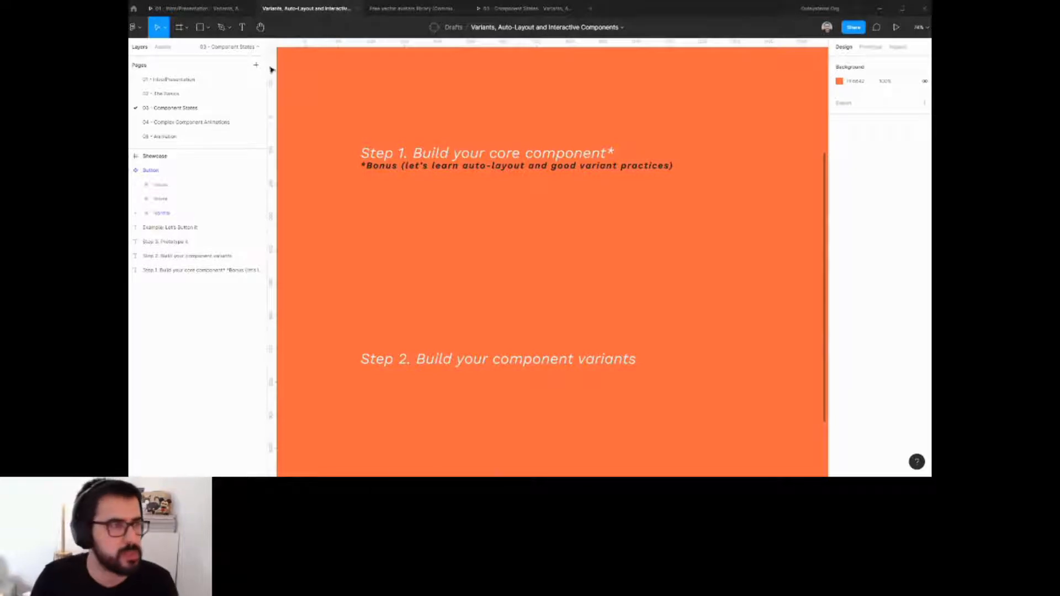
# Create a text layer reading "Click Me, It's Fun" in the middle of the slide.
pyautogui.click(242, 28)
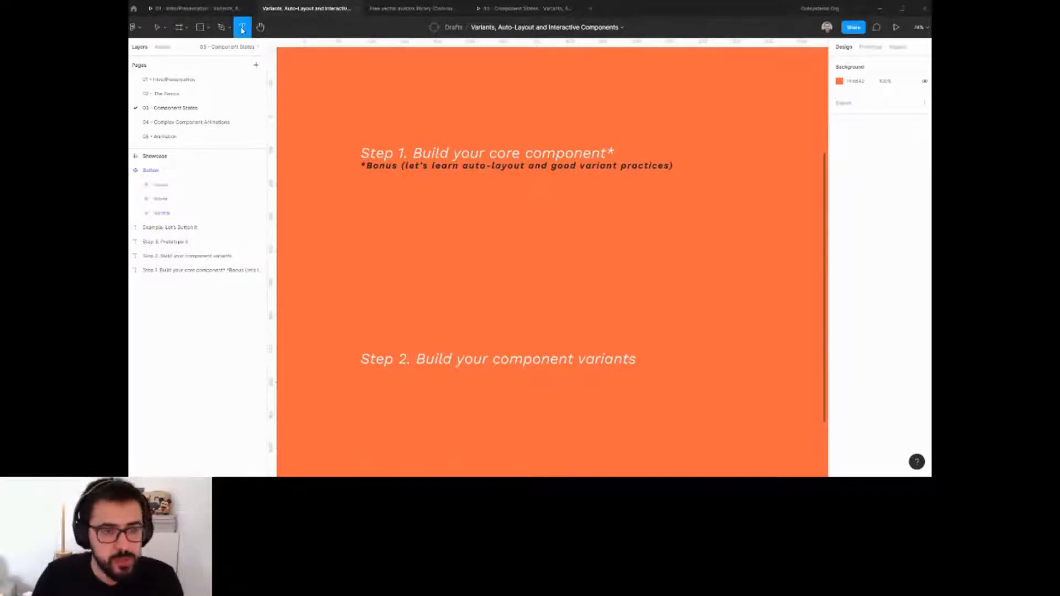
pyautogui.click(460, 231)
pyautogui.write('Cle')
pyautogui.press('BackSpace')
pyautogui.write('ick ')
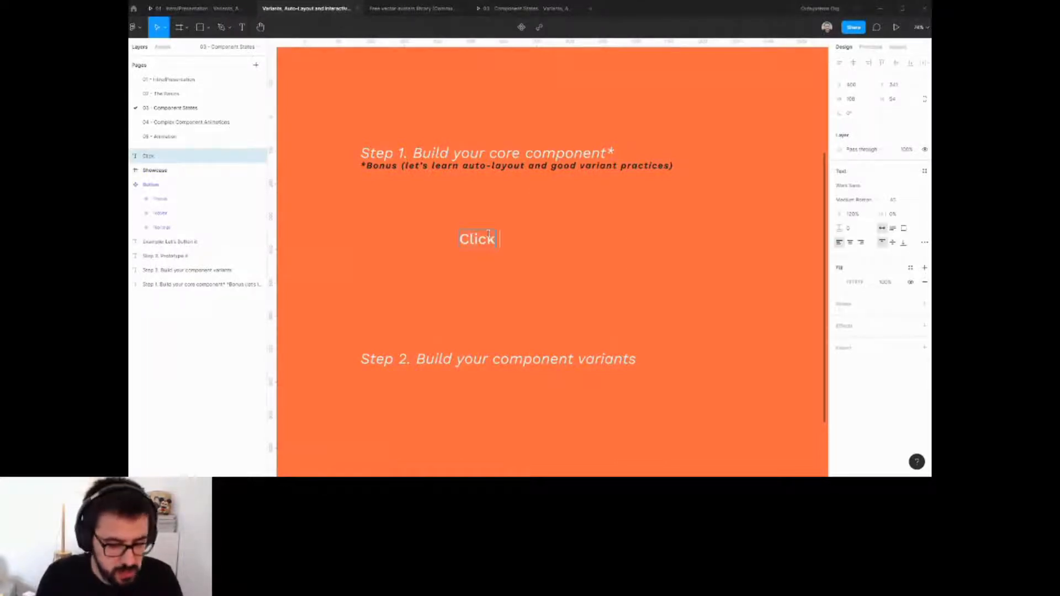
pyautogui.write('Me, It')
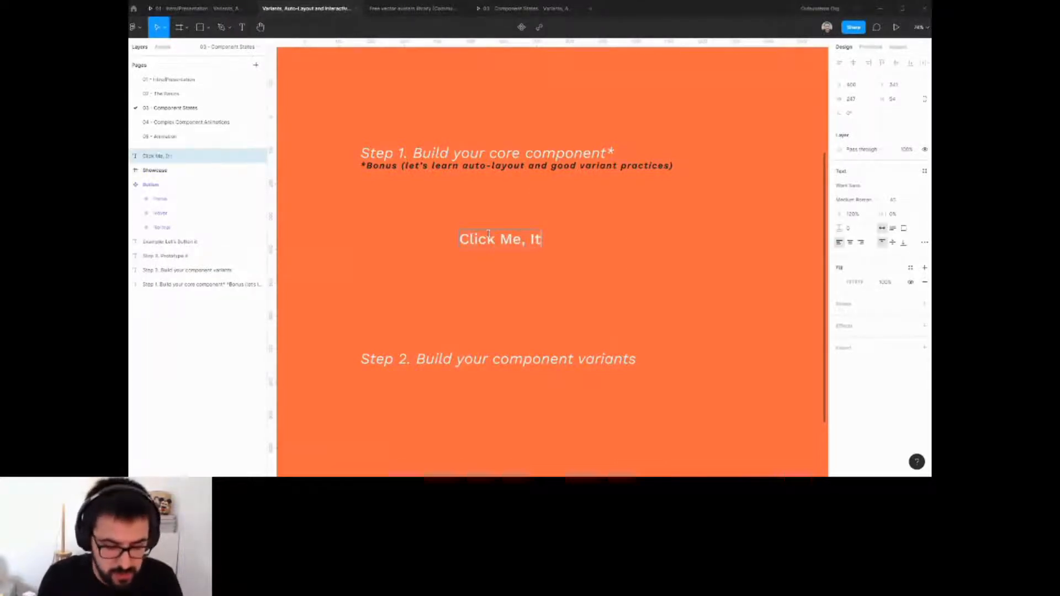
pyautogui.write("'s Fun")
pyautogui.press('Escape')
pyautogui.moveTo(572, 237); pyautogui.dragTo(553, 246)
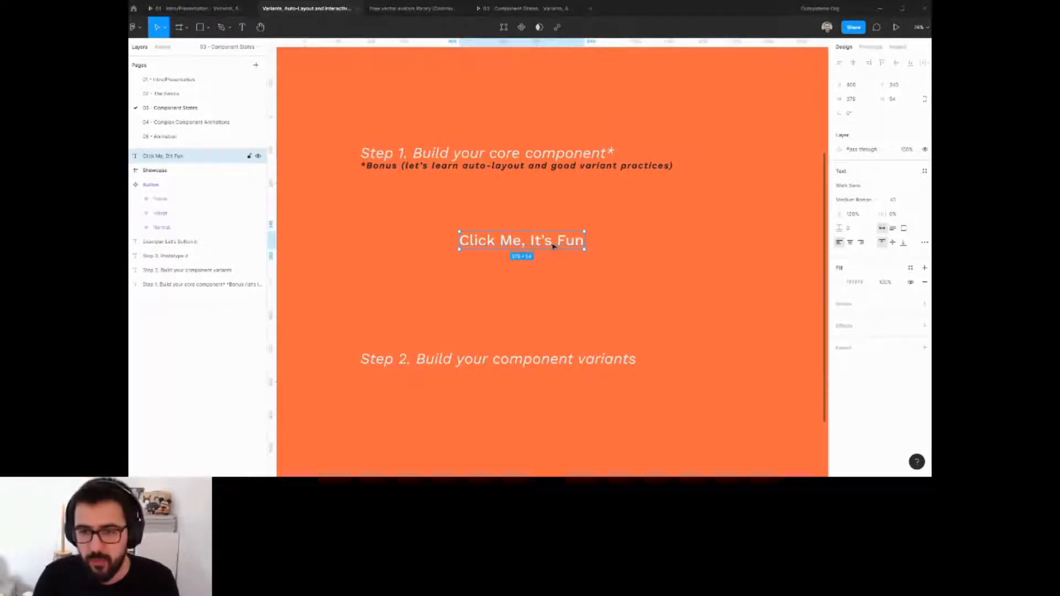
# Add auto layout around the text layer.
pyautogui.rightClick(553, 246)
pyautogui.moveTo(552, 246)
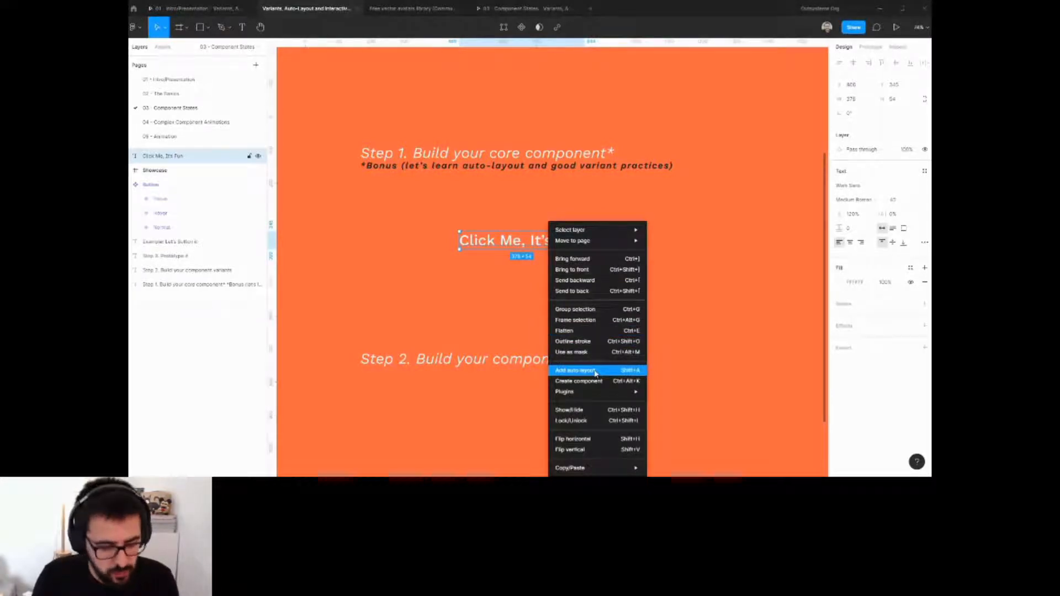
pyautogui.click(568, 371)
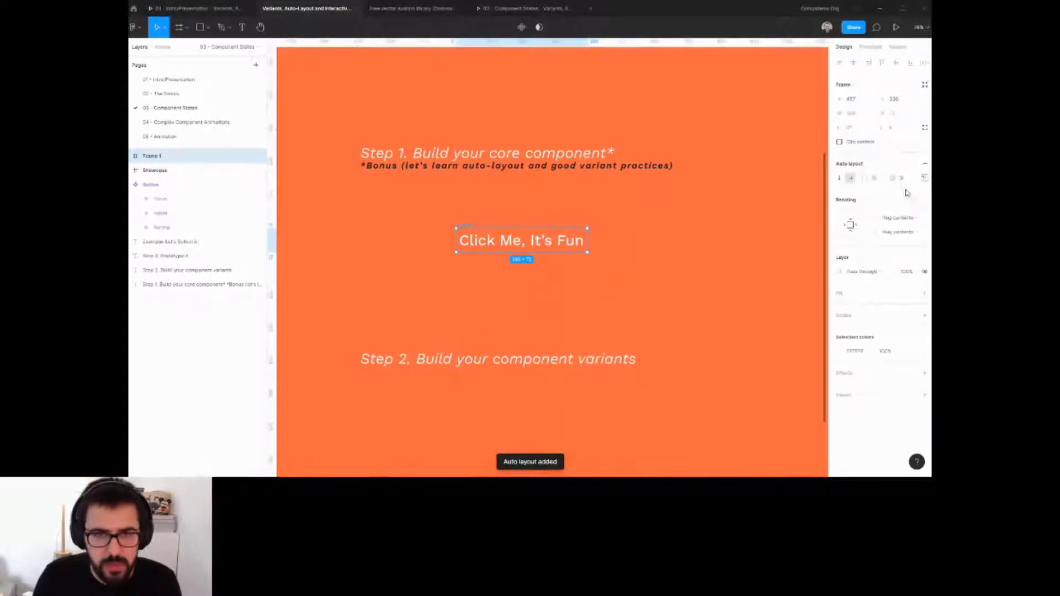
# Add a fill to the auto layout frame and set it to the blue document colour.
pyautogui.click(924, 293)
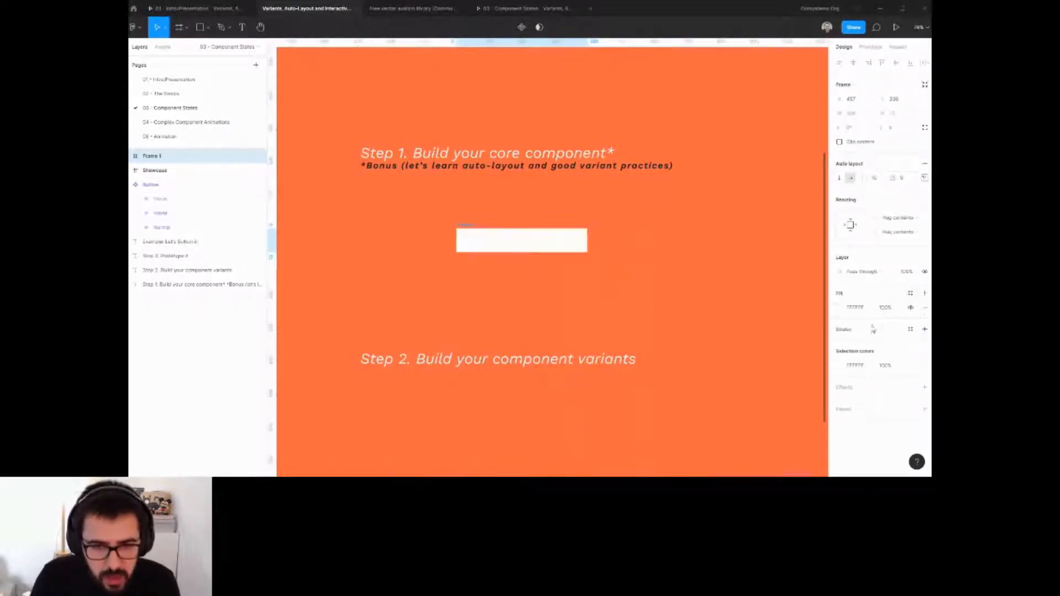
pyautogui.click(840, 308)
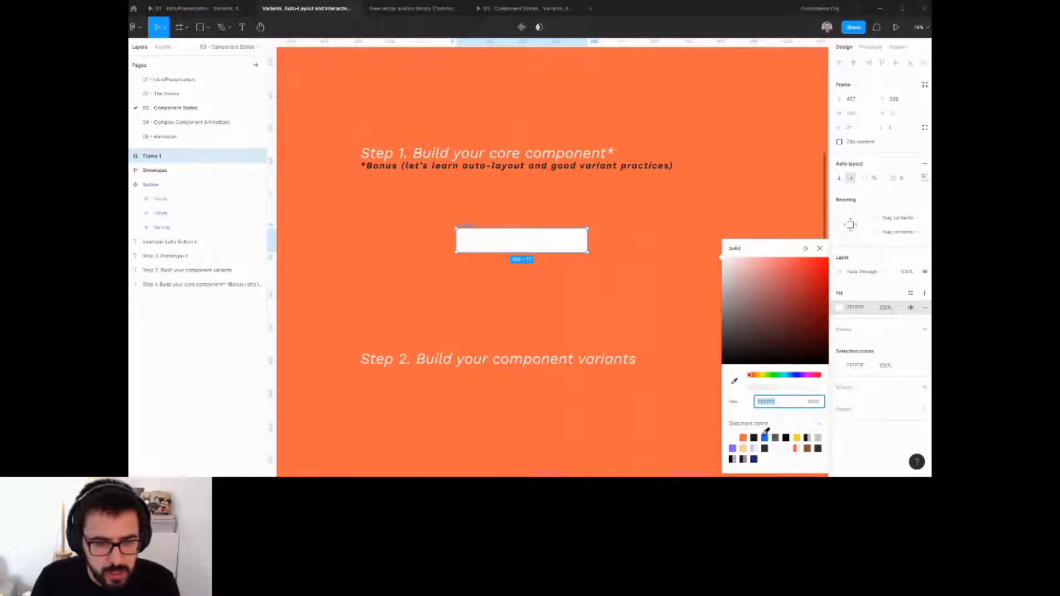
pyautogui.click(764, 437)
pyautogui.click(464, 225)
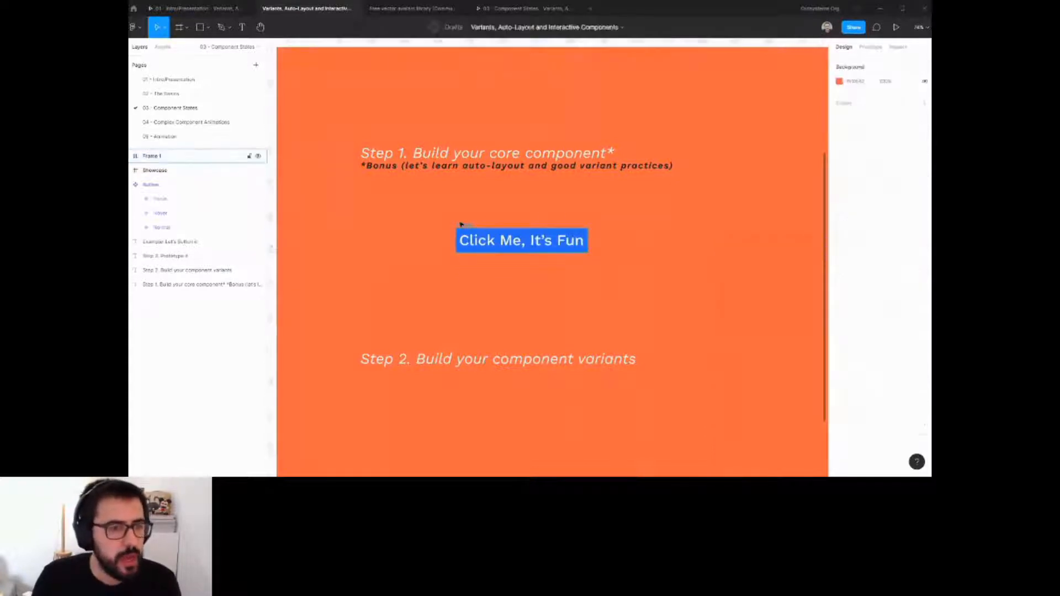
# Increase the button frame's padding, clip its content and set its corner radius to 50.
pyautogui.click(462, 229)
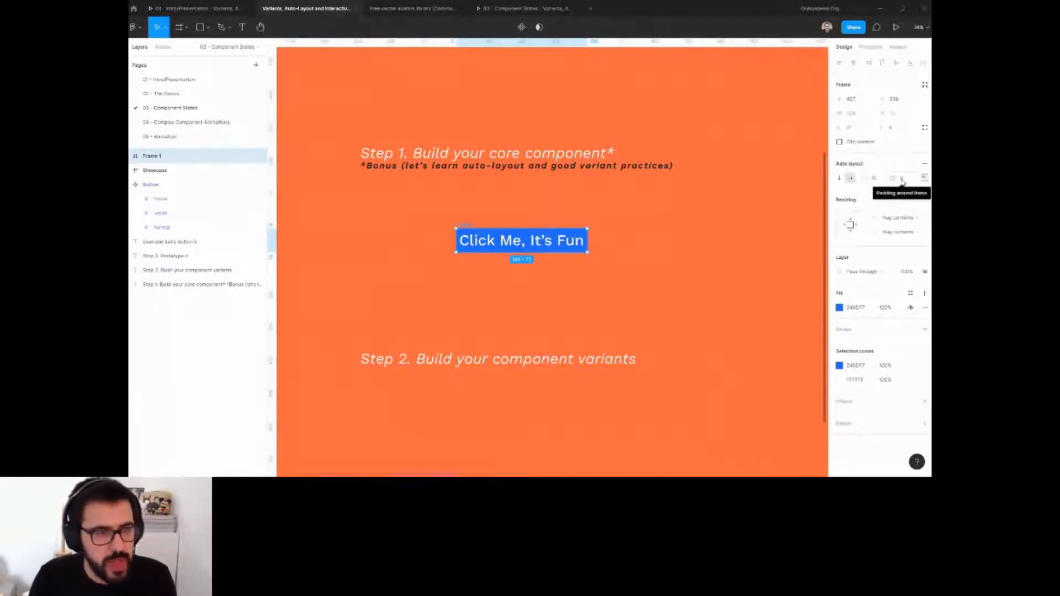
pyautogui.moveTo(894, 178); pyautogui.dragTo(912, 184)
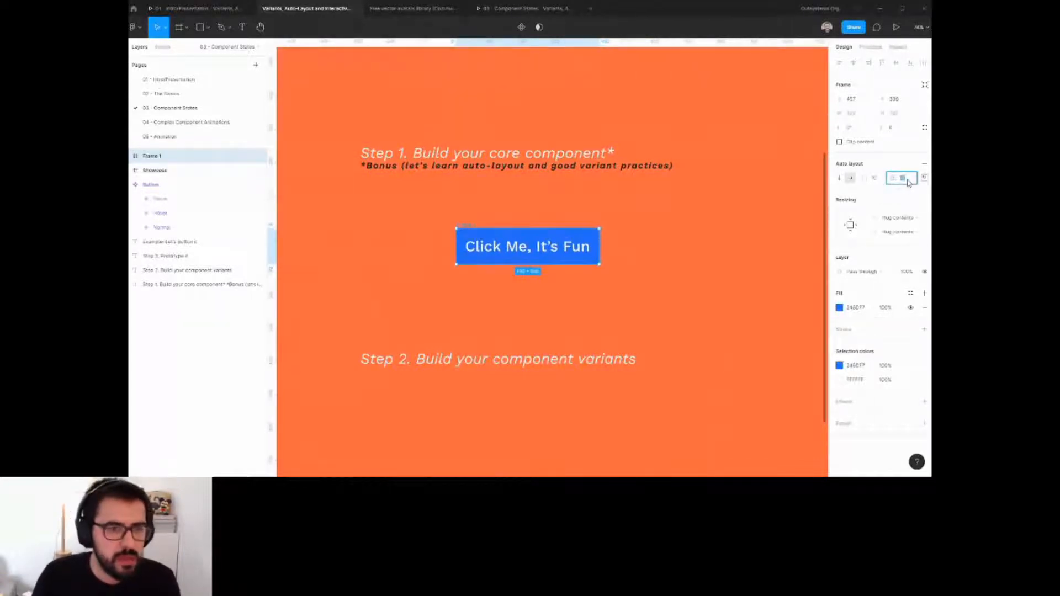
pyautogui.click(871, 144)
pyautogui.click(895, 130)
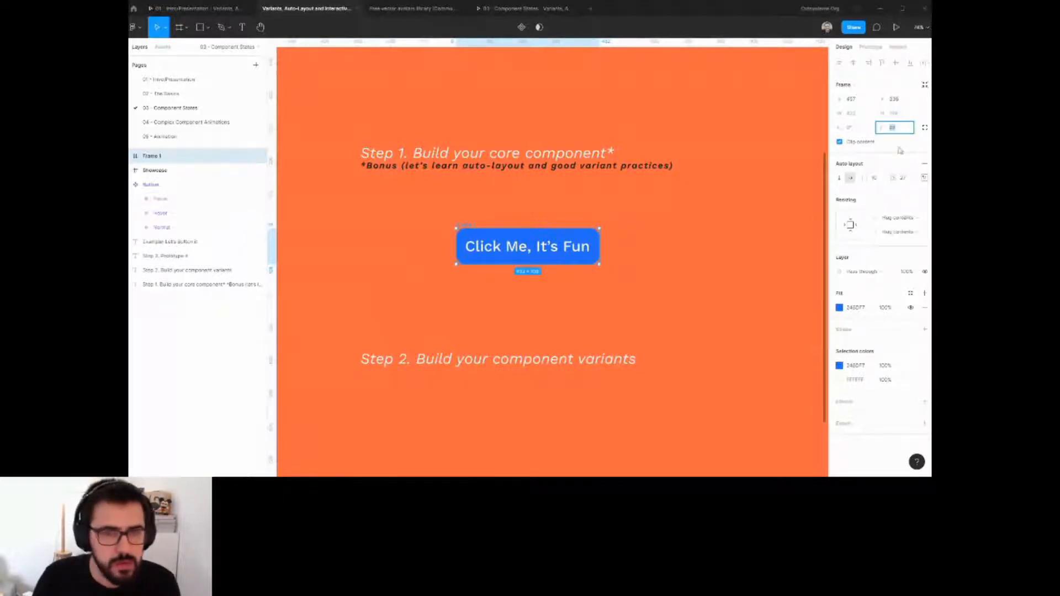
pyautogui.write('50')
pyautogui.press('Return')
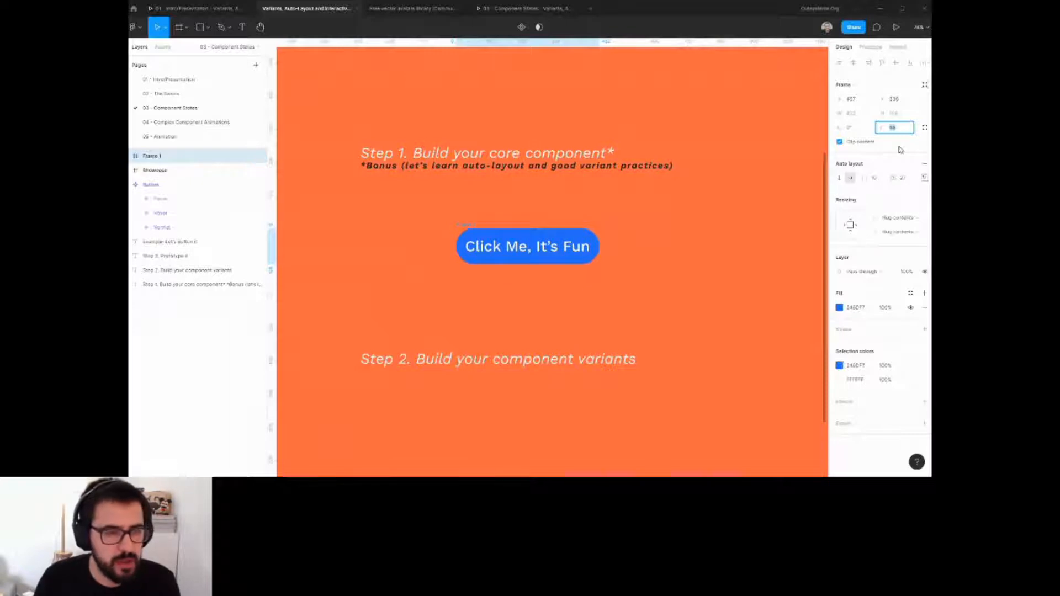
pyautogui.click(472, 217)
pyautogui.click(470, 226)
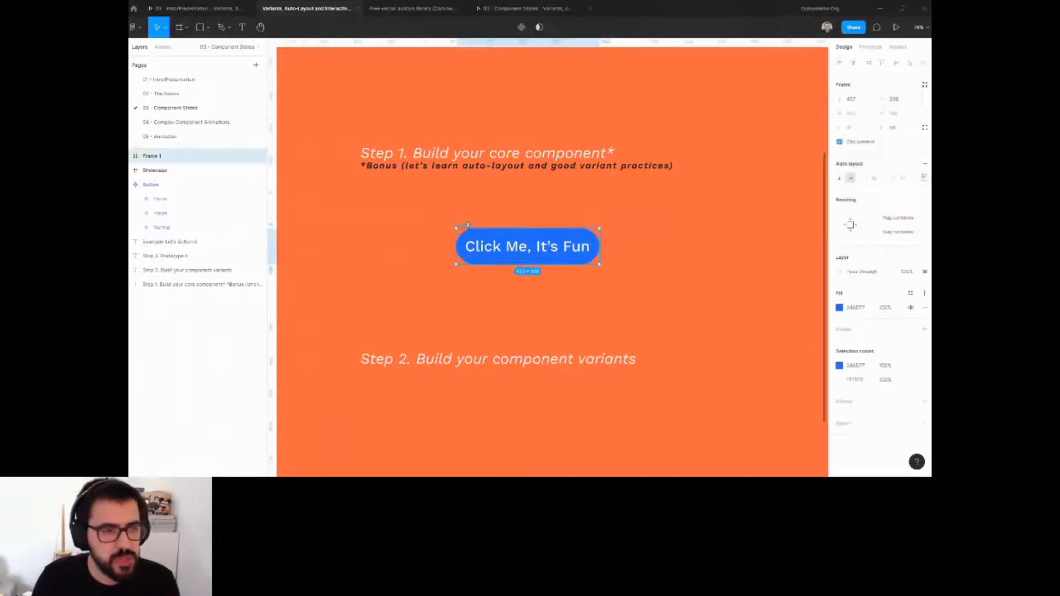
pyautogui.click(893, 219)
pyautogui.click(892, 219)
pyautogui.click(492, 246)
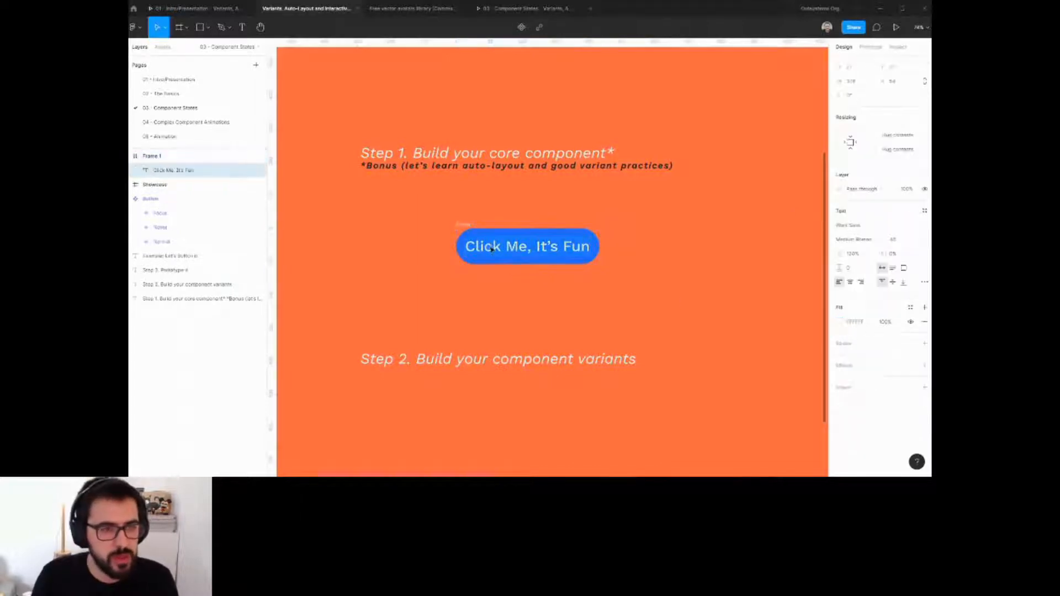
pyautogui.doubleClick(491, 247)
pyautogui.write('CTA')
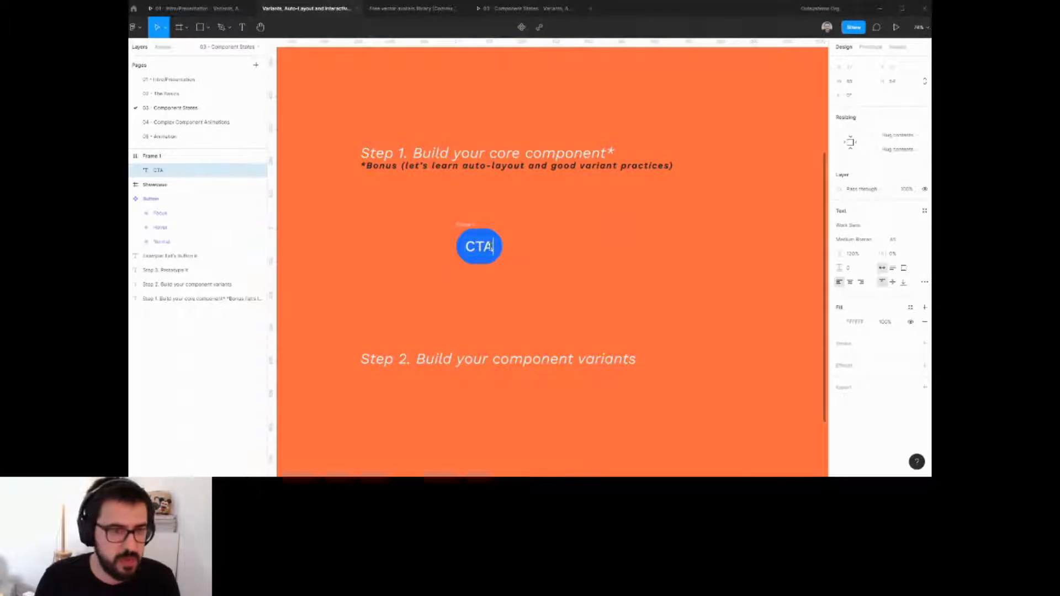
pyautogui.hotkey('ctrl', 'z')
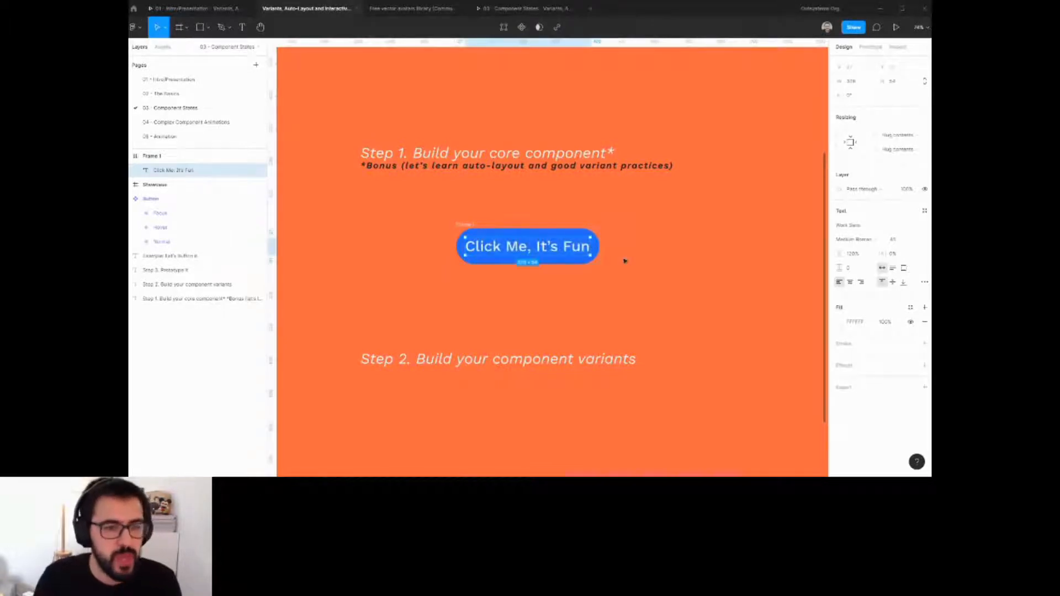
pyautogui.click(633, 251)
# Rename the button frame layer to Core Component.
pyautogui.click(466, 225)
pyautogui.hotkey('ctrl', 'r')
pyautogui.write('IO')
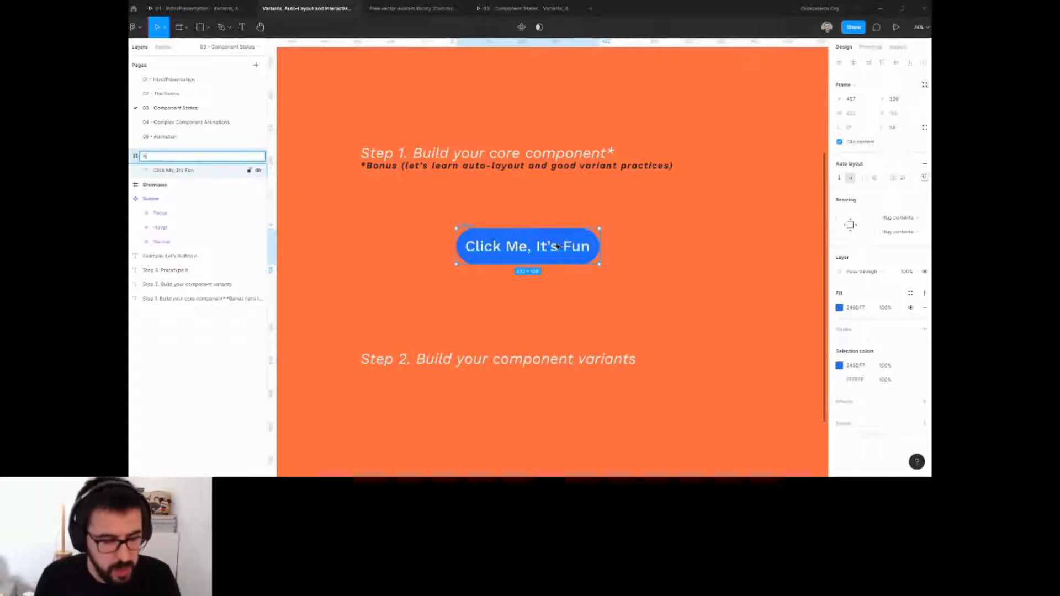
pyautogui.press('BackSpace')
pyautogui.press('BackSpace')
pyautogui.write('Noore Compon')
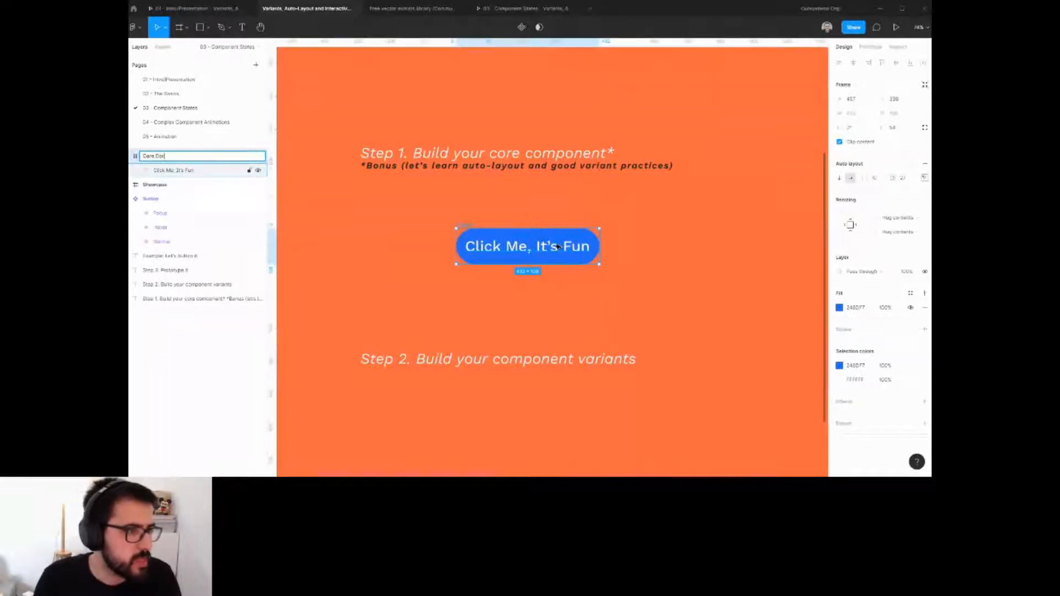
pyautogui.write('ent')
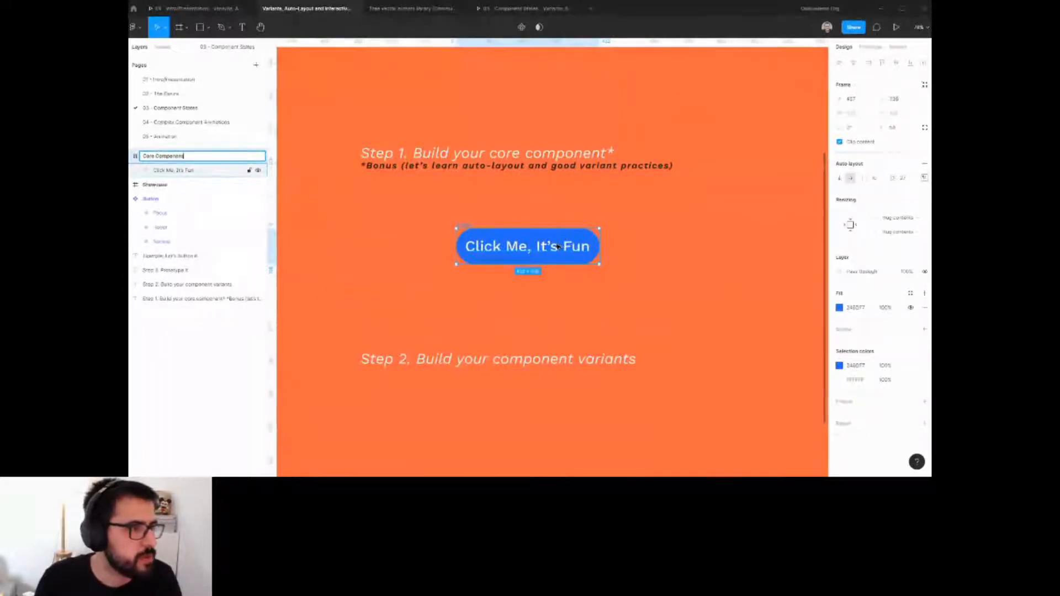
pyautogui.press('Return')
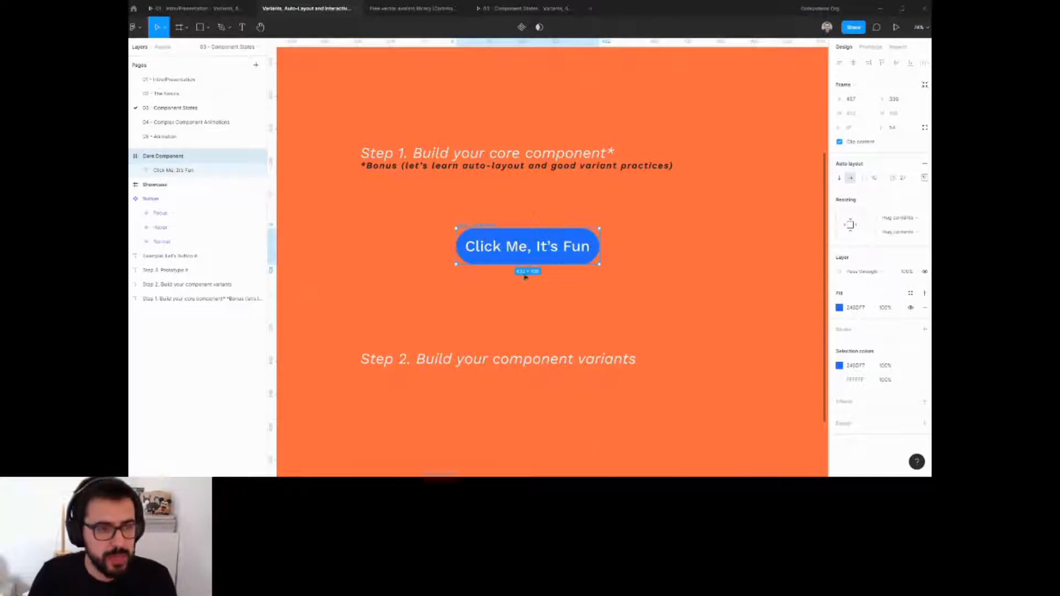
pyautogui.click(644, 267)
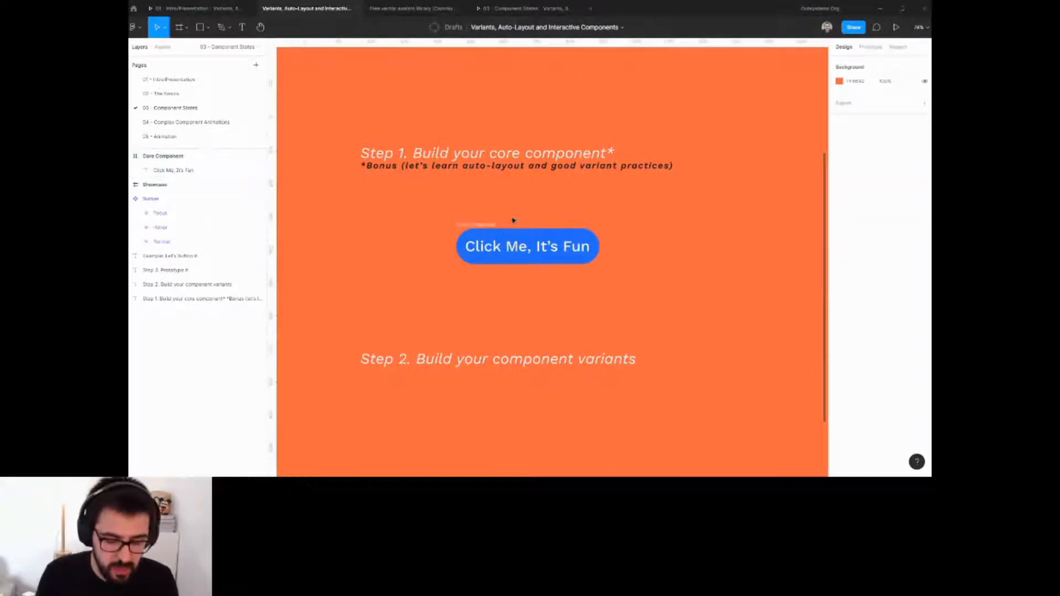
# Open the Feather Icons plugin, search for "lik" and place the thumbs-up icon on the canvas.
pyautogui.hotkey('ctrl', '/')
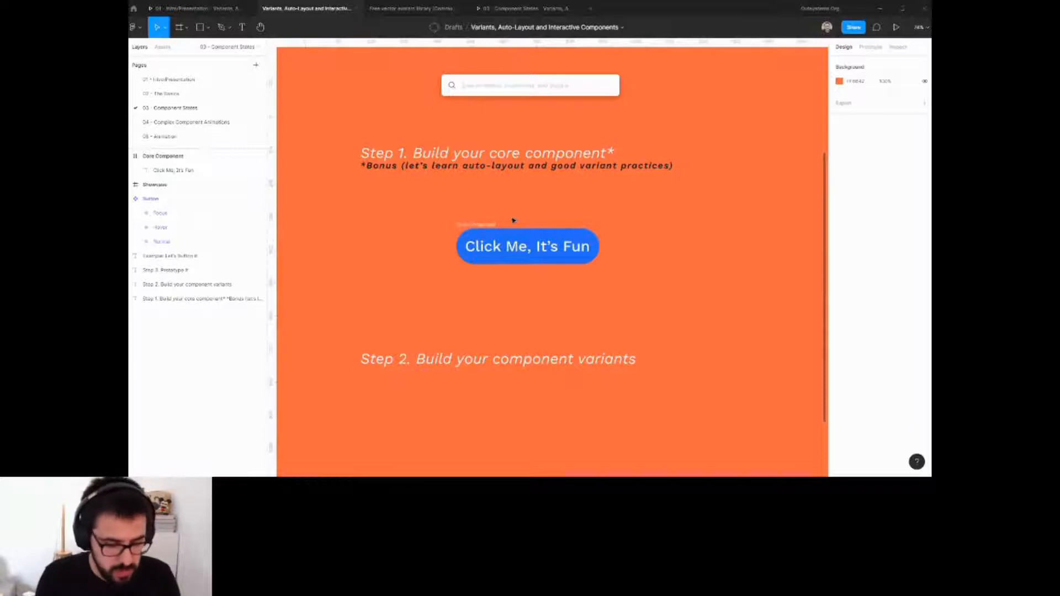
pyautogui.write('fe')
pyautogui.press('Return')
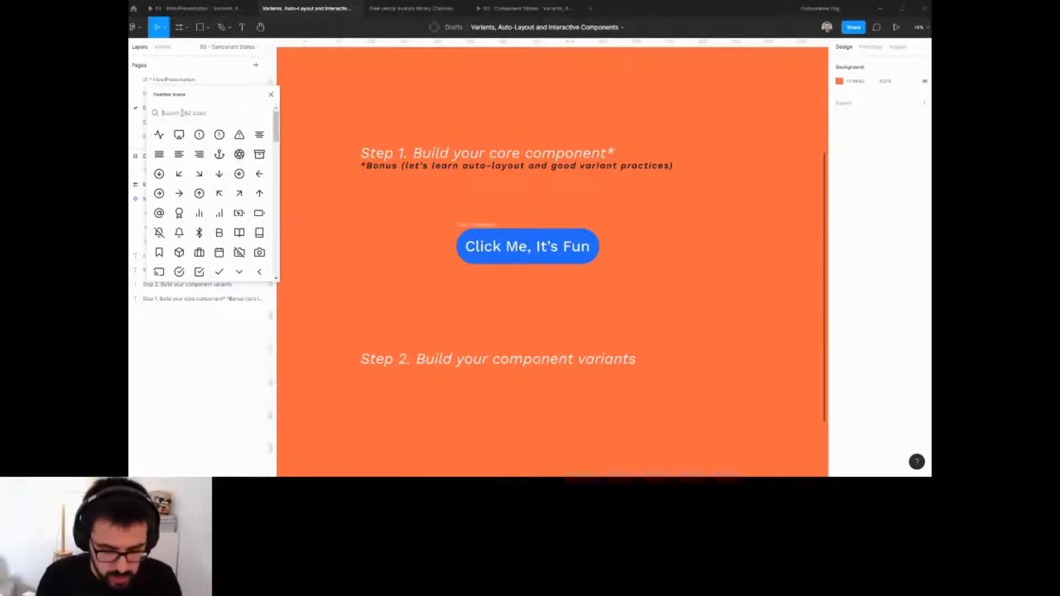
pyautogui.write('like')
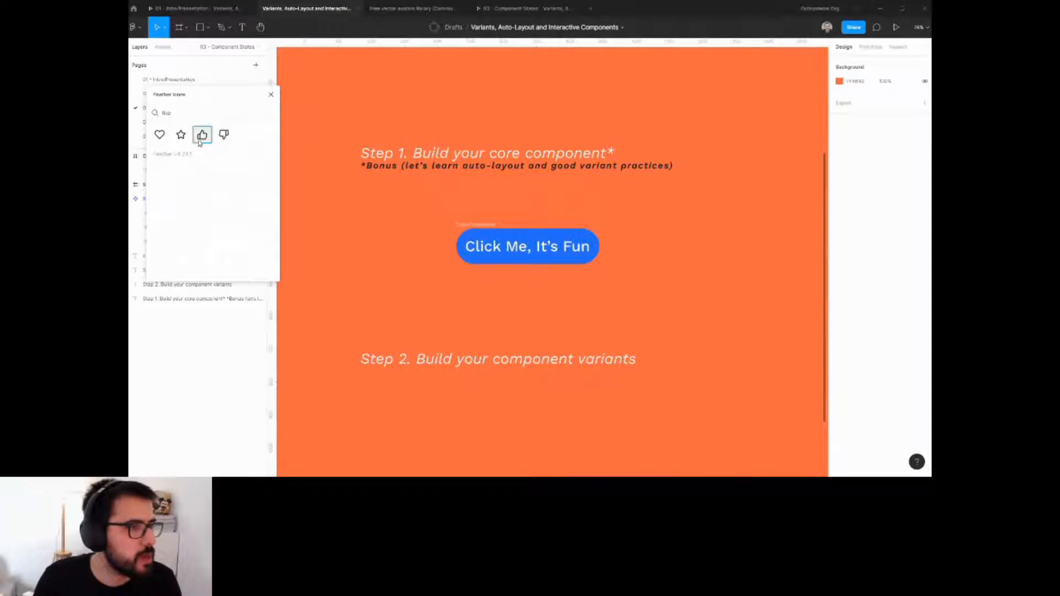
pyautogui.moveTo(202, 134); pyautogui.dragTo(552, 262)
# Search the plugin for "check" and insert the check icon, moving it beside the button.
pyautogui.doubleClick(179, 108)
pyautogui.write('check')
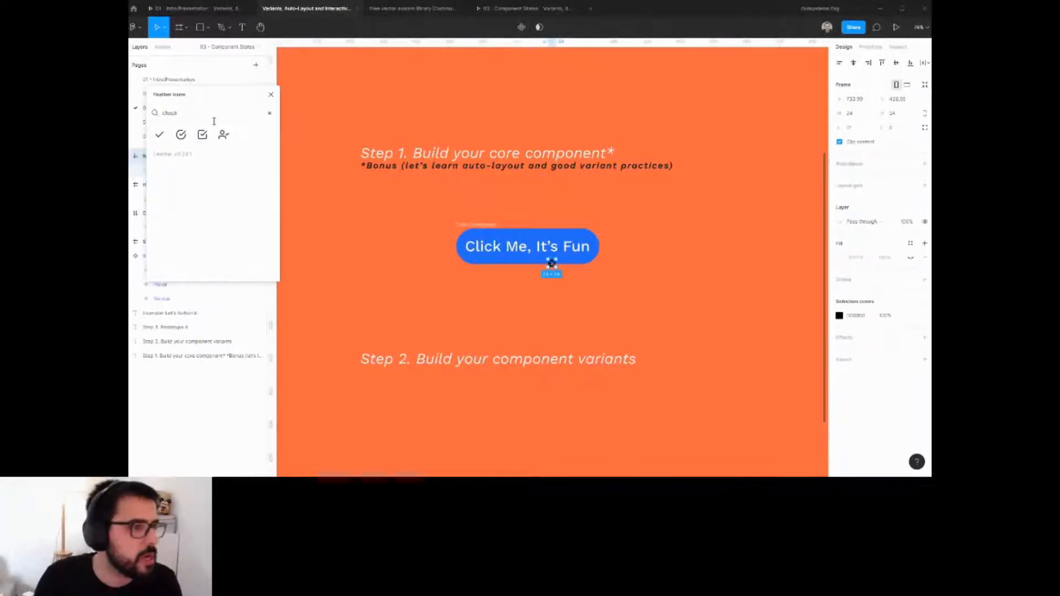
pyautogui.click(159, 138)
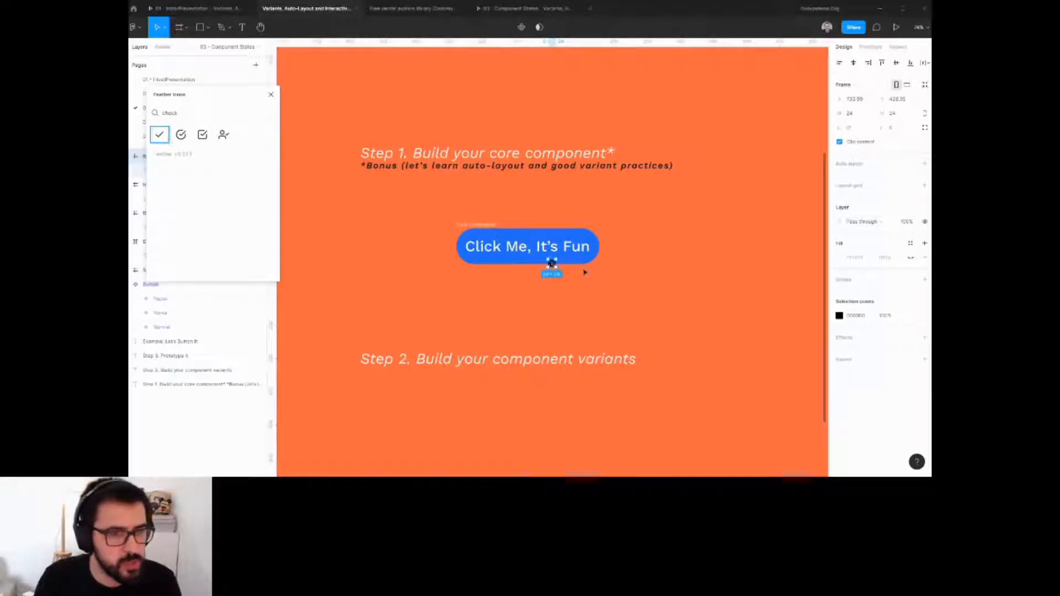
pyautogui.click(585, 273)
pyautogui.moveTo(551, 262); pyautogui.dragTo(655, 281)
# Select the check, heart and thumbs-up icons and resize them to 45 by 45.
pyautogui.click(560, 252)
pyautogui.moveTo(716, 229); pyautogui.dragTo(594, 336)
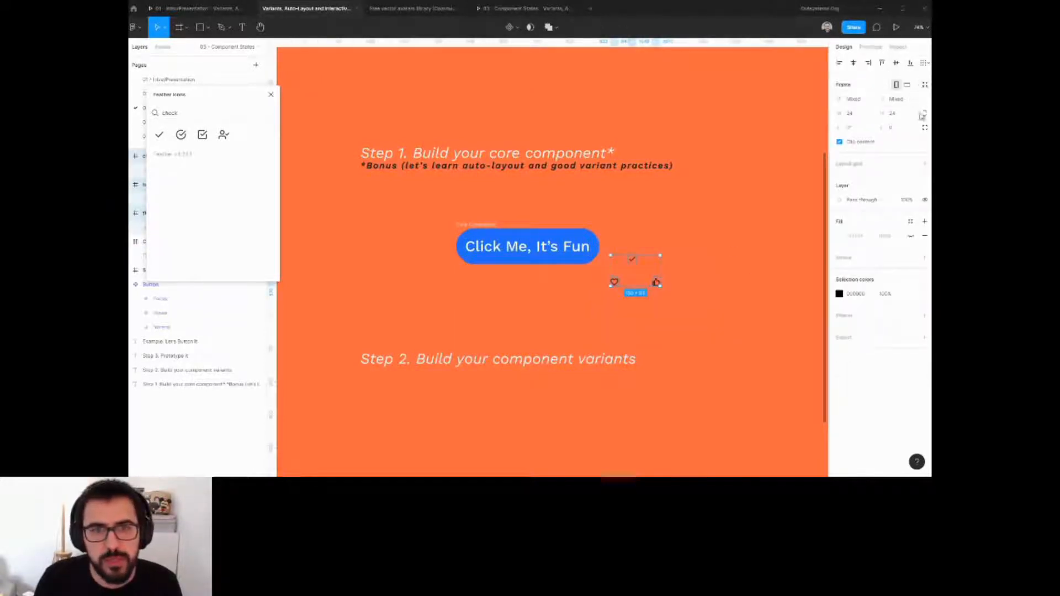
pyautogui.write('45')
pyautogui.press('Return')
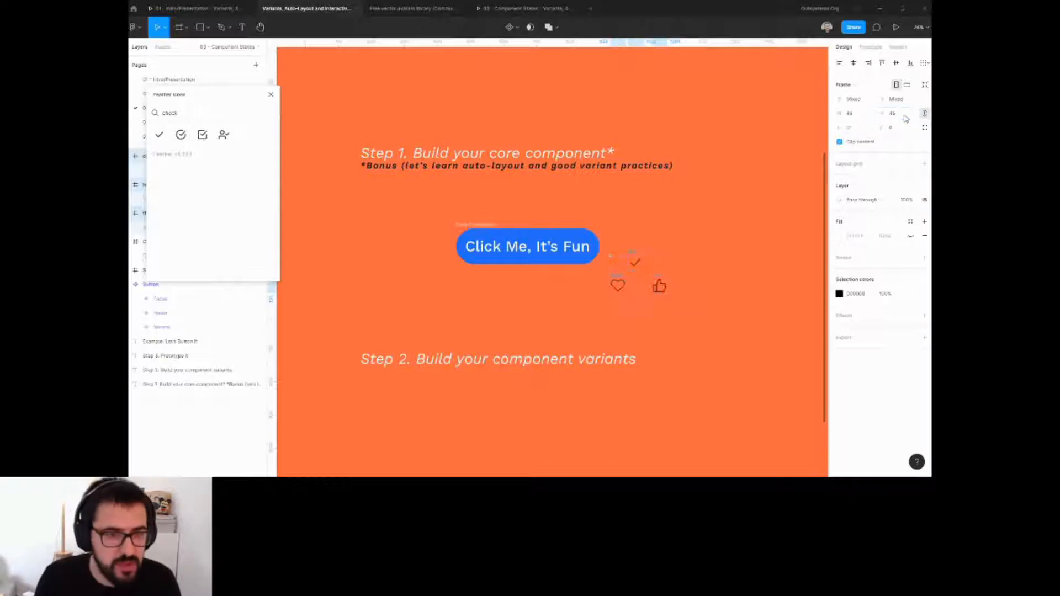
# Wrap the three icons in a vertical auto layout stack.
pyautogui.click(672, 249)
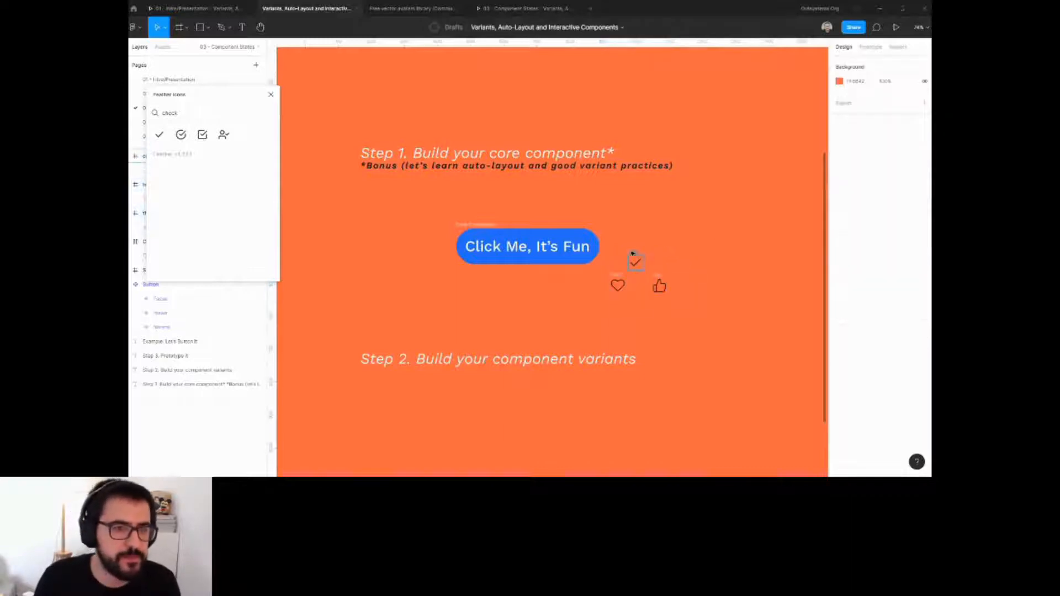
pyautogui.moveTo(610, 242); pyautogui.dragTo(720, 319)
pyautogui.hotkey('shift', 'a')
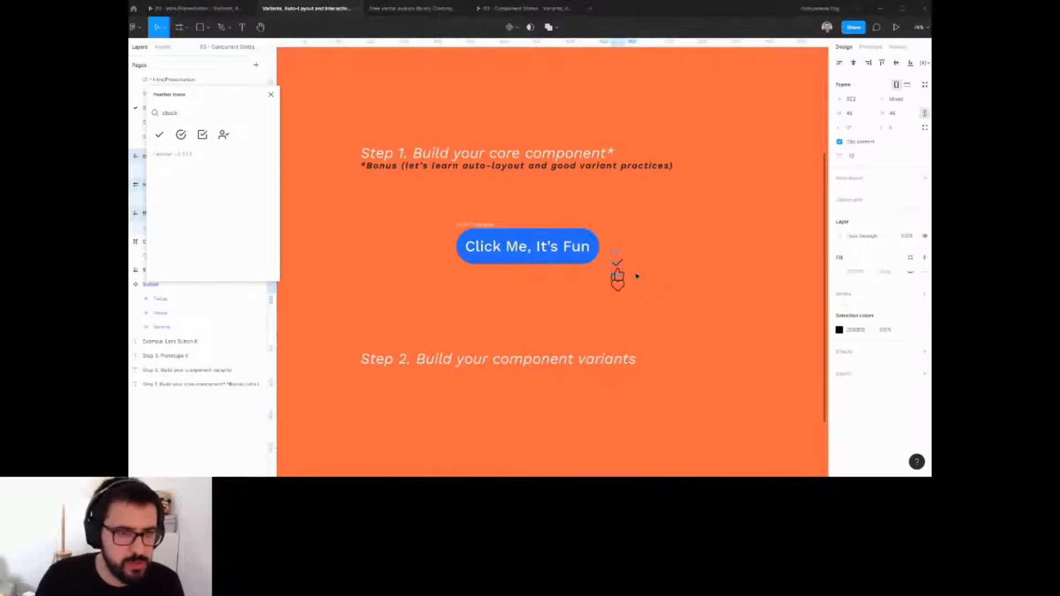
# Move the icon stack beside the button and set its item spacing to 30.
pyautogui.moveTo(620, 271); pyautogui.dragTo(652, 228)
pyautogui.click(855, 159)
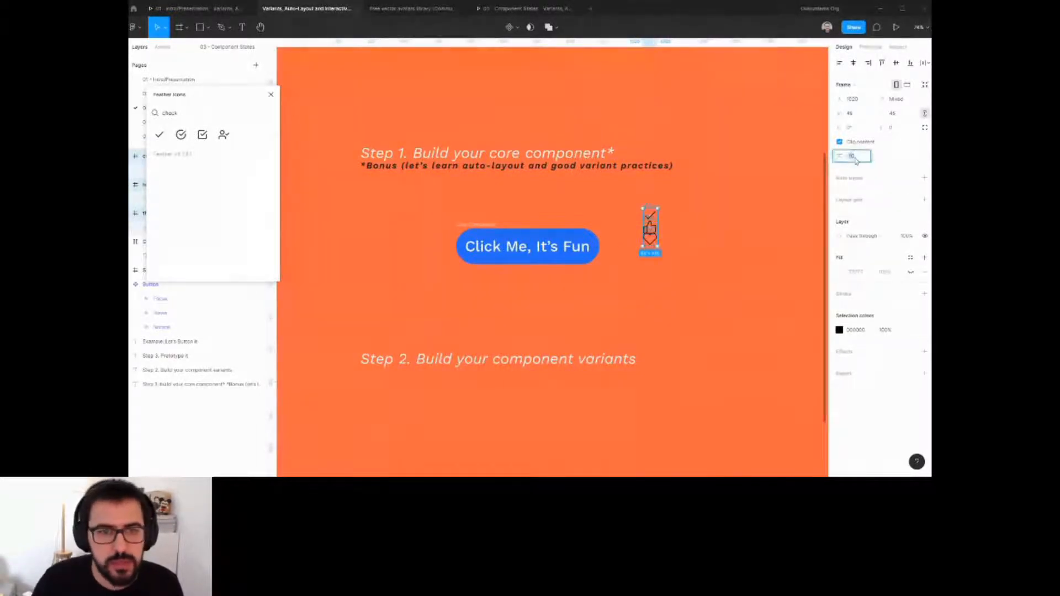
pyautogui.hotkey('shift', 'Up')
pyautogui.hotkey('shift', 'Up')
pyautogui.hotkey('shift', 'Up')
pyautogui.hotkey('shift', 'Up')
# Change the icon stack's selection colour to FFFFFF.
pyautogui.click(863, 330)
pyautogui.write('ffffff')
pyautogui.press('Return')
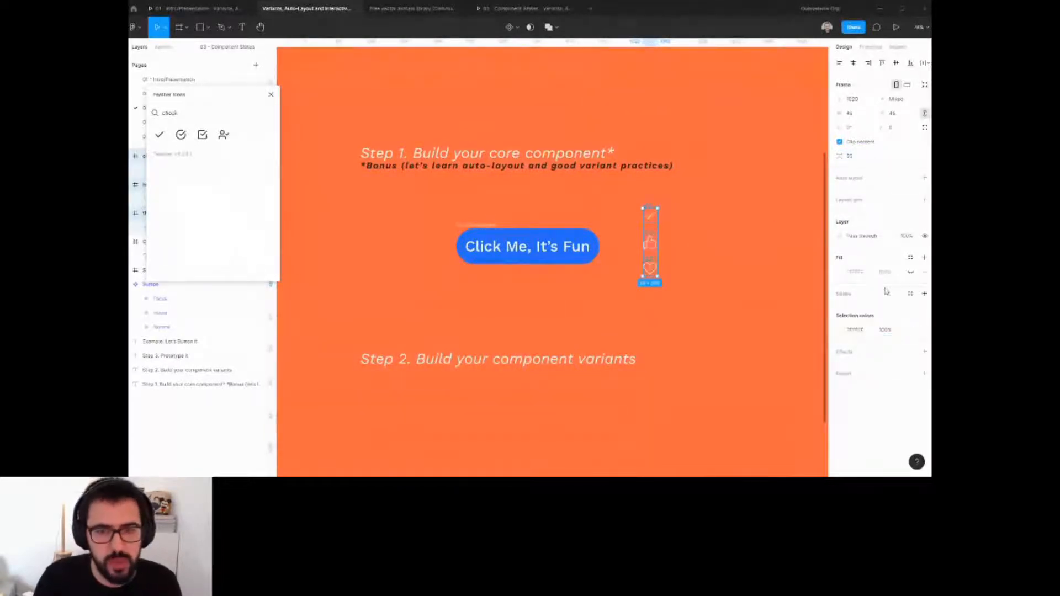
pyautogui.press('Return')
# Adjust the stroke weight of the icons inside the stack, entering 8.
pyautogui.click(854, 295)
pyautogui.write('8')
pyautogui.press('Return')
pyautogui.press('Down')
pyautogui.press('Down')
pyautogui.press('Down')
pyautogui.press('Down')
pyautogui.press('Down')
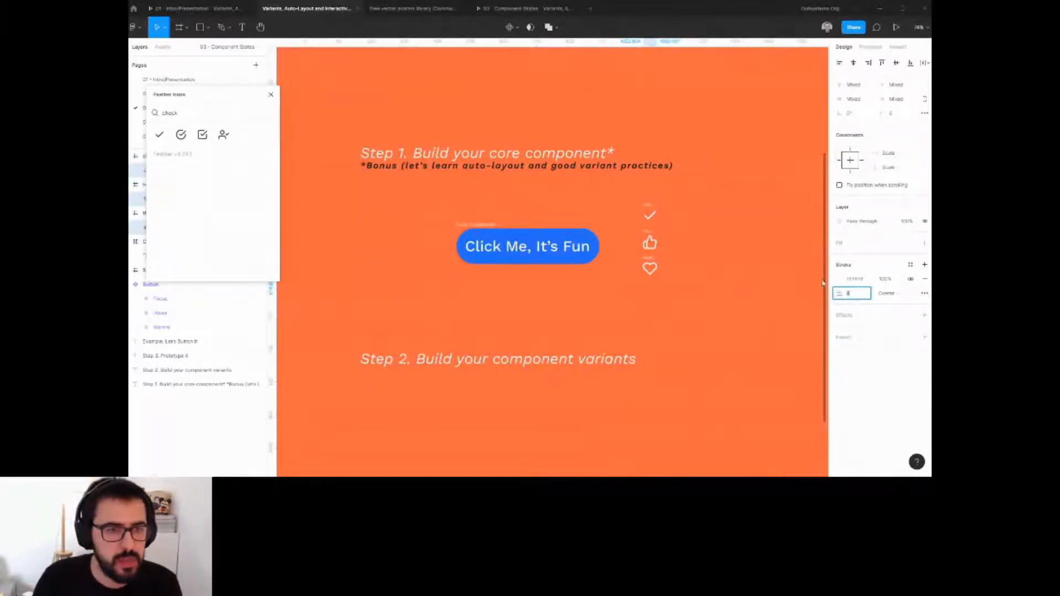
# Move the icon stack to the left of the button.
pyautogui.moveTo(631, 201); pyautogui.dragTo(402, 255)
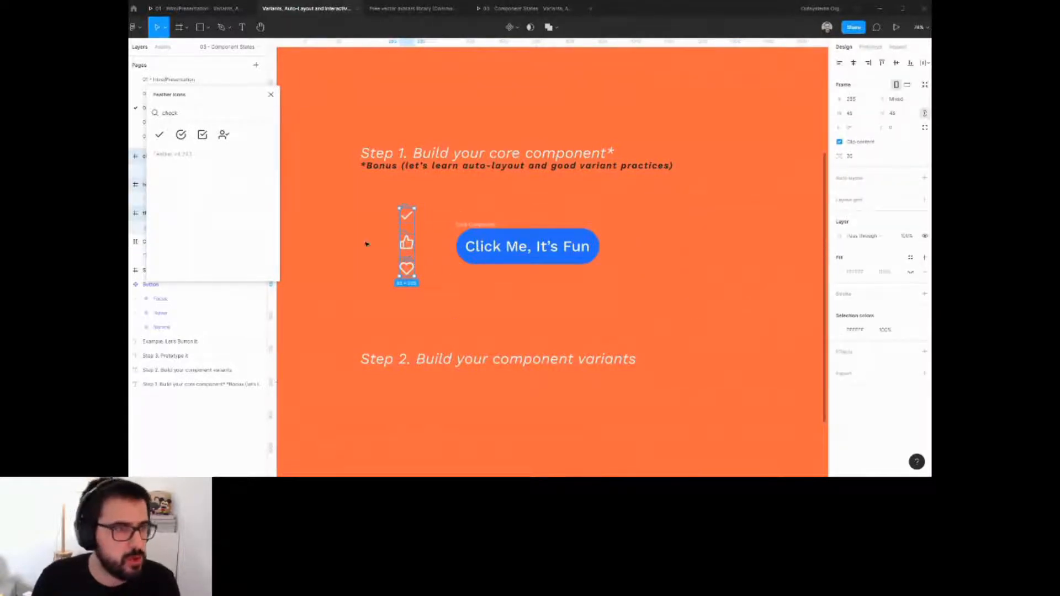
# Rename the three icons with an icon/ prefix before their current names and create a separate component from each.
pyautogui.click(270, 95)
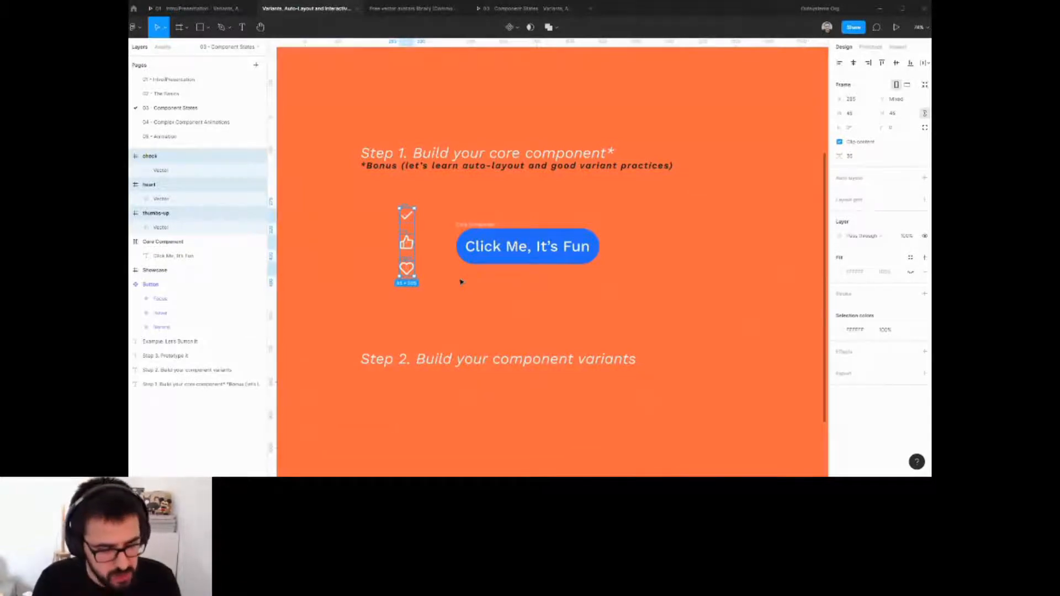
pyautogui.hotkey('ctrl', 'r')
pyautogui.write('icon/')
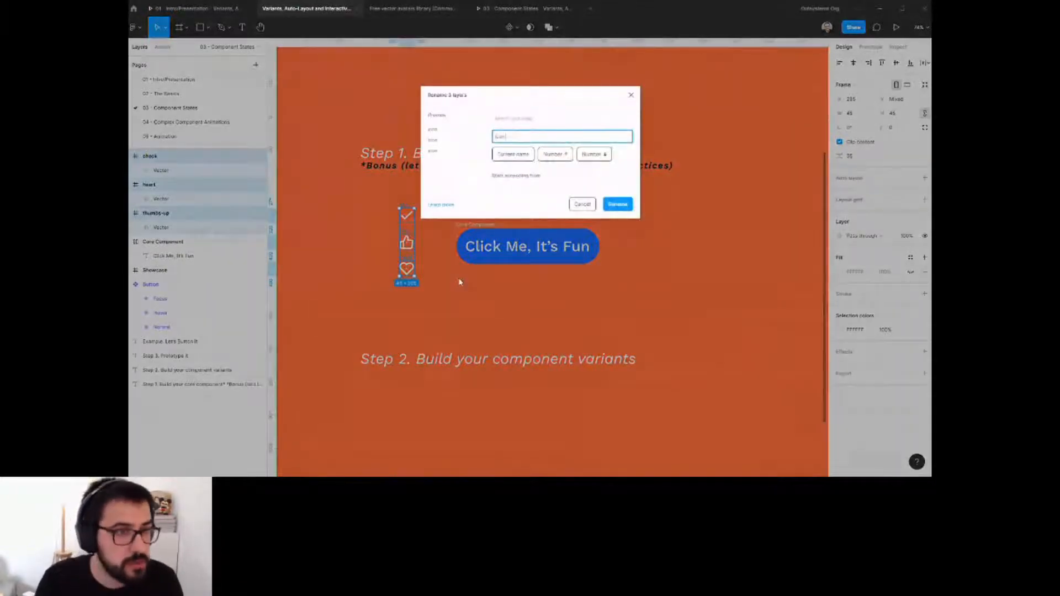
pyautogui.click(507, 154)
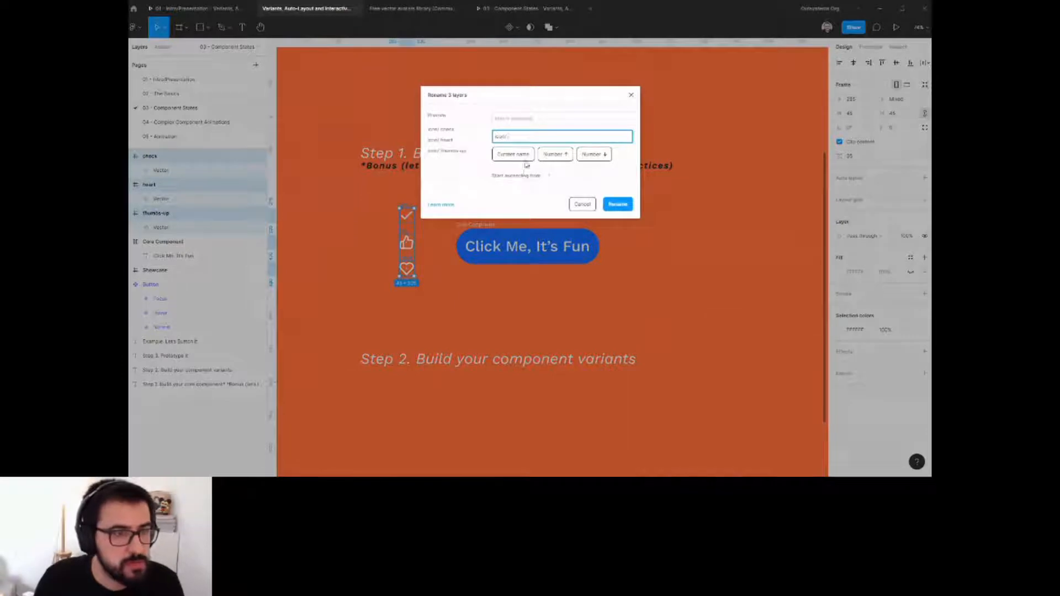
pyautogui.click(614, 206)
pyautogui.click(517, 28)
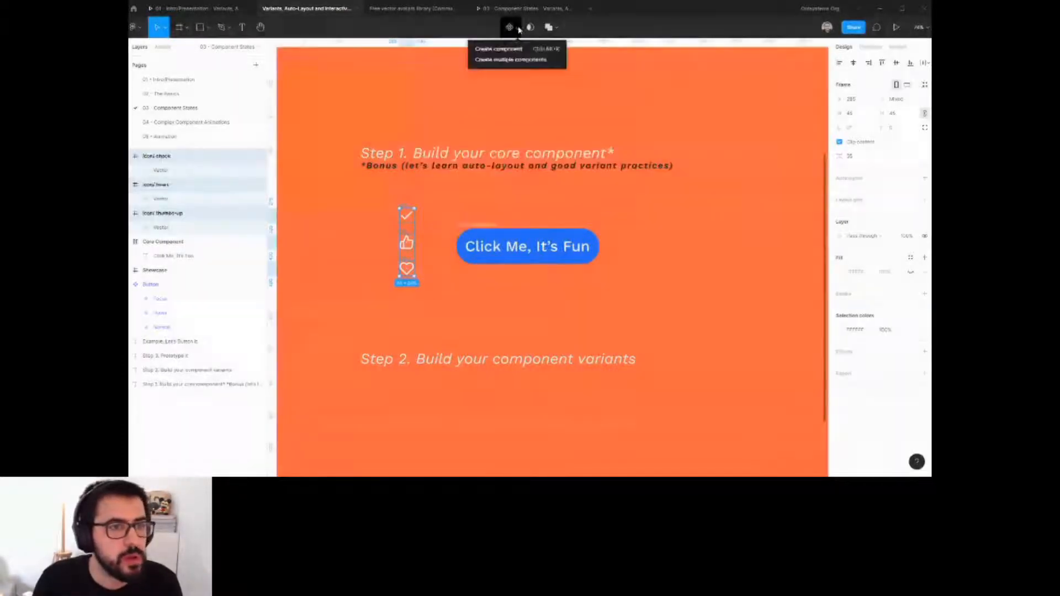
pyautogui.click(518, 60)
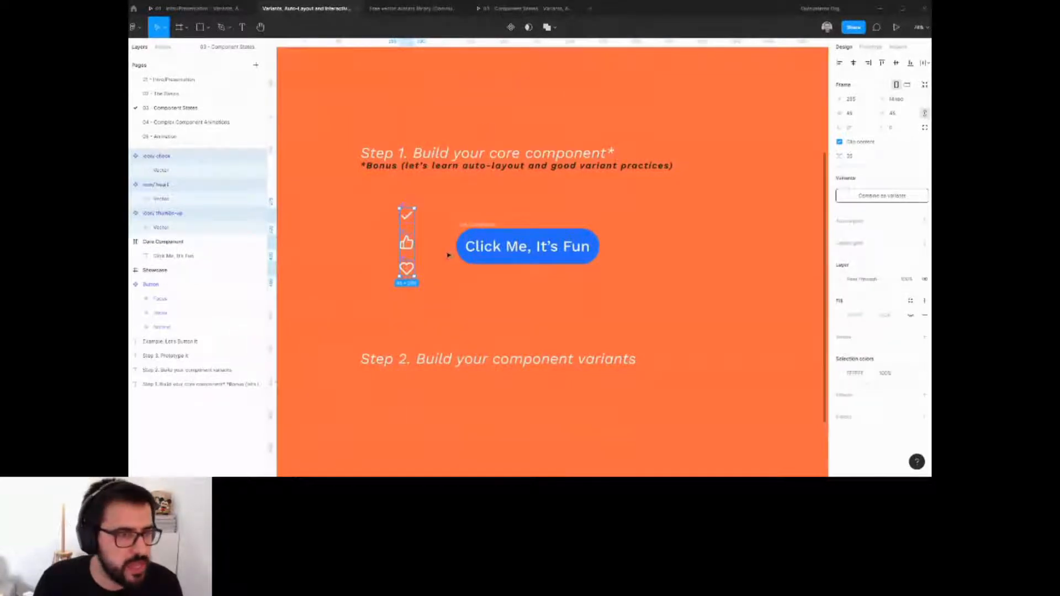
# Place check icon instances on both sides of the button label inside the button.
pyautogui.click(424, 221)
pyautogui.moveTo(408, 219); pyautogui.dragTo(610, 250)
pyautogui.click(477, 226)
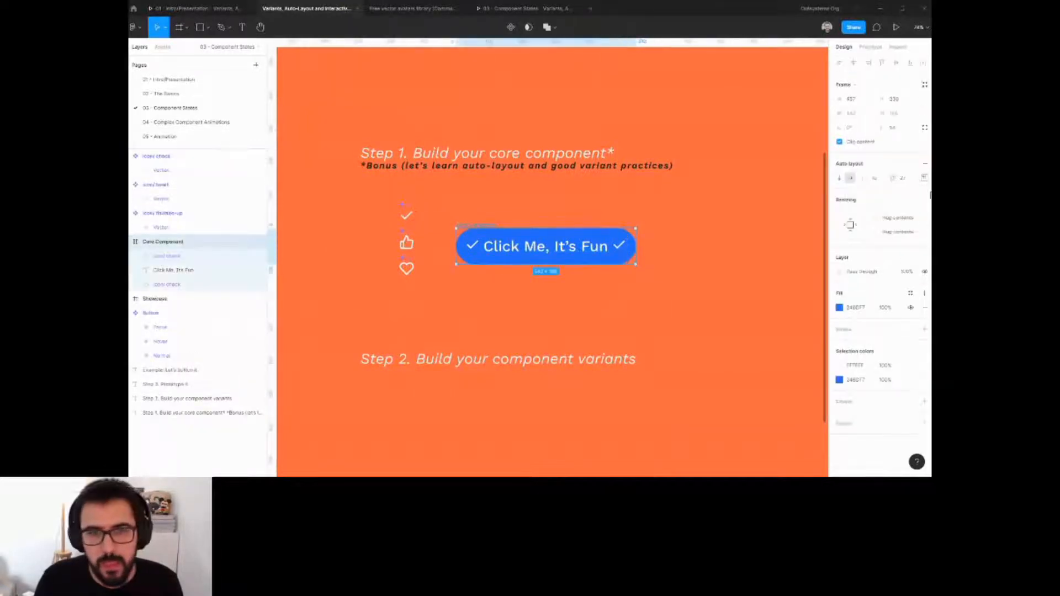
# Centre-align the contents of the button's auto-layout.
pyautogui.click(924, 178)
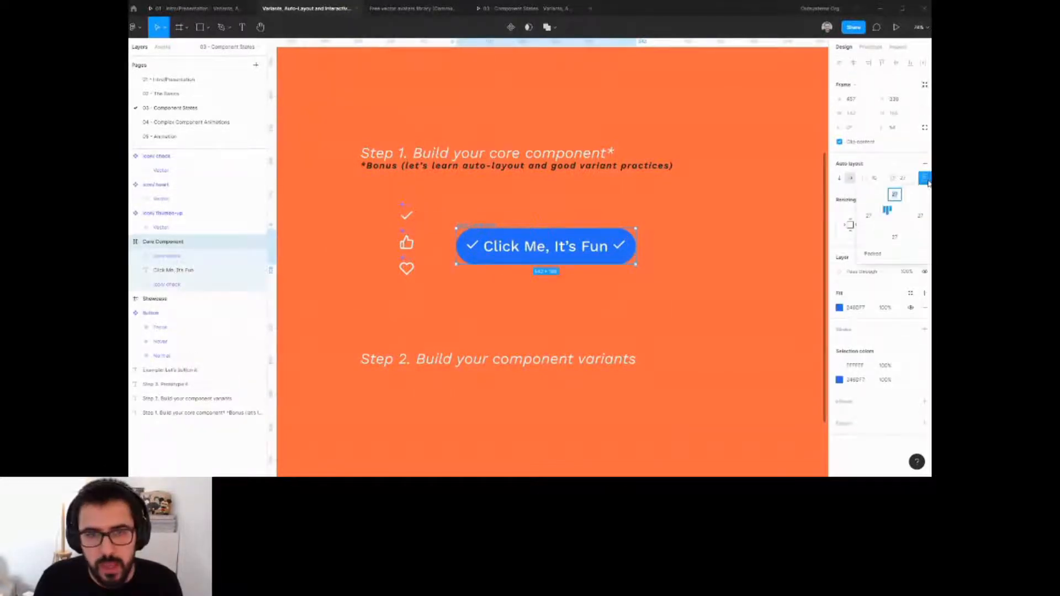
pyautogui.click(887, 216)
pyautogui.click(702, 275)
pyautogui.click(478, 224)
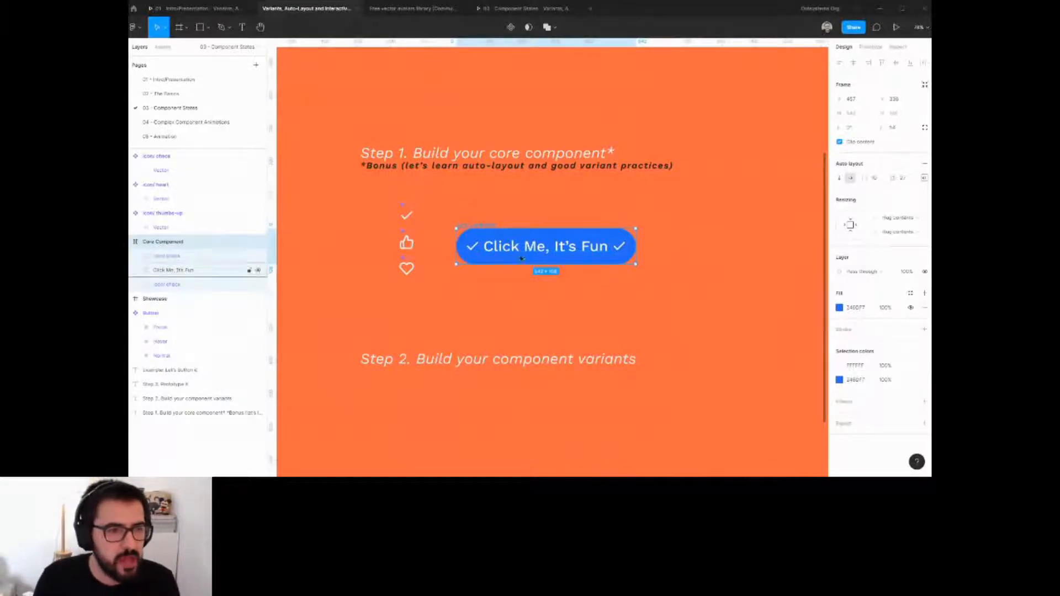
# Rename both check icon layers inside the button to Icon.
pyautogui.keyDown('ctrl'); pyautogui.scroll(-2, 587, 201); pyautogui.keyUp('ctrl')
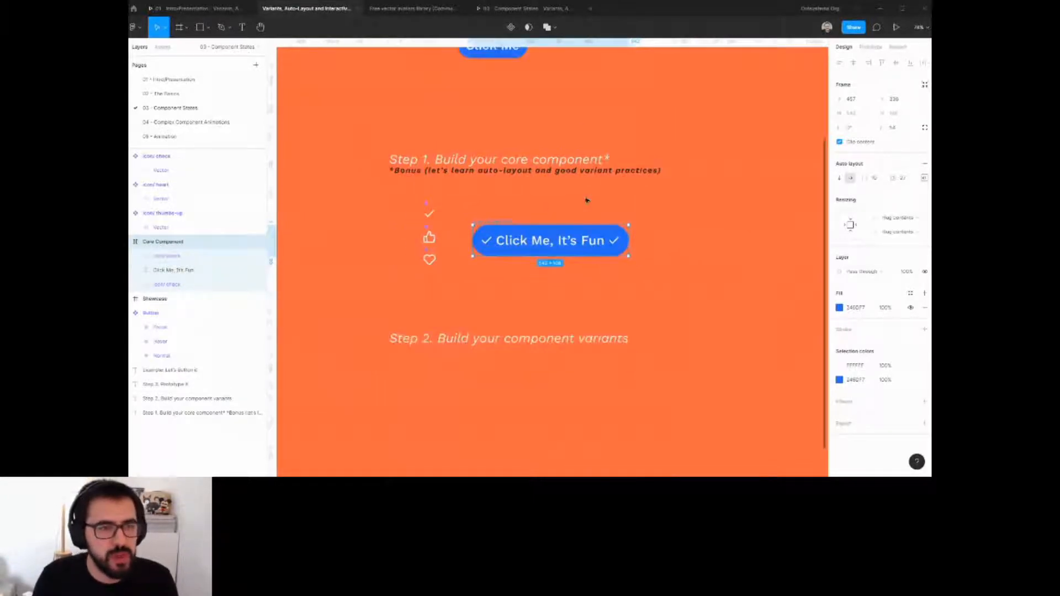
pyautogui.scroll(2, 580, 121)
pyautogui.click(581, 119)
pyautogui.scroll(-3, 678, 312)
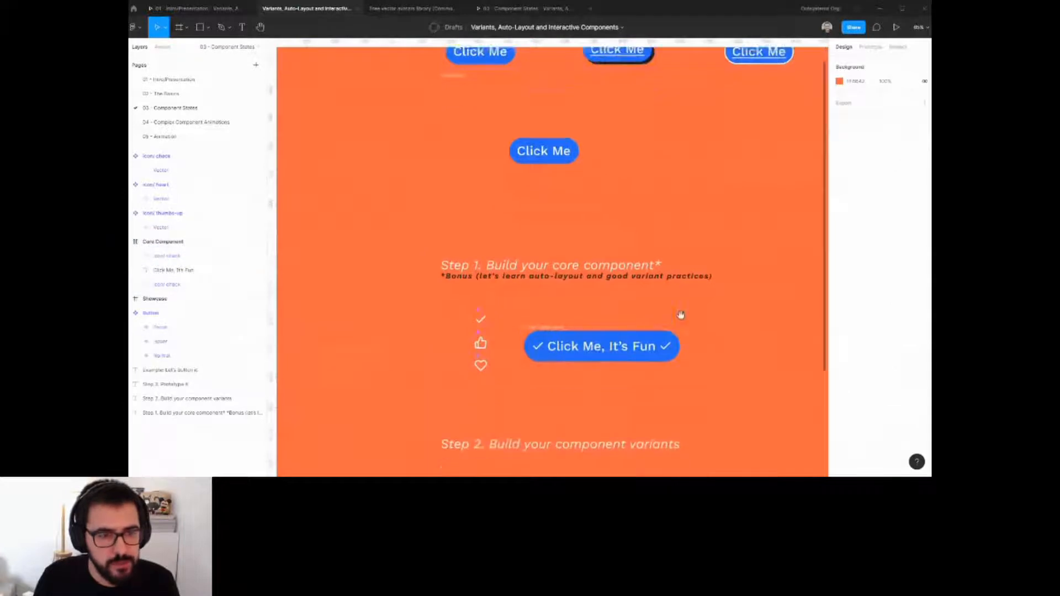
pyautogui.keyDown('ctrl'); pyautogui.scroll(3, 594, 301); pyautogui.keyUp('ctrl')
pyautogui.keyDown('ctrl'); pyautogui.scroll(1, 595, 302); pyautogui.keyUp('ctrl')
pyautogui.hscroll(1, 594, 302)
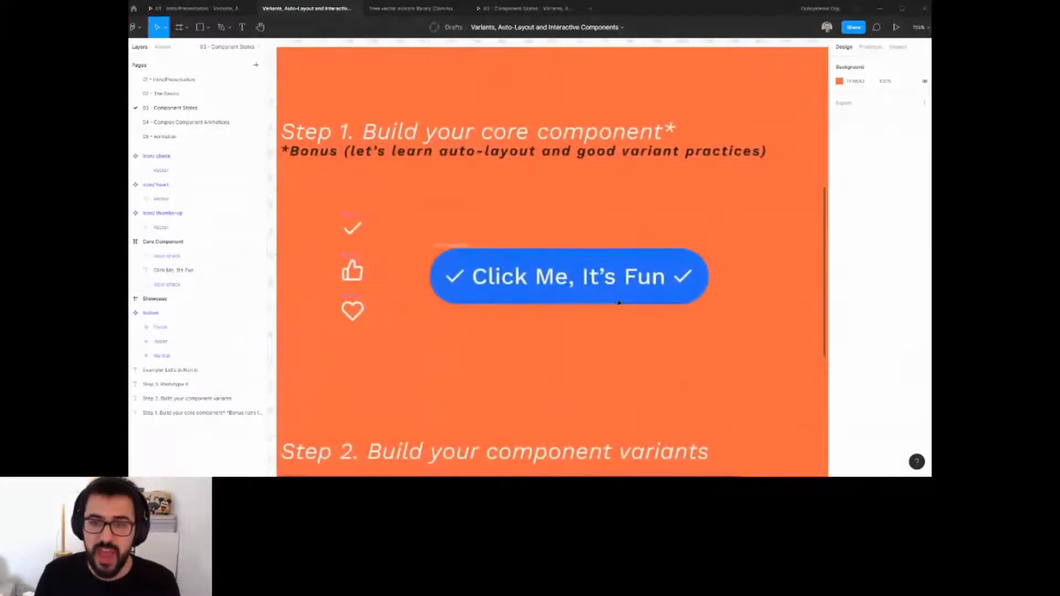
pyautogui.click(556, 289)
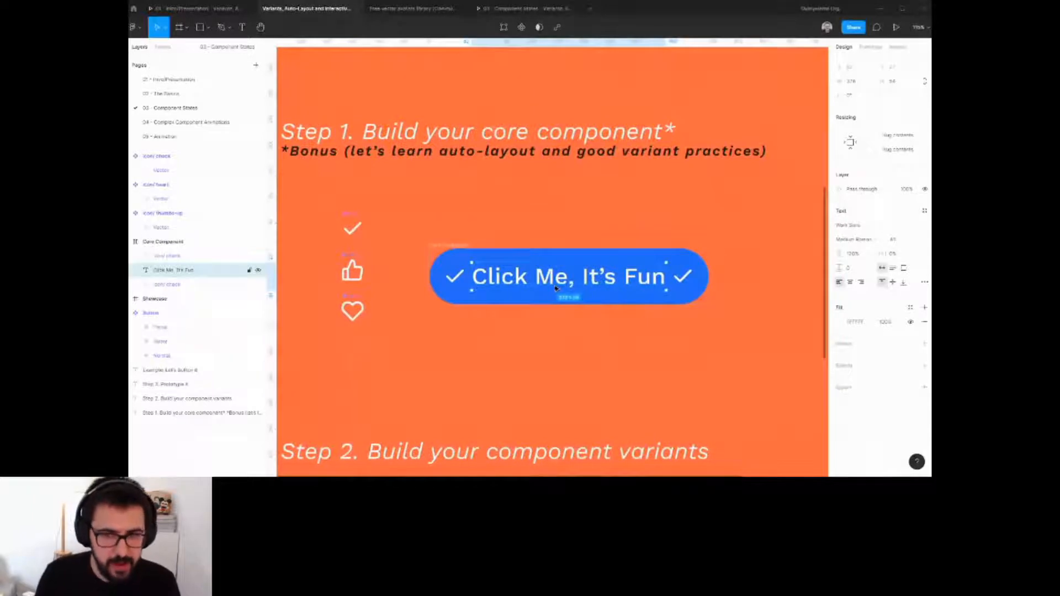
pyautogui.click(177, 256)
pyautogui.moveTo(178, 256); pyautogui.dragTo(175, 286)
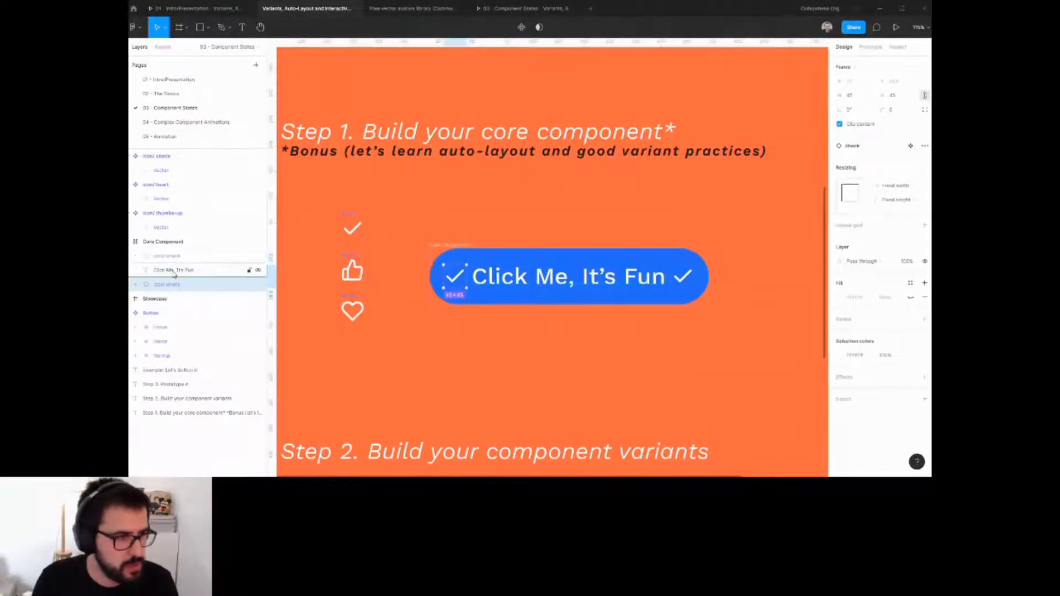
pyautogui.doubleClick(178, 256)
pyautogui.write('l')
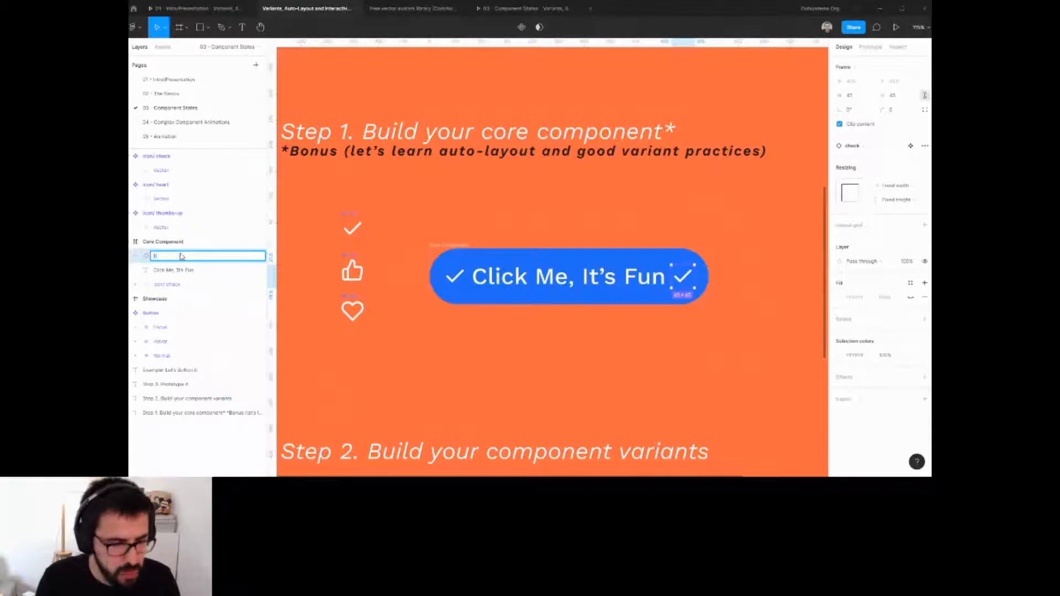
pyautogui.press('Return')
pyautogui.doubleClick(168, 285)
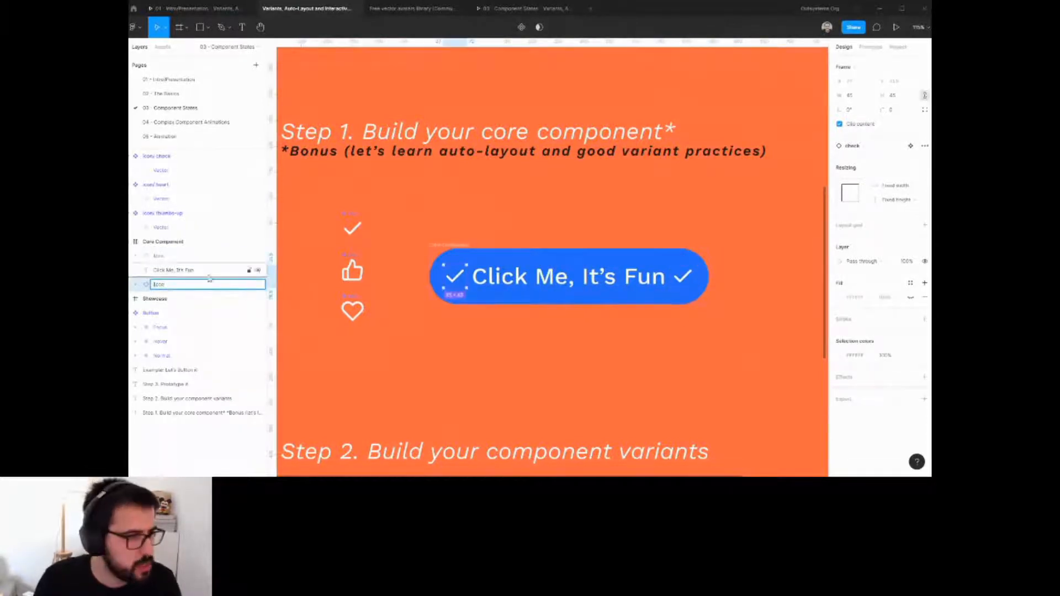
pyautogui.click(382, 326)
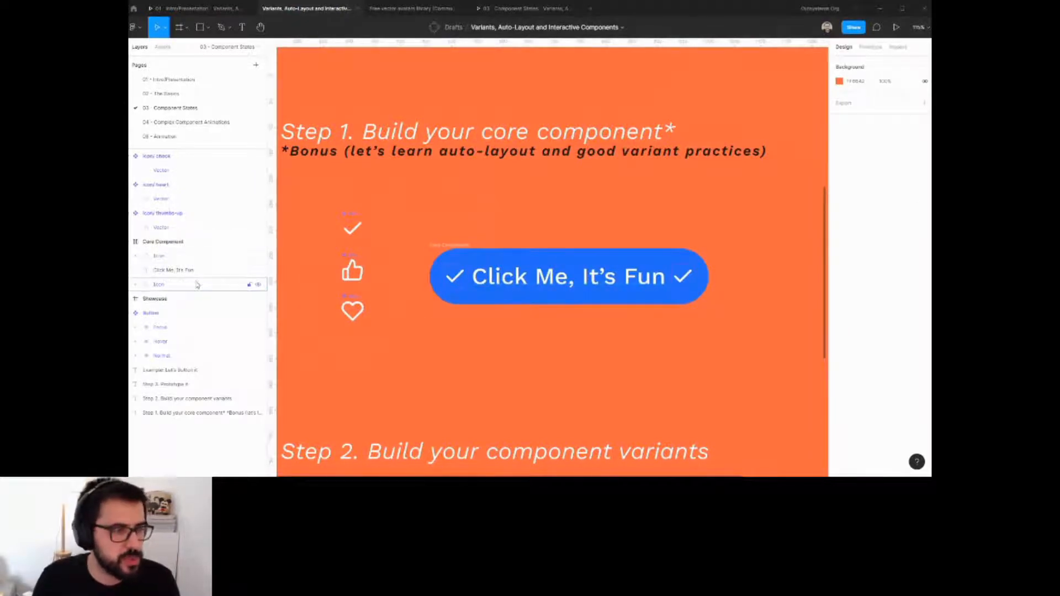
# Wrap the button label in its own auto-layout frame and set its item spacing to 0.
pyautogui.click(450, 276)
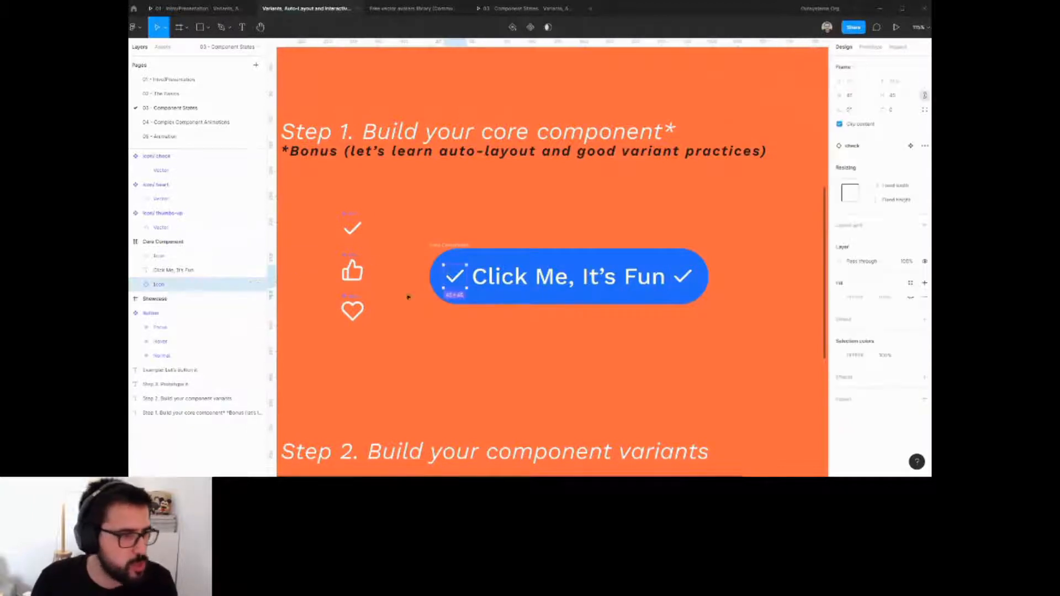
pyautogui.click(223, 272)
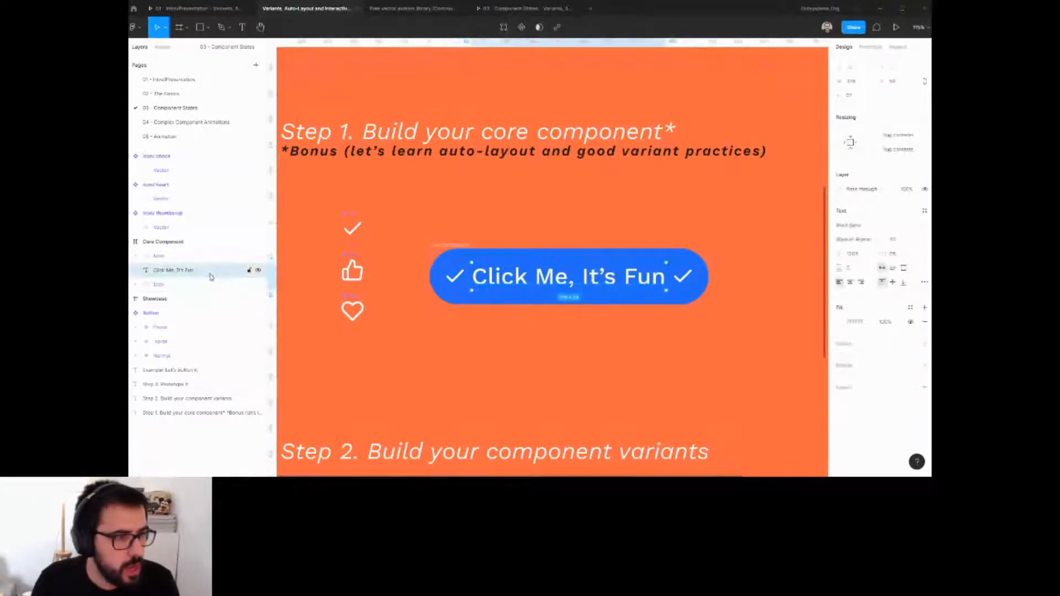
pyautogui.hotkey('shift', 'a')
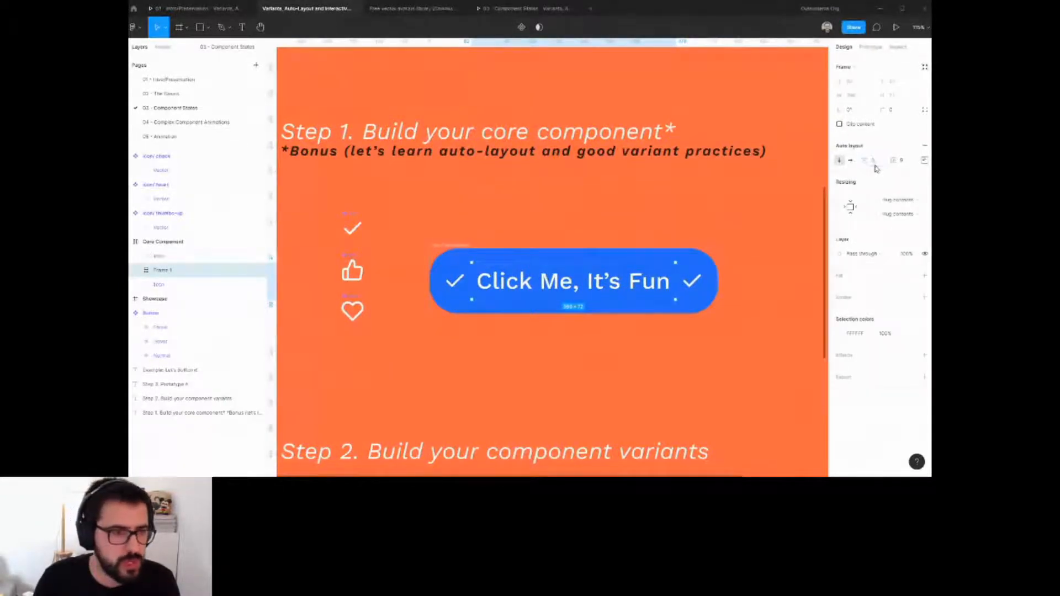
pyautogui.click(904, 161)
pyautogui.write('0')
pyautogui.press('Return')
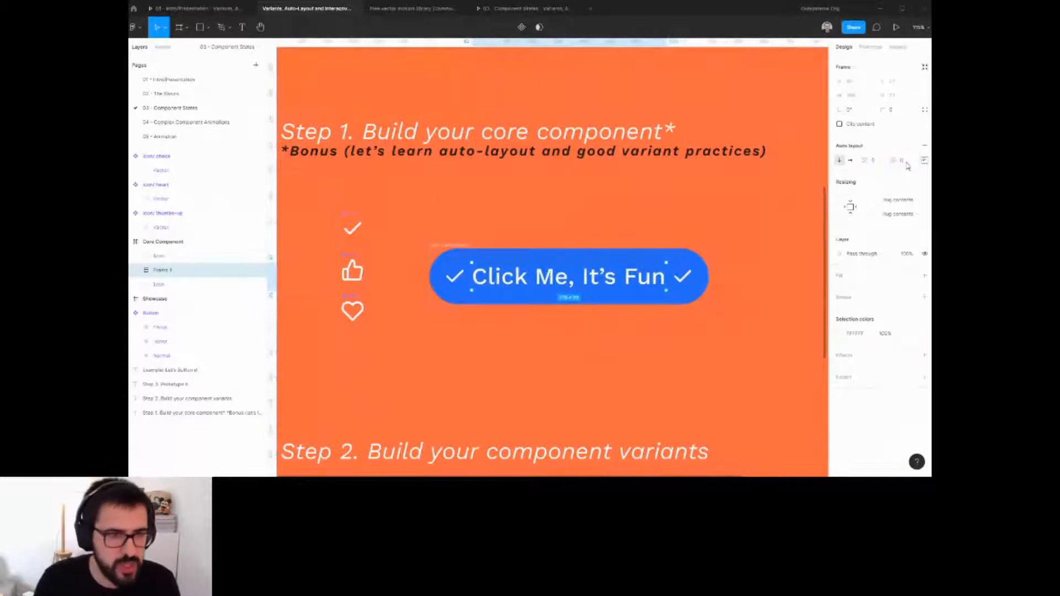
# Draw a horizontal line with the Pen tool just below the button.
pyautogui.click(483, 320)
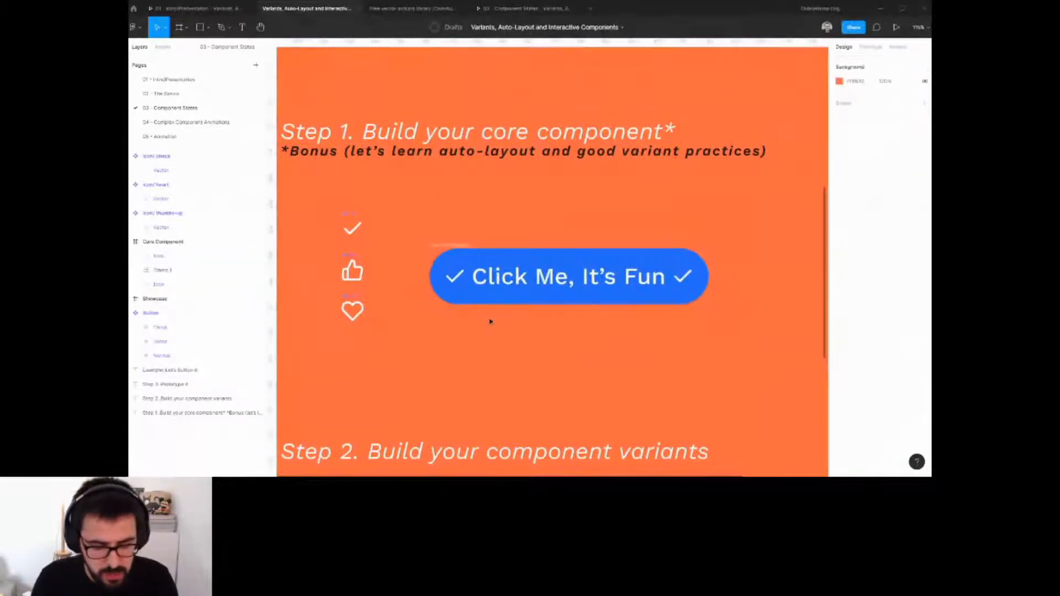
pyautogui.click(486, 316)
pyautogui.press('p')
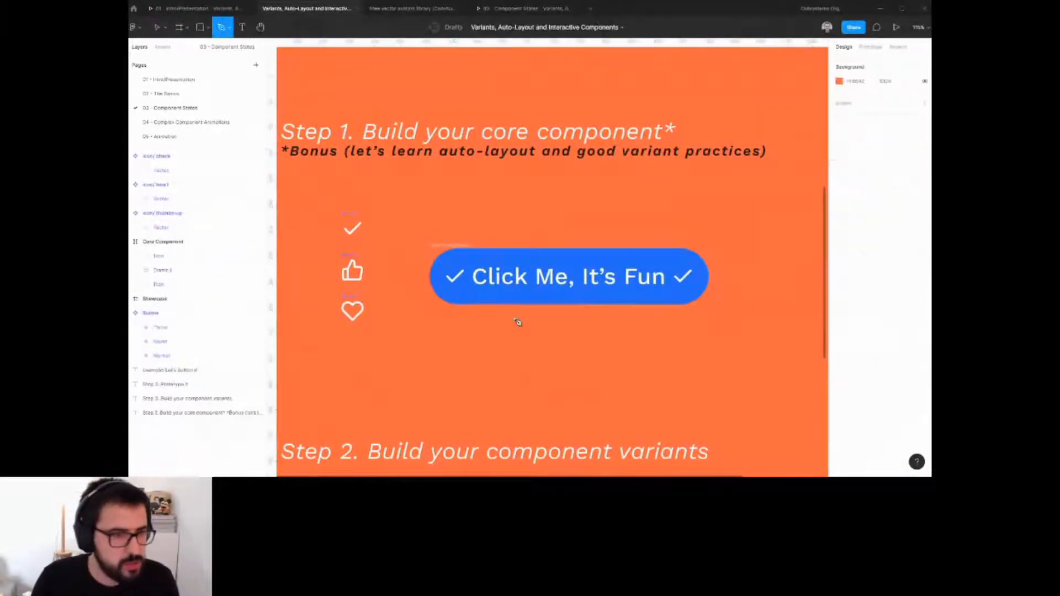
pyautogui.click(494, 329)
pyautogui.click(669, 327)
pyautogui.press('Escape')
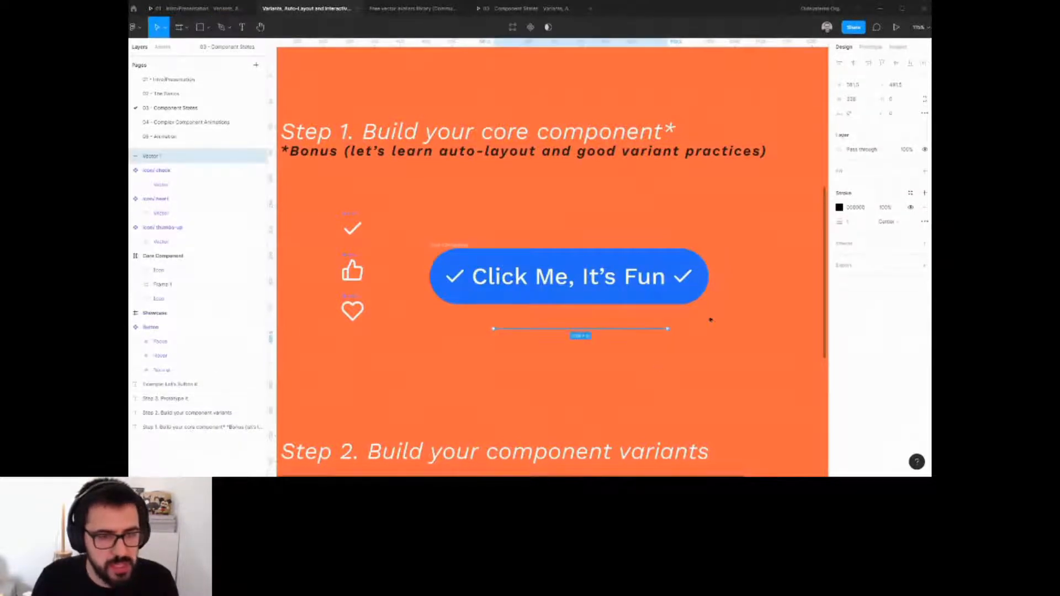
# Move the line into the label frame beneath the text as an underline and set it to fill the container width.
pyautogui.doubleClick(682, 281)
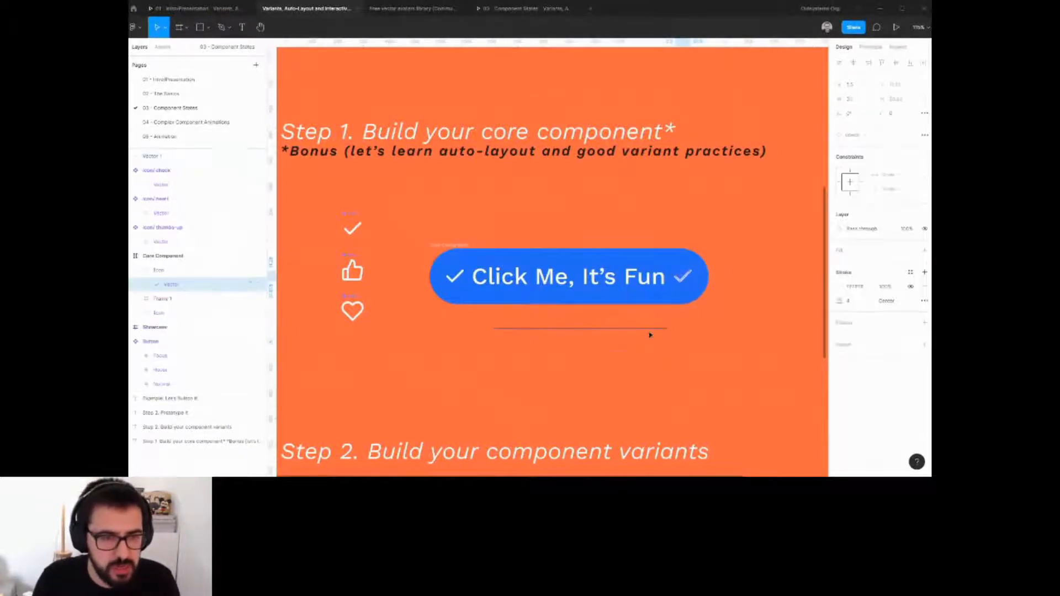
pyautogui.click(651, 330)
pyautogui.moveTo(624, 329); pyautogui.dragTo(613, 287)
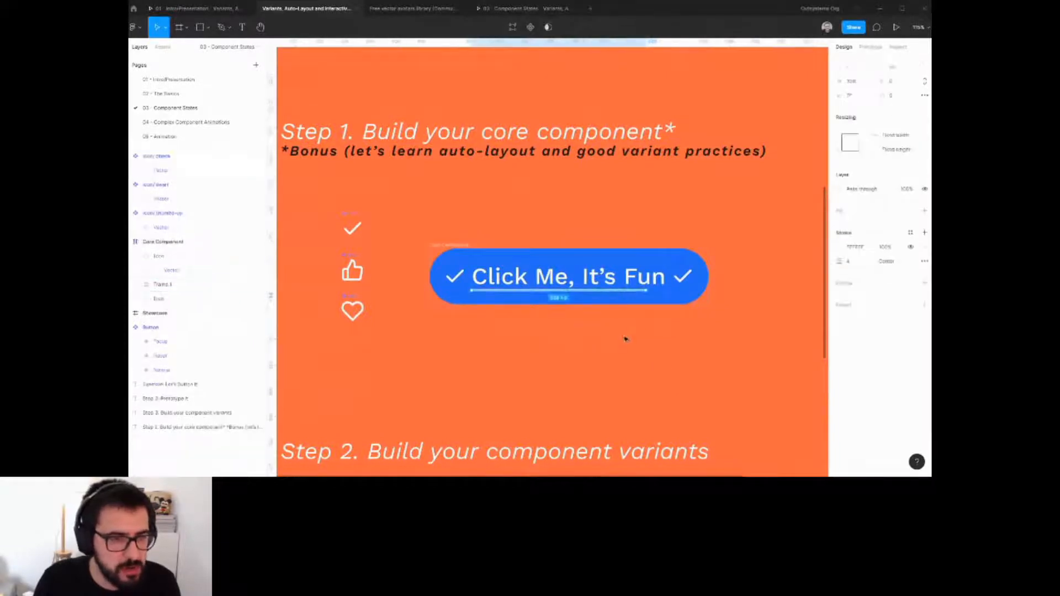
pyautogui.click(887, 149)
pyautogui.click(892, 139)
pyautogui.click(587, 324)
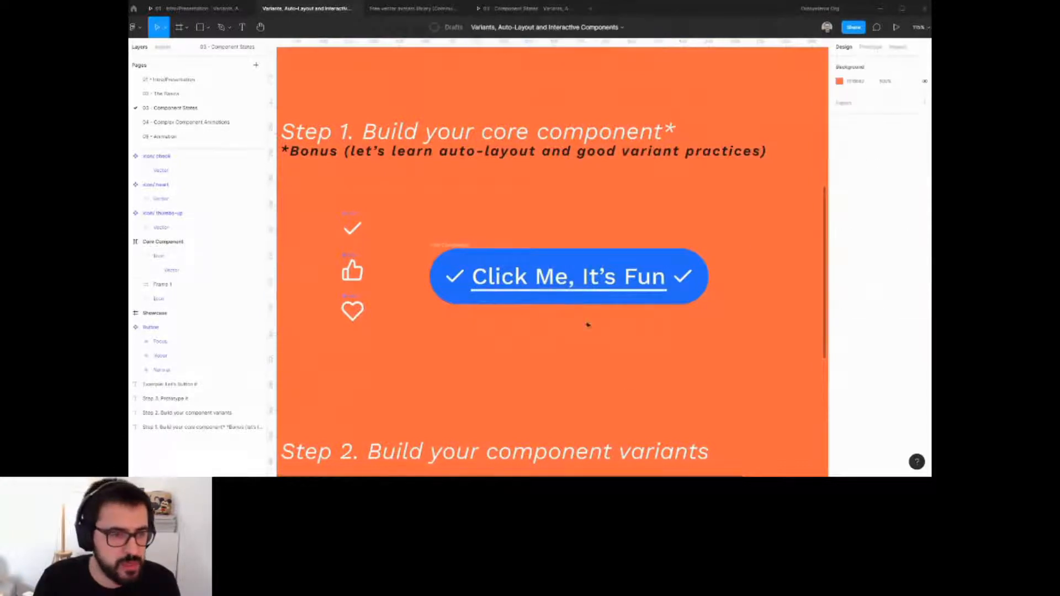
pyautogui.click(651, 293)
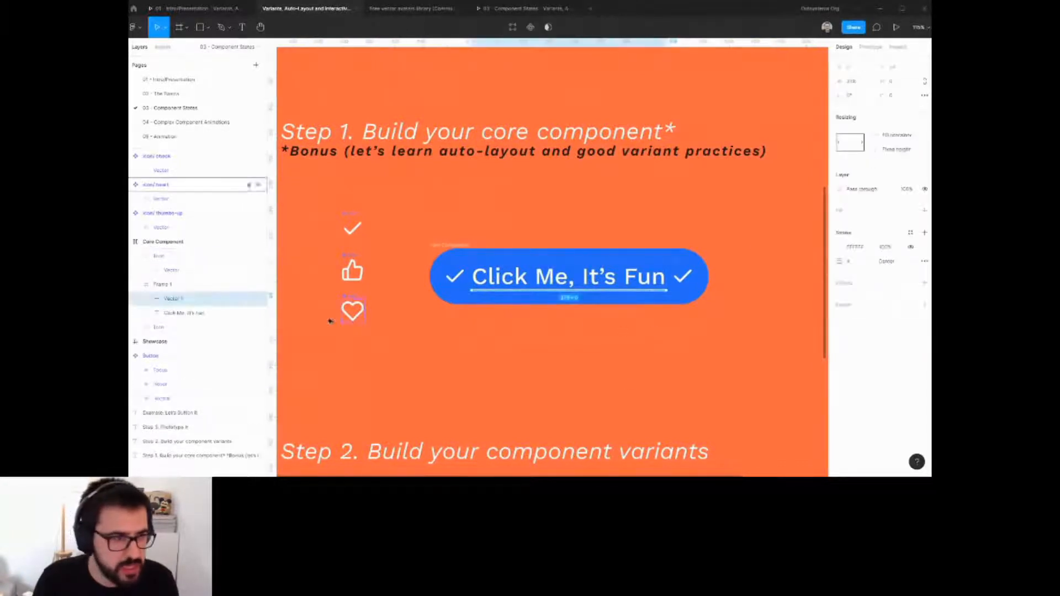
pyautogui.click(653, 334)
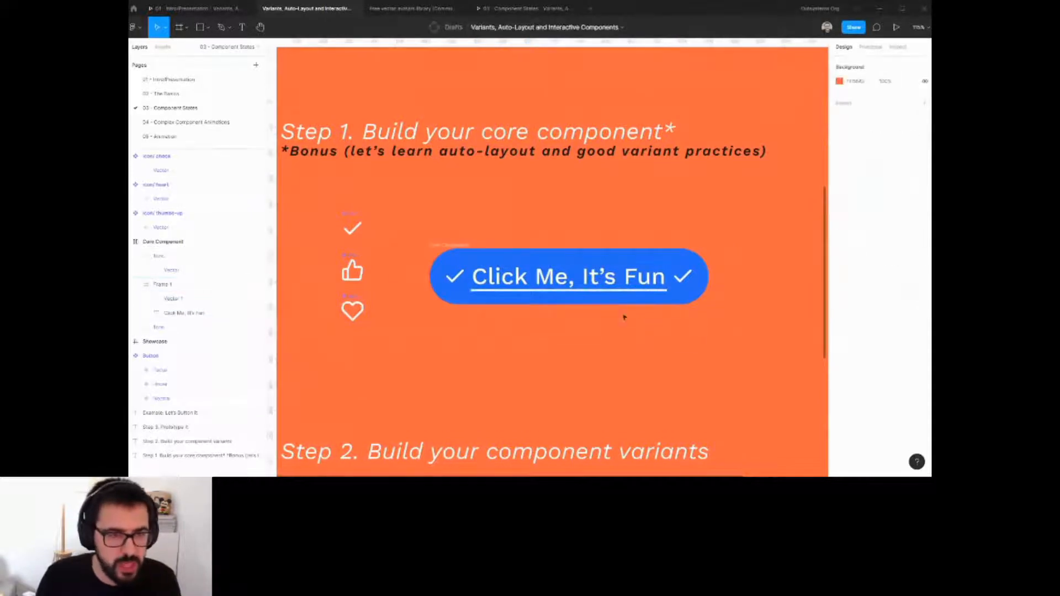
pyautogui.click(173, 300)
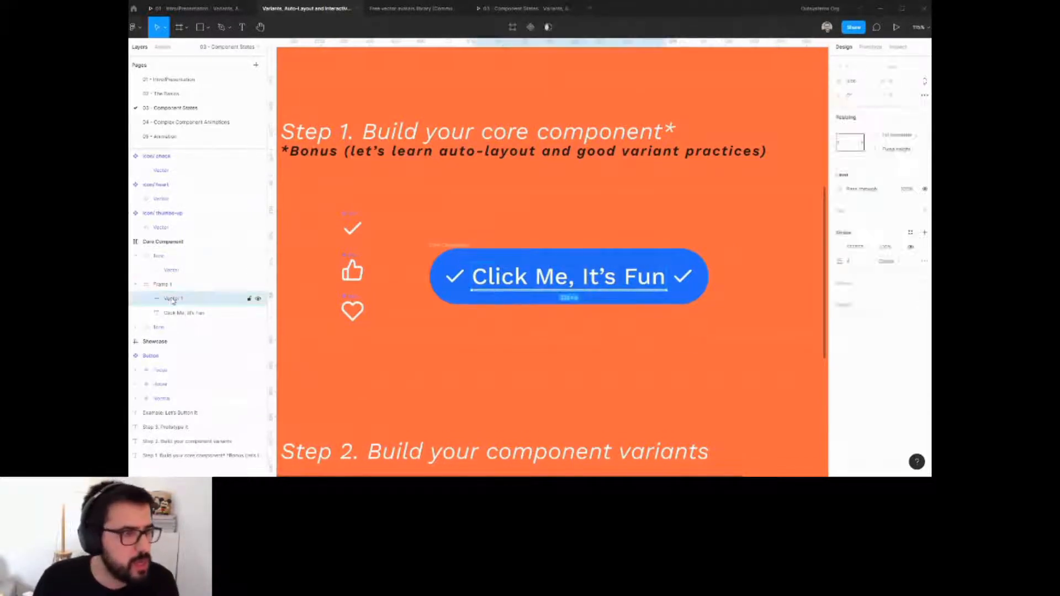
pyautogui.click(897, 83)
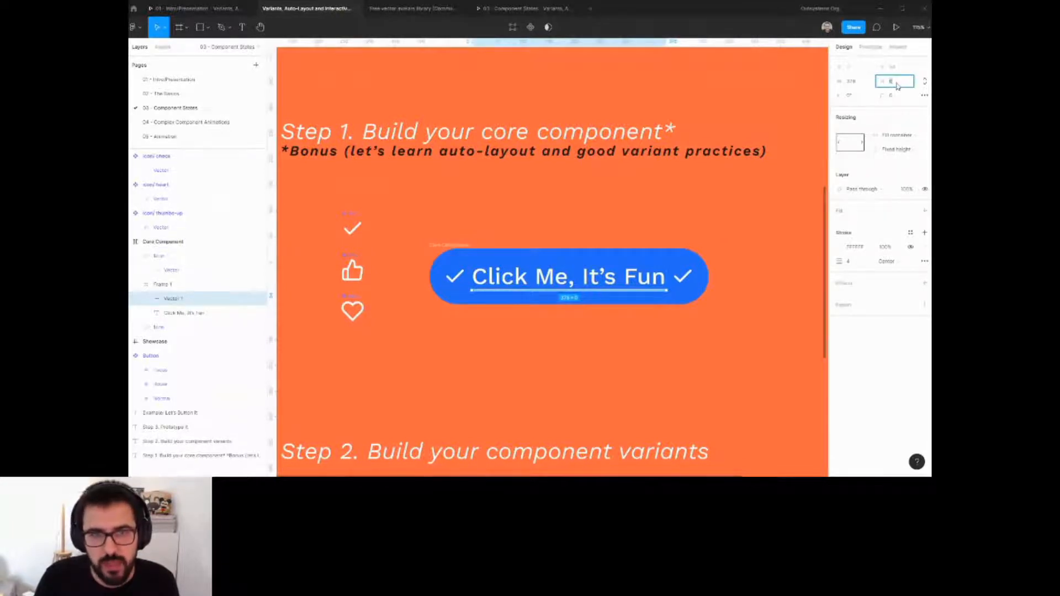
pyautogui.click(620, 333)
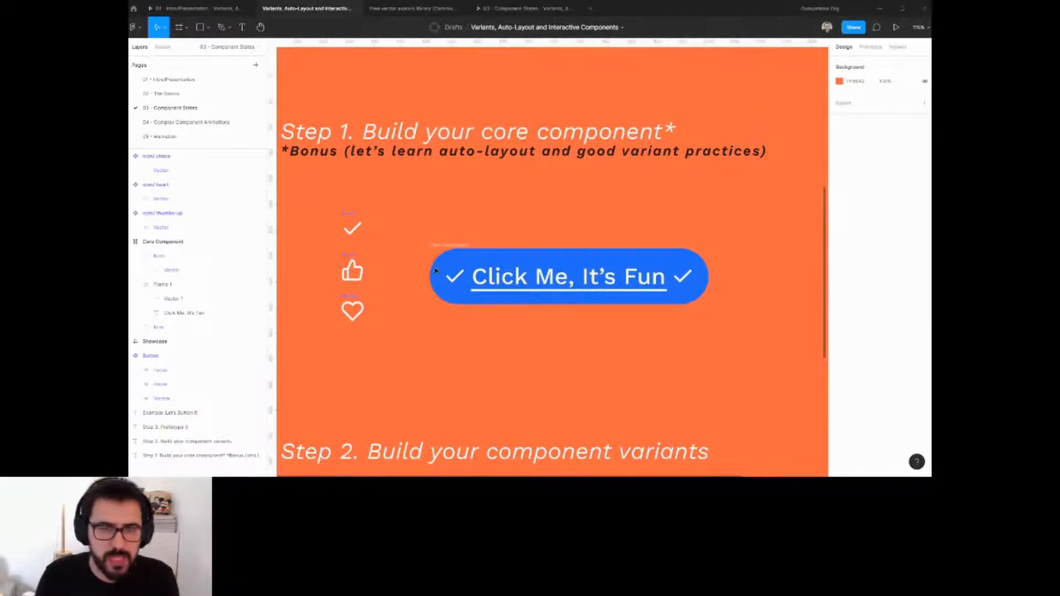
# Turn the Core Component button into a main component.
pyautogui.scroll(-3, 463, 249)
pyautogui.click(464, 245)
pyautogui.moveTo(485, 254); pyautogui.dragTo(485, 244)
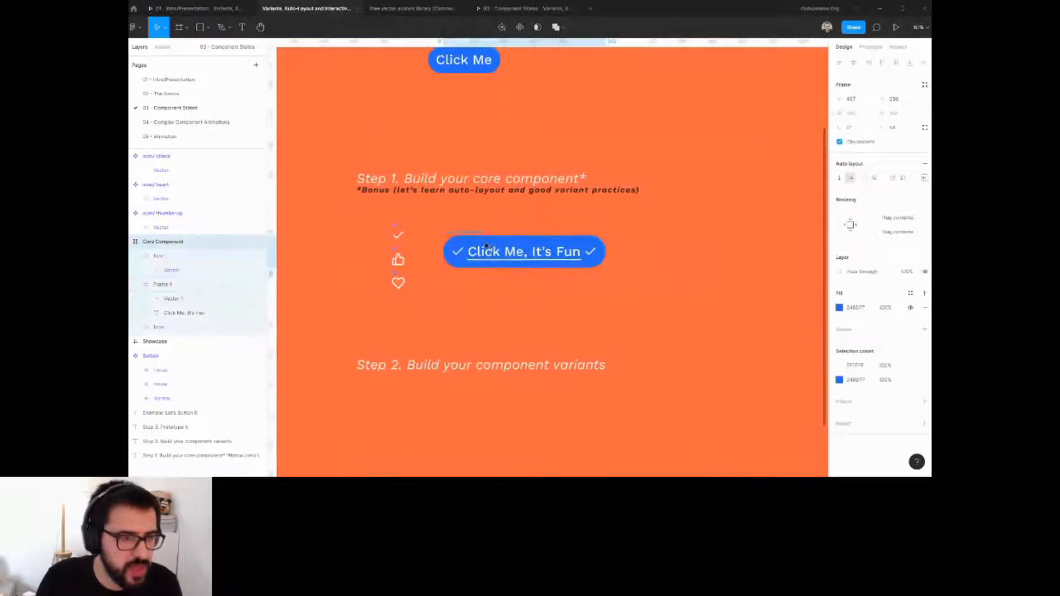
pyautogui.click(523, 28)
# Place a copy of the button component under the Step 2 heading.
pyautogui.moveTo(592, 254); pyautogui.dragTo(684, 192)
pyautogui.moveTo(638, 165); pyautogui.dragTo(552, 313)
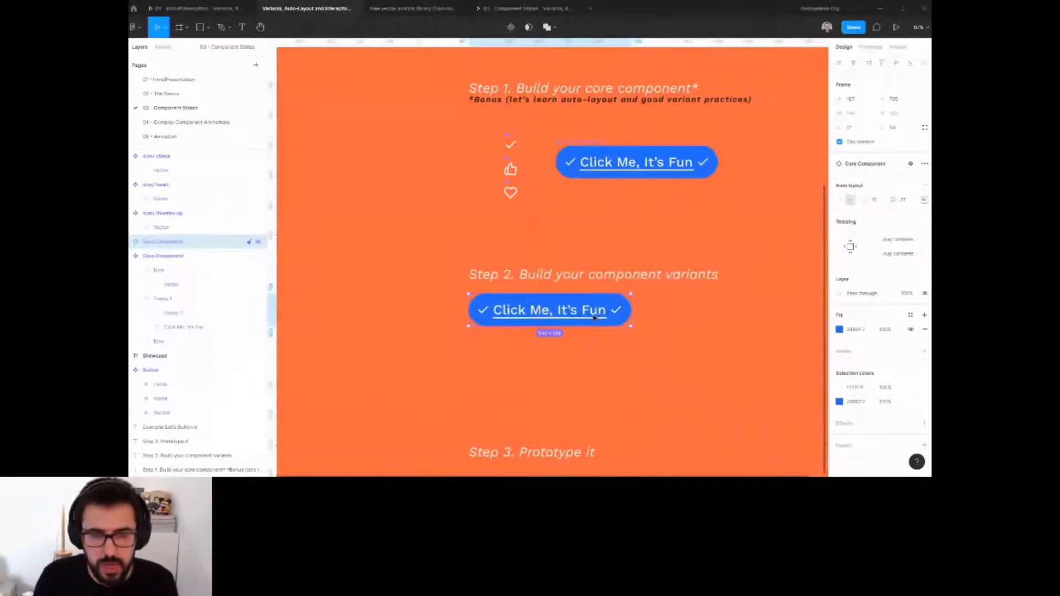
pyautogui.moveTo(584, 312); pyautogui.dragTo(593, 335)
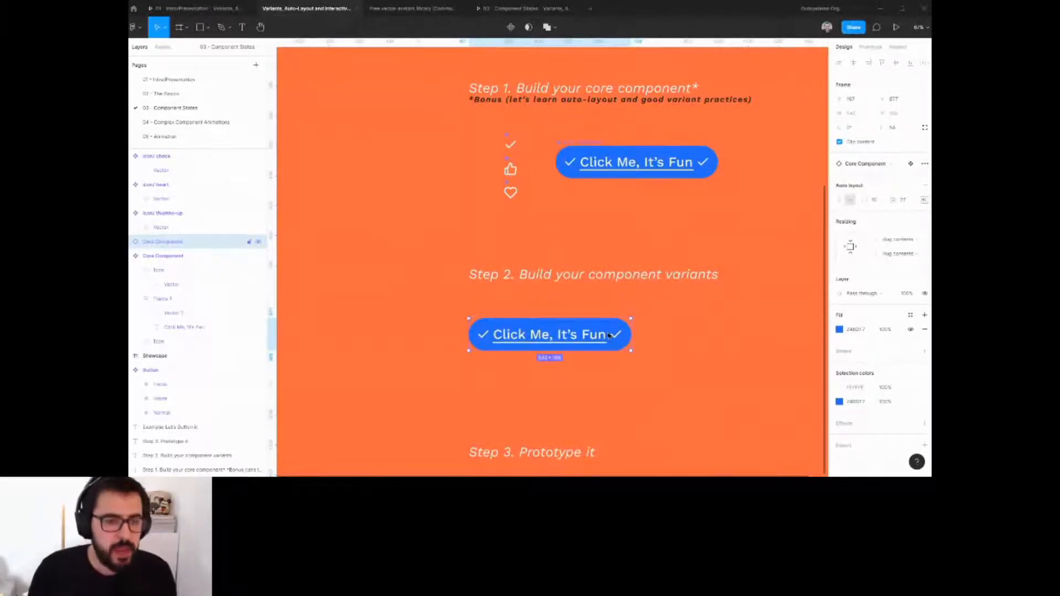
# Remove the trailing check icon from the Step 2 button copy and set its underline's width to fixed.
pyautogui.doubleClick(615, 336)
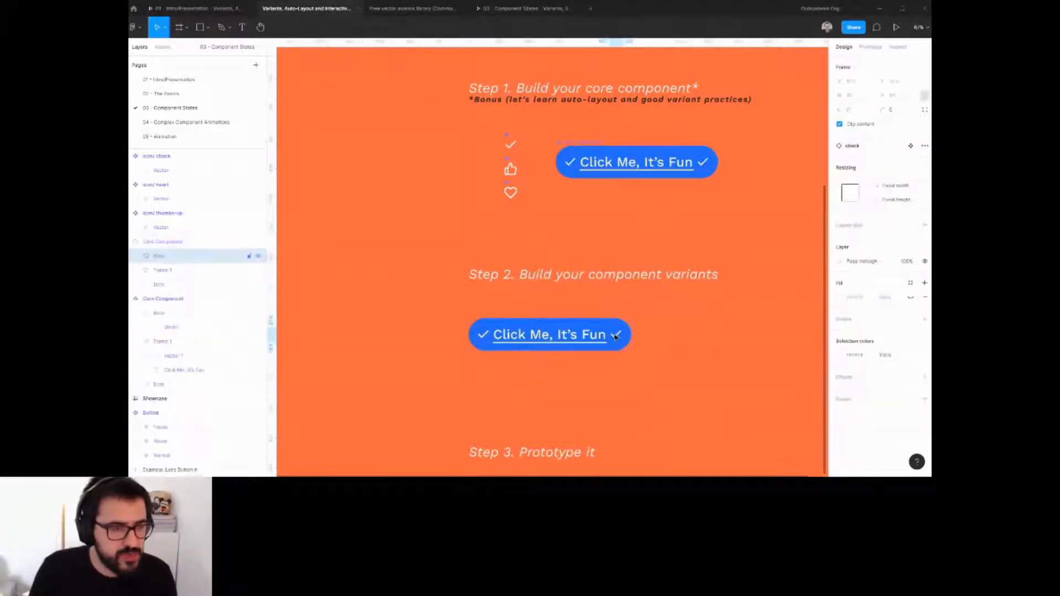
pyautogui.press('Delete')
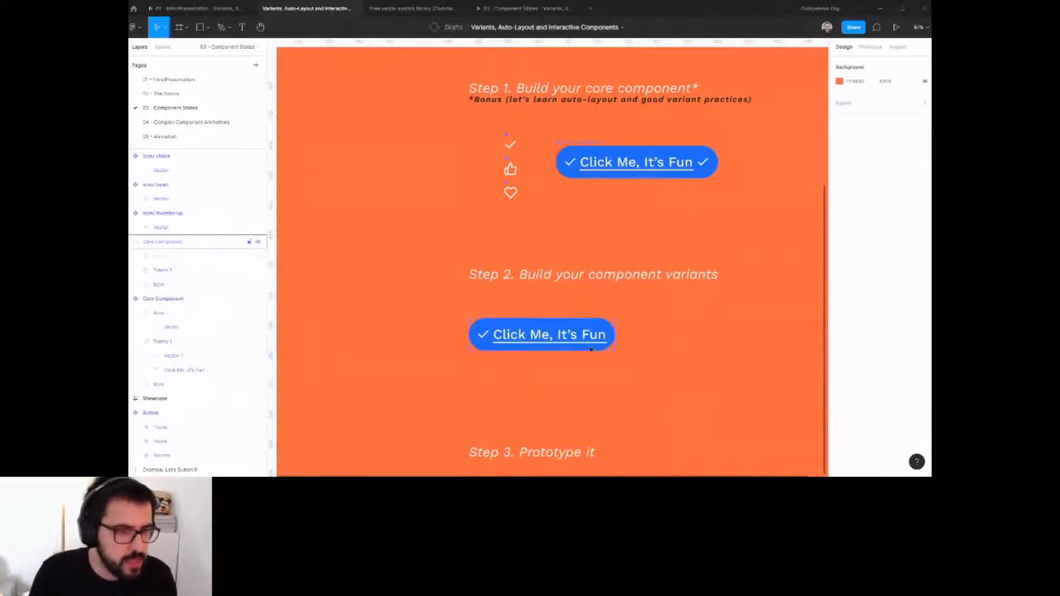
pyautogui.keyDown('ctrl'); pyautogui.click(507, 343); pyautogui.keyUp('ctrl')
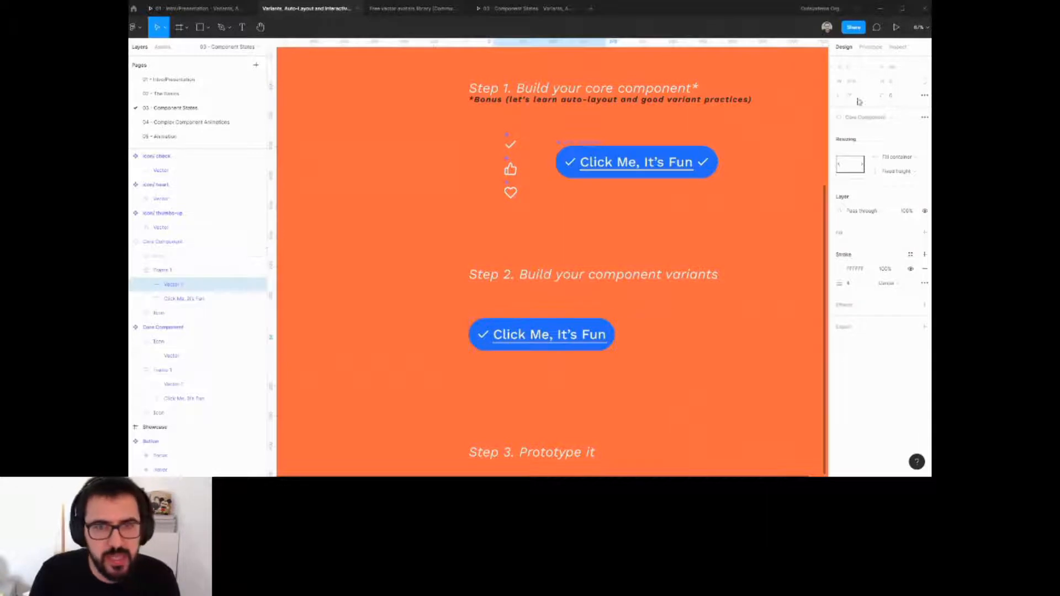
pyautogui.click(910, 160)
pyautogui.click(669, 210)
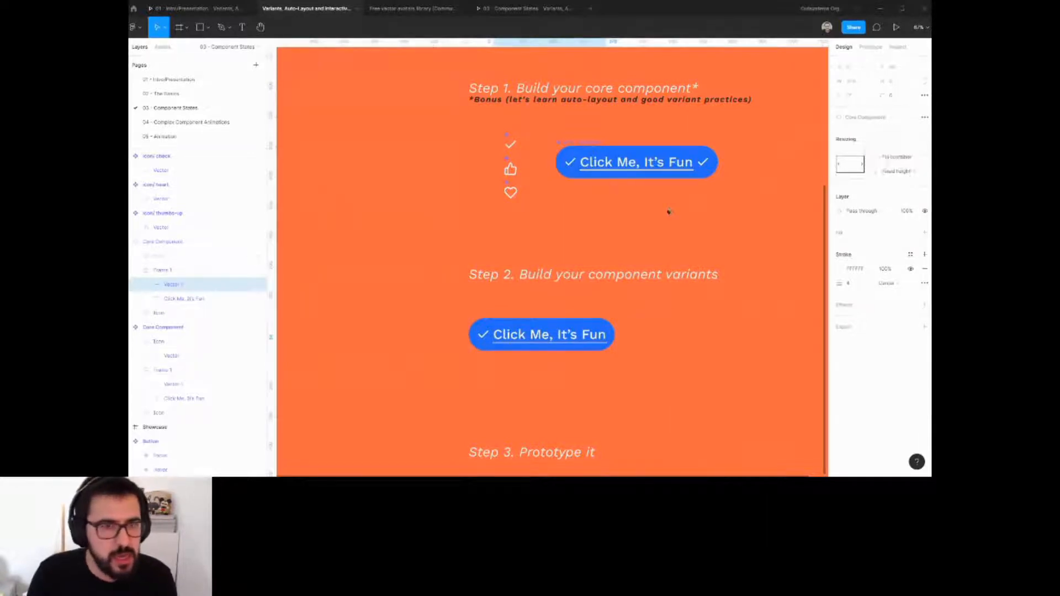
pyautogui.keyDown('ctrl'); pyautogui.click(655, 170); pyautogui.keyUp('ctrl')
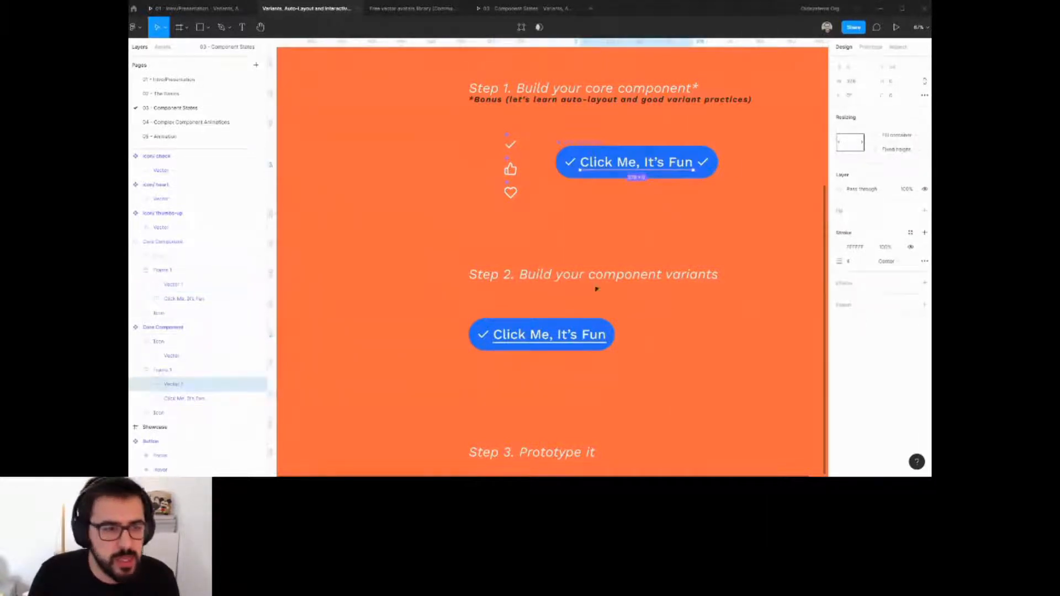
pyautogui.click(177, 284)
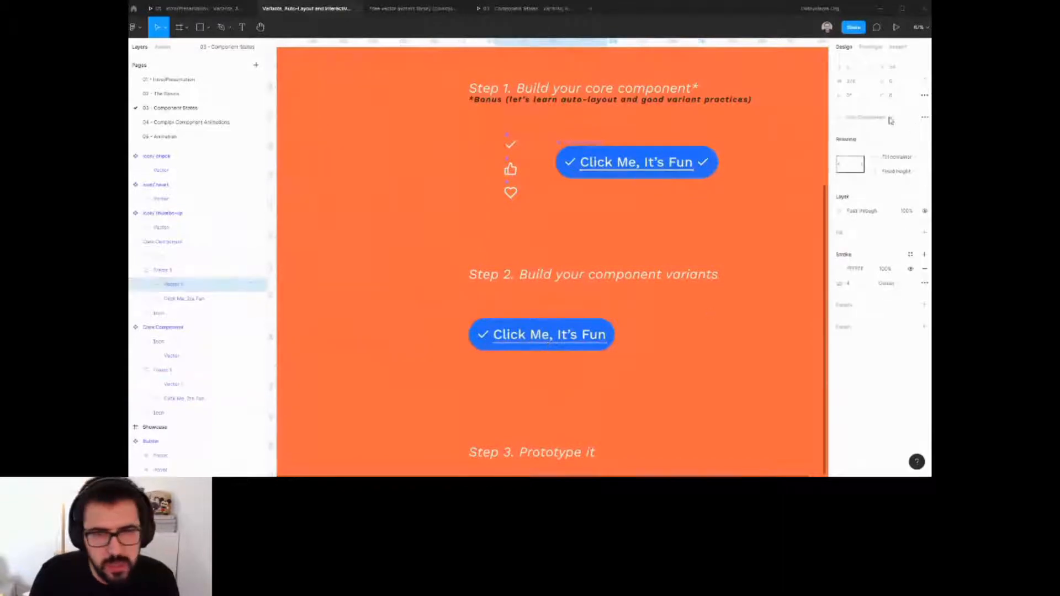
pyautogui.click(898, 157)
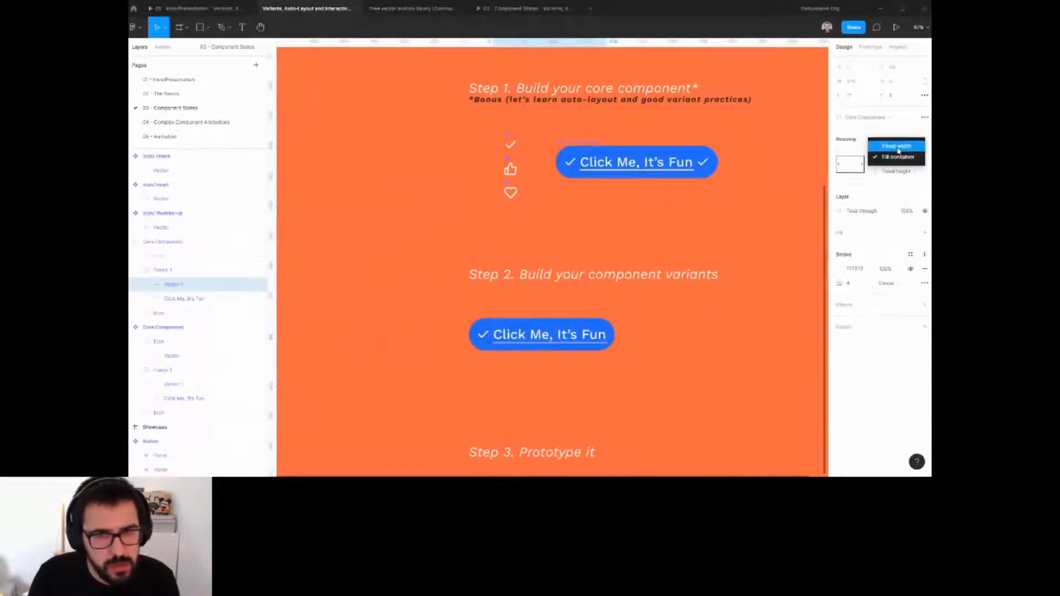
pyautogui.click(897, 146)
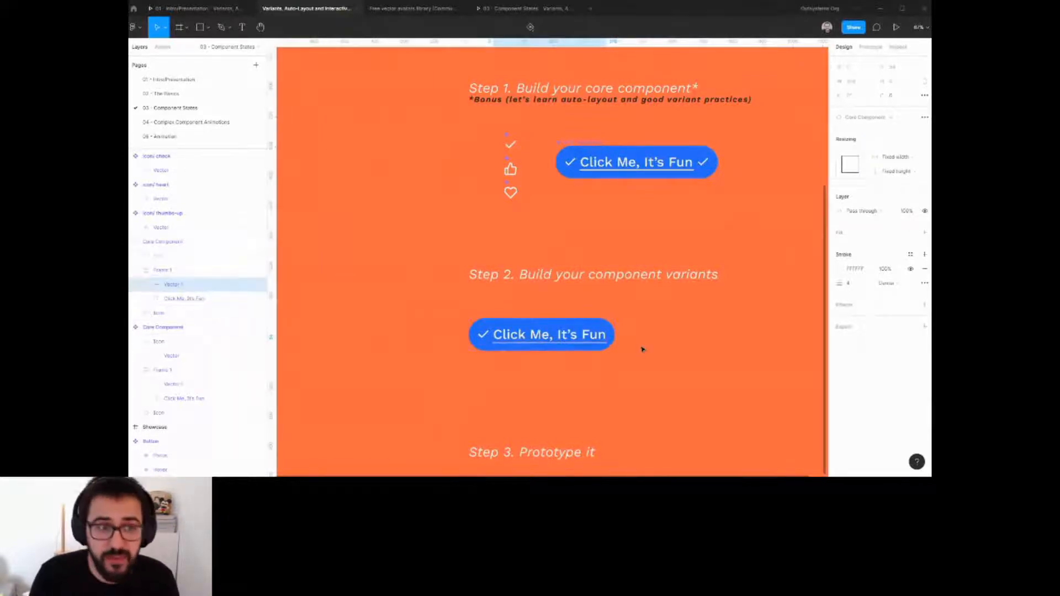
# Examine the example buttons in the Let's Button it section above.
pyautogui.scroll(5, 600, 346)
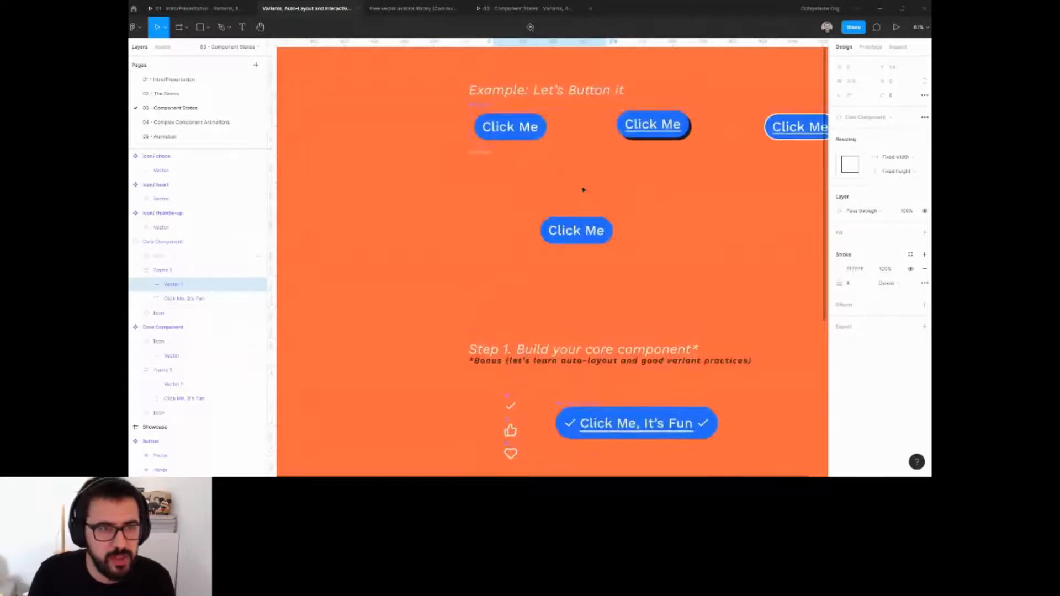
pyautogui.click(519, 132)
pyautogui.click(678, 134)
pyautogui.click(778, 137)
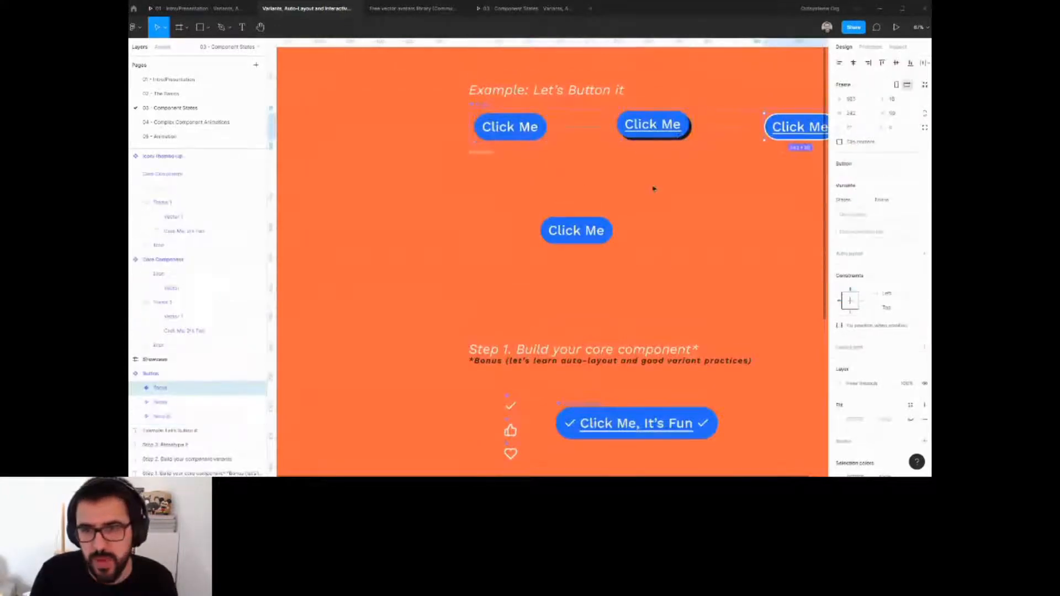
pyautogui.scroll(-4, 615, 335)
pyautogui.scroll(-3, 615, 335)
pyautogui.click(626, 244)
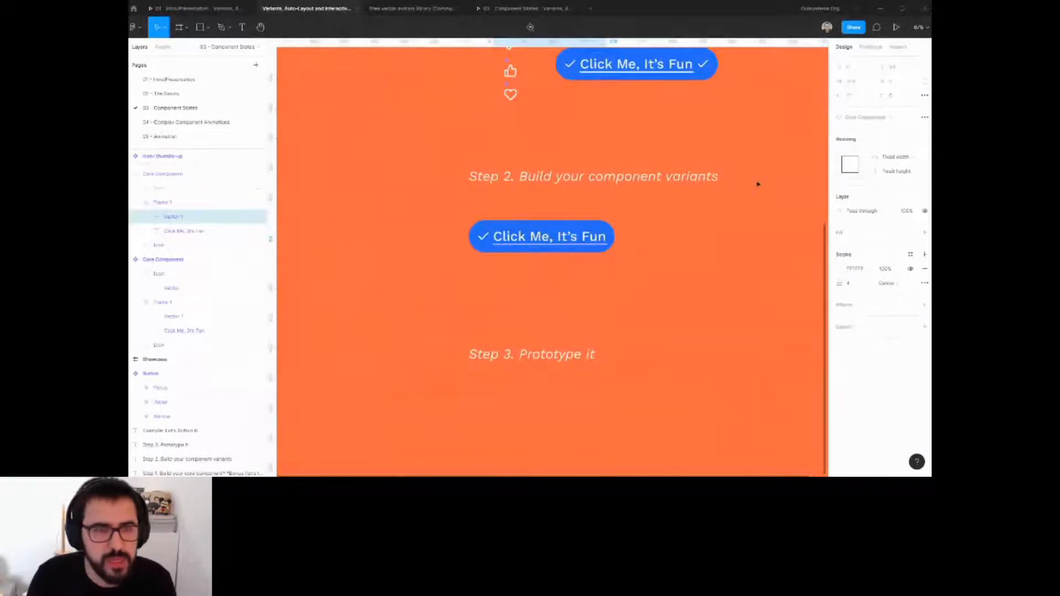
# Turn the Step 2 button copy into its own component.
pyautogui.scroll(1, 552, 272)
pyautogui.click(547, 274)
pyautogui.click(566, 254)
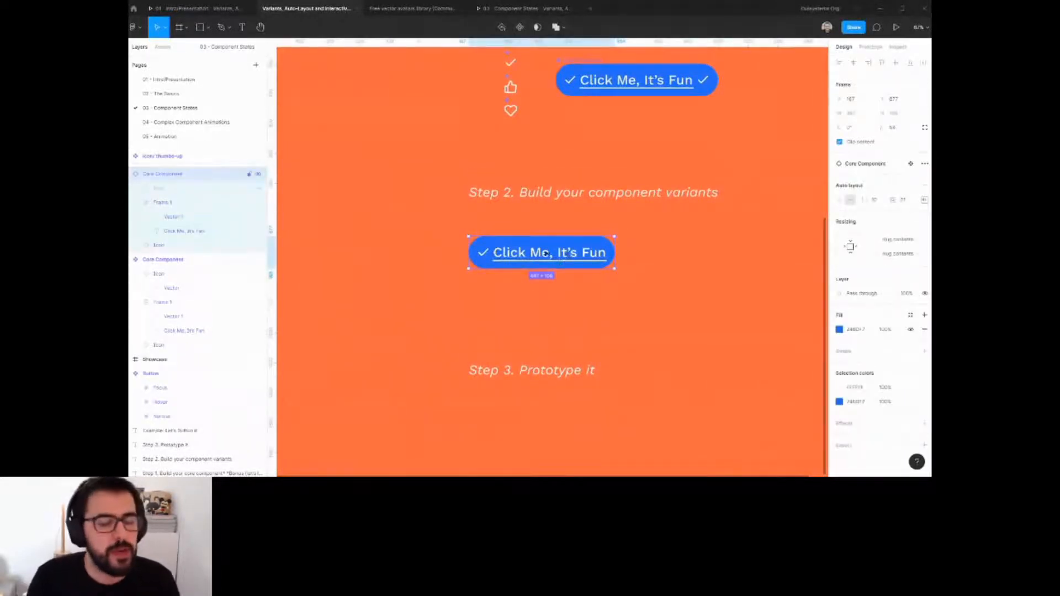
pyautogui.press('Escape')
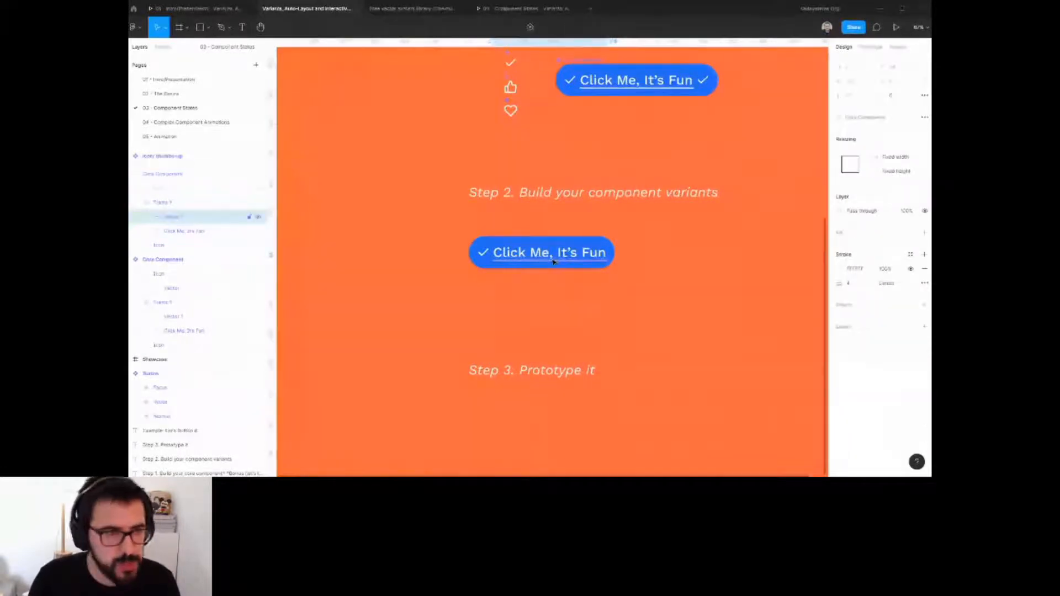
pyautogui.click(554, 262)
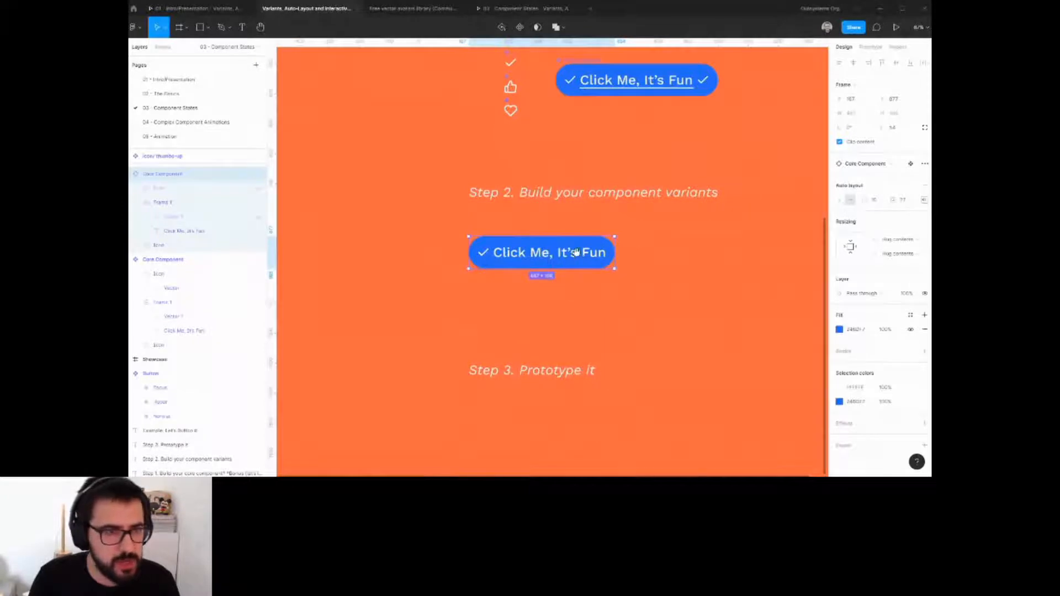
pyautogui.hscroll(2, 557, 257)
pyautogui.click(521, 27)
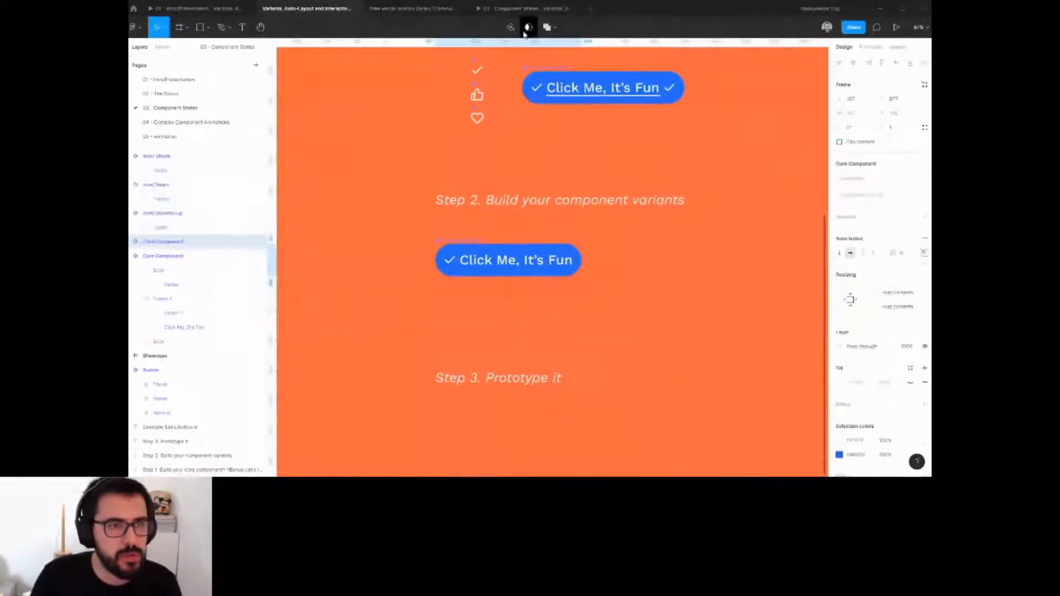
# Rename the new component Button/Normal.
pyautogui.click(135, 241)
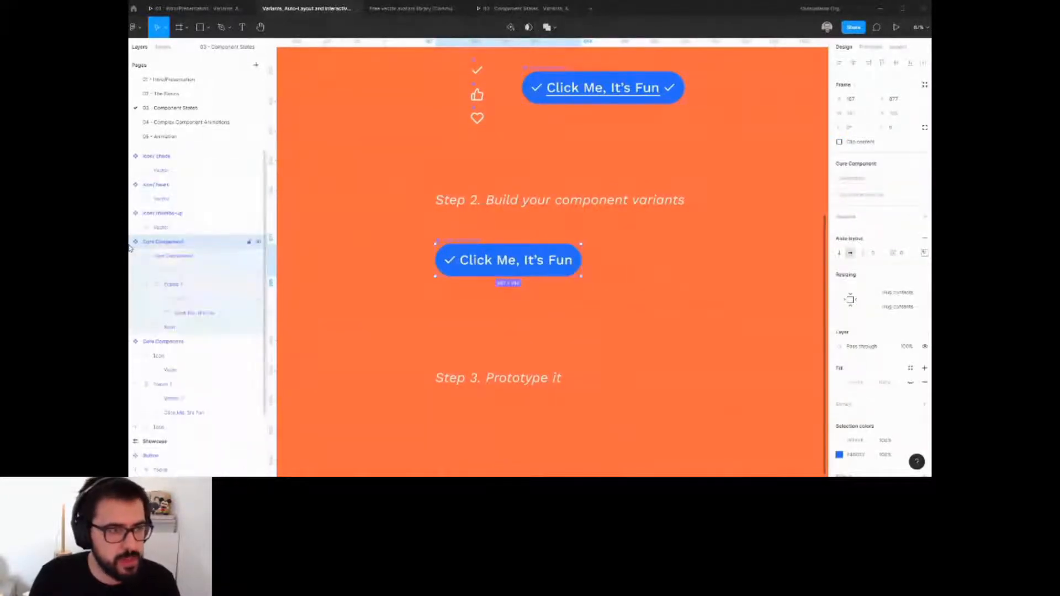
pyautogui.doubleClick(172, 245)
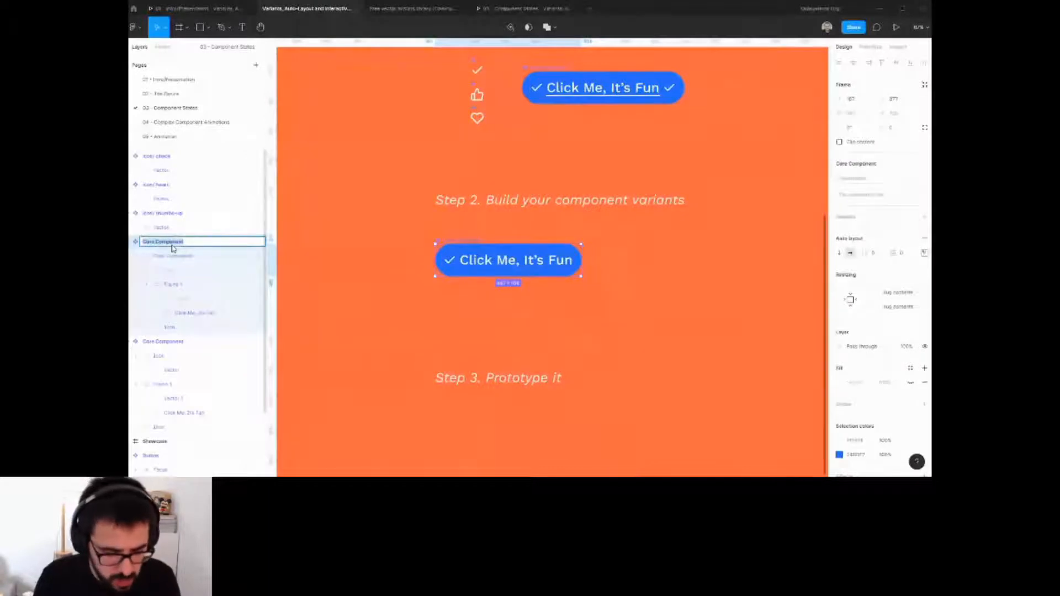
pyautogui.write('Butto')
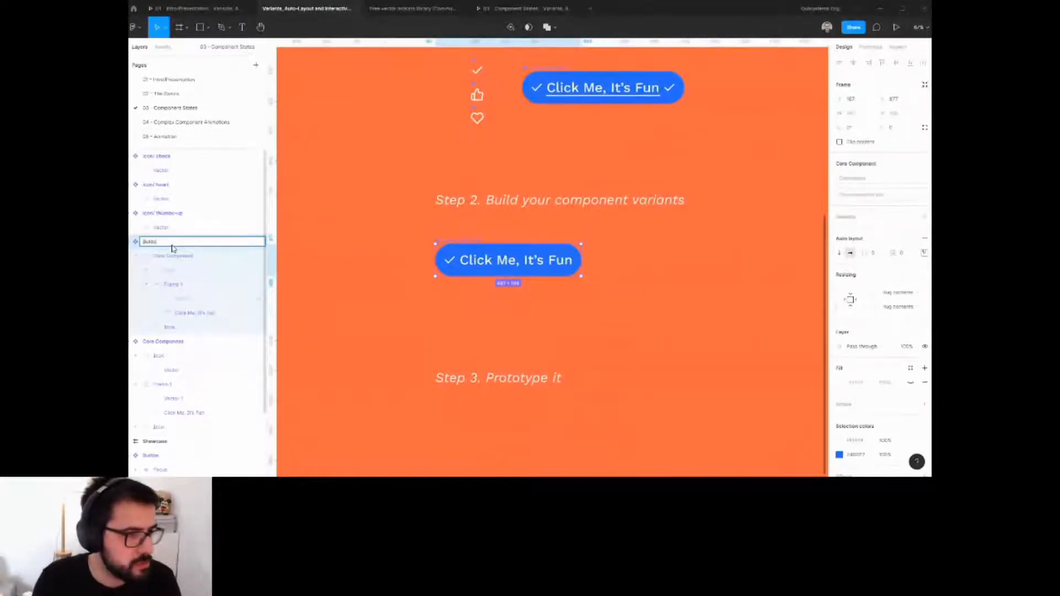
pyautogui.write('n/H')
pyautogui.write('ormal')
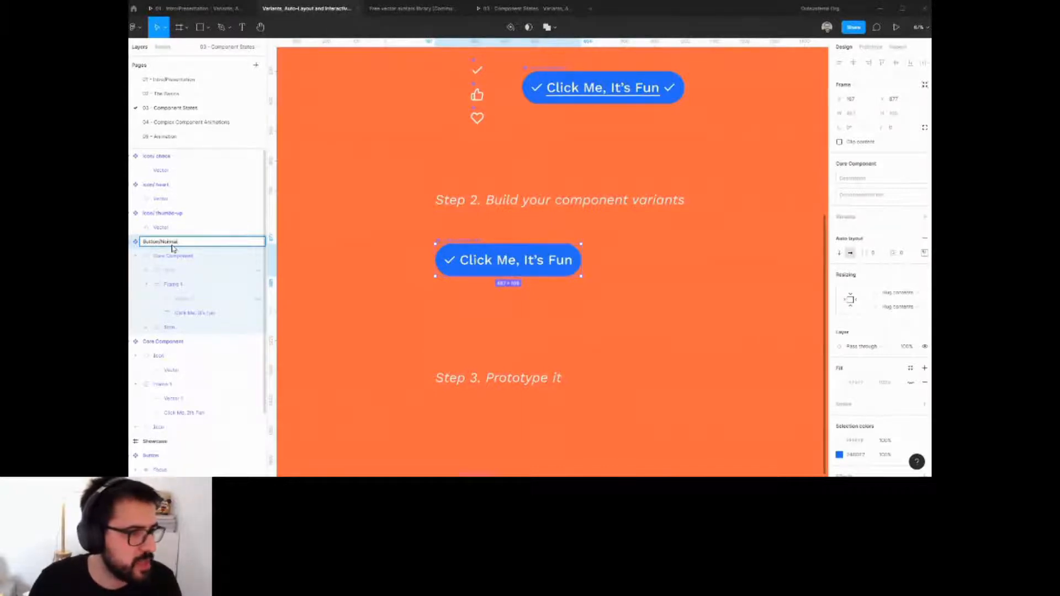
pyautogui.press('Return')
pyautogui.click(527, 275)
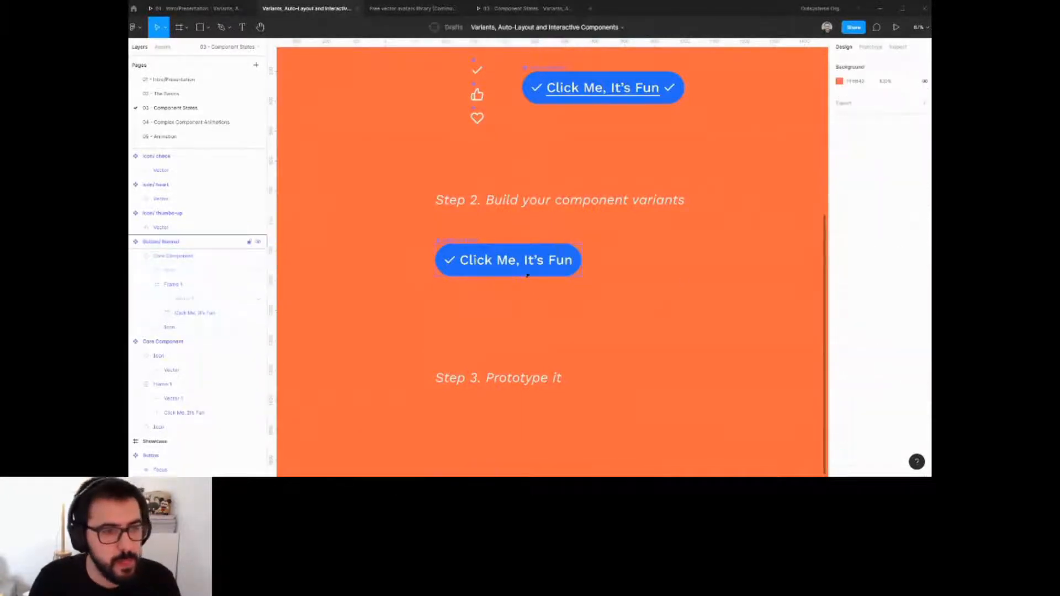
pyautogui.click(457, 246)
pyautogui.moveTo(523, 261); pyautogui.dragTo(523, 295)
pyautogui.hotkey('ctrl', 'z')
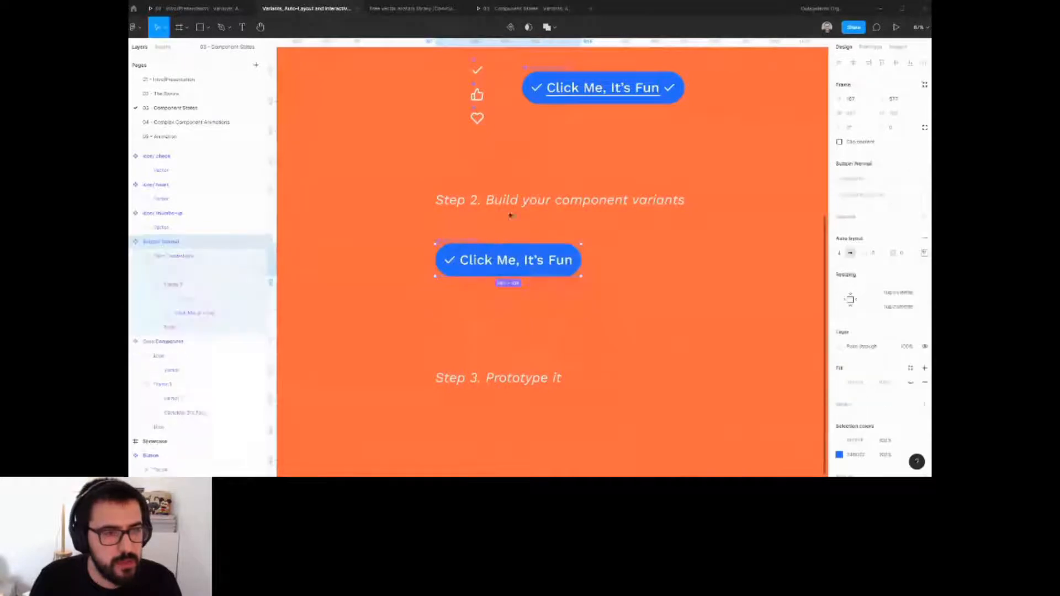
pyautogui.click(575, 85)
pyautogui.moveTo(576, 85); pyautogui.dragTo(690, 284)
pyautogui.hotkey('ctrl', 'z')
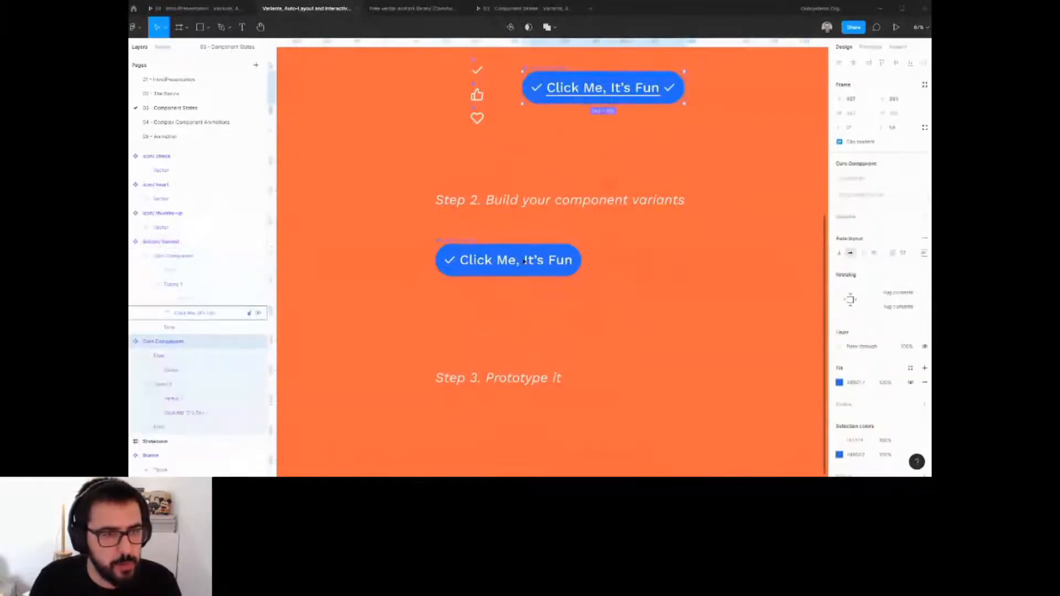
# Paste a second copy of the button beside Button/Normal and move it out to the page level.
pyautogui.click(523, 261)
pyautogui.click(178, 257)
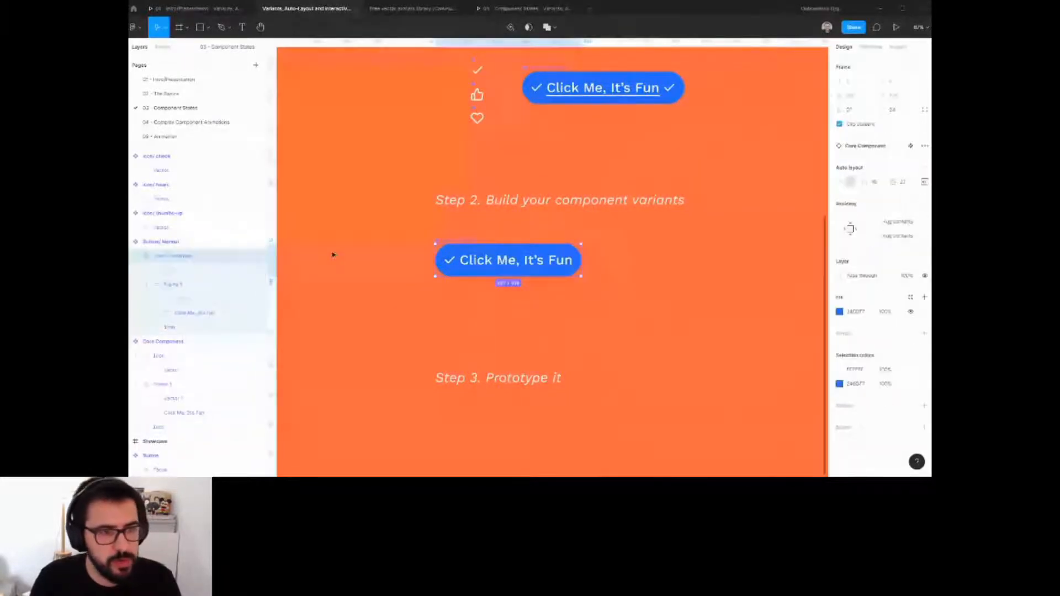
pyautogui.press('Escape')
pyautogui.hotkey('ctrl', 'v')
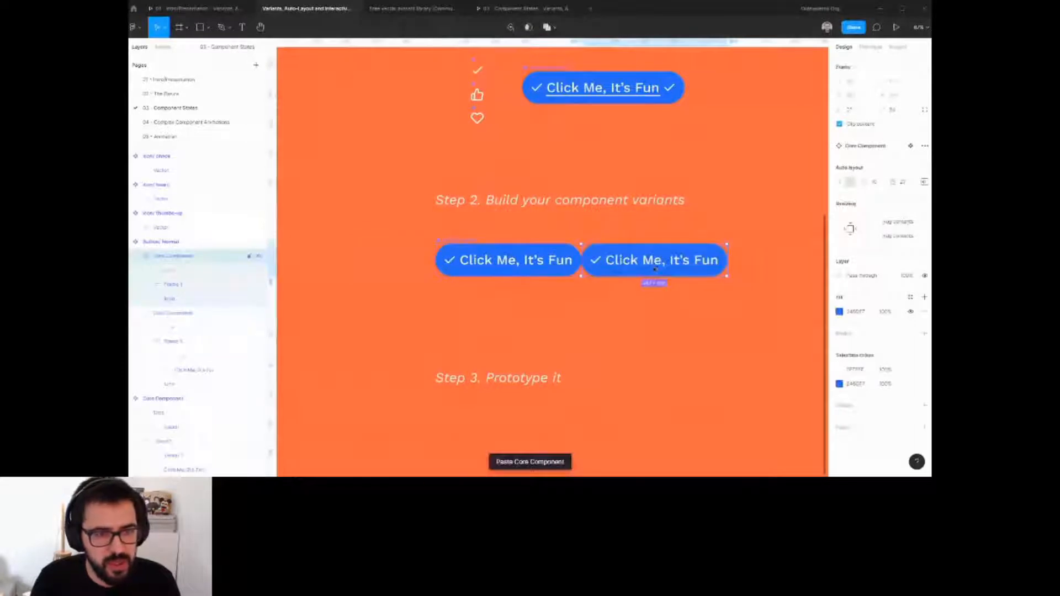
pyautogui.moveTo(176, 255); pyautogui.dragTo(131, 300)
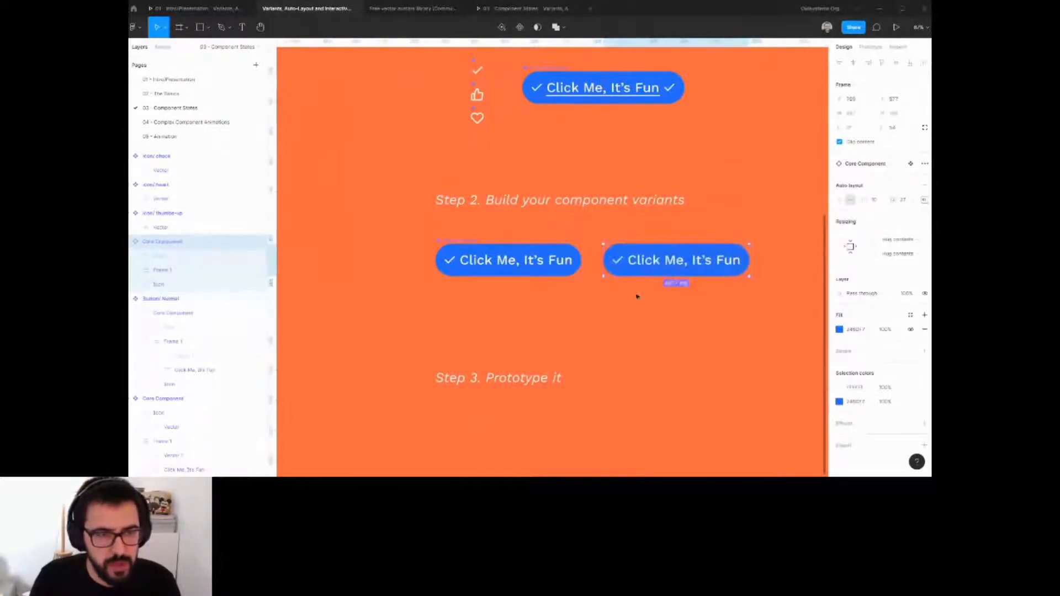
# Turn the second button copy into a component.
pyautogui.click(662, 291)
pyautogui.click(668, 270)
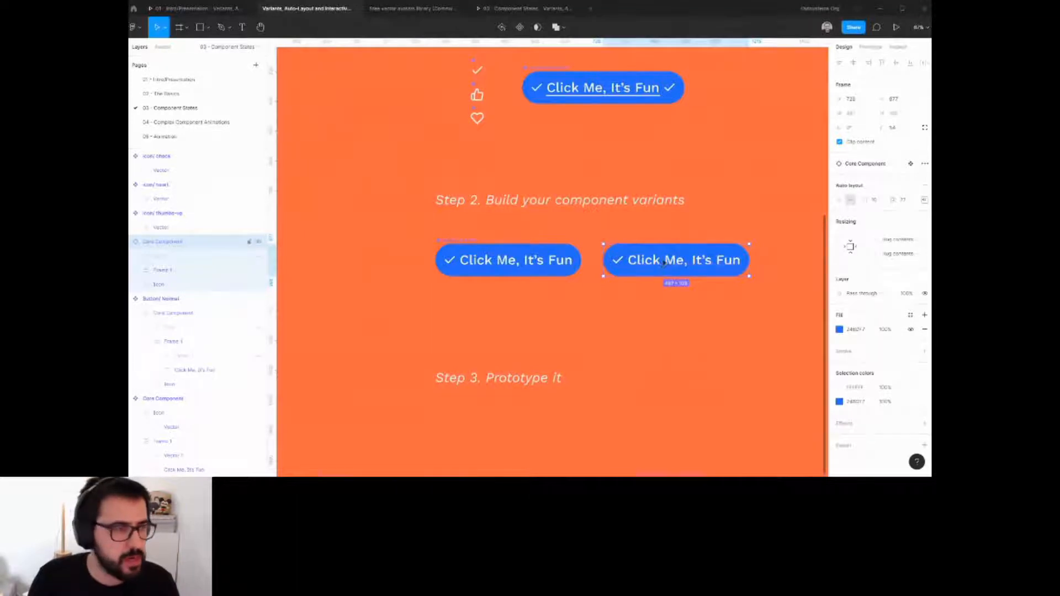
pyautogui.click(140, 271)
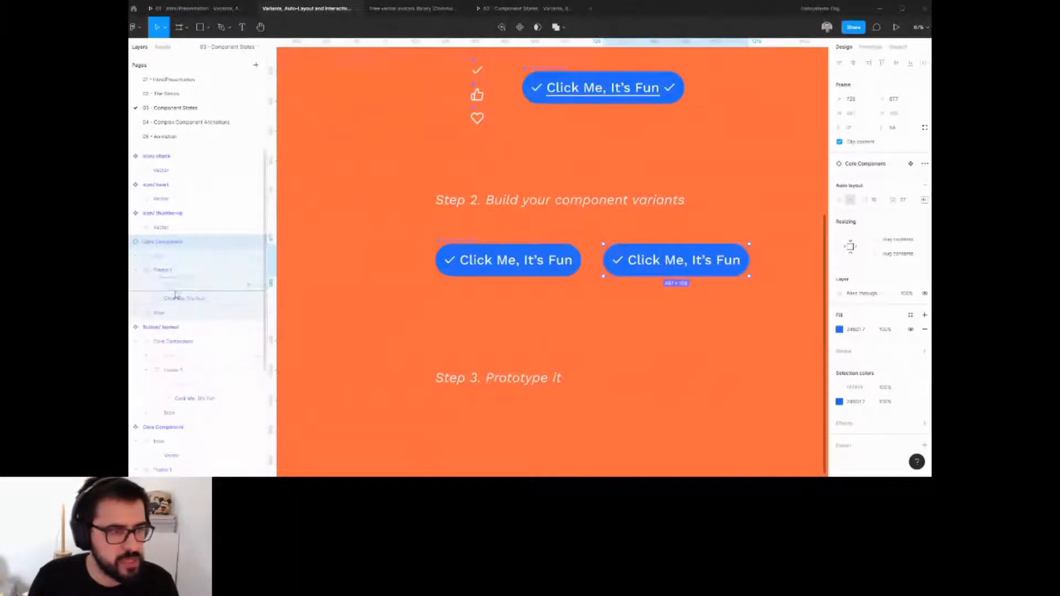
pyautogui.click(191, 285)
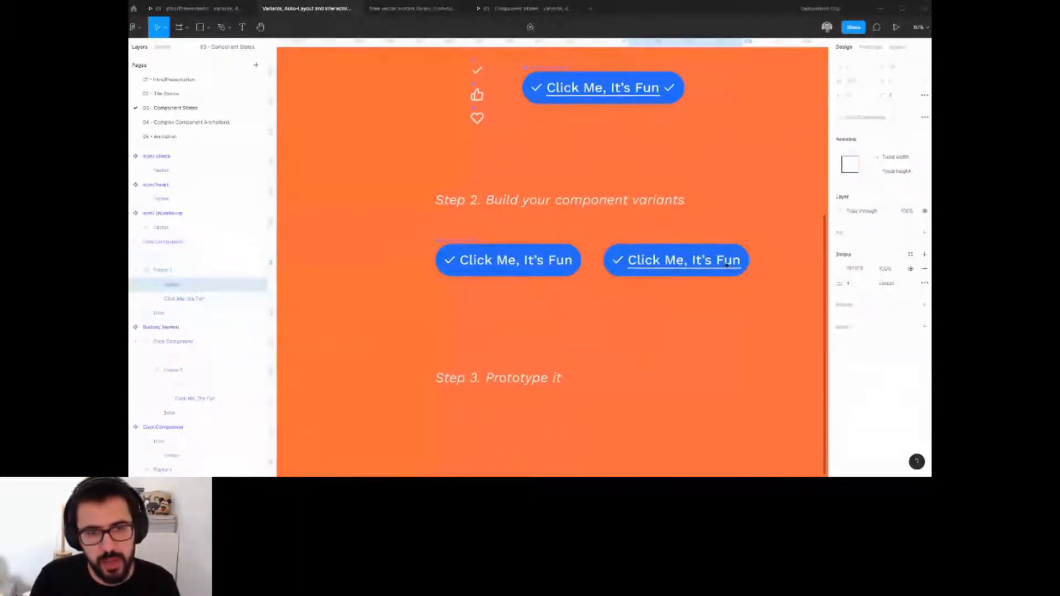
pyautogui.click(765, 256)
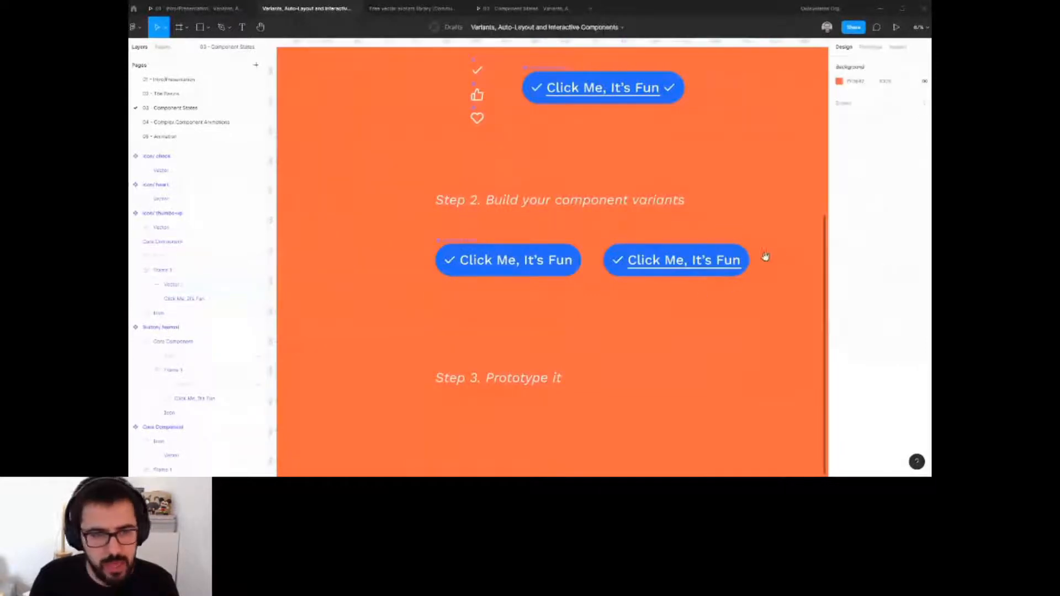
pyautogui.moveTo(765, 255); pyautogui.dragTo(712, 265)
pyautogui.click(631, 266)
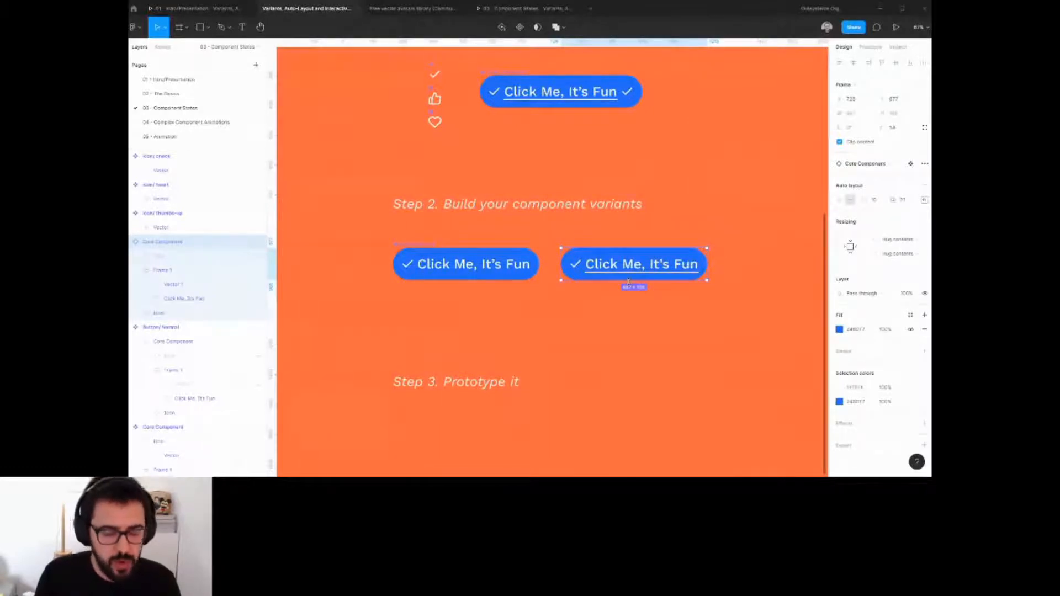
pyautogui.click(519, 27)
# Rename the second button component Button/ Hover.
pyautogui.click(167, 273)
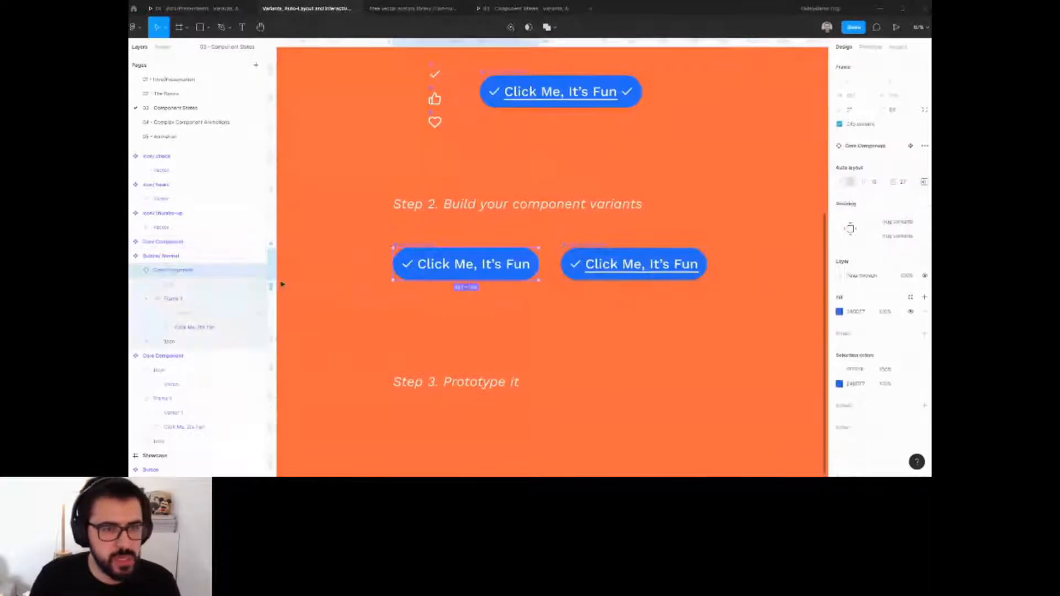
pyautogui.click(132, 256)
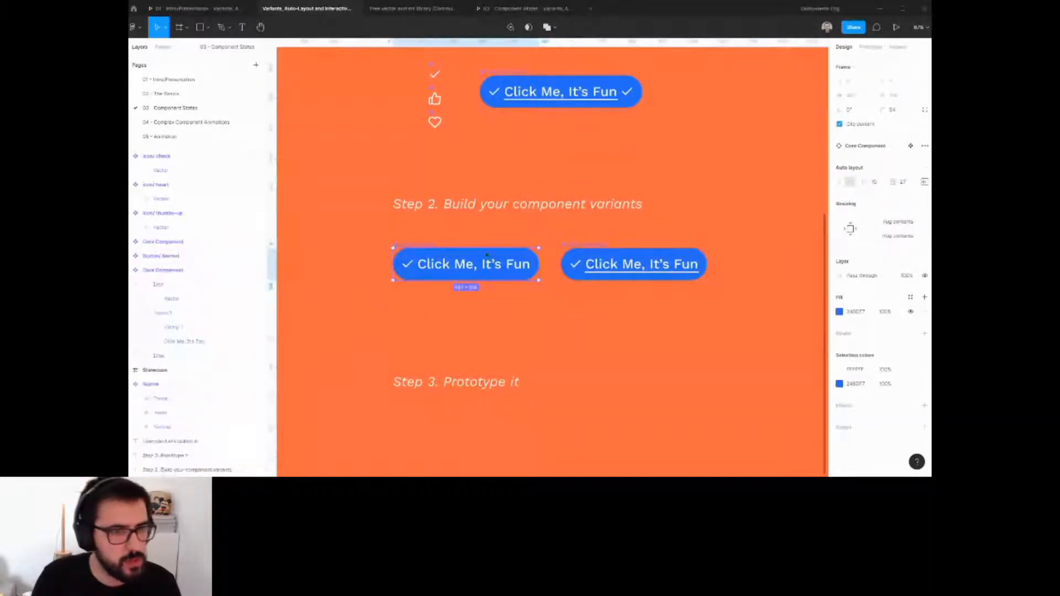
pyautogui.click(163, 241)
pyautogui.hotkey('ctrl', 'r')
pyautogui.write('Bu')
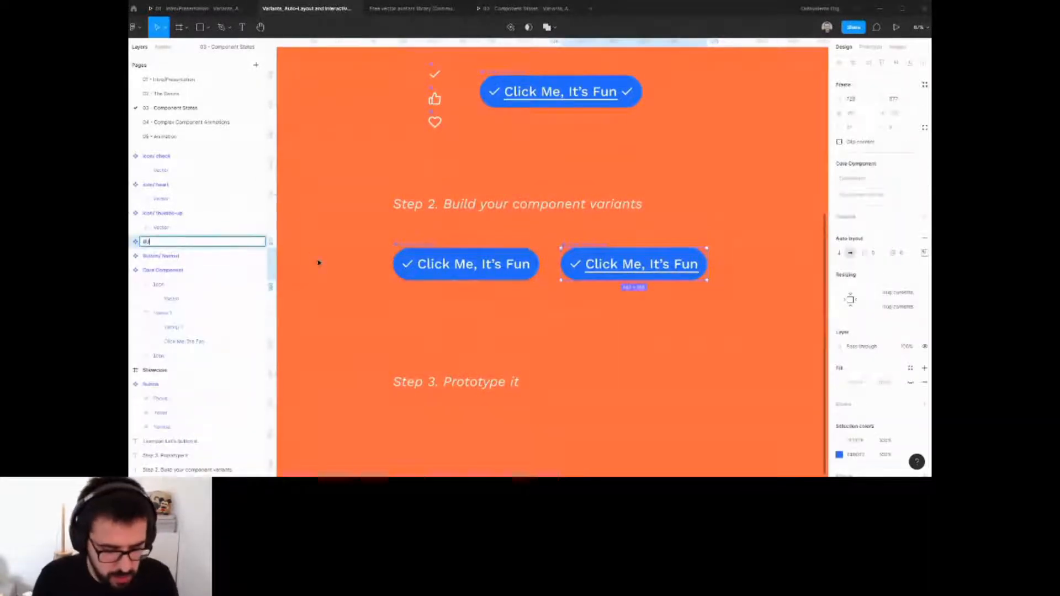
pyautogui.write('tton/ Hover')
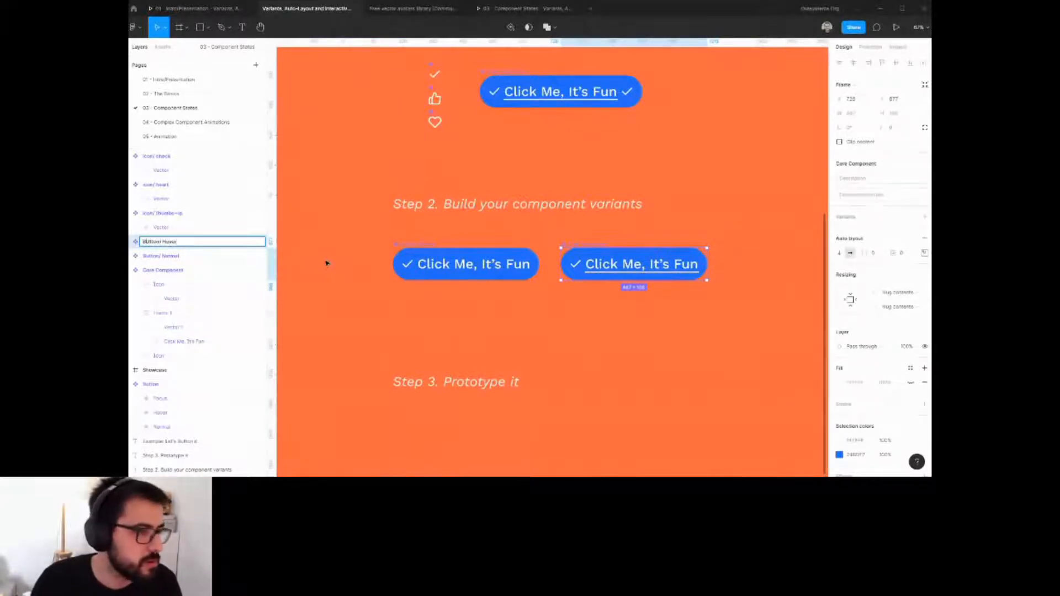
pyautogui.press('Return')
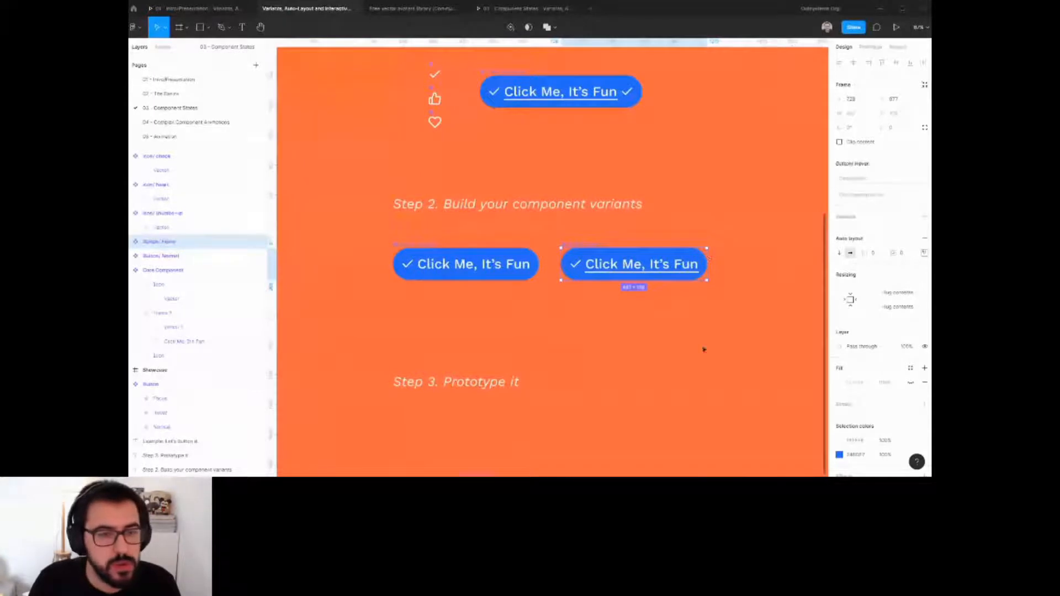
# Add a drop shadow to the Hover button's core component and set its colour to a dark document colour.
pyautogui.click(685, 297)
pyautogui.click(678, 271)
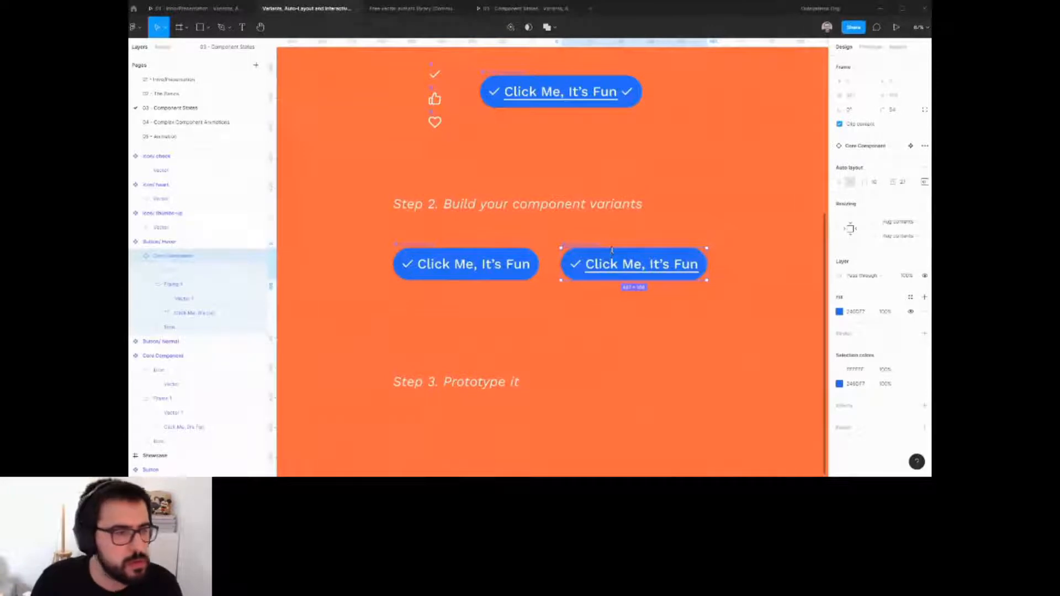
pyautogui.click(183, 242)
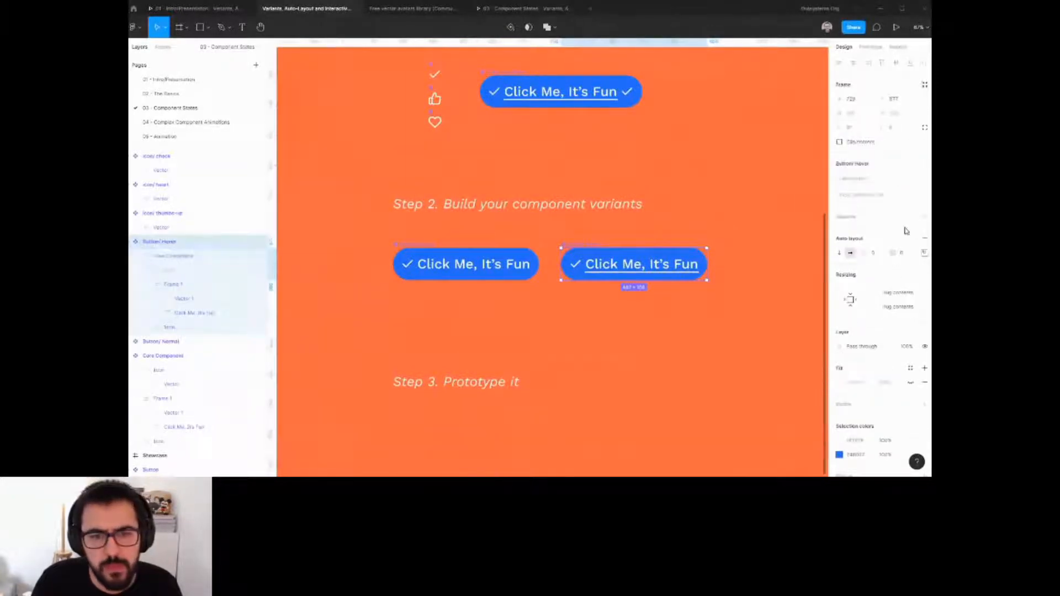
pyautogui.click(418, 246)
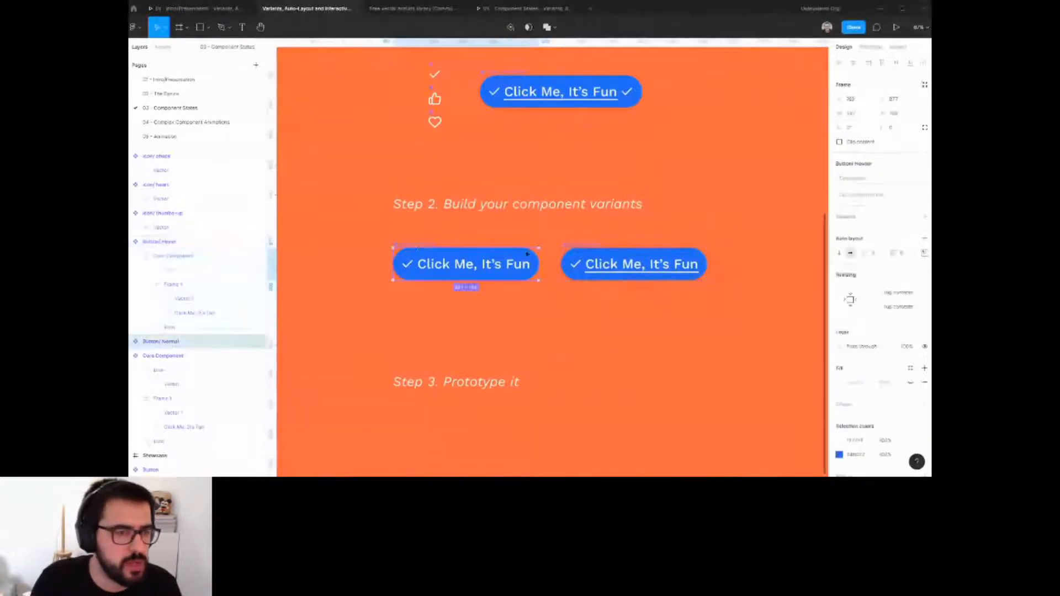
pyautogui.click(635, 258)
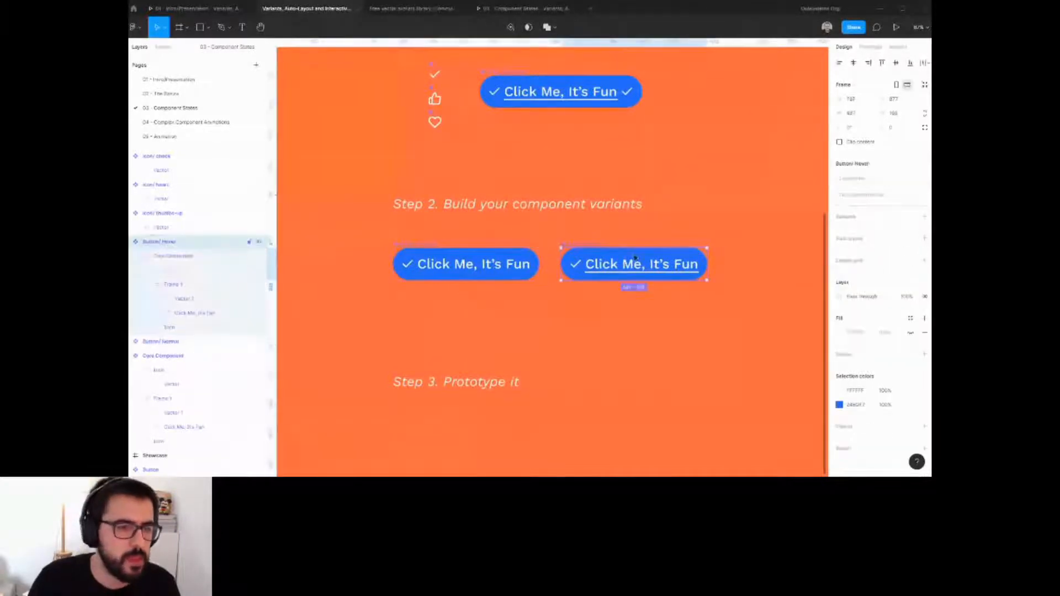
pyautogui.click(236, 257)
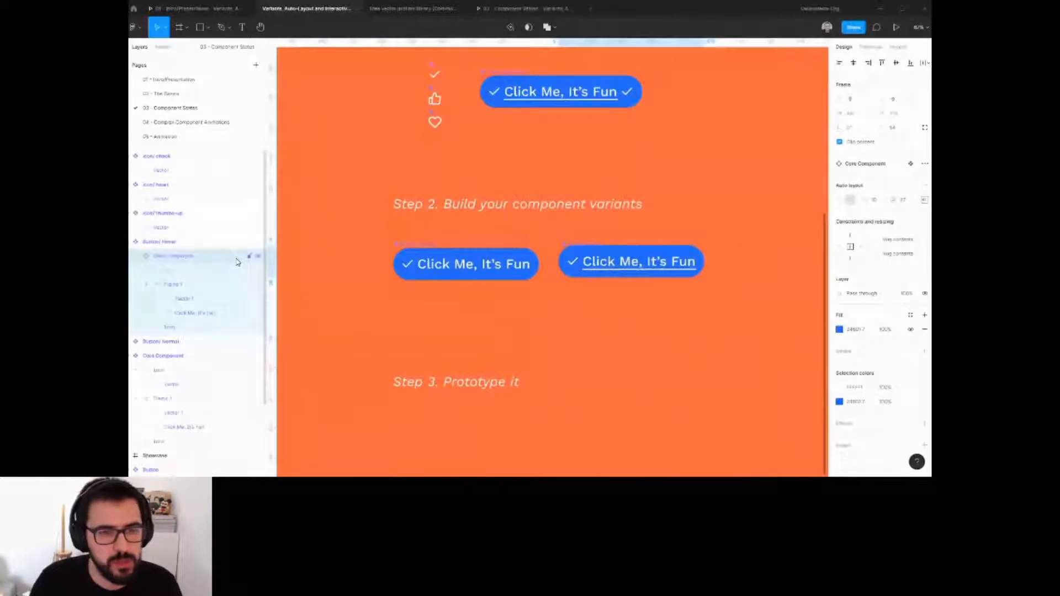
pyautogui.click(924, 423)
pyautogui.click(838, 437)
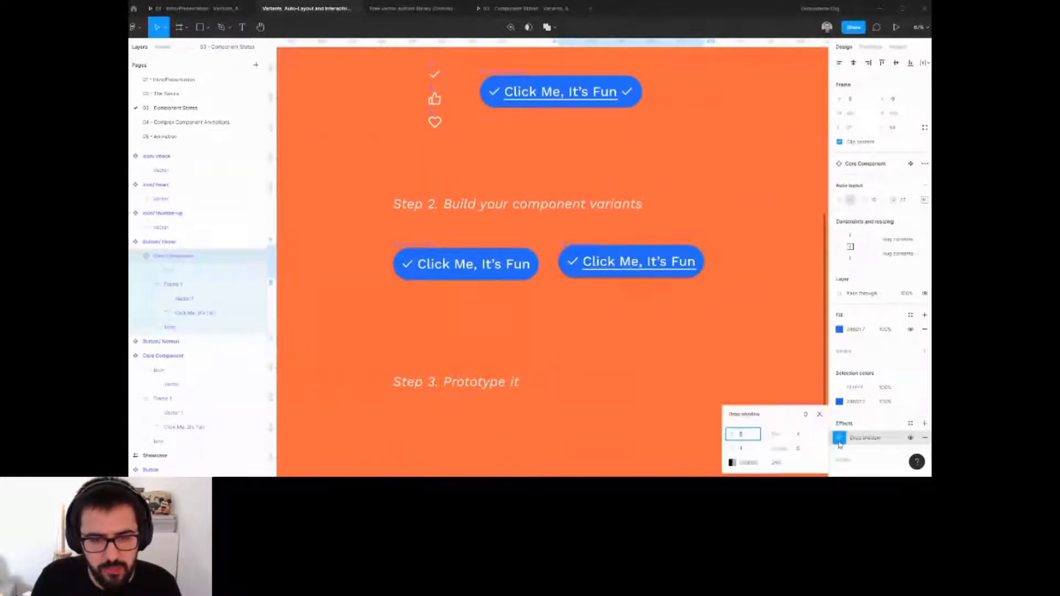
pyautogui.click(731, 463)
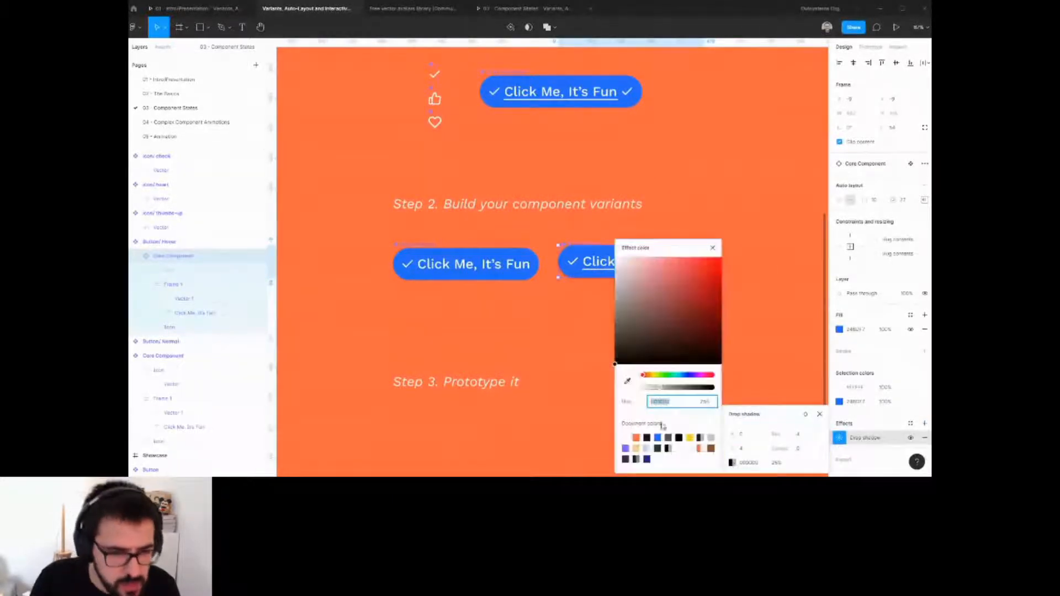
pyautogui.click(647, 438)
# Set the shadow's blur to 0 and its X and Y offsets to 5.
pyautogui.click(802, 436)
pyautogui.write('0')
pyautogui.press('Return')
pyautogui.click(747, 435)
pyautogui.write('5')
pyautogui.press('Tab')
pyautogui.write('5')
pyautogui.press('Return')
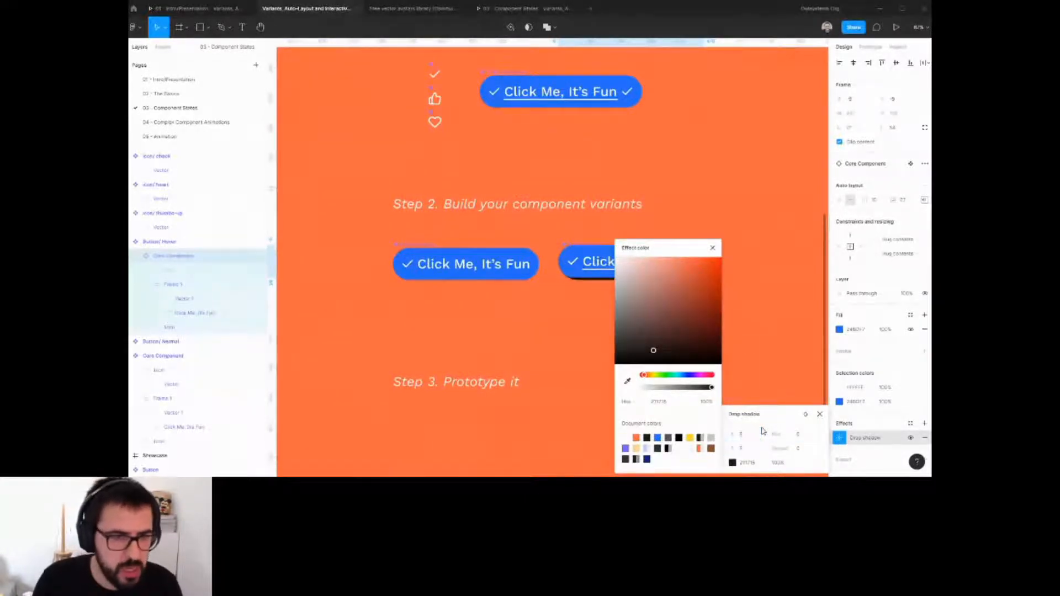
pyautogui.click(501, 310)
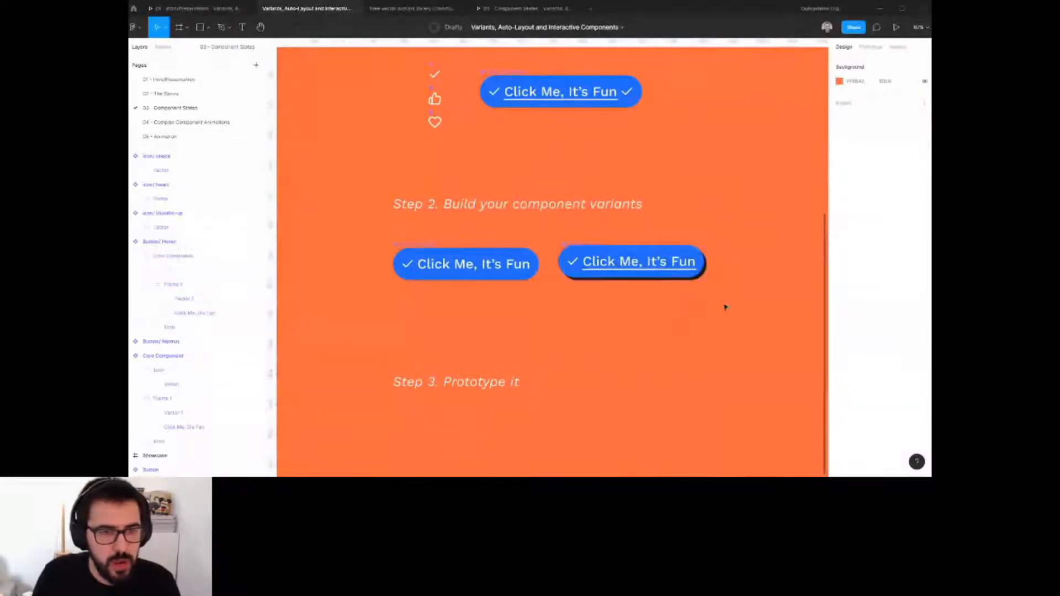
# Duplicate the Button/Normal component and place the copy to the right of the Hover button.
pyautogui.hscroll(1, 725, 307)
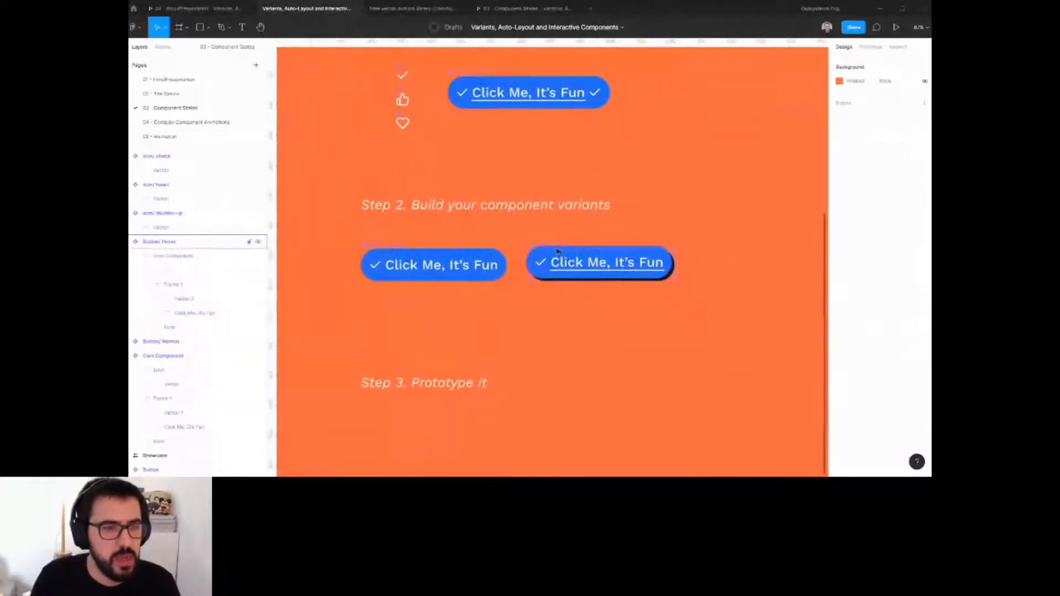
pyautogui.click(553, 251)
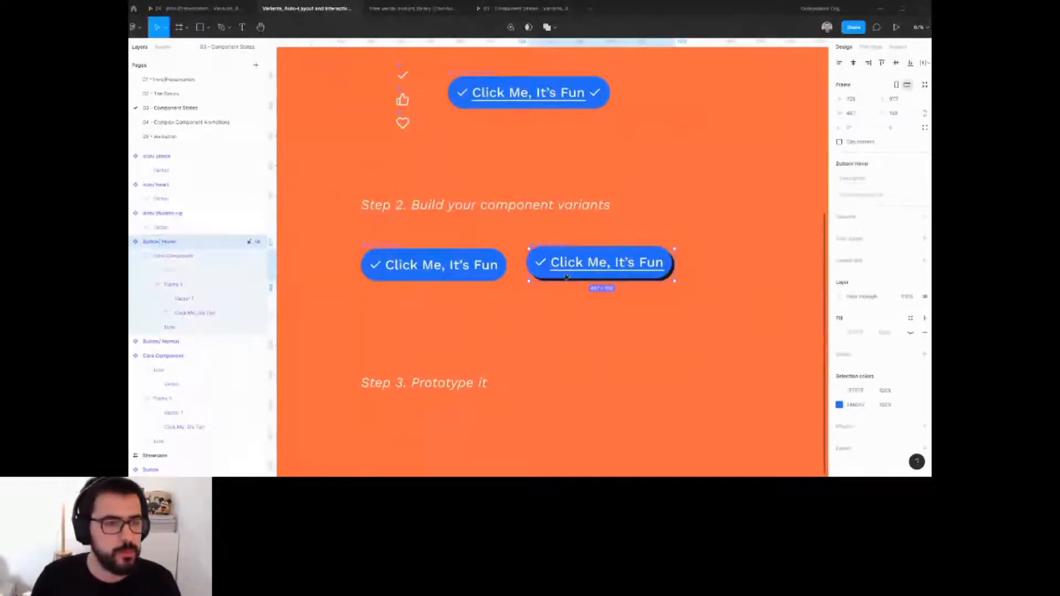
pyautogui.scroll(-2, 566, 277)
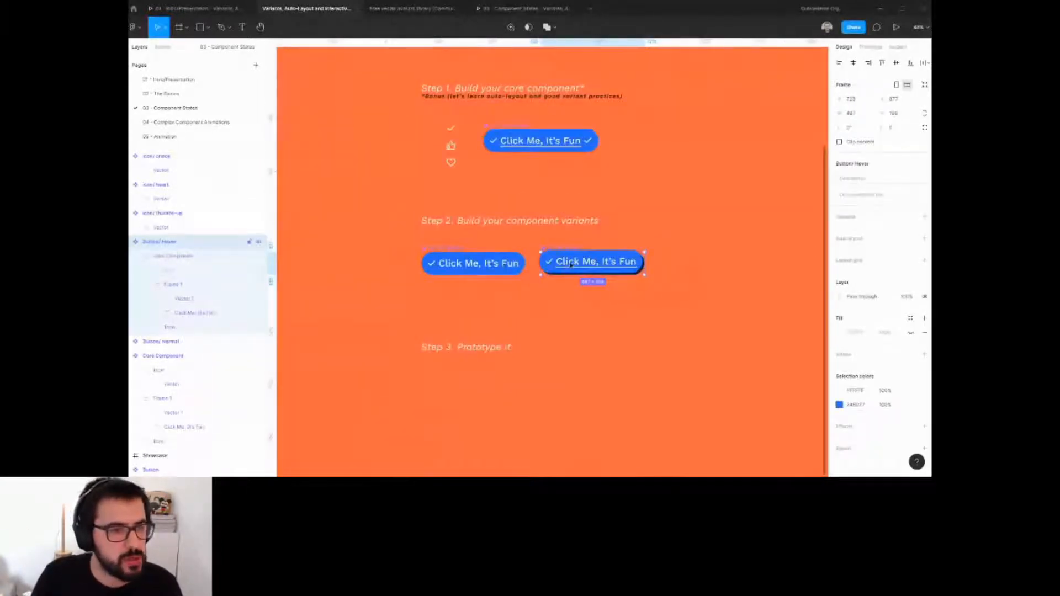
pyautogui.click(518, 264)
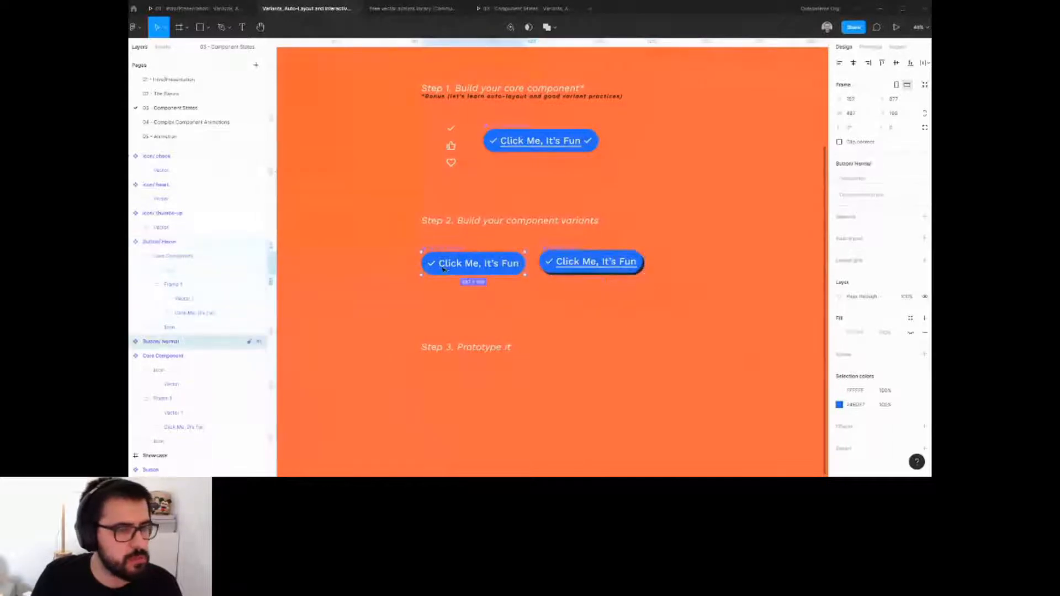
pyautogui.hotkey('ctrl', 'd')
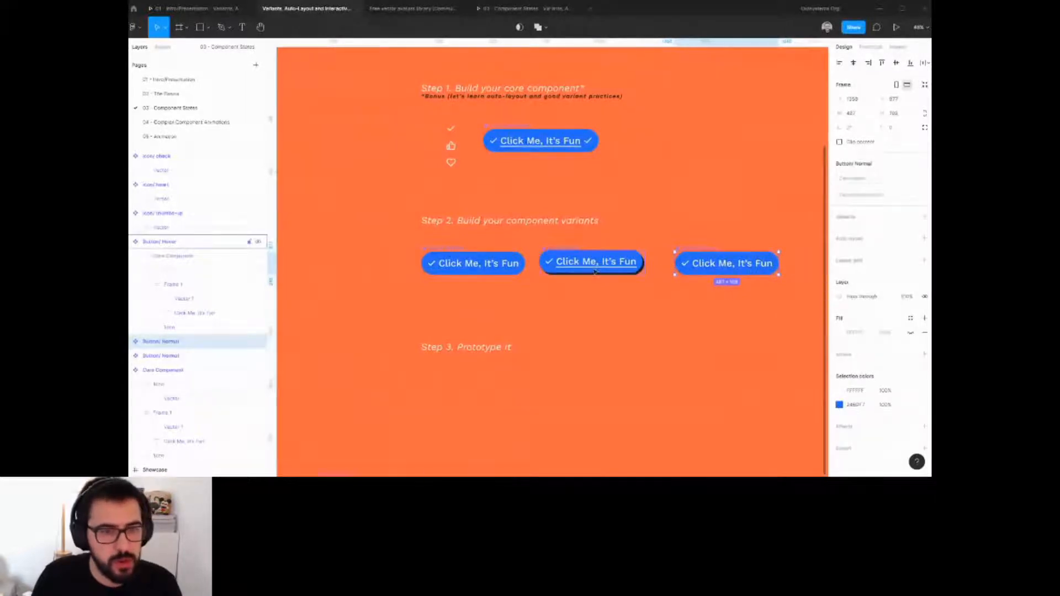
pyautogui.moveTo(774, 261); pyautogui.dragTo(761, 260)
pyautogui.moveTo(695, 270); pyautogui.dragTo(693, 270)
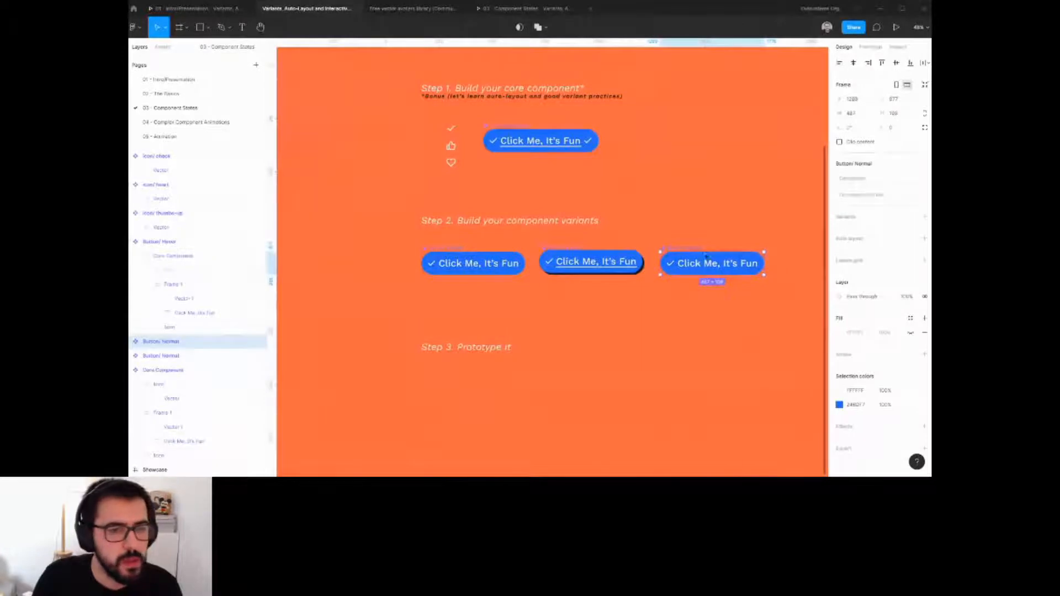
# Rename the duplicated component Button/ Clicked.
pyautogui.hotkey('ctrl', 'r')
pyautogui.hotkey('shift', 'Left')
pyautogui.hotkey('shift', 'Left')
pyautogui.hotkey('shift', 'Left')
pyautogui.hotkey('shift', 'Left')
pyautogui.hotkey('shift', 'Left')
pyautogui.hotkey('shift', 'Left')
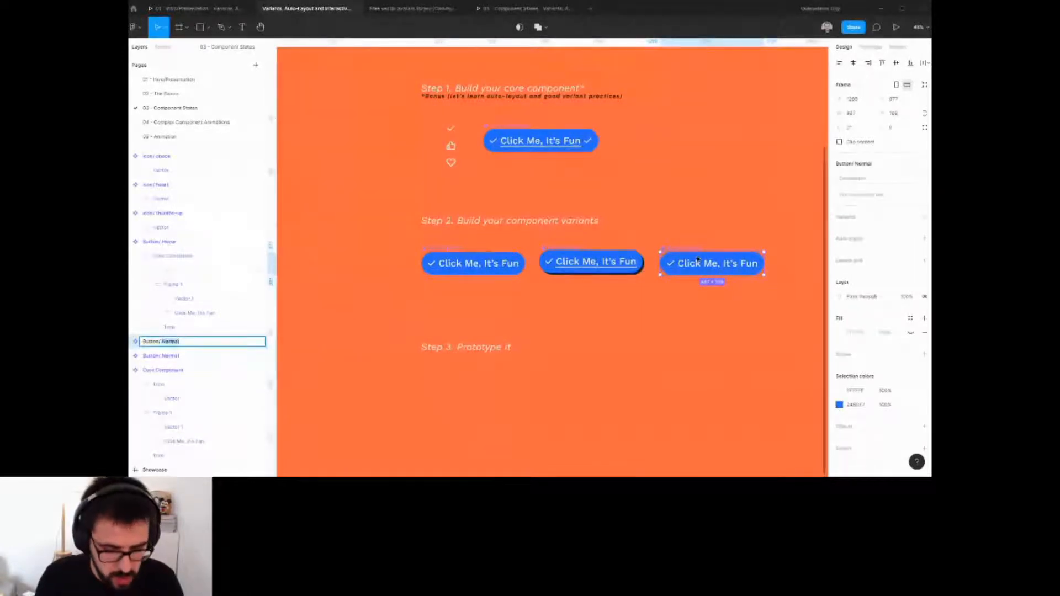
pyautogui.write('Cl')
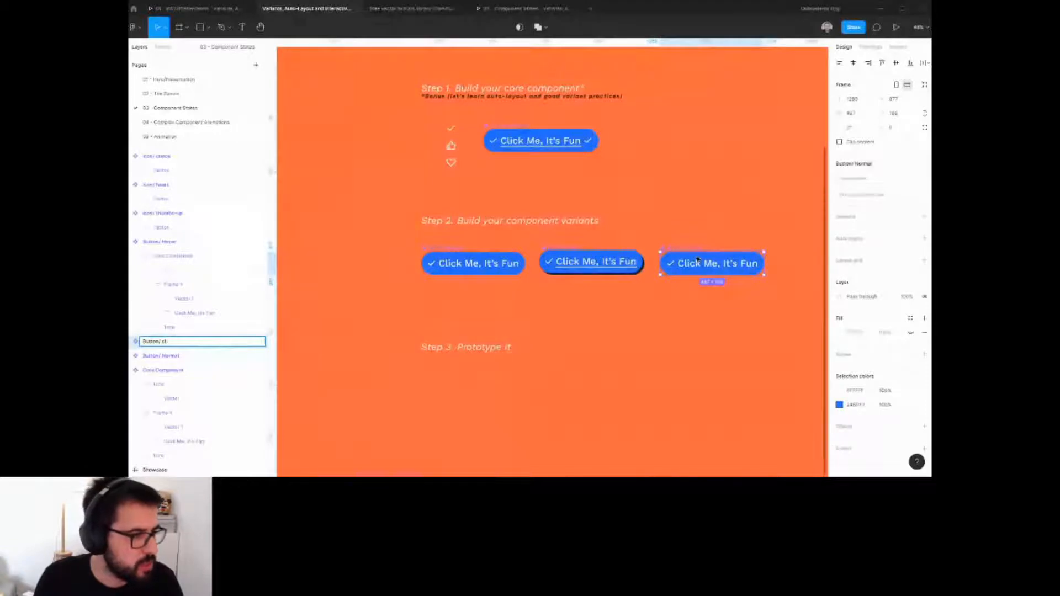
pyautogui.write('icked')
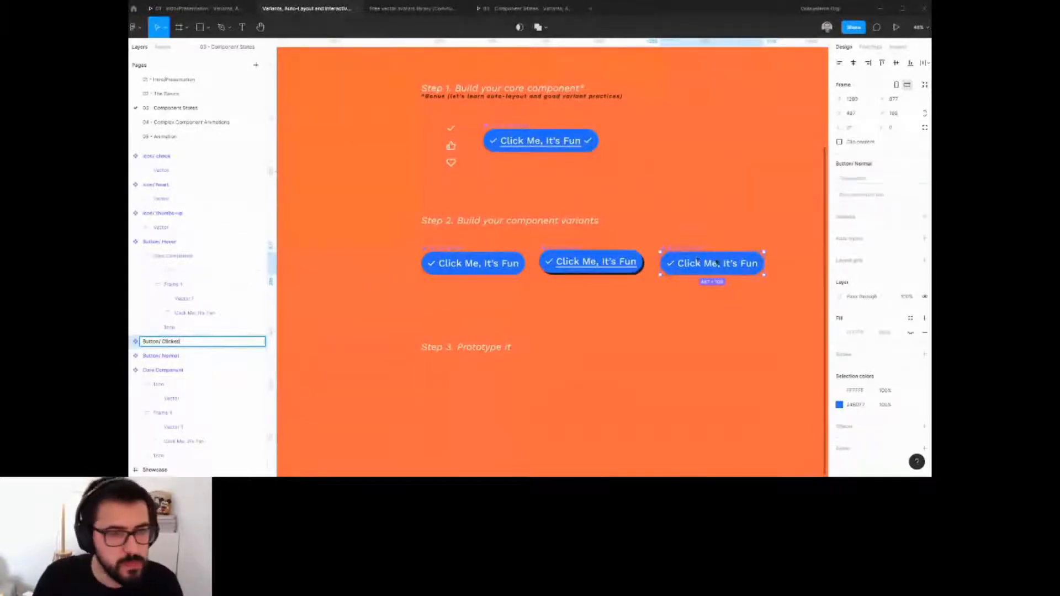
# Swap the Clicked button's check icon for the thumbs-up icon.
pyautogui.click(682, 309)
pyautogui.keyDown('ctrl'); pyautogui.click(672, 265); pyautogui.keyUp('ctrl')
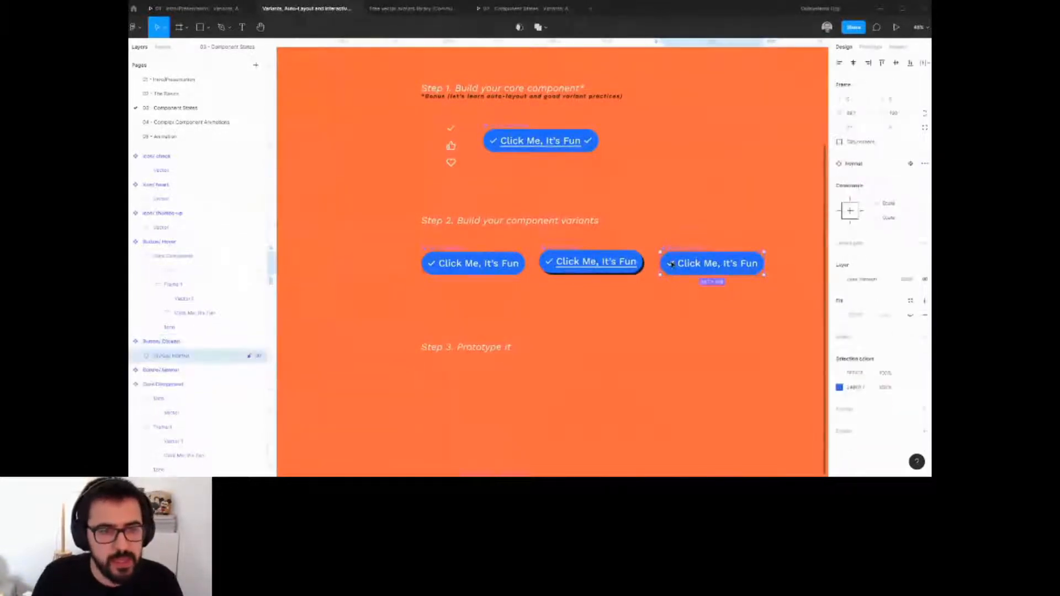
pyautogui.click(852, 146)
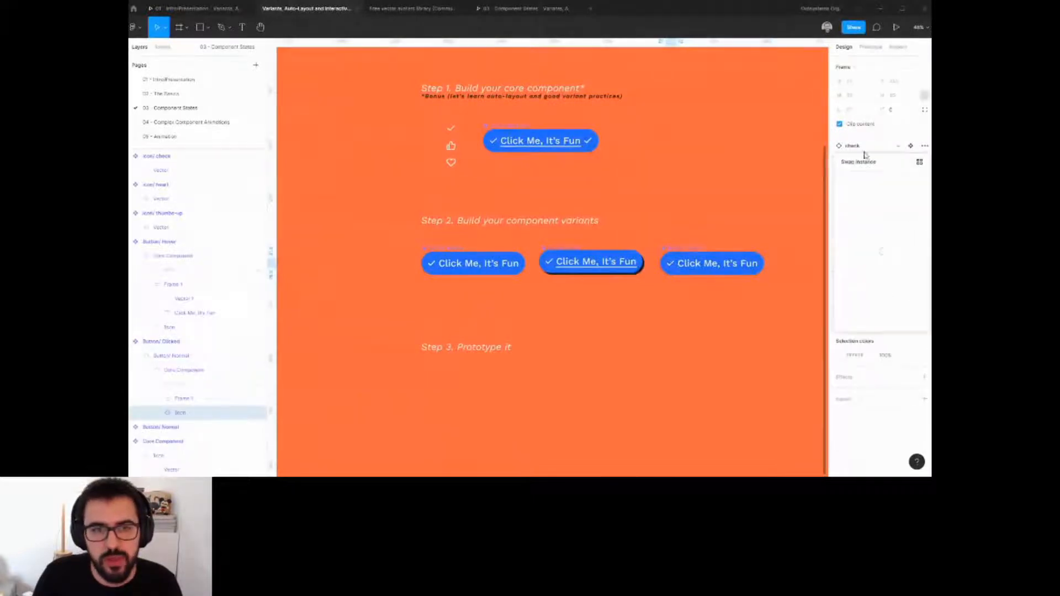
pyautogui.click(868, 243)
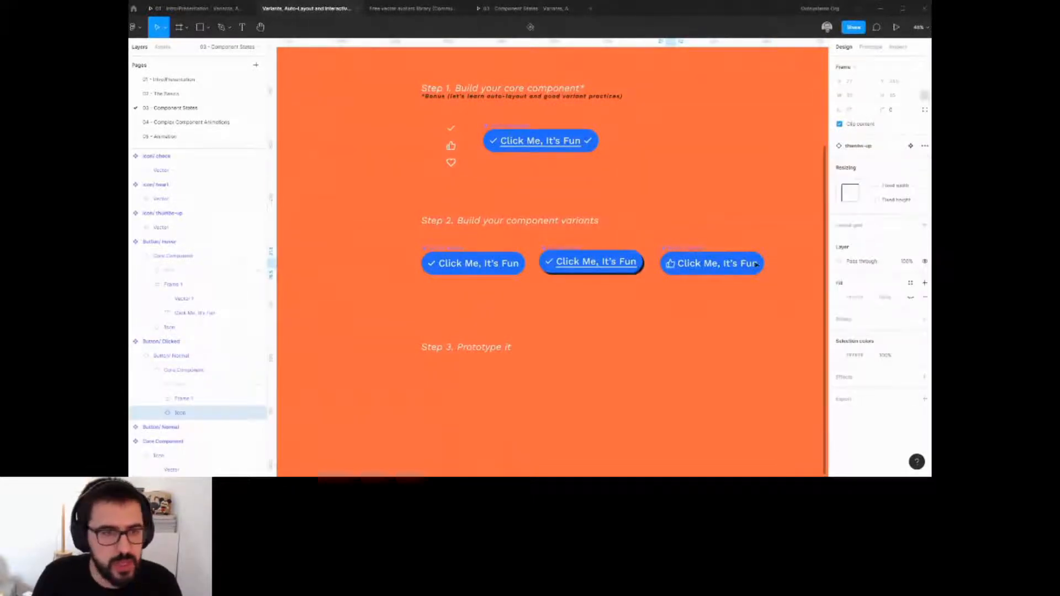
pyautogui.click(729, 298)
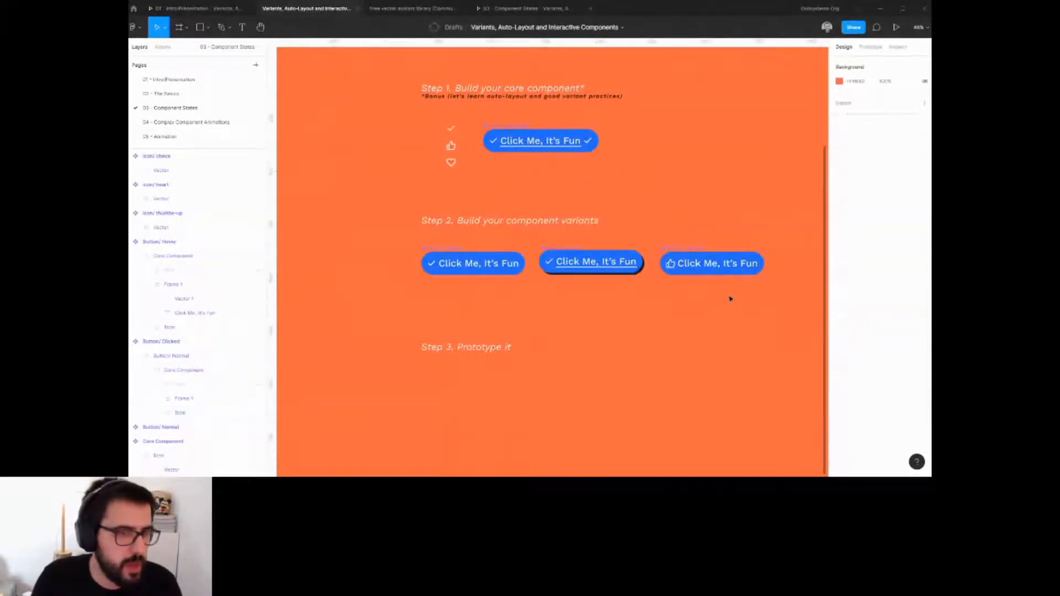
# Apply strikethrough to the Clicked button's label text.
pyautogui.keyDown('ctrl'); pyautogui.click(718, 265); pyautogui.keyUp('ctrl')
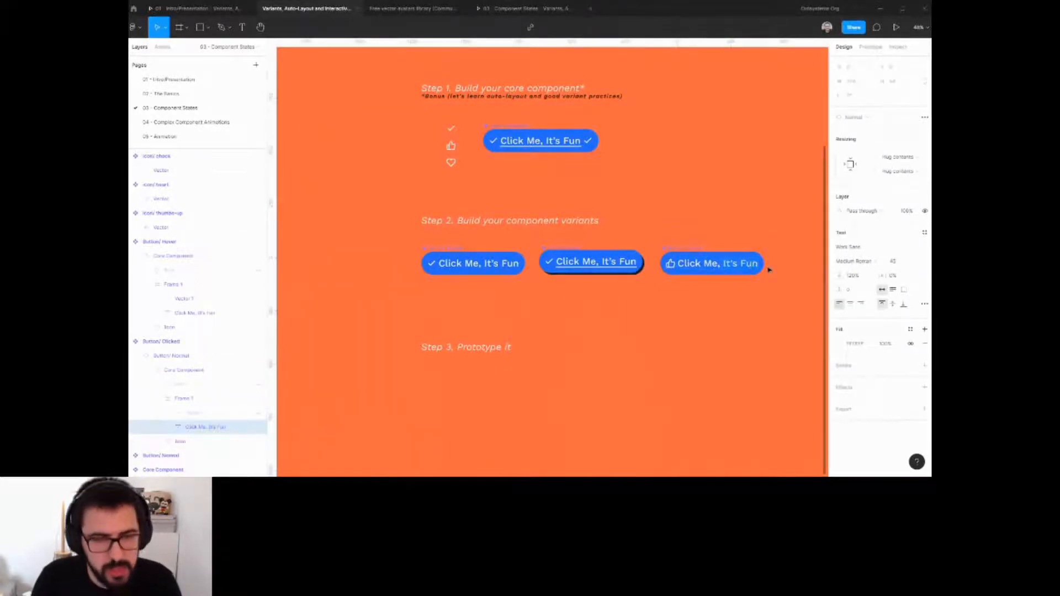
pyautogui.hotkey('ctrl', 'shift', 'x')
pyautogui.click(752, 290)
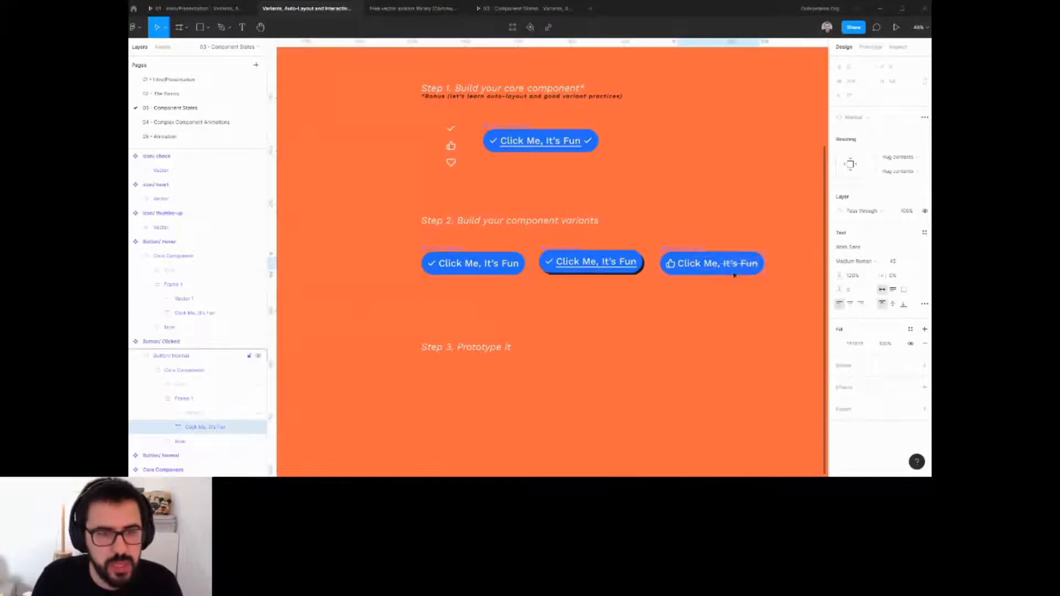
pyautogui.doubleClick(726, 266)
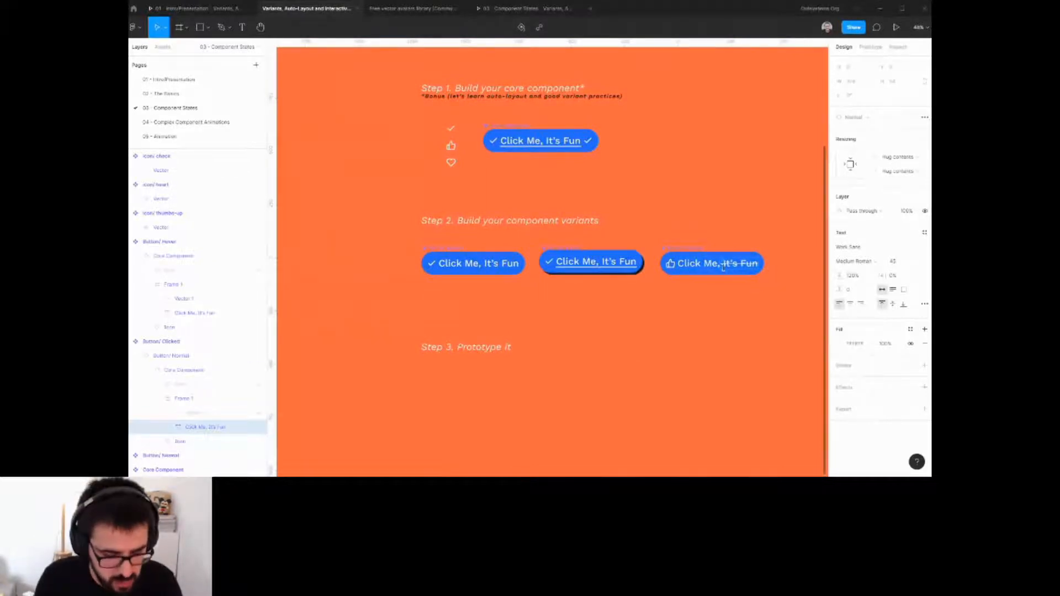
pyautogui.click(734, 296)
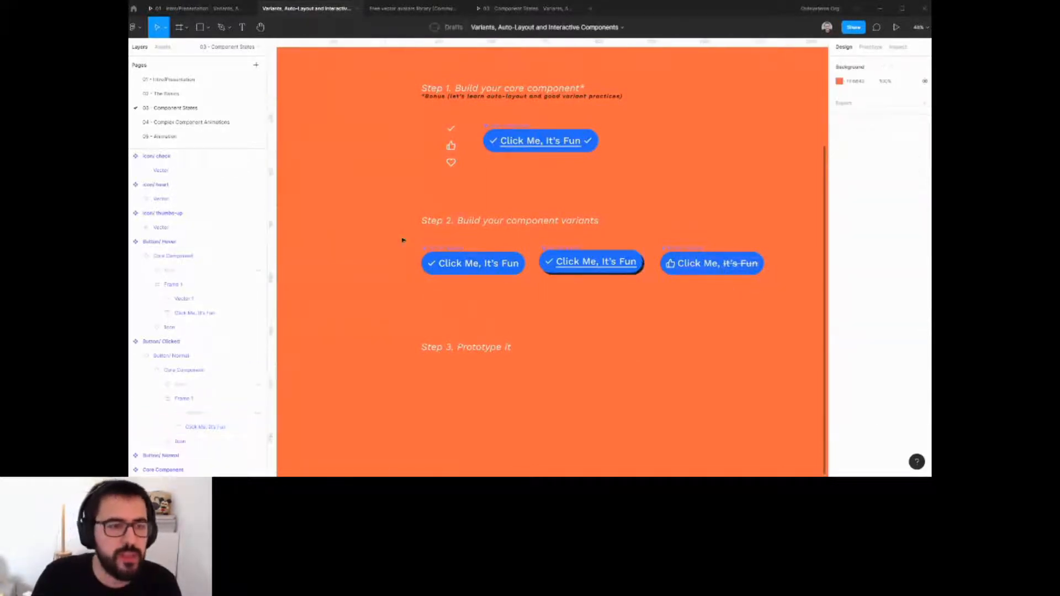
# Select the Normal, Hover and Clicked buttons and combine them as variants.
pyautogui.moveTo(402, 239); pyautogui.dragTo(486, 257)
pyautogui.moveTo(658, 294); pyautogui.dragTo(815, 283)
pyautogui.click(643, 293)
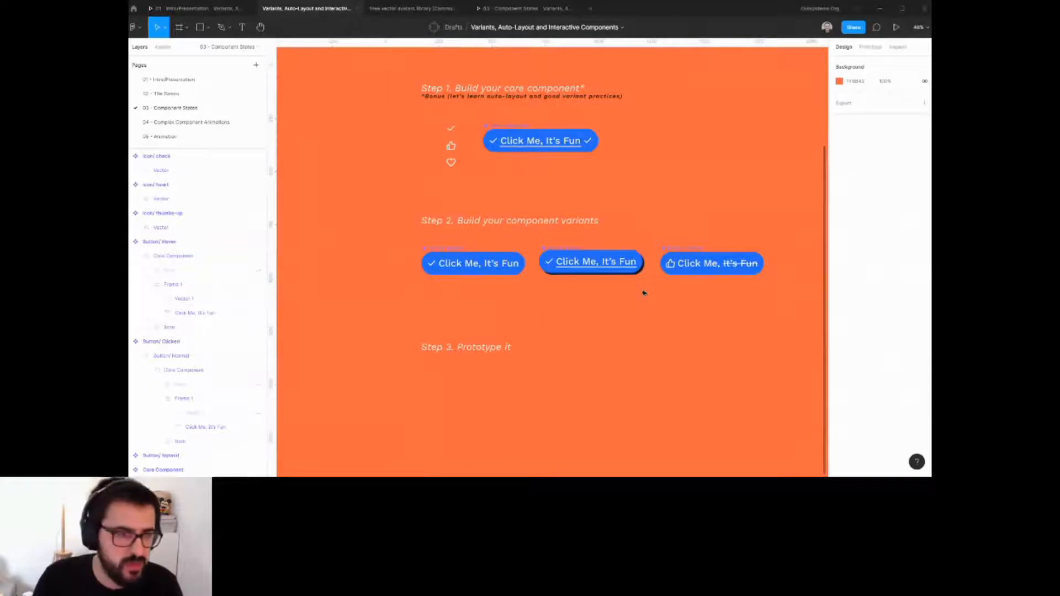
pyautogui.moveTo(395, 233); pyautogui.dragTo(776, 292)
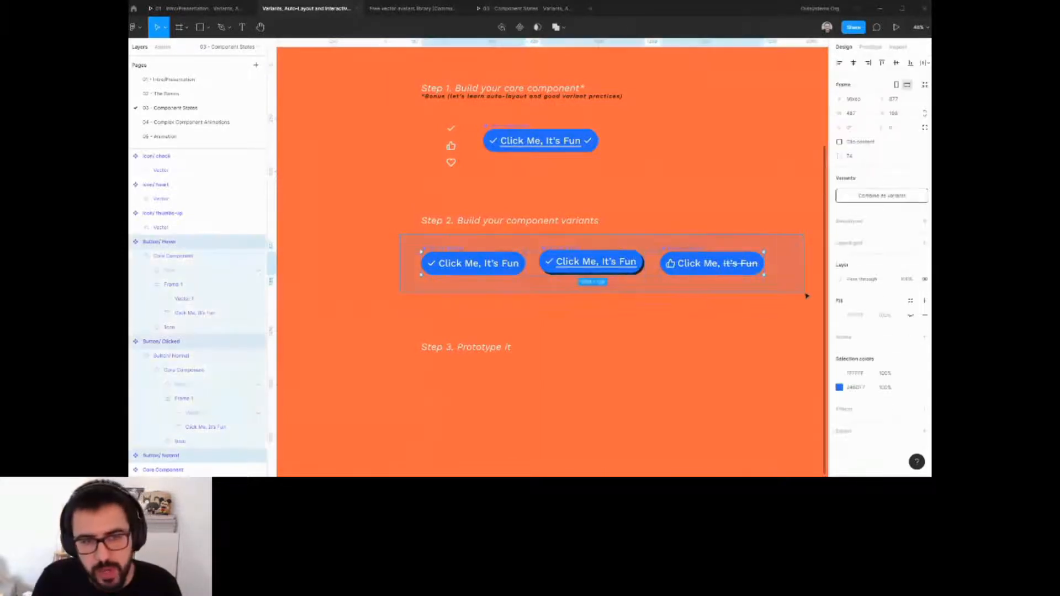
pyautogui.click(872, 196)
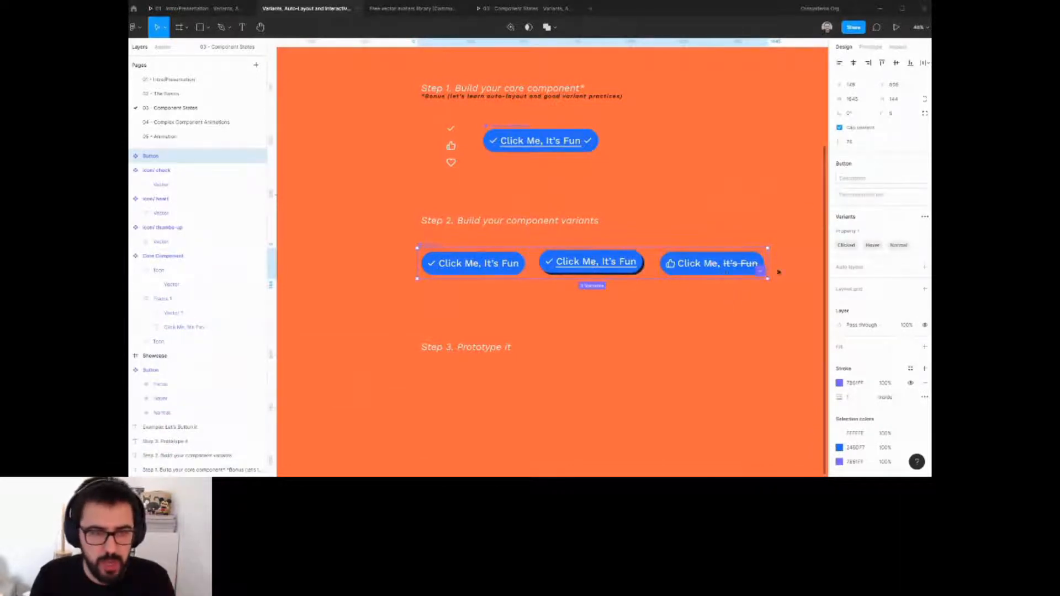
# In prototype mode, connect the Normal variant to Hover with a Mouse enter trigger.
pyautogui.click(870, 47)
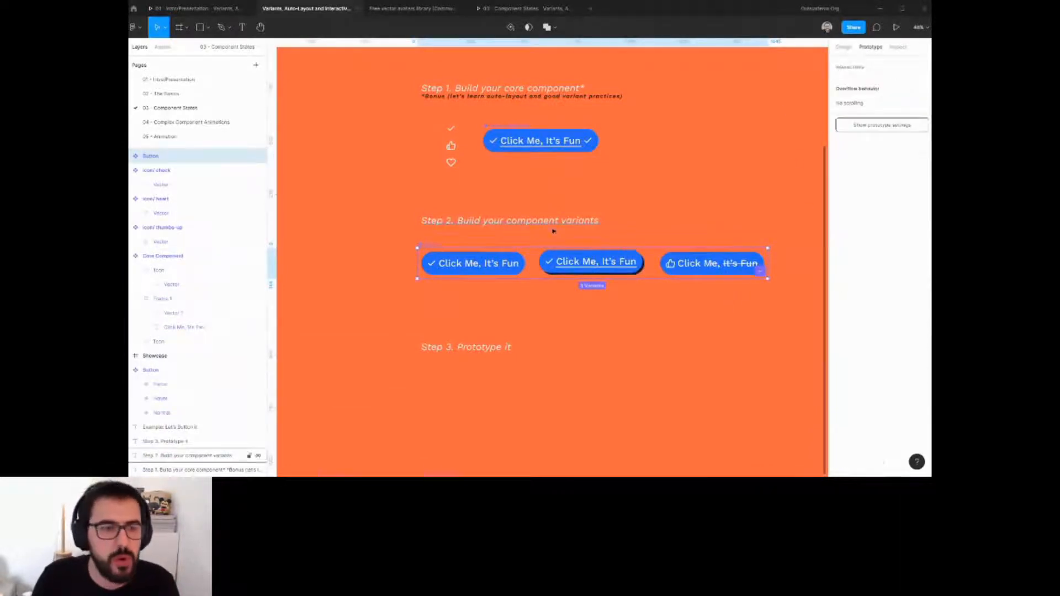
pyautogui.click(503, 276)
pyautogui.moveTo(525, 264); pyautogui.dragTo(554, 268)
pyautogui.click(752, 103)
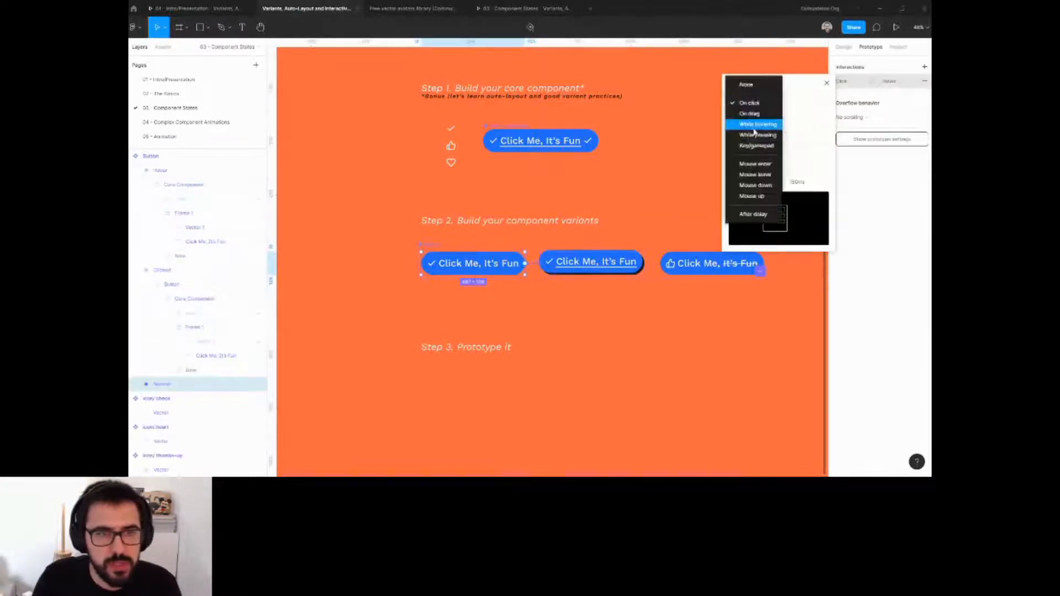
pyautogui.click(755, 164)
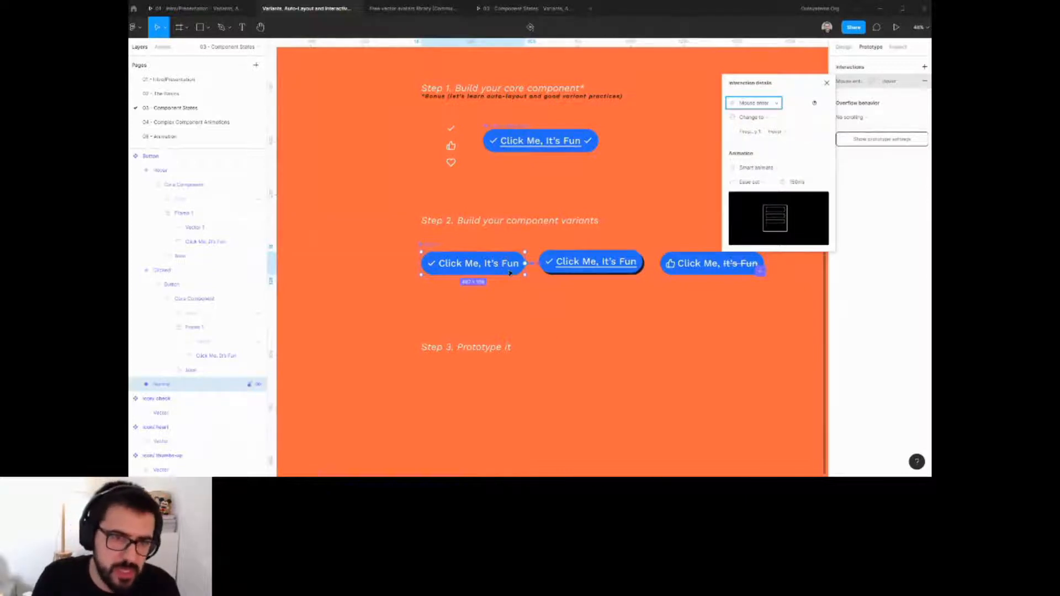
# Connect the Hover variant back to Normal with a Mouse leave trigger.
pyautogui.click(614, 266)
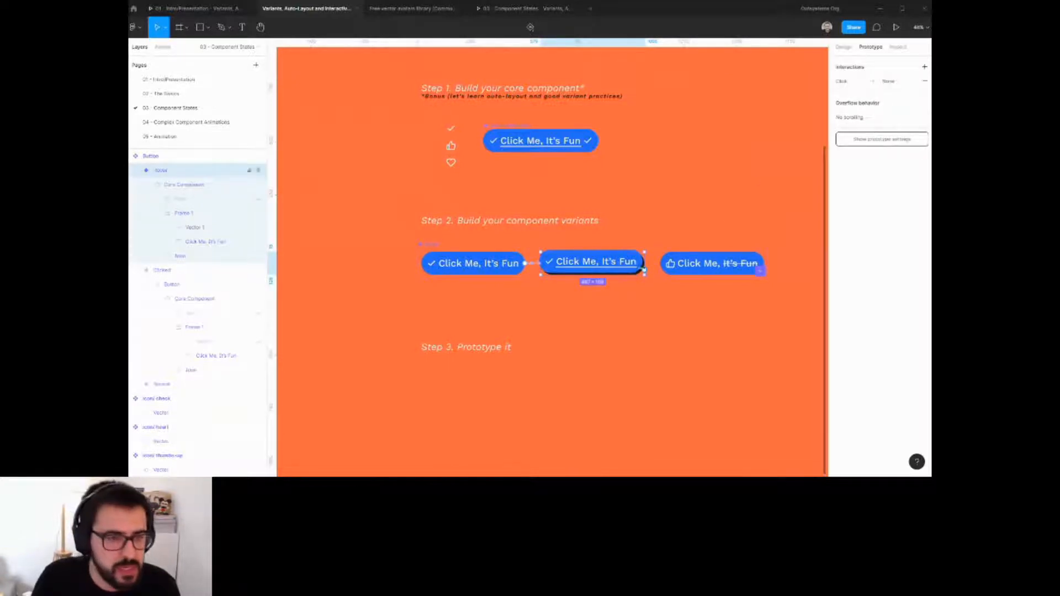
pyautogui.moveTo(645, 271); pyautogui.dragTo(717, 264)
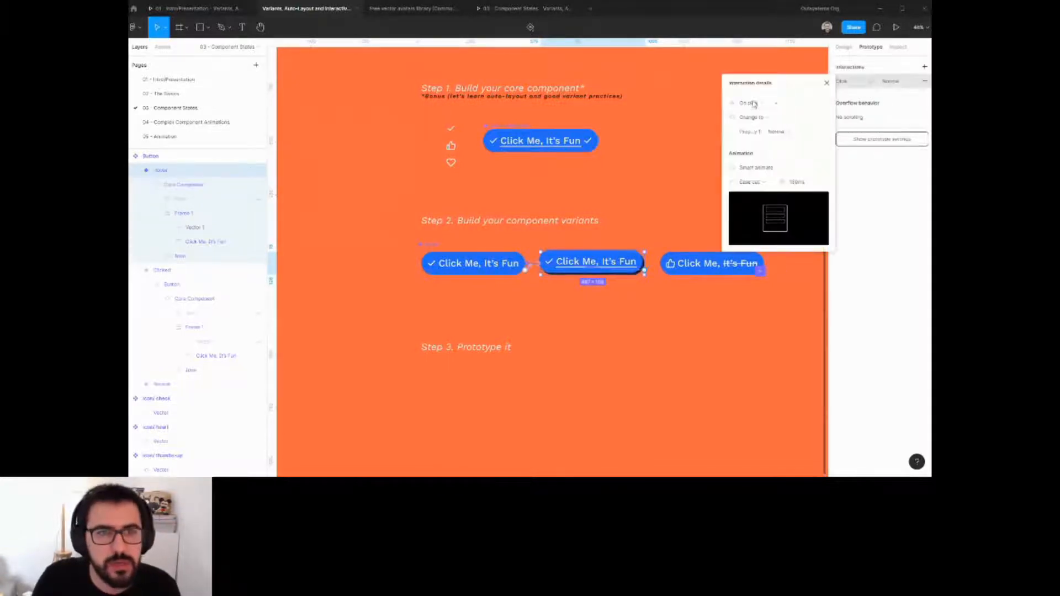
pyautogui.click(754, 100)
pyautogui.click(755, 174)
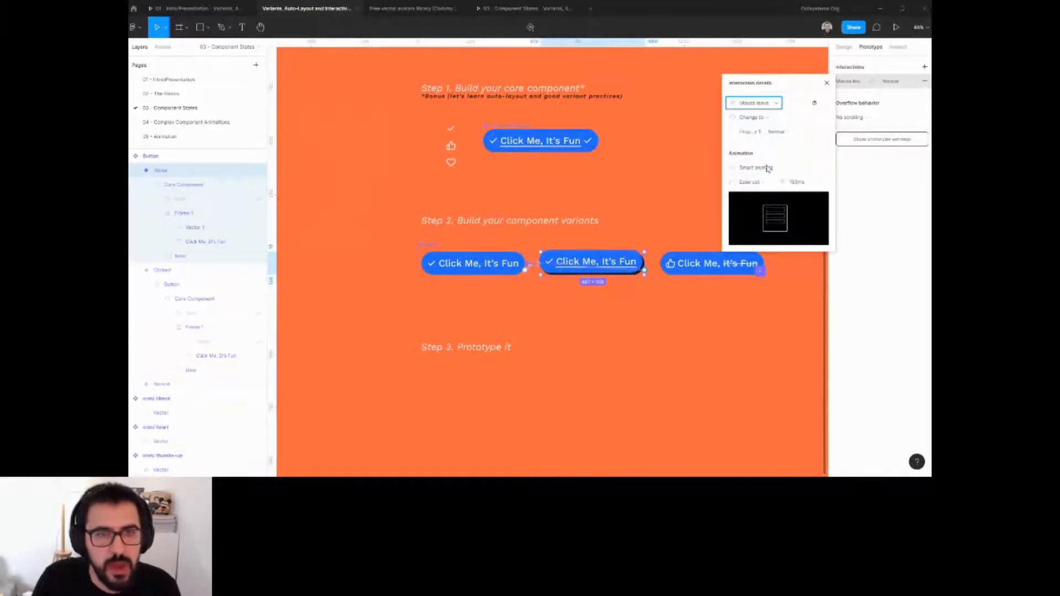
# Connect the Hover variant to the Clicked variant with an On click trigger and a 300 ms animation.
pyautogui.moveTo(645, 270); pyautogui.dragTo(728, 265)
pyautogui.click(761, 106)
pyautogui.click(759, 104)
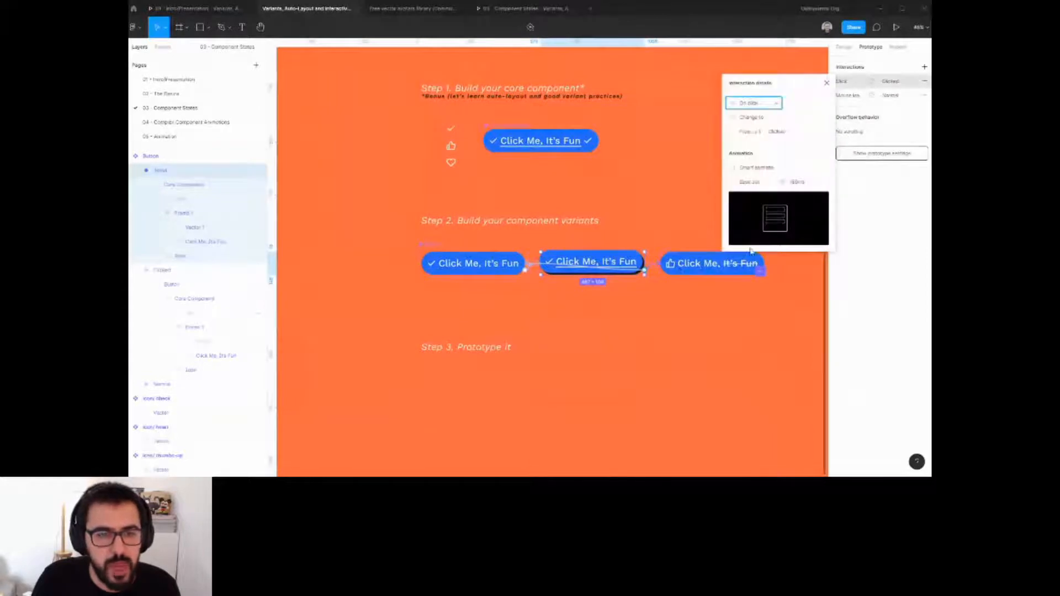
pyautogui.click(749, 181)
pyautogui.click(757, 228)
pyautogui.click(805, 183)
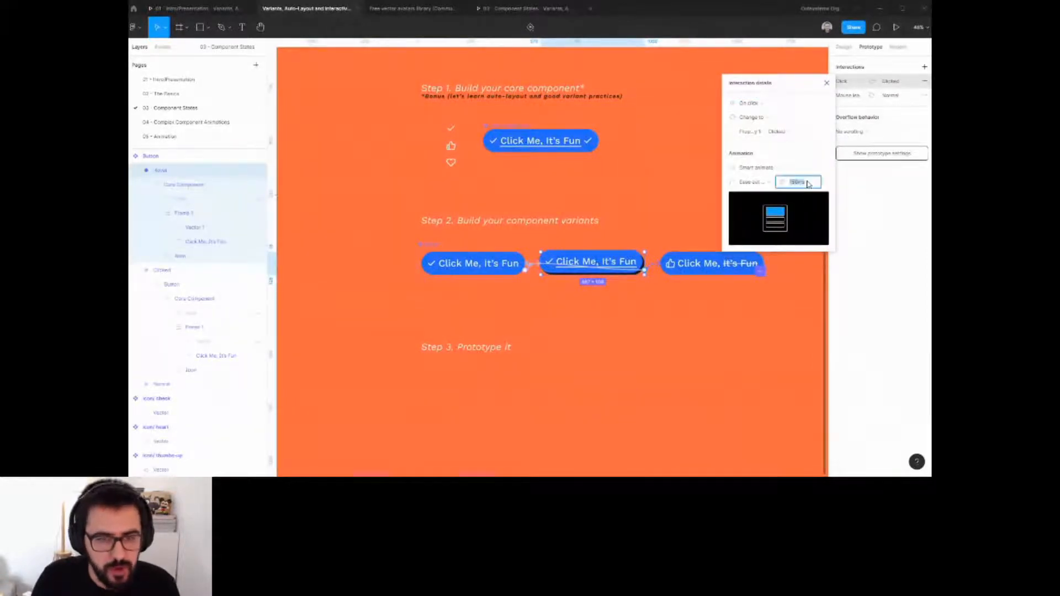
pyautogui.write('300')
pyautogui.press('Return')
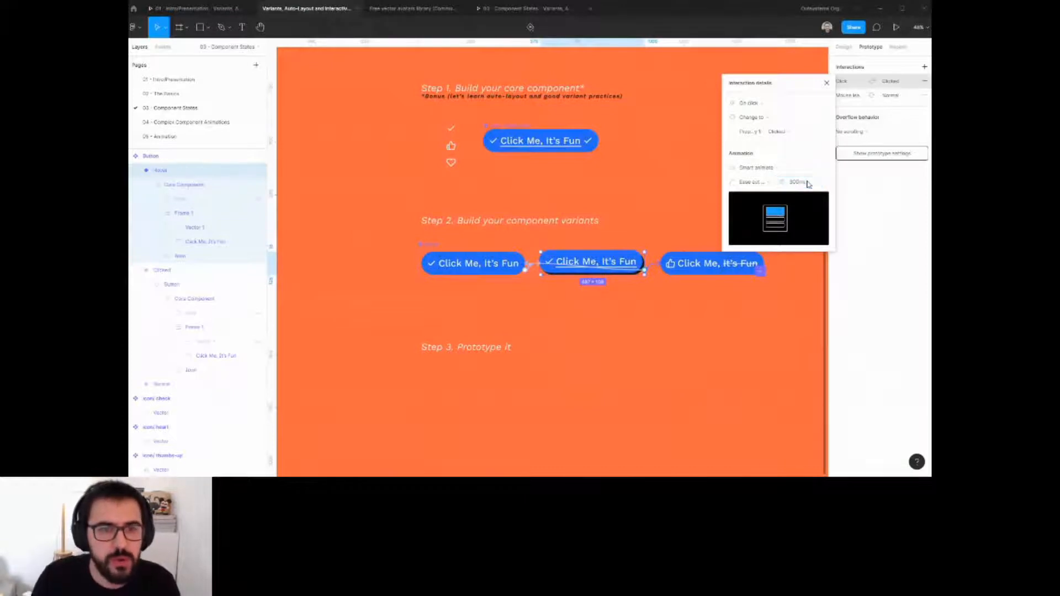
pyautogui.press('Escape')
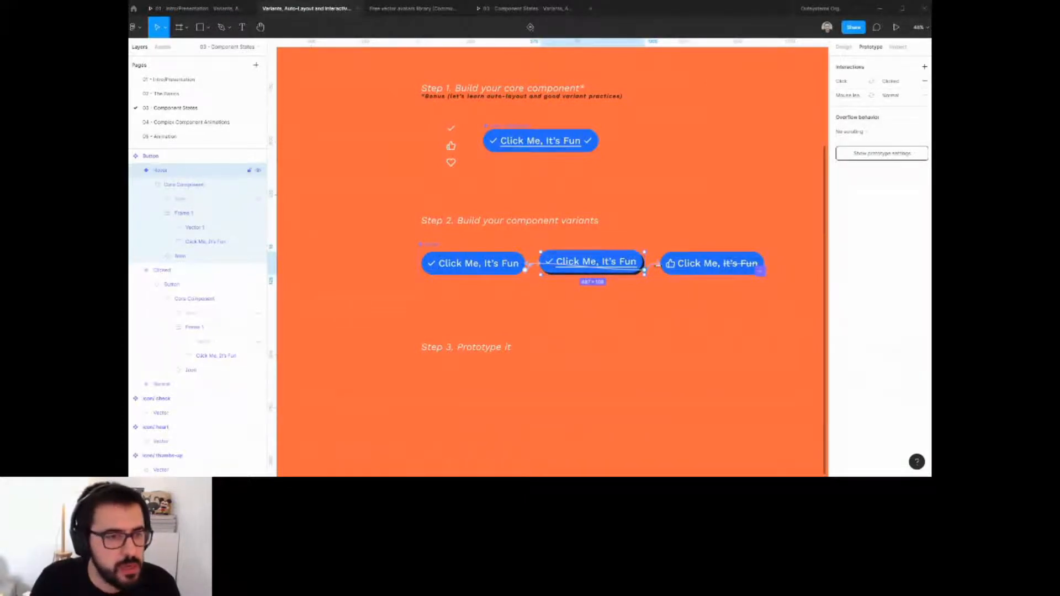
# Set the Normal-to-Hover Mouse enter transition duration to 200 ms.
pyautogui.click(532, 268)
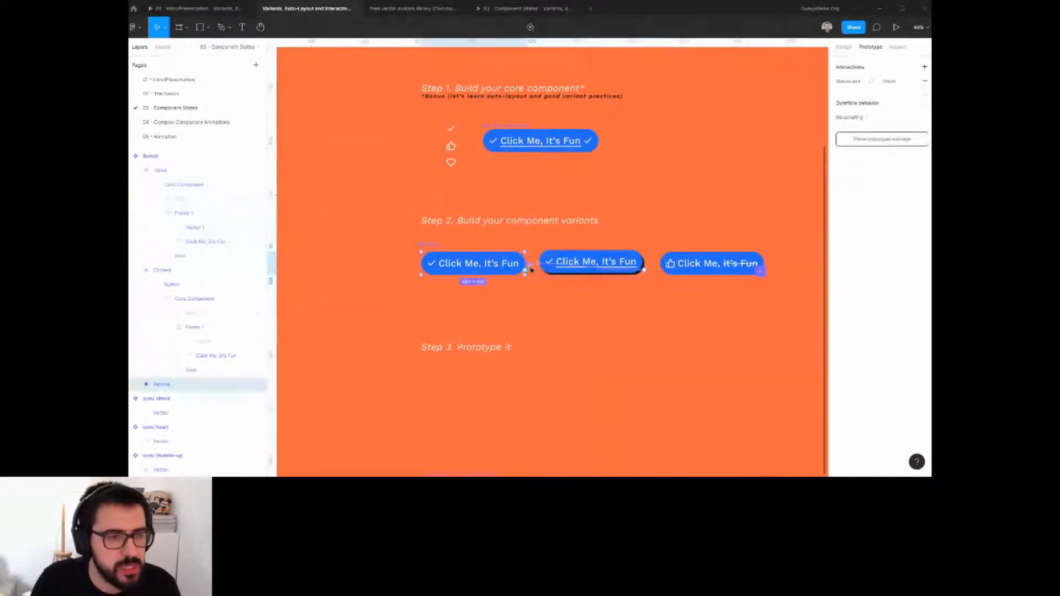
pyautogui.click(531, 270)
pyautogui.click(797, 184)
pyautogui.write('200ms')
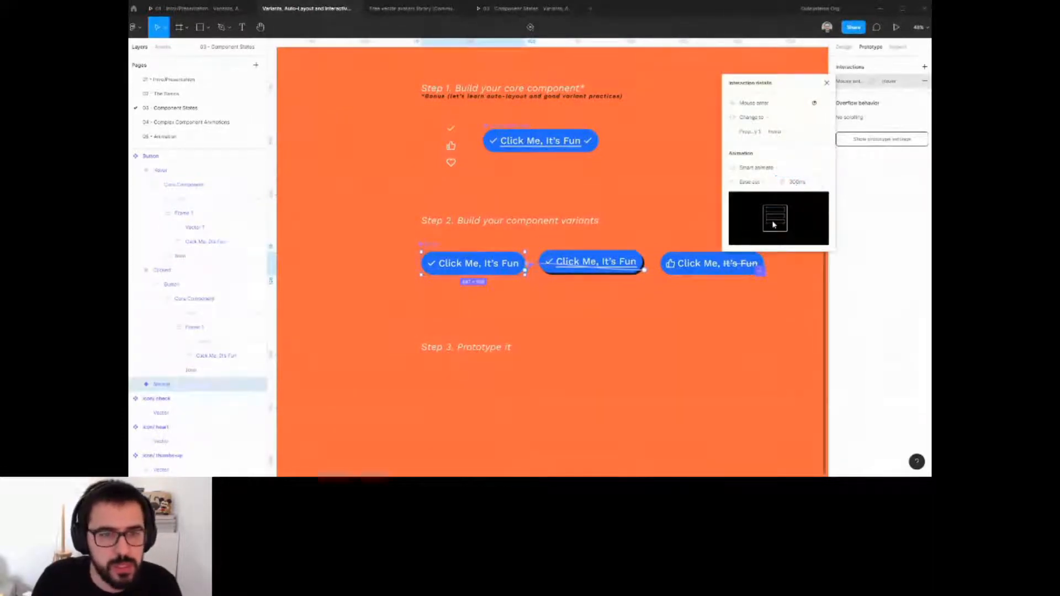
# Connect the Clicked variant back to Normal with an After delay trigger of 1000 ms and a 150 ms animation.
pyautogui.click(703, 270)
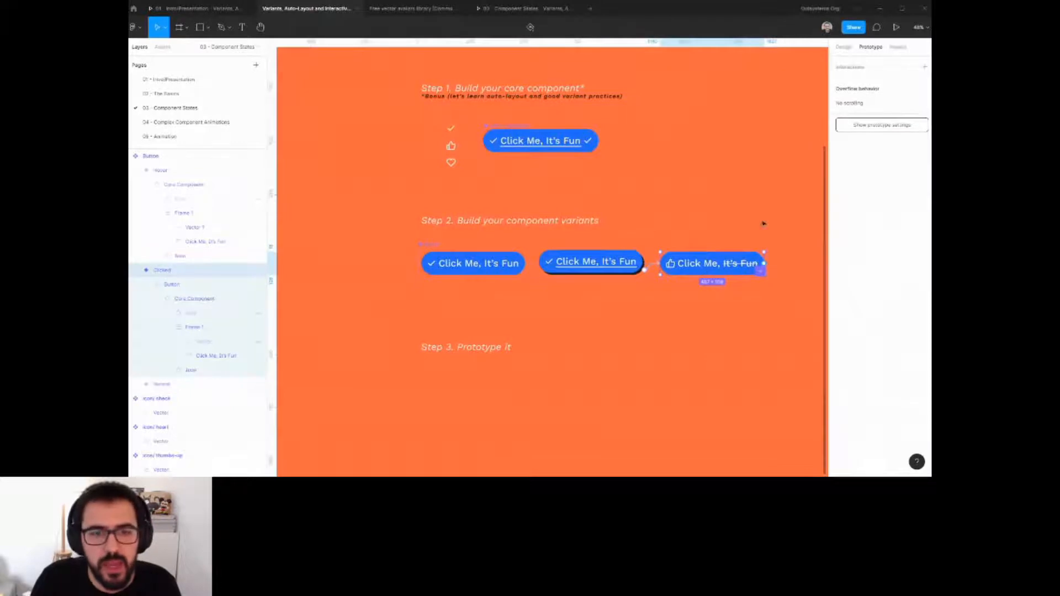
pyautogui.moveTo(764, 263); pyautogui.dragTo(516, 266)
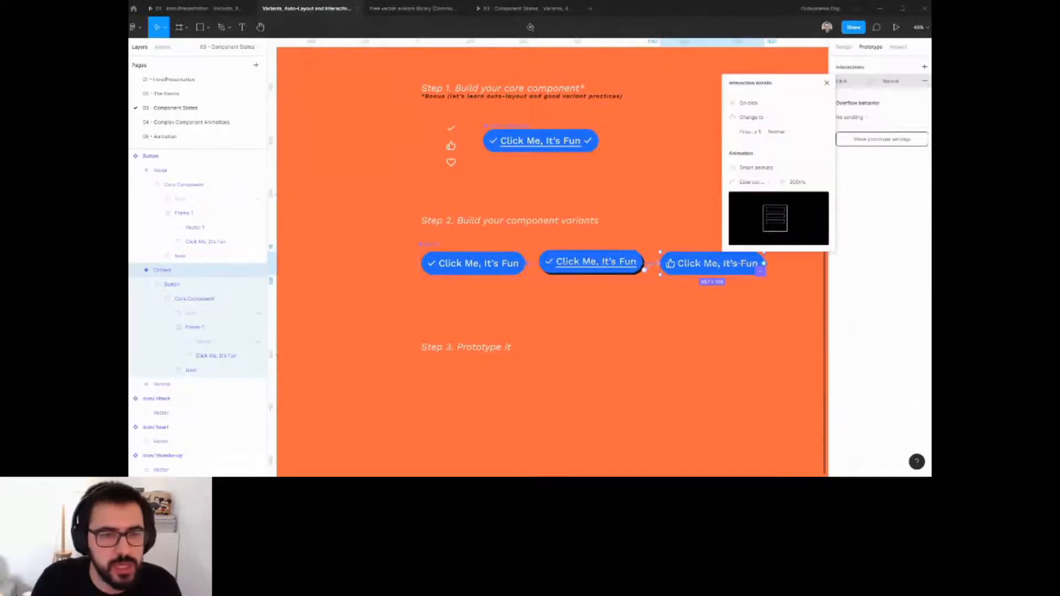
pyautogui.click(750, 104)
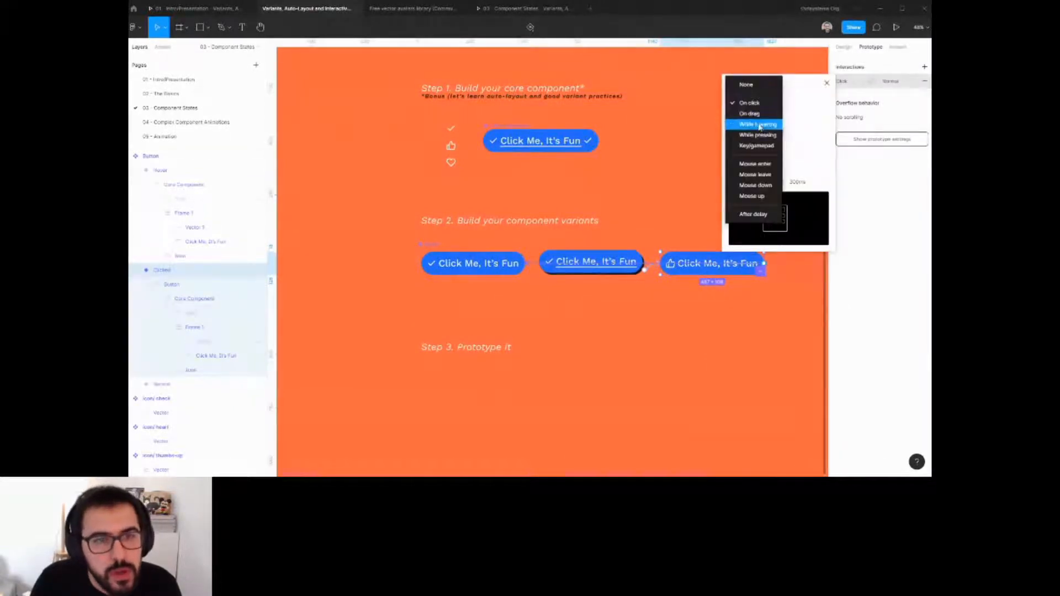
pyautogui.click(755, 214)
pyautogui.click(805, 103)
pyautogui.write('1000')
pyautogui.press('Return')
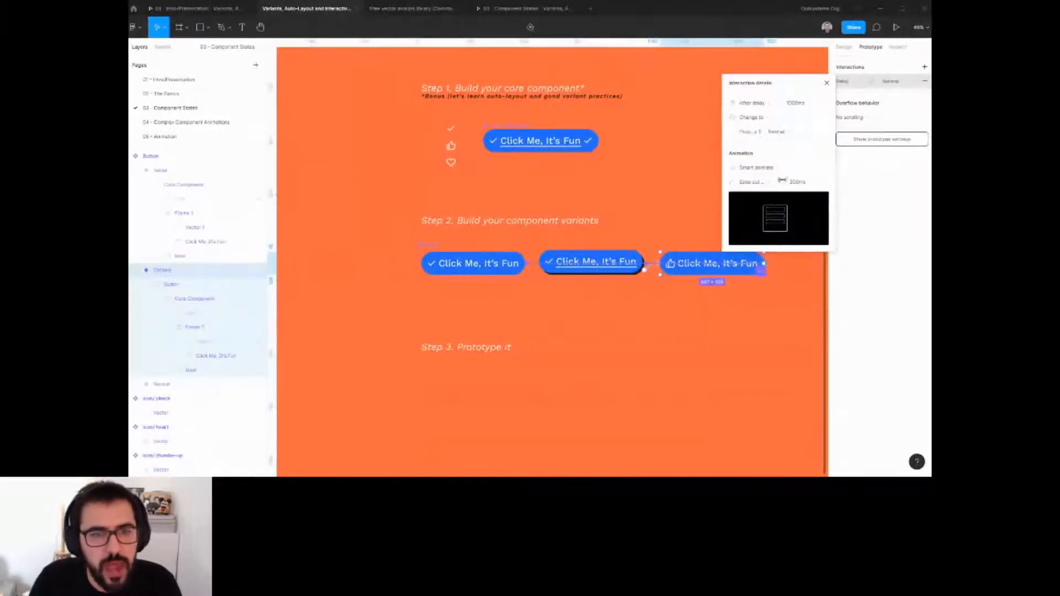
pyautogui.click(803, 184)
pyautogui.write('150')
pyautogui.press('Return')
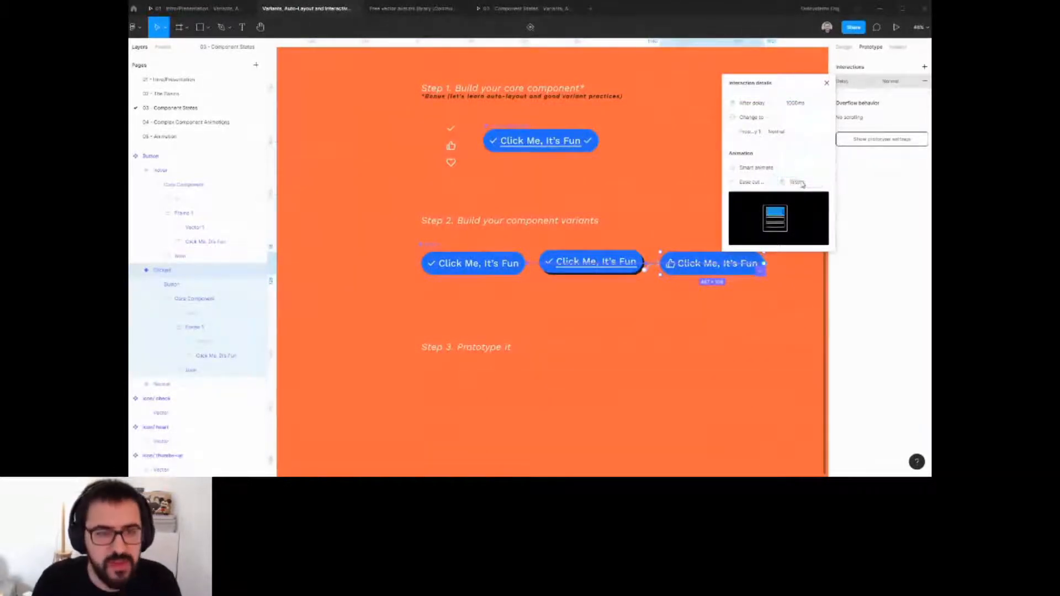
pyautogui.click(757, 321)
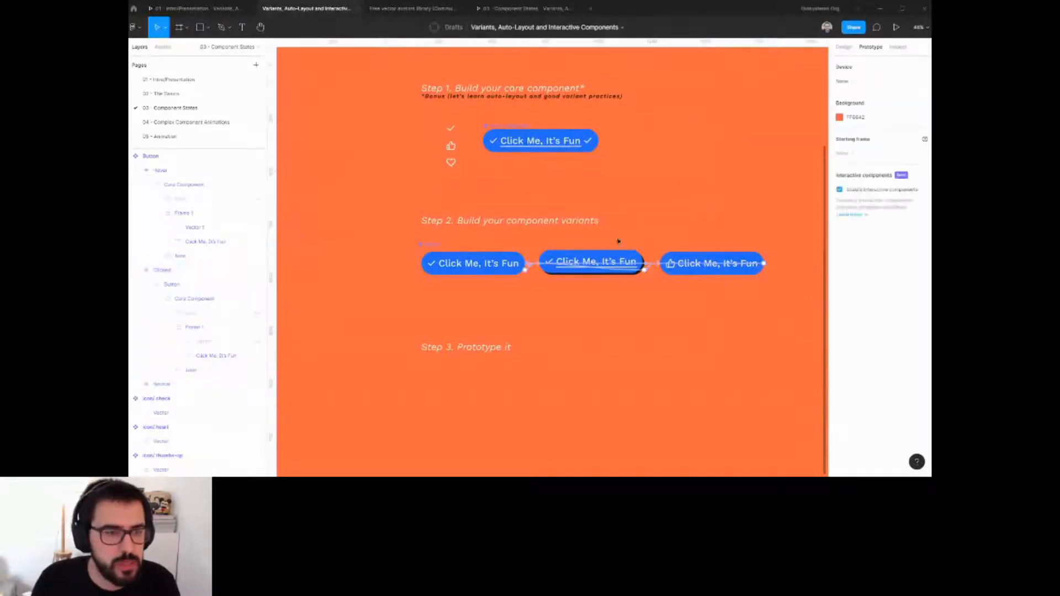
# Place a button component instance just below the Click Me example button.
pyautogui.scroll(-5, 618, 238)
pyautogui.scroll(-3, 497, 230)
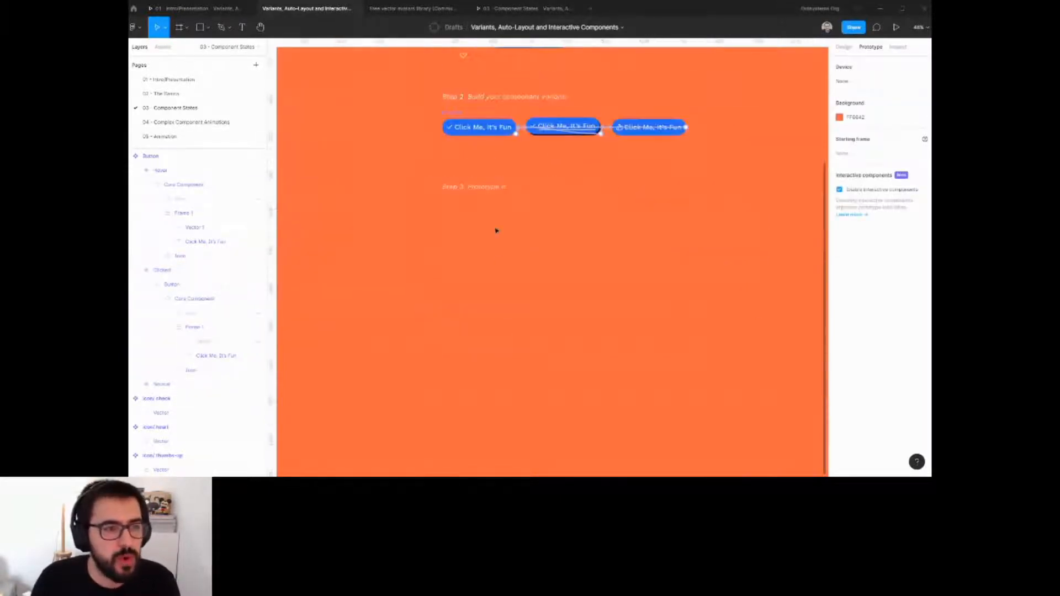
pyautogui.scroll(1, 506, 245)
pyautogui.scroll(3, 466, 173)
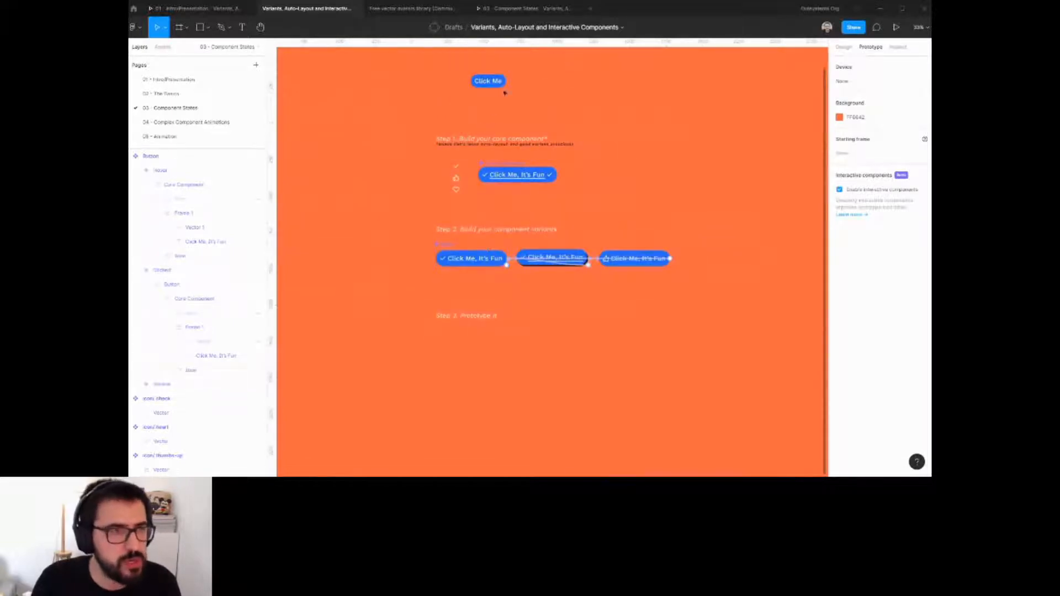
pyautogui.scroll(3, 502, 81)
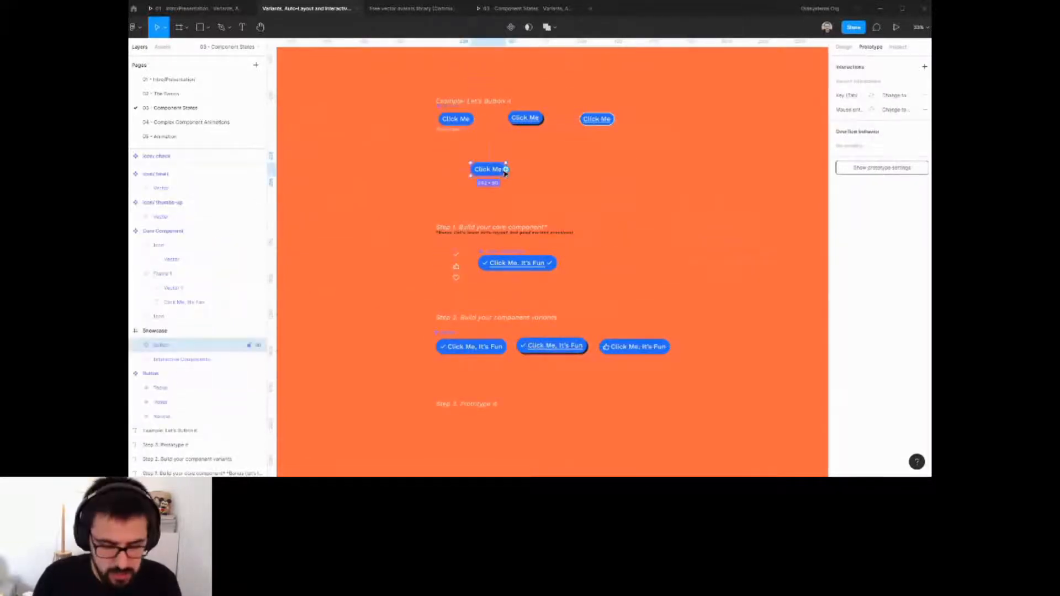
pyautogui.moveTo(474, 349); pyautogui.dragTo(495, 190)
pyautogui.moveTo(461, 120); pyautogui.dragTo(498, 160)
pyautogui.keyDown('shift'); pyautogui.click(470, 191); pyautogui.keyUp('shift')
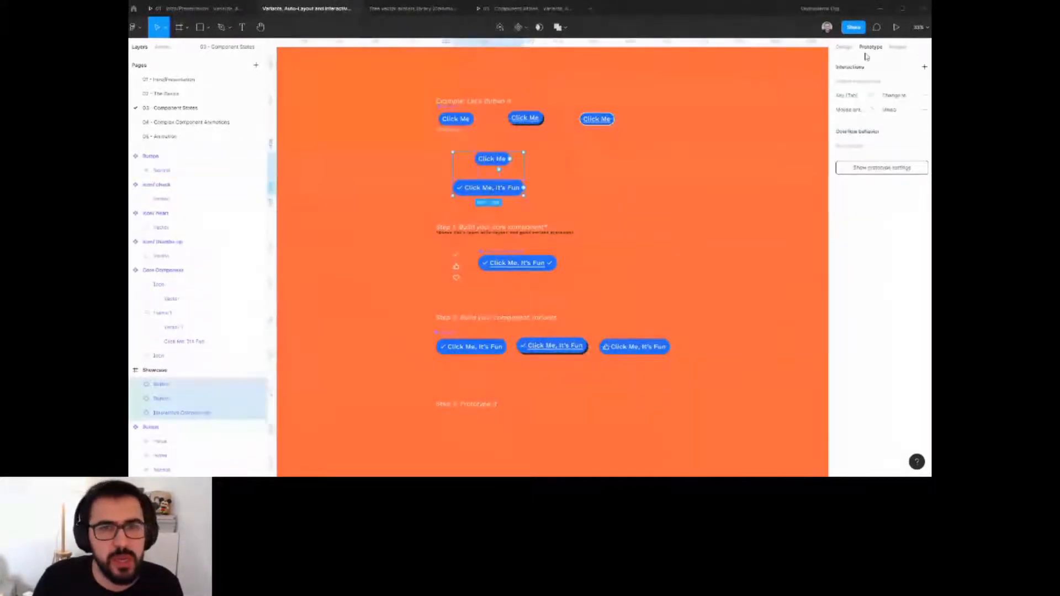
pyautogui.click(844, 47)
pyautogui.click(894, 66)
pyautogui.click(550, 182)
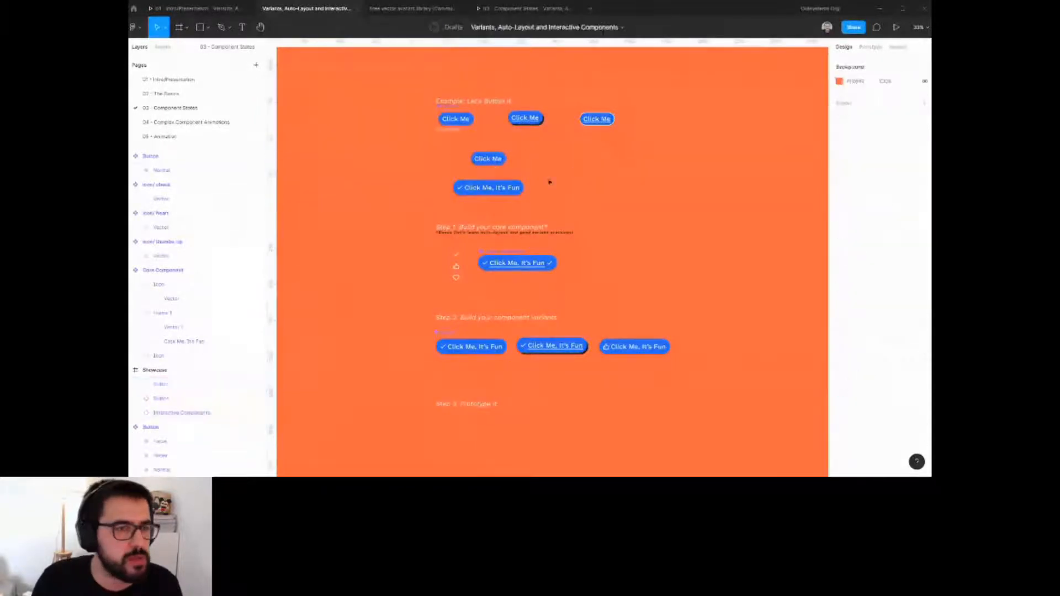
pyautogui.moveTo(505, 186); pyautogui.dragTo(505, 177)
pyautogui.keyDown('shift'); pyautogui.click(497, 160); pyautogui.keyUp('shift')
pyautogui.click(541, 166)
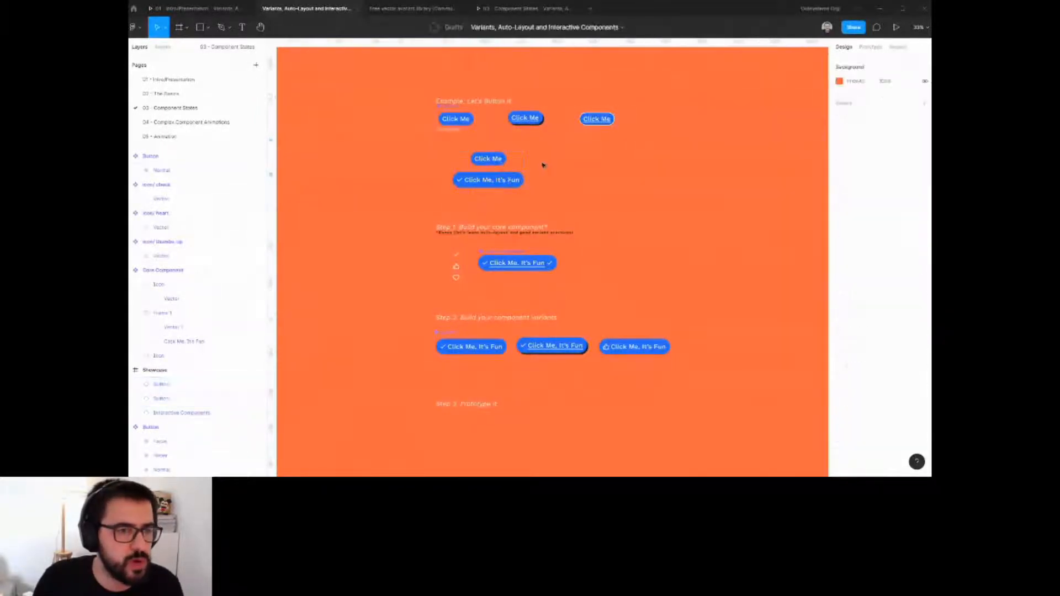
# Test the Click Me and new button hover and click interactions in the prototype presentation view.
pyautogui.click(524, 10)
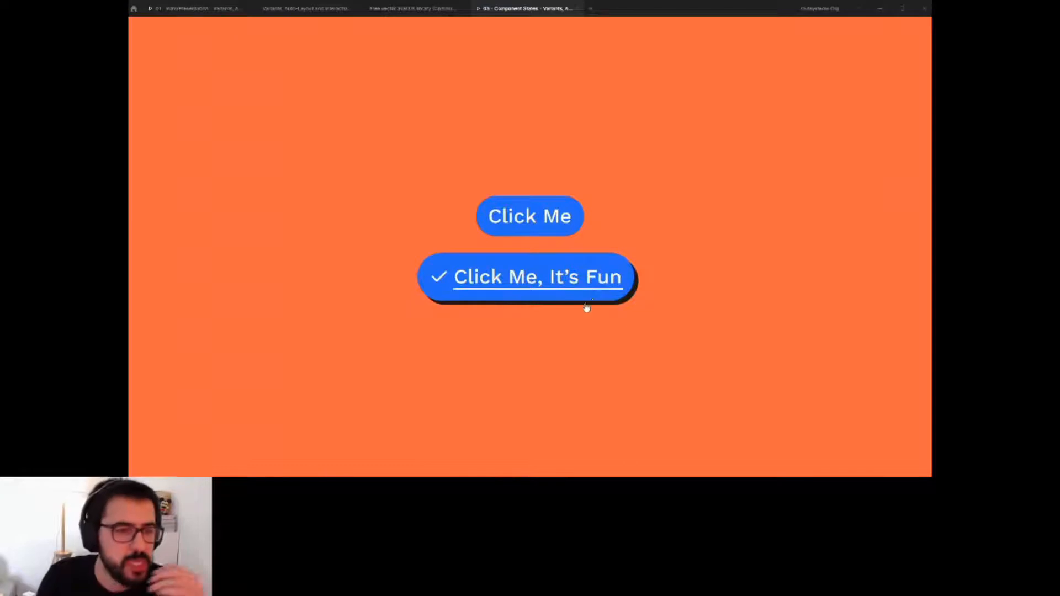
pyautogui.click(521, 226)
pyautogui.click(522, 226)
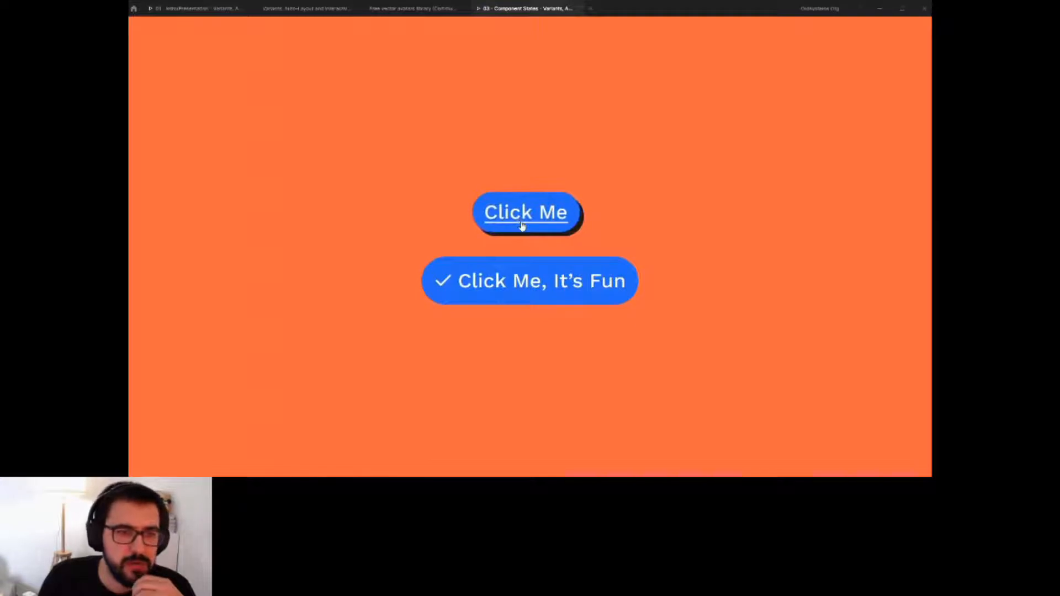
pyautogui.click(498, 215)
pyautogui.click(574, 223)
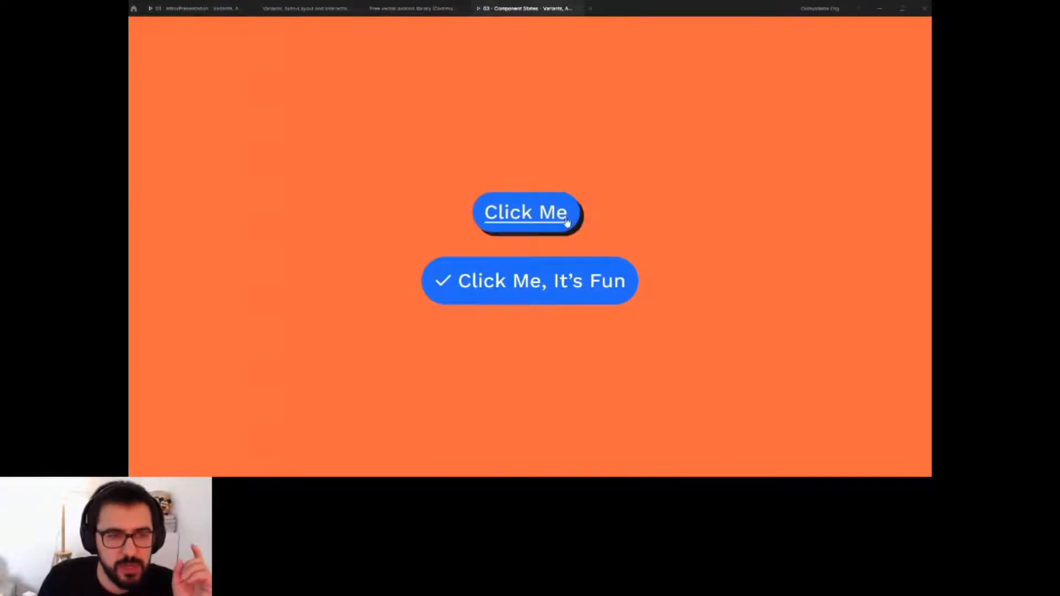
pyautogui.click(568, 219)
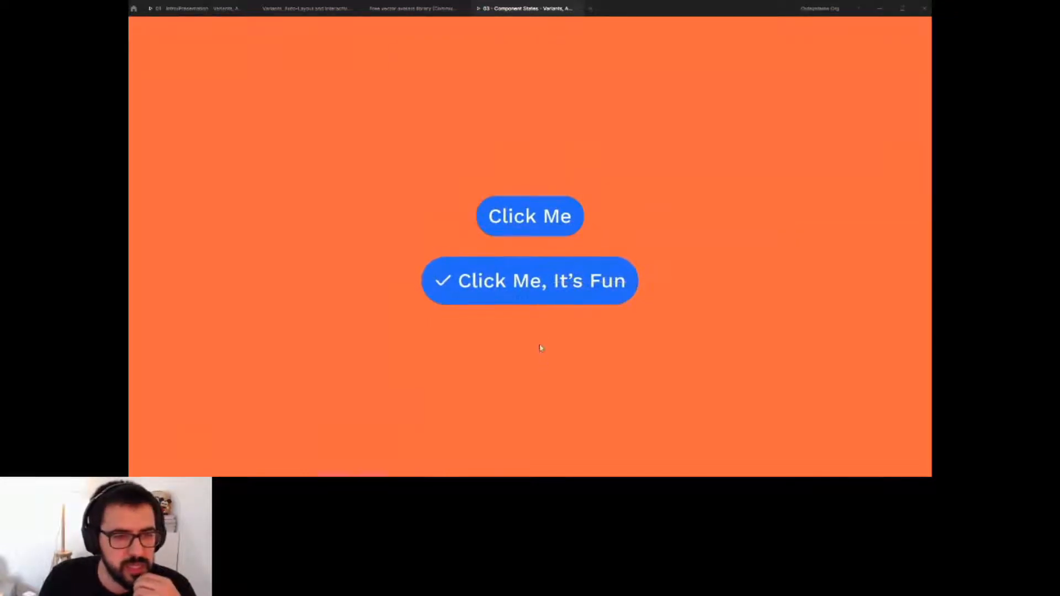
pyautogui.click(544, 287)
pyautogui.click(549, 285)
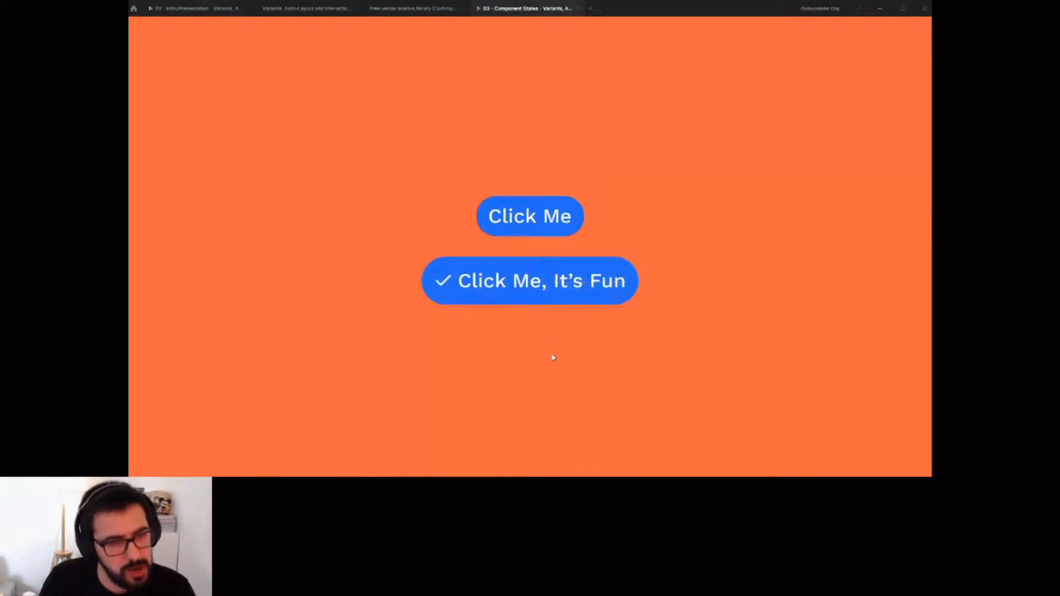
pyautogui.click(550, 301)
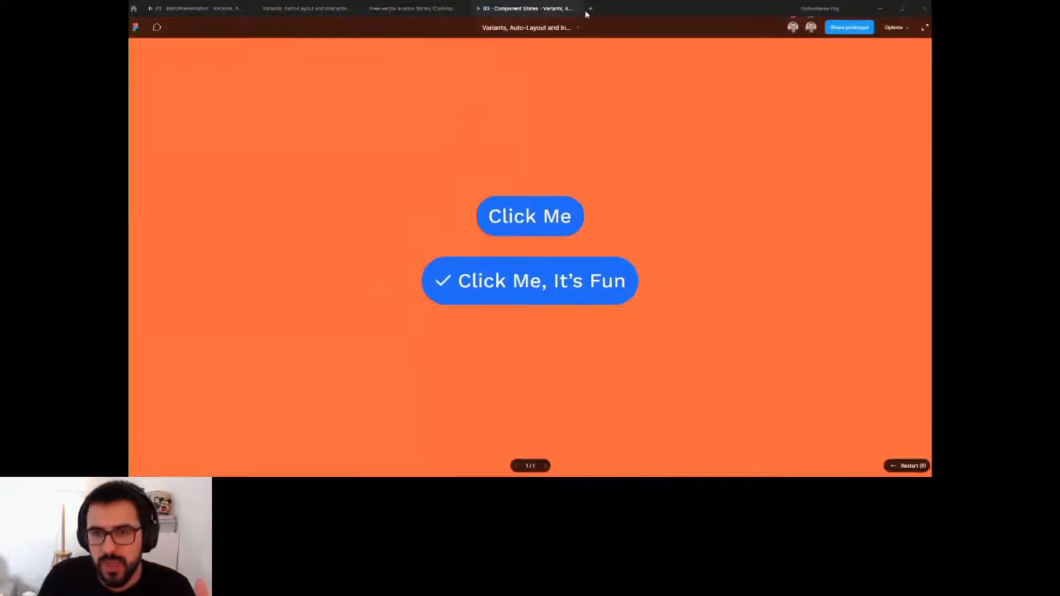
pyautogui.click(320, 9)
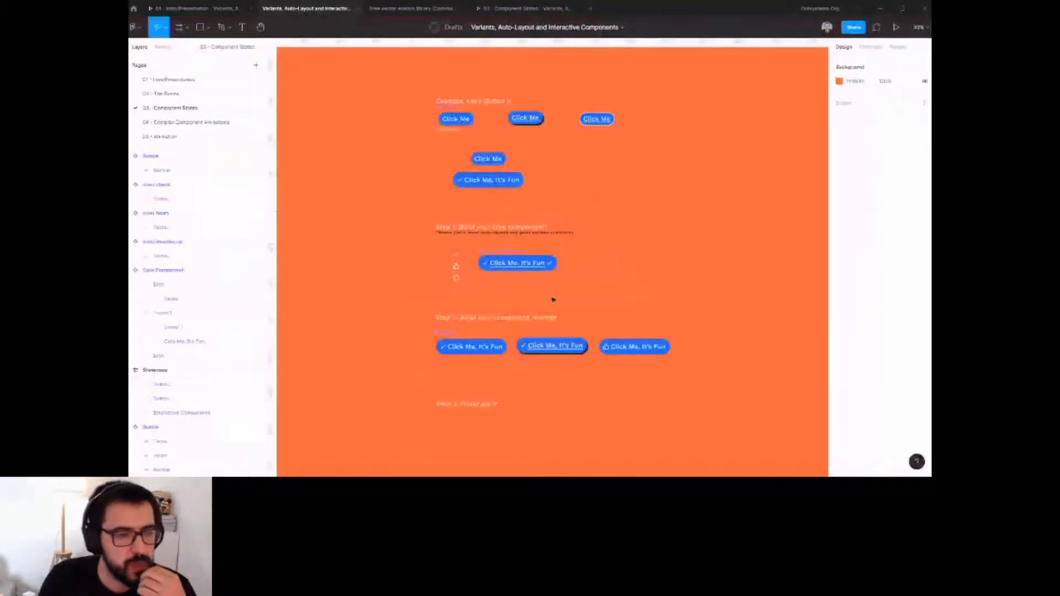
# Open the Complex Component Animations page and examine the Card component variants.
pyautogui.click(179, 122)
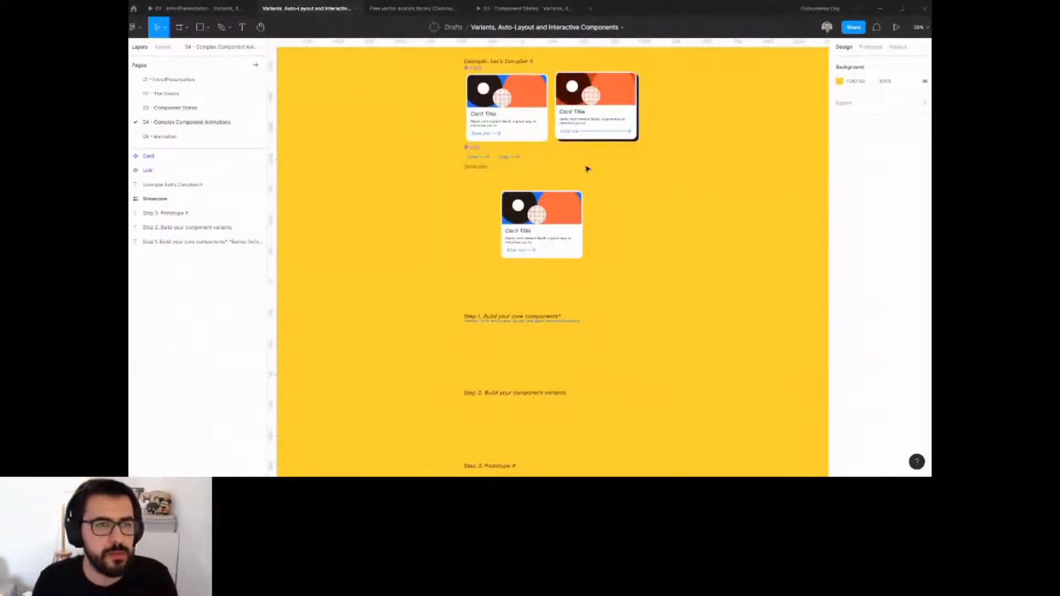
pyautogui.scroll(5, 554, 147)
pyautogui.scroll(2, 608, 221)
pyautogui.scroll(-3, 593, 275)
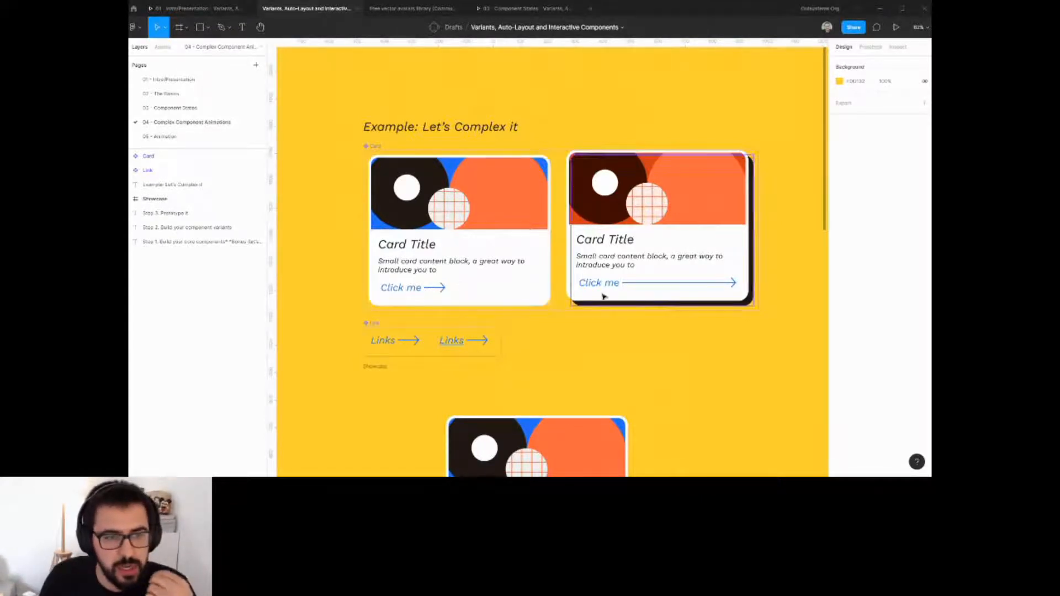
pyautogui.keyDown('ctrl'); pyautogui.click(502, 207); pyautogui.keyUp('ctrl')
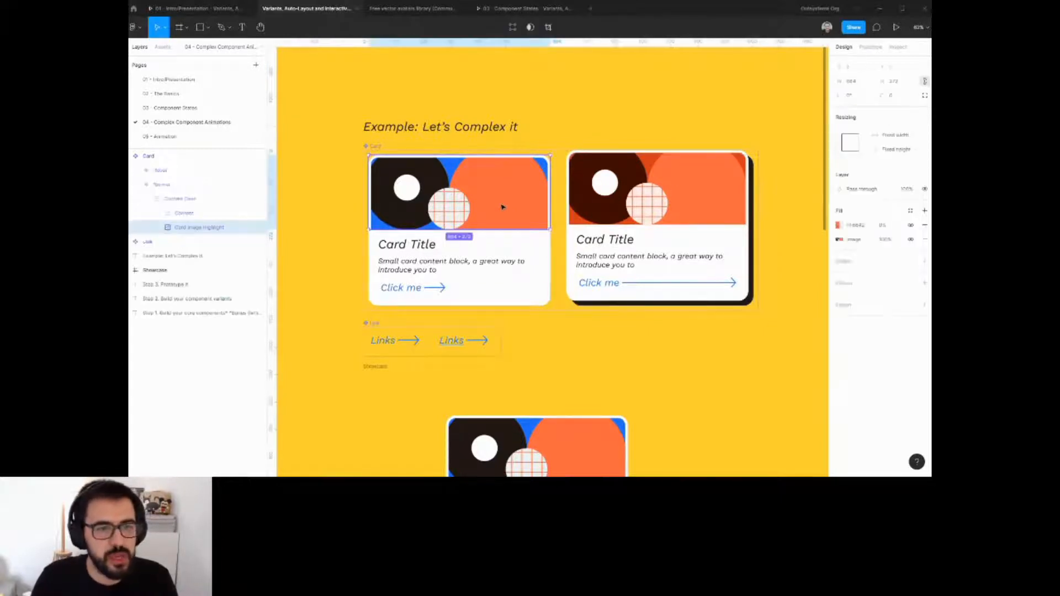
pyautogui.keyDown('ctrl'); pyautogui.keyDown('shift'); pyautogui.click(698, 201); pyautogui.keyUp('shift'); pyautogui.keyUp('ctrl')
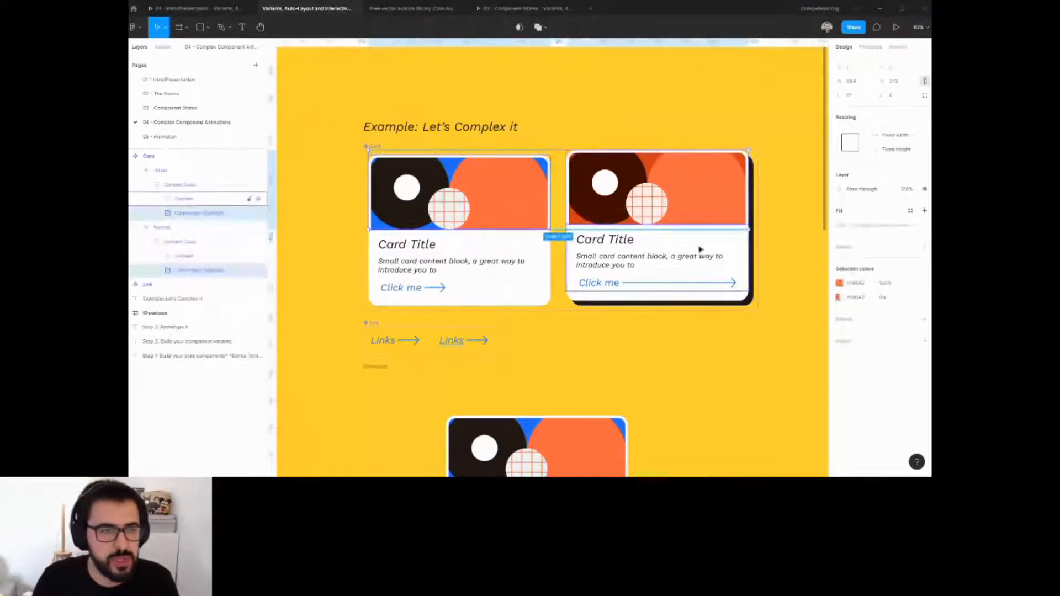
pyautogui.hotkey('ctrl', 'z')
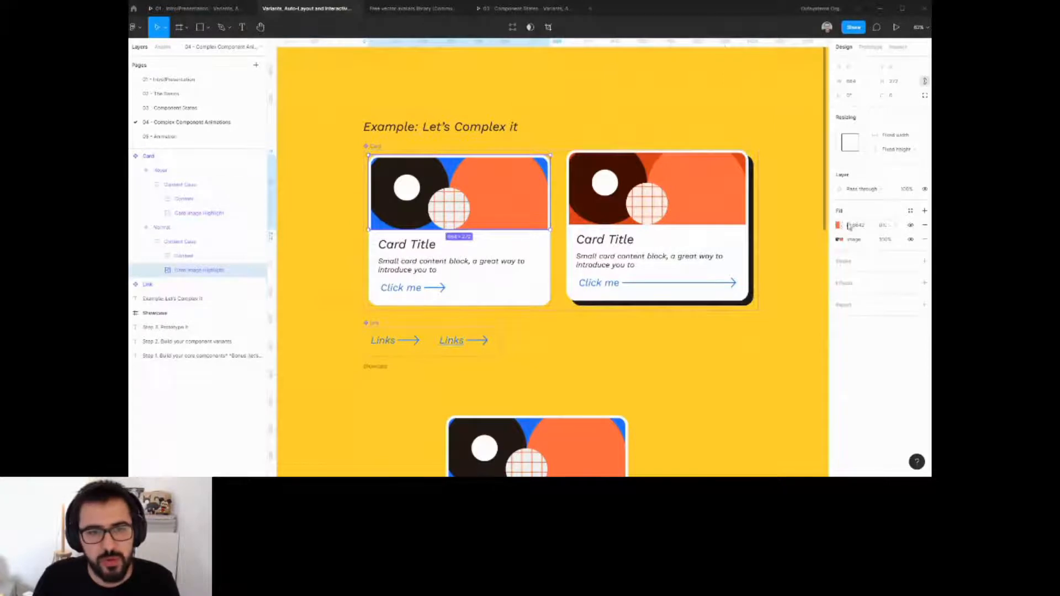
pyautogui.keyDown('ctrl'); pyautogui.click(713, 201); pyautogui.keyUp('ctrl')
pyautogui.click(665, 324)
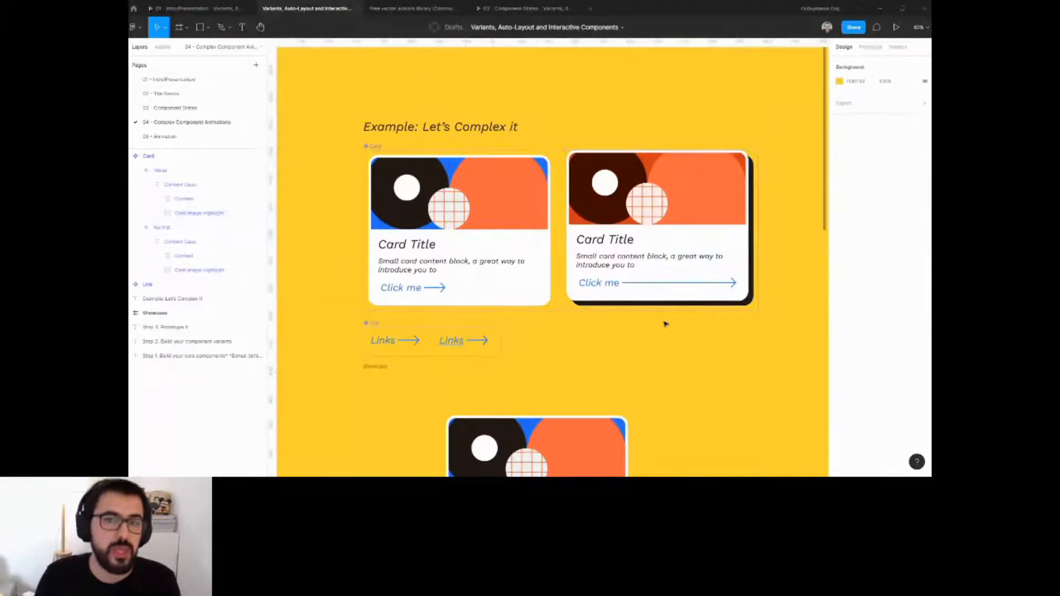
# Duplicate the showcase card and widen the Showcase frame to fit both cards side by side.
pyautogui.scroll(-5, 534, 281)
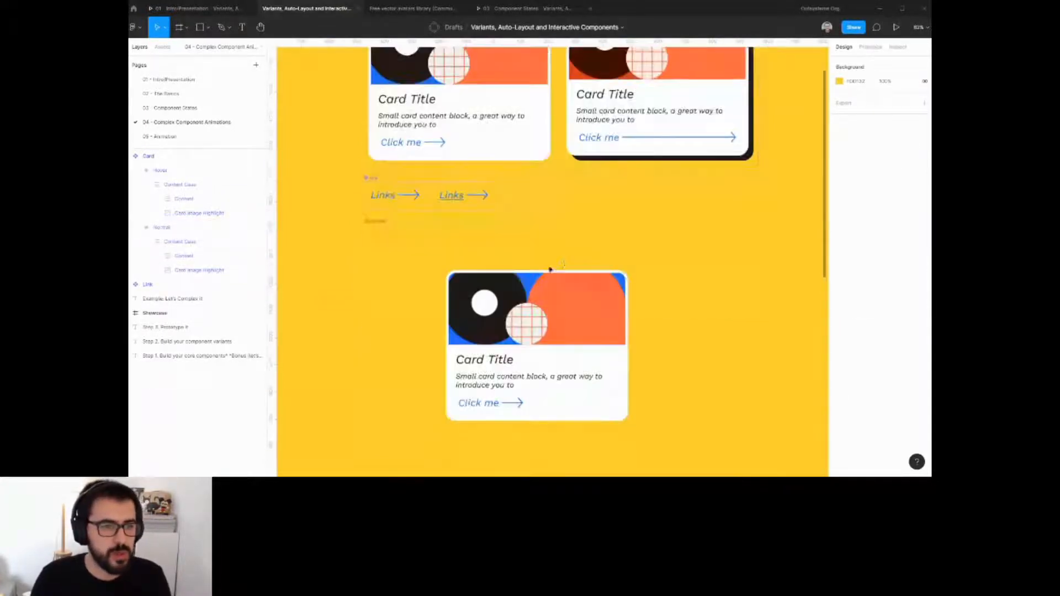
pyautogui.scroll(-2, 546, 276)
pyautogui.click(438, 209)
pyautogui.click(554, 288)
pyautogui.moveTo(553, 288); pyautogui.dragTo(468, 287)
pyautogui.hotkey('ctrl', 'd')
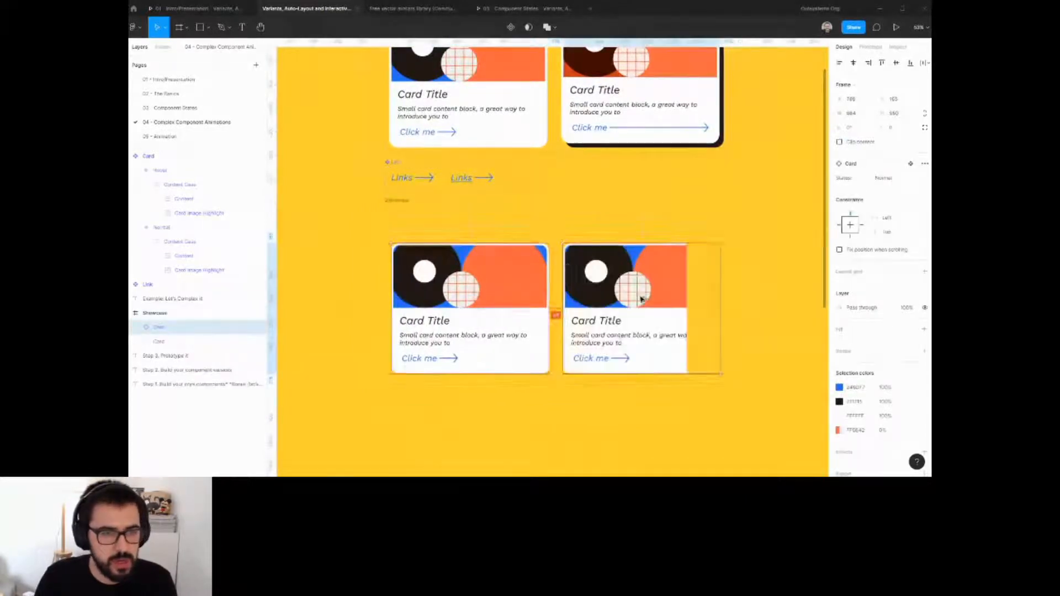
pyautogui.click(426, 206)
pyautogui.moveTo(686, 274); pyautogui.dragTo(730, 274)
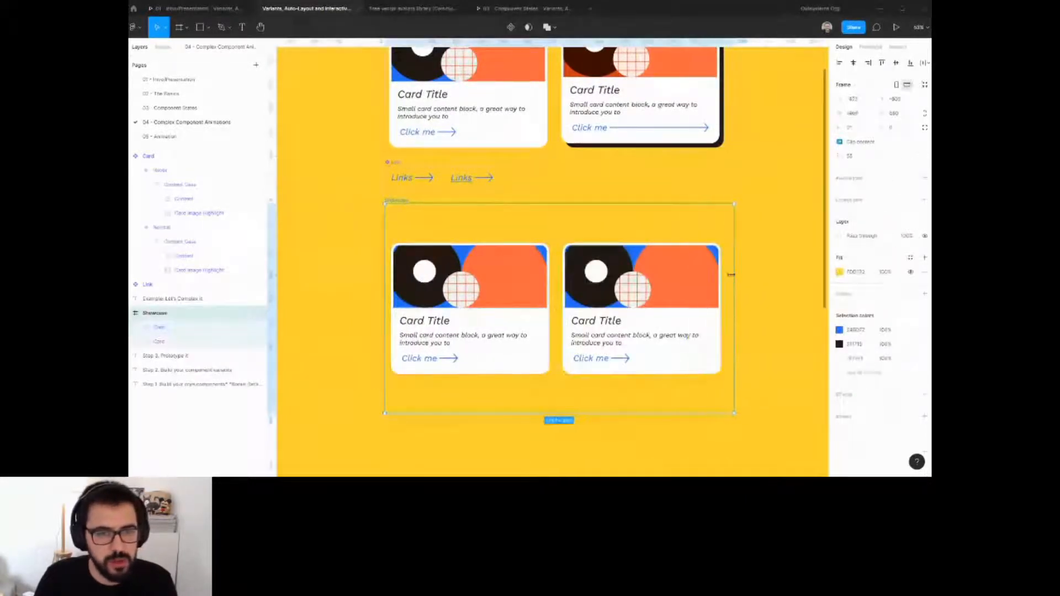
# Fill the second showcase card's image highlight with a random Unsplash photo using the Unsplash plugin.
pyautogui.keyDown('ctrl'); pyautogui.click(668, 285); pyautogui.keyUp('ctrl')
pyautogui.hotkey('ctrl', '/')
pyautogui.write('unsp')
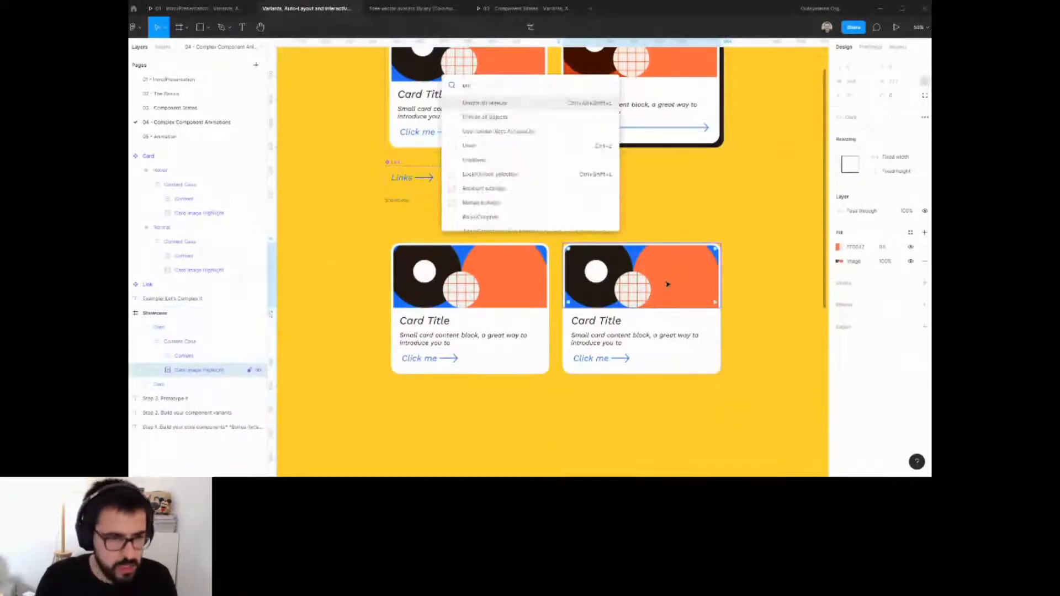
pyautogui.press('Return')
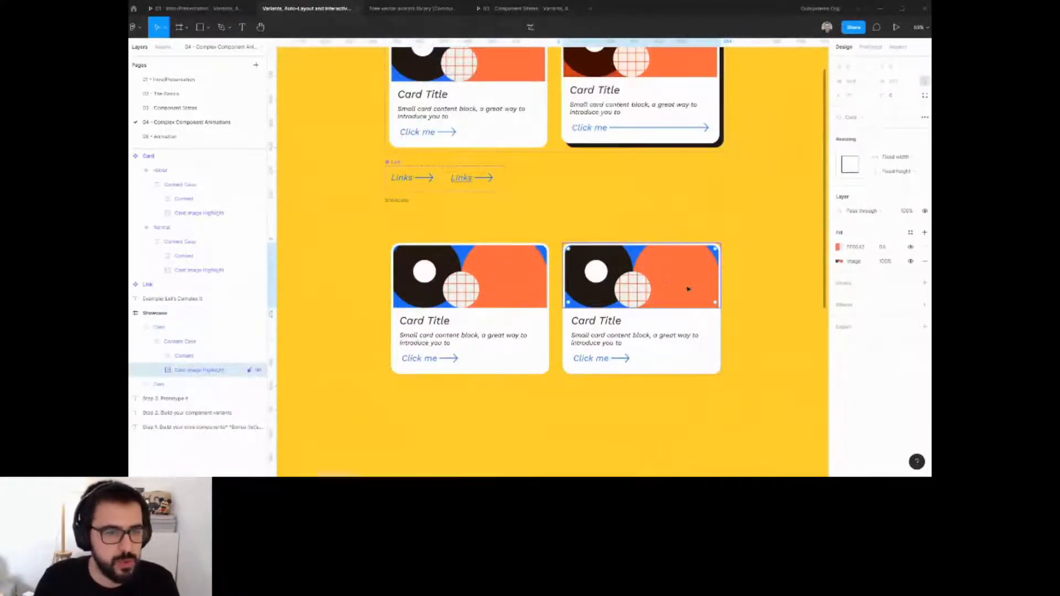
pyautogui.click(276, 122)
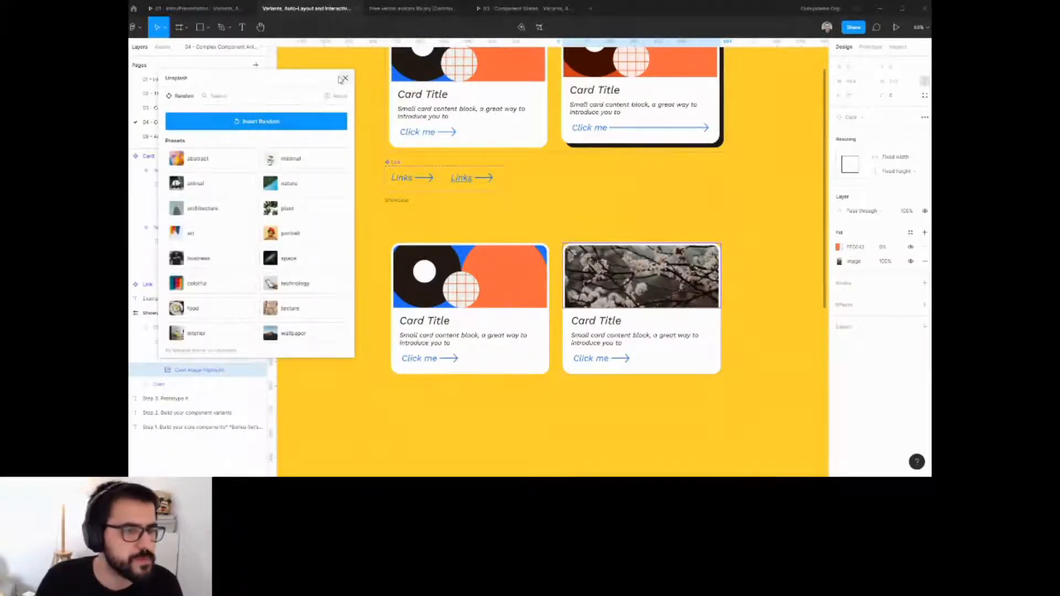
pyautogui.click(345, 78)
# Retitle the second showcase card as Blossoms.
pyautogui.doubleClick(599, 329)
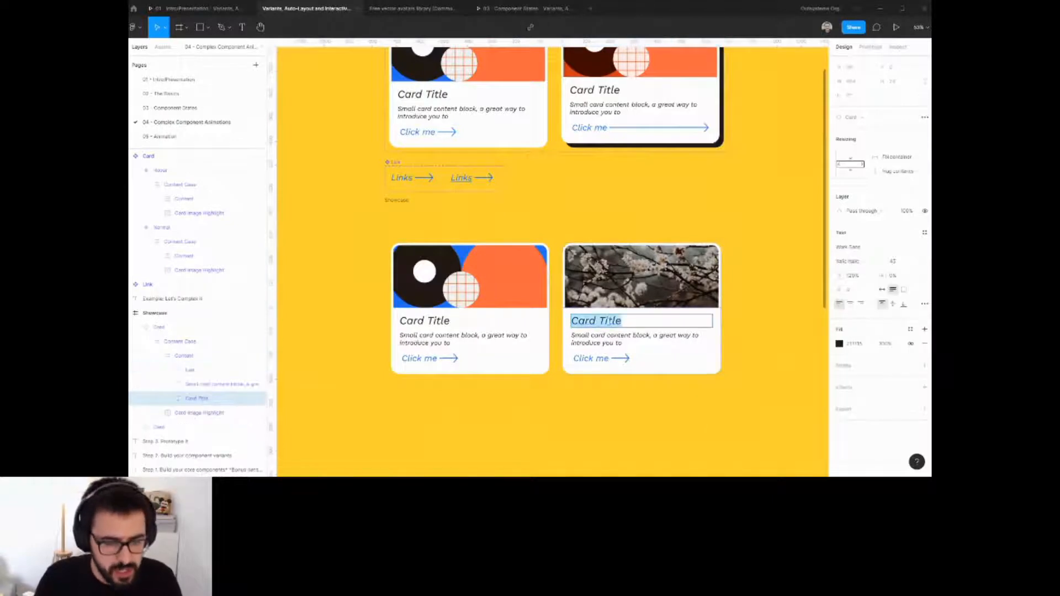
pyautogui.write('F')
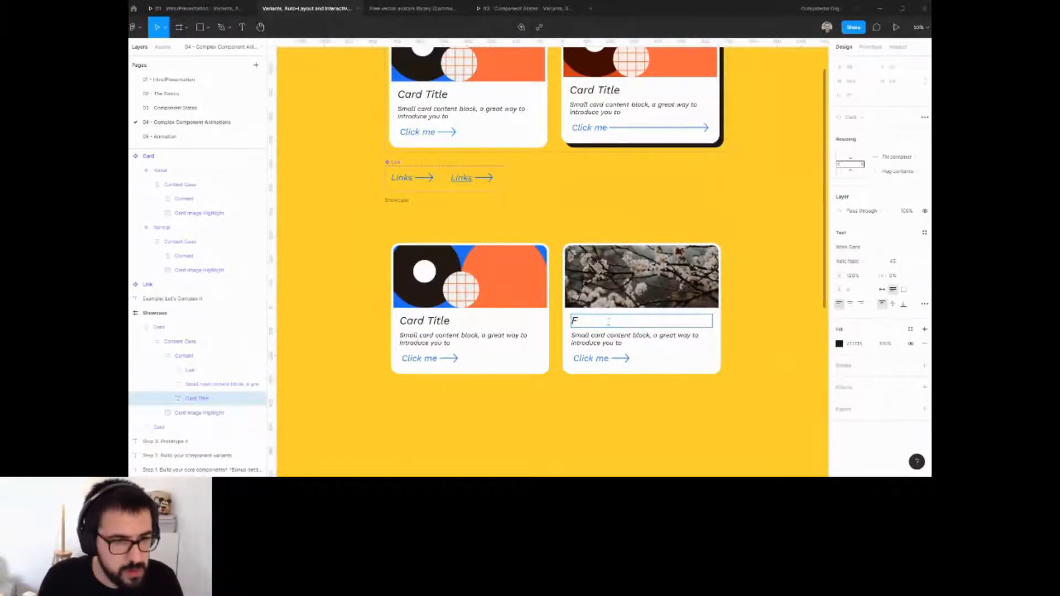
pyautogui.write('Blossoms')
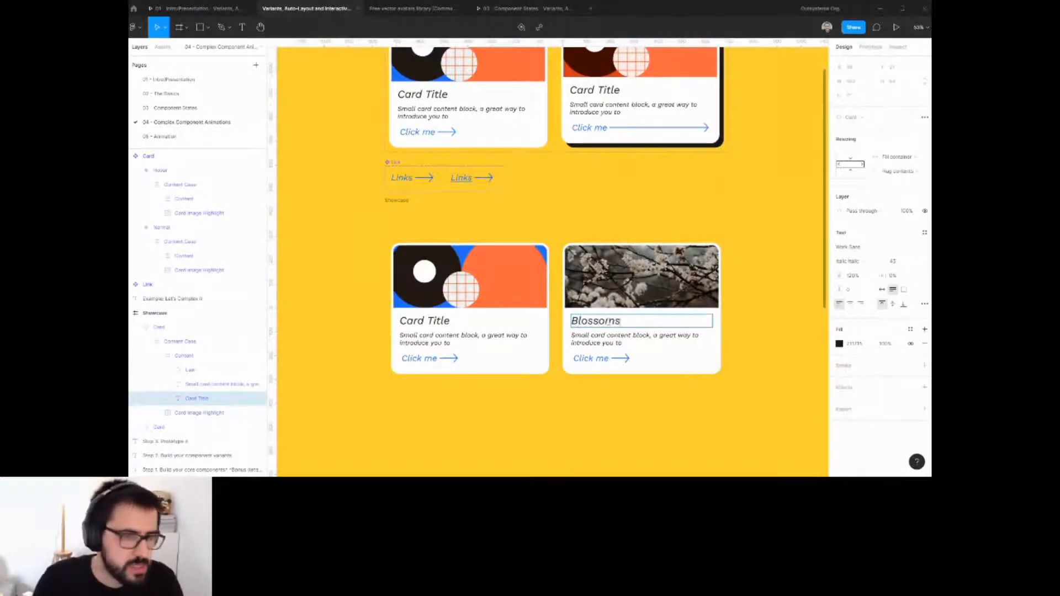
# Change the second showcase card's link text to Smell the flowers.
pyautogui.click(623, 365)
pyautogui.doubleClick(599, 359)
pyautogui.doubleClick(596, 359)
pyautogui.write('Smel')
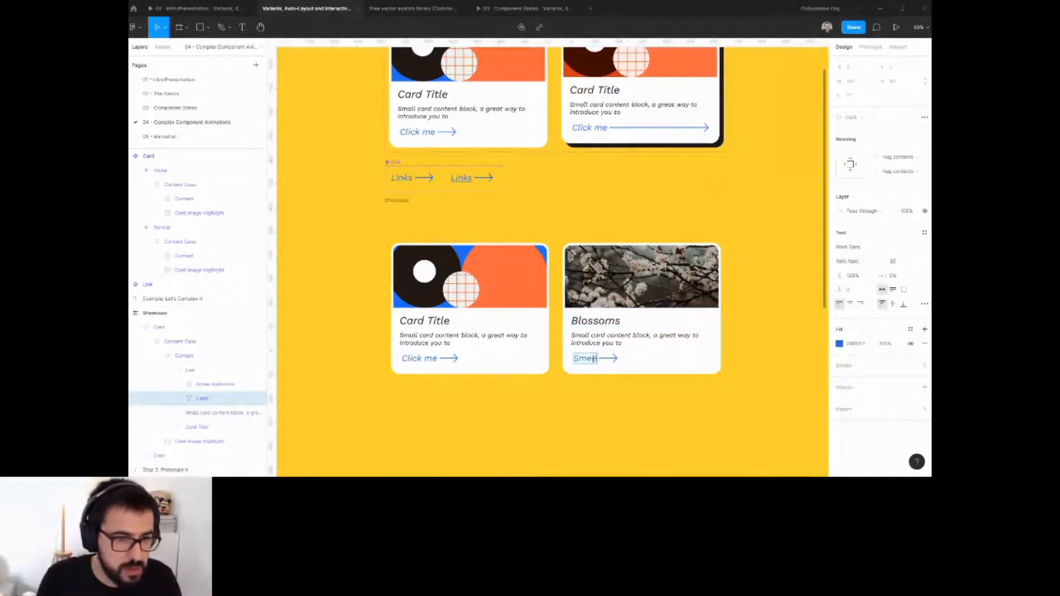
pyautogui.write('l the f')
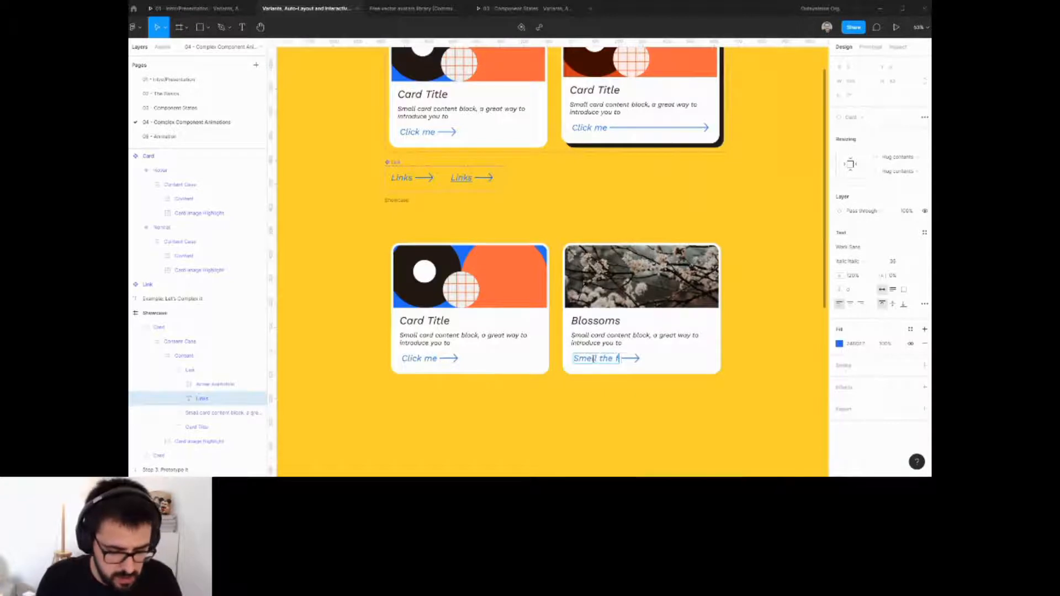
pyautogui.write('lowers')
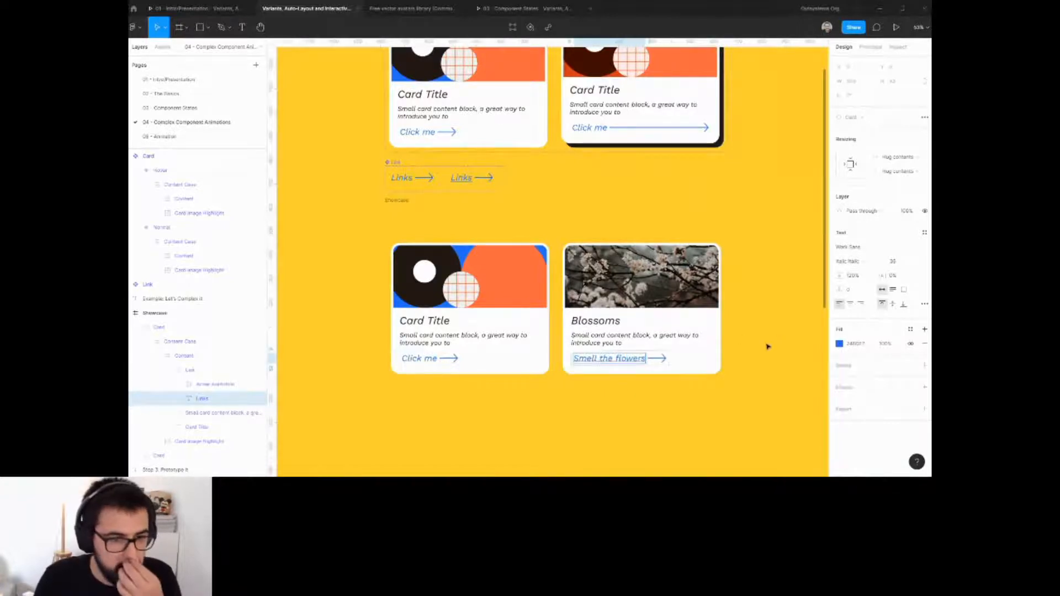
pyautogui.click(666, 406)
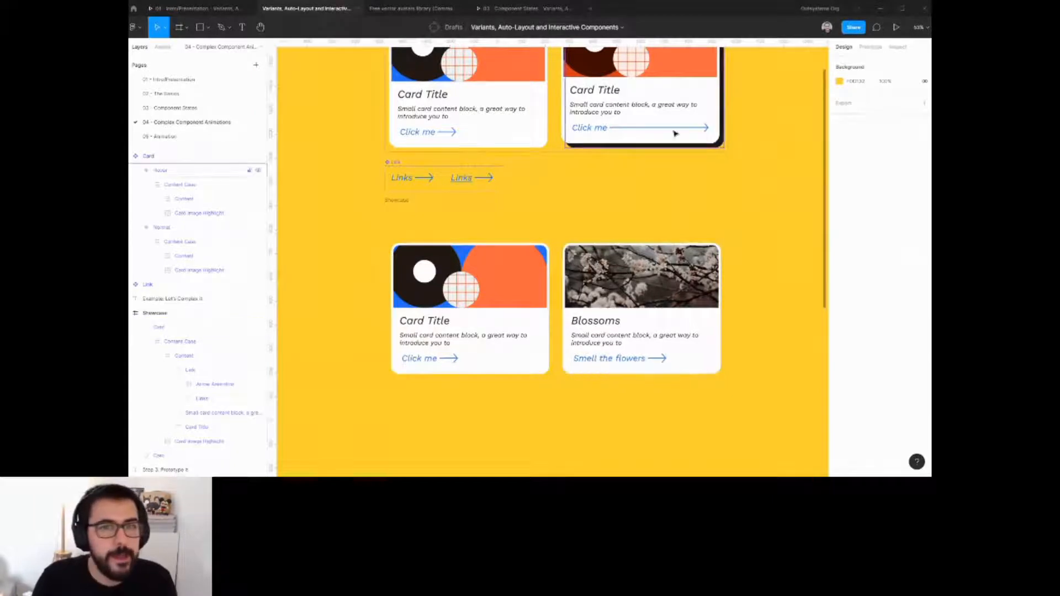
# Preview both showcase cards in the prototype presentation view and return to the editor.
pyautogui.click(896, 29)
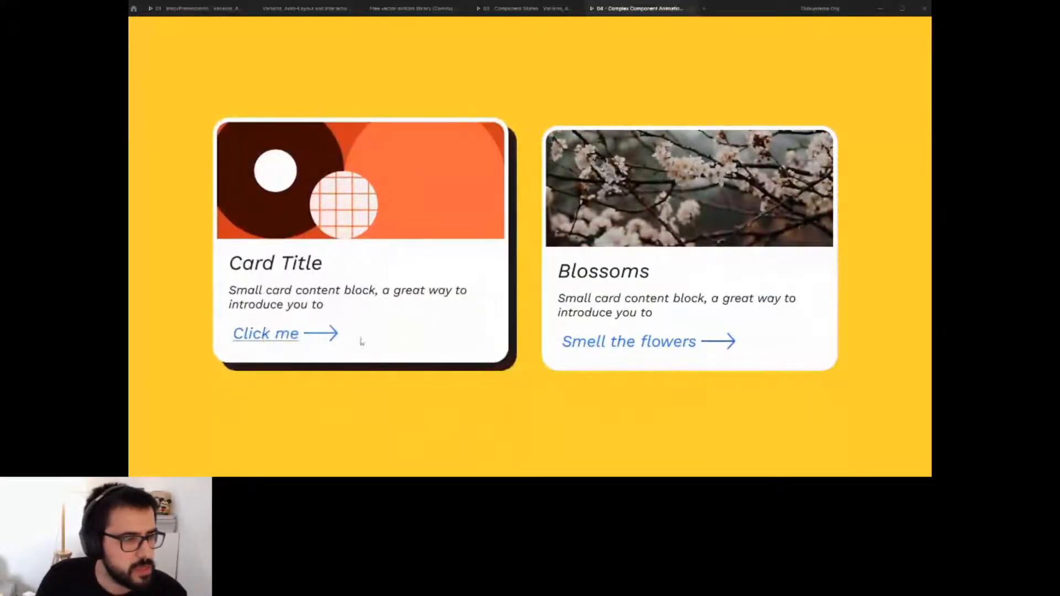
pyautogui.click(572, 339)
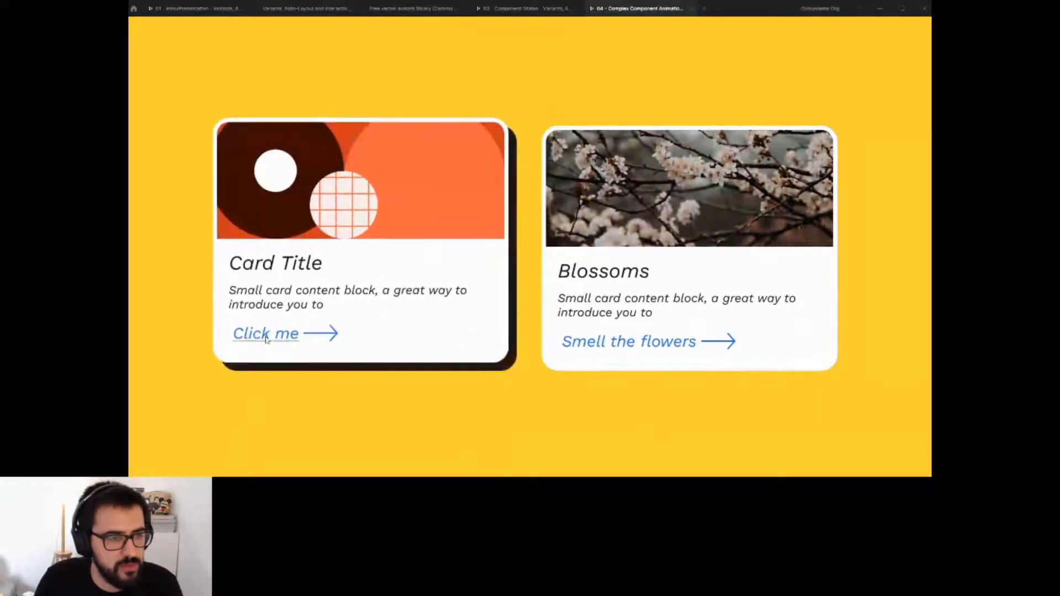
pyautogui.rightClick(619, 10)
pyautogui.click(635, 31)
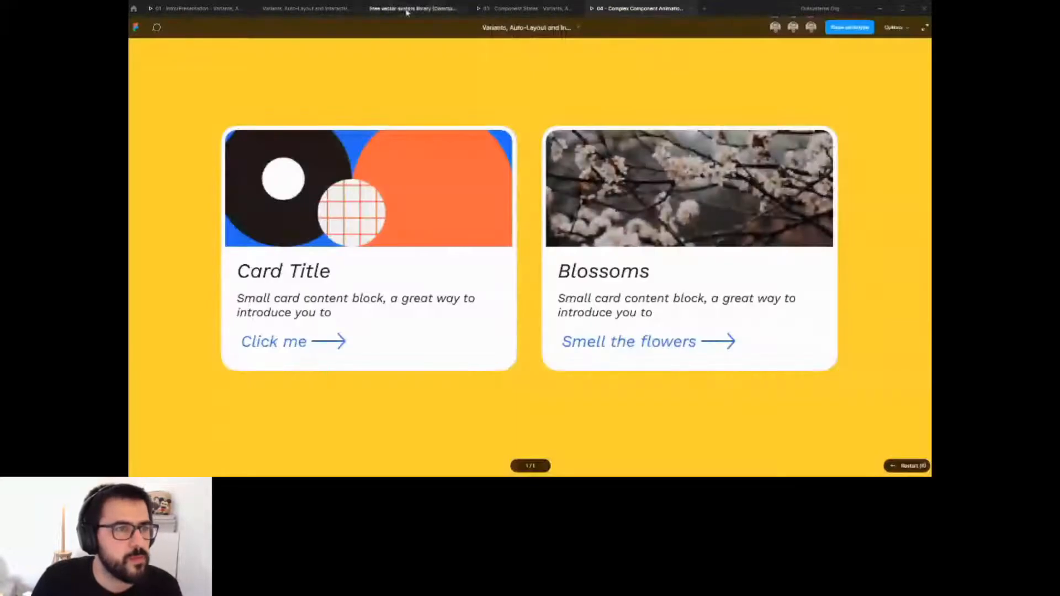
pyautogui.click(328, 17)
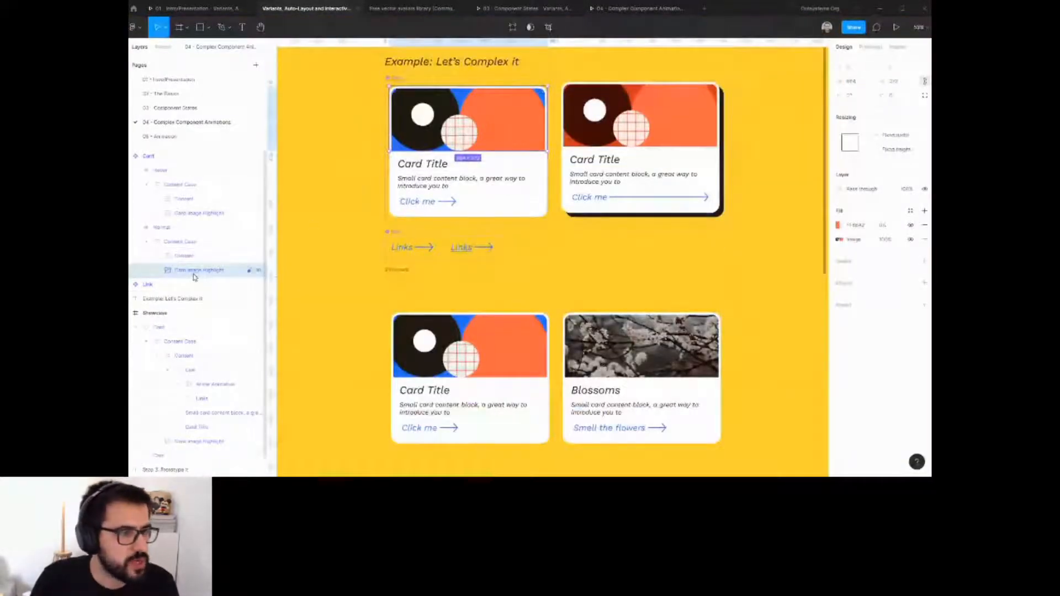
pyautogui.click(833, 226)
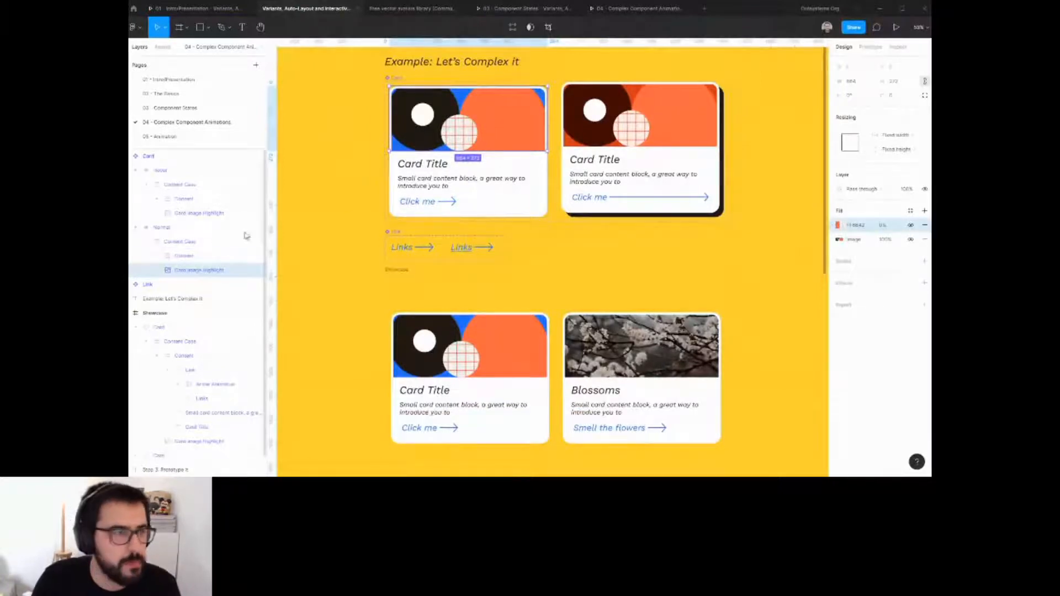
pyautogui.moveTo(209, 271); pyautogui.dragTo(210, 266)
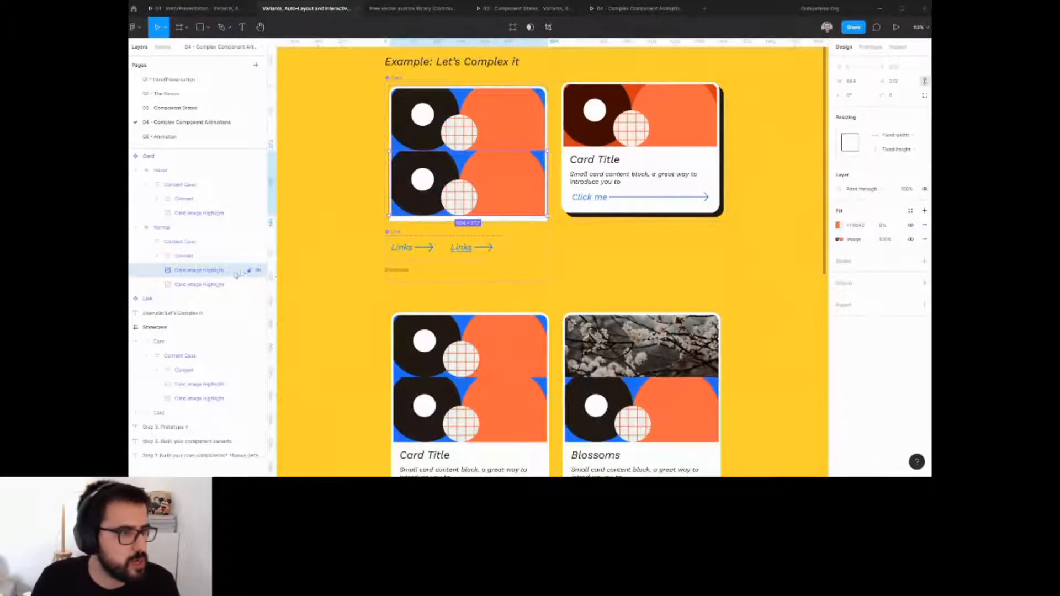
pyautogui.hotkey('ctrl', 'z')
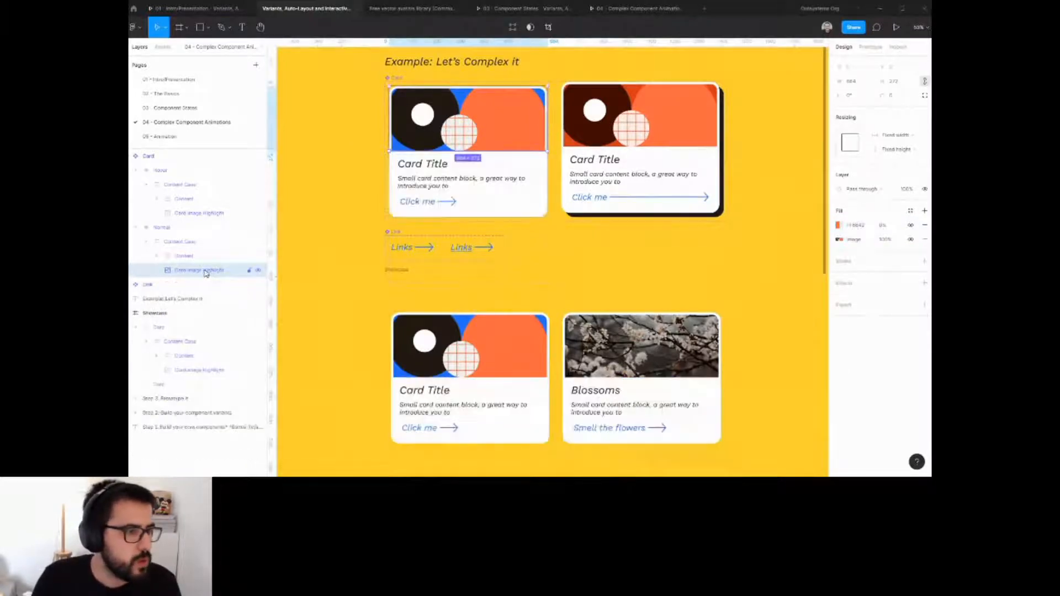
# Wrap the Normal variant's card image highlight in a frame and duplicate the image layer inside it.
pyautogui.hotkey('ctrl', 'alt', 'g')
pyautogui.doubleClick(205, 290)
pyautogui.hotkey('ctrl', 'c')
pyautogui.doubleClick(181, 271)
pyautogui.hotkey('ctrl', 'v')
pyautogui.click(207, 290)
pyautogui.hotkey('ctrl', 'd')
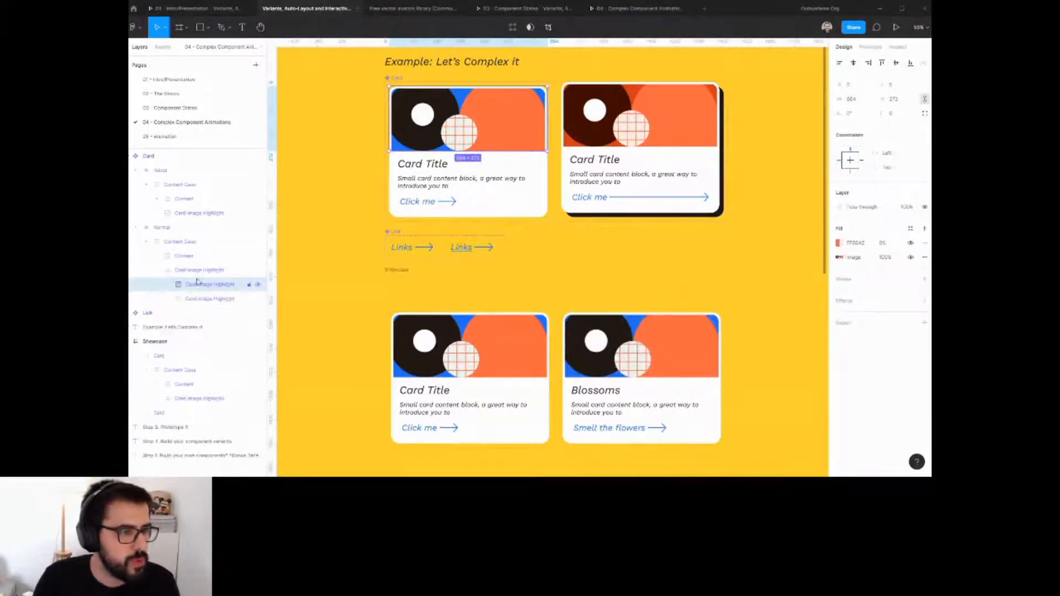
# Remove the image fill from the top copy and set that layer's blend mode to Color.
pyautogui.click(924, 257)
pyautogui.click(878, 208)
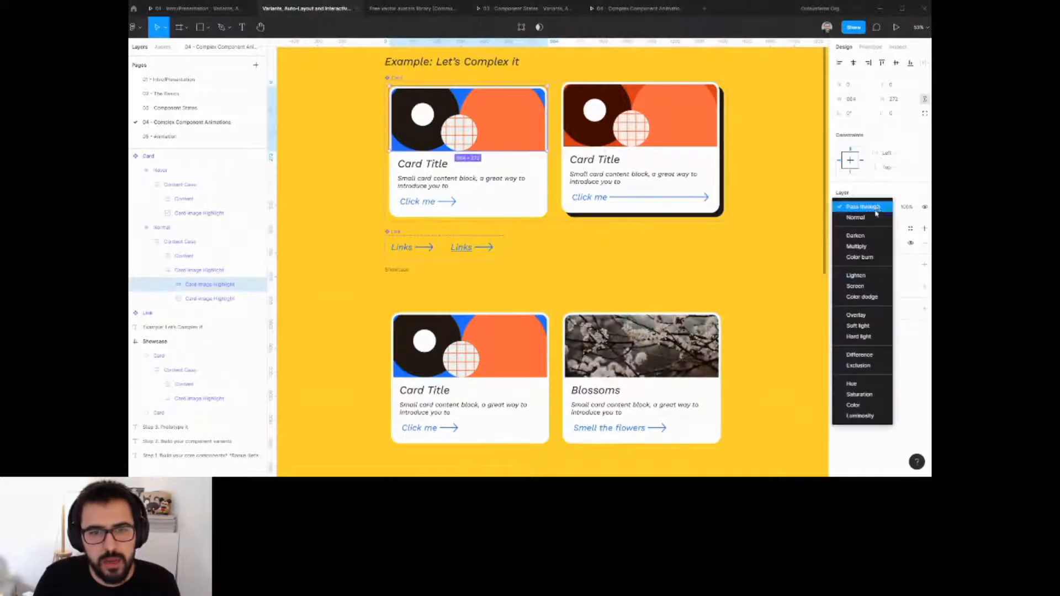
pyautogui.click(852, 408)
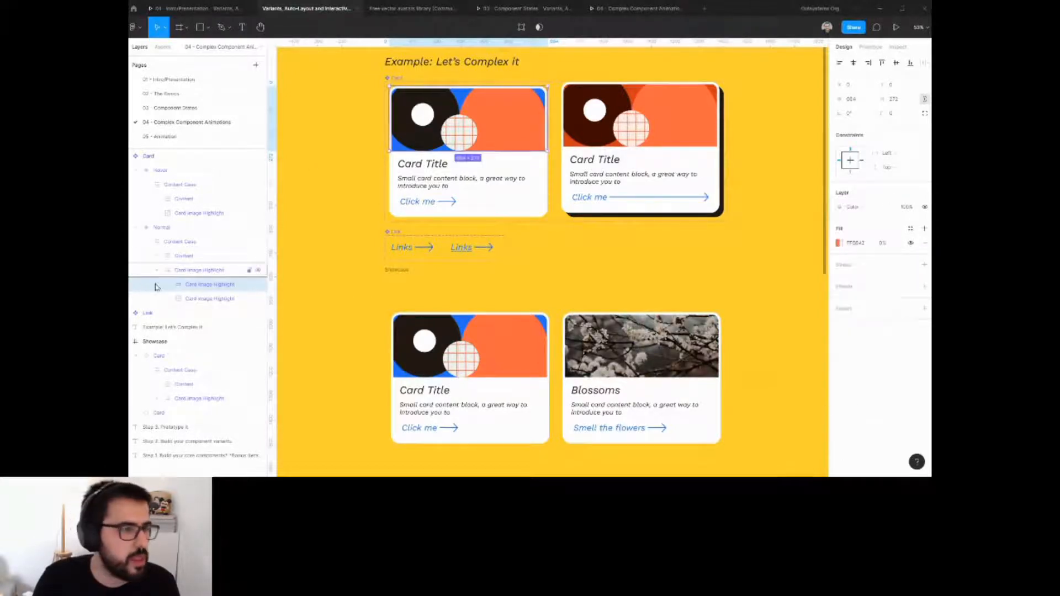
# Rename the two inner layers Card Image Color and Card Image.
pyautogui.doubleClick(228, 284)
pyautogui.write('Color')
pyautogui.click(237, 297)
pyautogui.doubleClick(230, 299)
pyautogui.doubleClick(221, 299)
pyautogui.press('BackSpace')
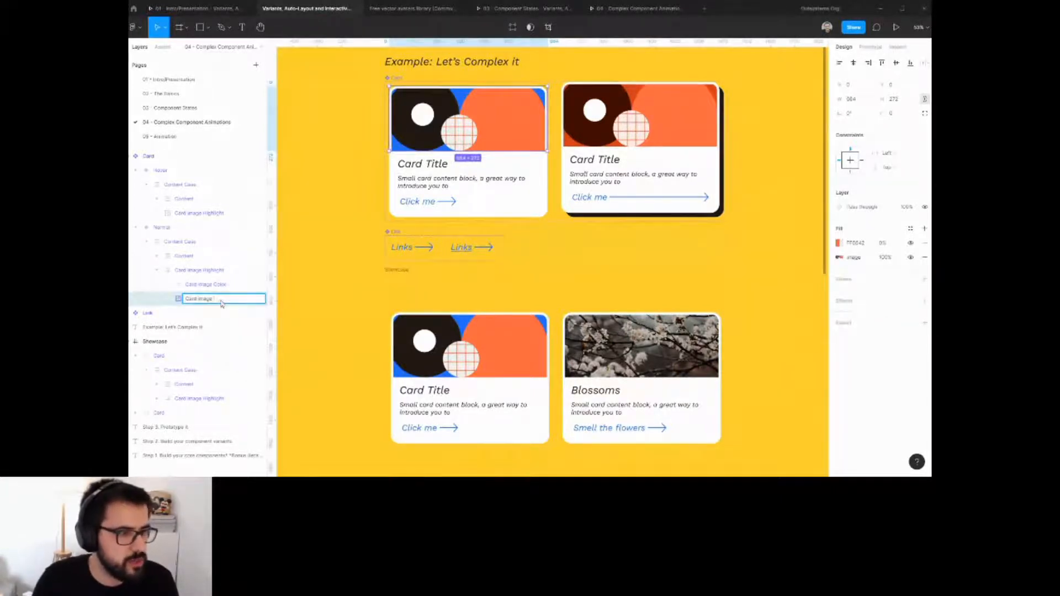
# Paste the layered image highlight into the Hover variant and delete its old image highlight.
pyautogui.click(200, 271)
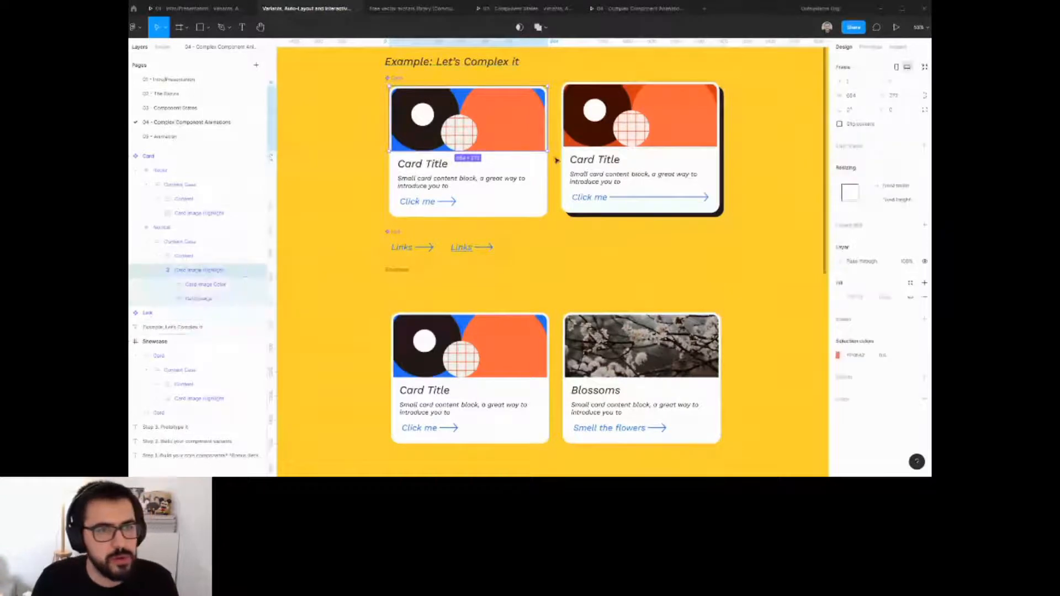
pyautogui.click(607, 113)
pyautogui.keyDown('ctrl'); pyautogui.click(609, 112); pyautogui.keyUp('ctrl')
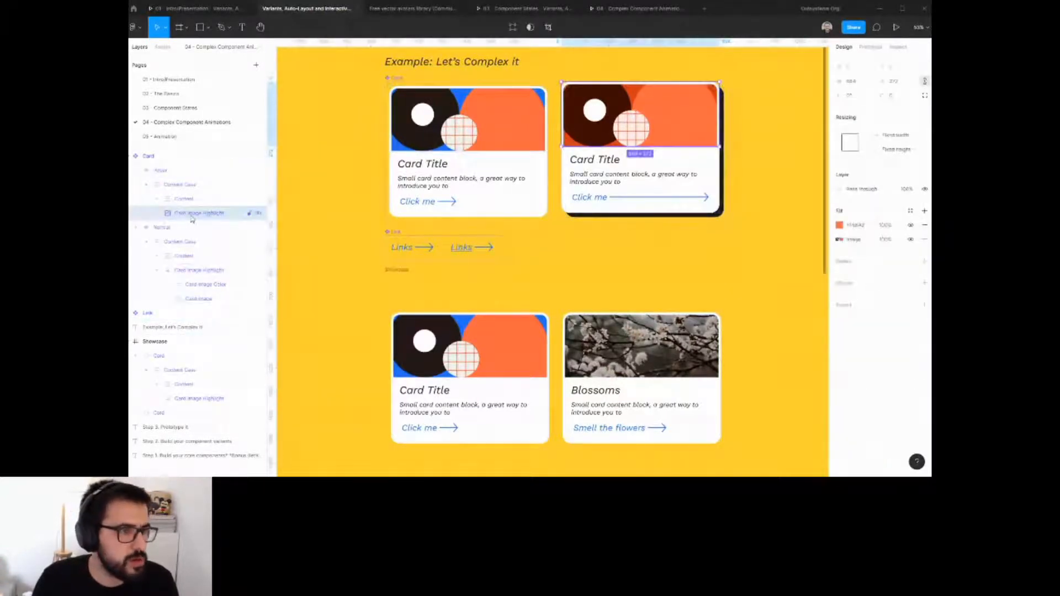
pyautogui.hotkey('ctrl', 'v')
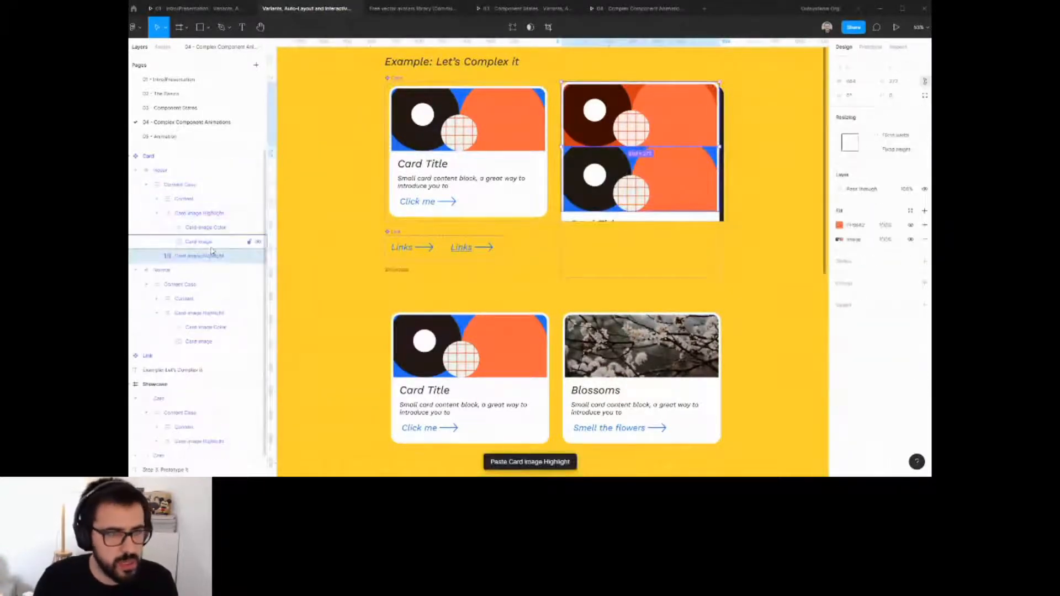
pyautogui.press('Delete')
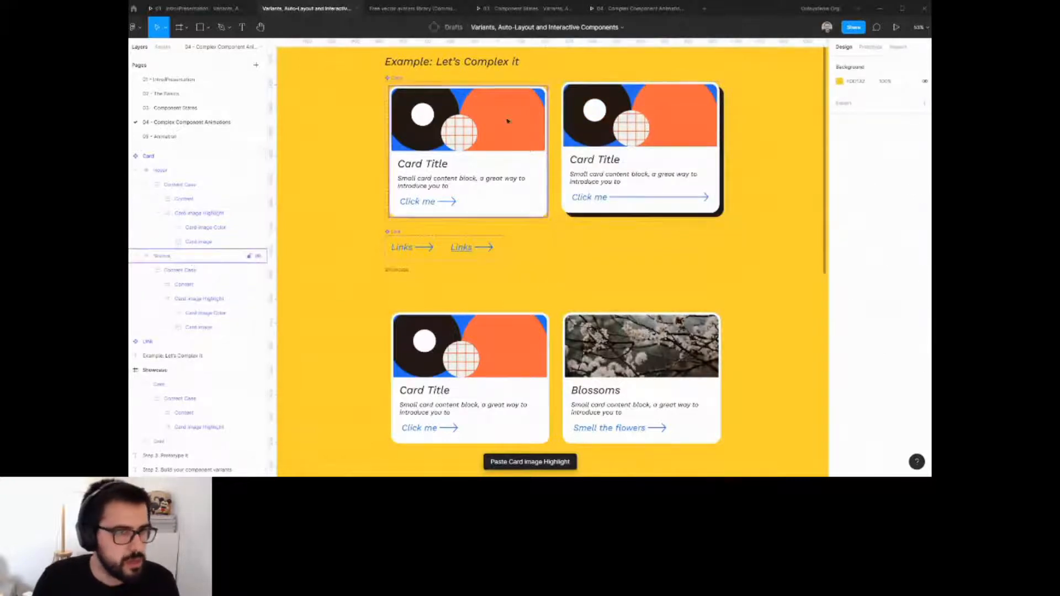
# Inspect the fill opacity of the Hover variant's Card Image Color layer.
pyautogui.click(218, 214)
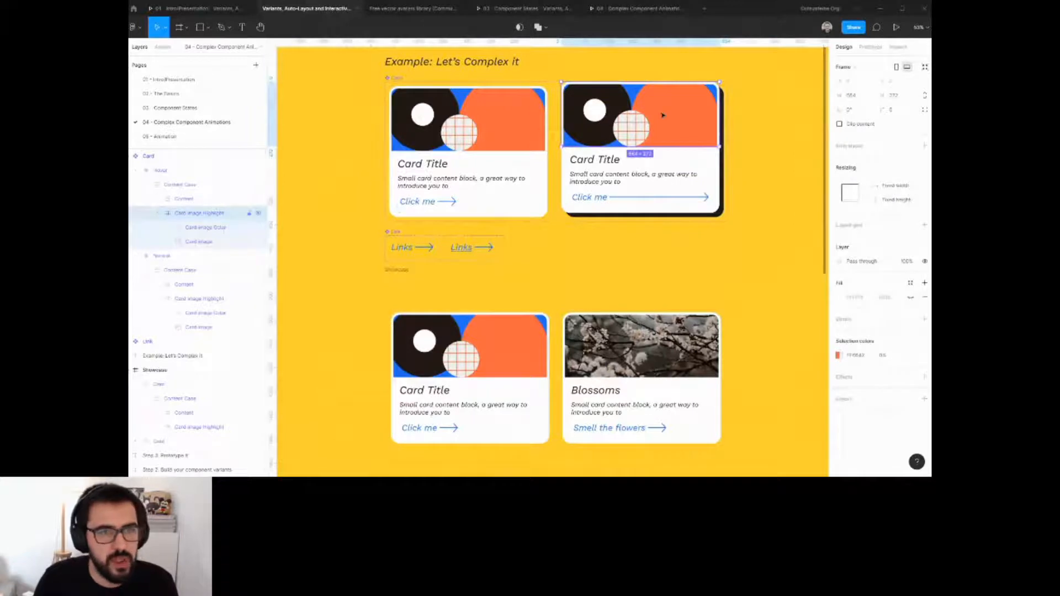
pyautogui.click(218, 227)
pyautogui.click(890, 244)
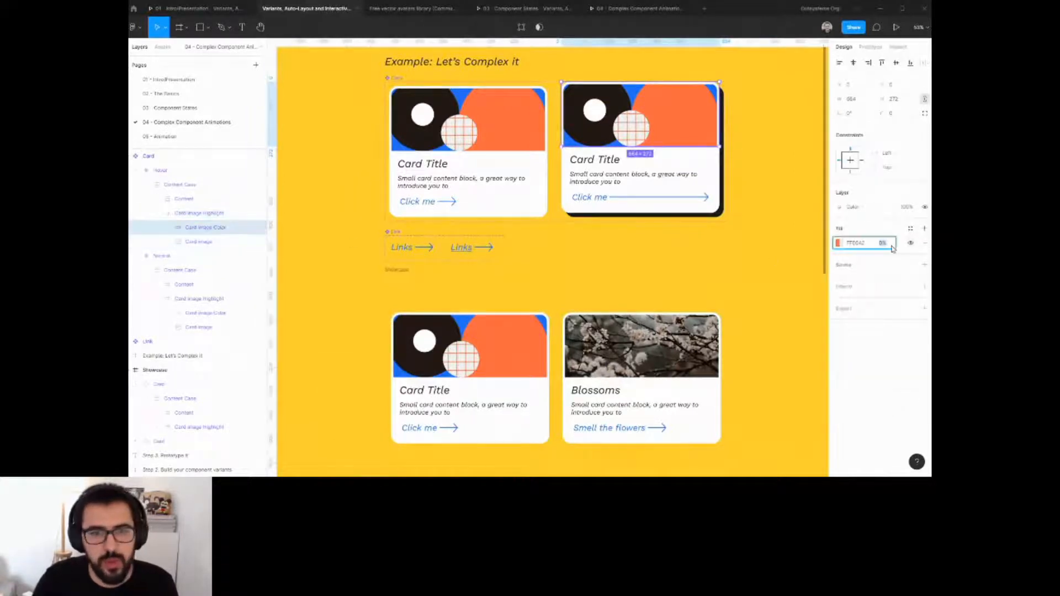
pyautogui.click(760, 264)
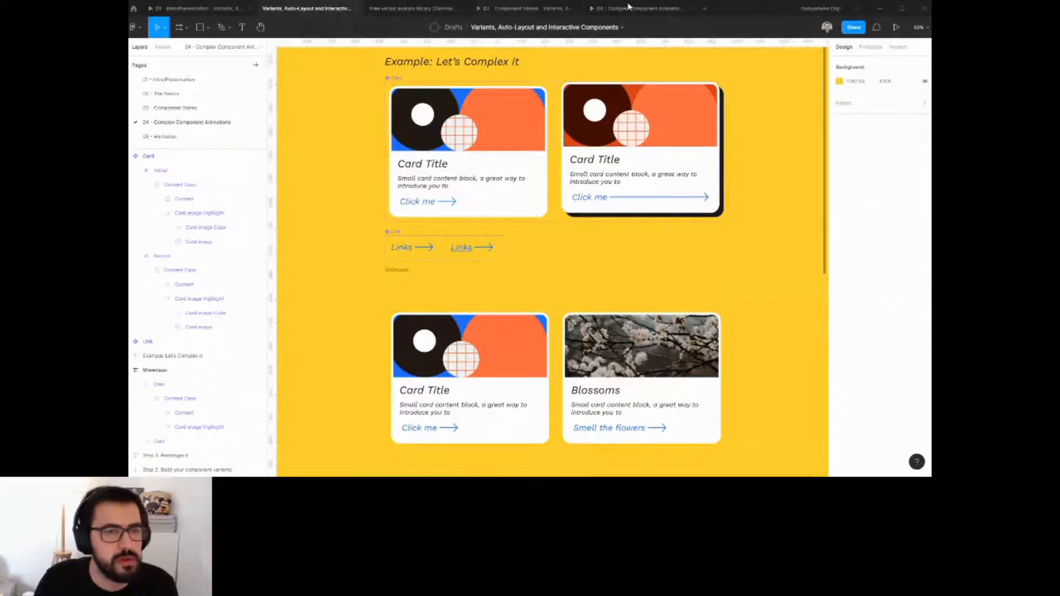
# Test the Blossoms card's hover effect in the prototype presentation and return to the editor.
pyautogui.click(628, 7)
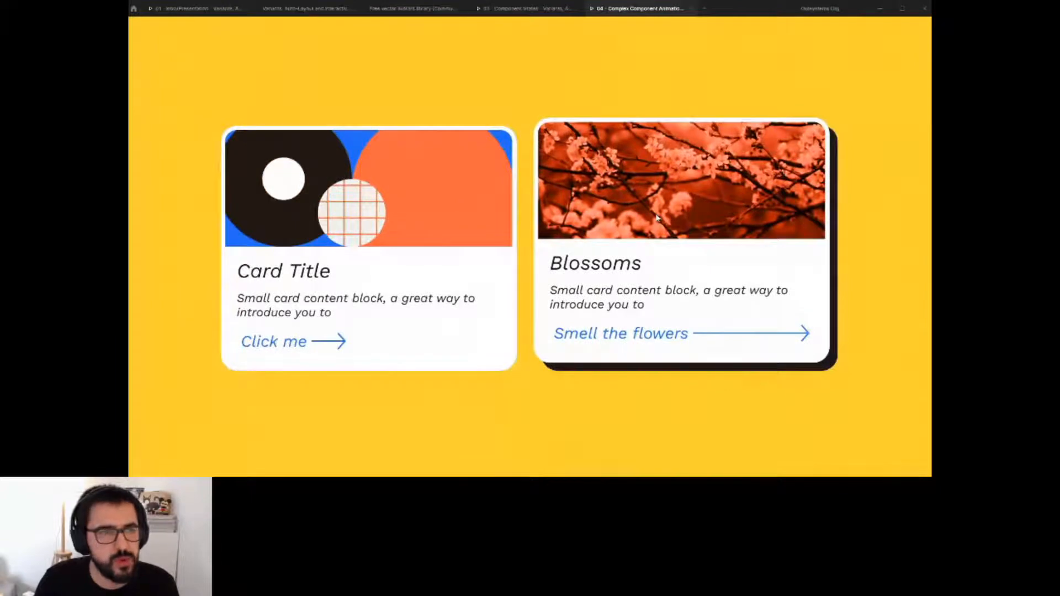
pyautogui.click(411, 8)
pyautogui.click(319, 13)
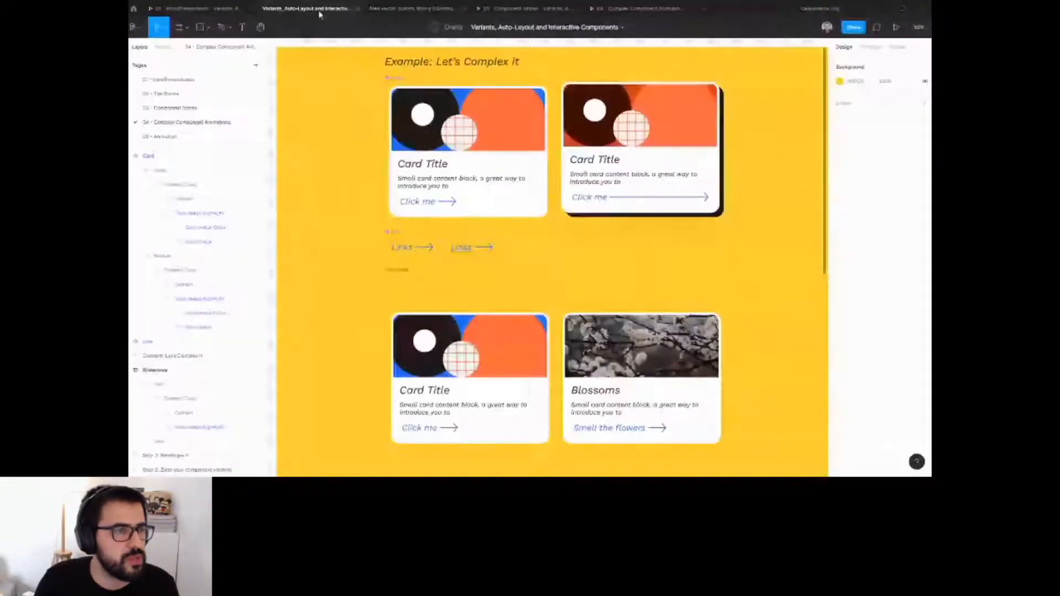
# Compare the link's resizing settings in the Normal and Hover card variants.
pyautogui.doubleClick(429, 202)
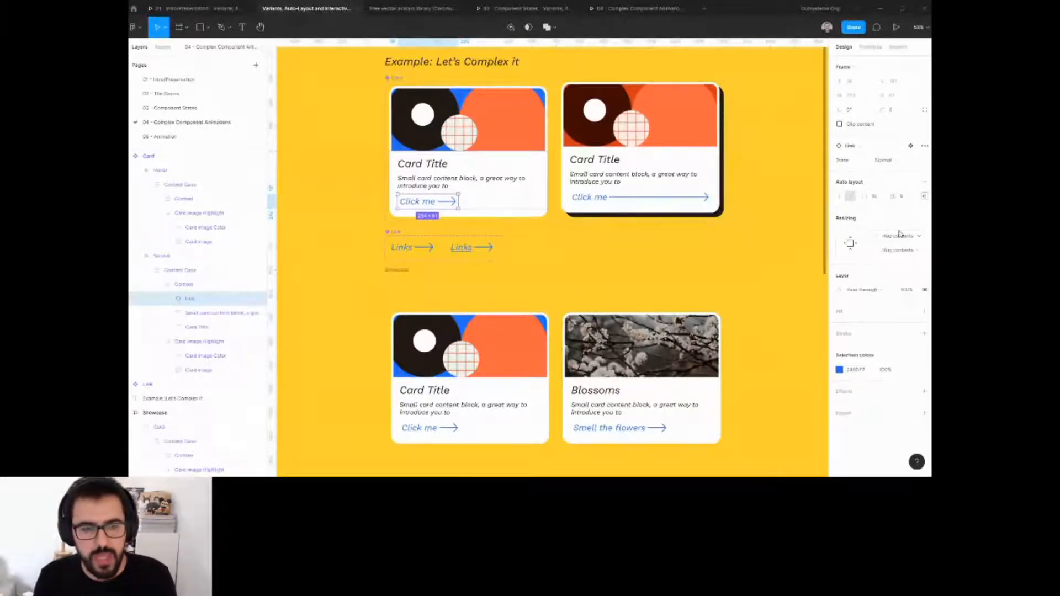
pyautogui.doubleClick(656, 198)
pyautogui.doubleClick(655, 198)
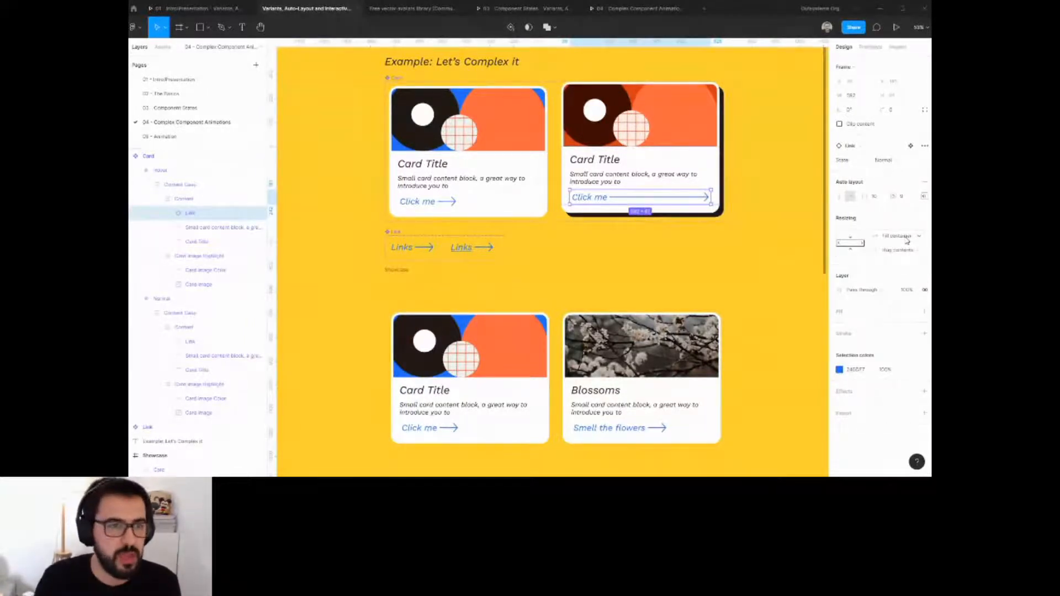
pyautogui.scroll(-2, 557, 325)
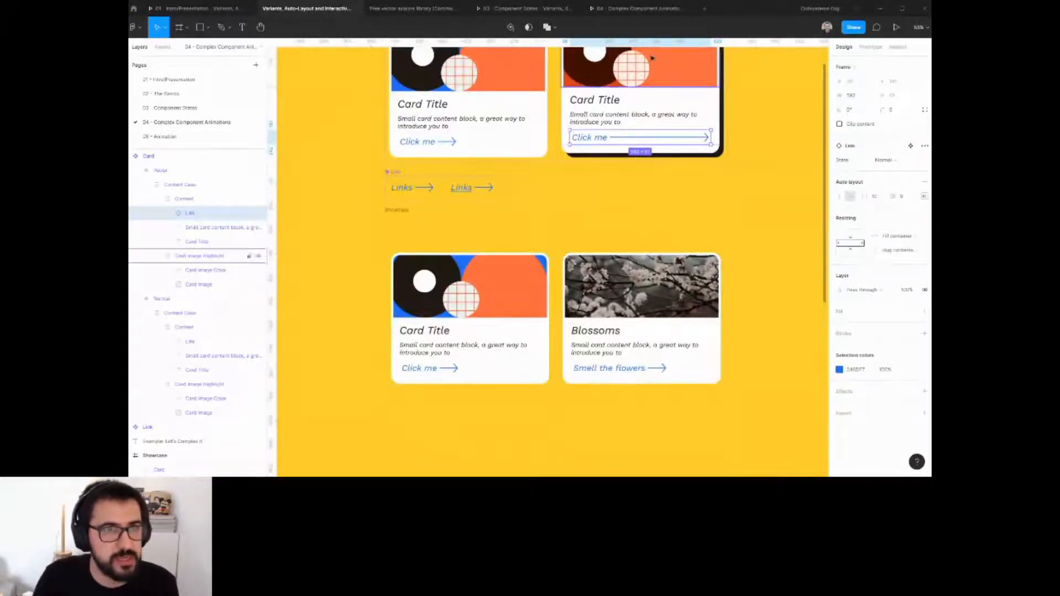
# Review the cards in the prototype presentation and return to the editor.
pyautogui.click(640, 9)
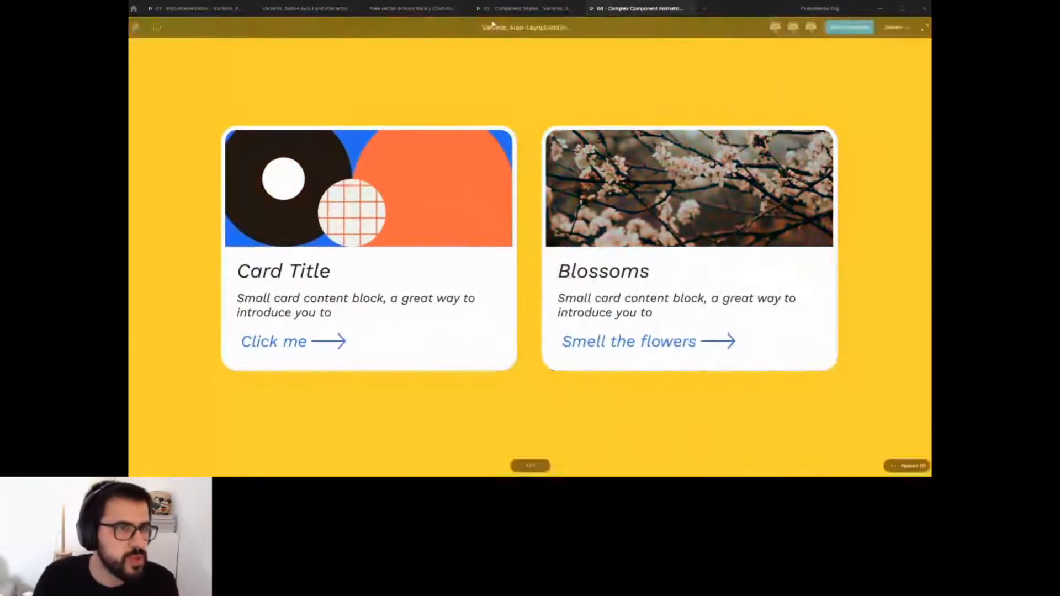
pyautogui.click(323, 16)
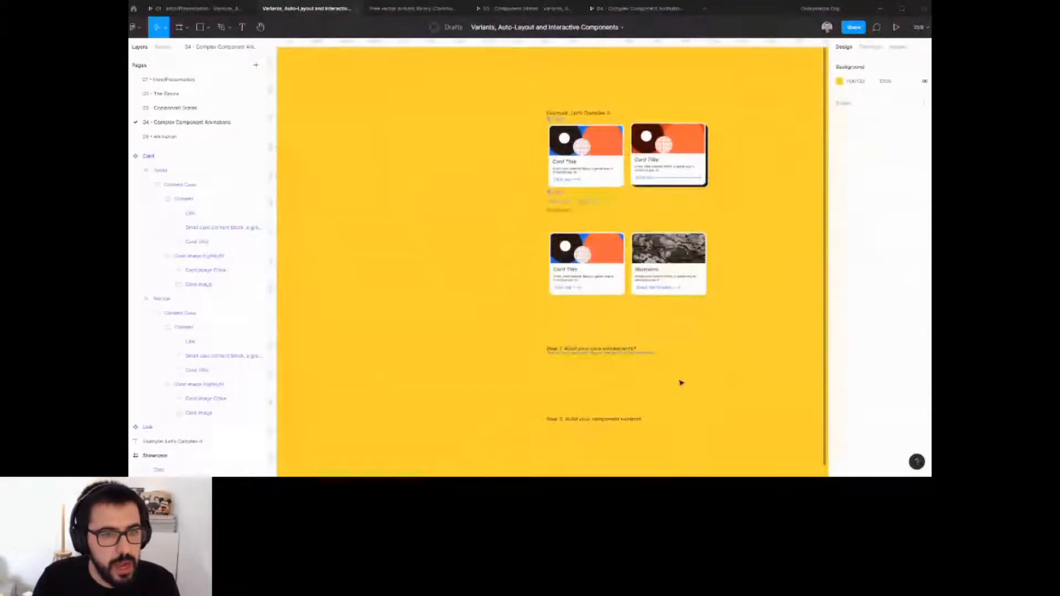
# Examine the card showcase and the Step 1, Step 2 and Step 3 headings below it on the page.
pyautogui.scroll(3, 694, 341)
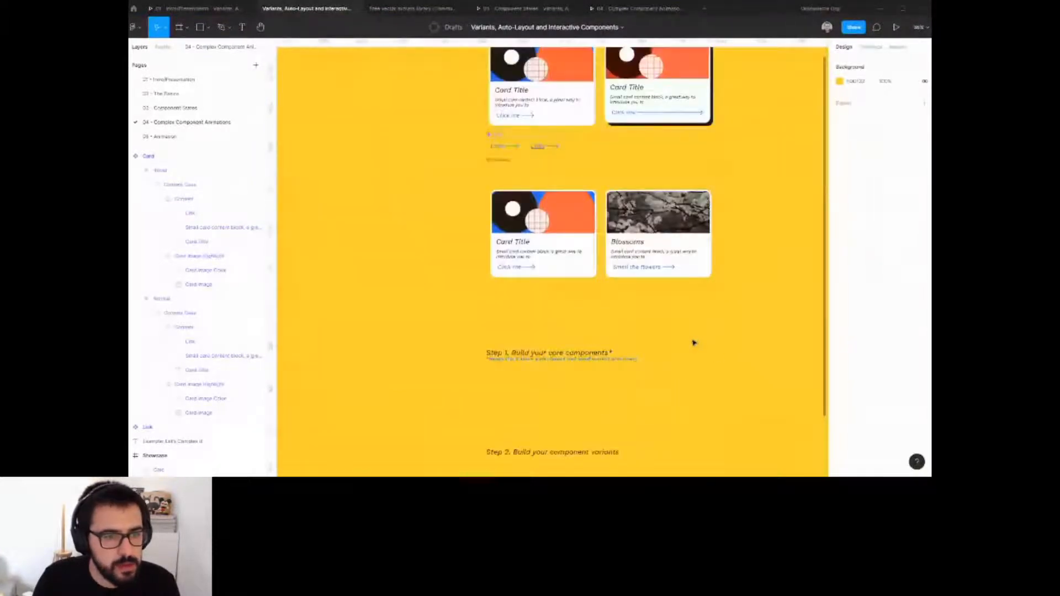
pyautogui.scroll(1, 693, 342)
pyautogui.scroll(-1, 694, 343)
pyautogui.moveTo(632, 247); pyautogui.dragTo(573, 400)
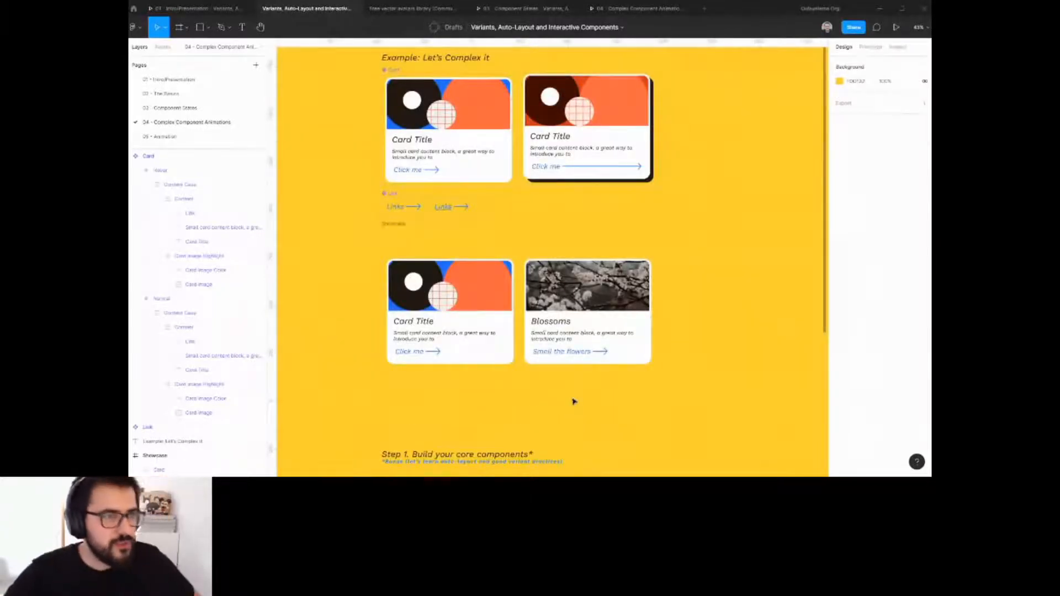
pyautogui.scroll(-2, 613, 367)
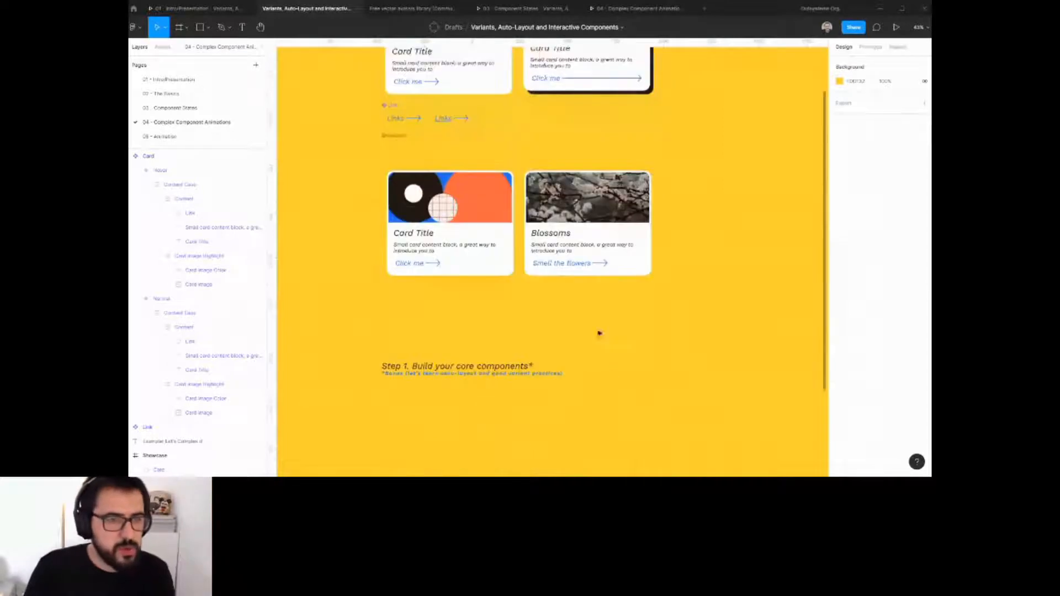
pyautogui.scroll(-1, 578, 306)
pyautogui.hscroll(-1, 578, 306)
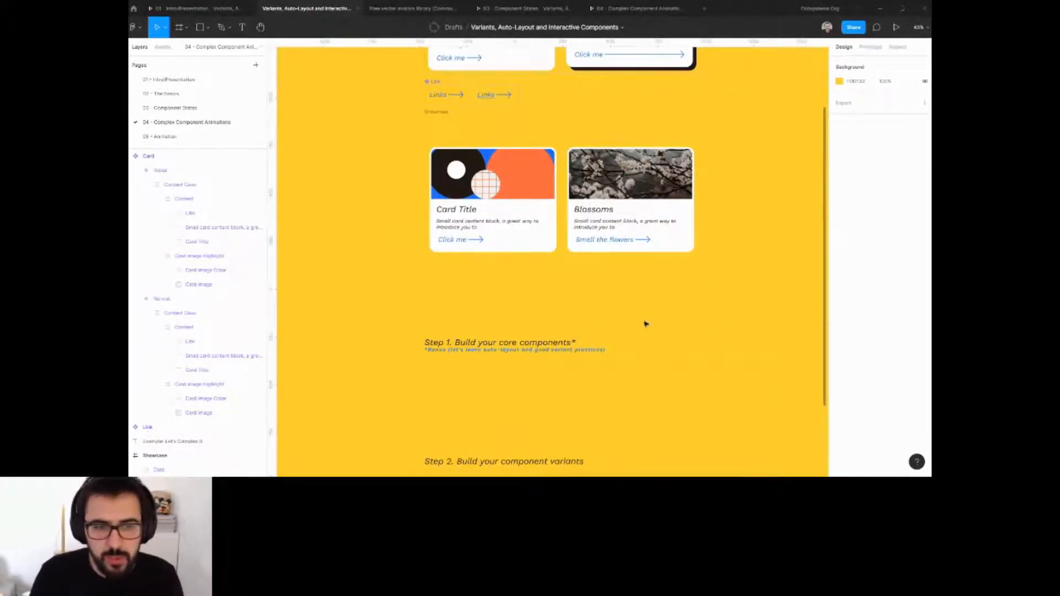
pyautogui.scroll(-3, 646, 323)
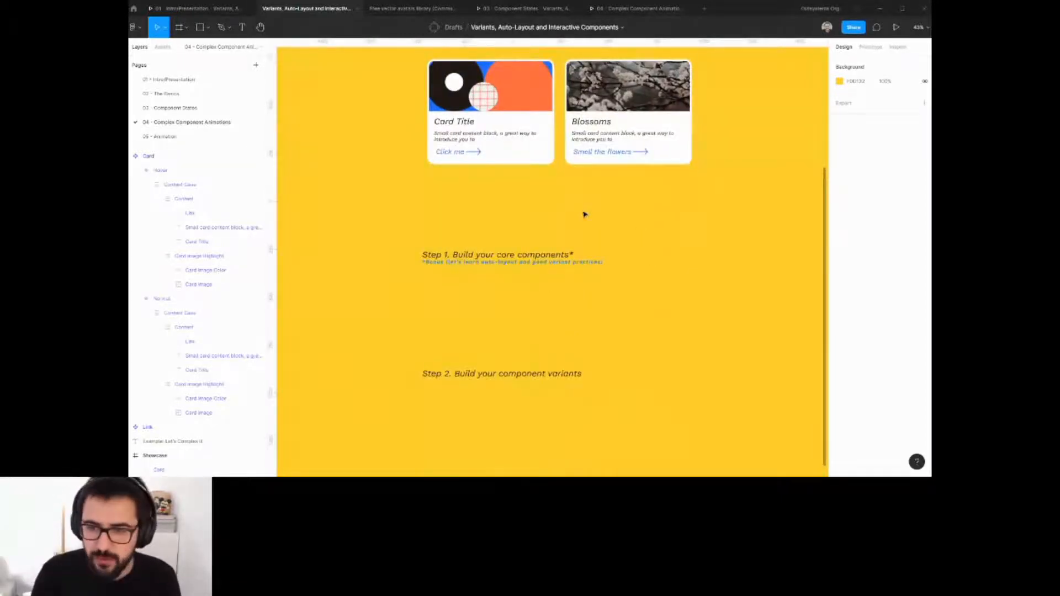
pyautogui.scroll(-1, 585, 293)
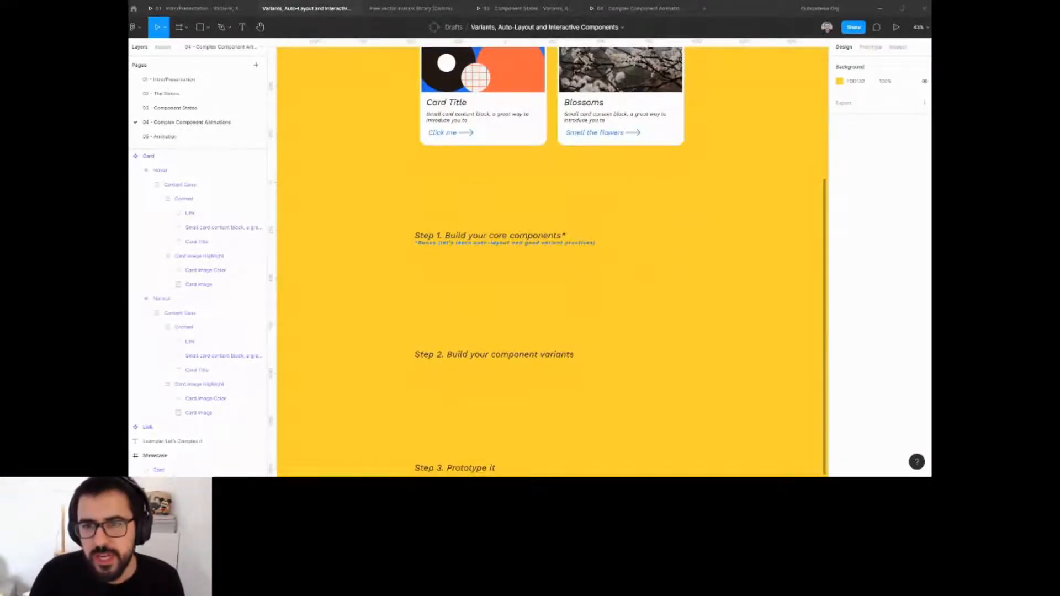
pyautogui.moveTo(567, 222); pyautogui.dragTo(577, 362)
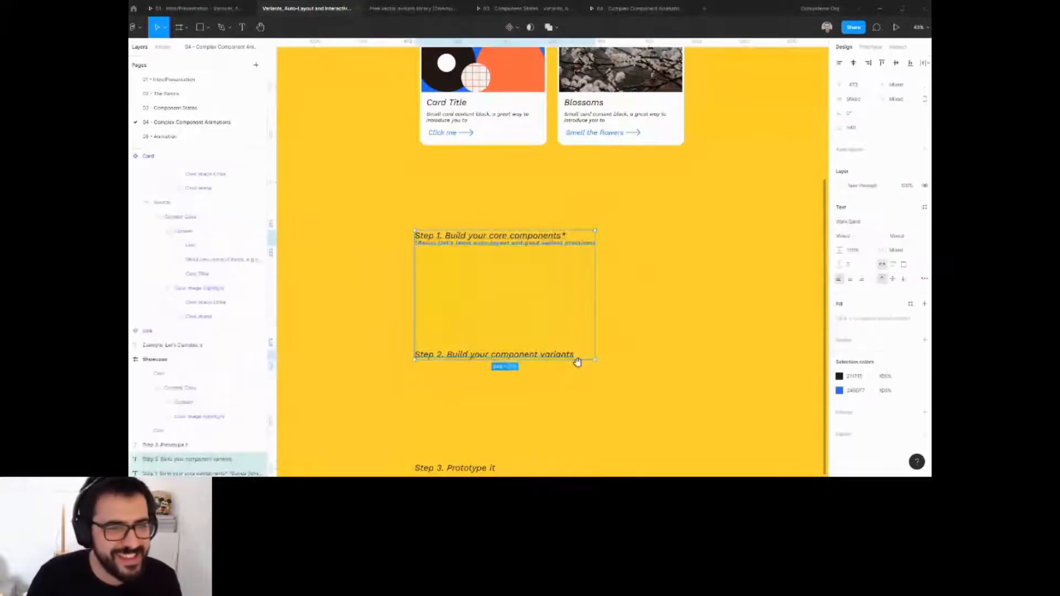
pyautogui.click(648, 301)
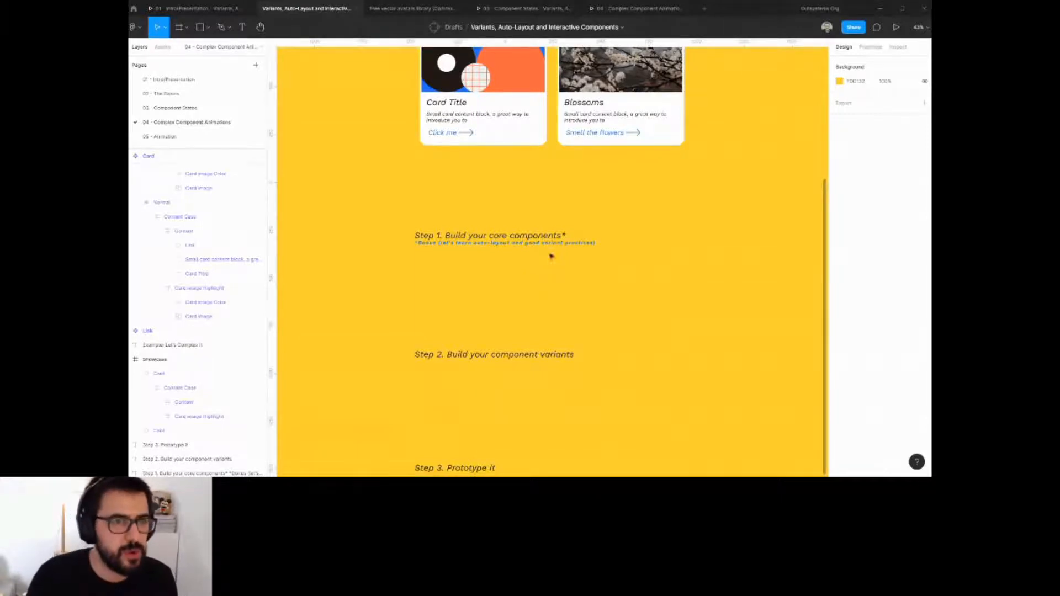
# Look over the prototype presentation tab and the Free Vector Avatar Library tab, then return to the Figma file.
pyautogui.click(621, 9)
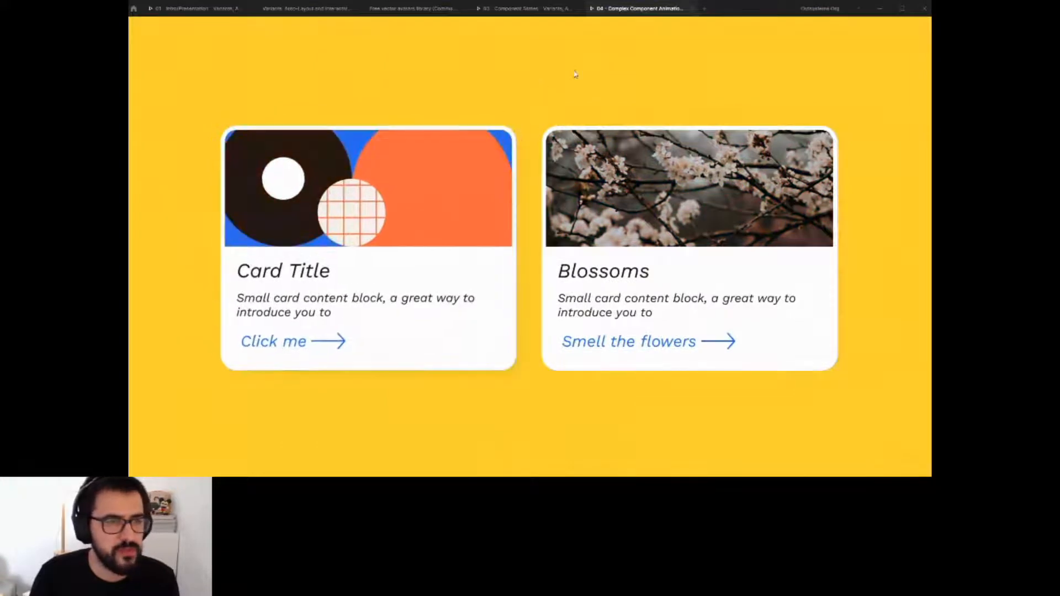
pyautogui.click(691, 9)
pyautogui.click(578, 9)
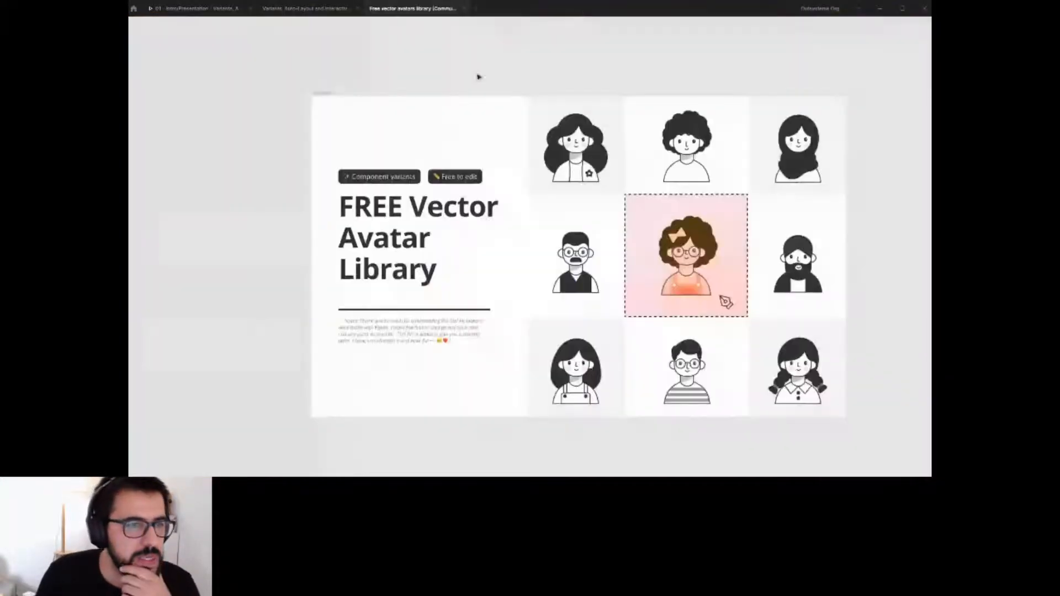
pyautogui.click(305, 8)
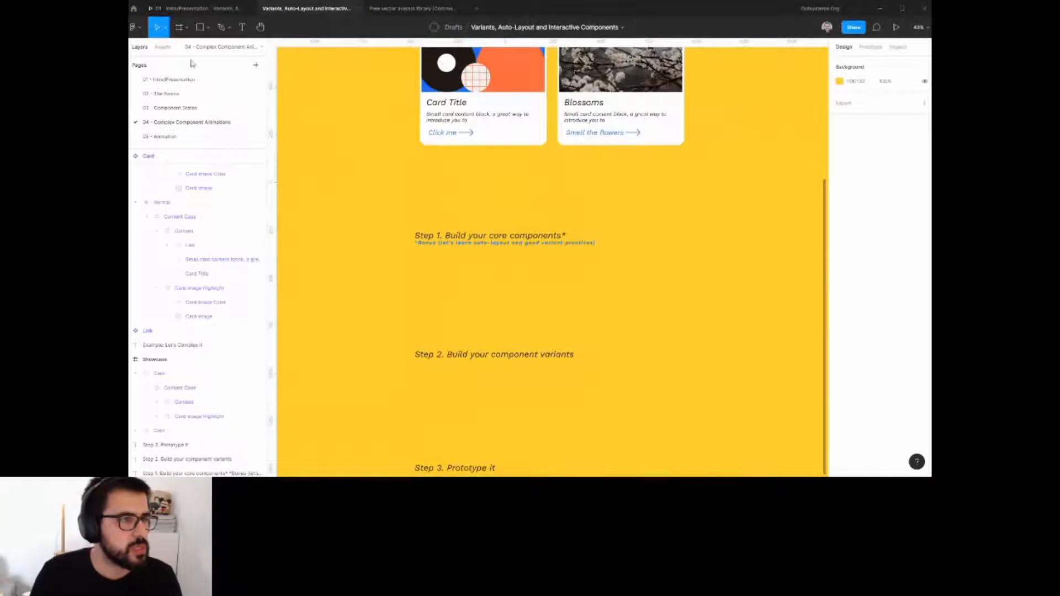
# Pick the Text tool to add text beneath the Step 1 heading.
pyautogui.click(242, 27)
pyautogui.scroll(5, 440, 291)
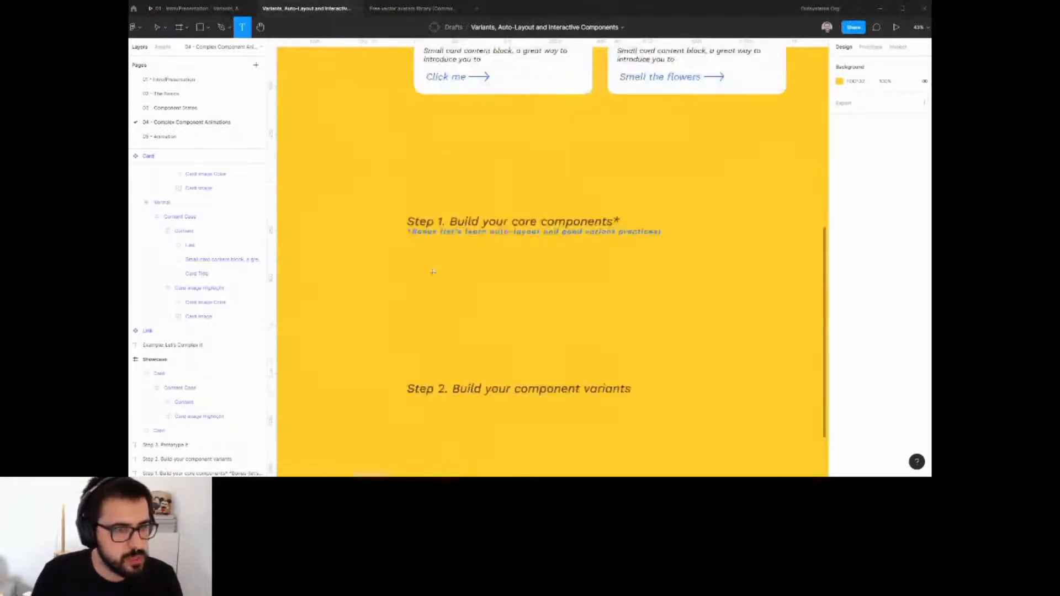
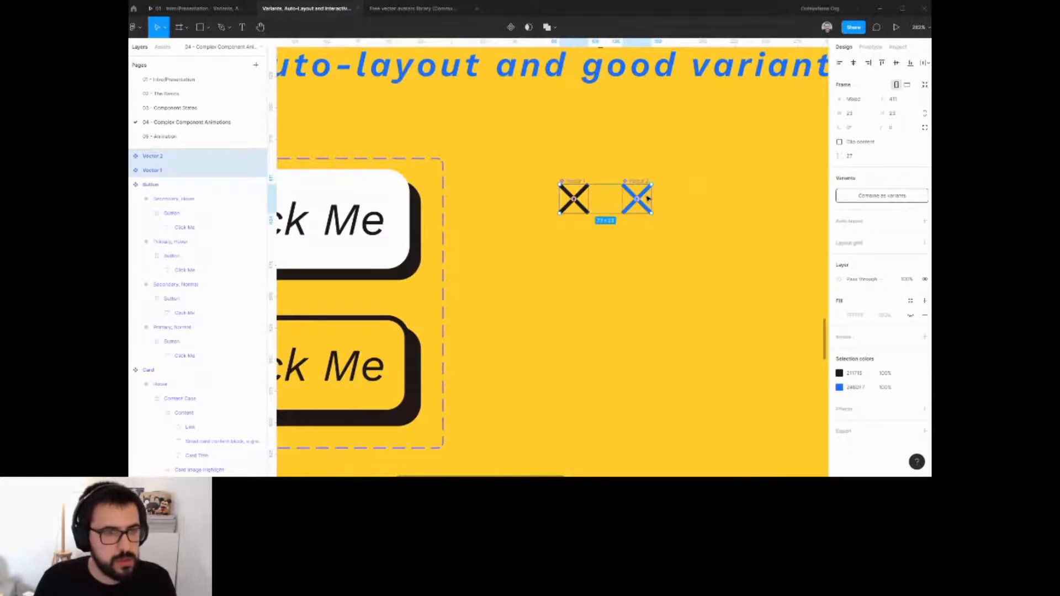
# Rename both selected X vector layers to Close and combine them as variants.
pyautogui.hotkey('ctrl', 'r')
pyautogui.write('Clo')
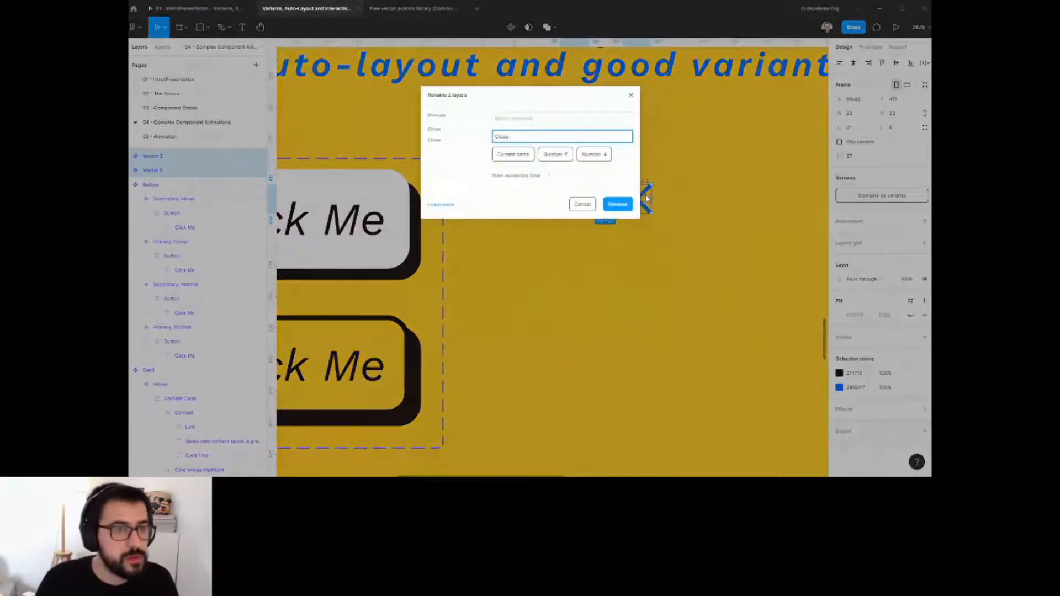
pyautogui.write('se')
pyautogui.press('Return')
pyautogui.click(881, 196)
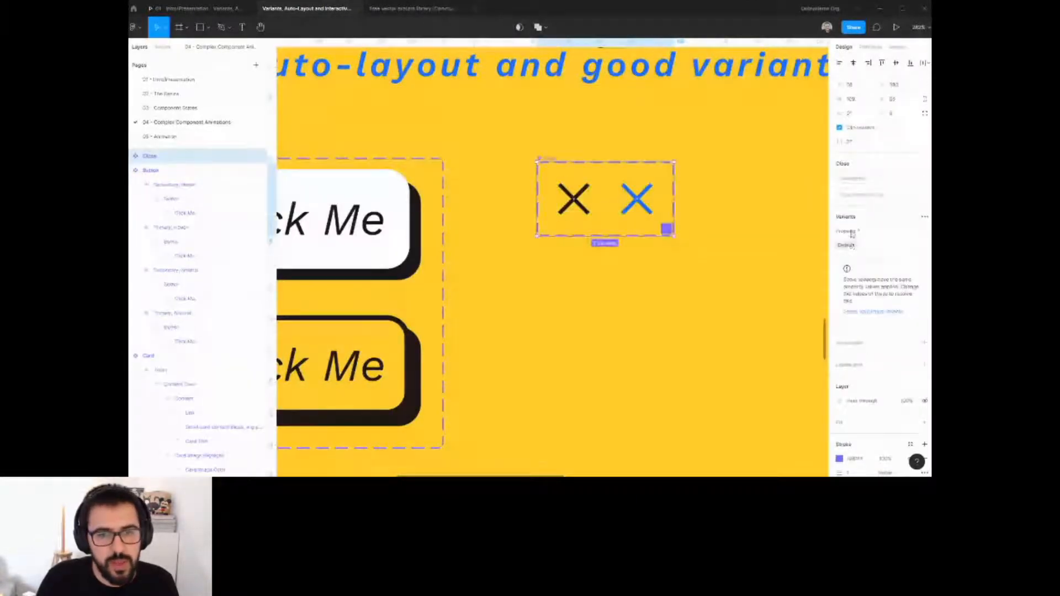
# Name the Close component's variant property Hover and give it the value On.
pyautogui.click(851, 232)
pyautogui.doubleClick(852, 232)
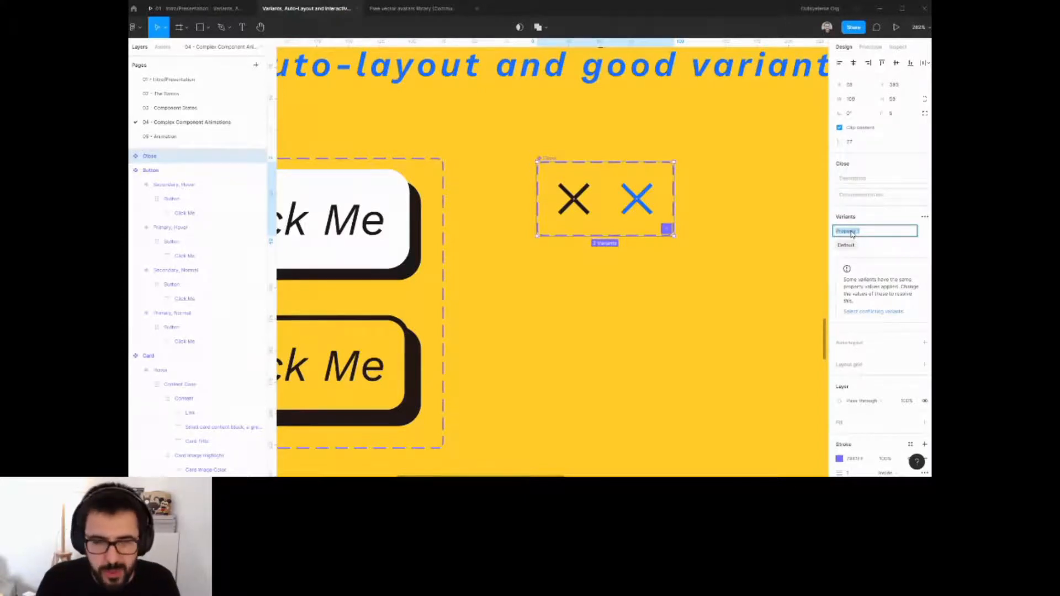
pyautogui.write('S')
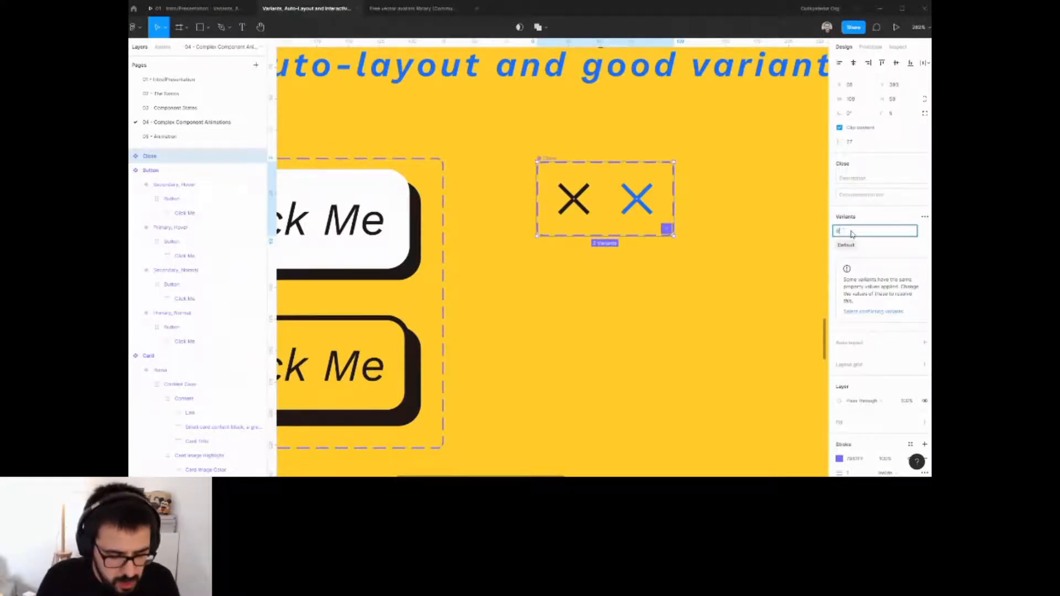
pyautogui.write('tate')
pyautogui.click(845, 246)
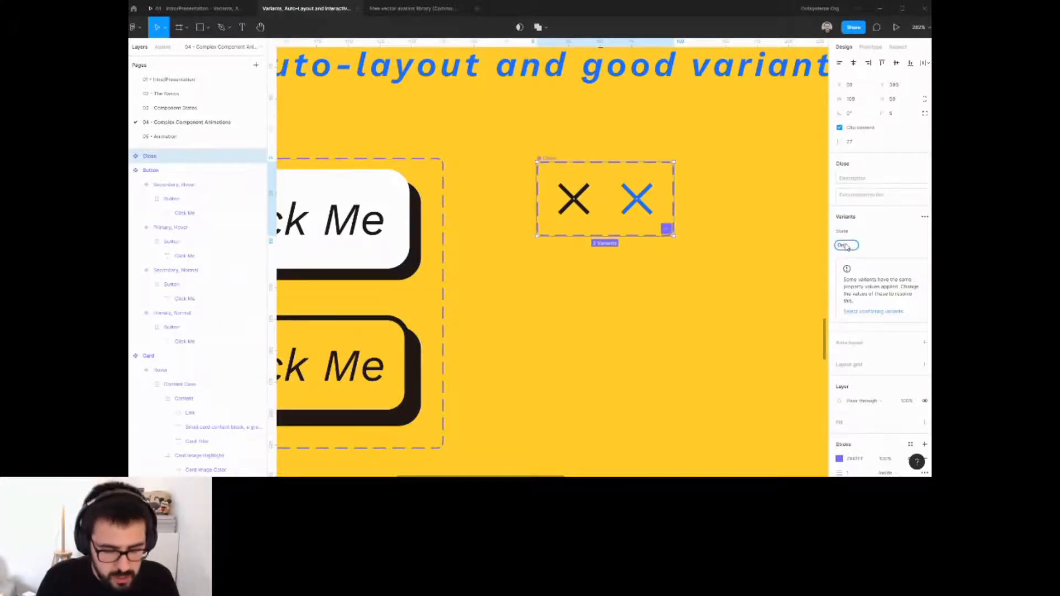
pyautogui.write('On')
pyautogui.press('Return')
pyautogui.click(845, 231)
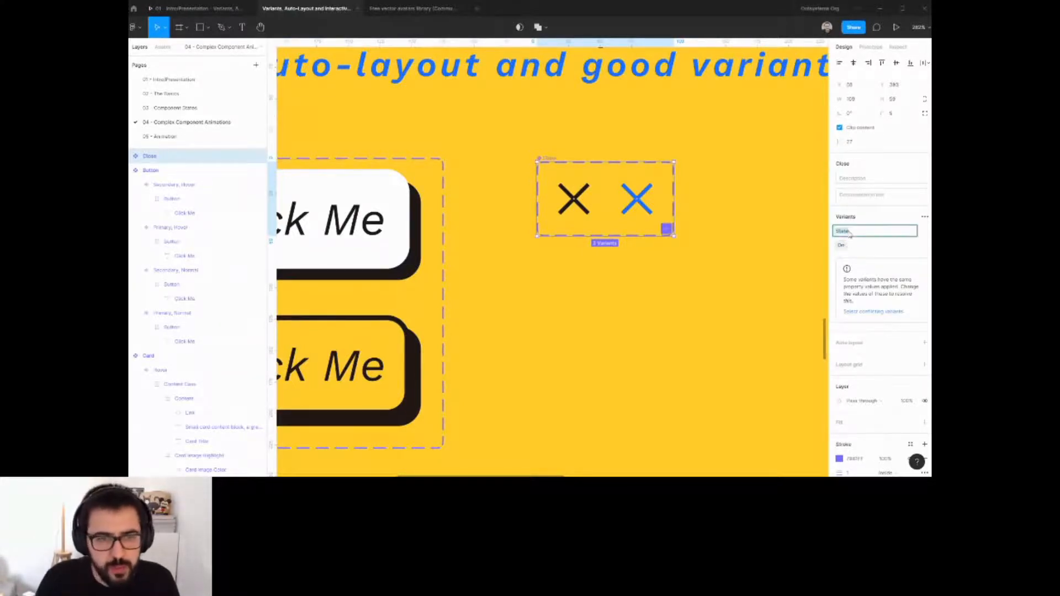
pyautogui.write('Hover')
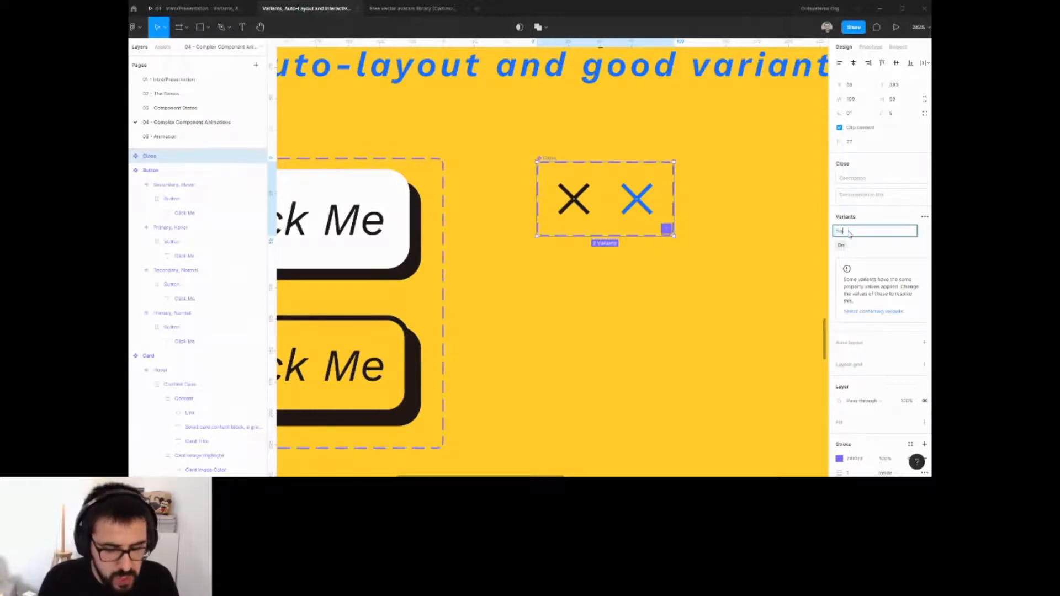
pyautogui.press('Return')
# Set the black X variant's Hover value to Off.
pyautogui.click(638, 214)
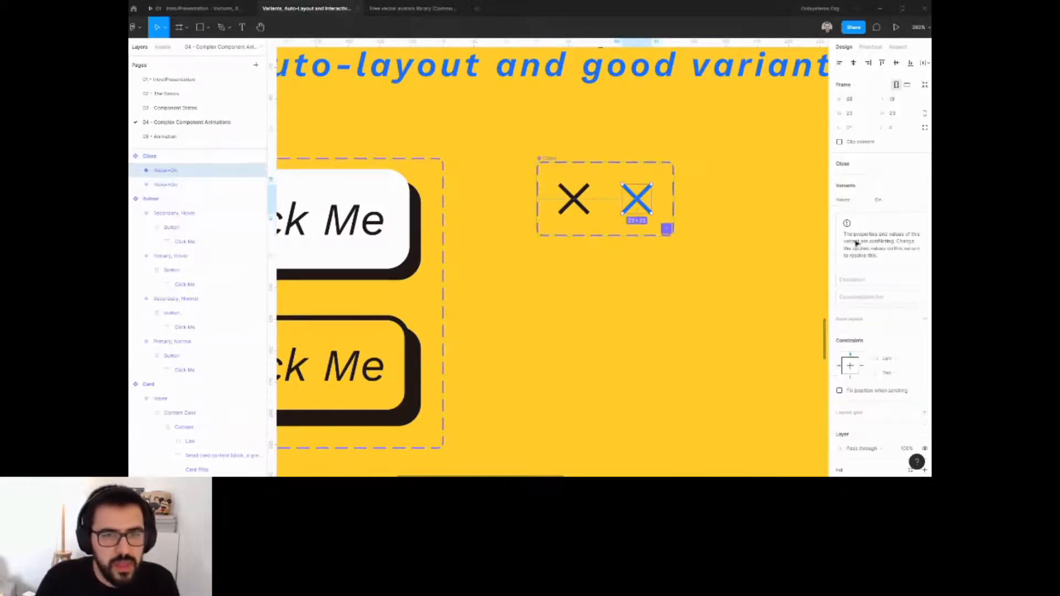
pyautogui.press('Tab')
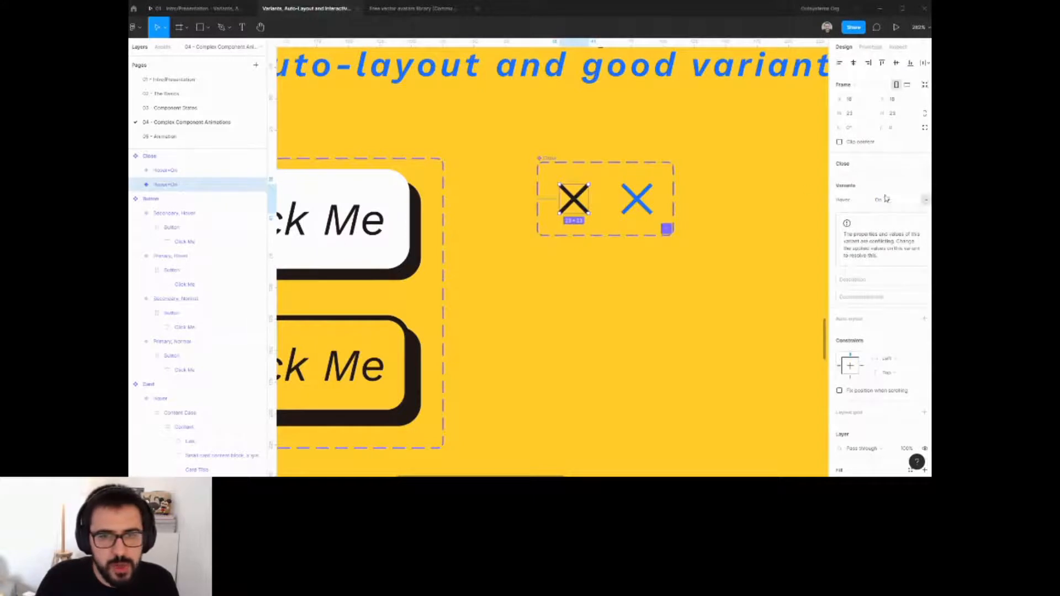
pyautogui.click(894, 203)
pyautogui.write('Off')
pyautogui.press('Return')
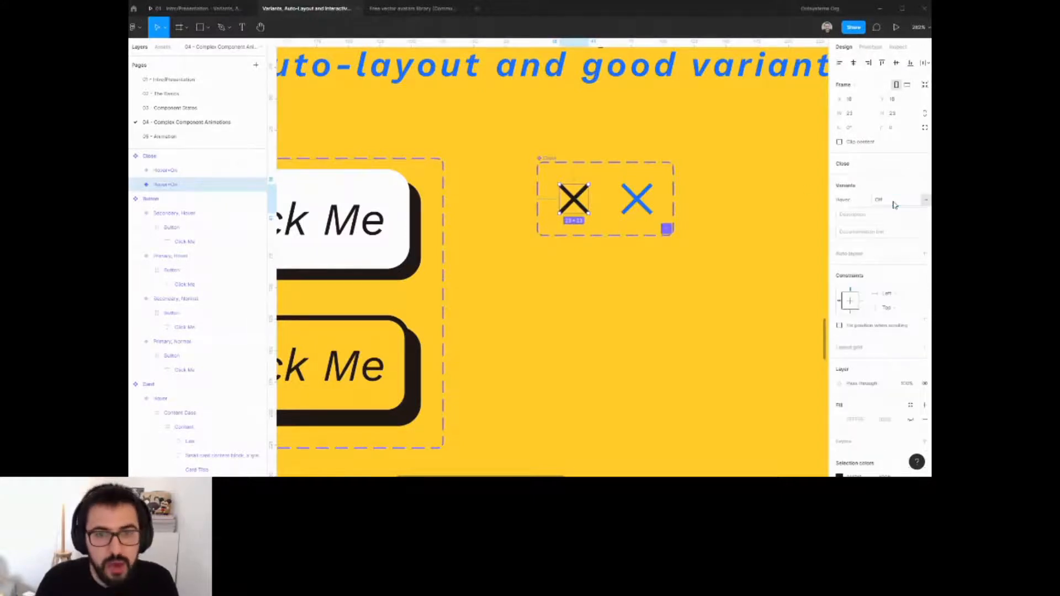
# Drag out an instance of the Close component, toggle its Hover property, then delete the instance.
pyautogui.click(731, 279)
pyautogui.moveTo(574, 199); pyautogui.dragTo(791, 216)
pyautogui.click(880, 177)
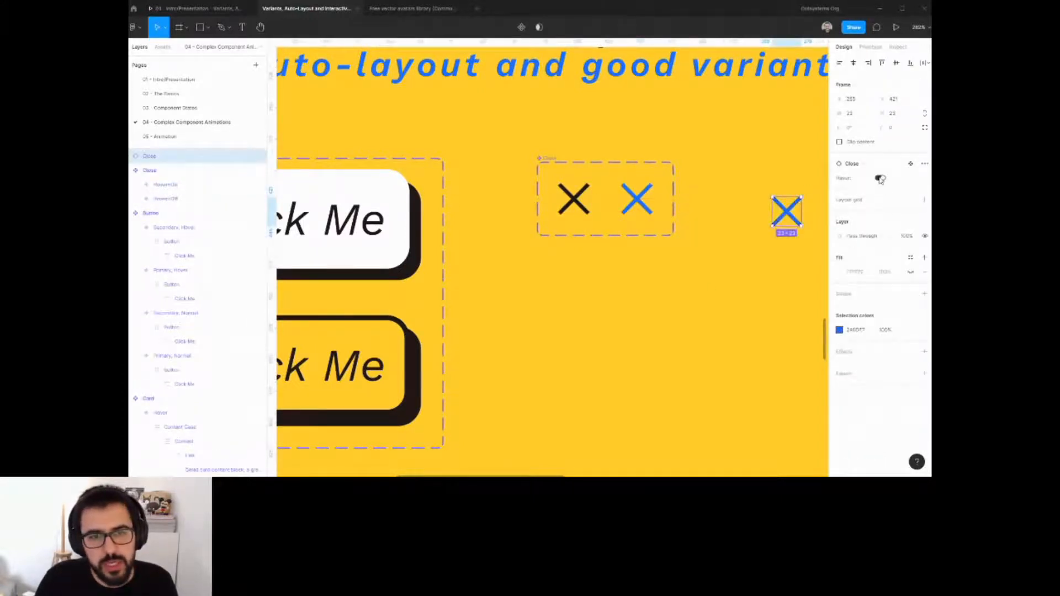
pyautogui.click(880, 178)
pyautogui.click(880, 178)
pyautogui.click(880, 178)
pyautogui.click(880, 178)
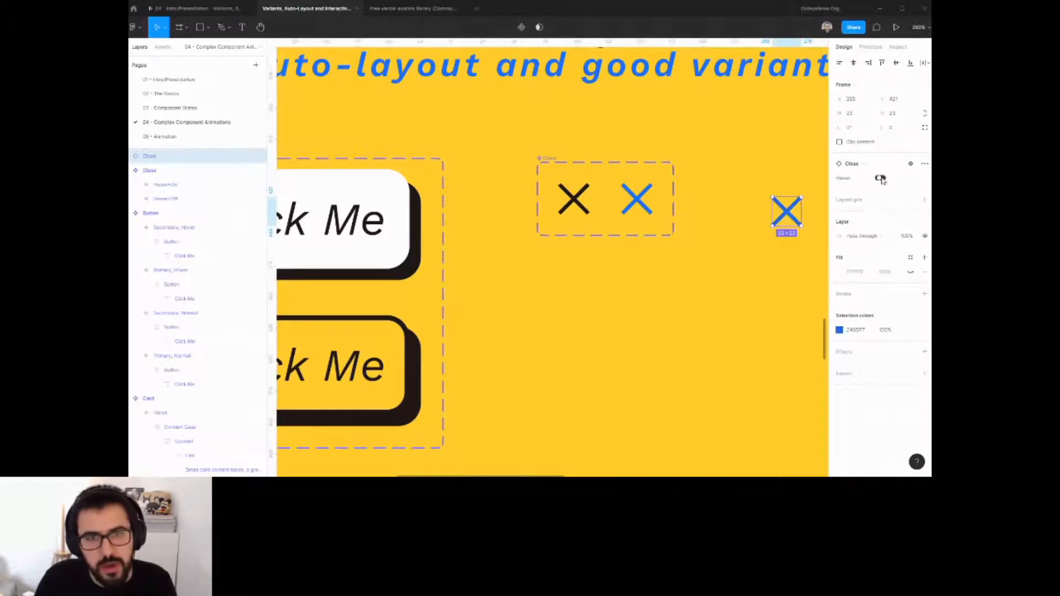
pyautogui.click(879, 178)
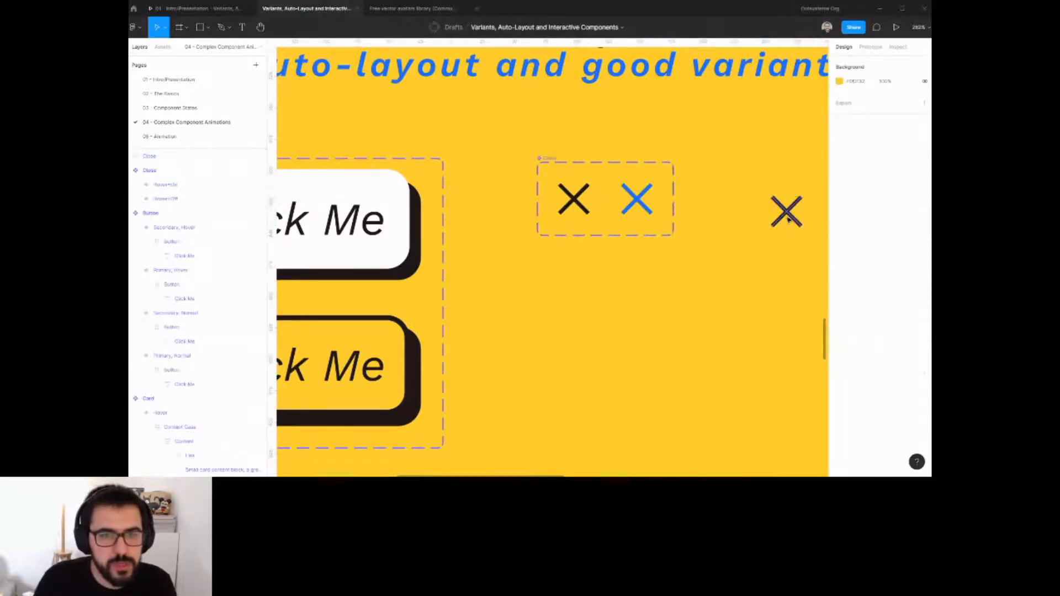
pyautogui.scroll(-3, 786, 214)
pyautogui.press('Delete')
# Connect the Hover=Off variant to the Hover=On variant with a While hovering prototype interaction.
pyautogui.click(871, 46)
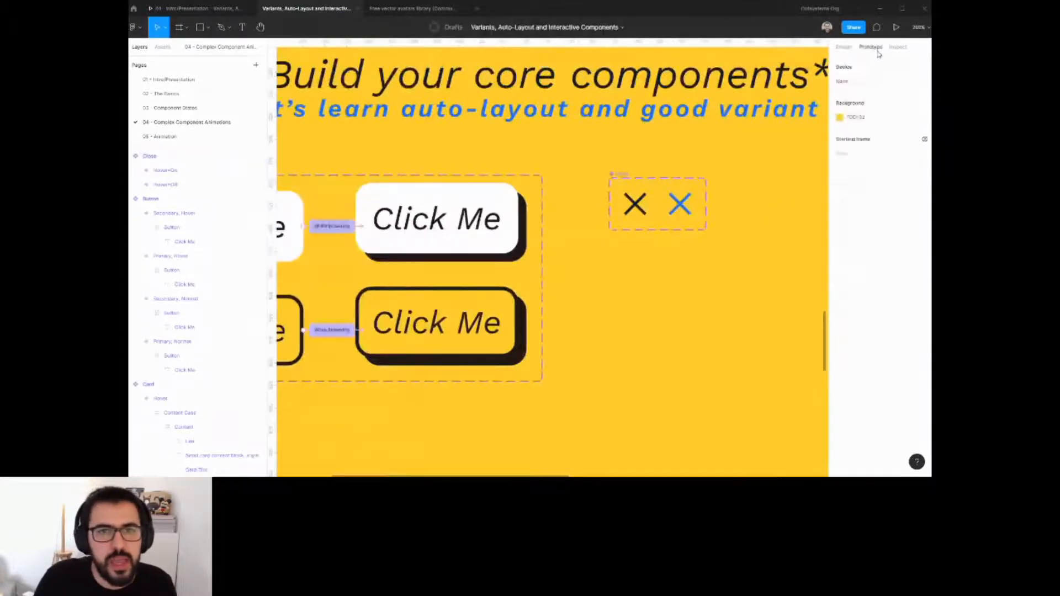
pyautogui.click(635, 204)
pyautogui.moveTo(646, 204); pyautogui.dragTo(680, 204)
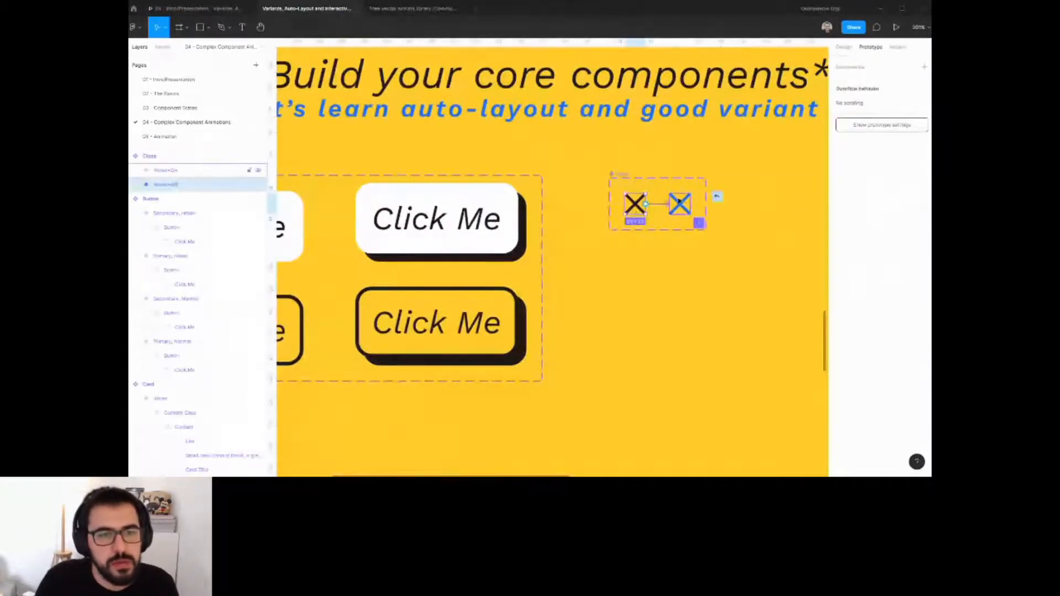
pyautogui.click(749, 106)
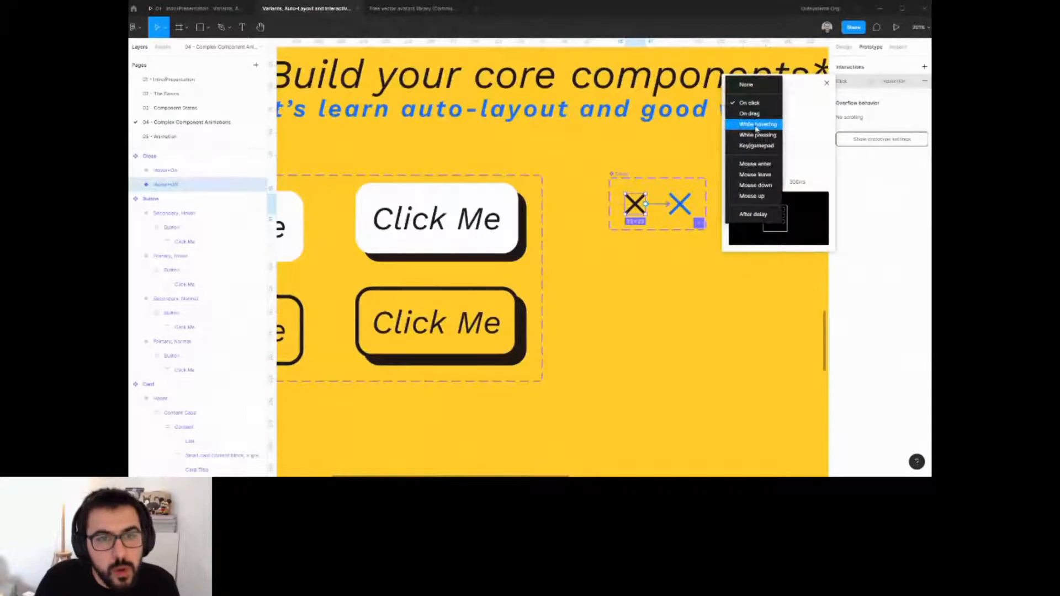
pyautogui.click(757, 125)
pyautogui.click(675, 235)
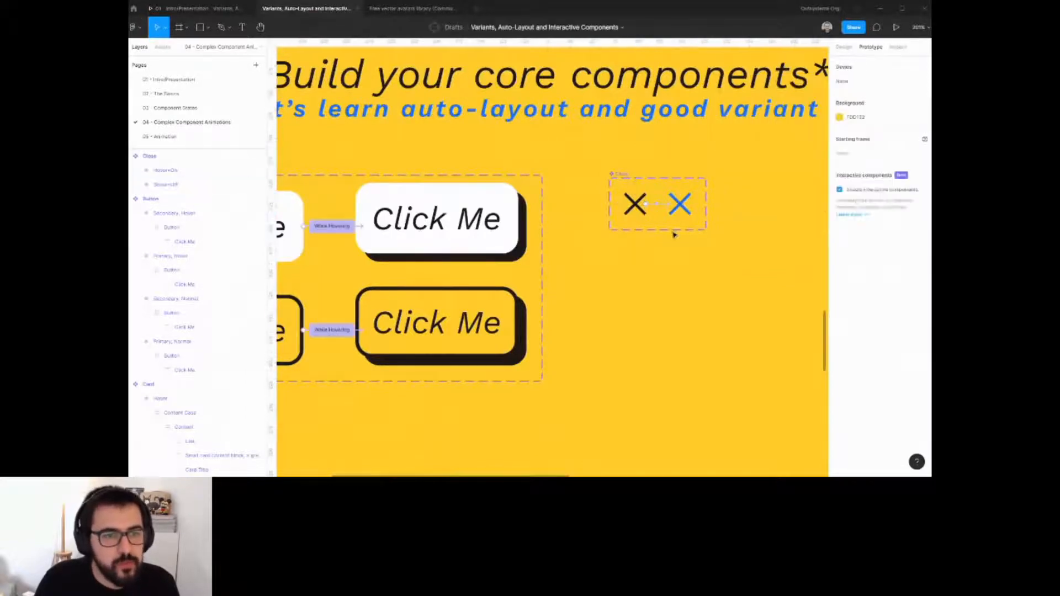
# Move the Step 2 and Step 3 headings up closer to the Step 1 buttons.
pyautogui.scroll(-5, 684, 243)
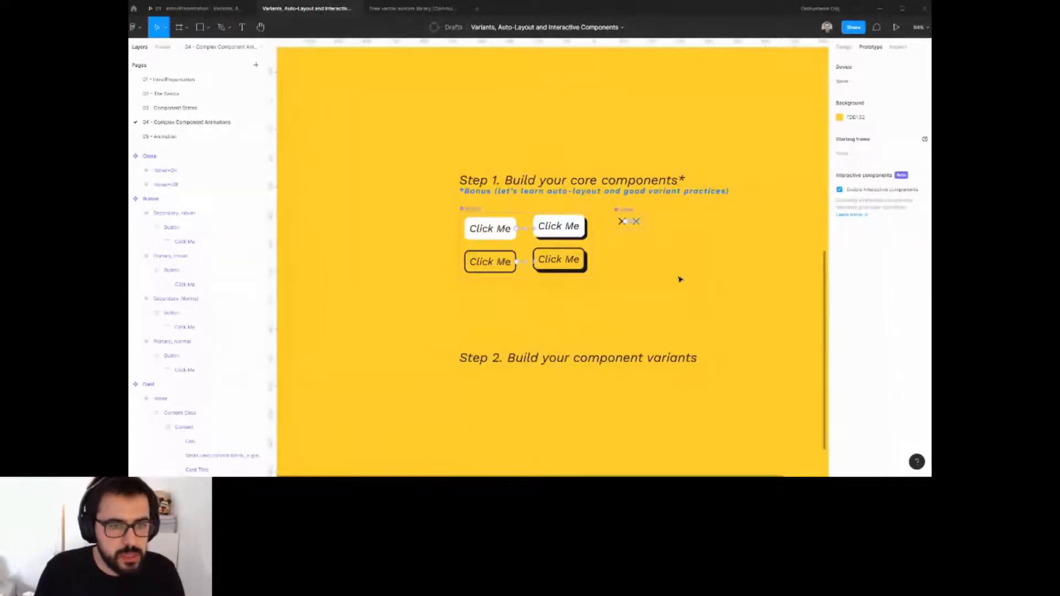
pyautogui.scroll(-2, 655, 236)
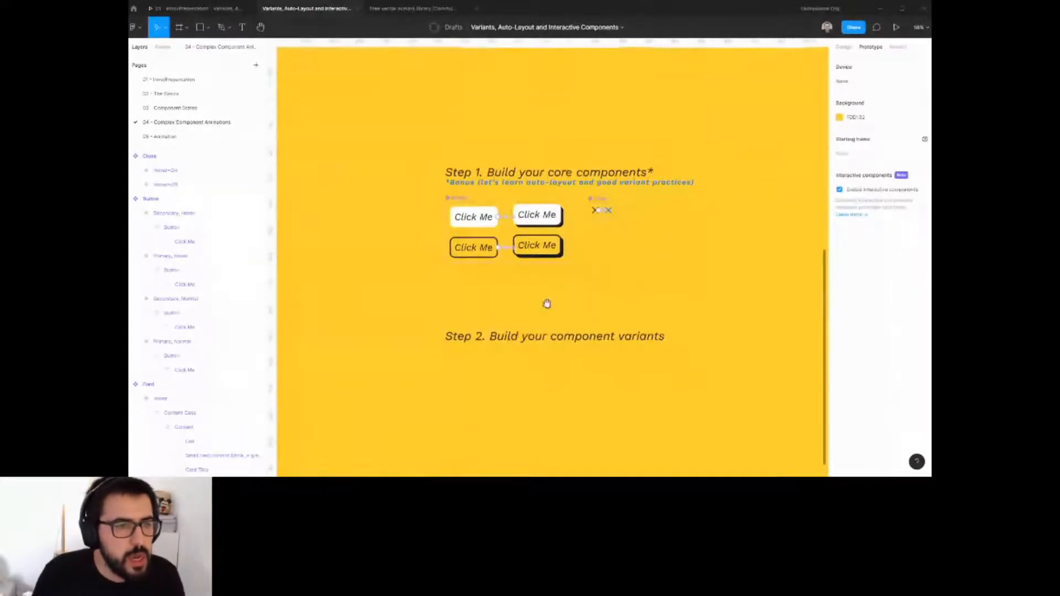
pyautogui.scroll(-1, 546, 304)
pyautogui.moveTo(525, 327); pyautogui.dragTo(525, 274)
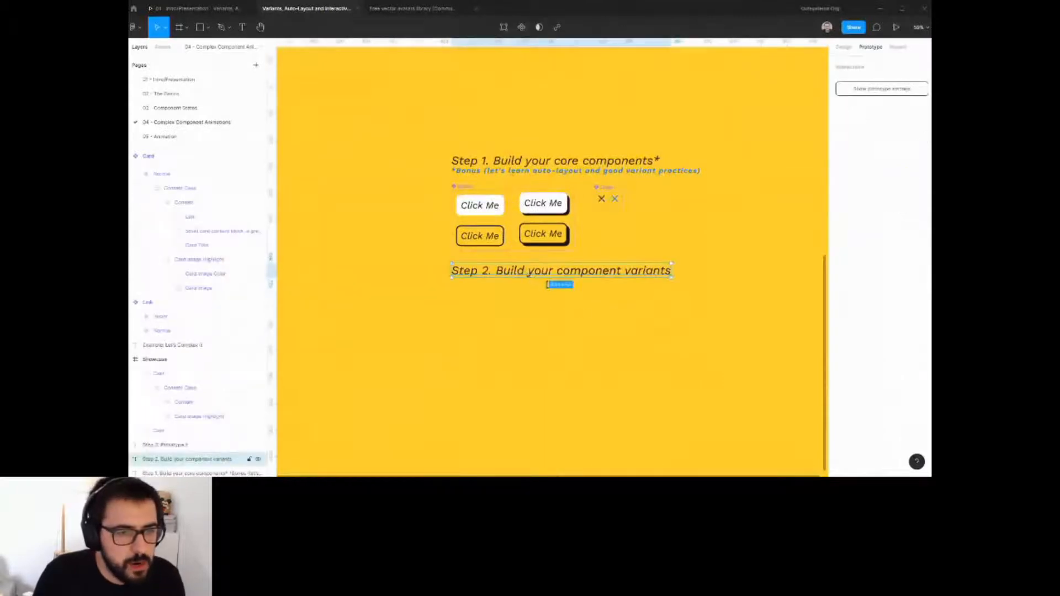
pyautogui.scroll(-1, 525, 276)
pyautogui.click(525, 449)
pyautogui.moveTo(524, 448); pyautogui.dragTo(529, 267)
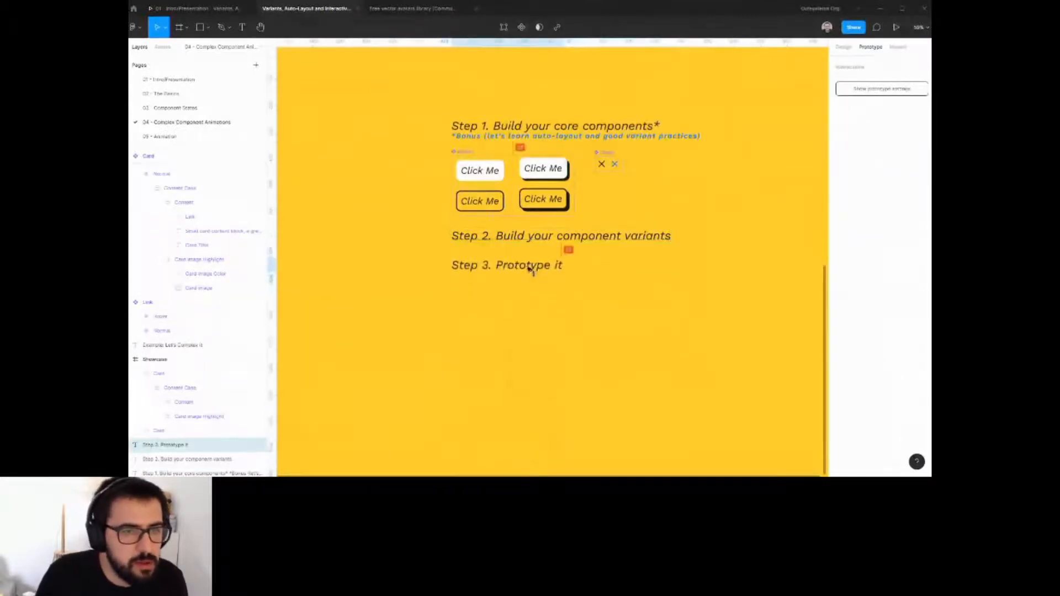
pyautogui.press('Escape')
pyautogui.hscroll(-2, 615, 279)
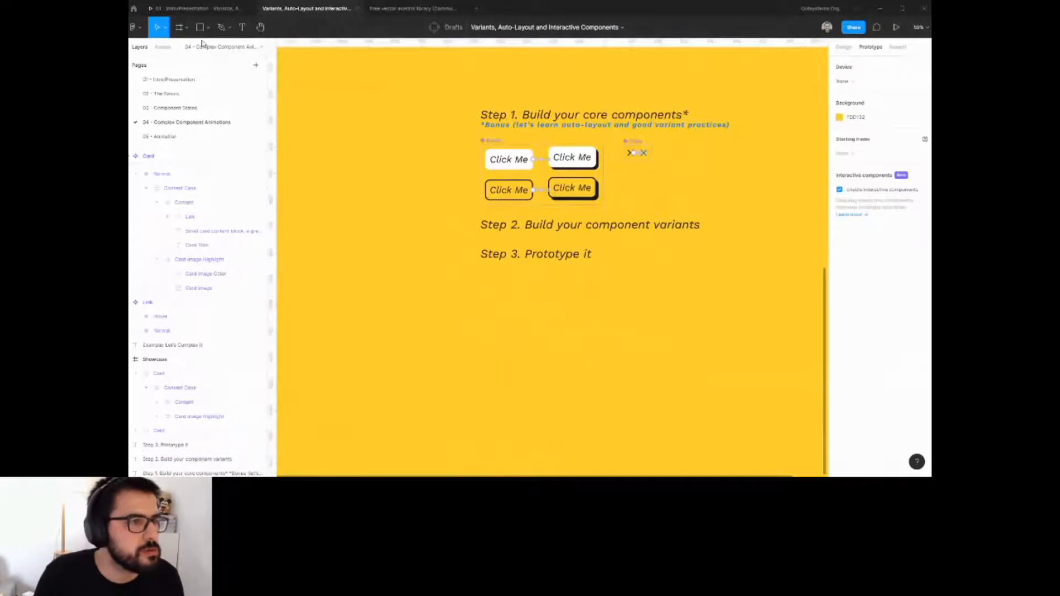
# Draw a frame below the Step 3 heading and resize it to the Desktop 1440 × 1024 preset.
pyautogui.press('f')
pyautogui.scroll(-1, 546, 310)
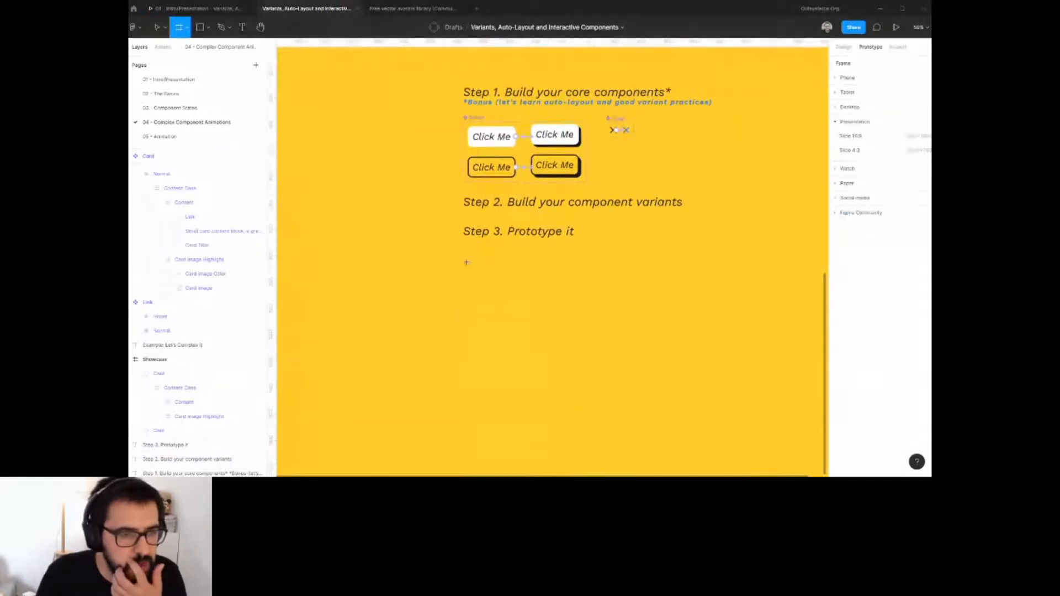
pyautogui.moveTo(467, 262); pyautogui.dragTo(687, 392)
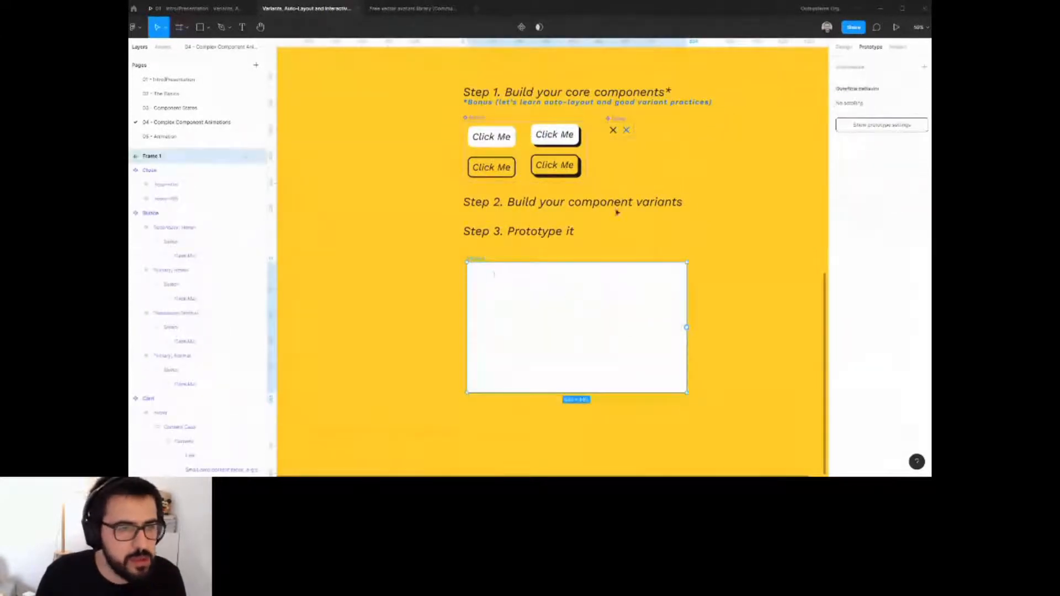
pyautogui.click(844, 47)
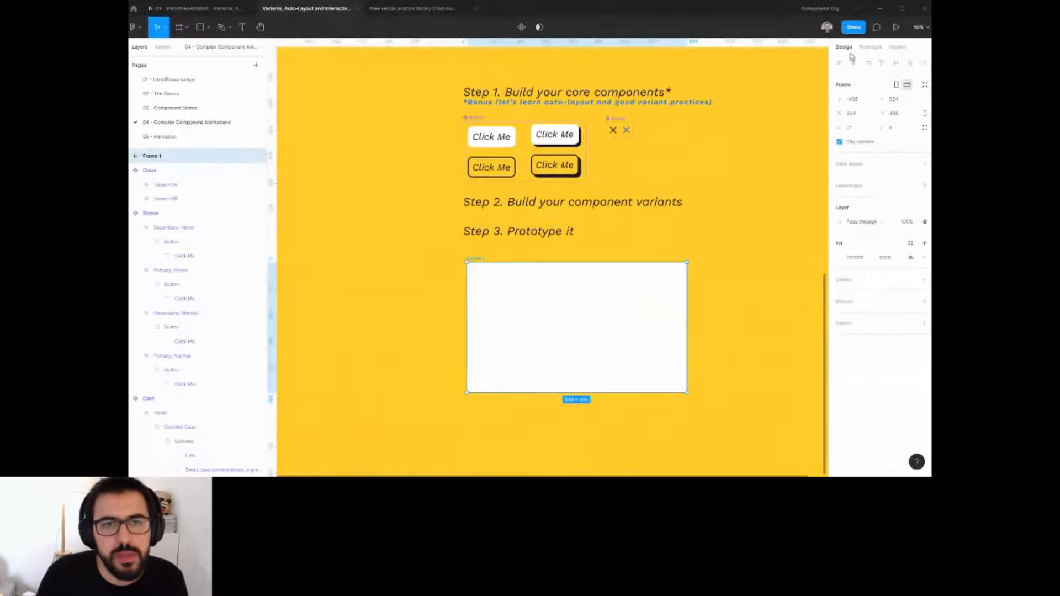
pyautogui.click(855, 113)
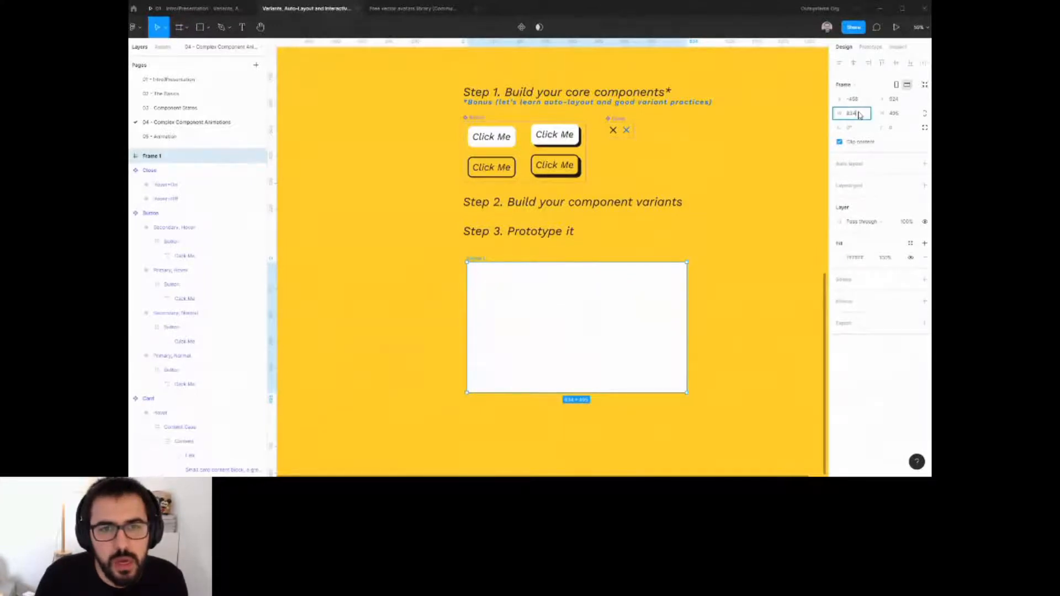
pyautogui.click(850, 84)
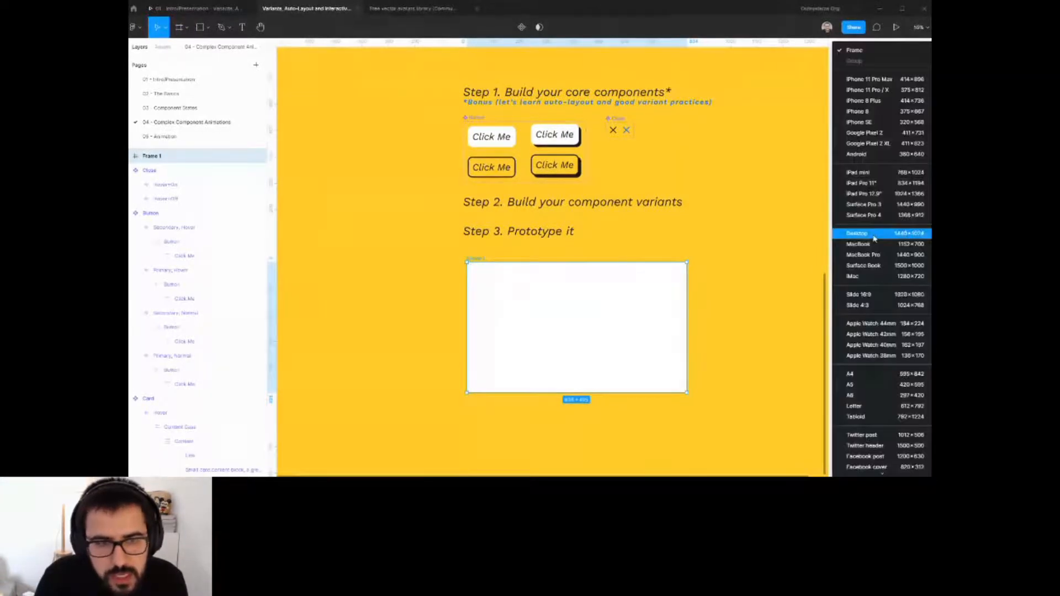
pyautogui.click(874, 238)
# Set the frame's fill to the yellow canvas background color using the eyedropper.
pyautogui.scroll(-3, 686, 255)
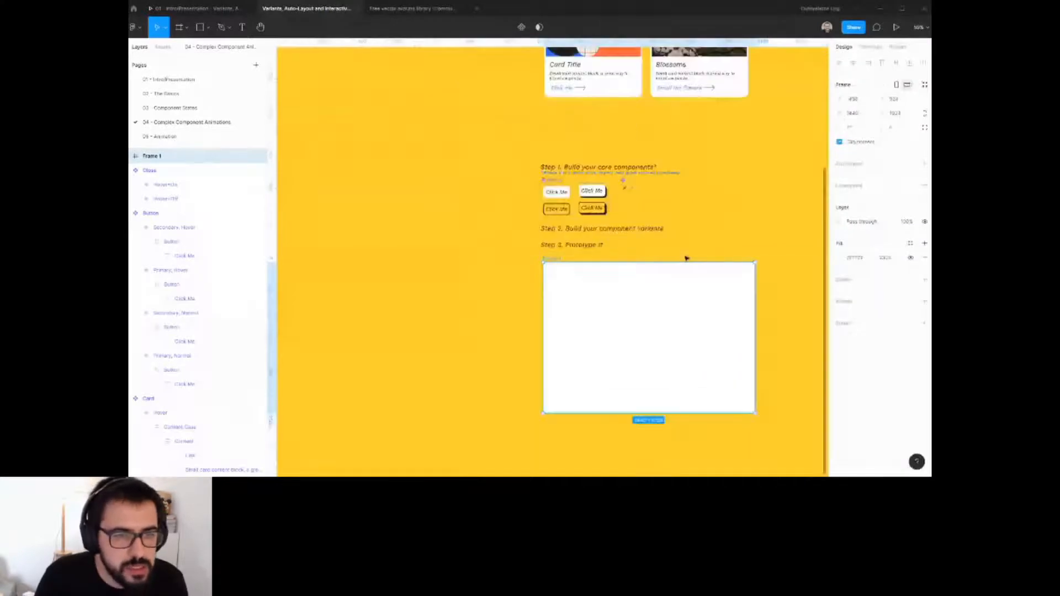
pyautogui.click(839, 258)
pyautogui.click(790, 435)
pyautogui.click(603, 249)
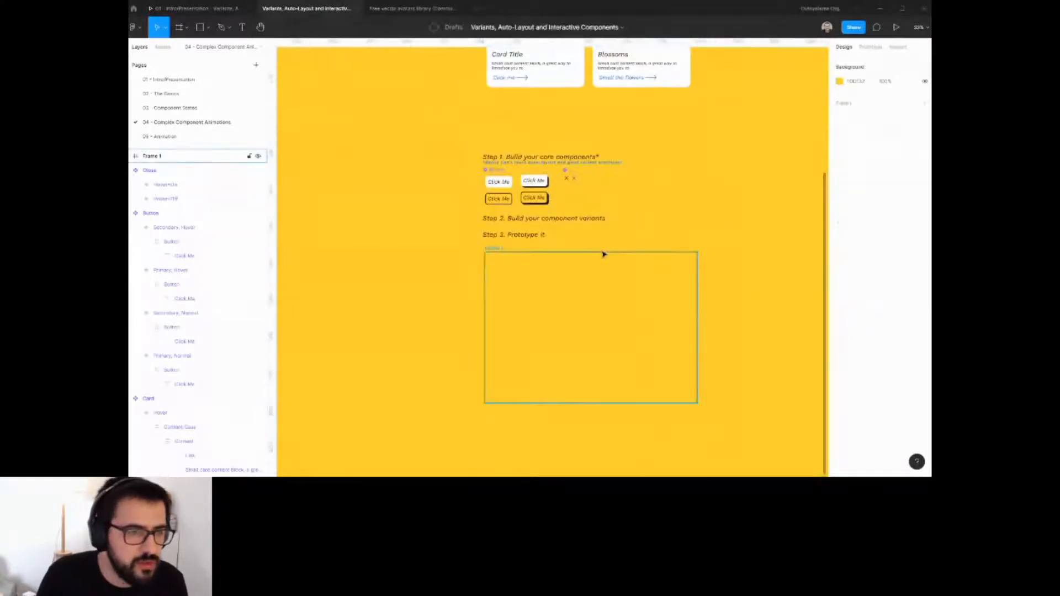
# Rename the frame to Home.
pyautogui.scroll(-1, 618, 237)
pyautogui.click(493, 231)
pyautogui.hotkey('ctrl', 'r')
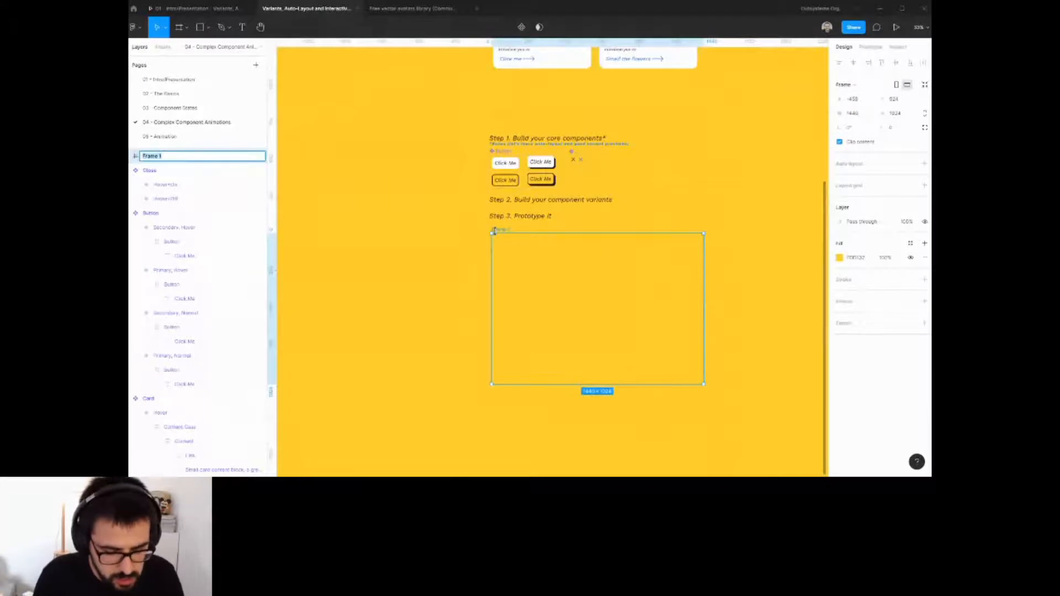
pyautogui.write('Home')
pyautogui.press('Return')
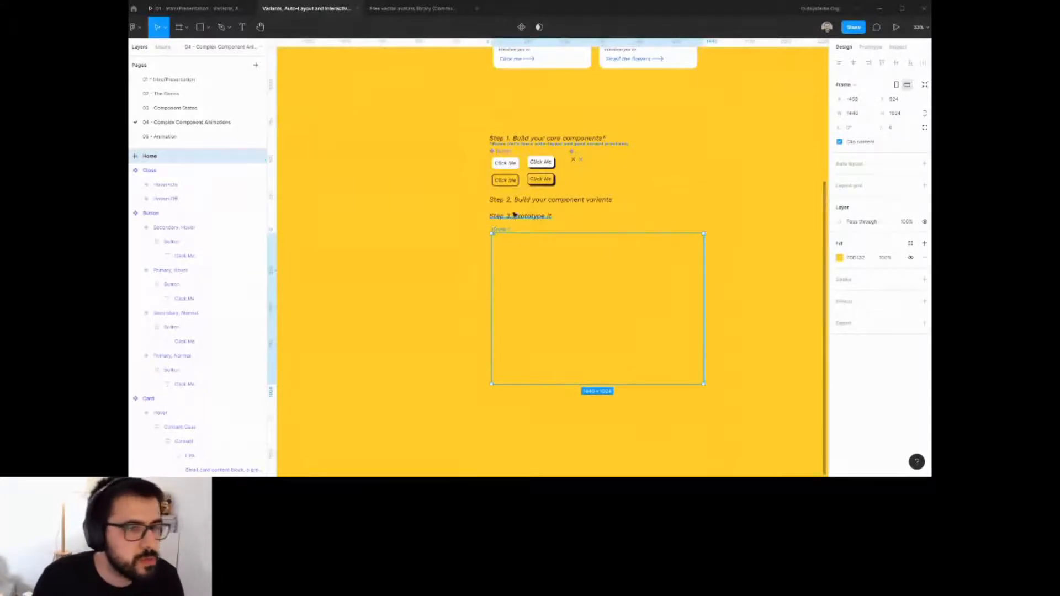
# Place an instance of the primary button inside the Home frame and center it horizontally and vertically.
pyautogui.click(517, 166)
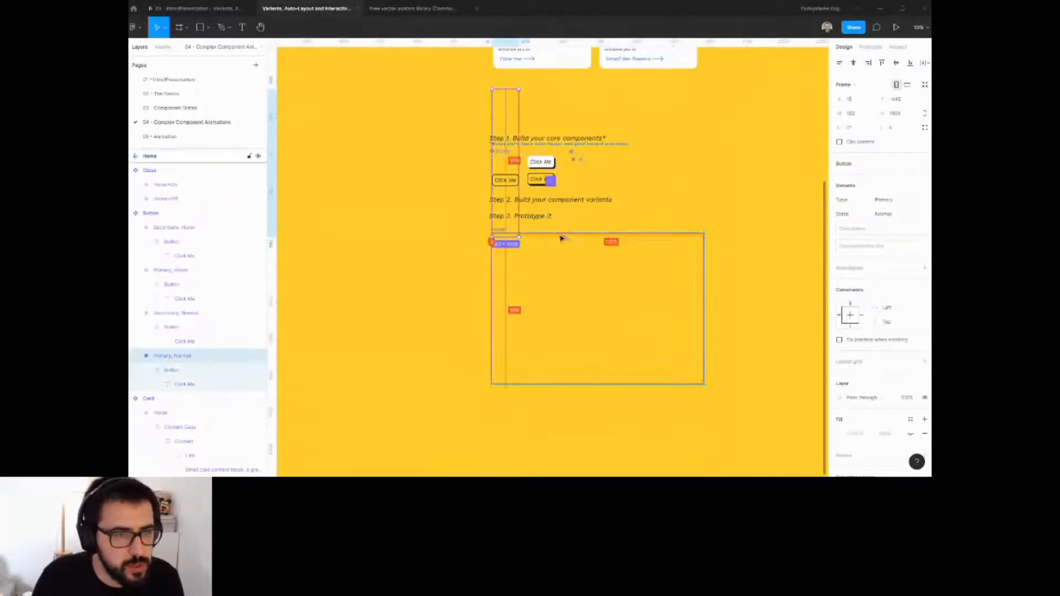
pyautogui.moveTo(514, 164); pyautogui.dragTo(624, 316)
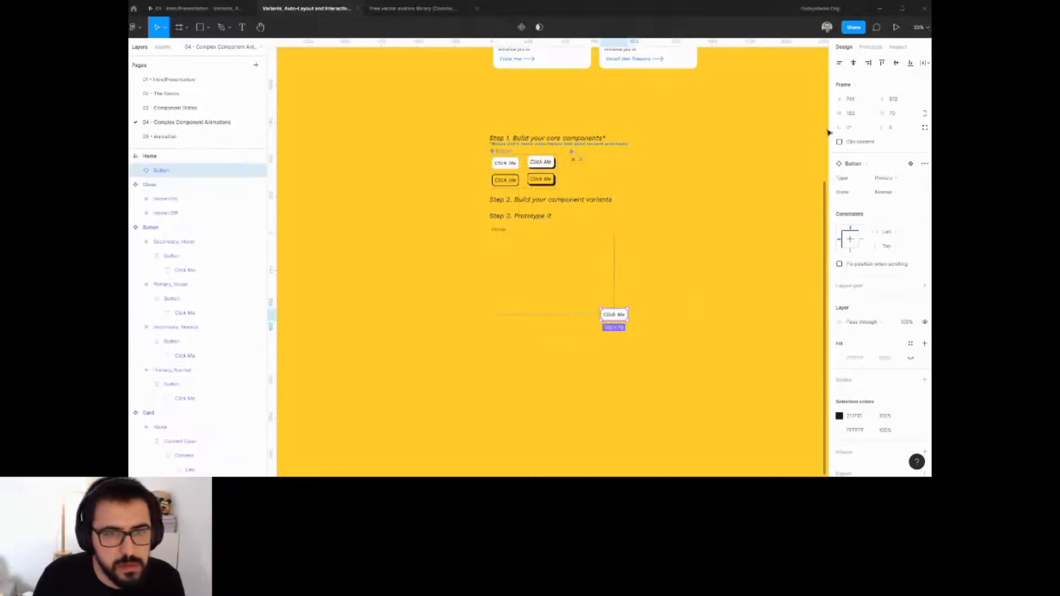
pyautogui.click(852, 63)
pyautogui.click(895, 62)
# Change the button instance's label text to Open.
pyautogui.doubleClick(597, 308)
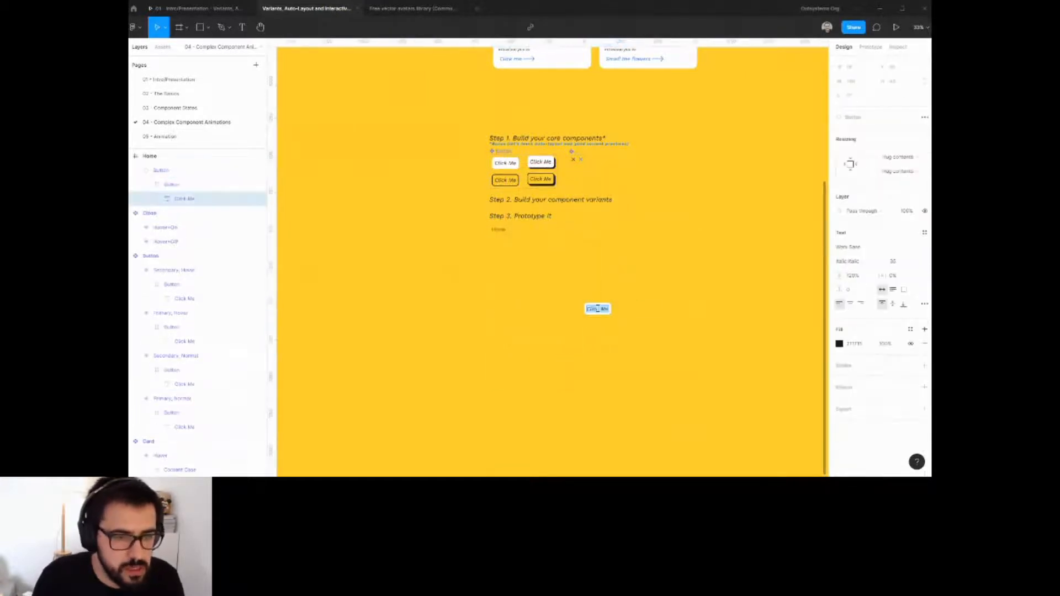
pyautogui.write('Open')
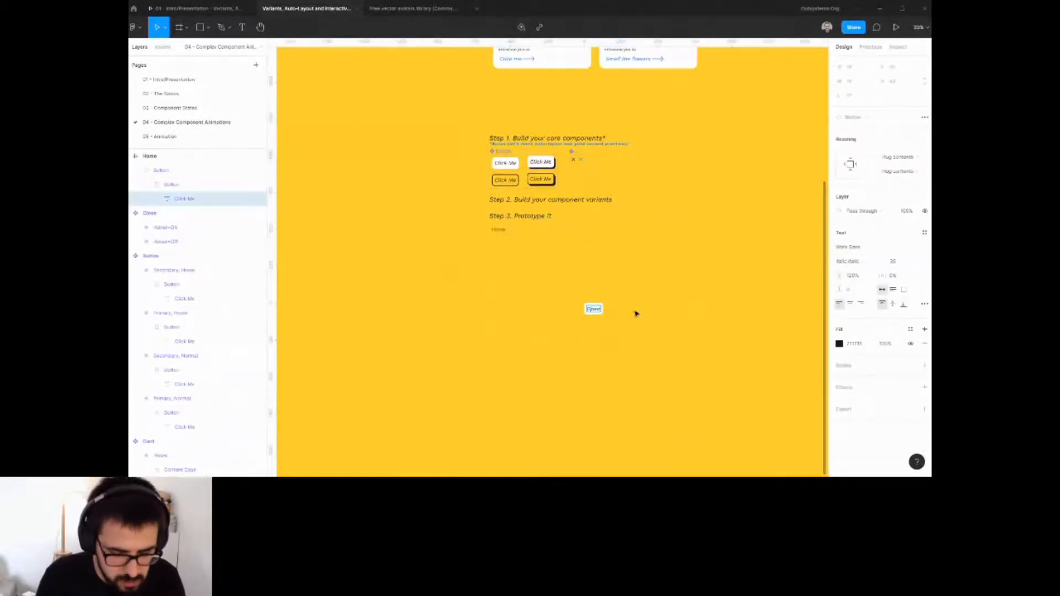
pyautogui.write(' Modal')
# Change the button instance's label text to Open Modal.
pyautogui.click(653, 319)
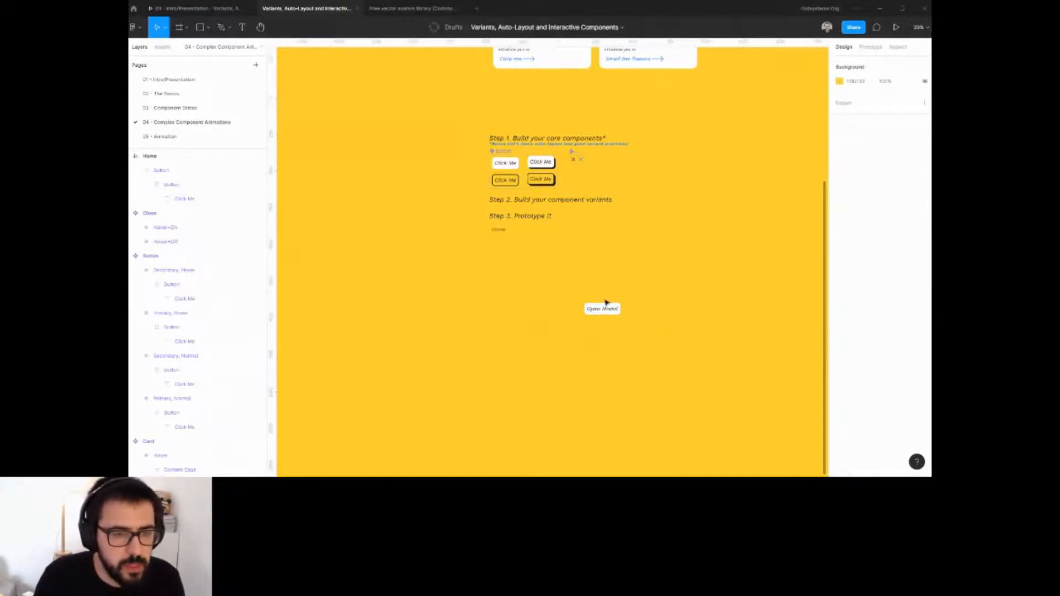
pyautogui.click(604, 307)
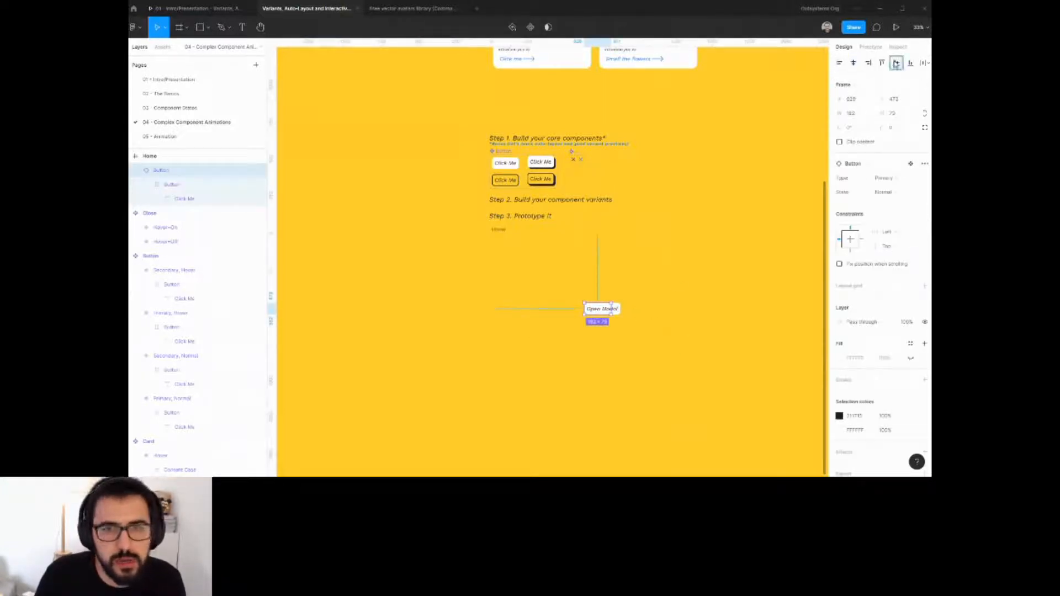
# Add auto layout to the button variant components.
pyautogui.click(510, 164)
pyautogui.keyDown('shift'); pyautogui.click(505, 180); pyautogui.keyUp('shift')
pyautogui.keyDown('shift'); pyautogui.click(540, 162); pyautogui.keyUp('shift')
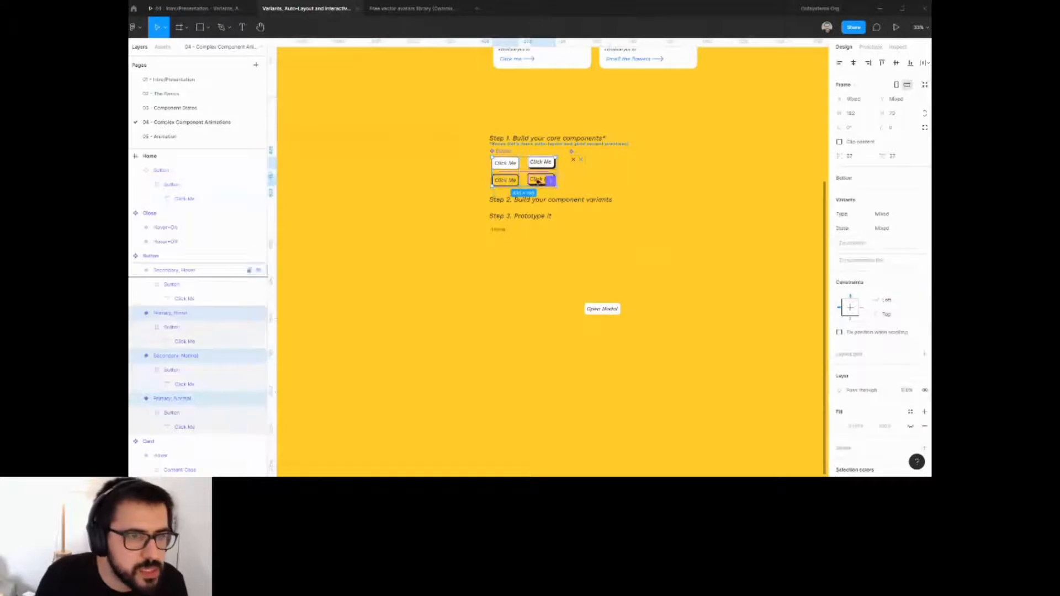
pyautogui.keyDown('shift'); pyautogui.click(546, 180); pyautogui.keyUp('shift')
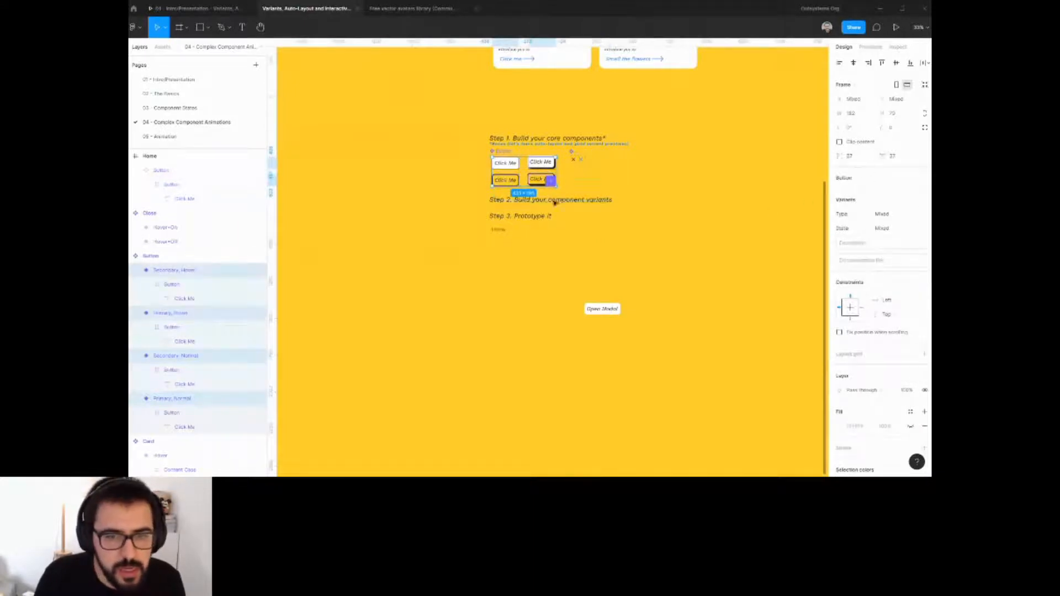
pyautogui.click(419, 151)
pyautogui.click(505, 163)
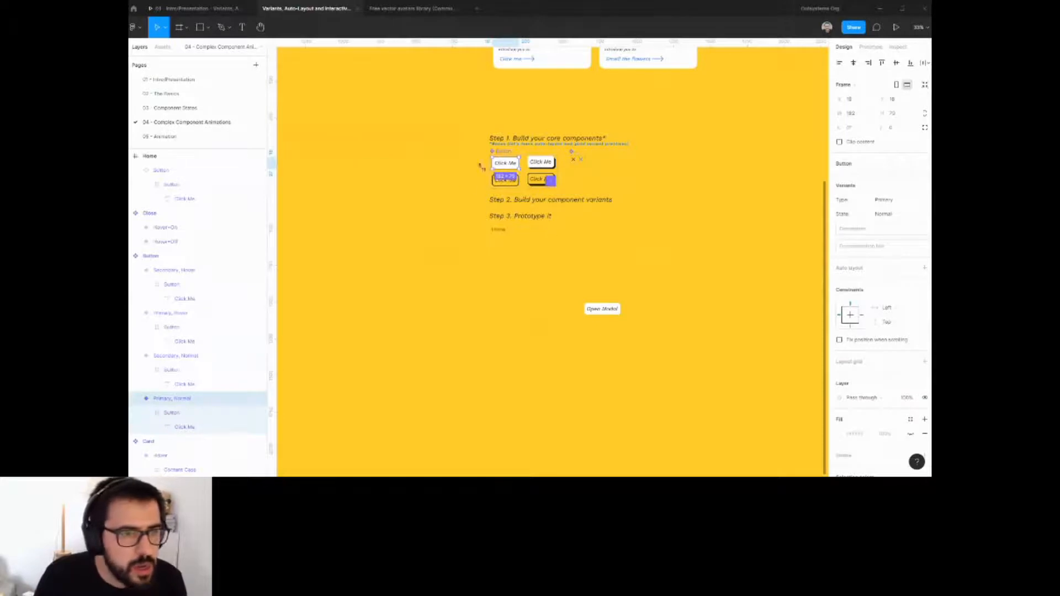
pyautogui.scroll(5, 504, 164)
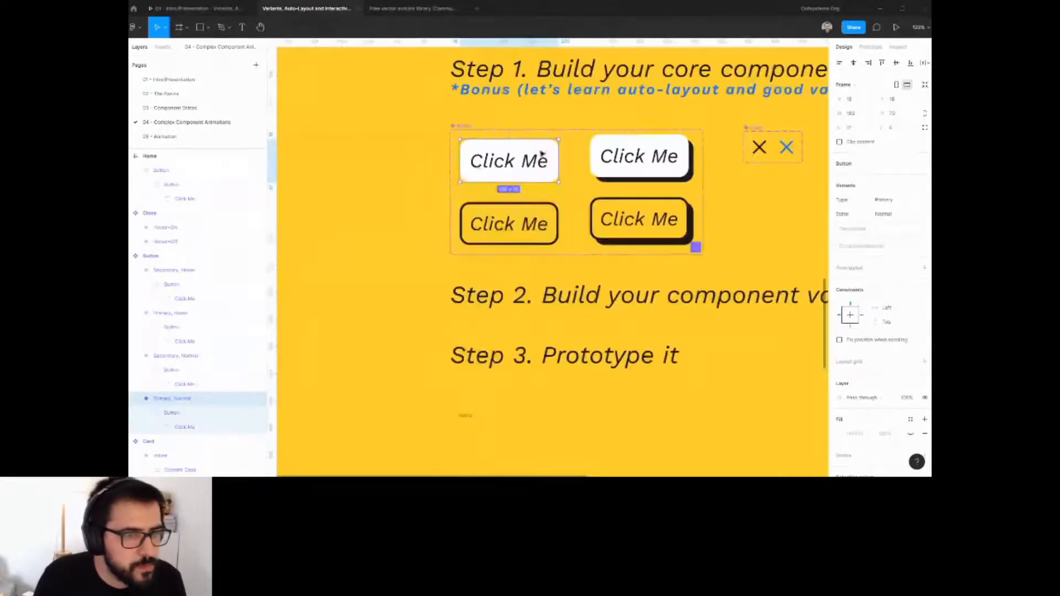
pyautogui.hotkey('shift', 'a')
pyautogui.click(609, 168)
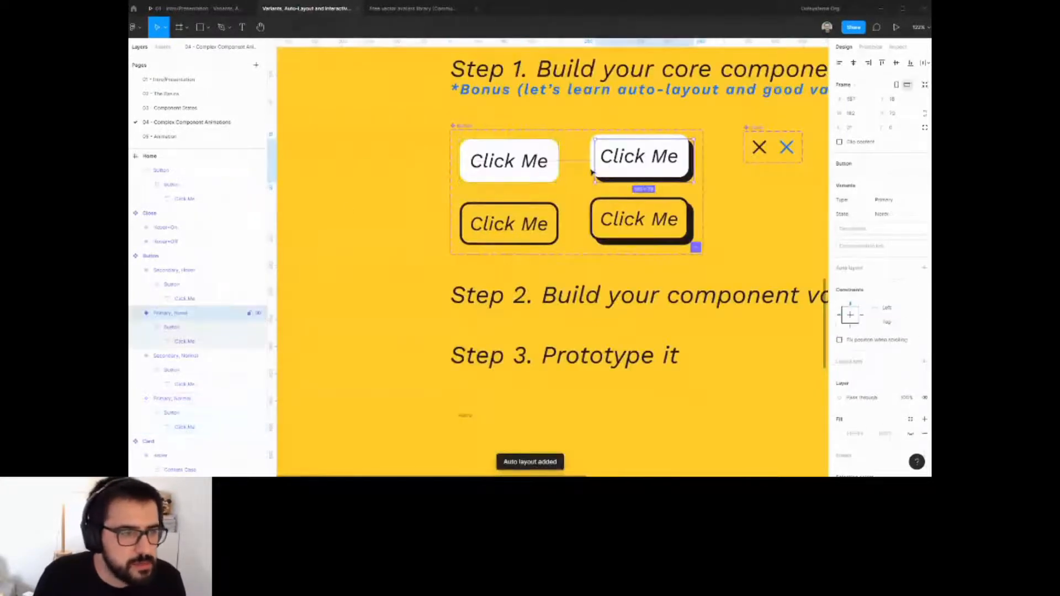
pyautogui.click(542, 158)
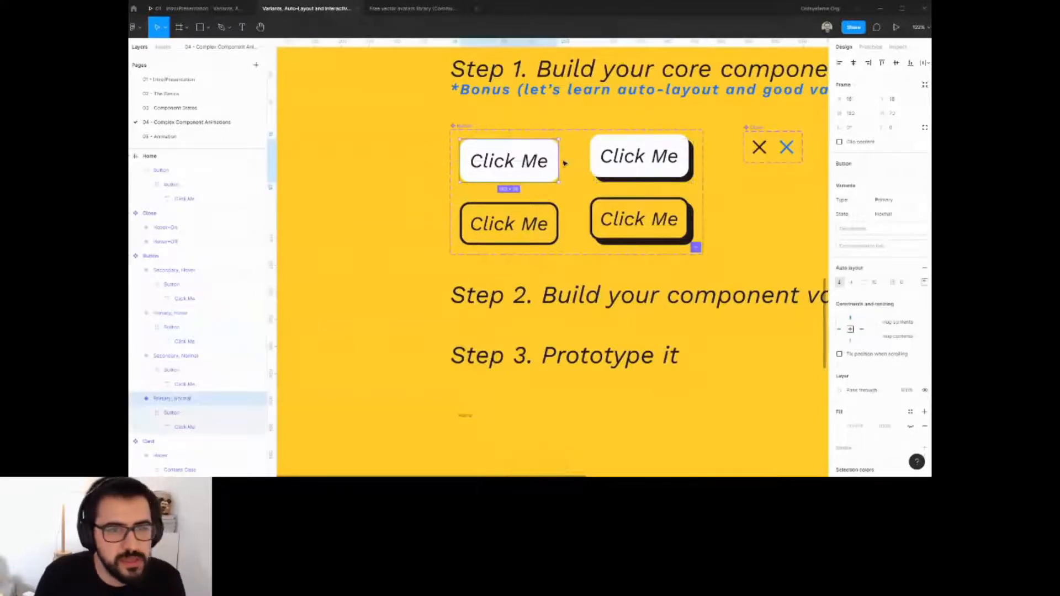
# Inspect the Open Modal button and the Home frame at different zoom levels.
pyautogui.scroll(-6, 656, 216)
pyautogui.click(745, 374)
pyautogui.scroll(5, 707, 315)
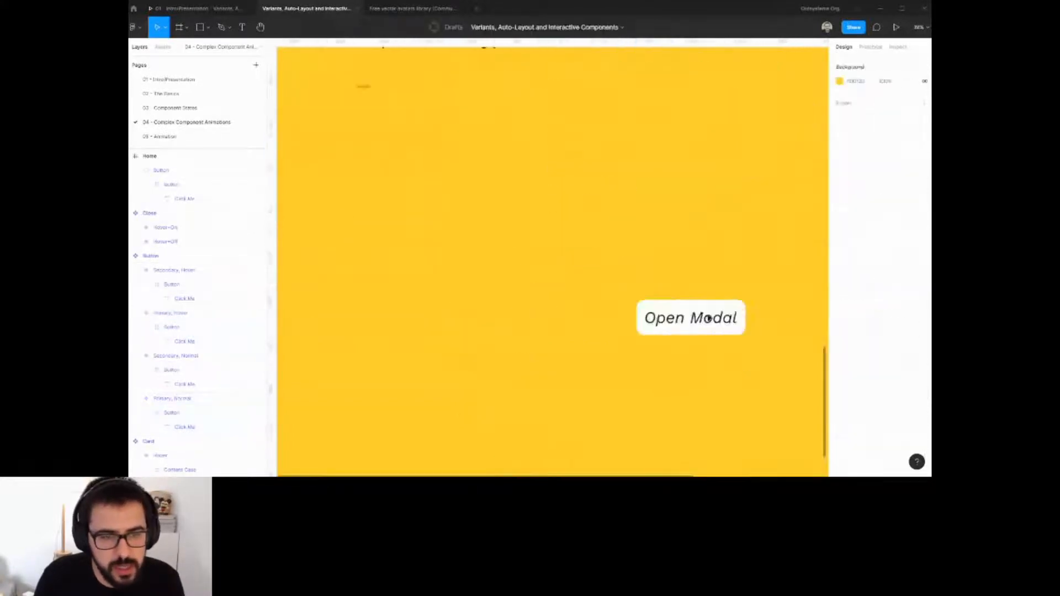
pyautogui.click(734, 328)
pyautogui.scroll(-4, 712, 309)
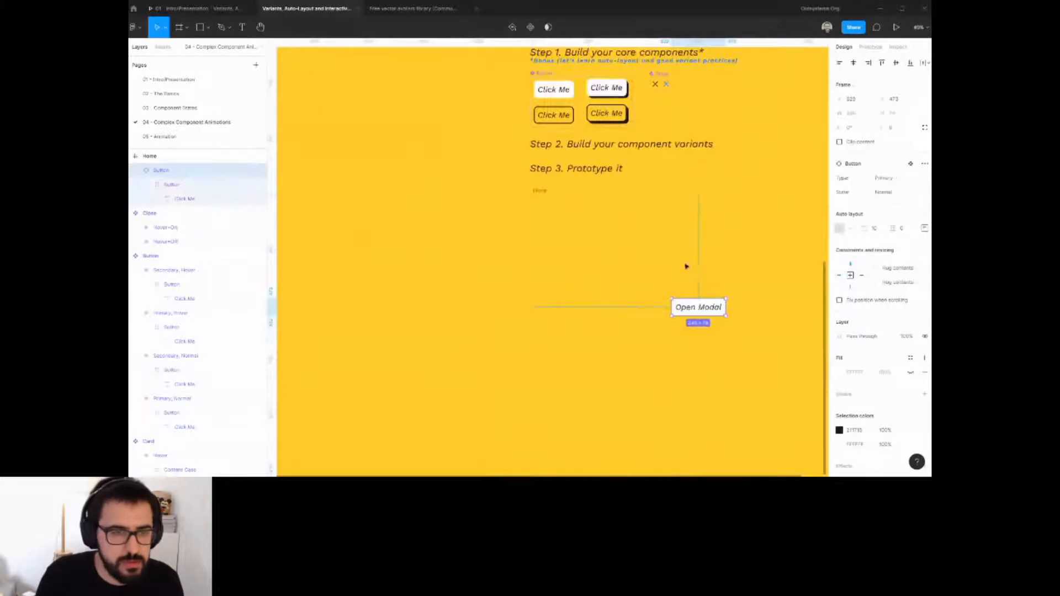
pyautogui.click(610, 215)
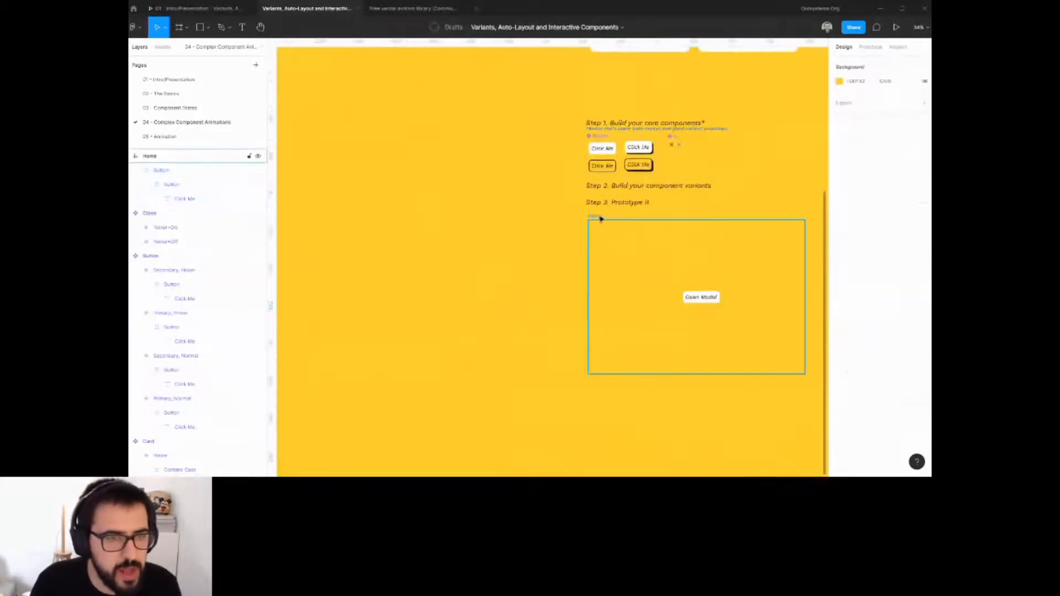
pyautogui.click(713, 298)
pyautogui.click(665, 193)
pyautogui.click(711, 298)
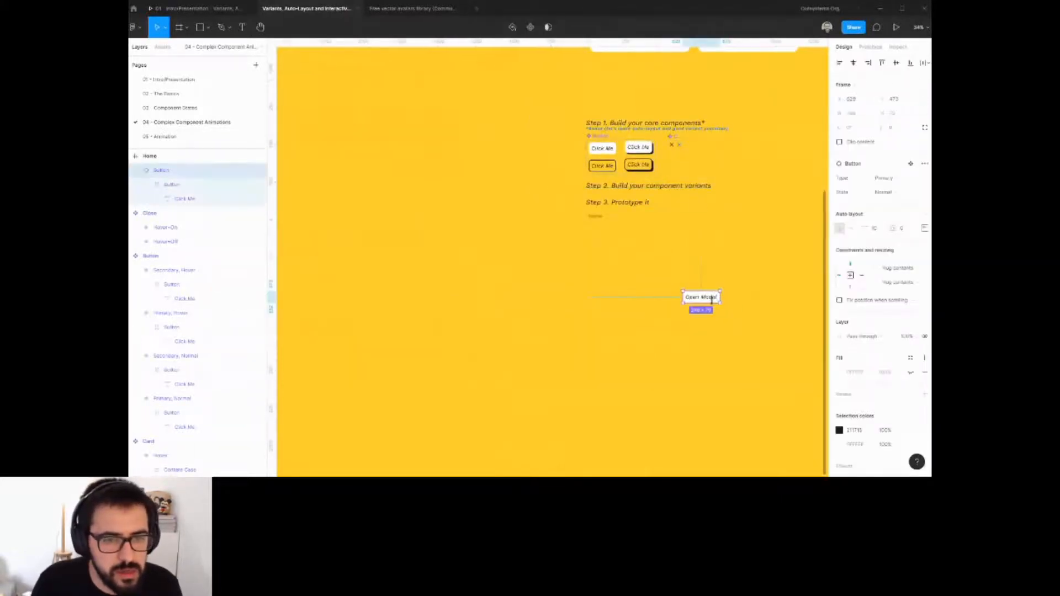
# Undo the last four changes.
pyautogui.hotkey('ctrl', 'z')
pyautogui.hotkey('ctrl', 'z')
pyautogui.hotkey('ctrl', 'z')
pyautogui.hotkey('ctrl', 'z')
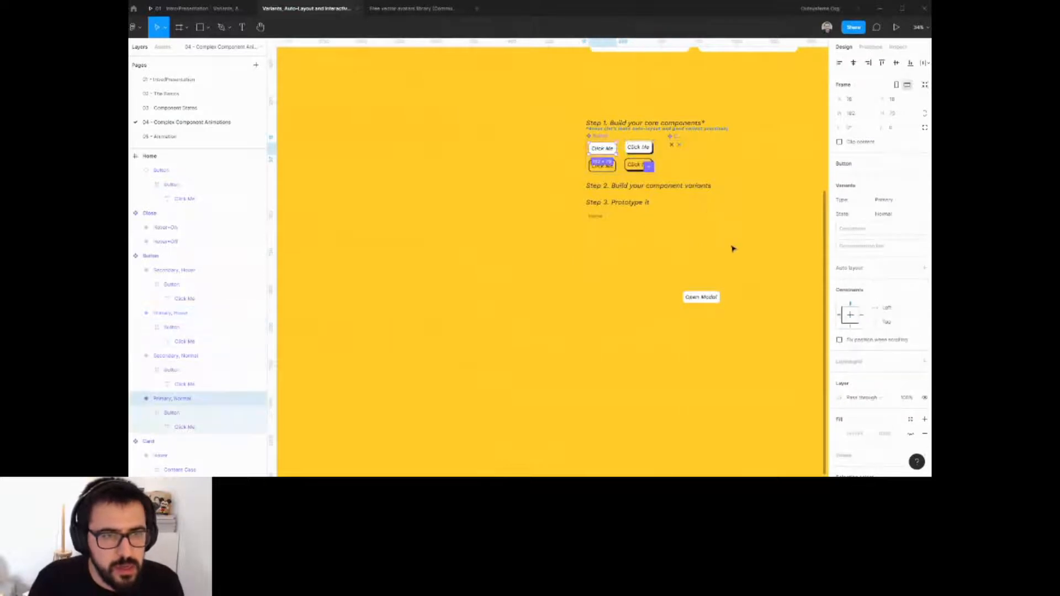
# Center the Open Modal button horizontally and vertically within the Home frame.
pyautogui.click(711, 298)
pyautogui.click(601, 219)
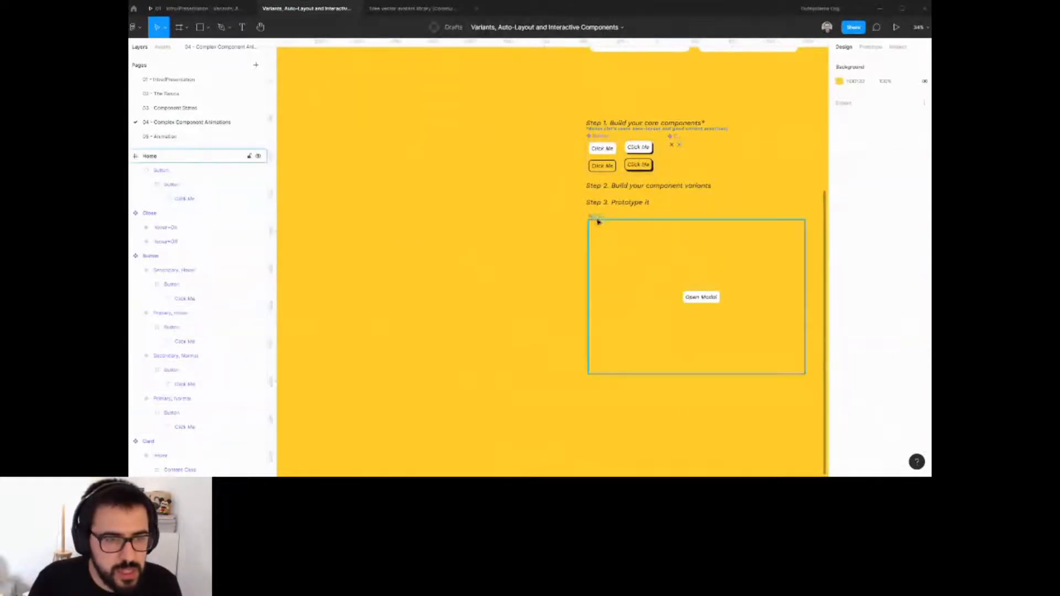
pyautogui.click(597, 219)
pyautogui.click(708, 301)
pyautogui.click(853, 63)
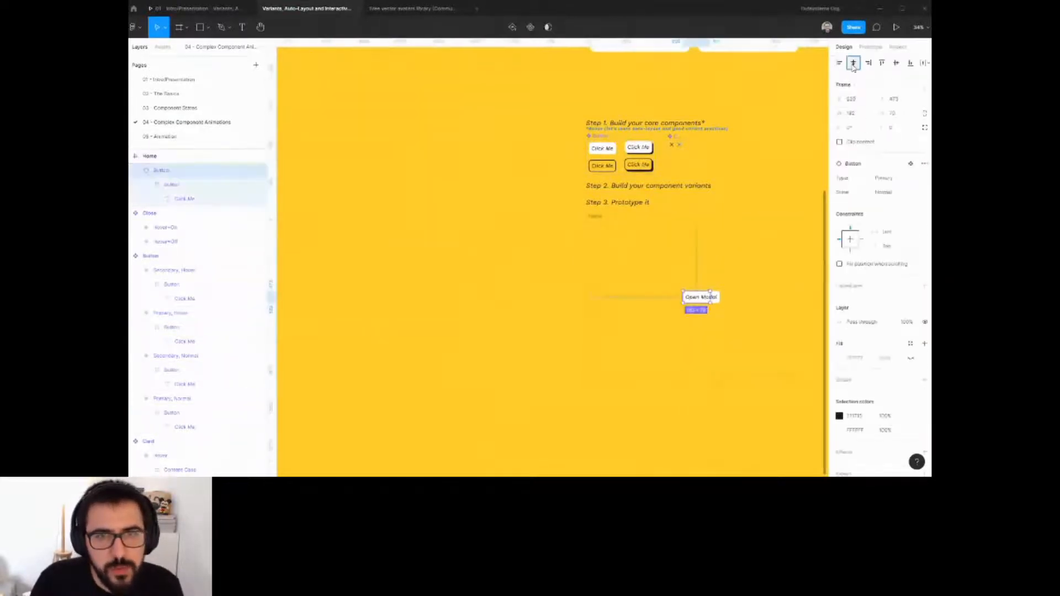
pyautogui.click(896, 63)
# Draw a new frame beside Home and set its corner radius to 30.
pyautogui.click(740, 226)
pyautogui.moveTo(731, 303); pyautogui.dragTo(660, 286)
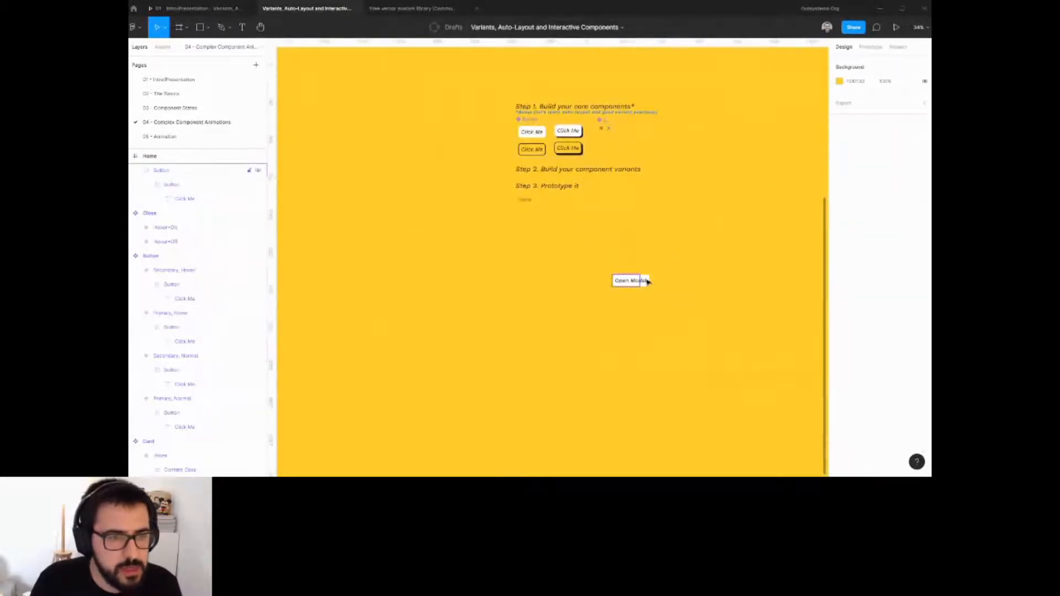
pyautogui.click(522, 199)
pyautogui.moveTo(712, 217); pyautogui.dragTo(655, 214)
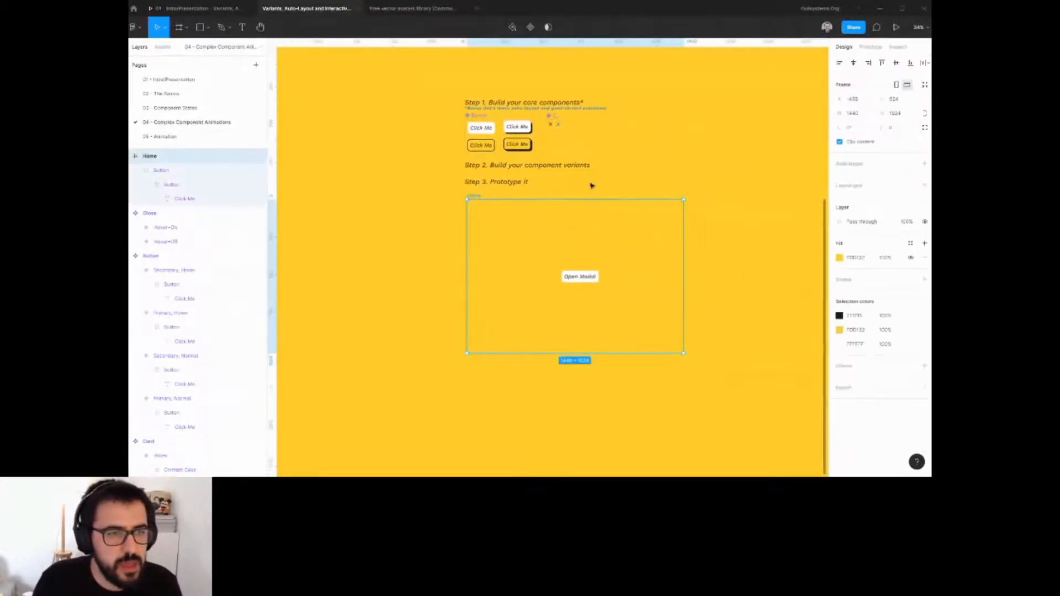
pyautogui.click(179, 27)
pyautogui.moveTo(713, 229)
pyautogui.mouseDown()
pyautogui.moveTo(679, 220)
pyautogui.moveTo(761, 296)
pyautogui.moveTo(742, 304)
pyautogui.mouseUp()
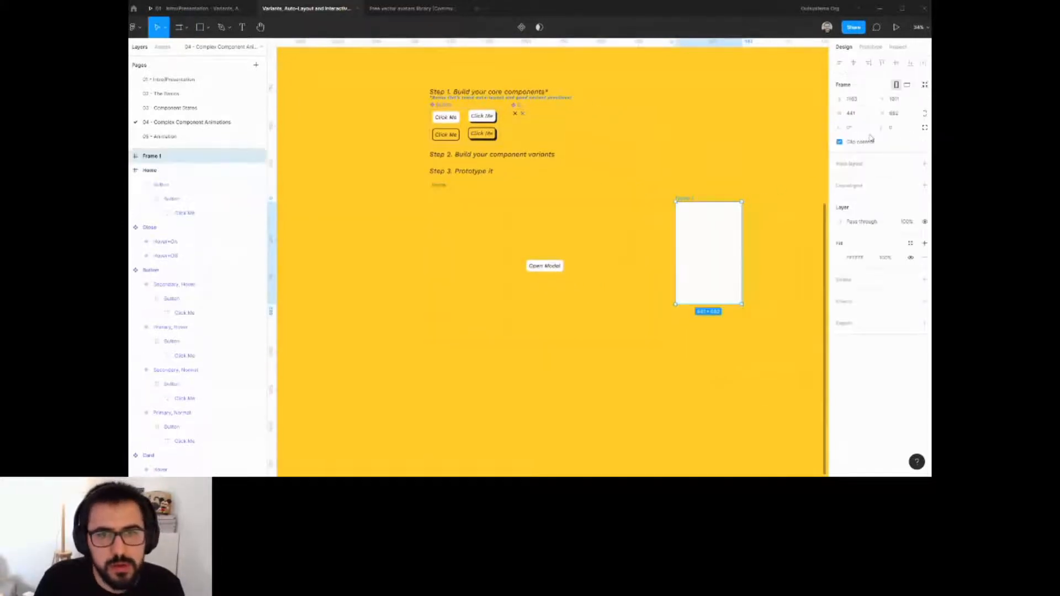
pyautogui.click(895, 130)
pyautogui.write('30')
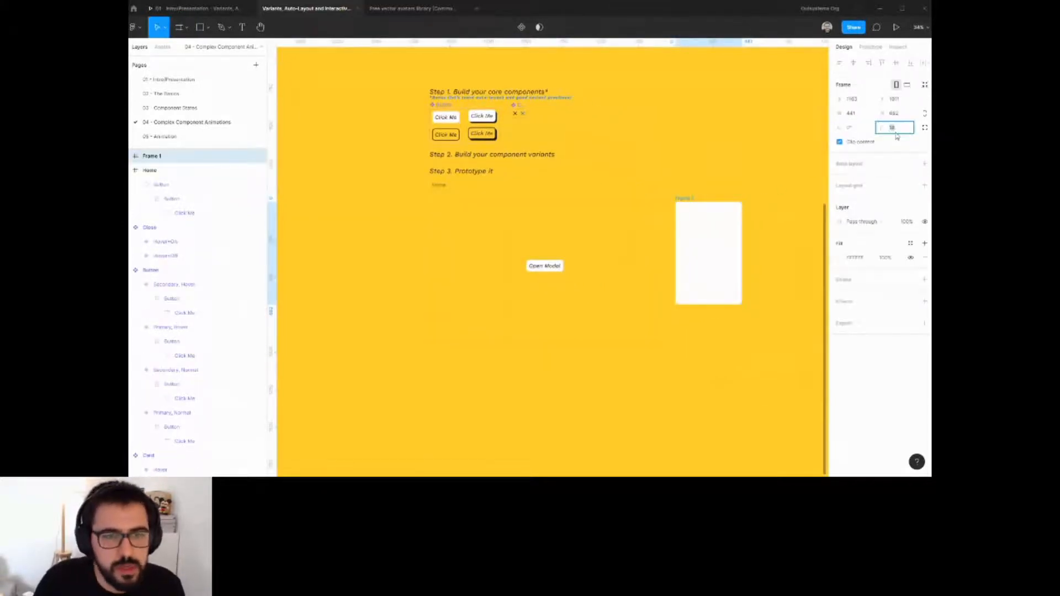
# Place a copy of the Close icon component inside the new frame near its top edge.
pyautogui.scroll(2, 782, 227)
pyautogui.click(773, 237)
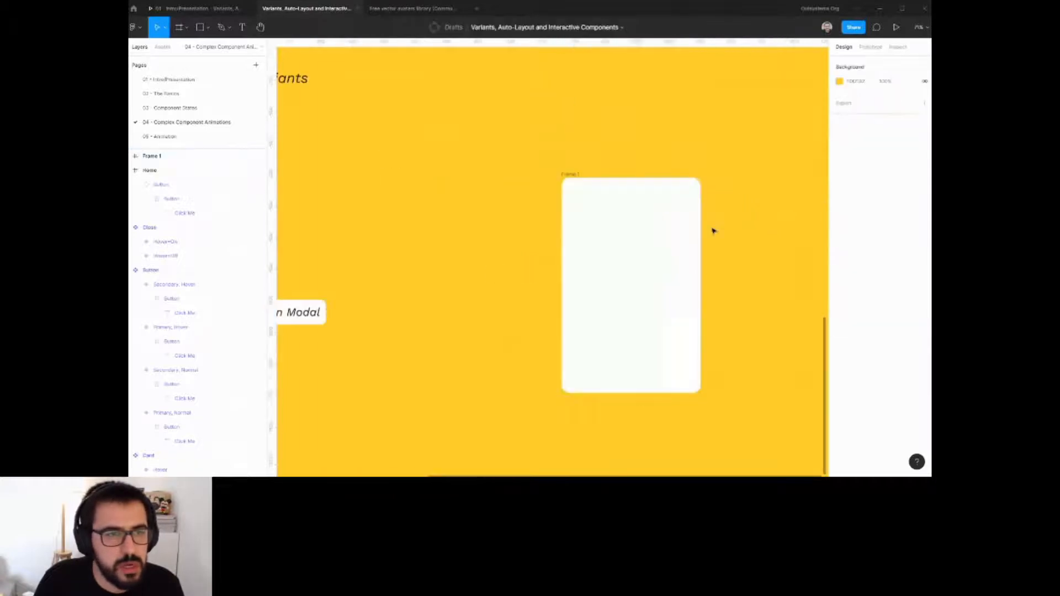
pyautogui.scroll(-1, 714, 228)
pyautogui.hscroll(-2, 563, 191)
pyautogui.moveTo(390, 69); pyautogui.dragTo(660, 229)
pyautogui.scroll(5, 749, 202)
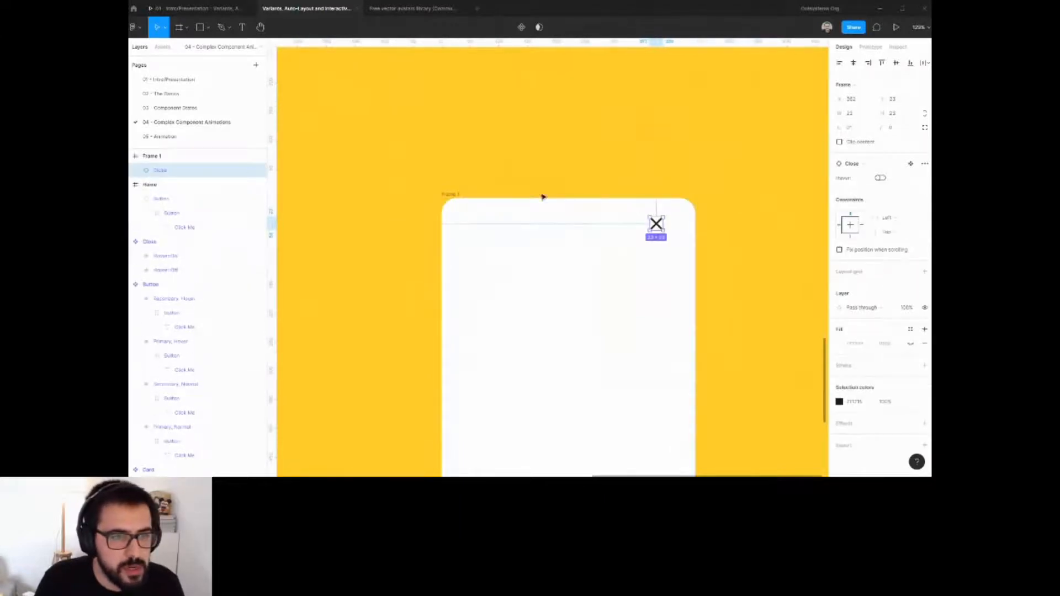
# Apply auto layout to the new frame so it wraps the Close icon.
pyautogui.click(453, 196)
pyautogui.hotkey('shift', 'a')
pyautogui.click(552, 250)
pyautogui.click(480, 225)
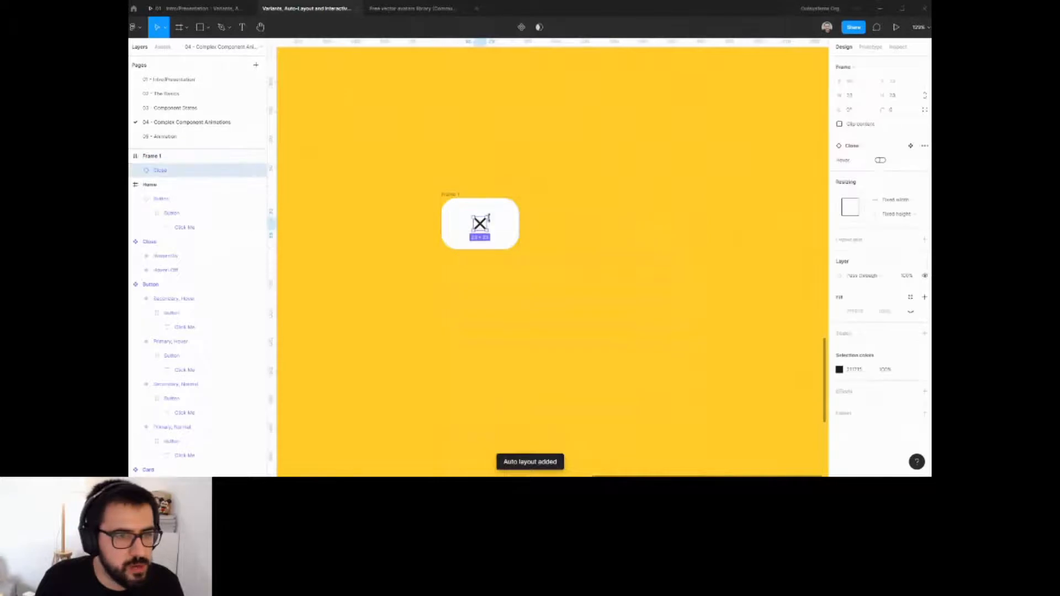
pyautogui.click(502, 182)
pyautogui.click(457, 195)
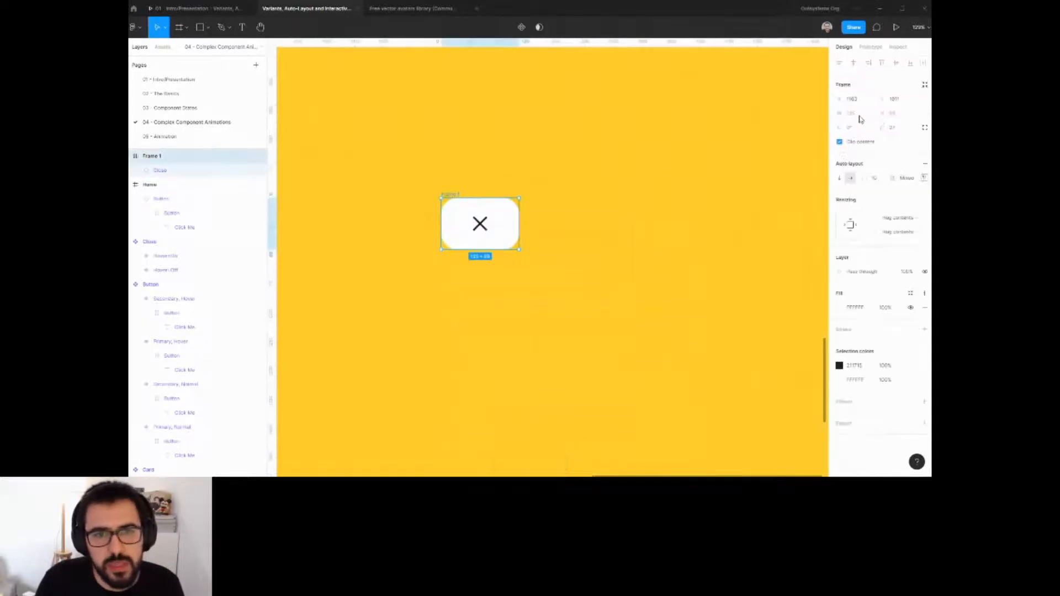
# Set the new frame's width to fixed at 520.
pyautogui.click(890, 217)
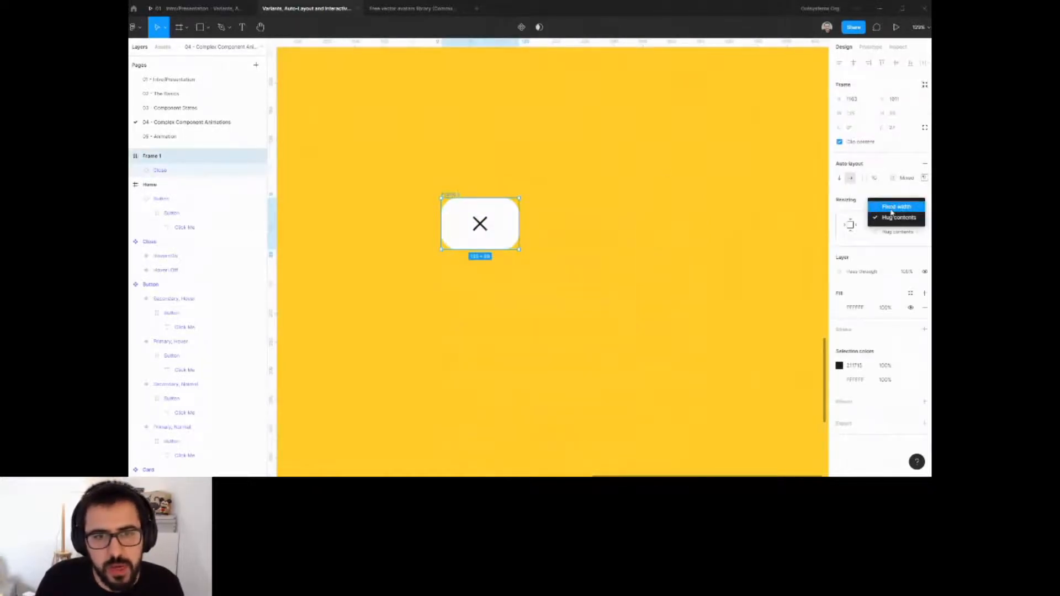
pyautogui.click(891, 213)
pyautogui.click(860, 113)
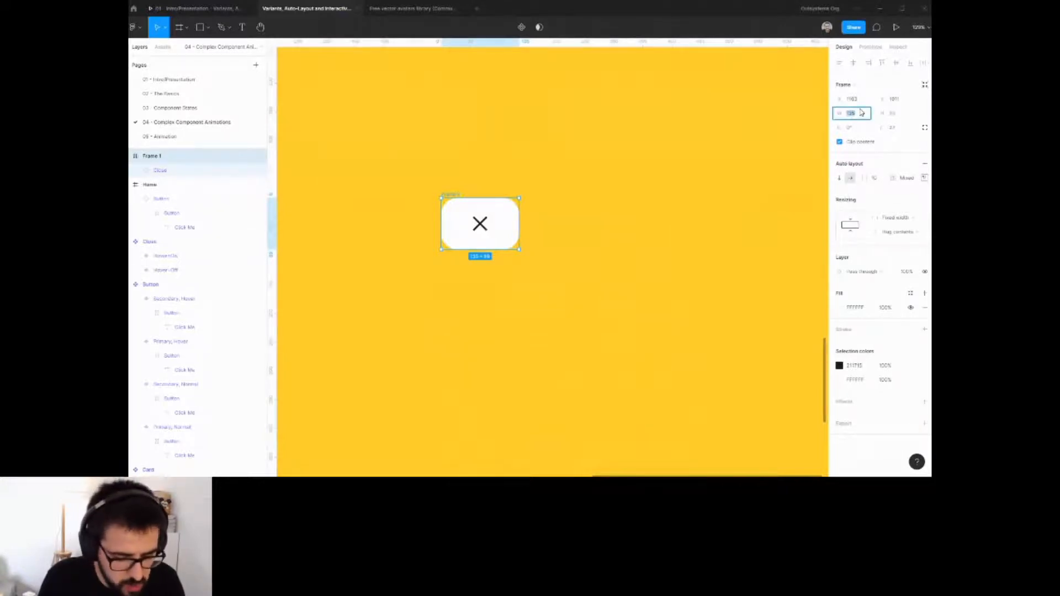
pyautogui.write('52')
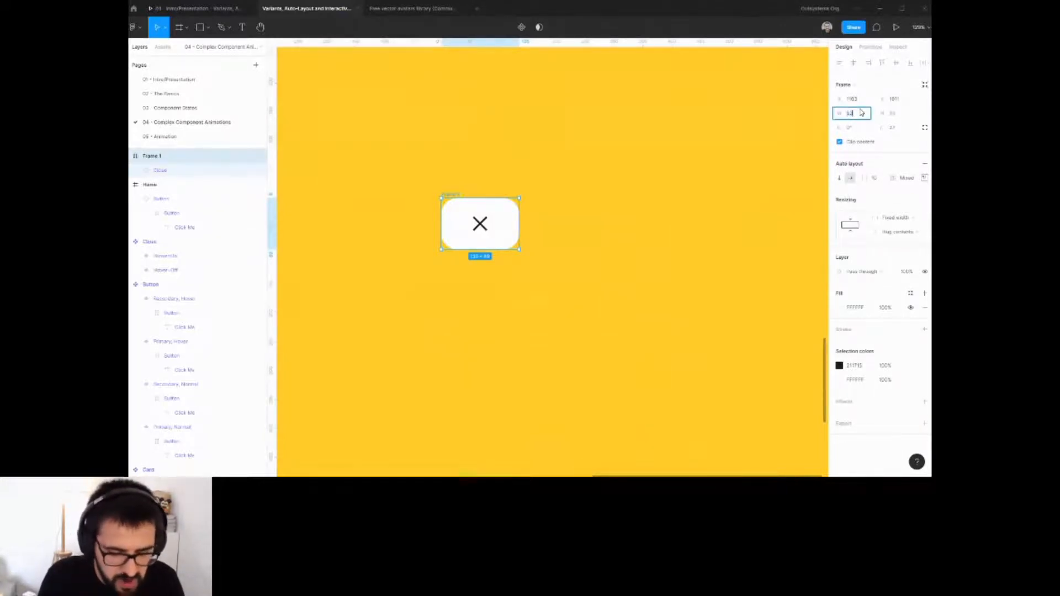
pyautogui.write('0')
pyautogui.press('Tab')
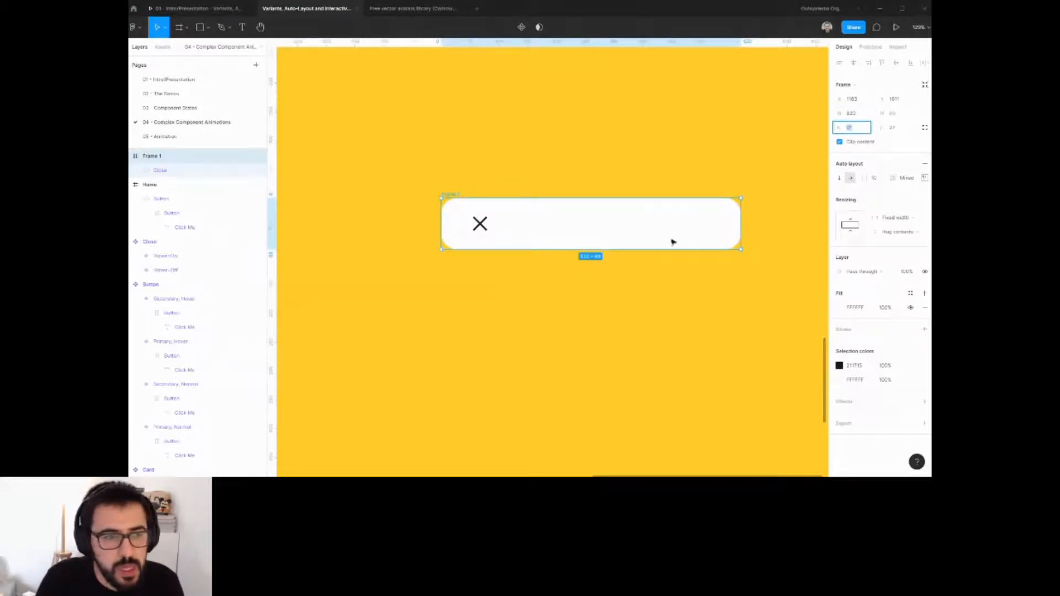
# Wrap the Close icon in its own auto layout frame with 0 padding.
pyautogui.click(478, 226)
pyautogui.hotkey('shift', 'a')
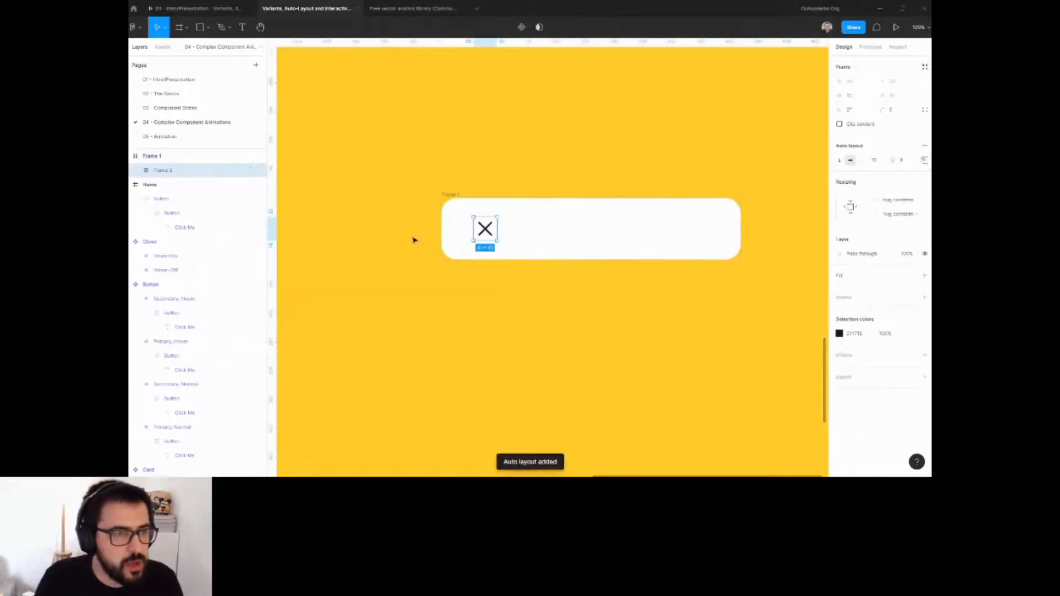
pyautogui.click(902, 161)
pyautogui.write('0')
pyautogui.press('Return')
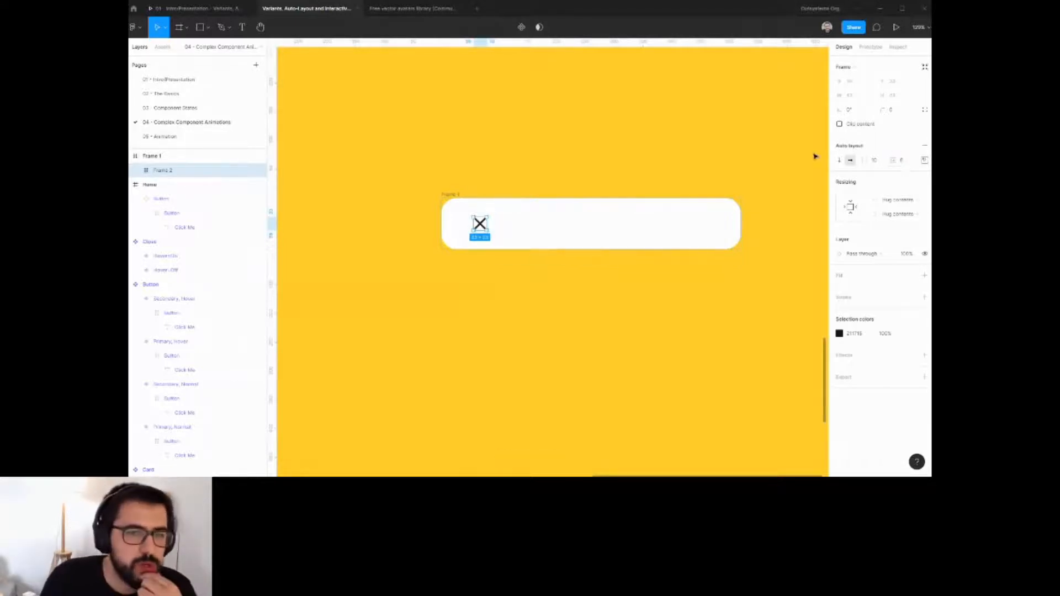
# Make the inner frame fill the container width and align the Close icon to the right.
pyautogui.click(898, 203)
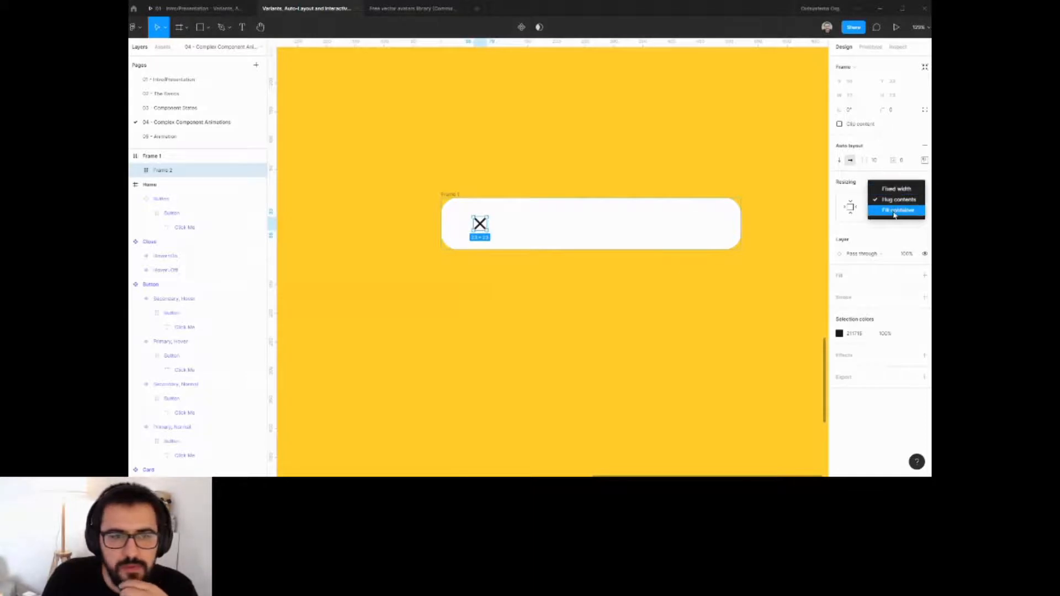
pyautogui.click(898, 209)
pyautogui.click(924, 160)
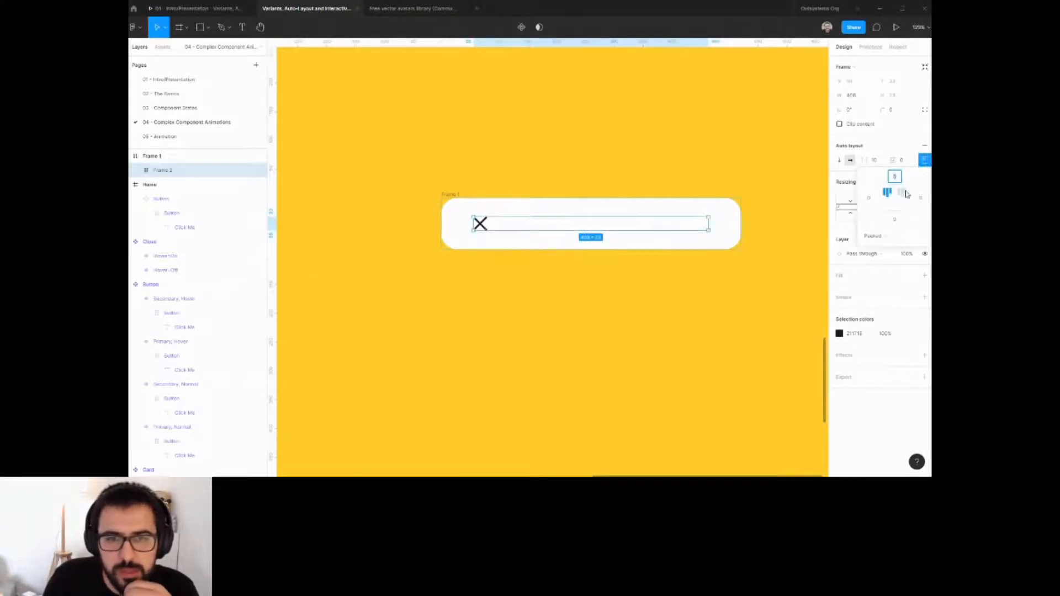
pyautogui.click(899, 178)
pyautogui.click(734, 242)
pyautogui.click(704, 225)
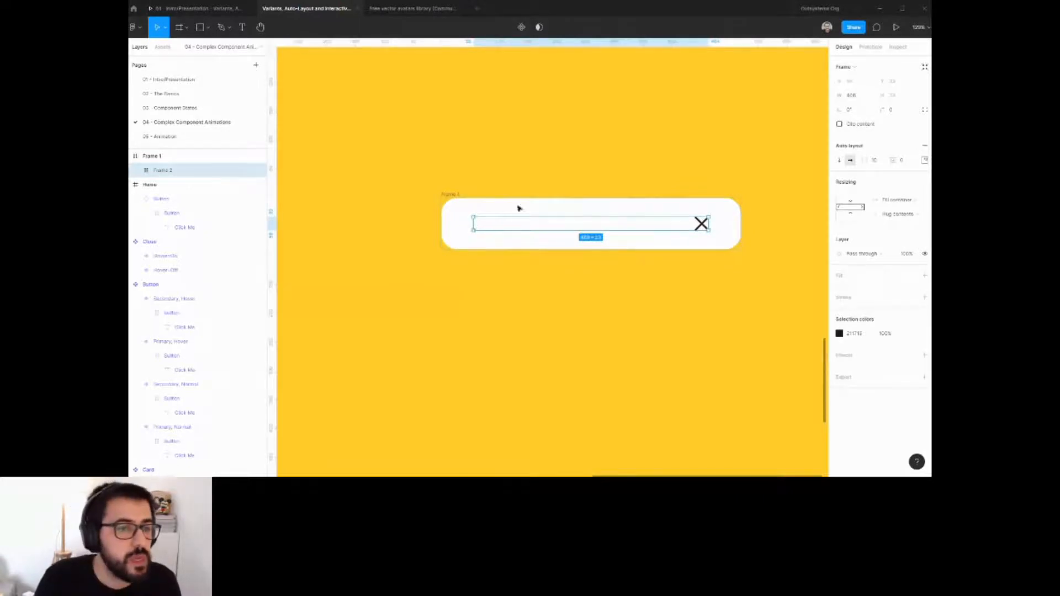
pyautogui.scroll(-6, 525, 191)
pyautogui.click(530, 175)
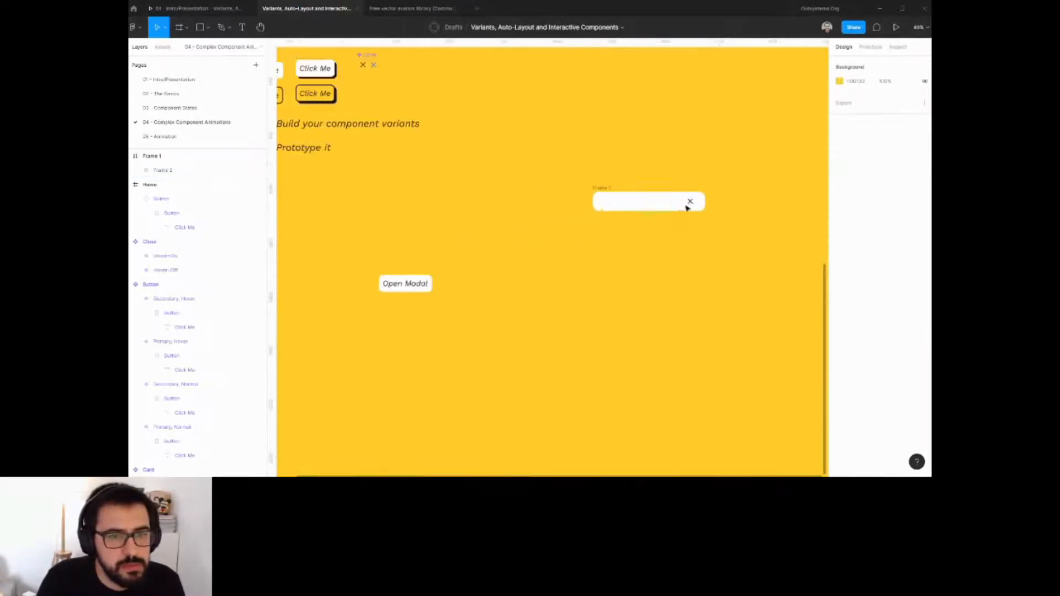
pyautogui.scroll(3, 688, 208)
pyautogui.press('t')
pyautogui.click(647, 238)
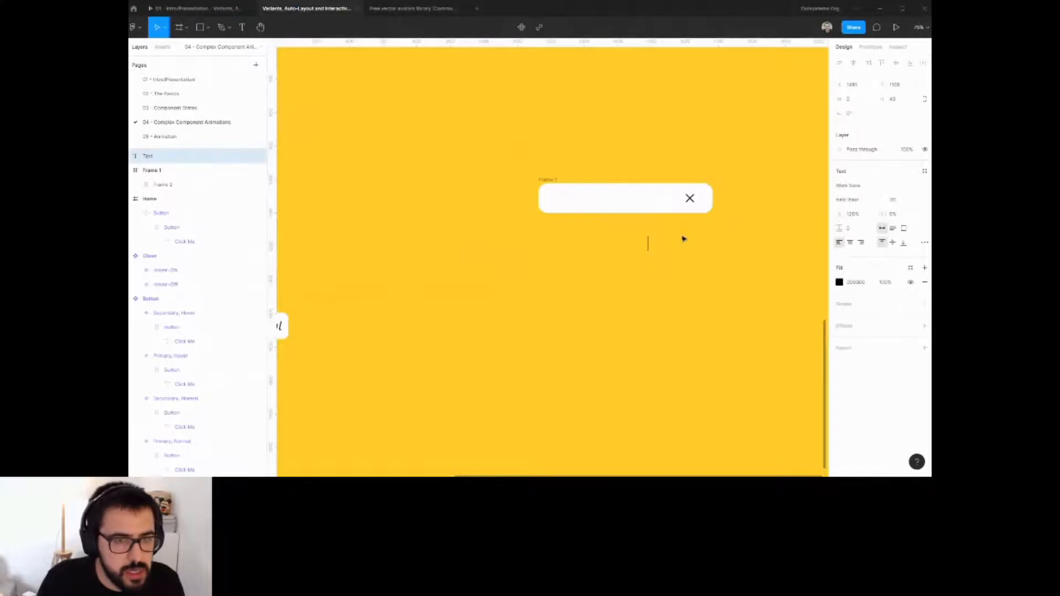
pyautogui.press('Escape')
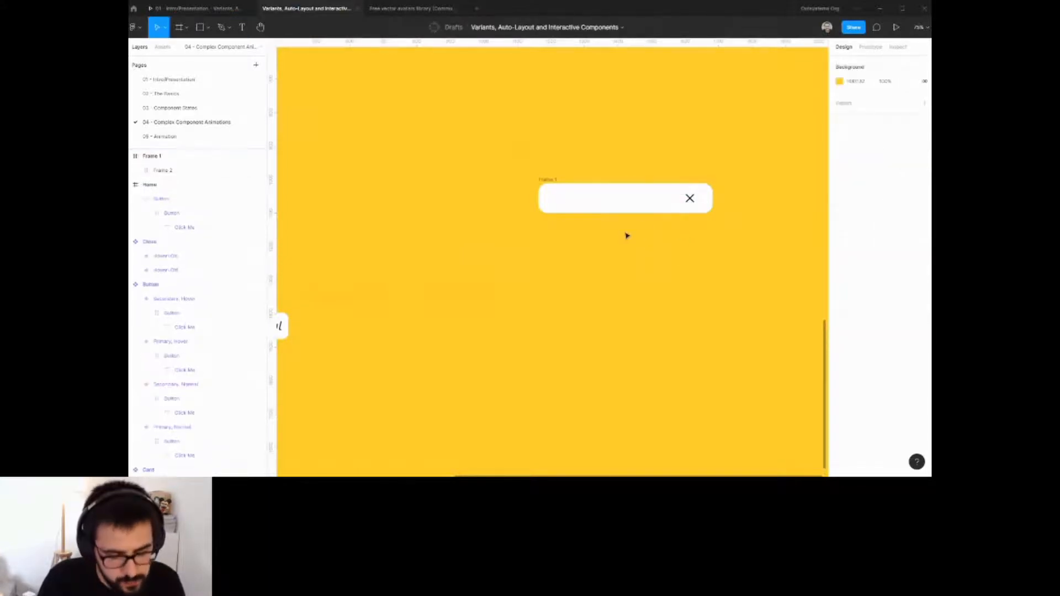
# Add a text layer reading Title and move it into the modal frame beside the Close icon.
pyautogui.press('t')
pyautogui.click(633, 261)
pyautogui.write('Title')
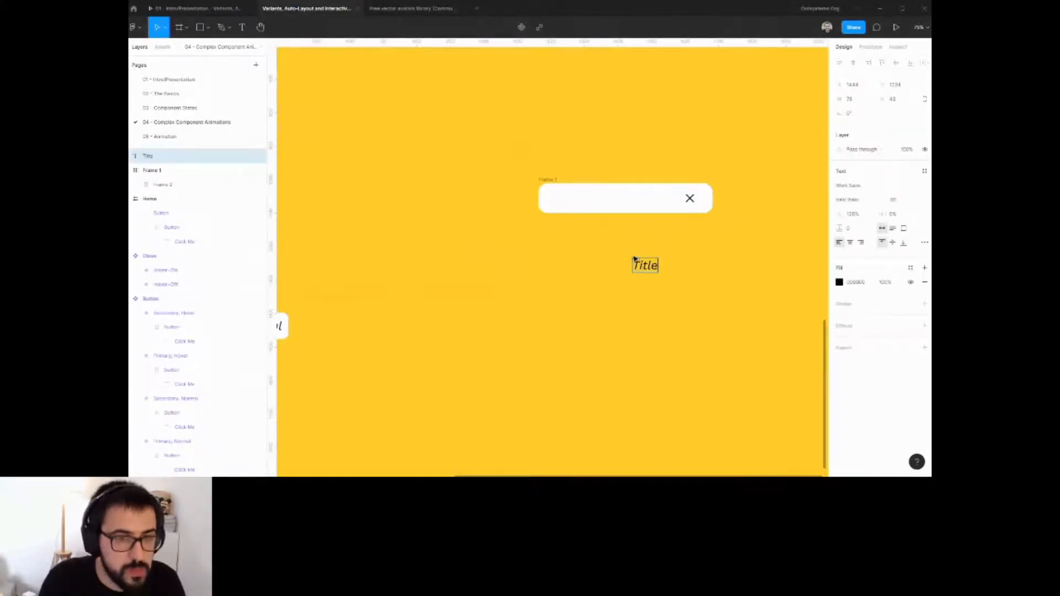
pyautogui.press('Escape')
pyautogui.moveTo(646, 266); pyautogui.dragTo(717, 210)
pyautogui.click(551, 184)
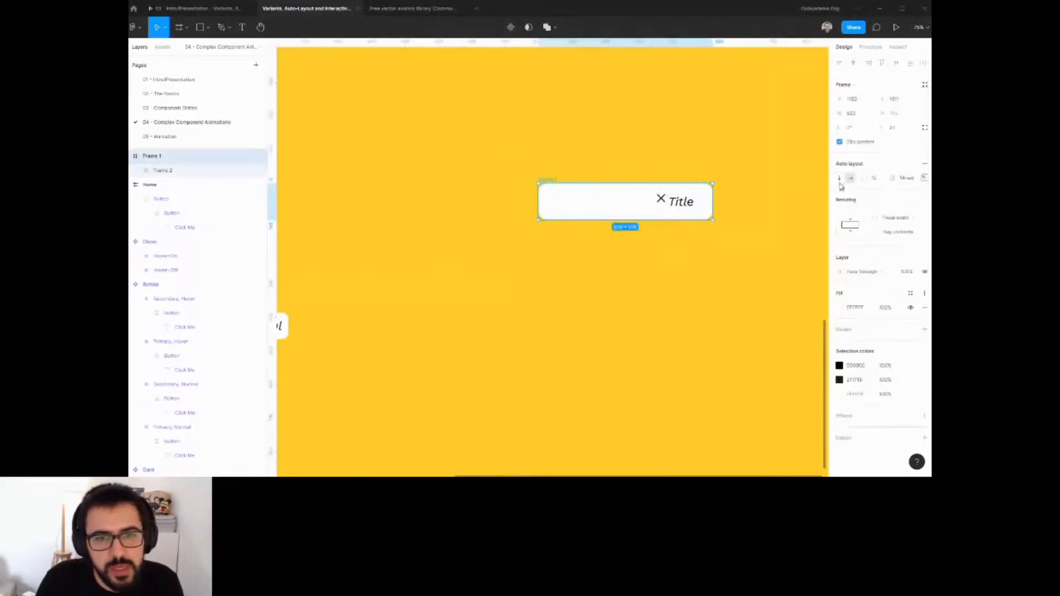
# Switch the modal frame's auto layout to vertical and set its width to 520.
pyautogui.click(839, 180)
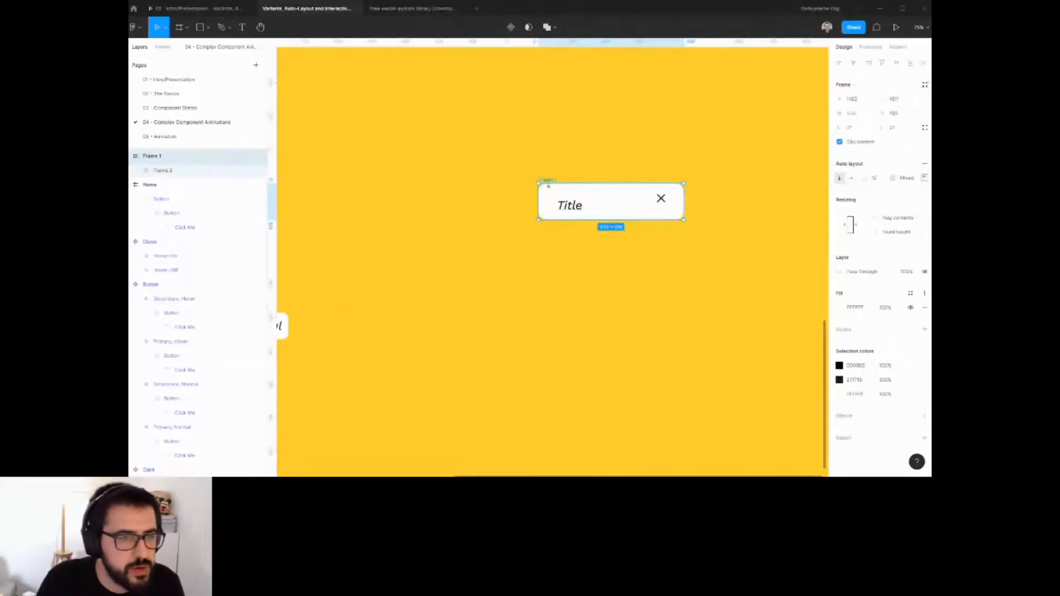
pyautogui.click(891, 222)
pyautogui.click(891, 212)
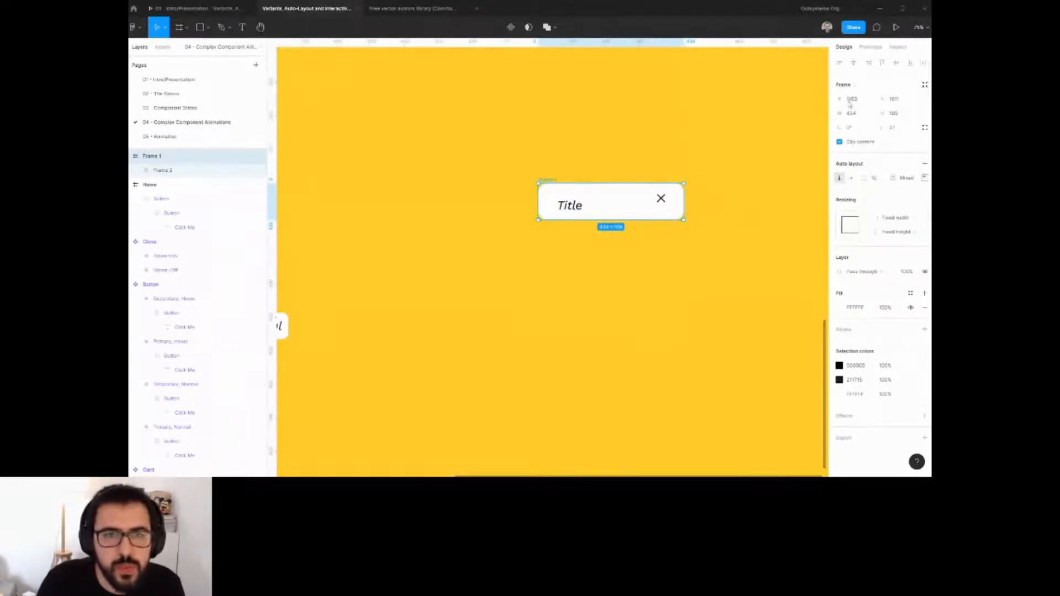
pyautogui.click(855, 114)
pyautogui.write('520')
pyautogui.press('Return')
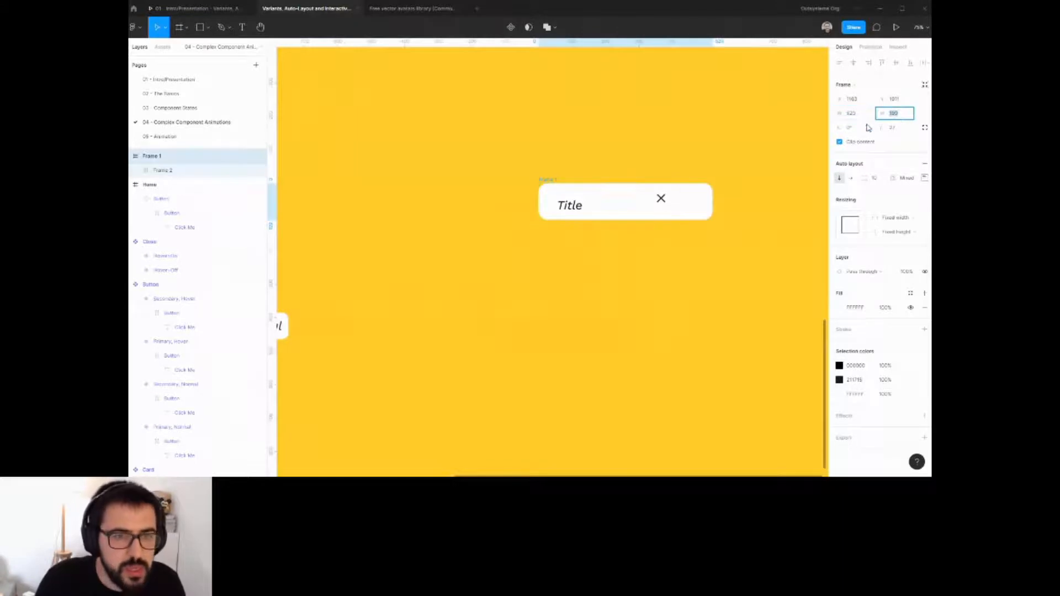
# Make the Close icon's frame fill the modal's container width.
pyautogui.click(611, 194)
pyautogui.click(894, 199)
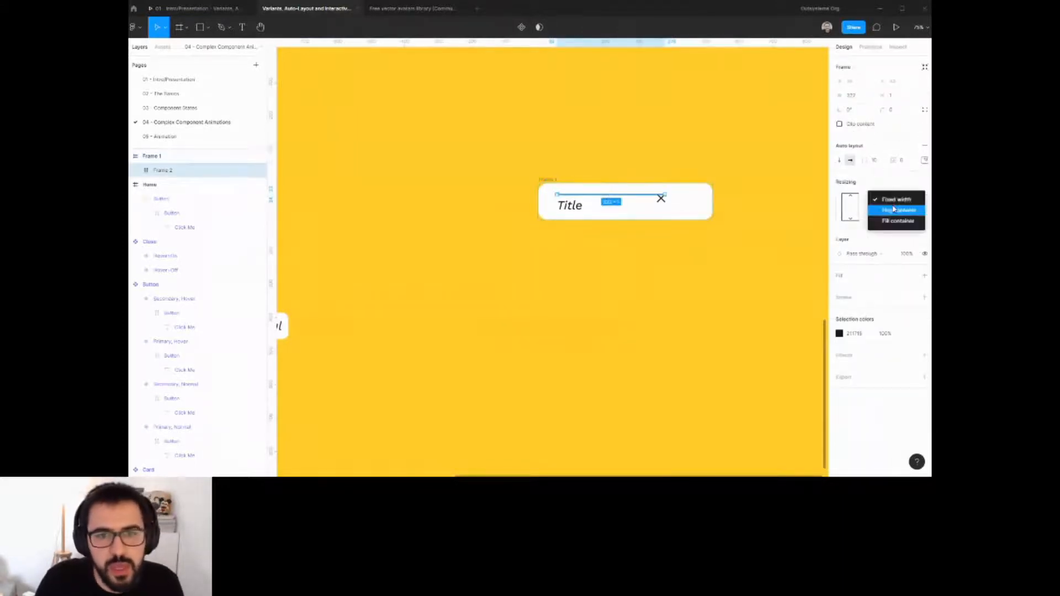
pyautogui.click(895, 220)
pyautogui.click(897, 213)
pyautogui.click(897, 203)
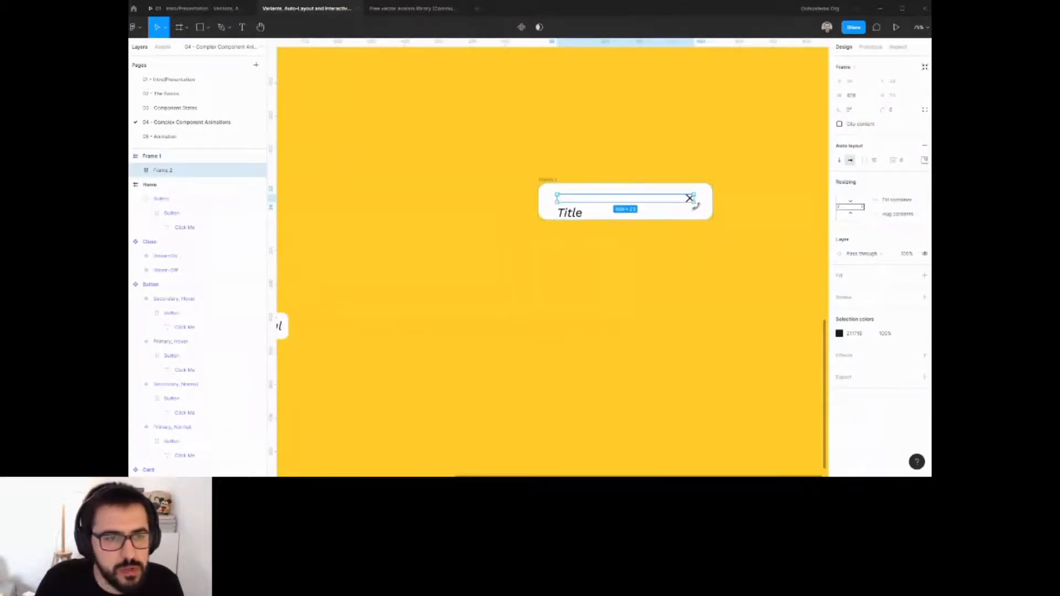
# Set the modal frame's height to hug its contents.
pyautogui.click(673, 251)
pyautogui.click(541, 181)
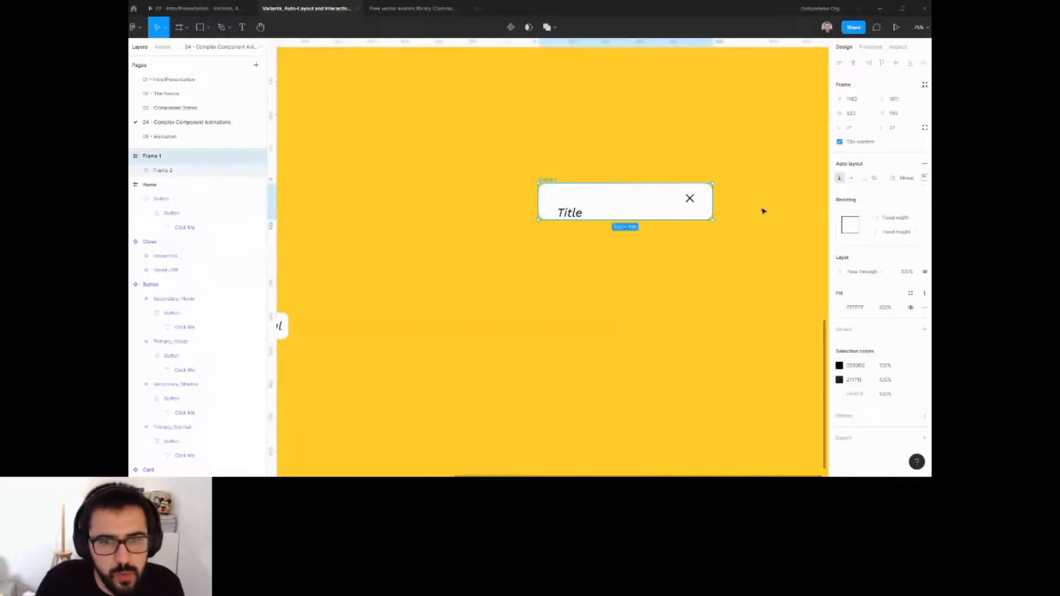
pyautogui.click(917, 232)
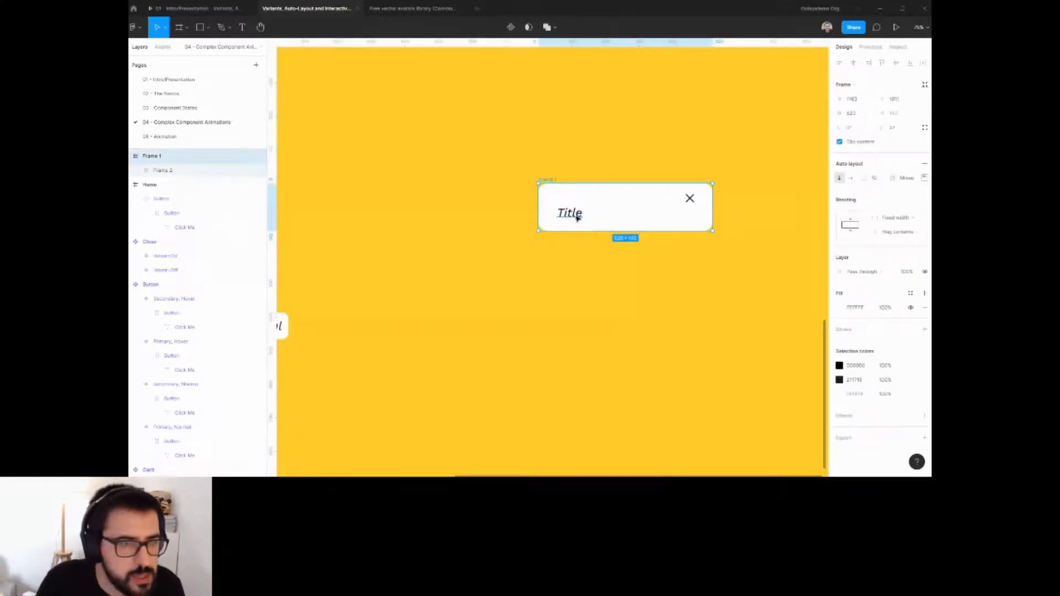
# Paste a copy of the title text and replace it with lorem ipsum placeholder text.
pyautogui.click(577, 215)
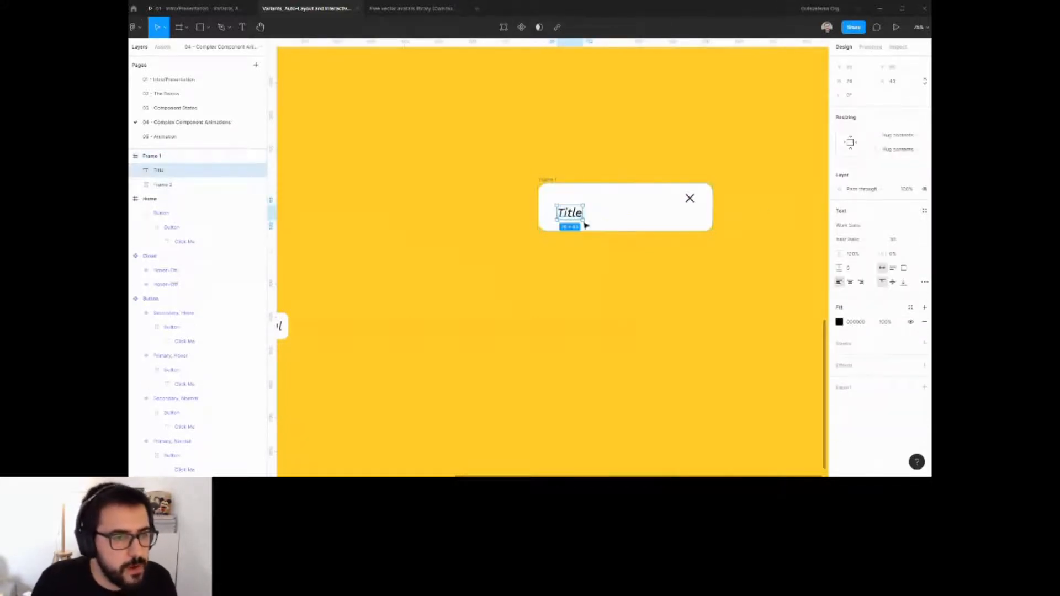
pyautogui.hotkey('ctrl', 'v')
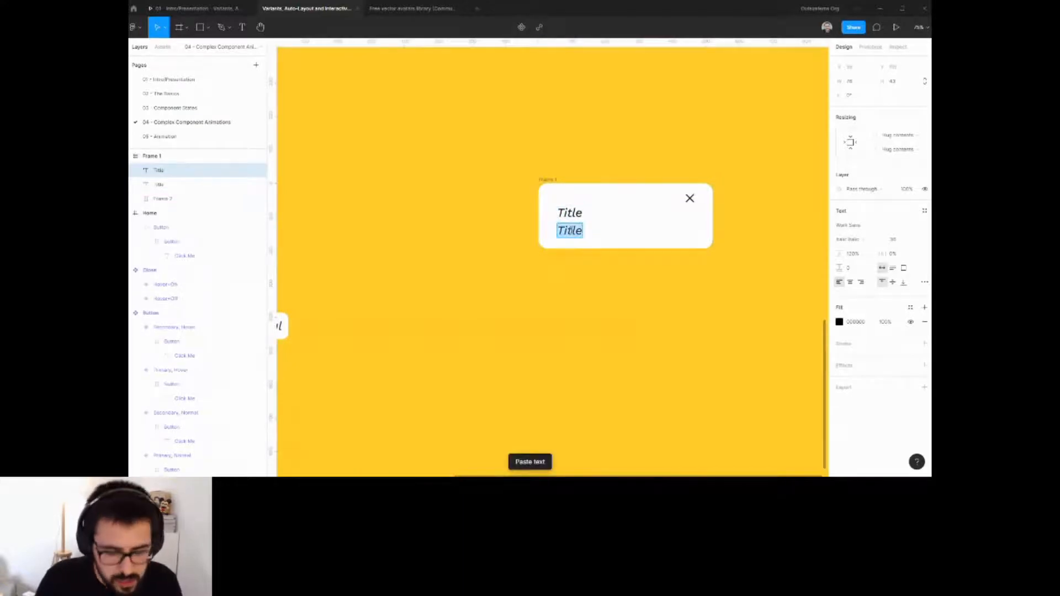
pyautogui.hotkey('ctrl', '/')
pyautogui.write('lorem')
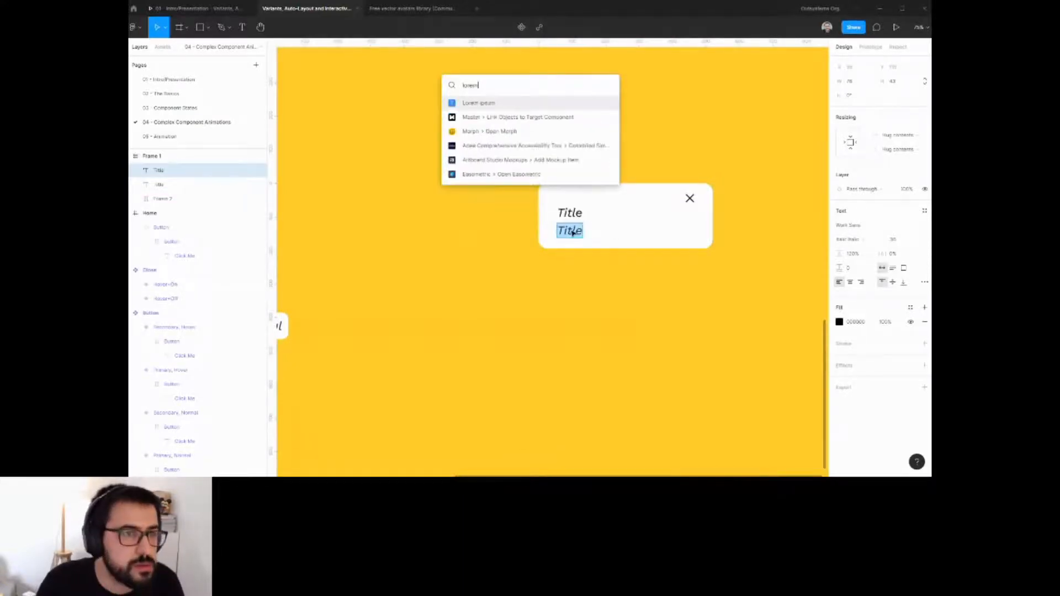
pyautogui.press('Return')
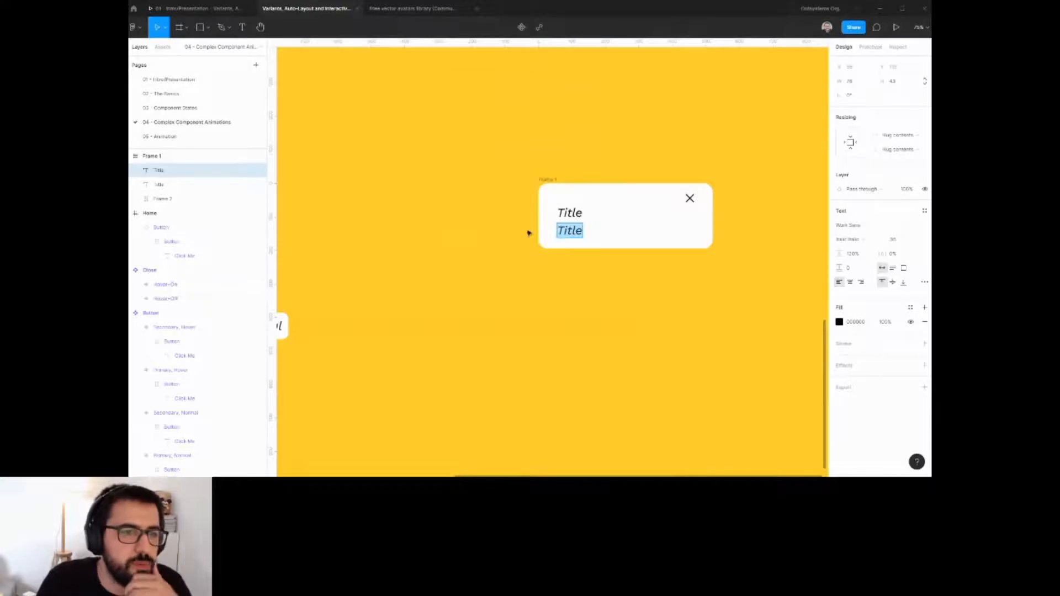
pyautogui.click(506, 261)
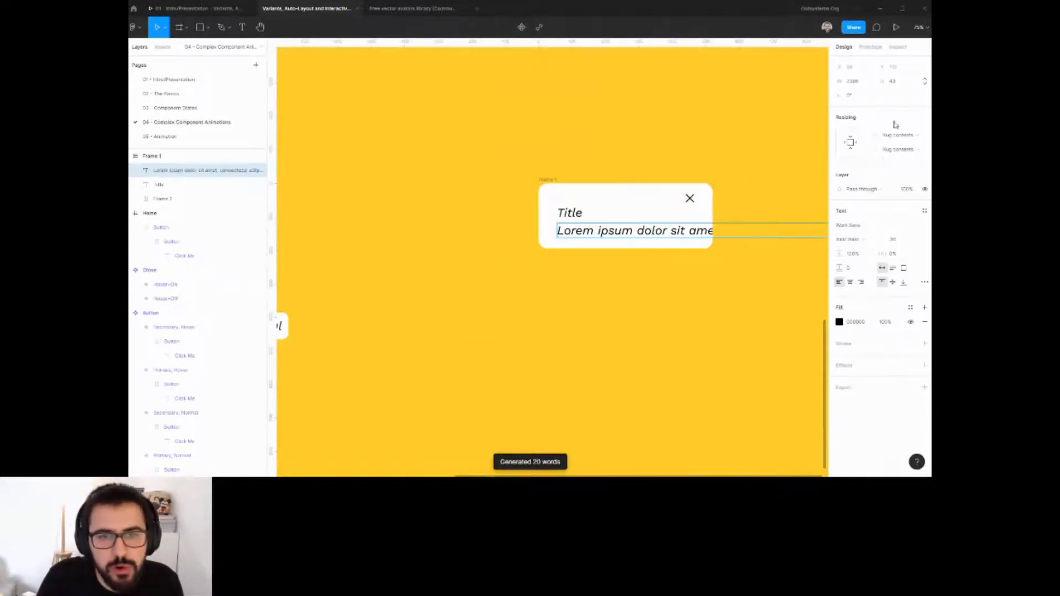
# Make the body text fill the container width and set its font size to 14.
pyautogui.click(897, 135)
pyautogui.click(896, 150)
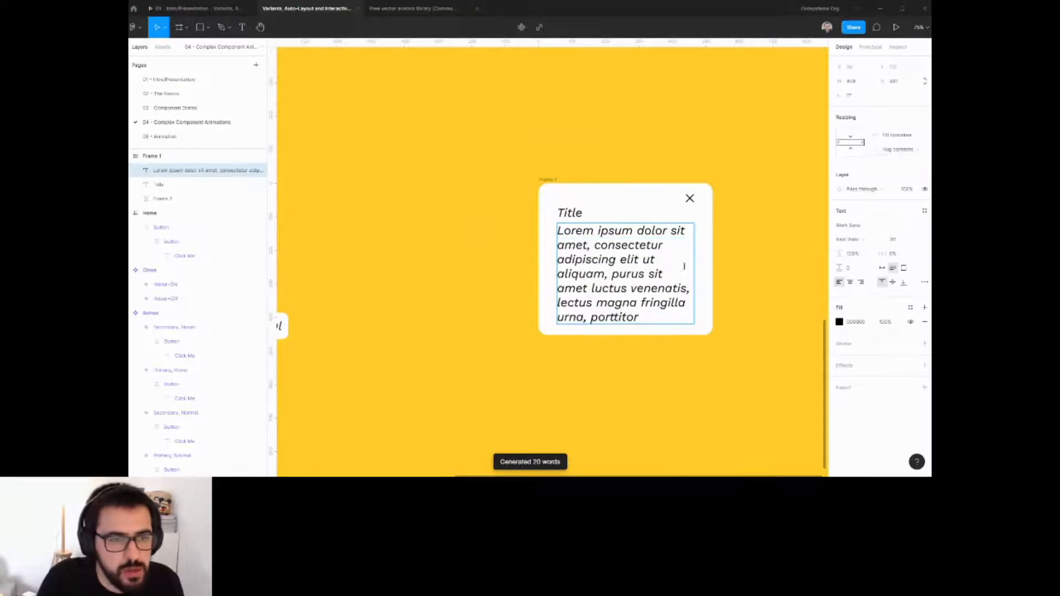
pyautogui.click(895, 239)
pyautogui.write('14')
pyautogui.press('Return')
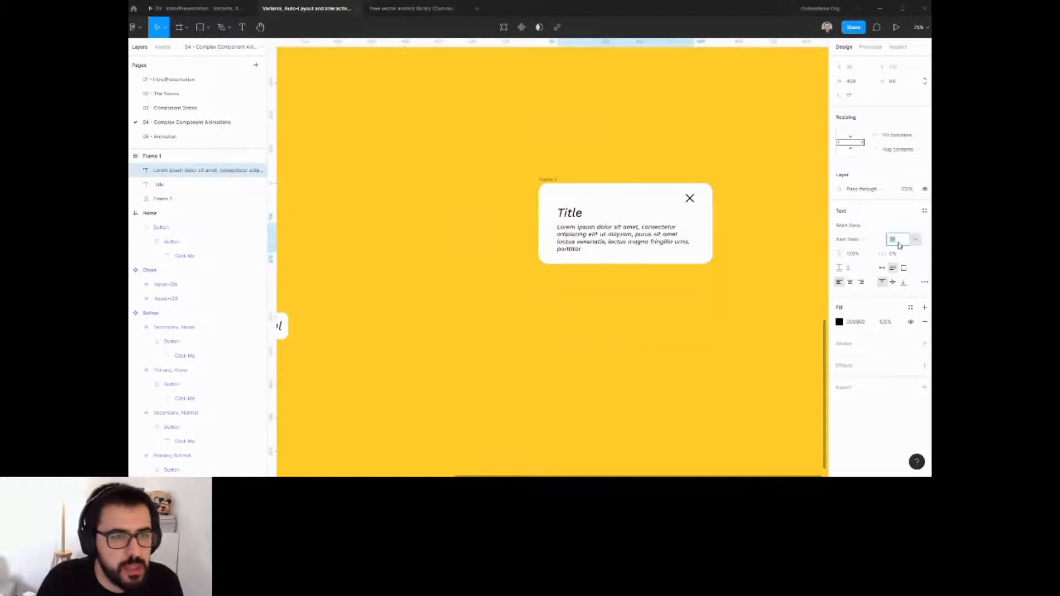
# Place a copy of the Open Modal button inside the modal below the body text.
pyautogui.scroll(-4, 596, 314)
pyautogui.click(596, 315)
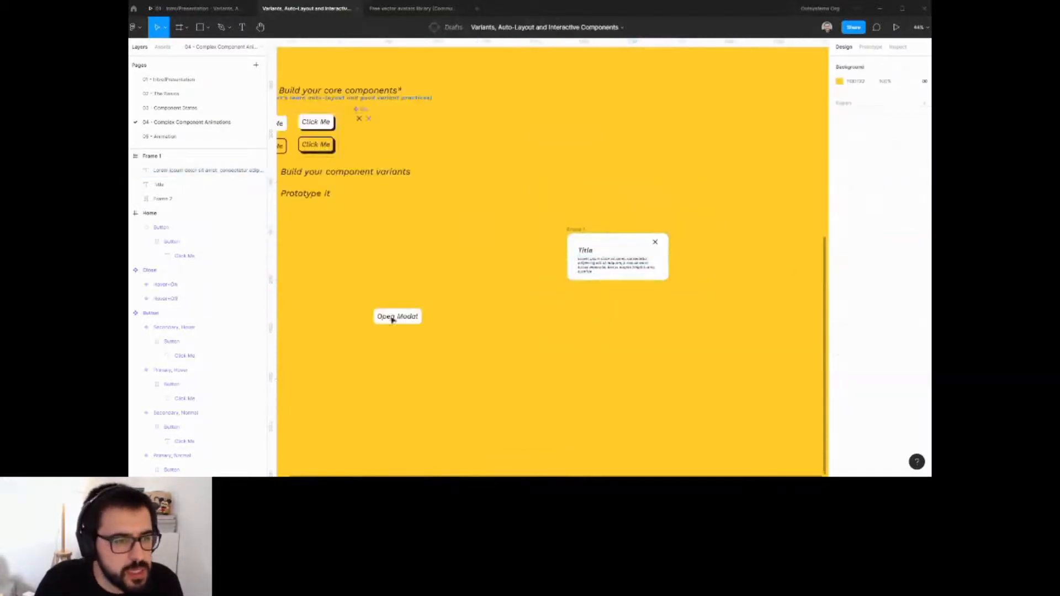
pyautogui.moveTo(393, 320); pyautogui.dragTo(618, 279)
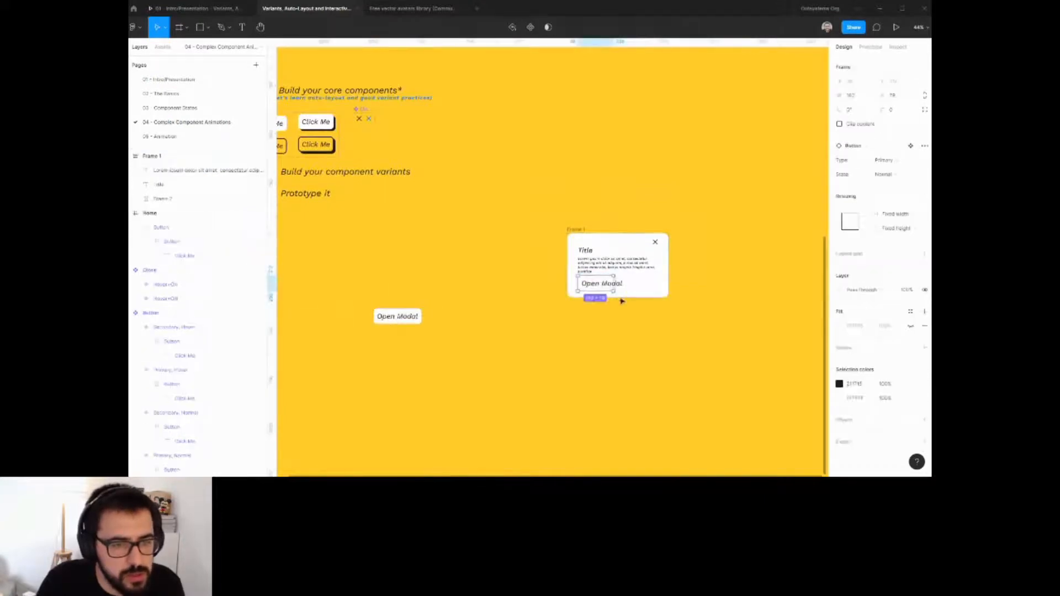
# Change the modal frame's fill to the orange document color.
pyautogui.scroll(2, 619, 301)
pyautogui.scroll(4, 616, 279)
pyautogui.scroll(-4, 593, 277)
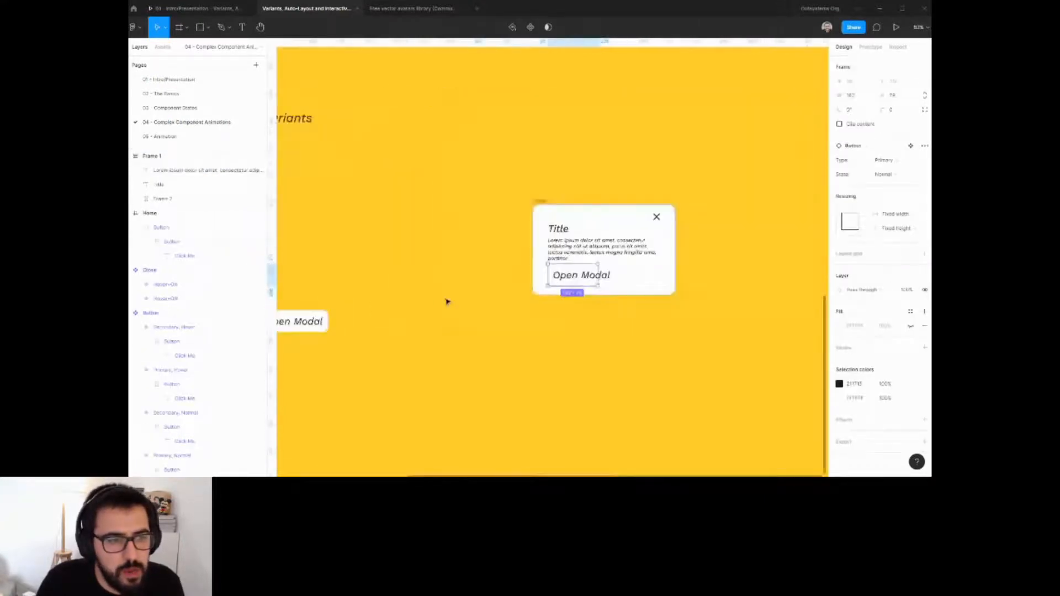
pyautogui.scroll(-3, 504, 270)
pyautogui.scroll(3, 598, 210)
pyautogui.click(548, 207)
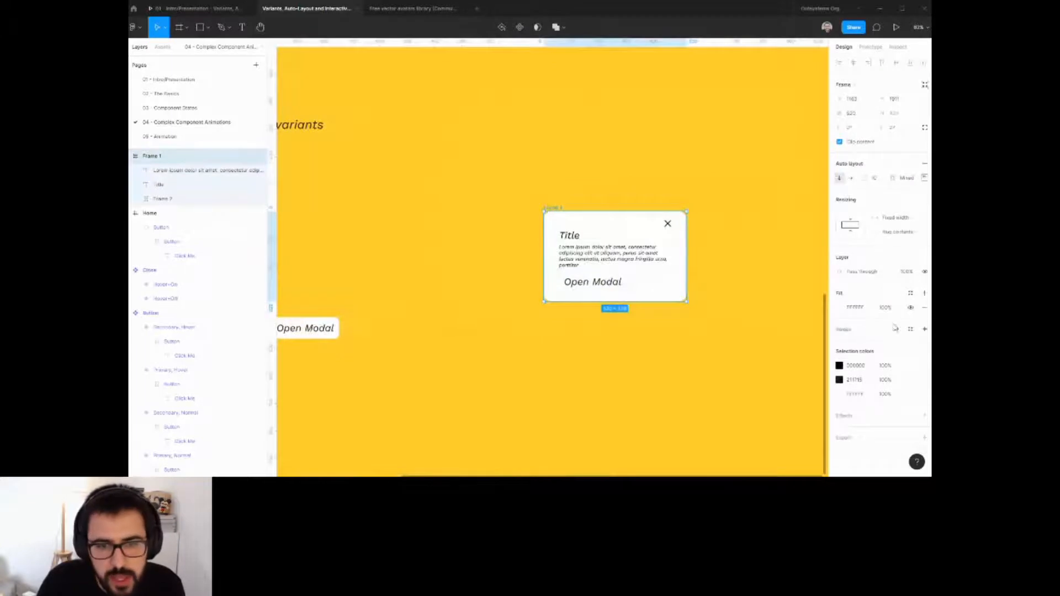
pyautogui.click(843, 307)
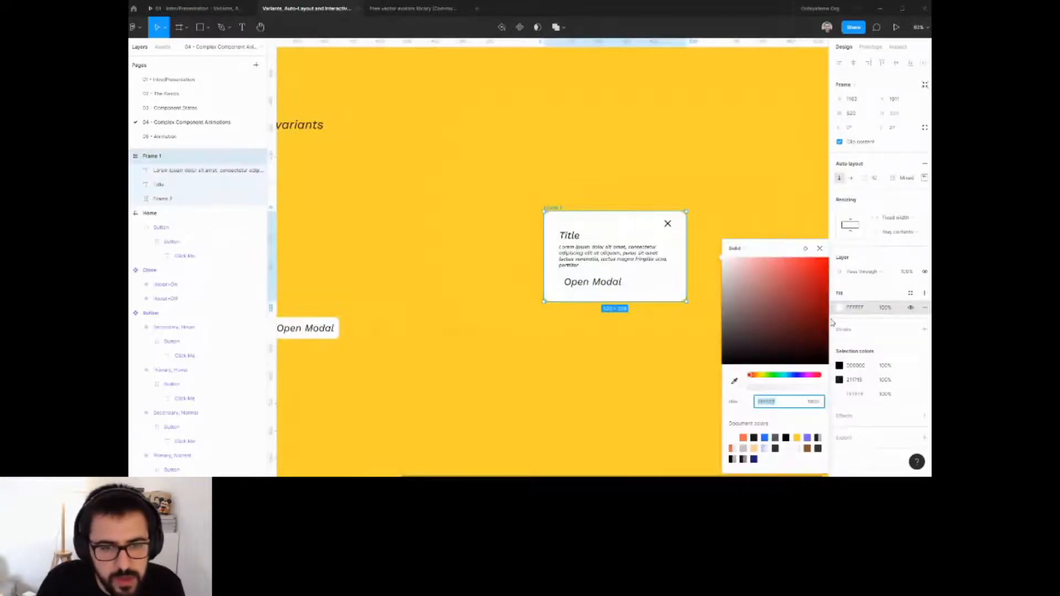
pyautogui.click(744, 437)
# Change the modal button's label to Yes.
pyautogui.scroll(2, 617, 318)
pyautogui.click(609, 267)
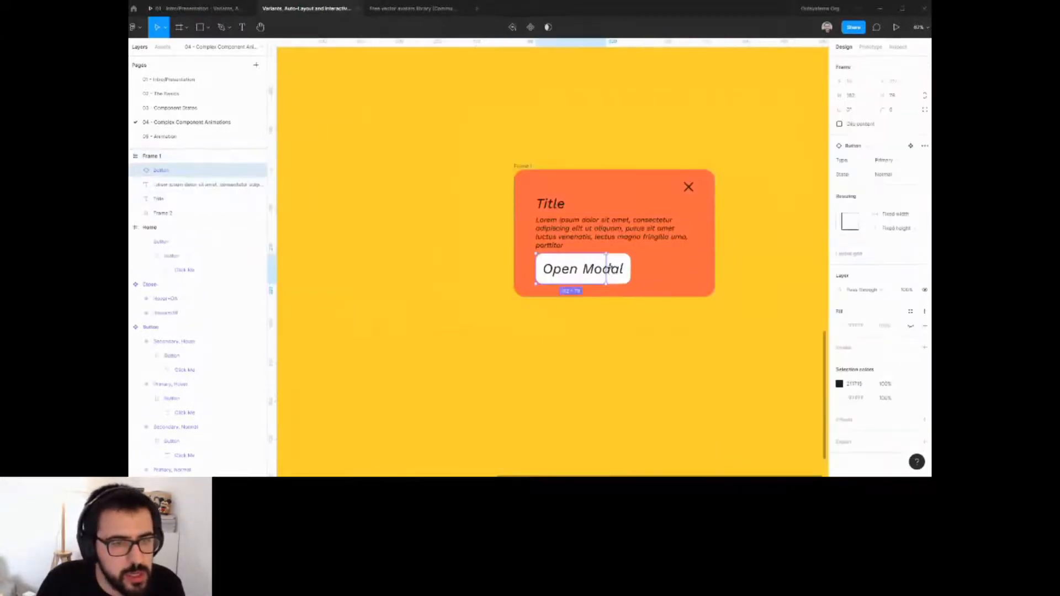
pyautogui.doubleClick(569, 268)
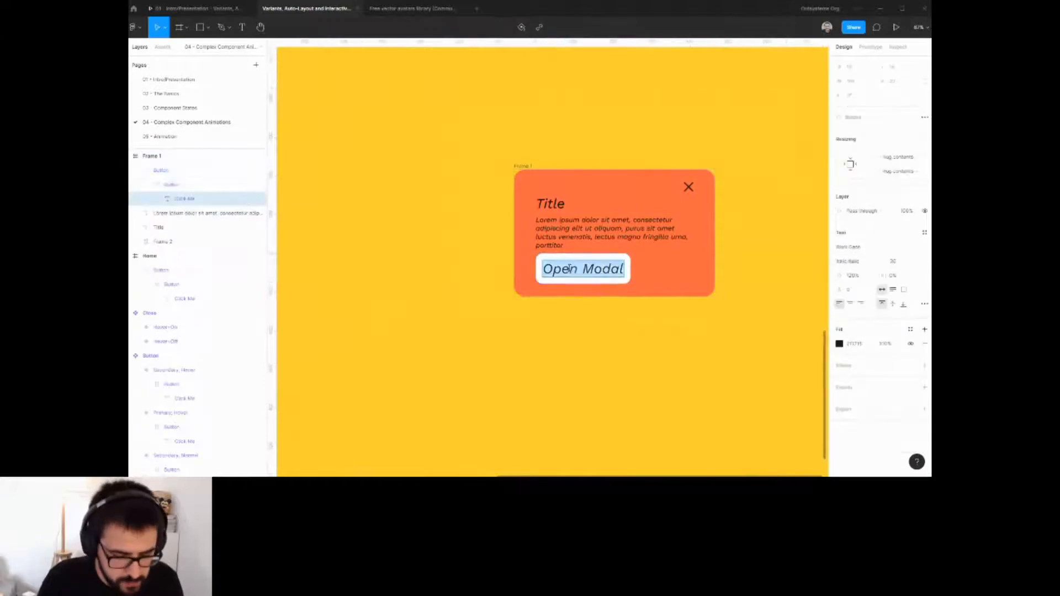
pyautogui.write('Yes')
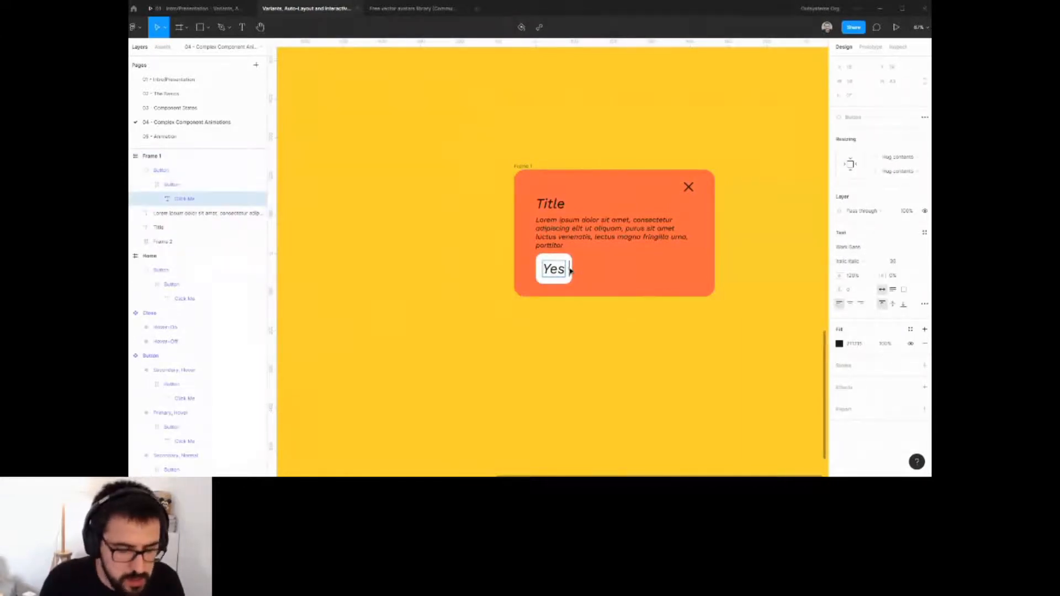
pyautogui.press('Escape')
# Duplicate the Yes button and wrap both buttons in an auto layout frame that fills the container width.
pyautogui.click(556, 282)
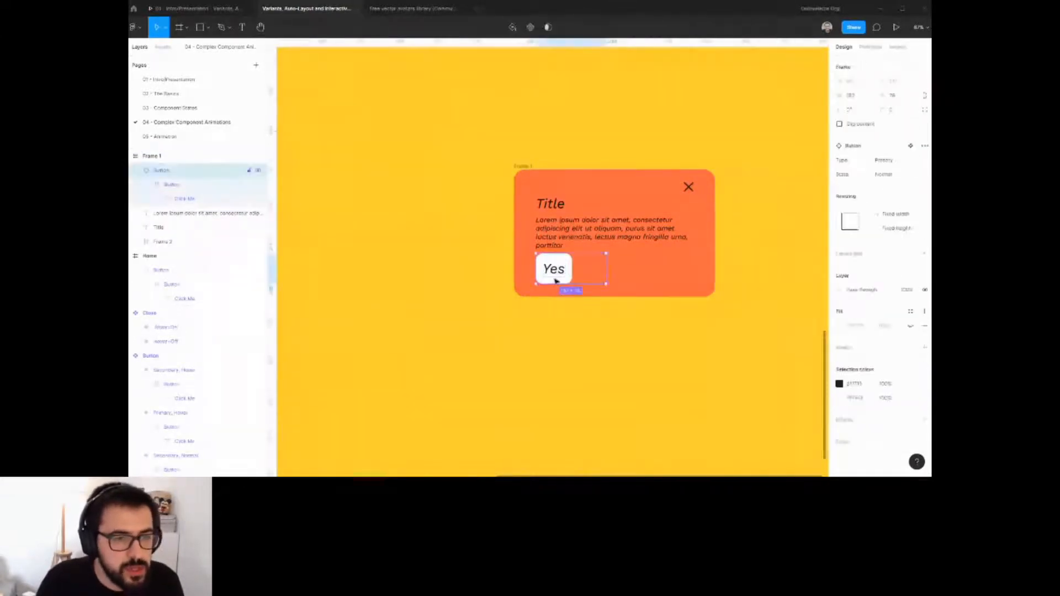
pyautogui.hotkey('ctrl', 'v')
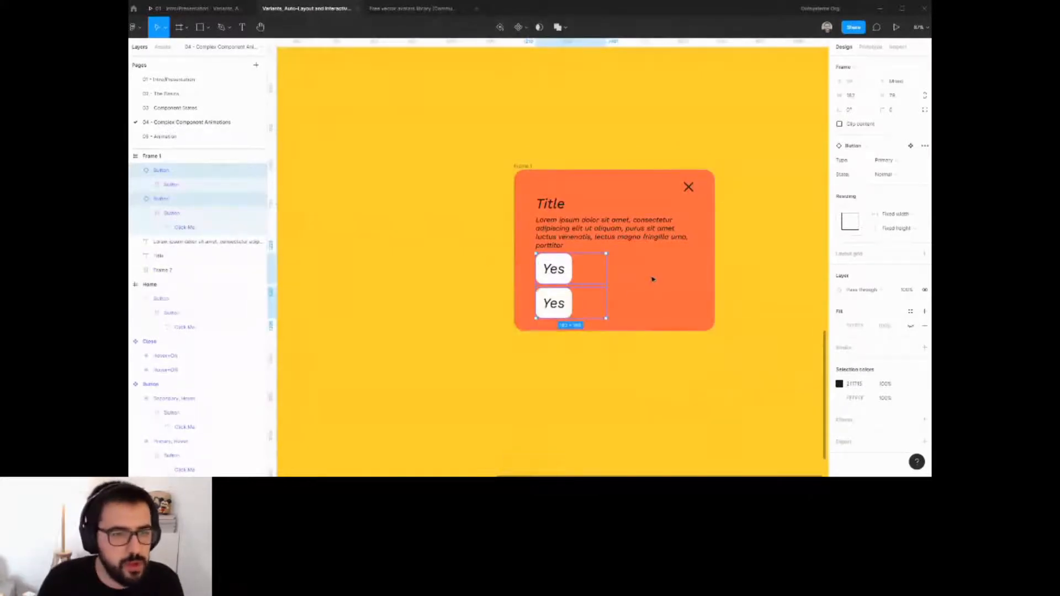
pyautogui.hotkey('shift', 'a')
pyautogui.click(901, 200)
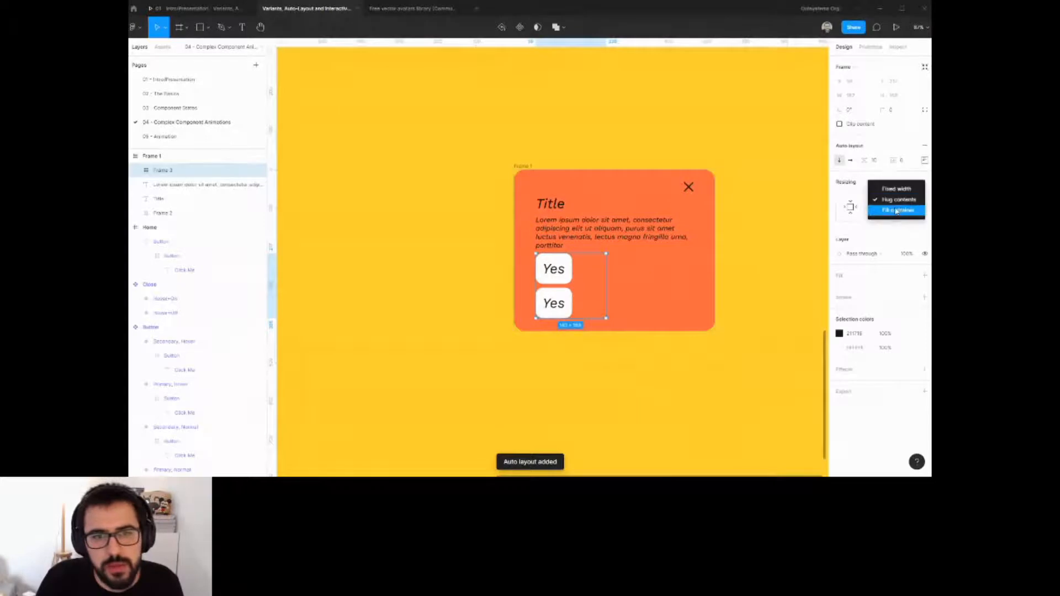
pyautogui.click(895, 215)
# Arrange the button frame horizontally with space between and set its height to hug contents.
pyautogui.click(850, 160)
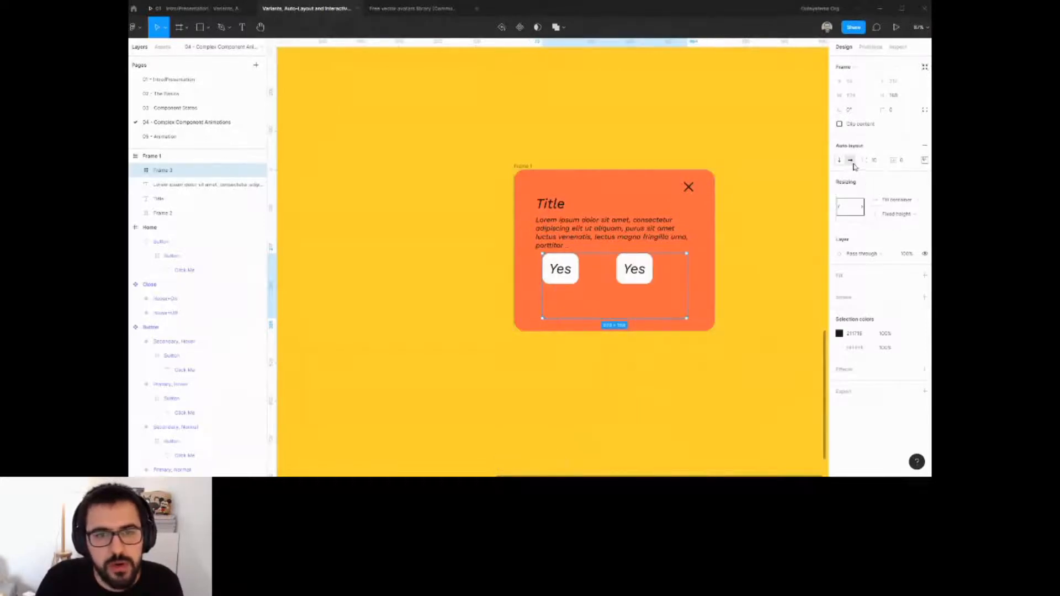
pyautogui.click(924, 160)
pyautogui.click(873, 236)
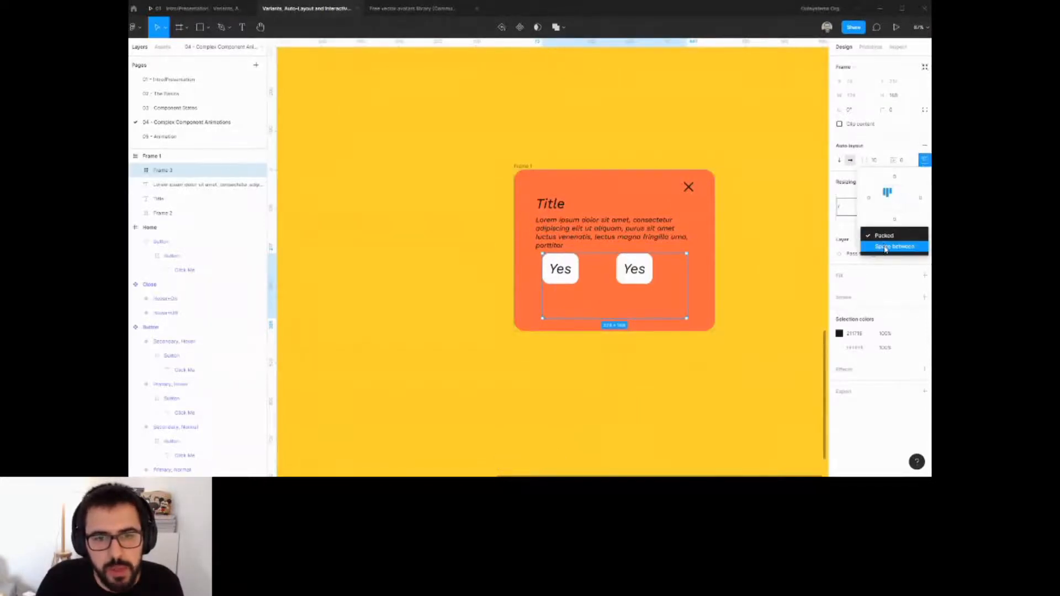
pyautogui.click(886, 247)
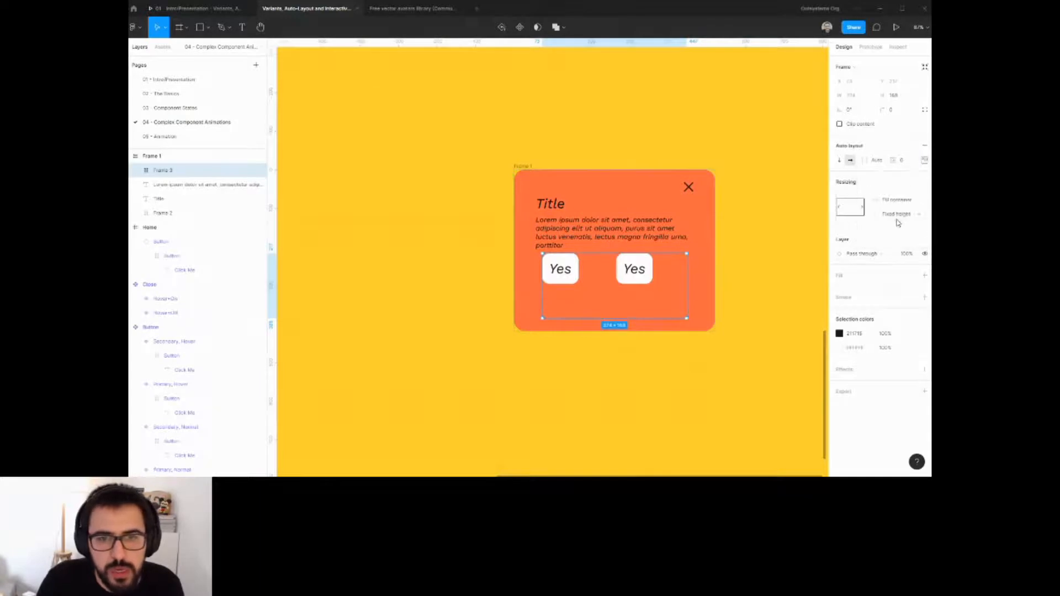
pyautogui.click(897, 214)
pyautogui.click(898, 218)
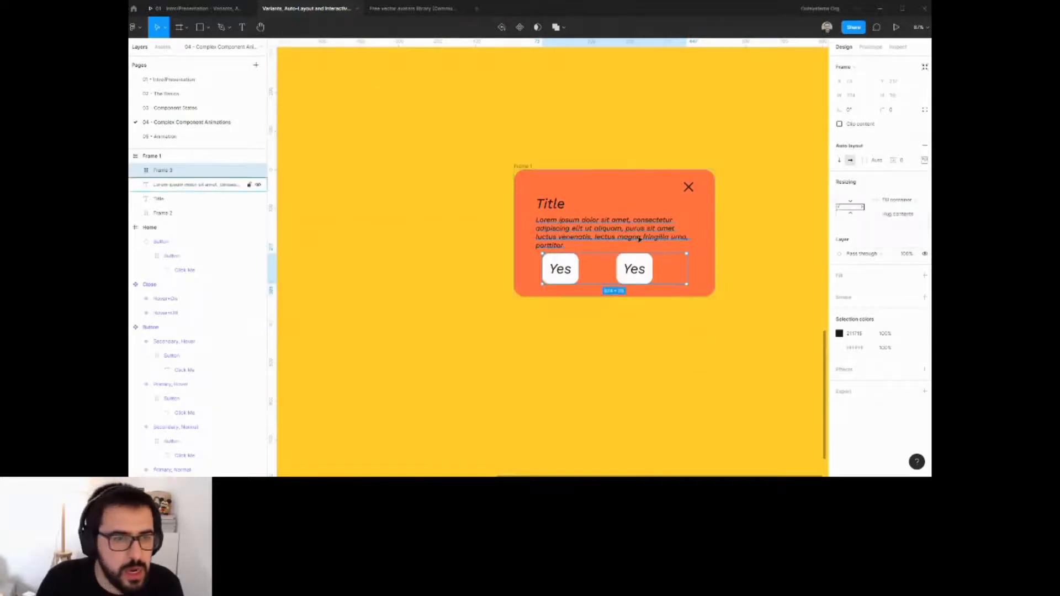
# Change the second button's label to No.
pyautogui.doubleClick(633, 269)
pyautogui.doubleClick(634, 269)
pyautogui.write('No')
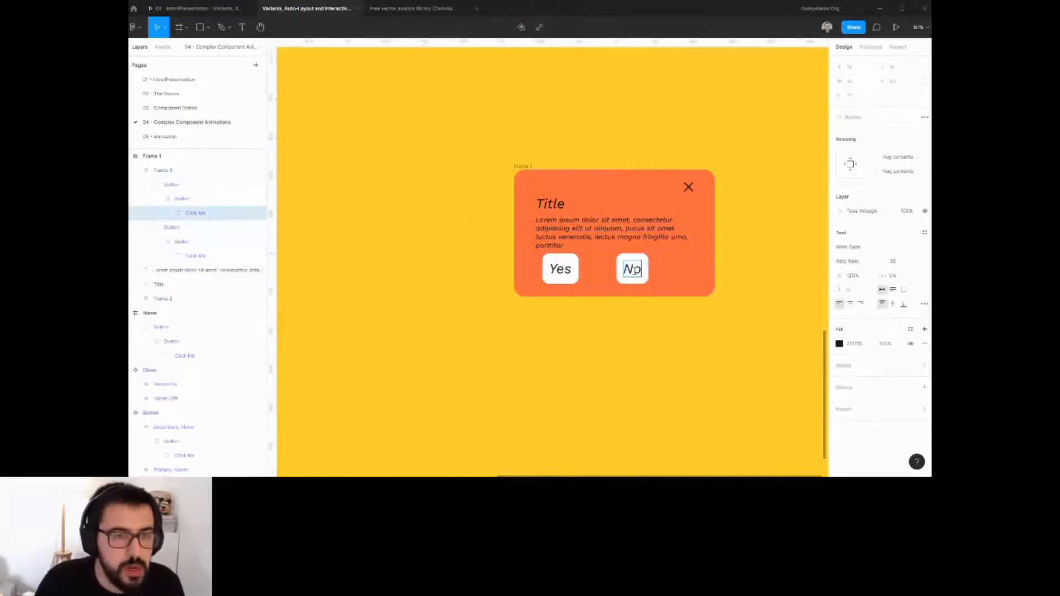
pyautogui.press('Escape')
pyautogui.press('Escape')
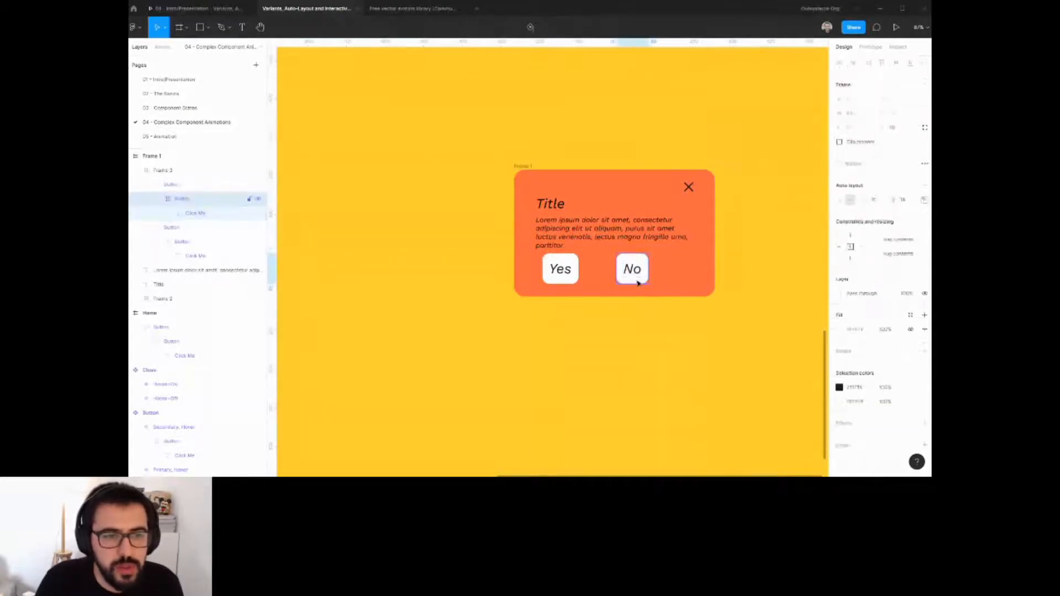
pyautogui.click(909, 239)
pyautogui.click(895, 239)
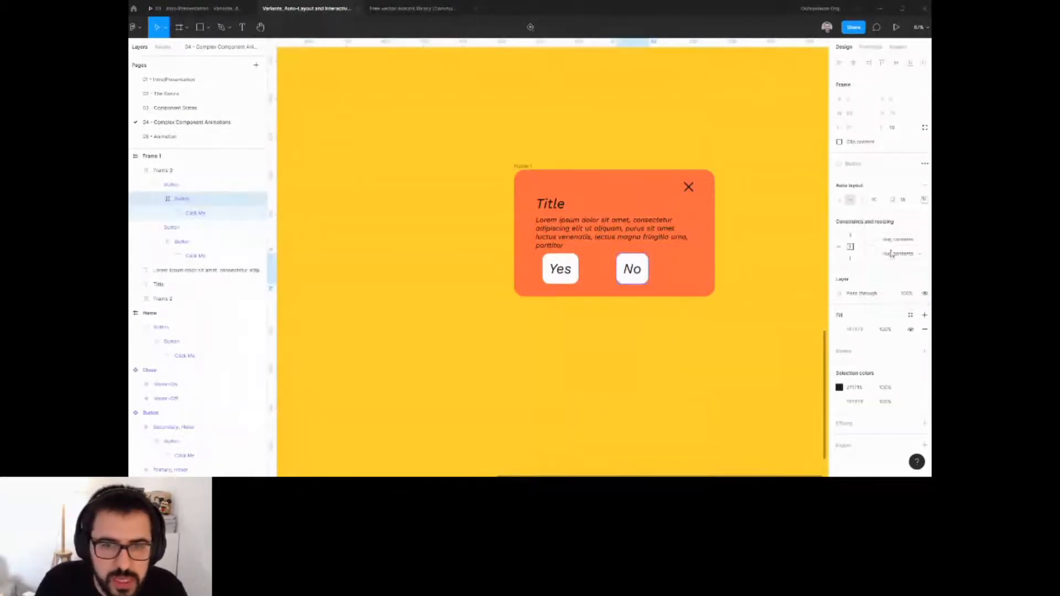
pyautogui.click(891, 256)
pyautogui.click(895, 260)
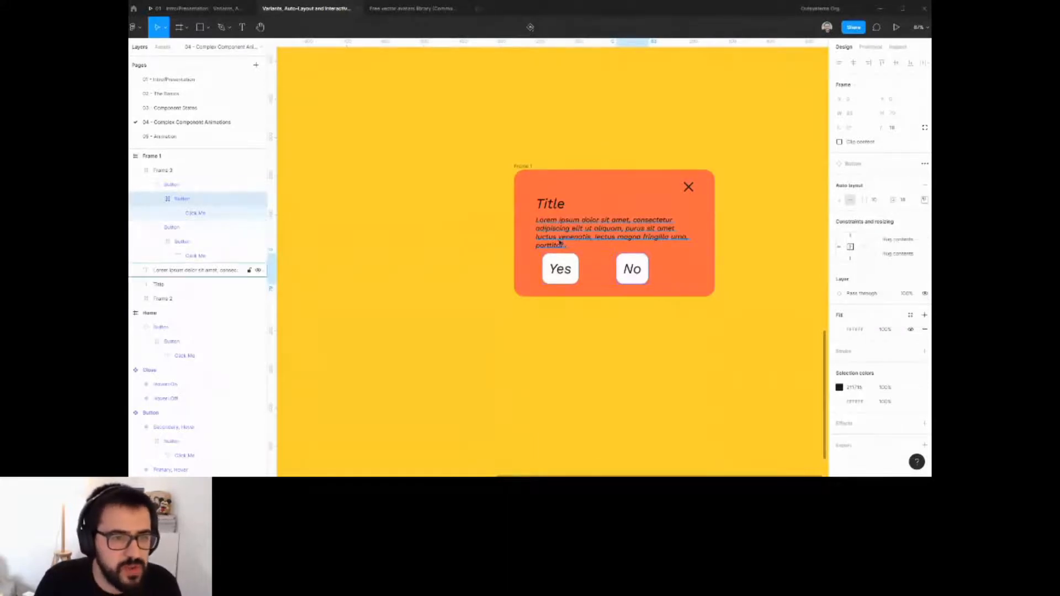
# Select the Yes/No button frame and increase its auto layout padding in the alignment settings.
pyautogui.click(686, 280)
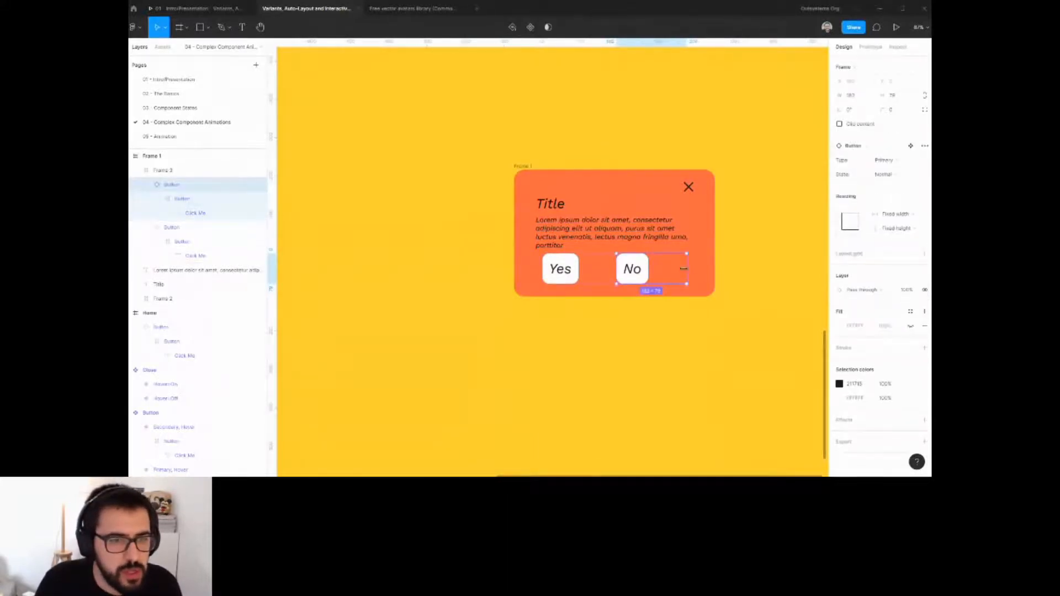
pyautogui.click(186, 173)
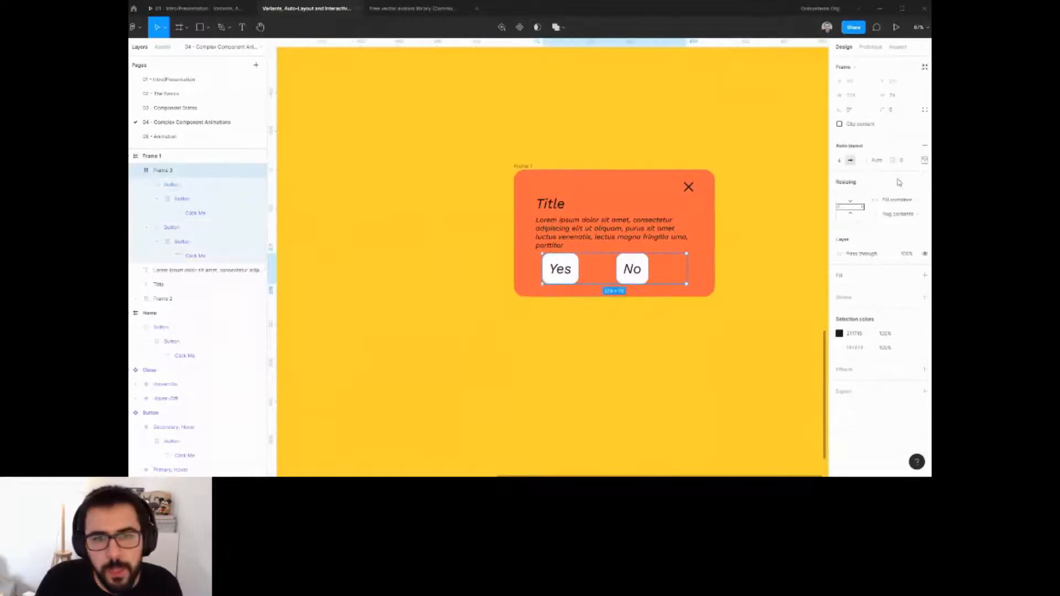
pyautogui.click(924, 160)
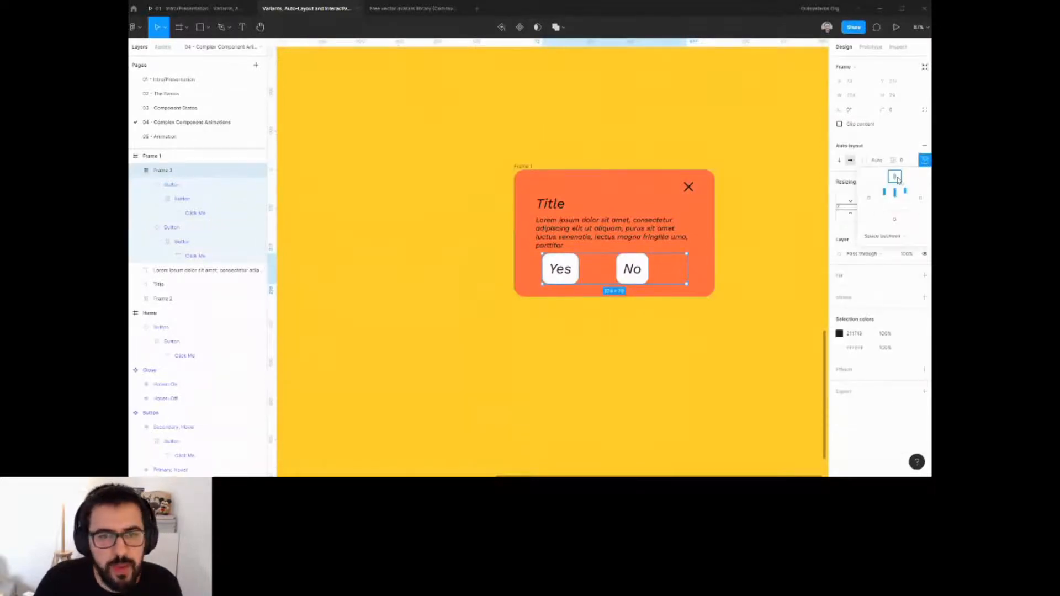
pyautogui.press('Up')
pyautogui.press('Up')
pyautogui.press('Up')
pyautogui.press('Up')
pyautogui.press('Up')
pyautogui.press('Up')
pyautogui.press('Up')
pyautogui.press('Up')
pyautogui.press('Up')
pyautogui.press('Up')
pyautogui.press('Up')
pyautogui.press('Up')
pyautogui.press('Up')
pyautogui.press('Up')
pyautogui.press('Up')
pyautogui.press('Up')
pyautogui.press('Up')
pyautogui.press('Up')
pyautogui.press('Up')
pyautogui.press('Up')
pyautogui.press('Up')
pyautogui.press('Up')
pyautogui.press('Up')
pyautogui.press('Up')
pyautogui.press('Up')
pyautogui.press('Up')
pyautogui.press('Up')
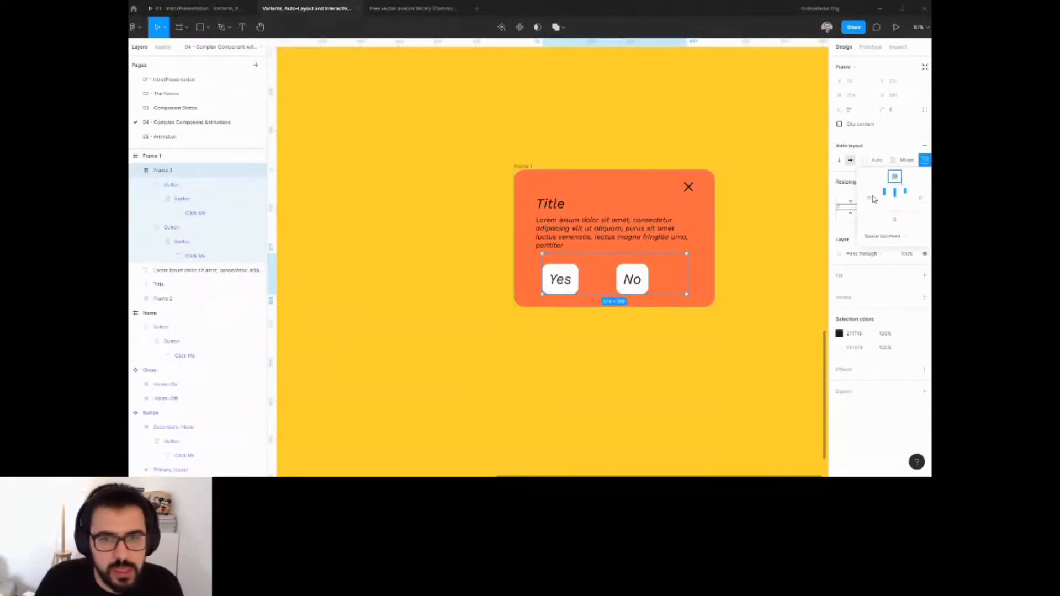
# Set the button frame's width to Fill container and adjust its auto layout spacing mode.
pyautogui.click(672, 379)
pyautogui.click(657, 274)
pyautogui.click(900, 201)
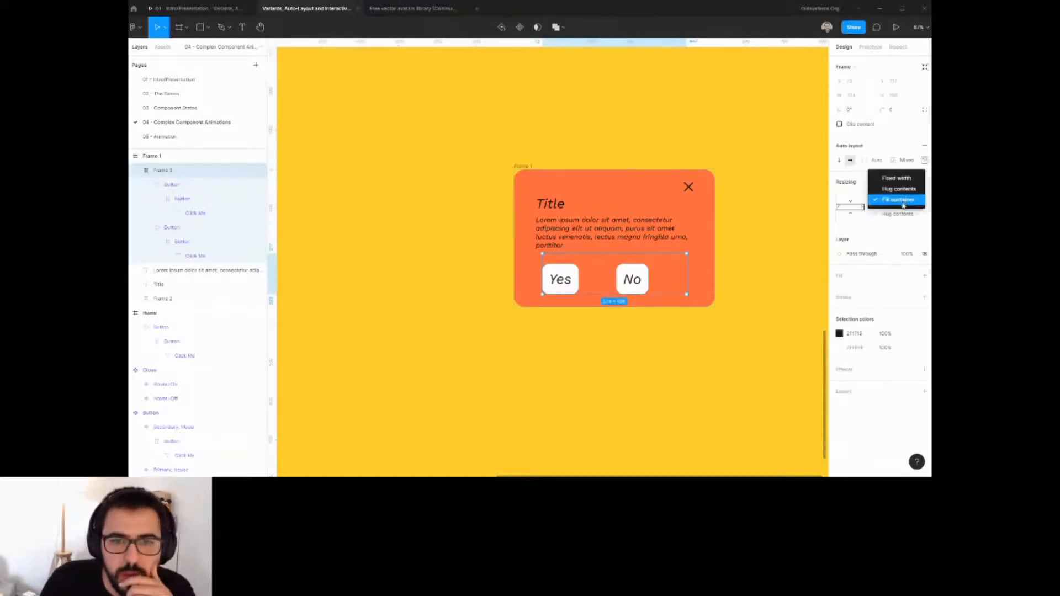
pyautogui.click(903, 202)
pyautogui.click(564, 237)
pyautogui.click(555, 289)
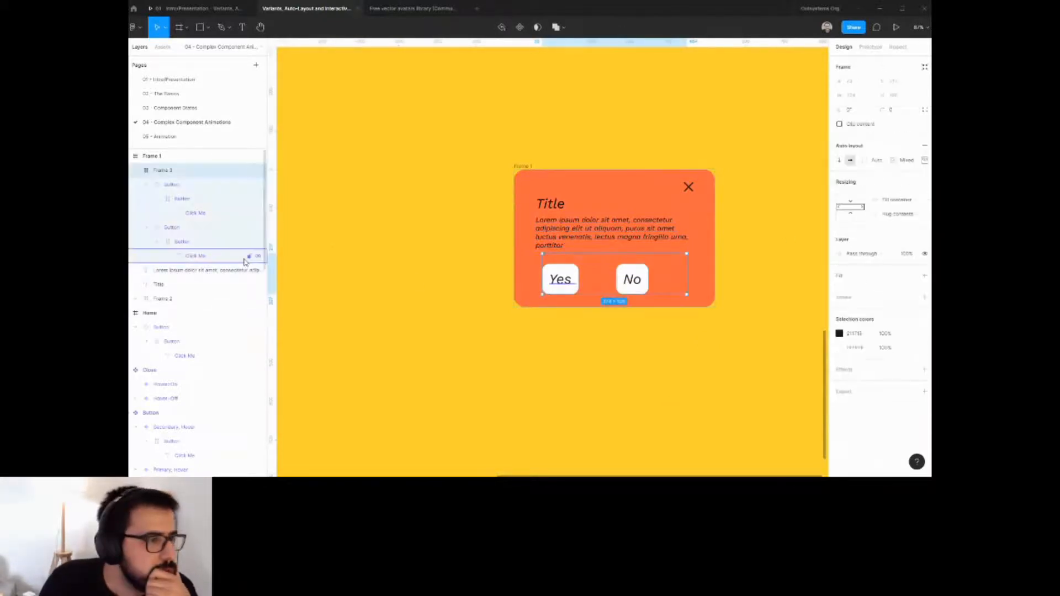
pyautogui.click(924, 159)
pyautogui.click(883, 235)
pyautogui.click(884, 228)
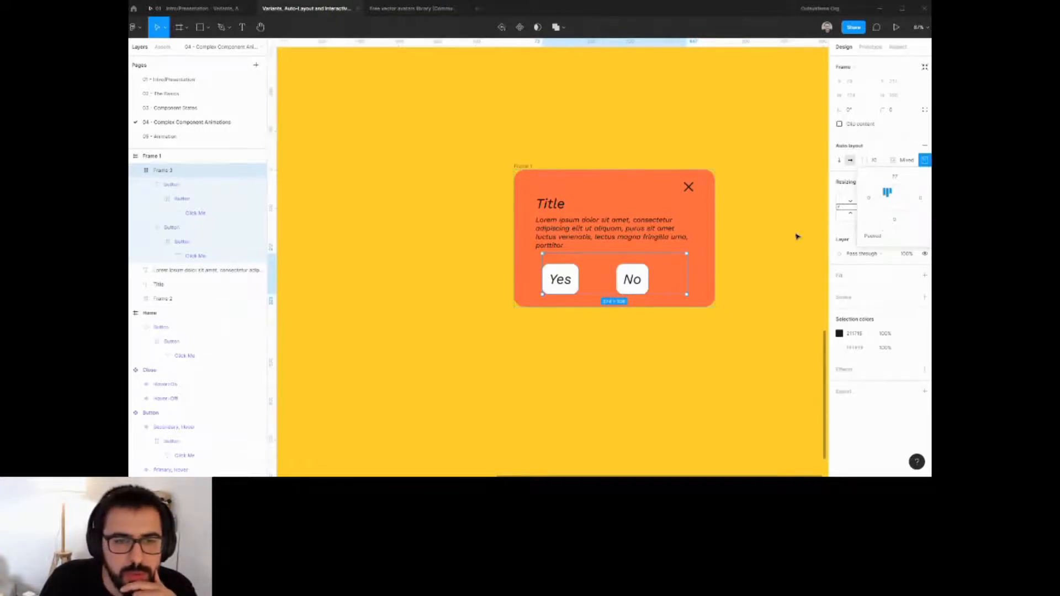
pyautogui.click(796, 236)
# Select the title, body text, close row and button frame together and set their widths to Fill container.
pyautogui.click(677, 238)
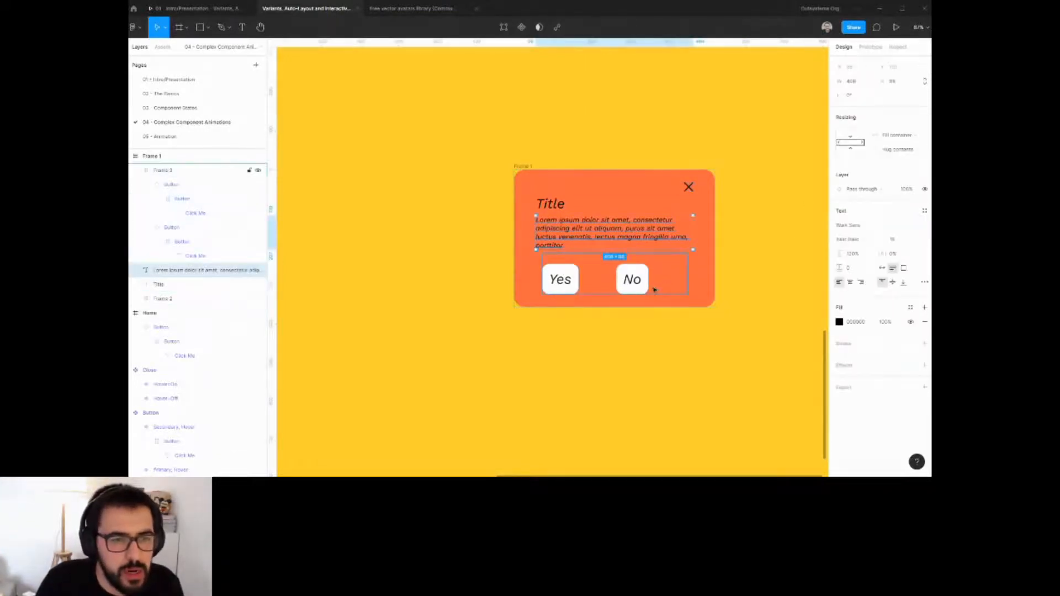
pyautogui.keyDown('shift'); pyautogui.click(654, 290); pyautogui.keyUp('shift')
pyautogui.keyDown('shift'); pyautogui.click(555, 204); pyautogui.keyUp('shift')
pyautogui.keyDown('shift'); pyautogui.click(560, 189); pyautogui.keyUp('shift')
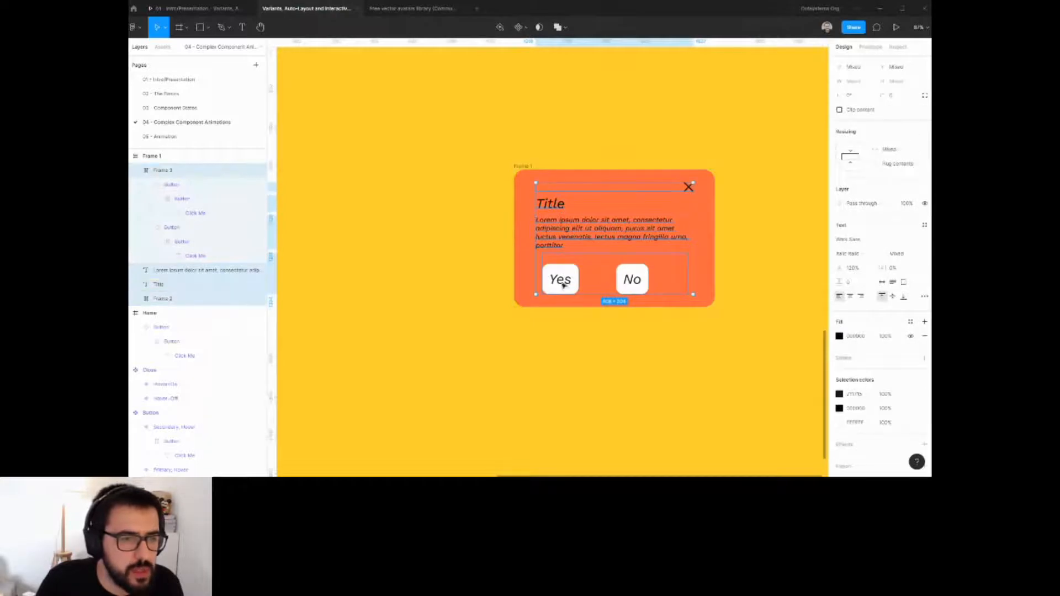
pyautogui.click(138, 170)
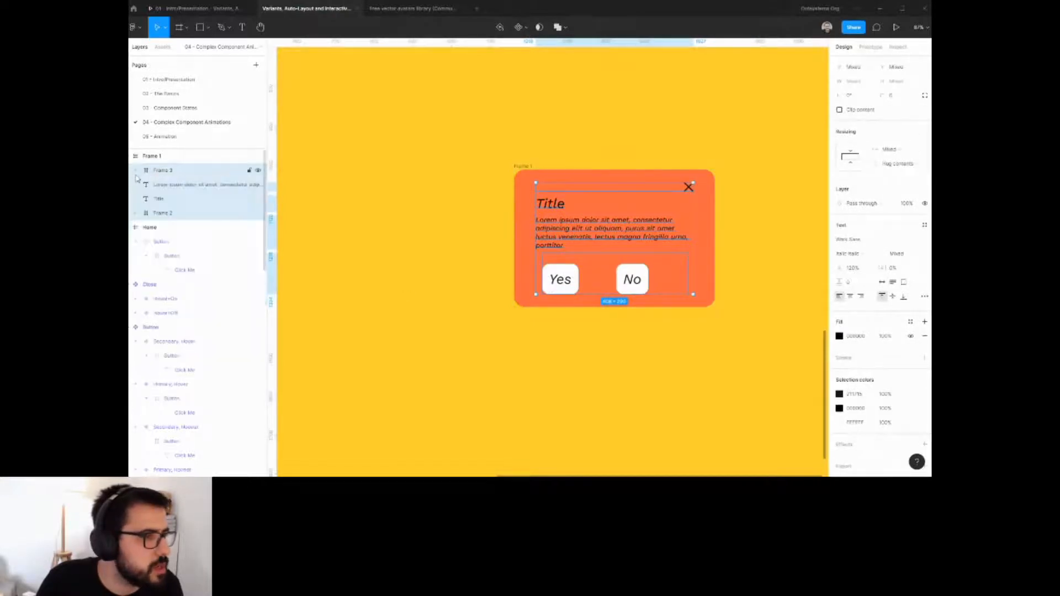
pyautogui.click(888, 149)
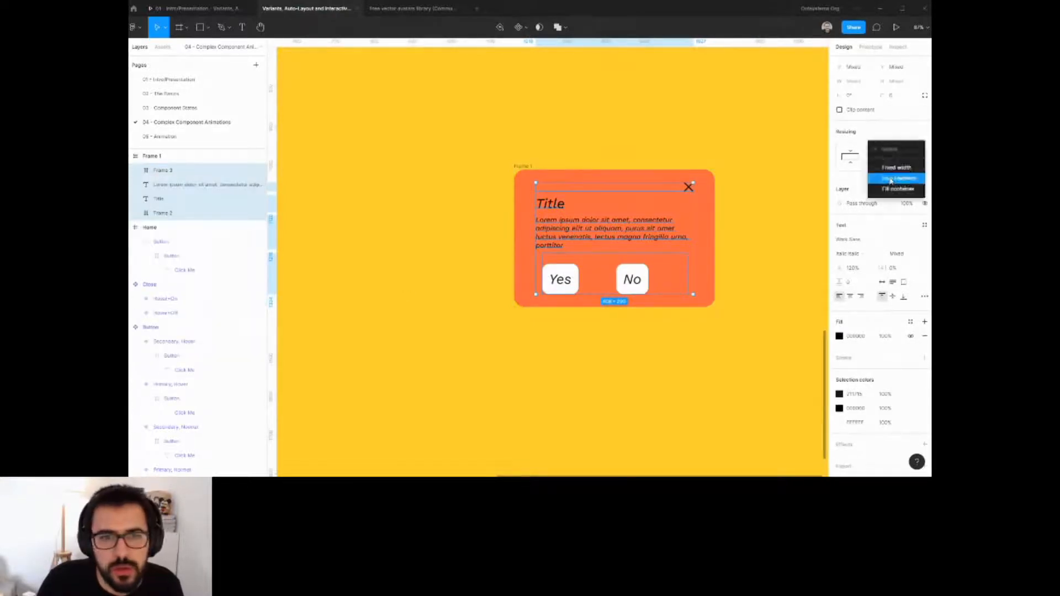
pyautogui.click(875, 189)
# Switch the No button instance to the secondary Type variant.
pyautogui.click(658, 268)
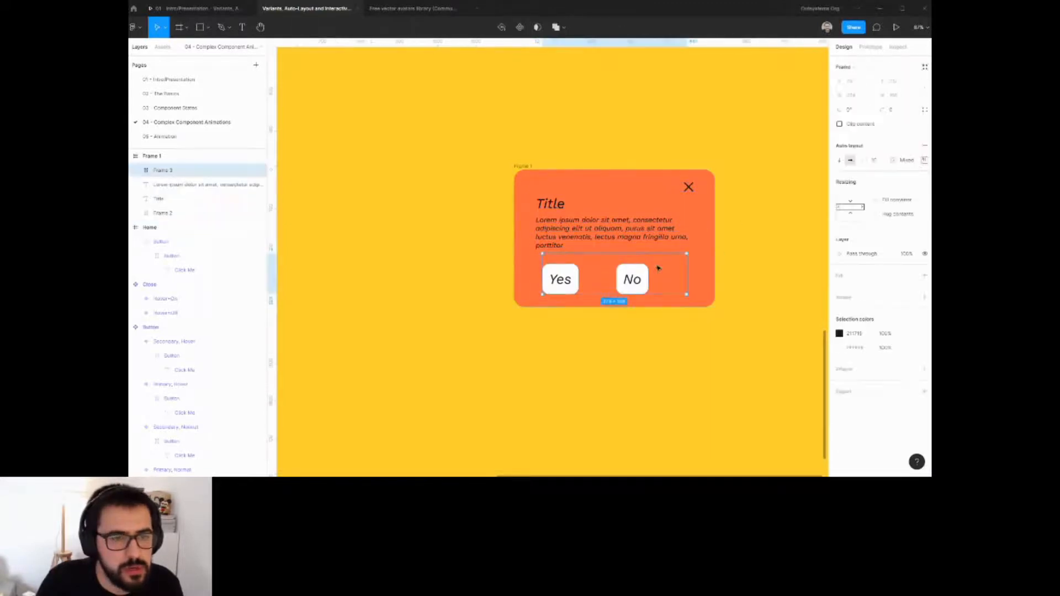
pyautogui.click(647, 280)
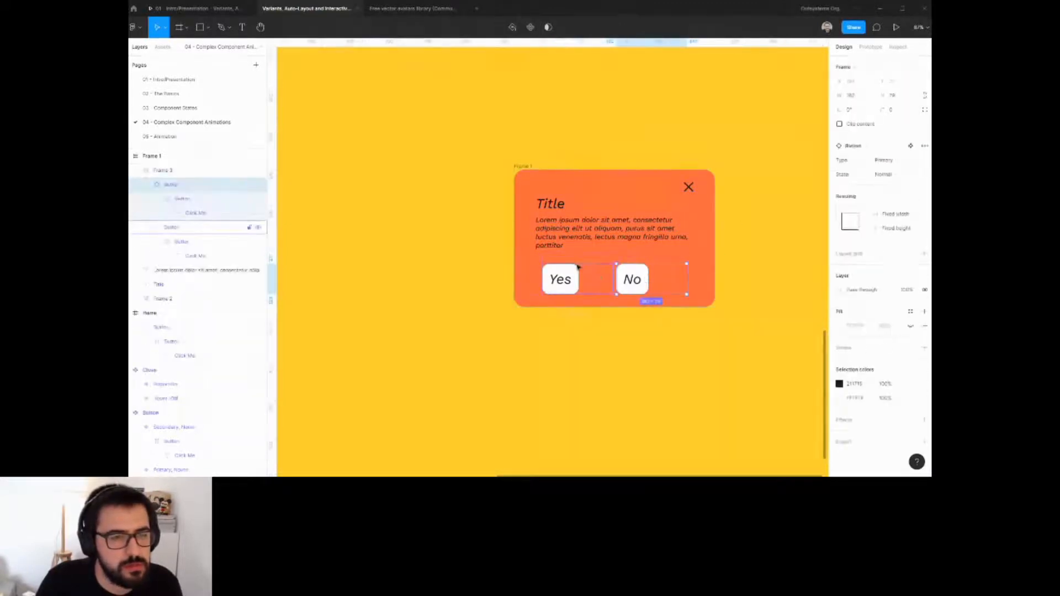
pyautogui.click(579, 269)
pyautogui.click(686, 289)
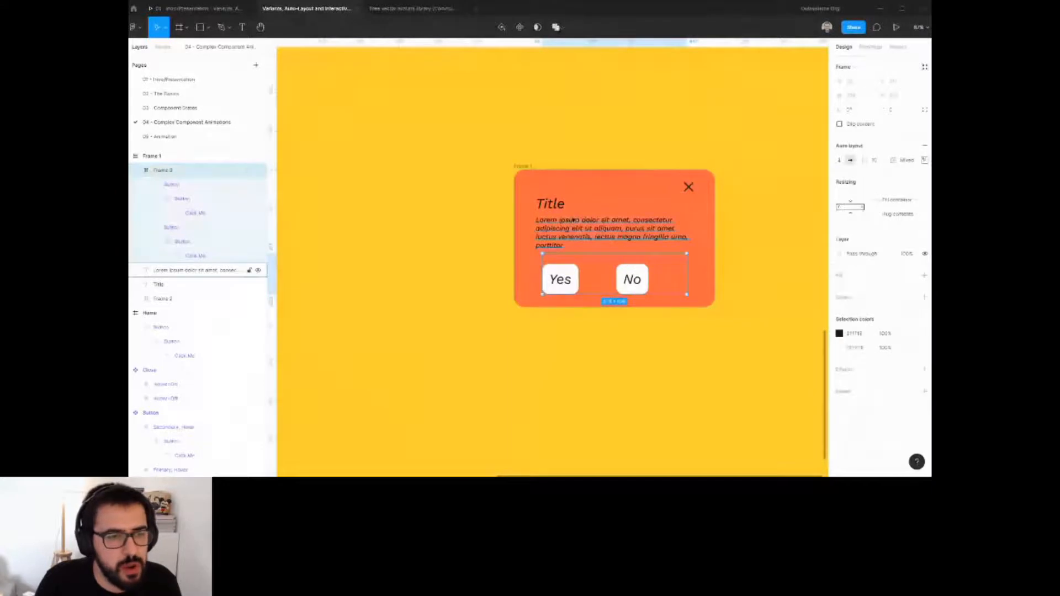
pyautogui.click(627, 280)
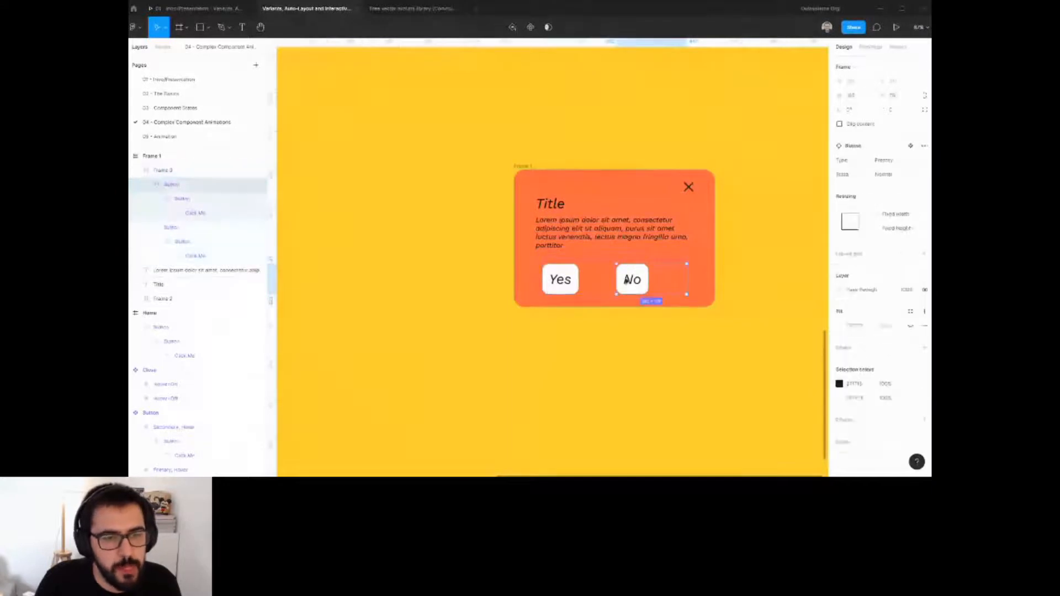
pyautogui.click(882, 160)
pyautogui.click(886, 147)
pyautogui.click(744, 239)
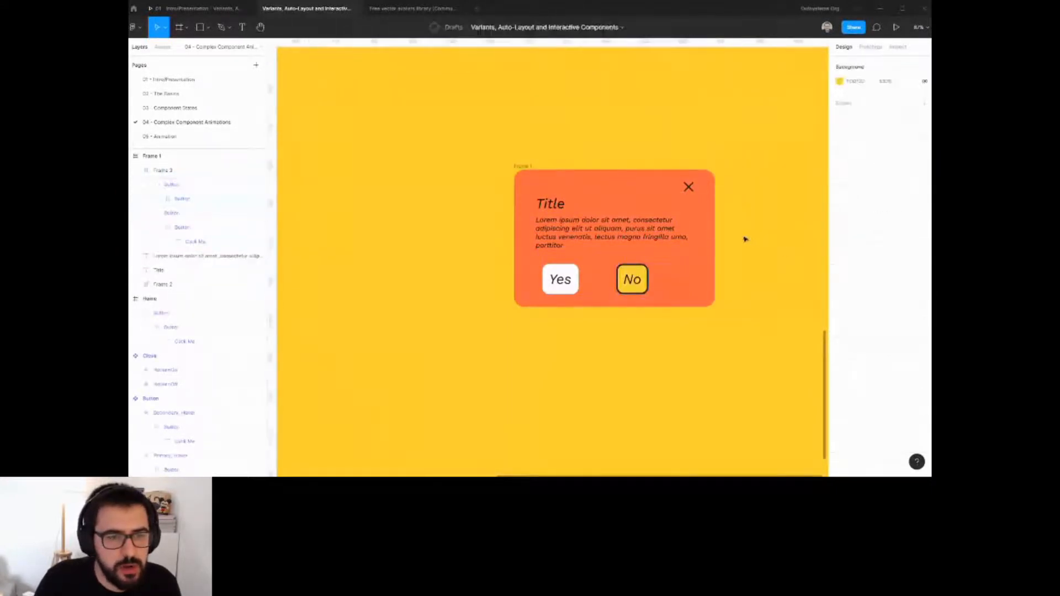
# Rename the modal frame to Modal.
pyautogui.scroll(-2, 642, 274)
pyautogui.scroll(-2, 594, 306)
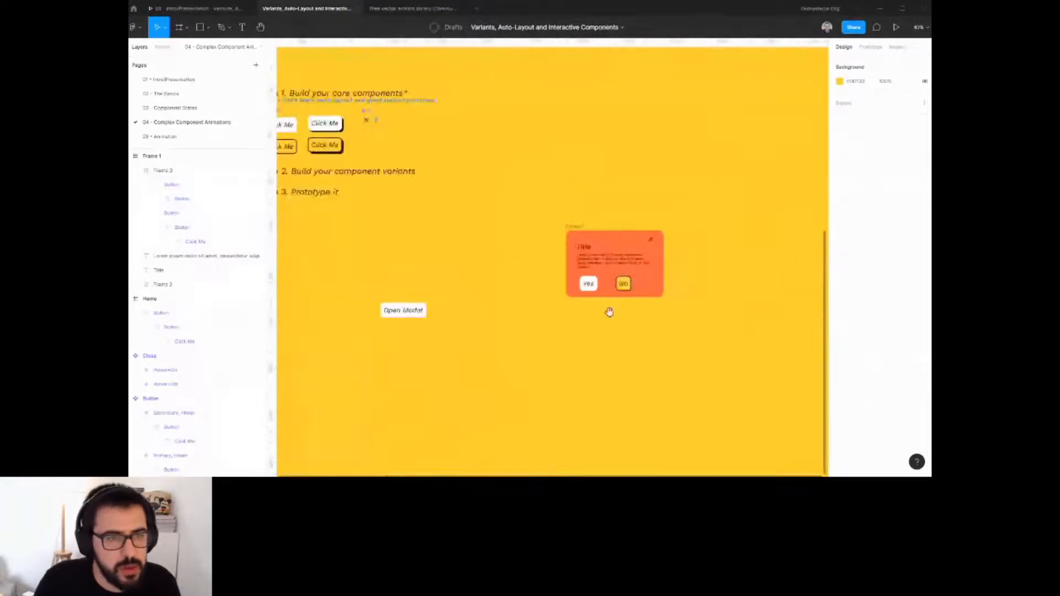
pyautogui.moveTo(609, 311); pyautogui.dragTo(620, 287)
pyautogui.click(646, 198)
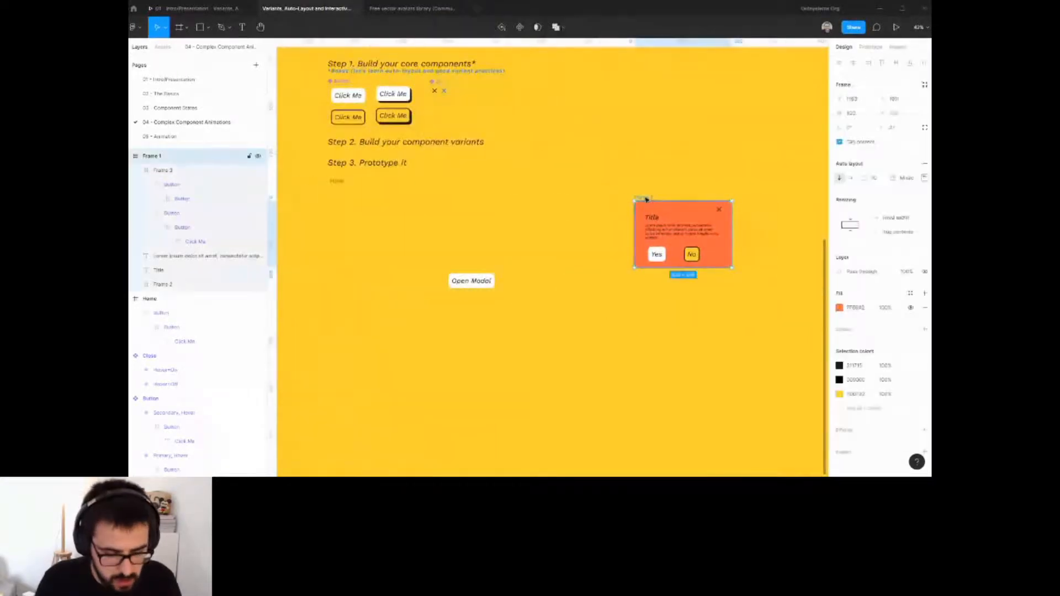
pyautogui.hotkey('ctrl', 'r')
pyautogui.write('M')
pyautogui.press('Return')
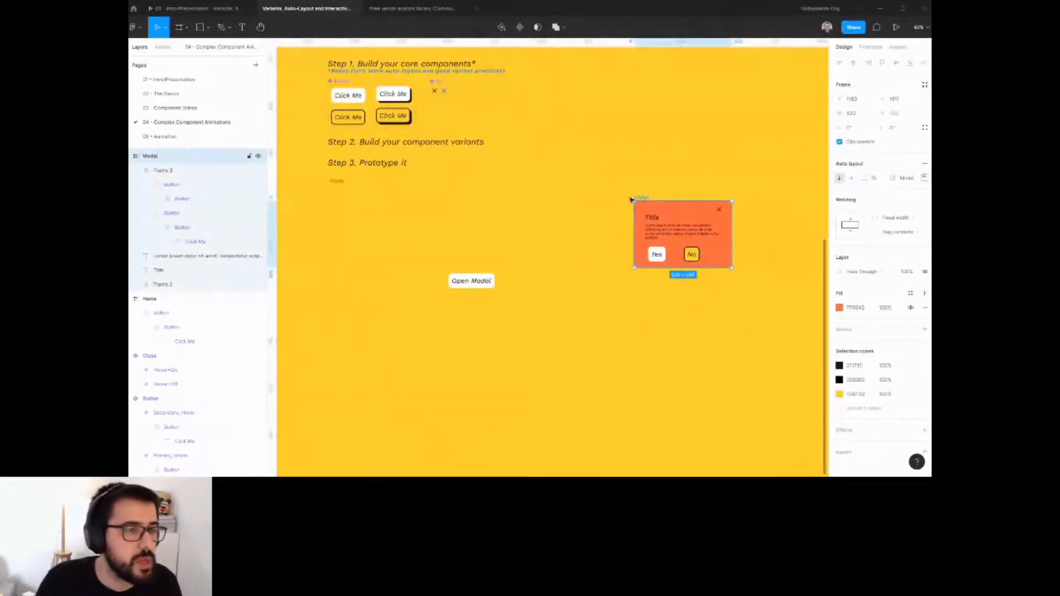
# Link the Open Modal button in Home to the Modal frame with an Open overlay interaction.
pyautogui.click(347, 201)
pyautogui.click(473, 281)
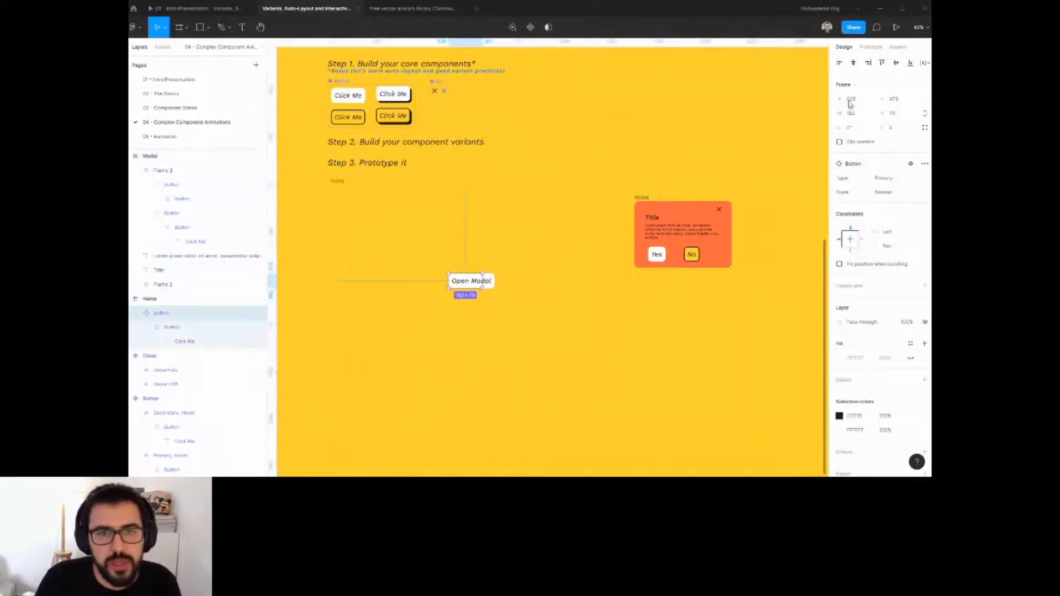
pyautogui.click(871, 46)
pyautogui.moveTo(484, 281); pyautogui.dragTo(711, 225)
pyautogui.click(759, 122)
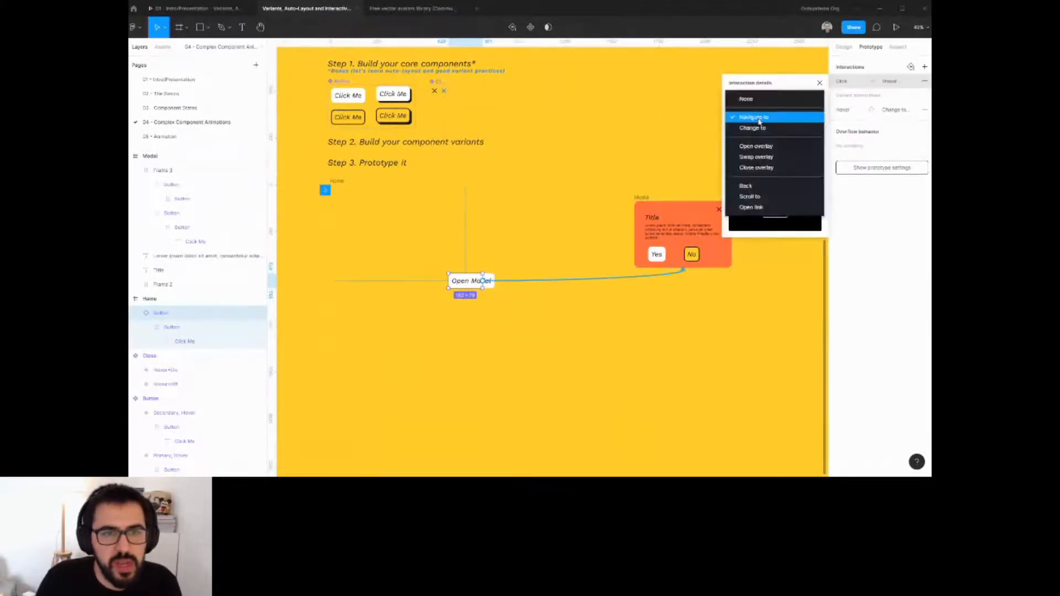
pyautogui.click(760, 142)
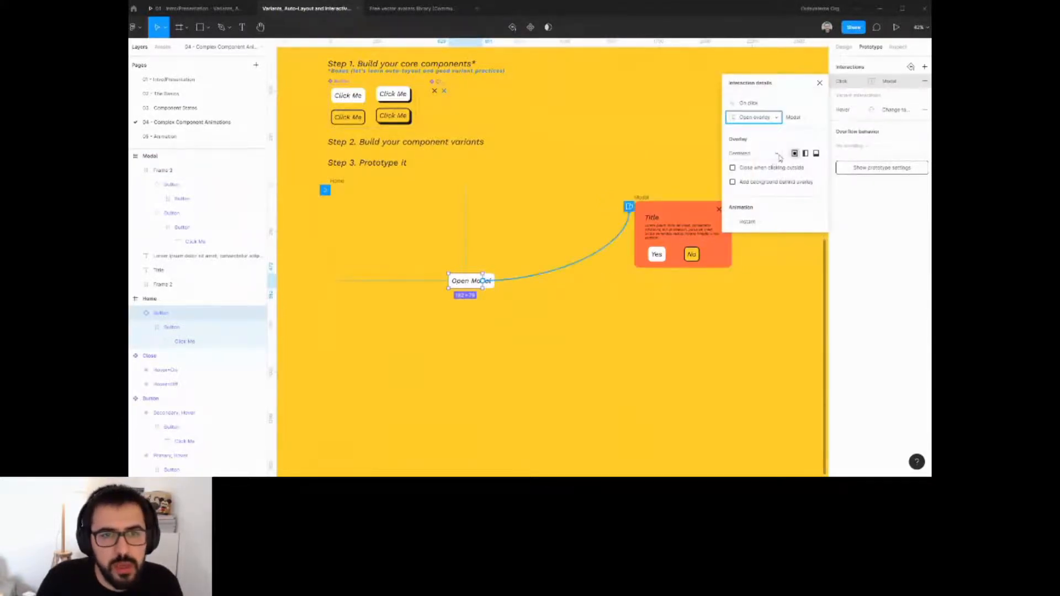
# Add a background behind the overlay and set its opacity to 50%.
pyautogui.click(733, 182)
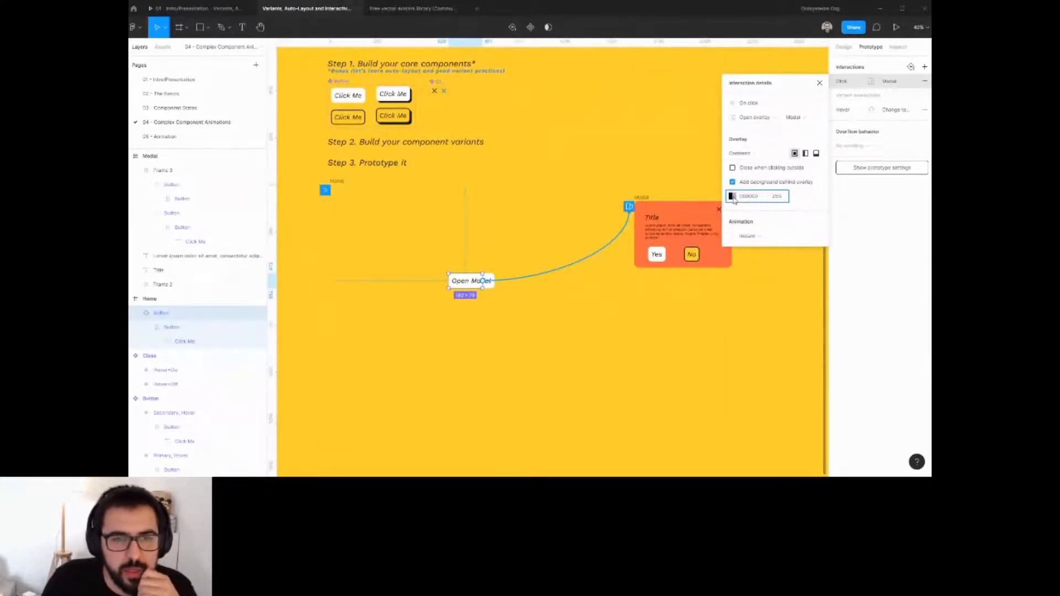
pyautogui.click(732, 197)
pyautogui.click(648, 387)
pyautogui.click(780, 199)
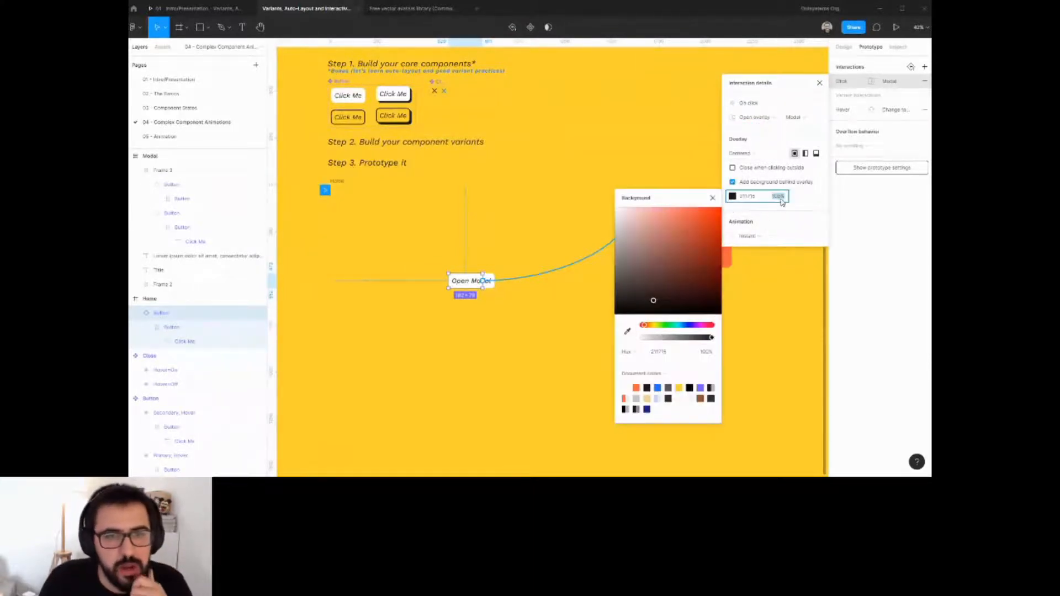
pyautogui.write('50')
pyautogui.press('Return')
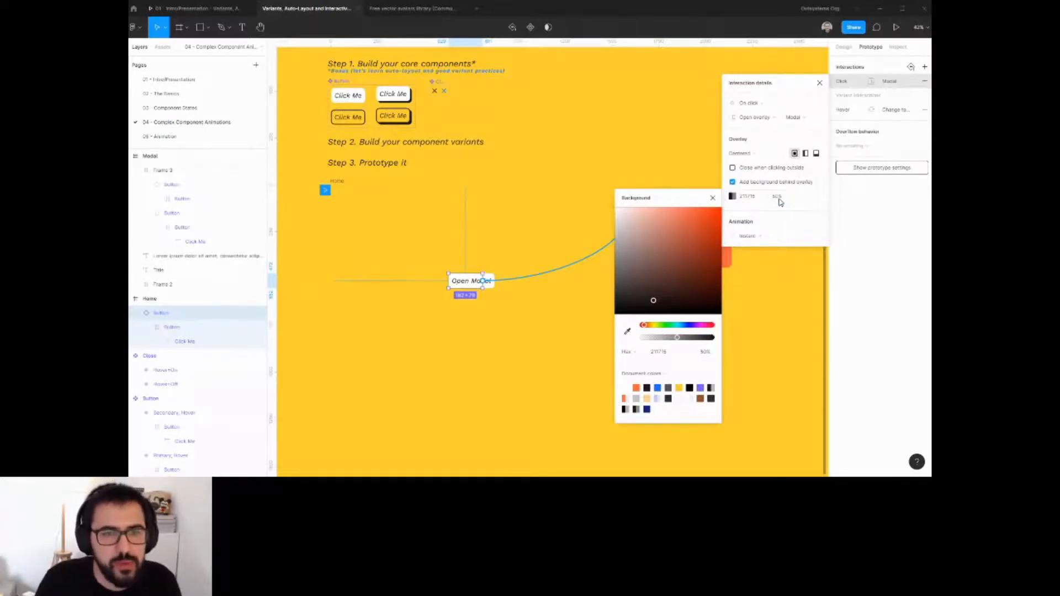
pyautogui.click(753, 156)
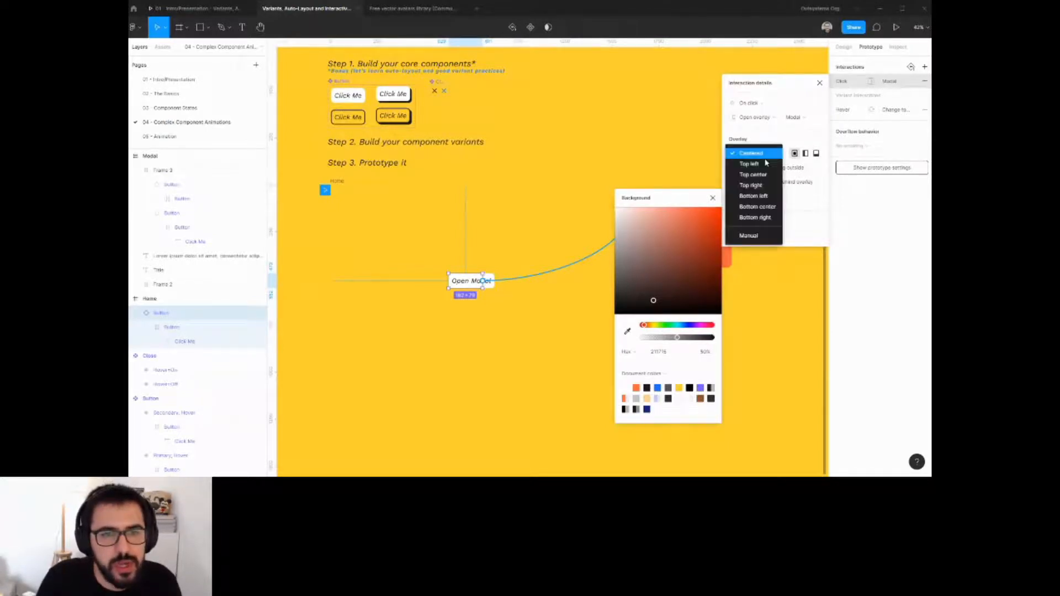
pyautogui.click(814, 173)
pyautogui.click(718, 161)
# Give the modal's close icon an On click interaction that closes the overlay.
pyautogui.click(720, 211)
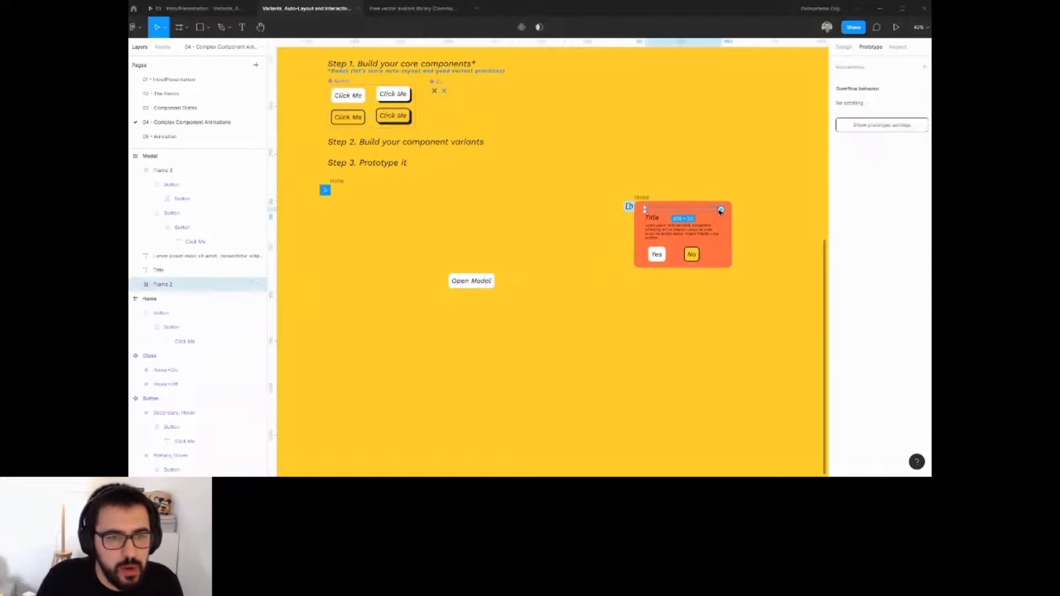
pyautogui.scroll(5, 716, 207)
pyautogui.click(720, 209)
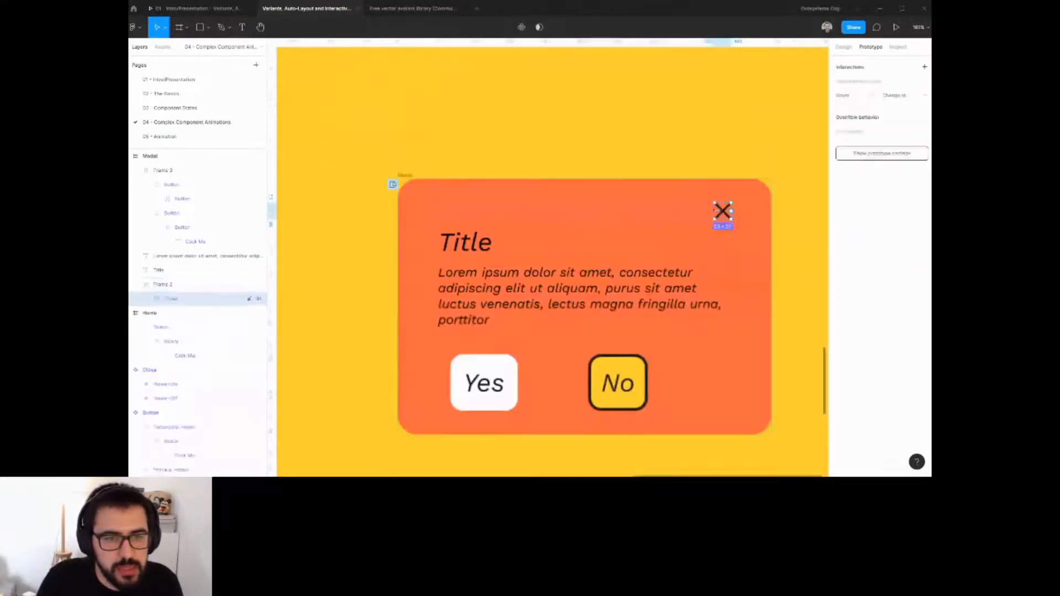
pyautogui.scroll(-4, 728, 214)
pyautogui.moveTo(726, 212); pyautogui.dragTo(436, 231)
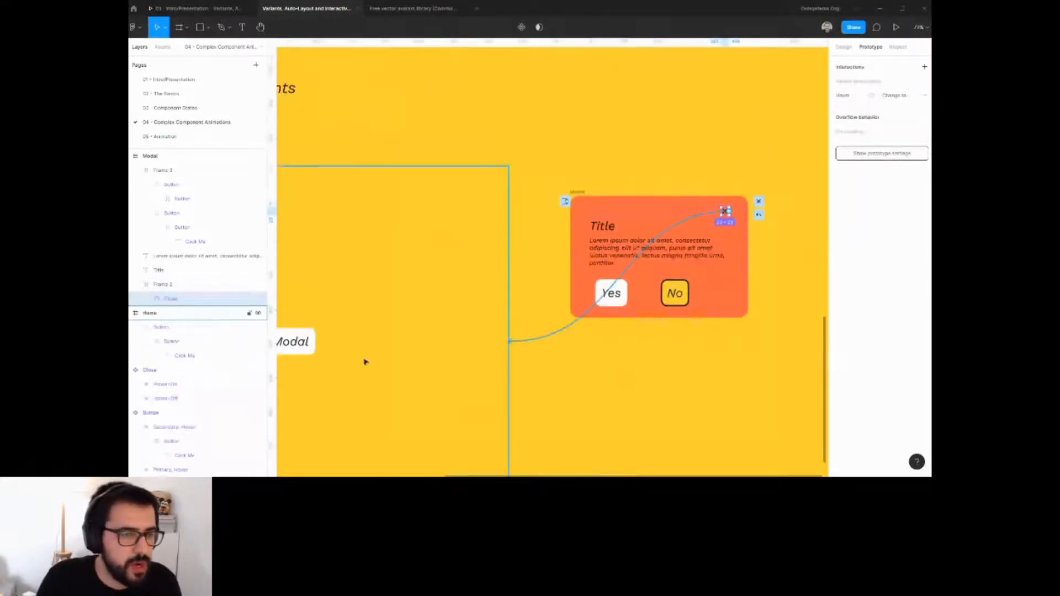
pyautogui.moveTo(364, 362); pyautogui.dragTo(405, 329)
pyautogui.click(753, 105)
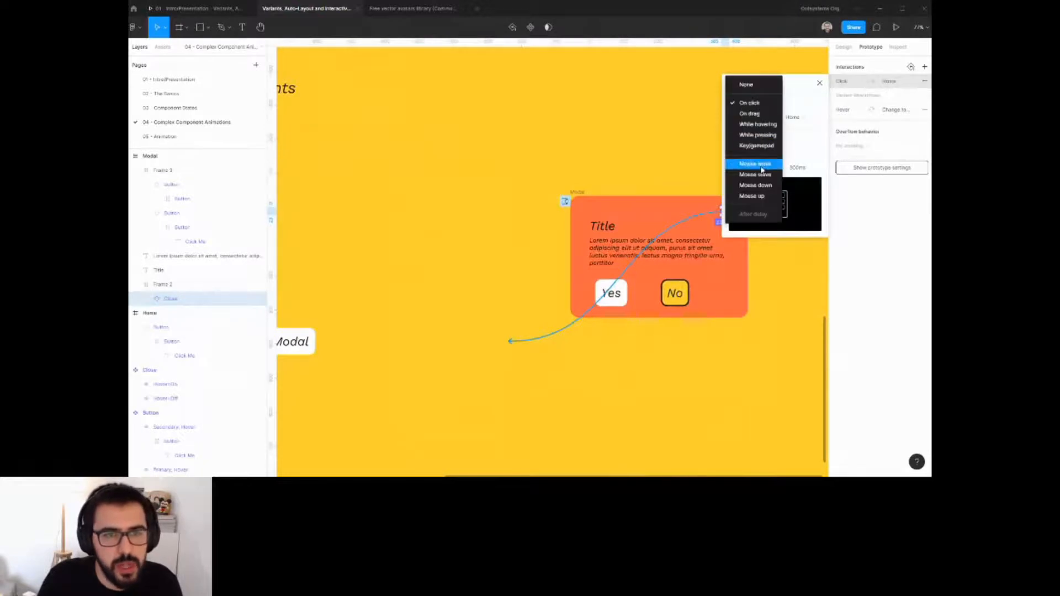
pyautogui.click(808, 105)
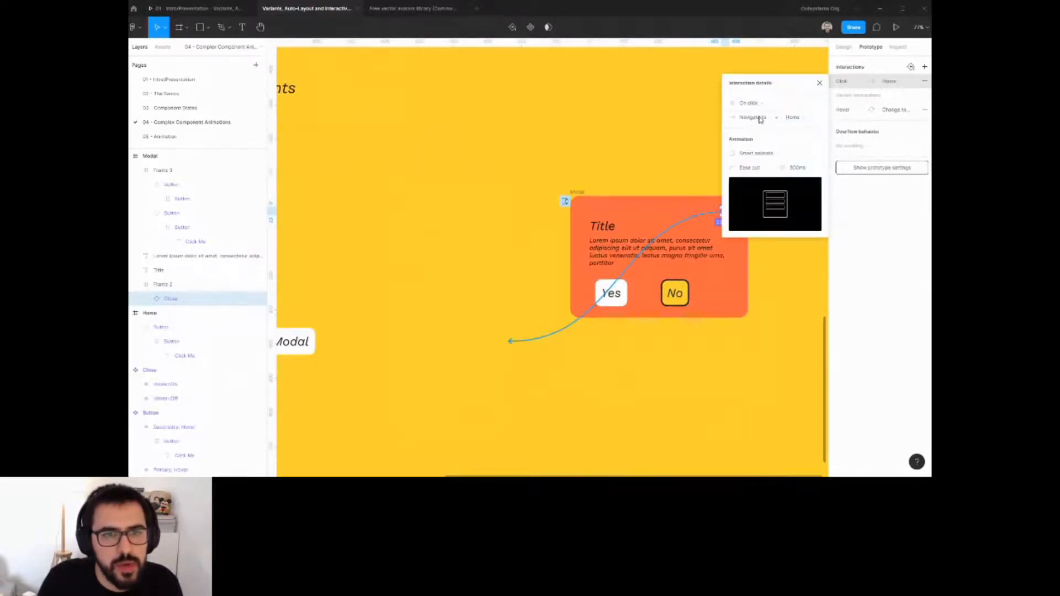
pyautogui.click(760, 119)
pyautogui.click(757, 170)
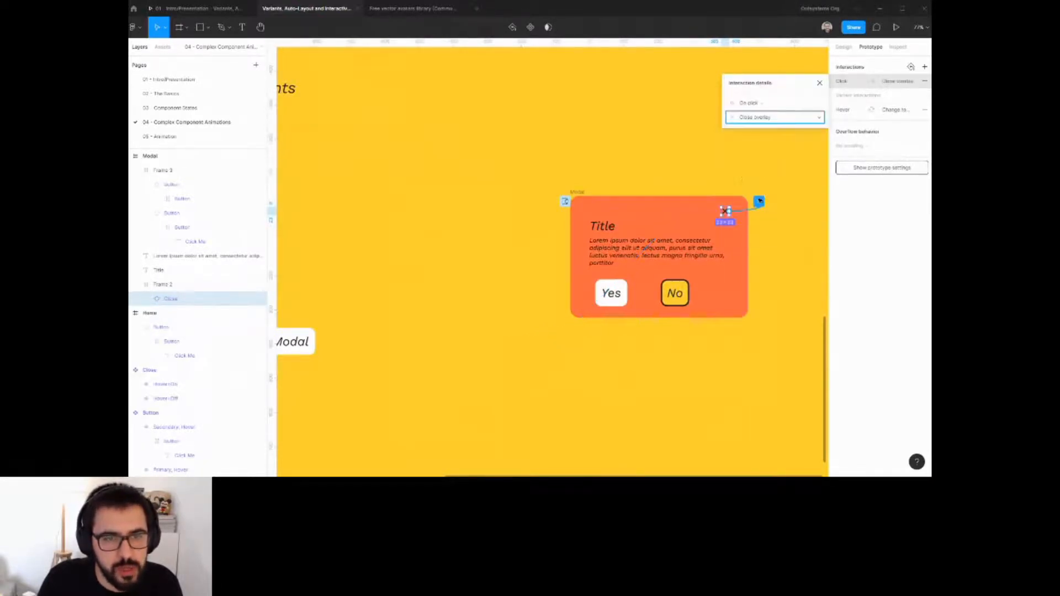
pyautogui.click(721, 171)
# Give the modal's Yes and No buttons an On click interaction that closes the overlay.
pyautogui.click(611, 301)
pyautogui.scroll(-3, 611, 300)
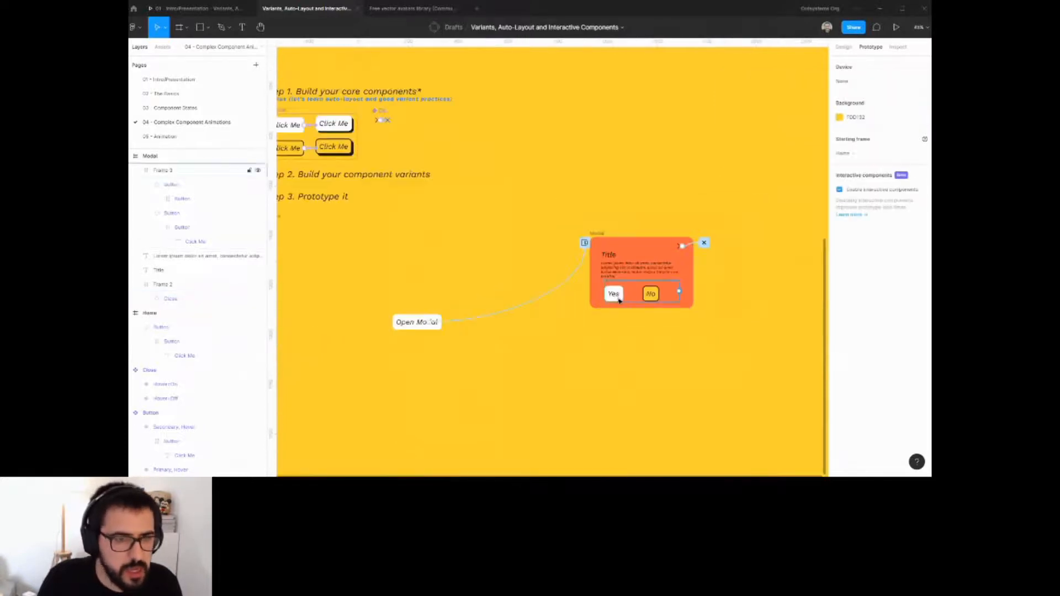
pyautogui.moveTo(613, 299); pyautogui.dragTo(644, 275)
pyautogui.doubleClick(647, 273)
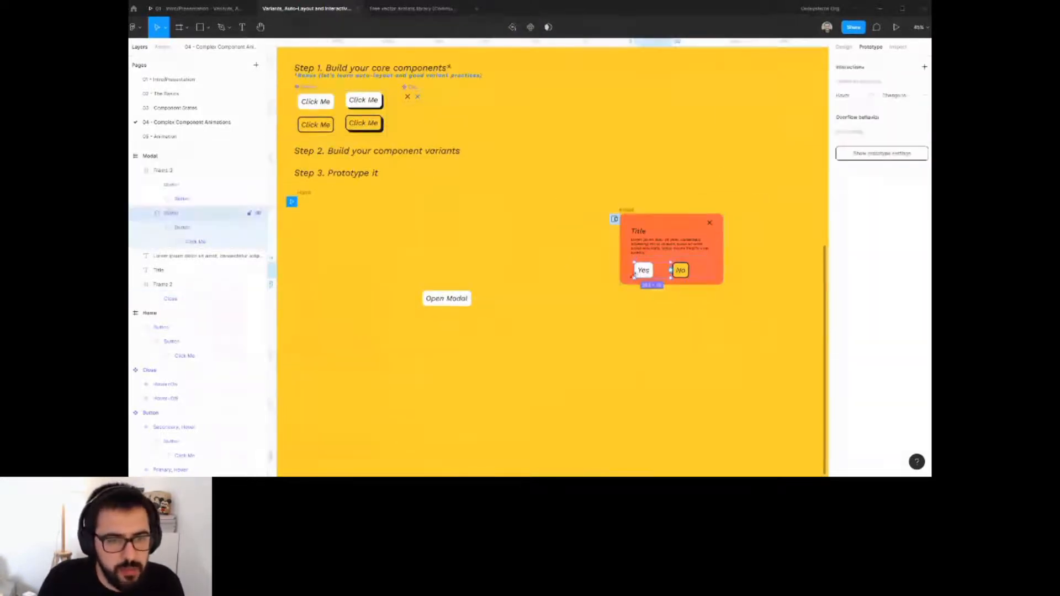
pyautogui.keyDown('shift'); pyautogui.click(677, 272); pyautogui.keyUp('shift')
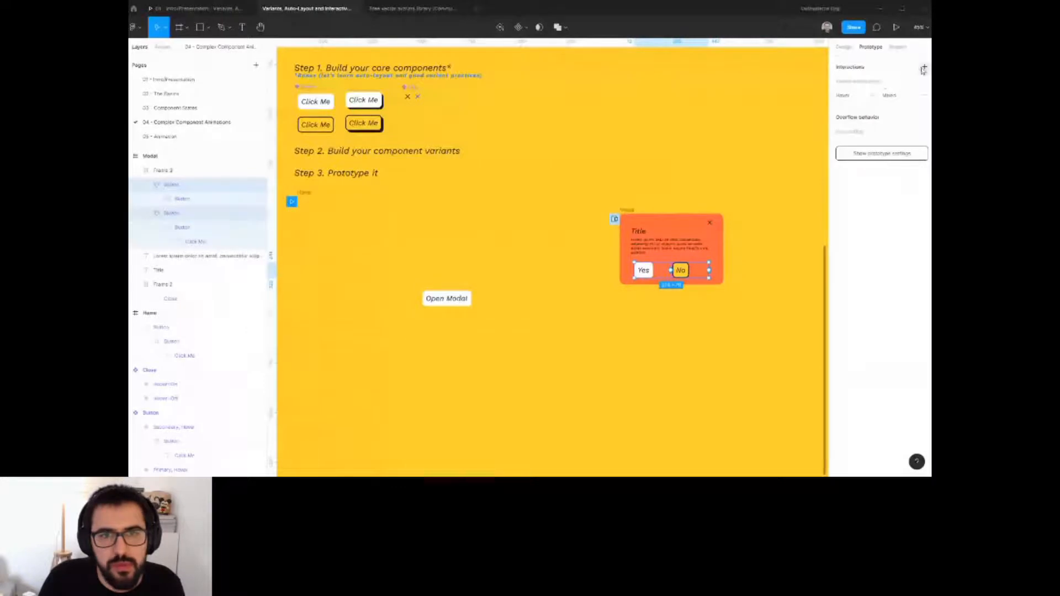
pyautogui.click(847, 83)
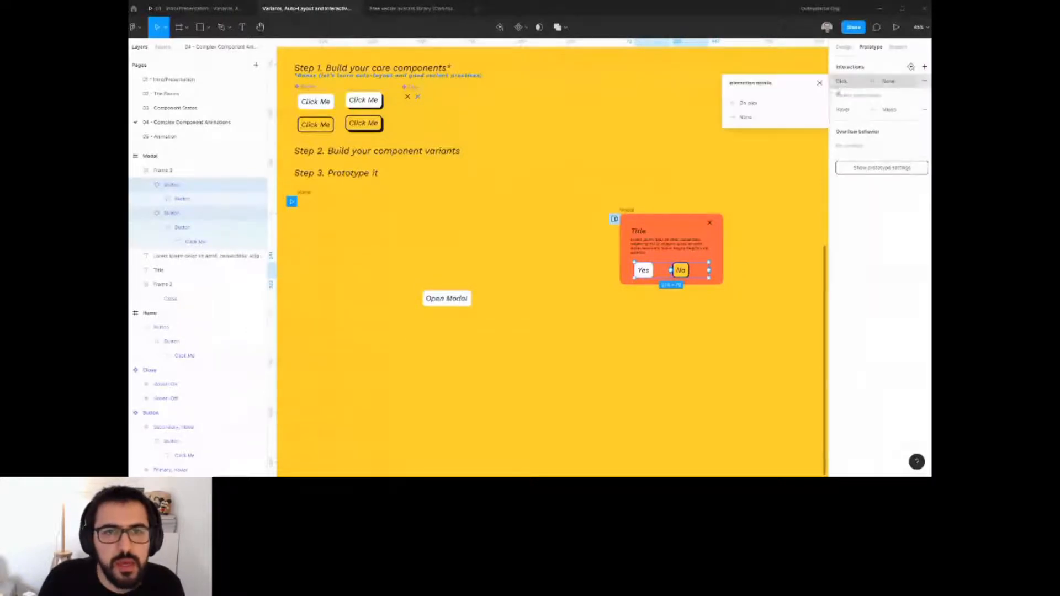
pyautogui.click(748, 105)
pyautogui.click(750, 104)
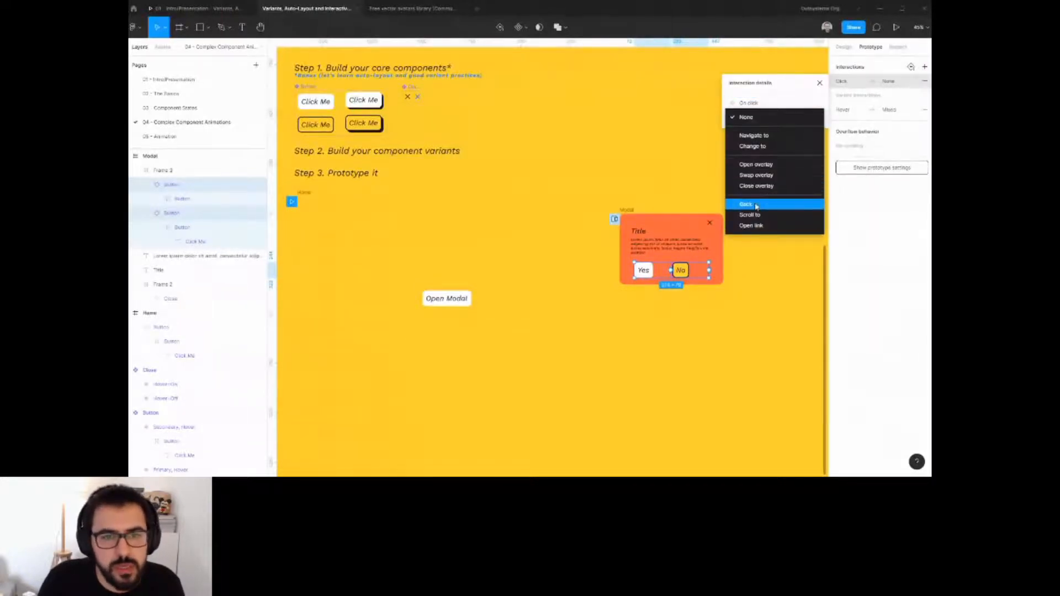
pyautogui.click(756, 186)
pyautogui.click(665, 184)
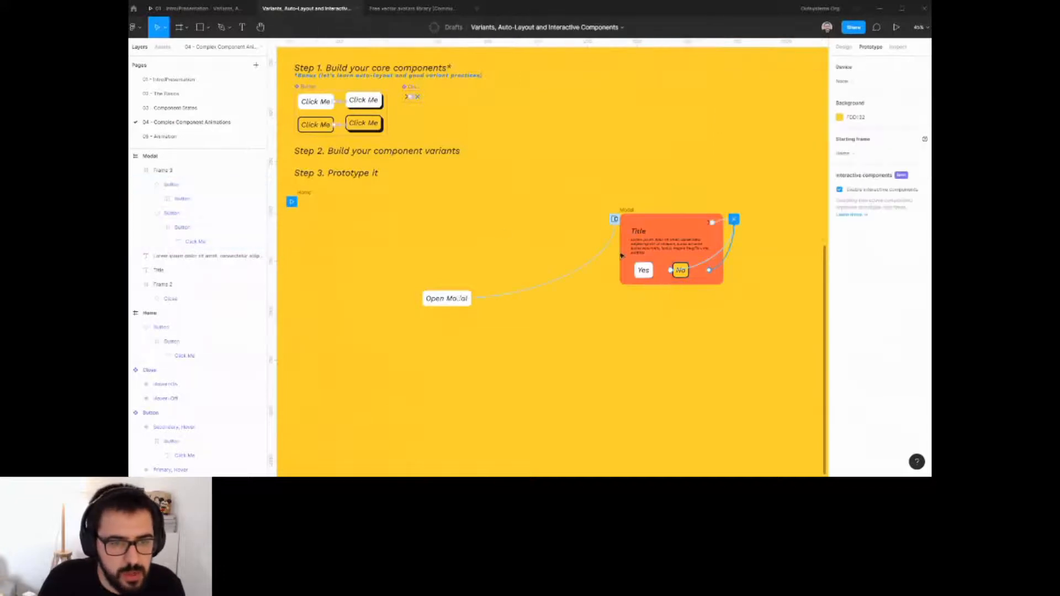
# Present the prototype and open the modal from the Home frame to test it.
pyautogui.hscroll(-2, 668, 287)
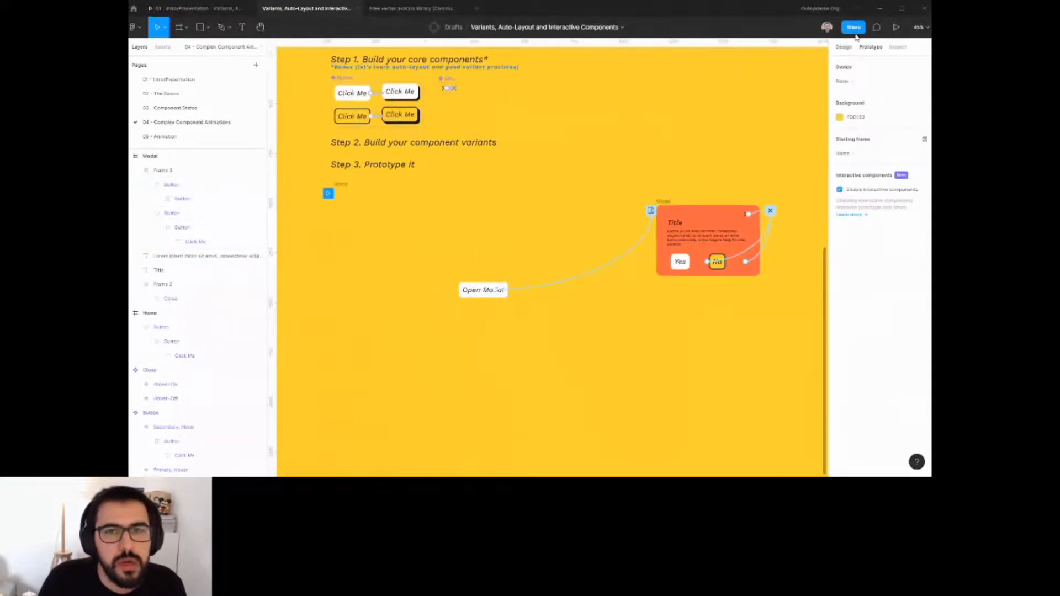
pyautogui.click(896, 27)
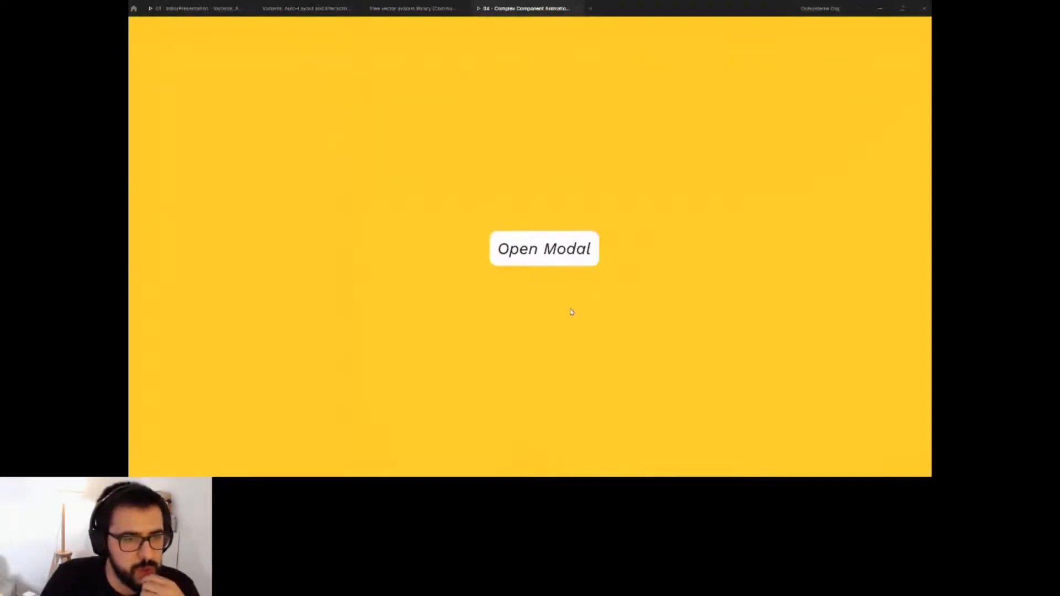
pyautogui.click(565, 261)
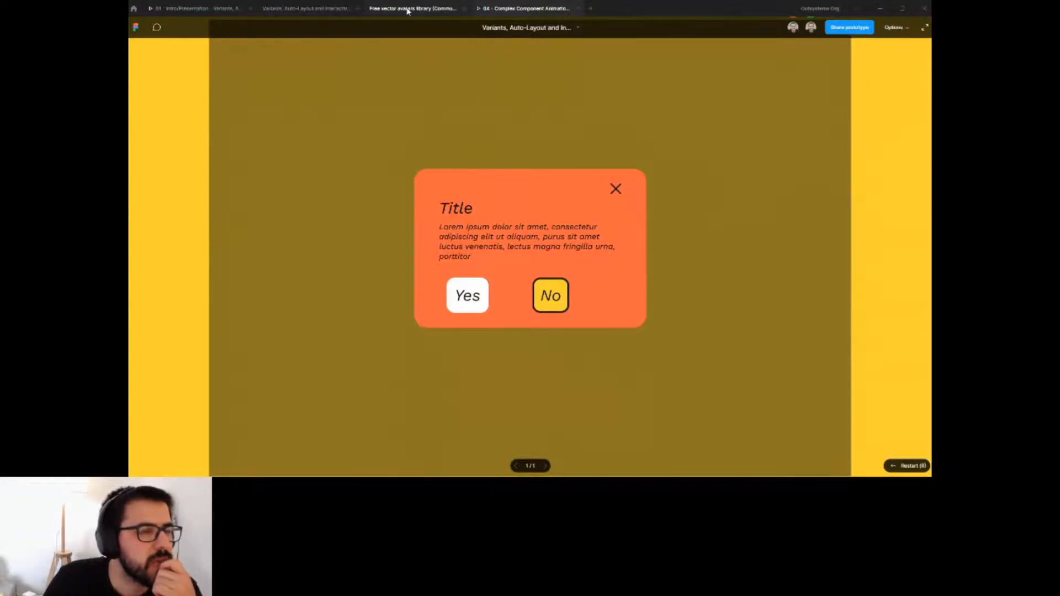
pyautogui.click(331, 9)
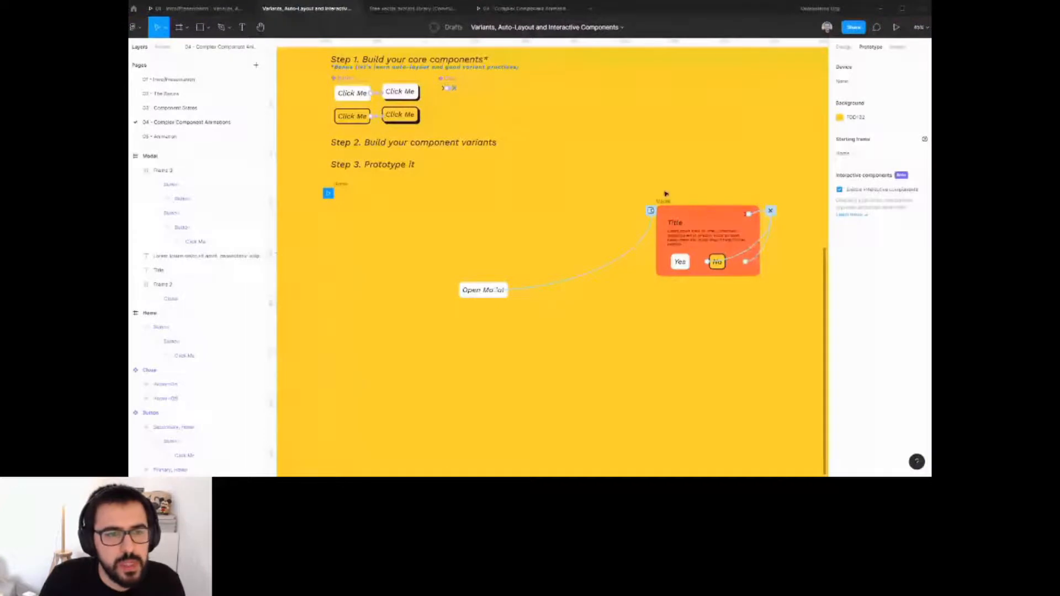
# Set the Open Modal button's overlay animation to Move in.
pyautogui.click(652, 213)
pyautogui.click(745, 154)
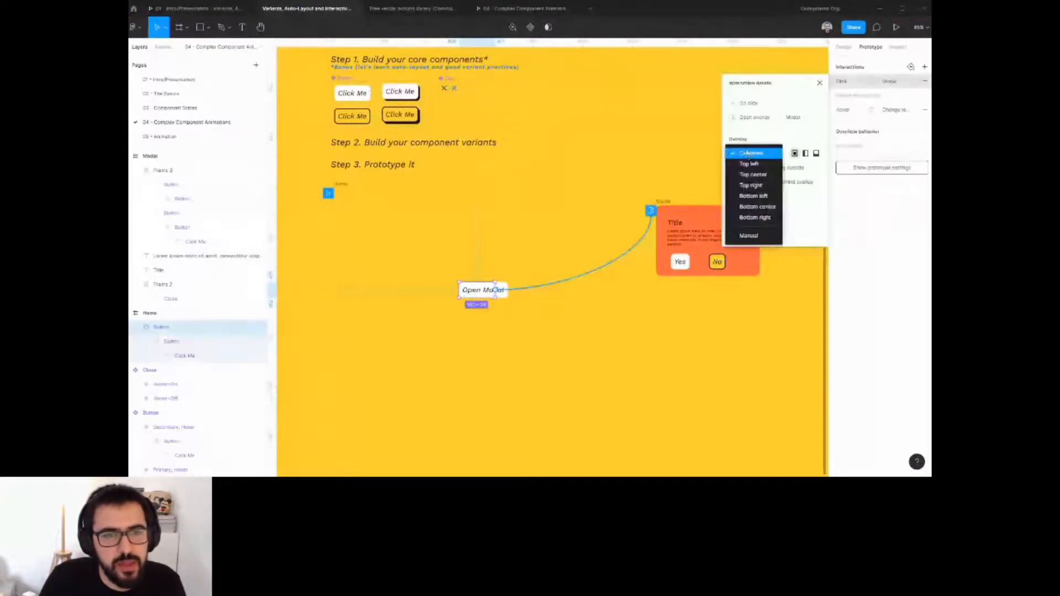
pyautogui.click(765, 119)
pyautogui.click(748, 236)
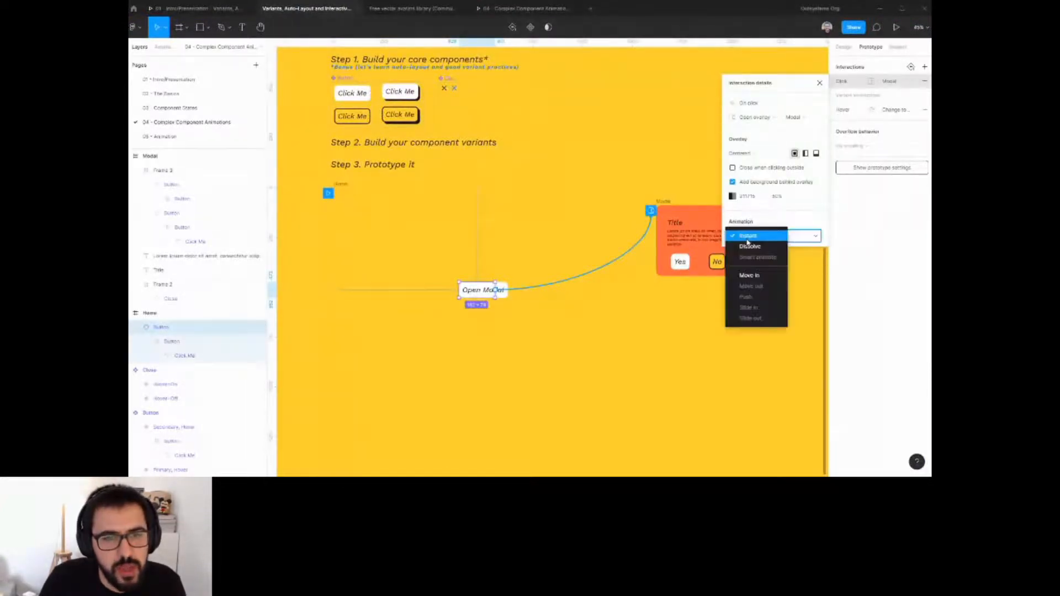
pyautogui.click(752, 277)
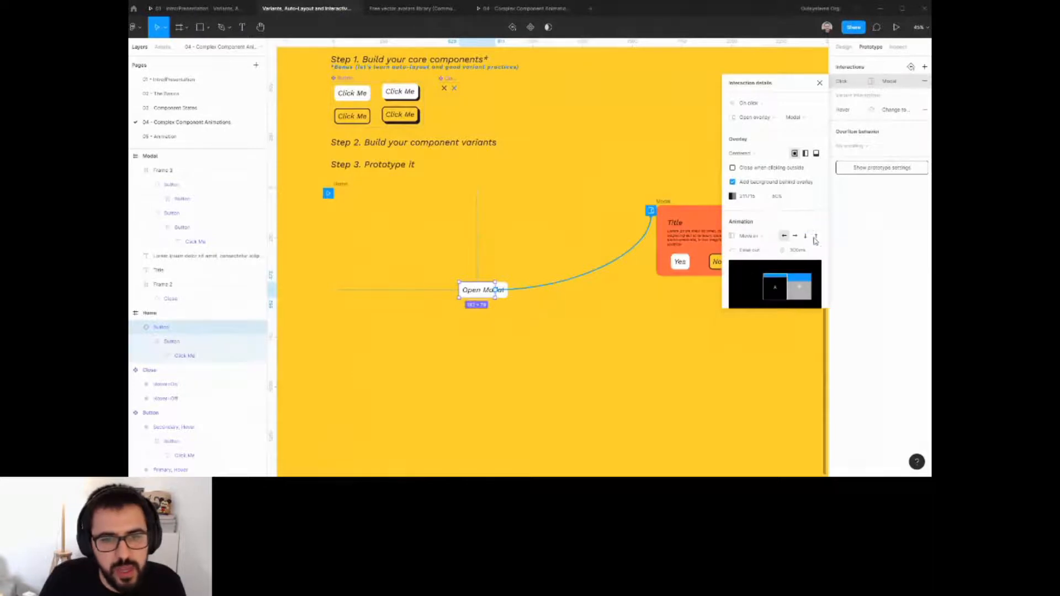
# Test the prototype by repeatedly opening the modal and closing it with its close icon.
pyautogui.click(516, 10)
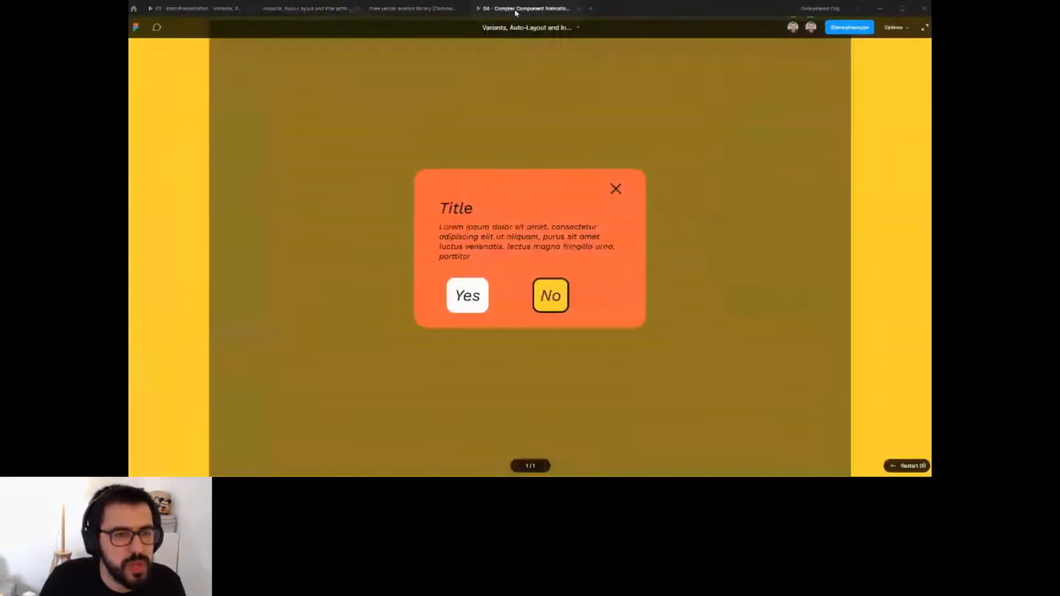
pyautogui.click(742, 327)
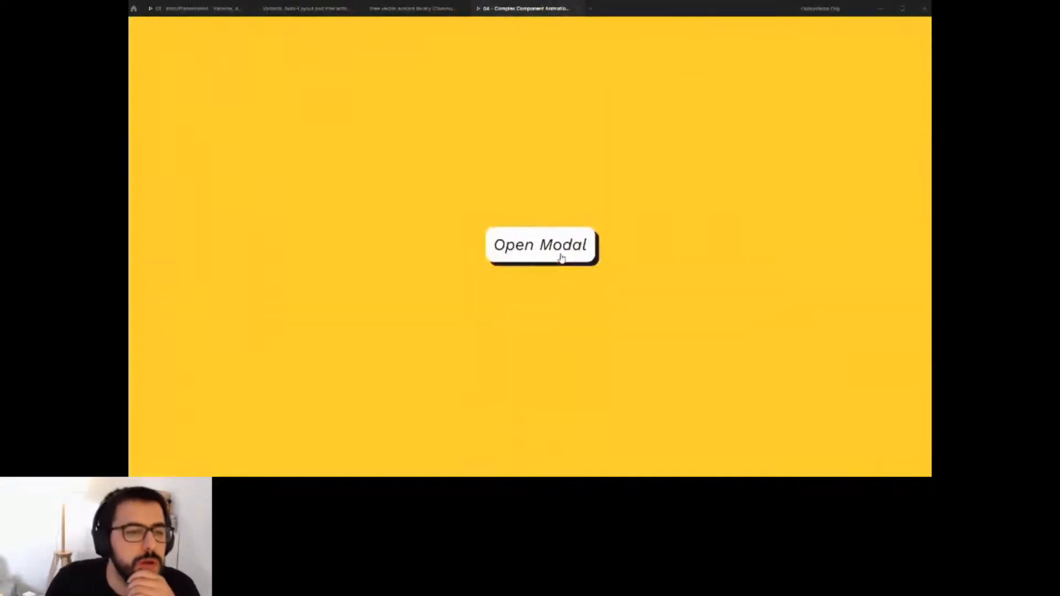
pyautogui.click(561, 258)
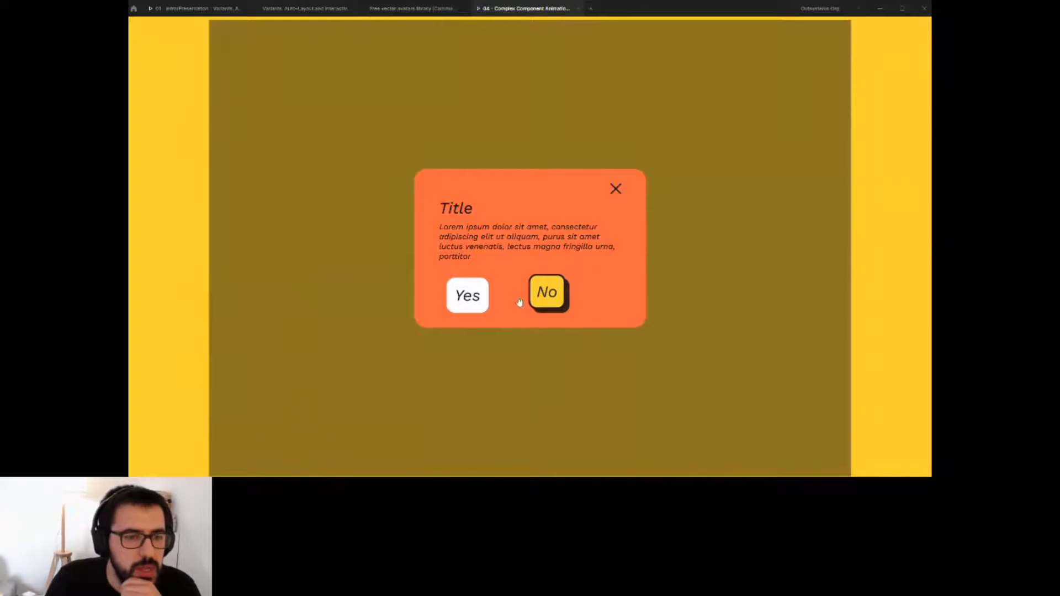
pyautogui.click(616, 188)
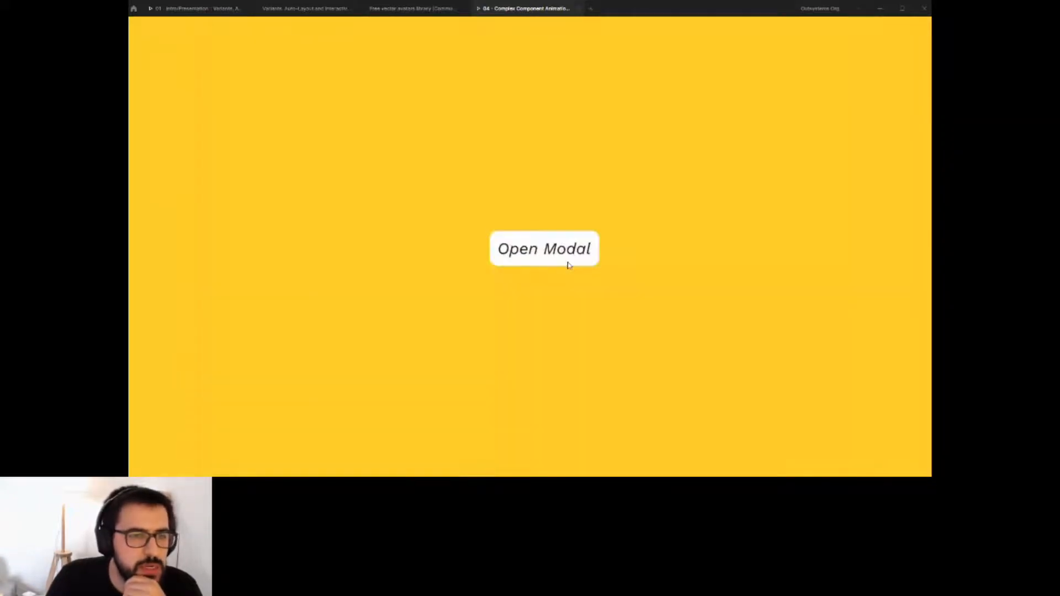
pyautogui.click(565, 266)
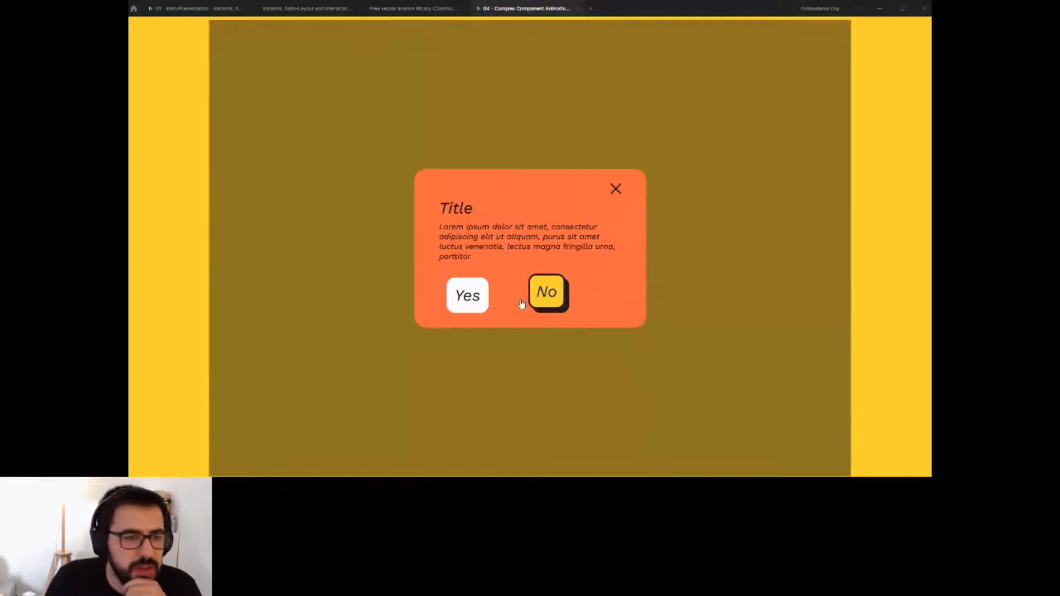
pyautogui.click(616, 190)
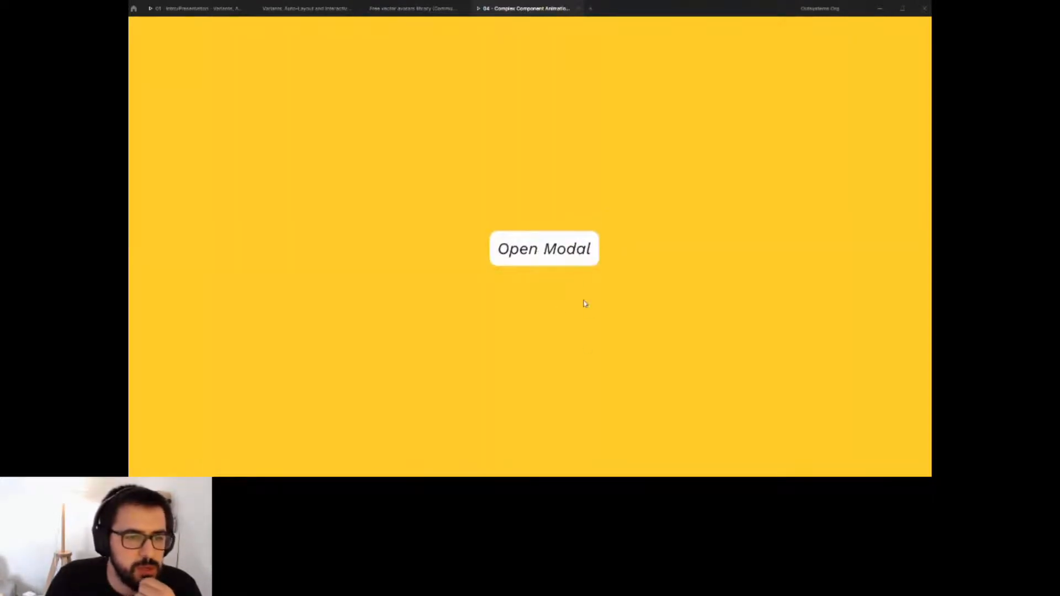
pyautogui.click(519, 246)
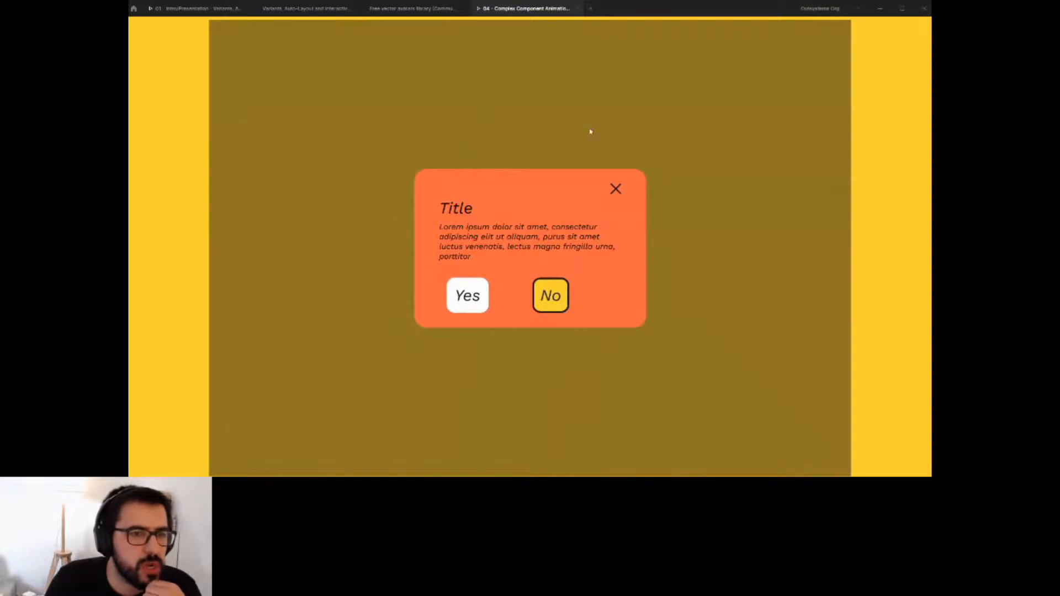
pyautogui.click(615, 189)
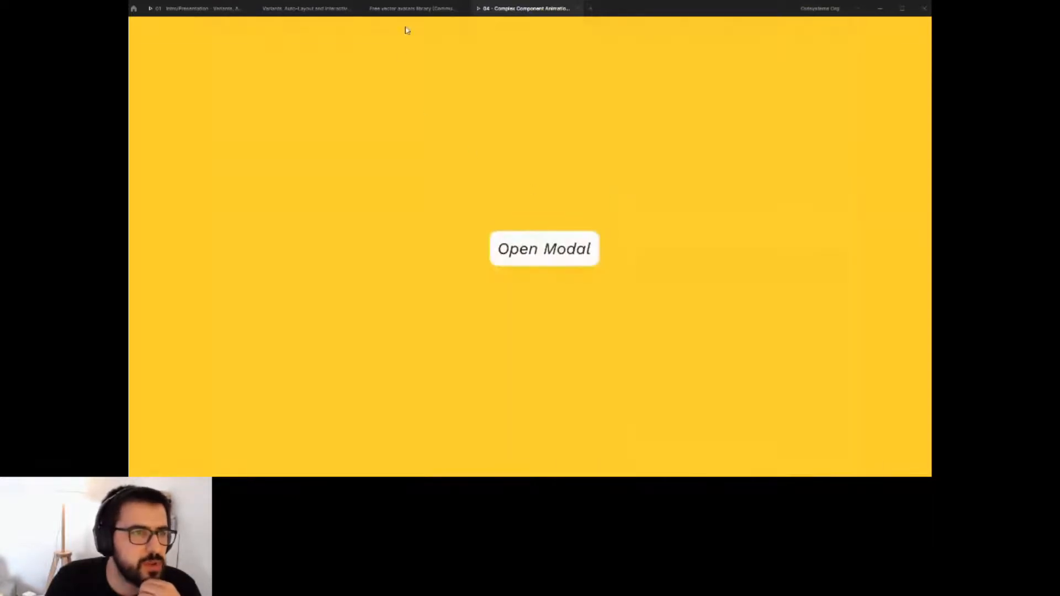
# Close the prototype preview and switch to the 05 - Animation page.
pyautogui.click(407, 9)
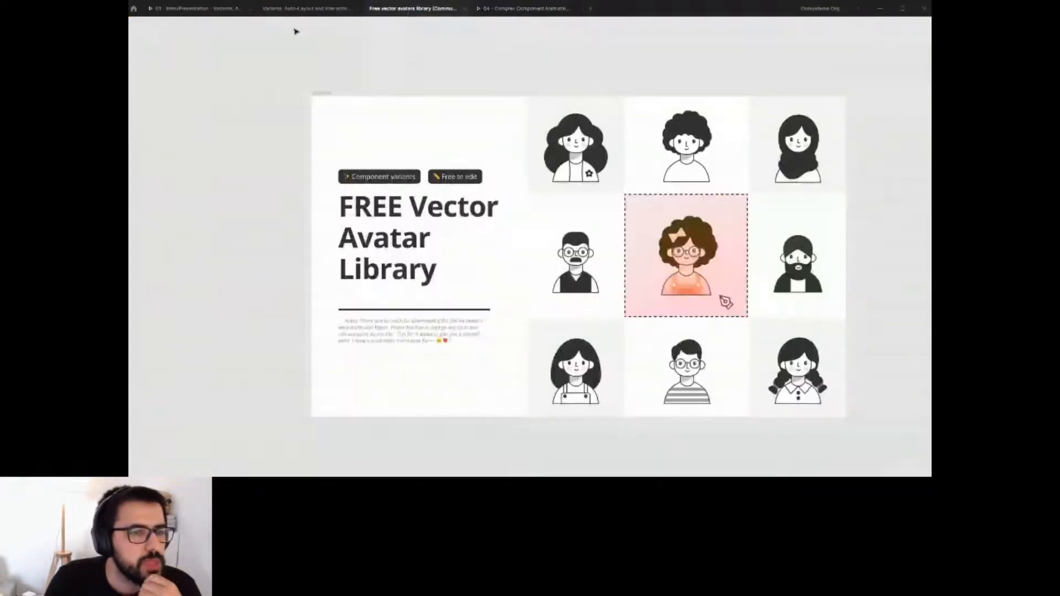
pyautogui.click(305, 8)
pyautogui.click(589, 215)
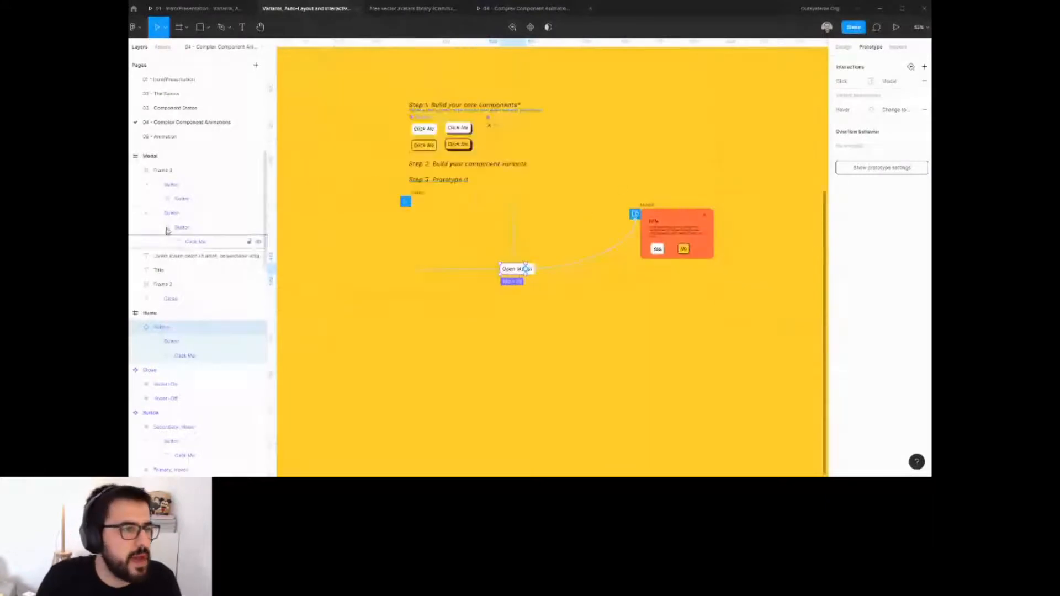
pyautogui.click(562, 9)
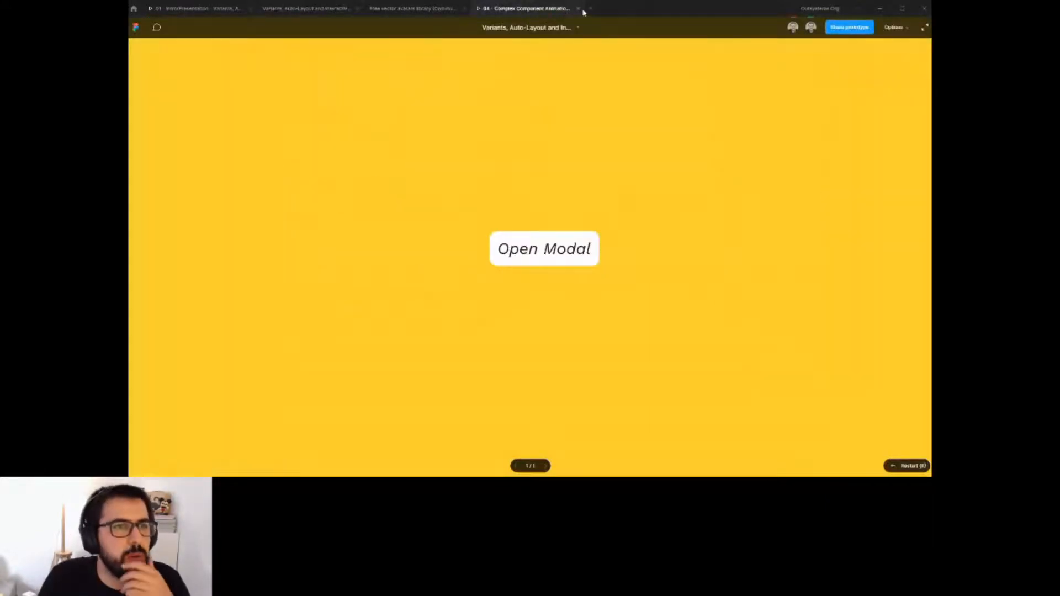
pyautogui.click(578, 10)
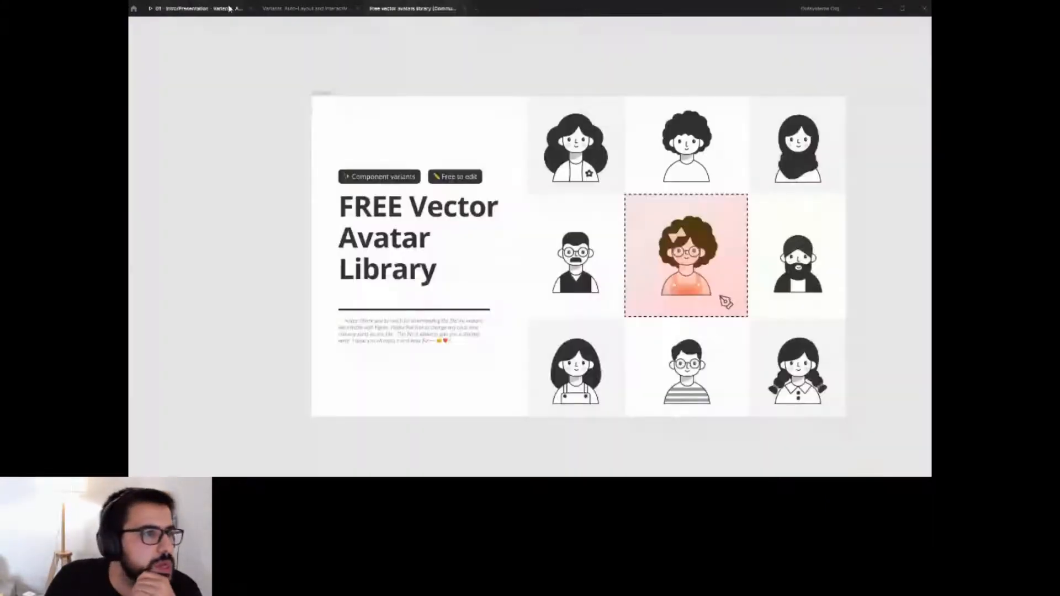
pyautogui.click(306, 8)
pyautogui.click(186, 138)
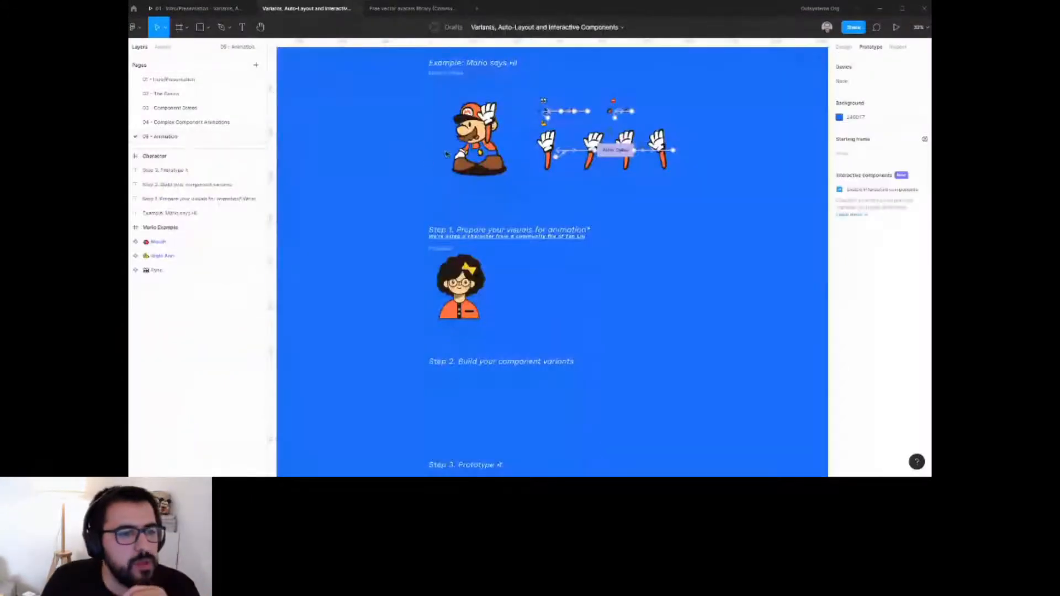
# Present the Mario says Hi example prototype to view its animation.
pyautogui.moveTo(505, 188); pyautogui.dragTo(574, 306)
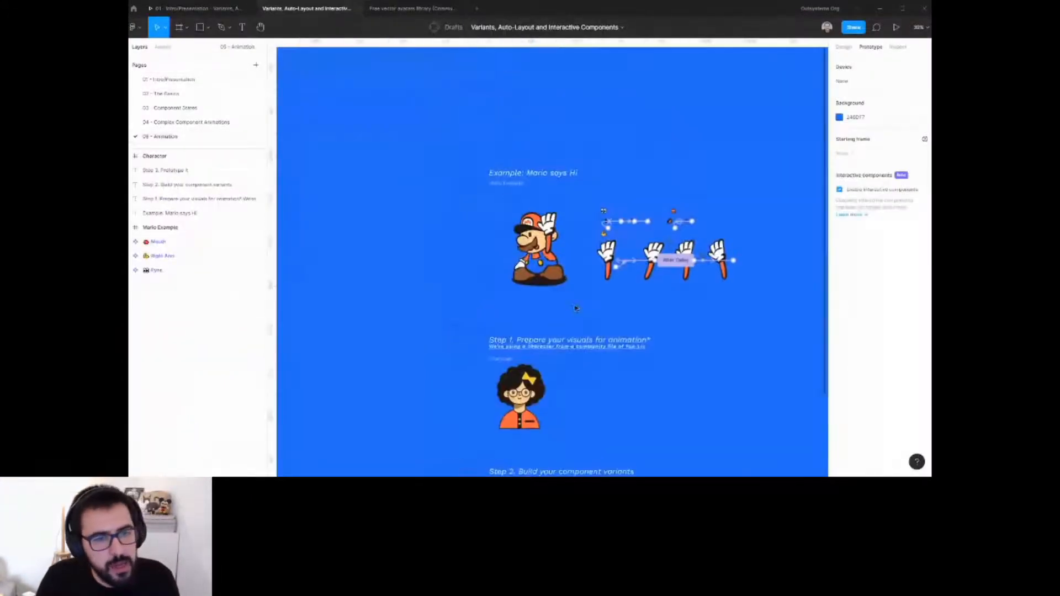
pyautogui.click(844, 47)
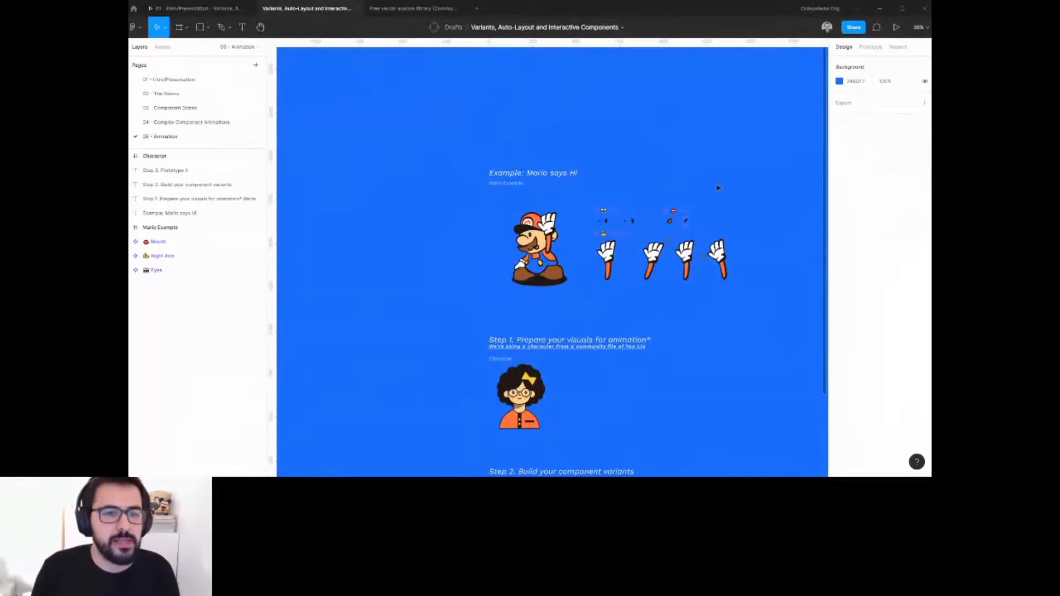
pyautogui.scroll(3, 679, 210)
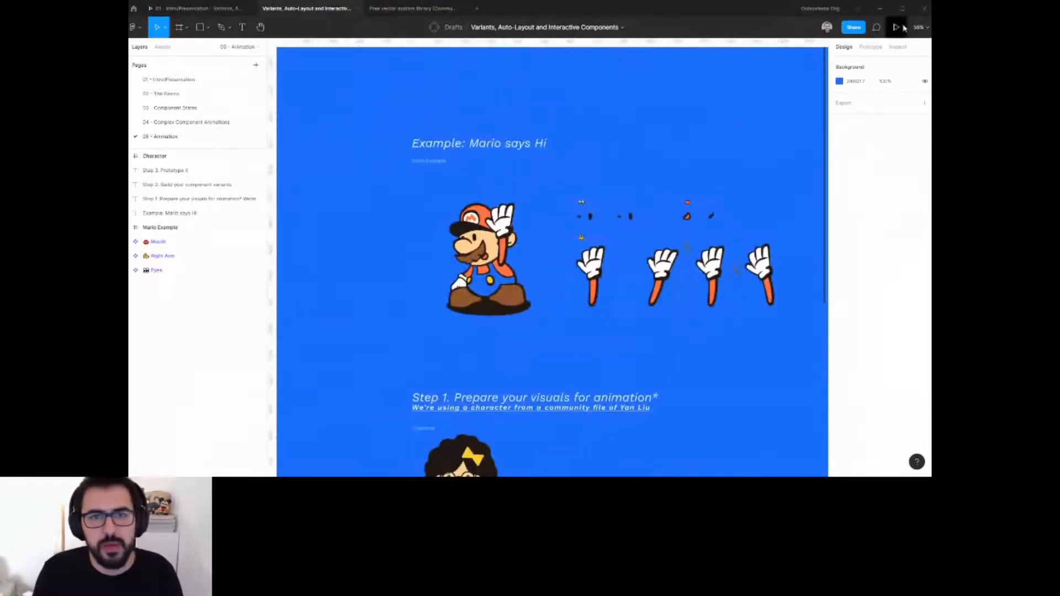
pyautogui.click(874, 27)
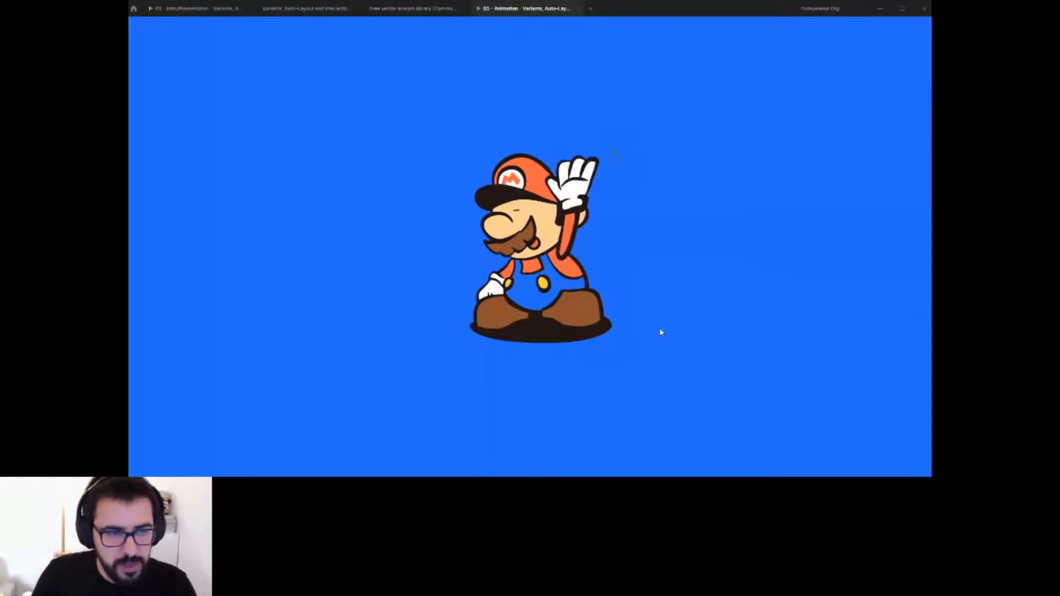
pyautogui.click(311, 10)
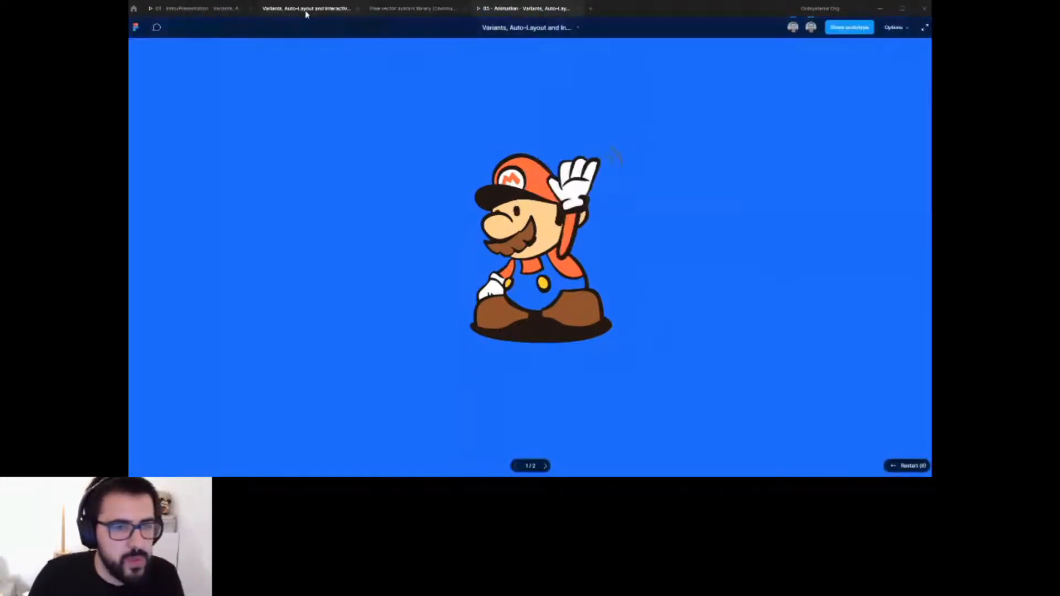
# Select the Mario Example frame and expand its layers to examine its structure.
pyautogui.scroll(5, 447, 256)
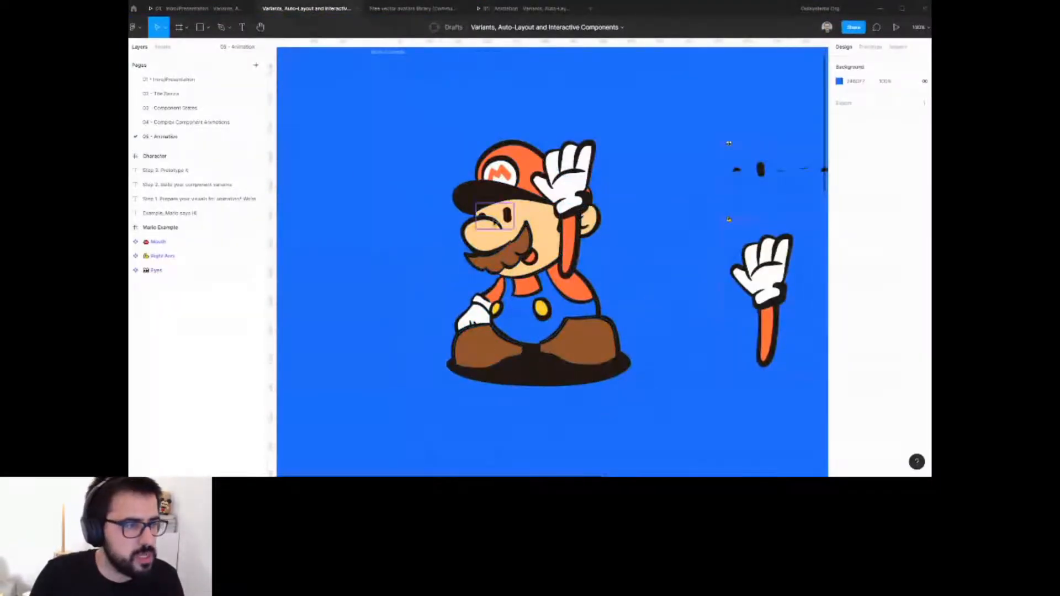
pyautogui.click(159, 230)
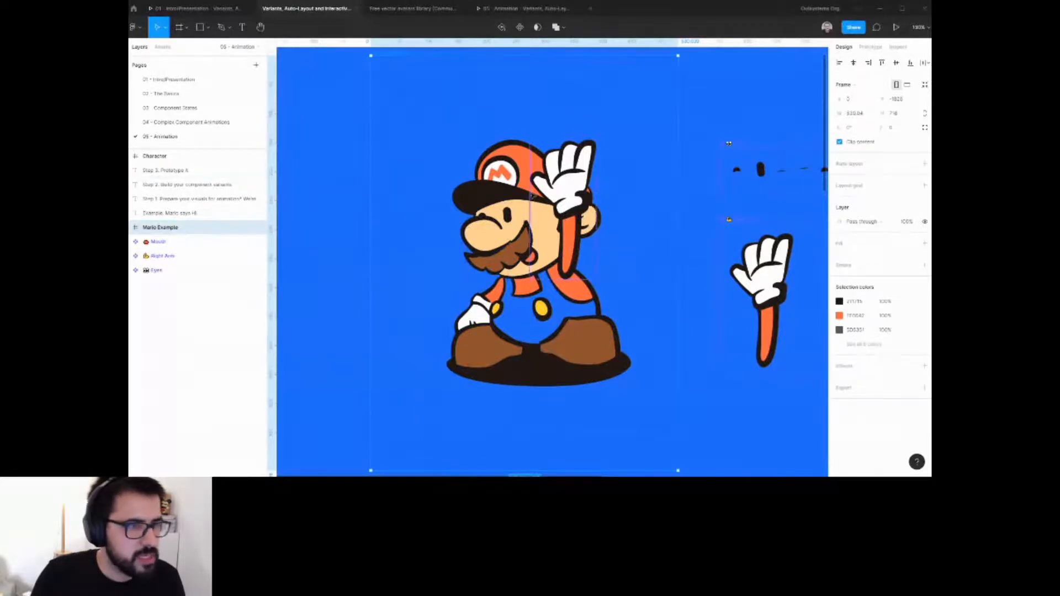
pyautogui.click(135, 228)
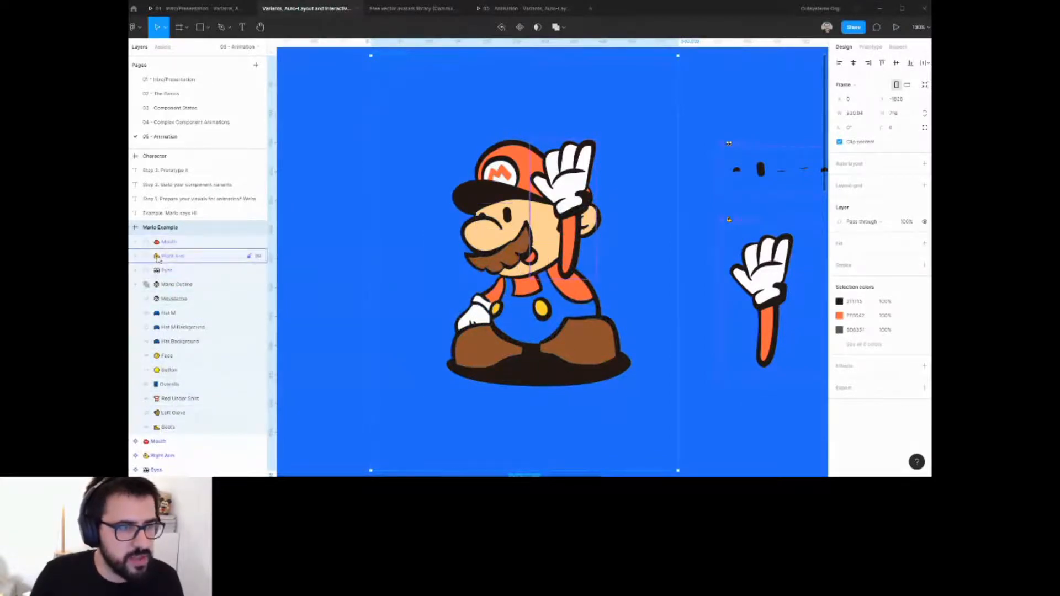
pyautogui.scroll(-2, 585, 198)
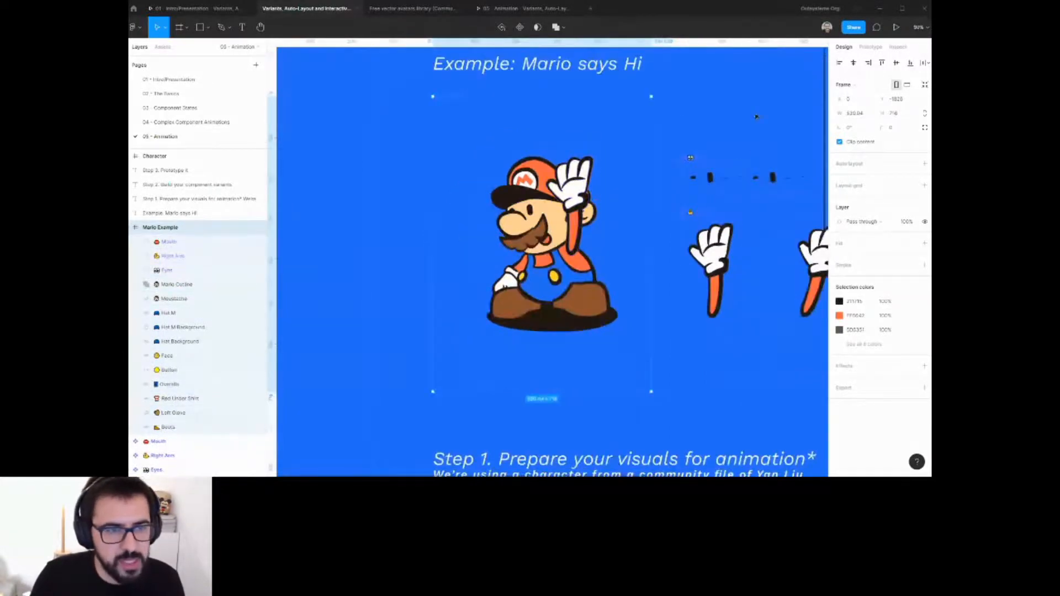
# Examine the Mario example's arm and mouth frames, then scroll down to the Step 1 character.
pyautogui.click(756, 116)
pyautogui.moveTo(796, 214); pyautogui.dragTo(640, 226)
pyautogui.scroll(2, 640, 226)
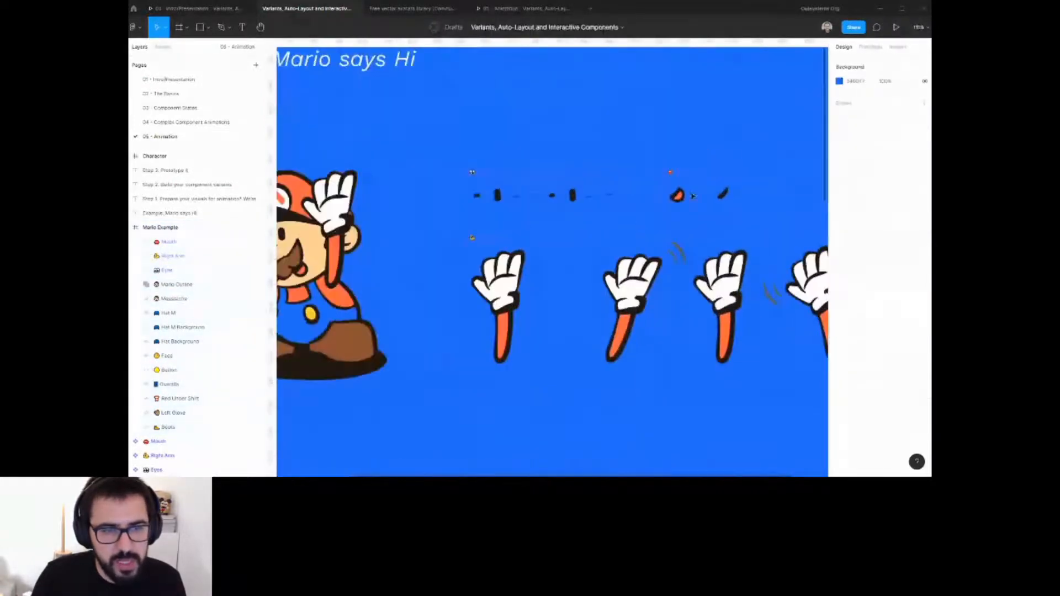
pyautogui.hscroll(3, 718, 236)
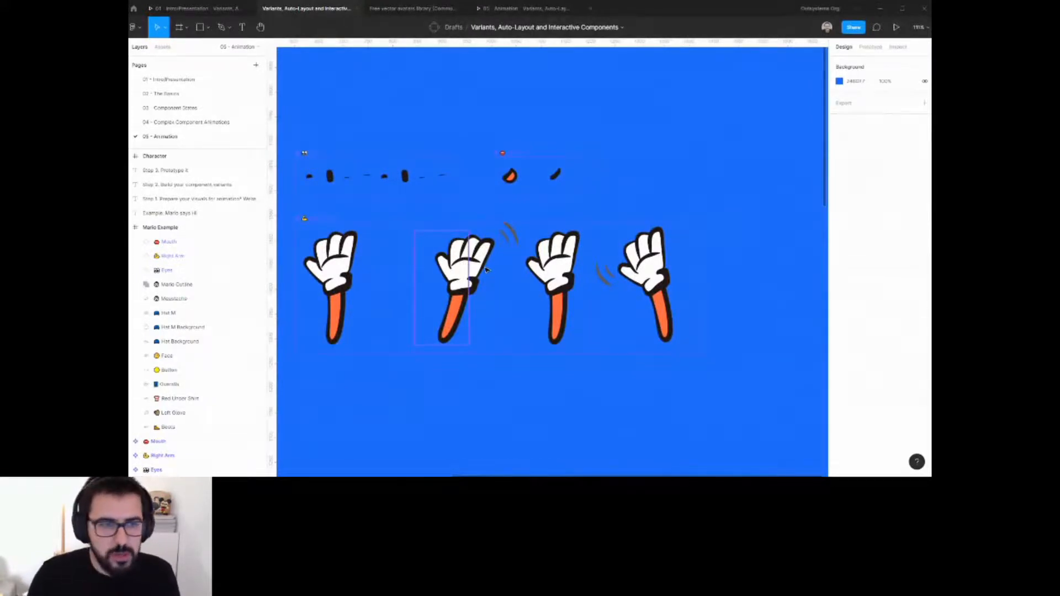
pyautogui.hscroll(-3, 563, 208)
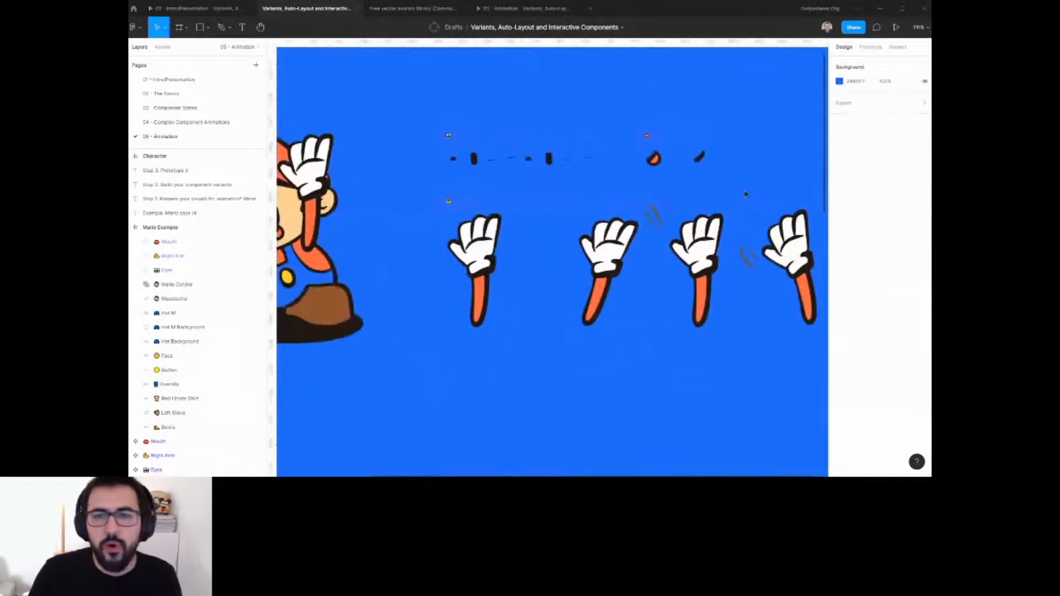
pyautogui.scroll(-3, 668, 218)
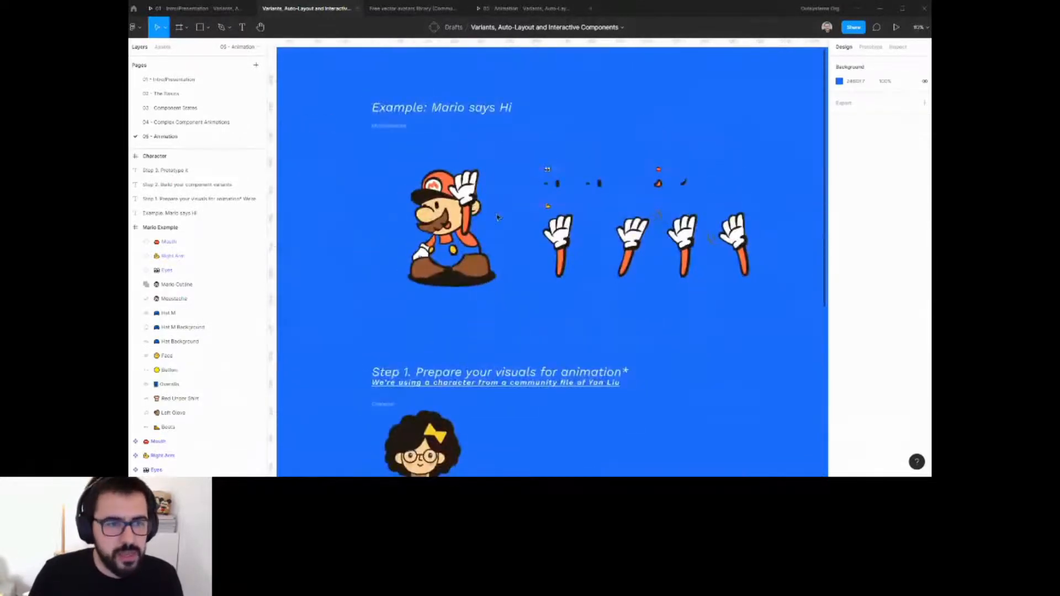
pyautogui.moveTo(498, 217); pyautogui.dragTo(529, 280)
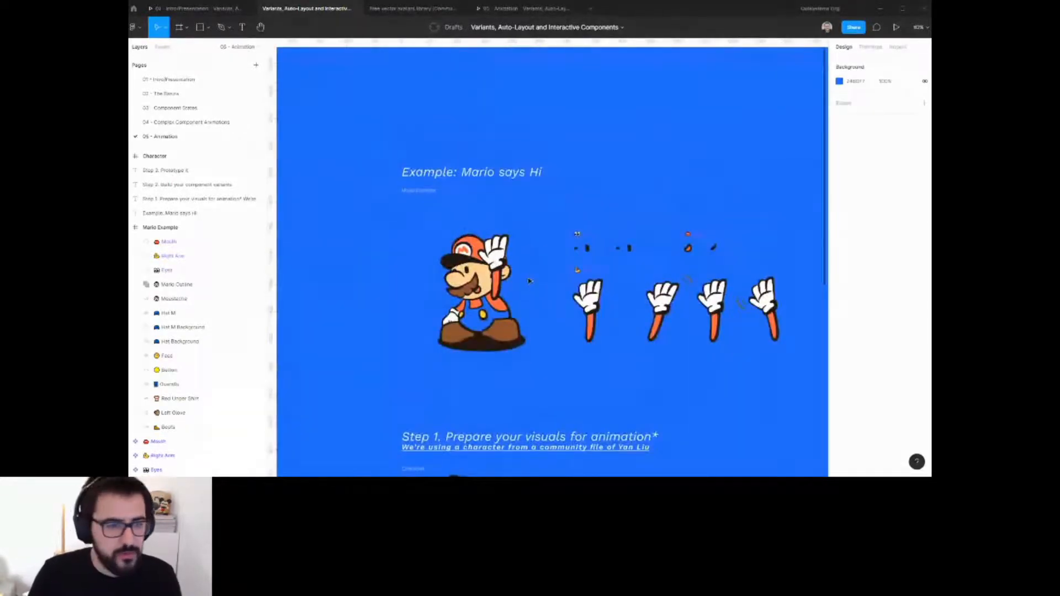
pyautogui.scroll(-3, 557, 319)
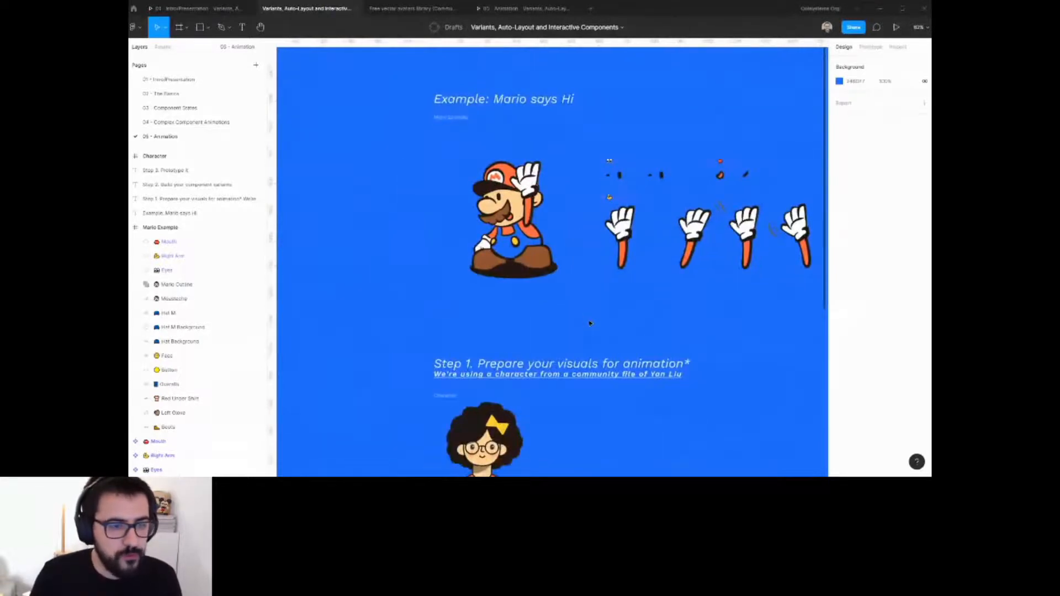
pyautogui.scroll(-5, 589, 320)
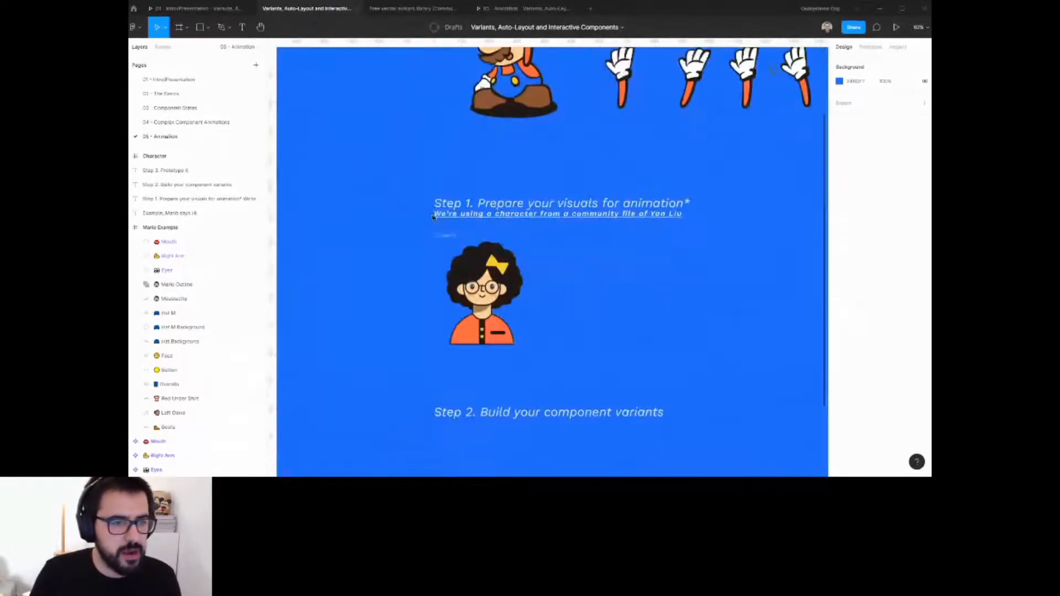
pyautogui.scroll(5, 473, 306)
pyautogui.moveTo(654, 251)
pyautogui.mouseDown()
pyautogui.moveTo(585, 256)
pyautogui.moveTo(648, 256)
pyautogui.mouseUp()
pyautogui.scroll(-1, 599, 254)
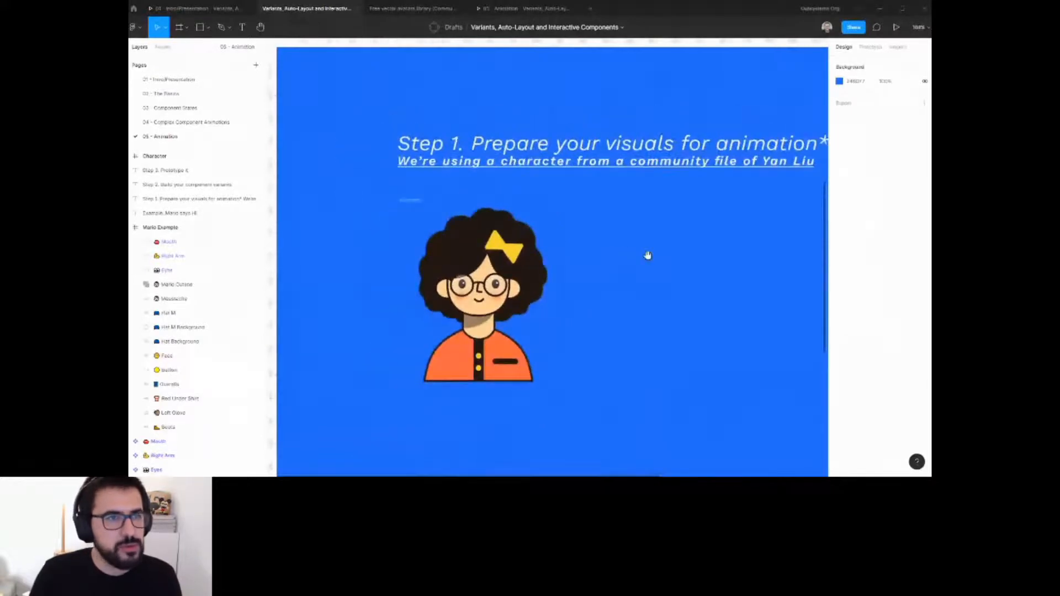
# Browse the Free vector avatars library file and the Figma Community page, then return to the working file.
pyautogui.click(406, 15)
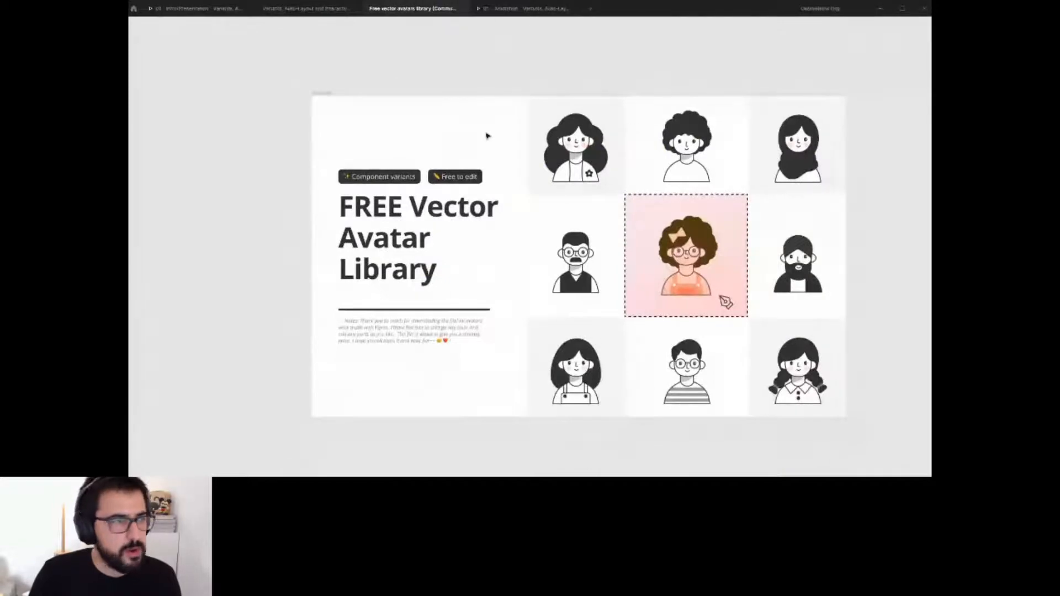
pyautogui.click(133, 8)
pyautogui.click(175, 27)
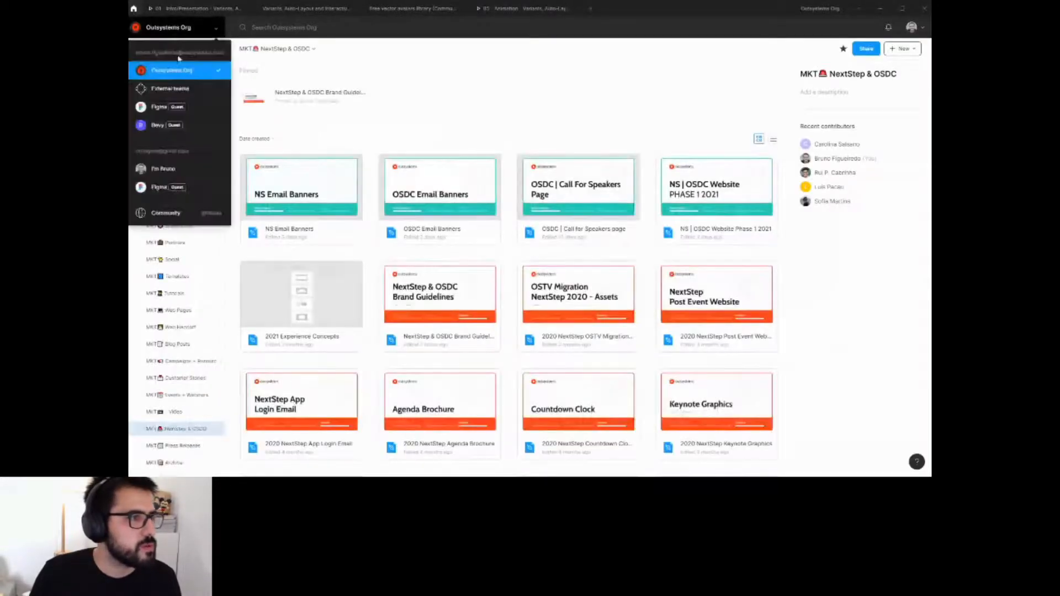
pyautogui.click(177, 213)
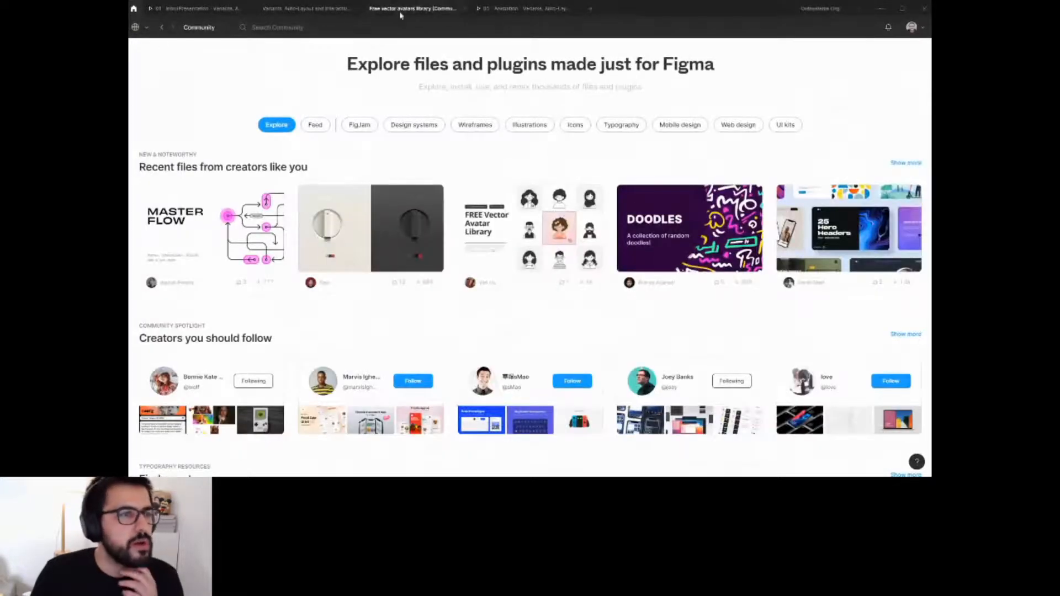
pyautogui.click(307, 9)
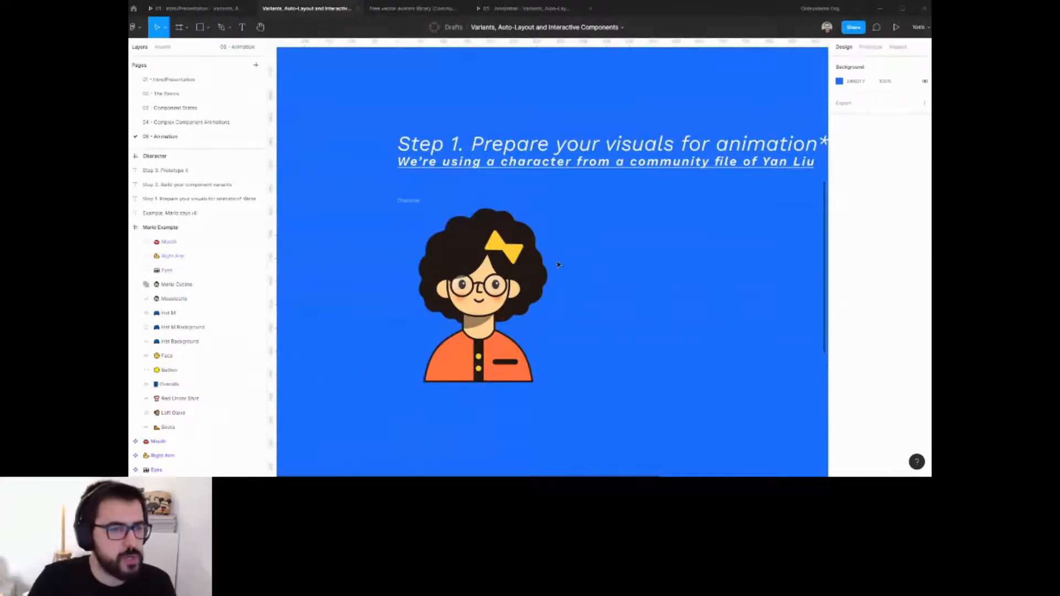
# Select the Step 1 Character frame and review the avatar library's How to use it guide page.
pyautogui.scroll(-3, 595, 262)
pyautogui.scroll(-3, 595, 262)
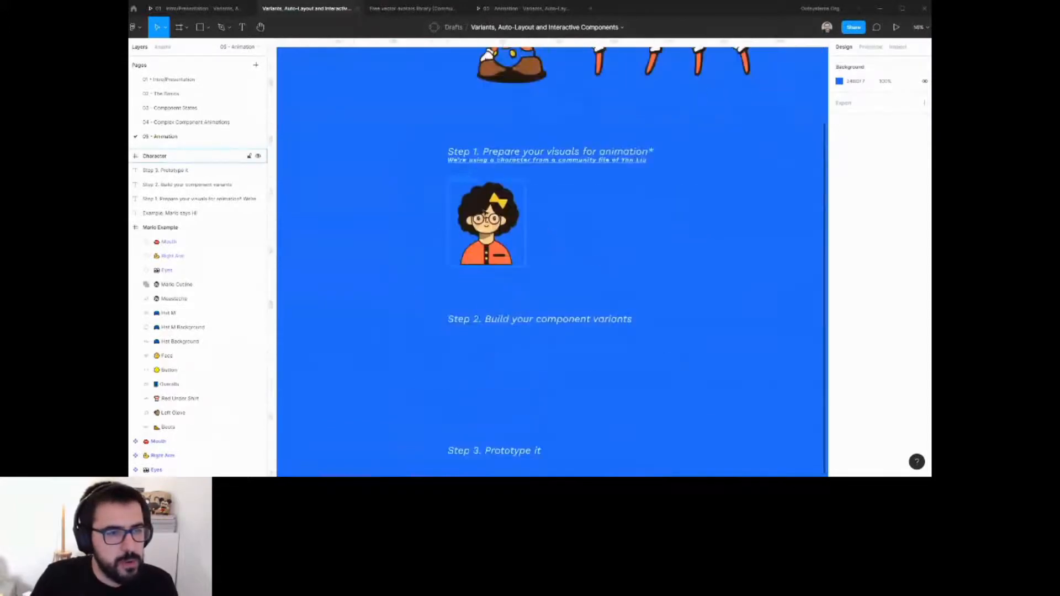
pyautogui.click(497, 198)
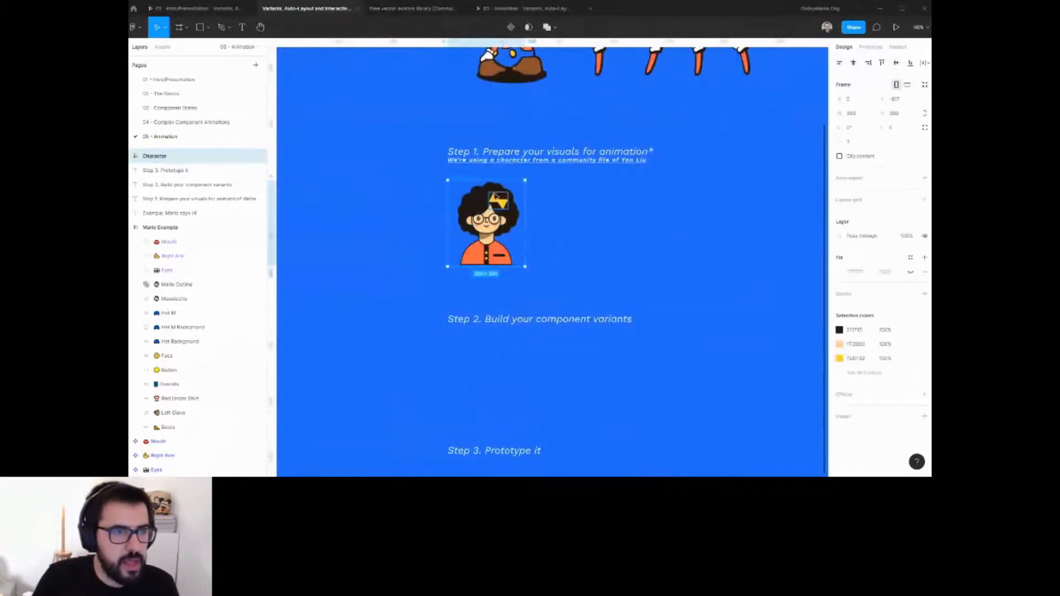
pyautogui.click(433, 9)
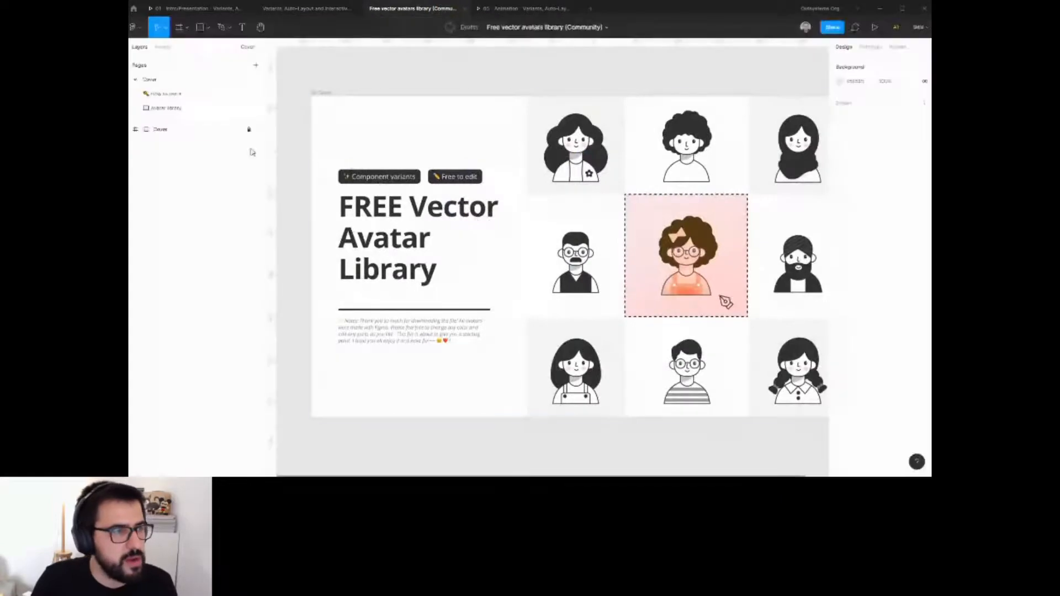
pyautogui.click(181, 102)
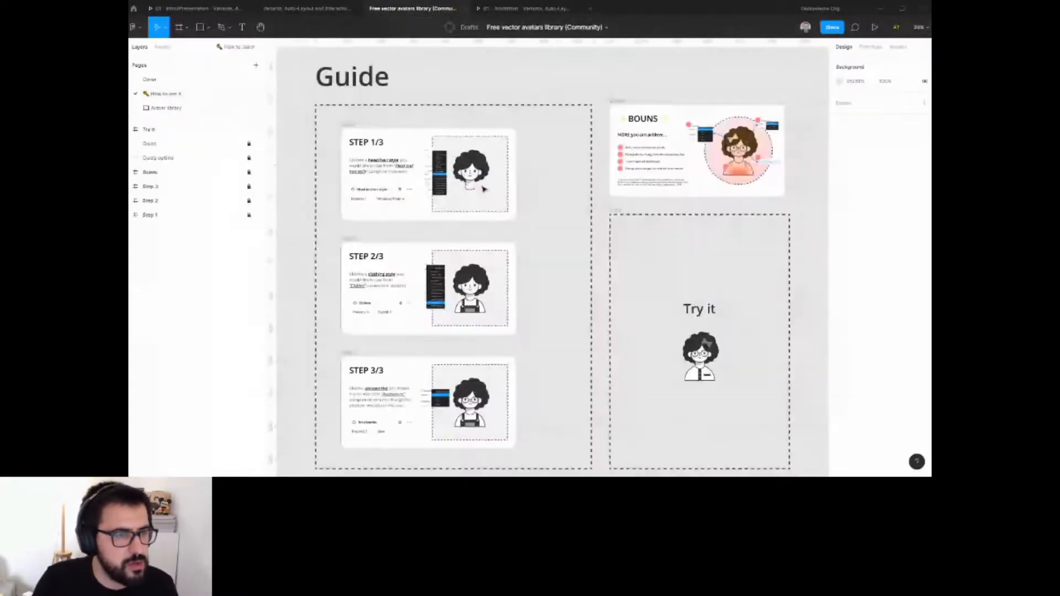
pyautogui.scroll(4, 662, 356)
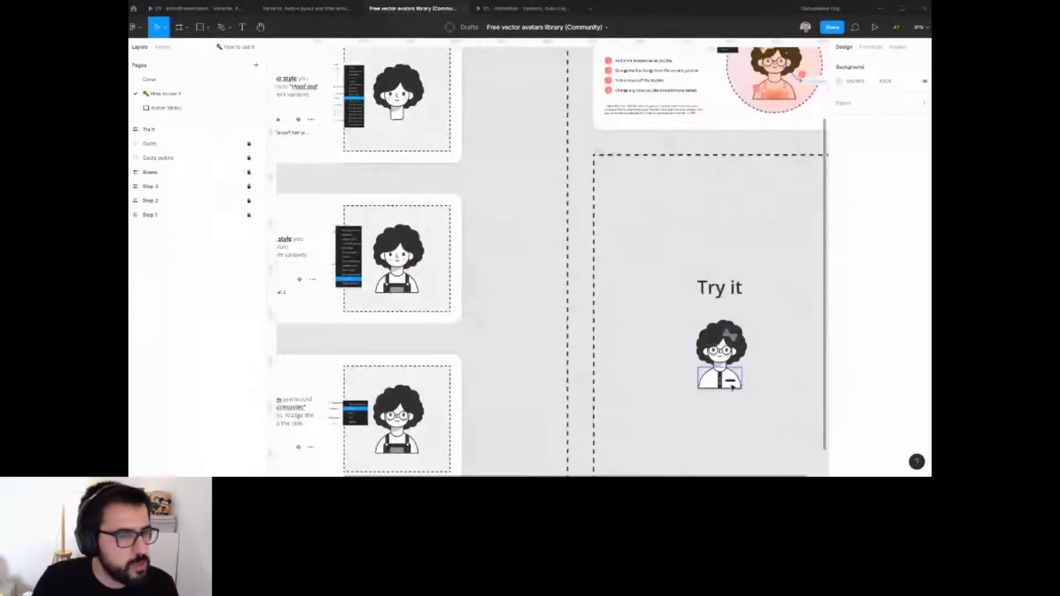
pyautogui.moveTo(506, 289); pyautogui.dragTo(557, 282)
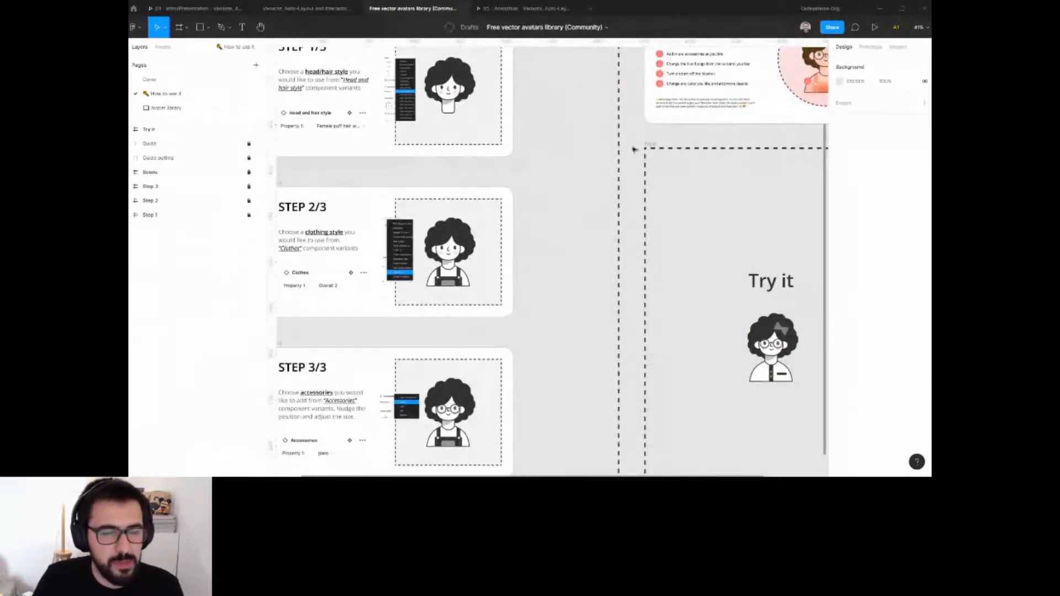
pyautogui.click(320, 9)
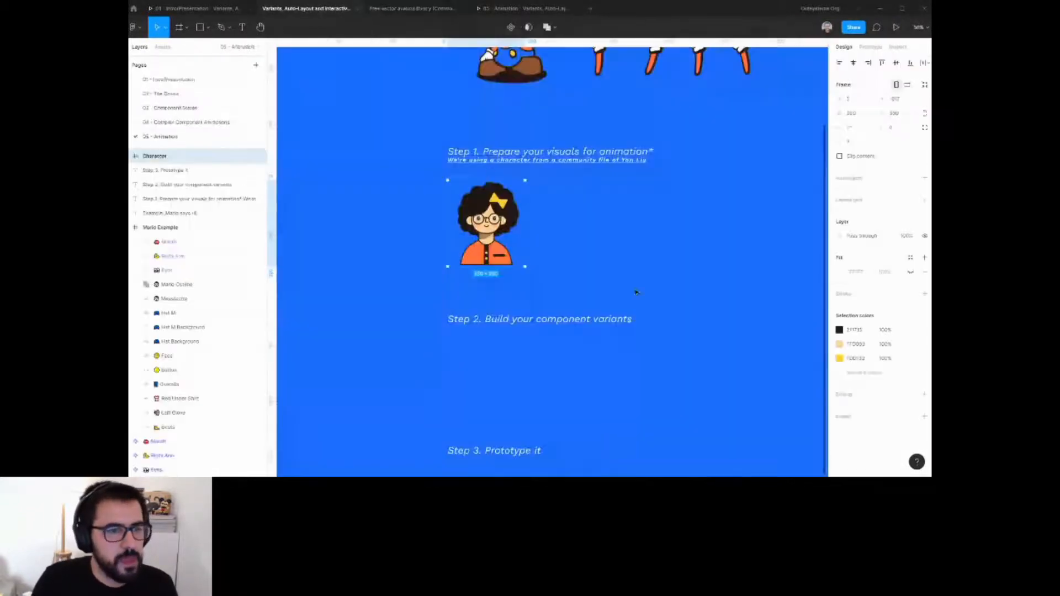
# Select the Step 1 Character frame and zoom in on it.
pyautogui.click(637, 296)
pyautogui.scroll(3, 574, 259)
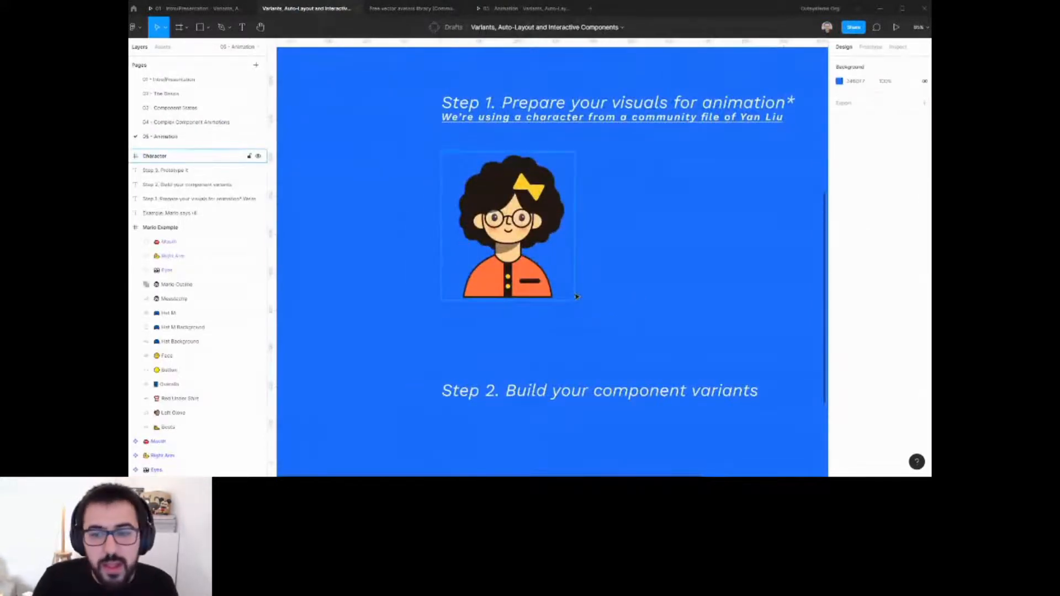
pyautogui.scroll(-3, 532, 212)
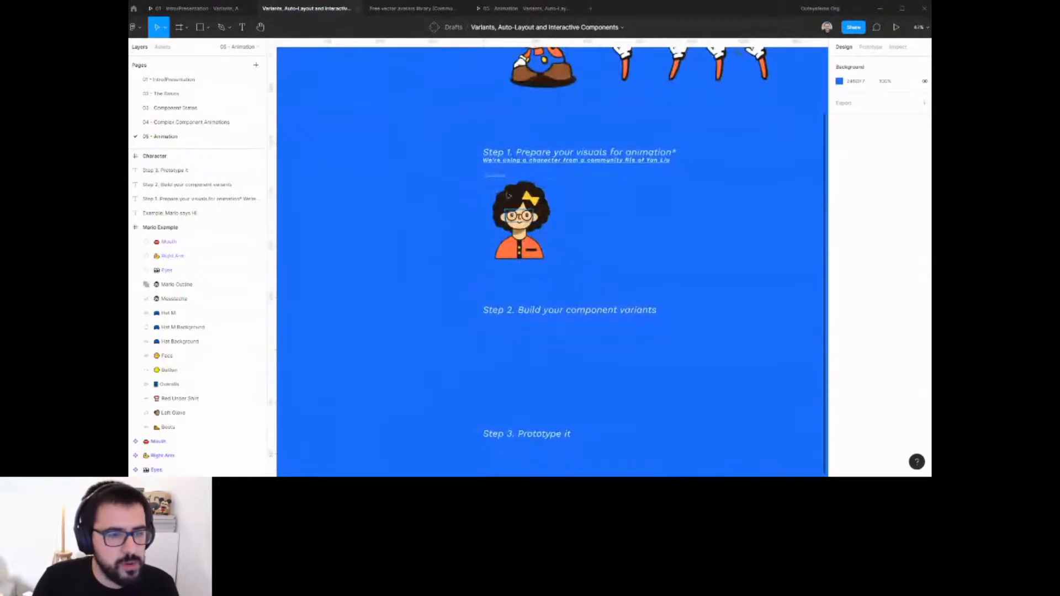
pyautogui.click(494, 180)
pyautogui.scroll(3, 512, 205)
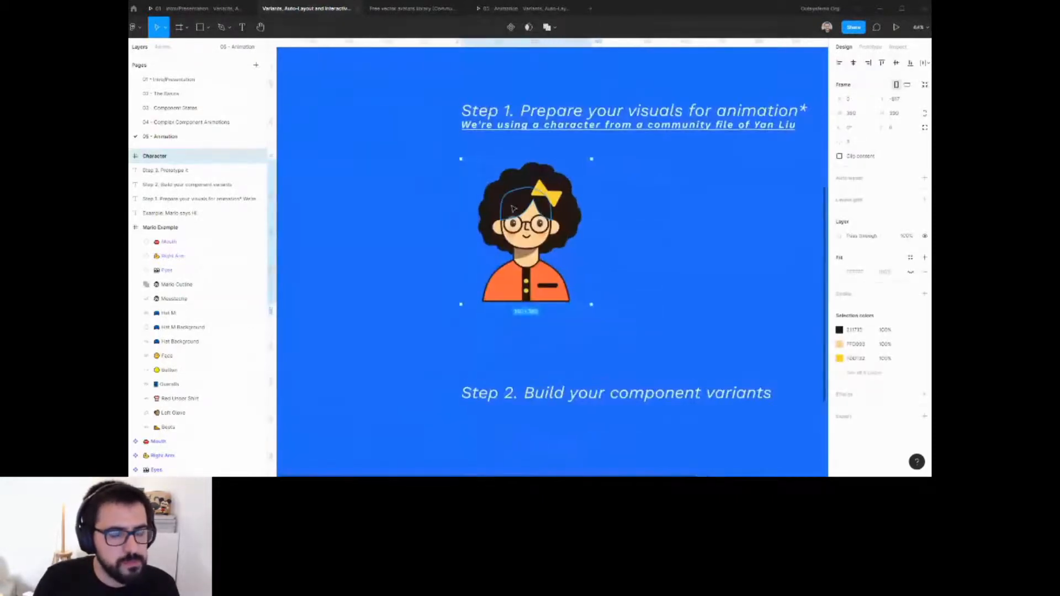
pyautogui.scroll(1, 514, 206)
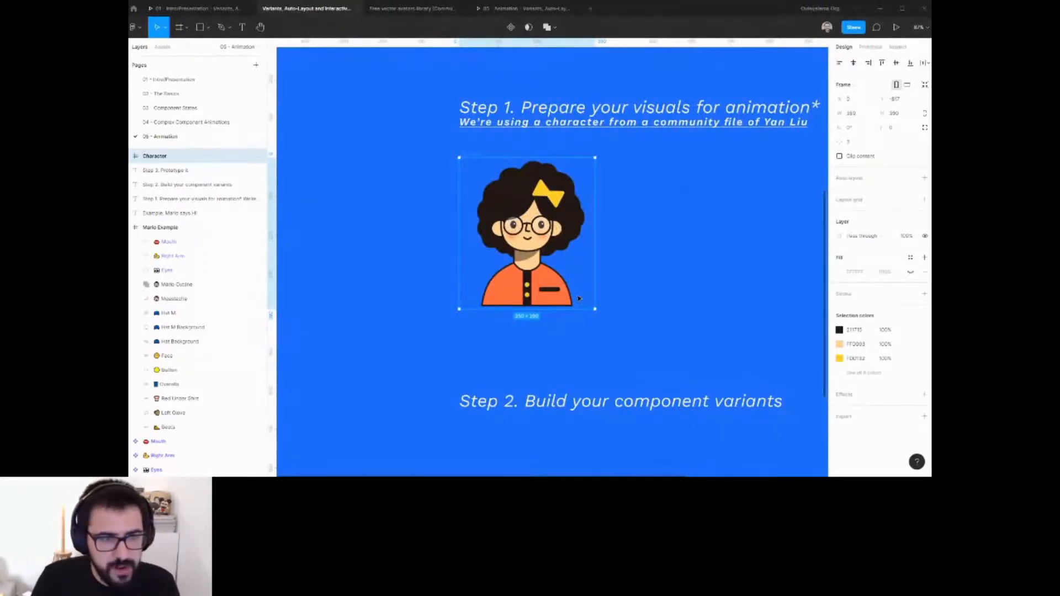
pyautogui.scroll(-2, 578, 298)
pyautogui.moveTo(578, 149); pyautogui.dragTo(574, 419)
pyautogui.hotkey('shift', '2')
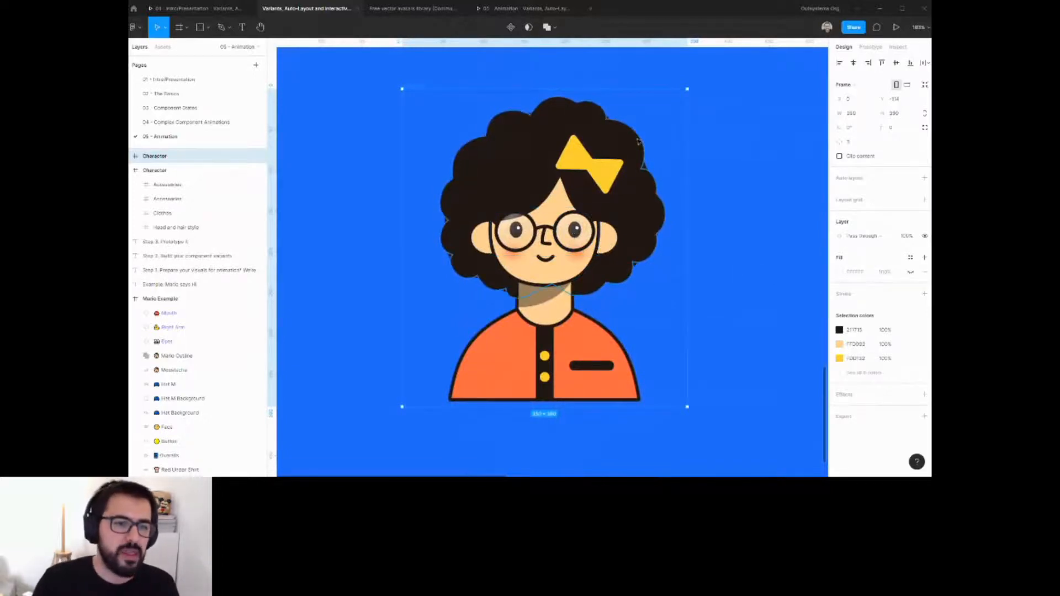
# Select the character's eyes group and drag a copy of it out beside the character.
pyautogui.keyDown('ctrl'); pyautogui.scroll(-1, 576, 249); pyautogui.keyUp('ctrl')
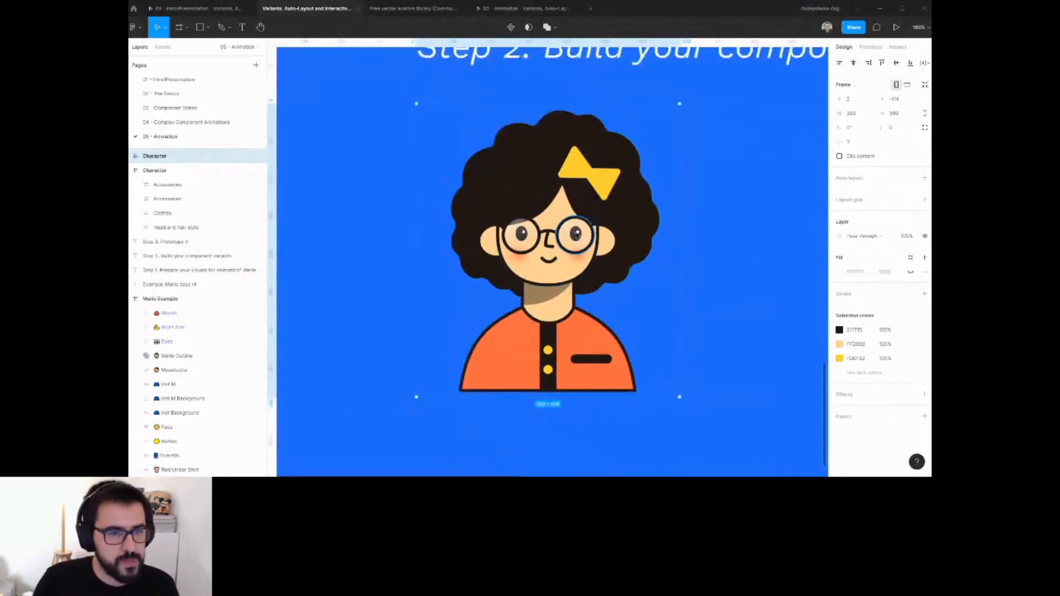
pyautogui.keyDown('ctrl'); pyautogui.rightClick(577, 232); pyautogui.keyUp('ctrl')
pyautogui.click(606, 325)
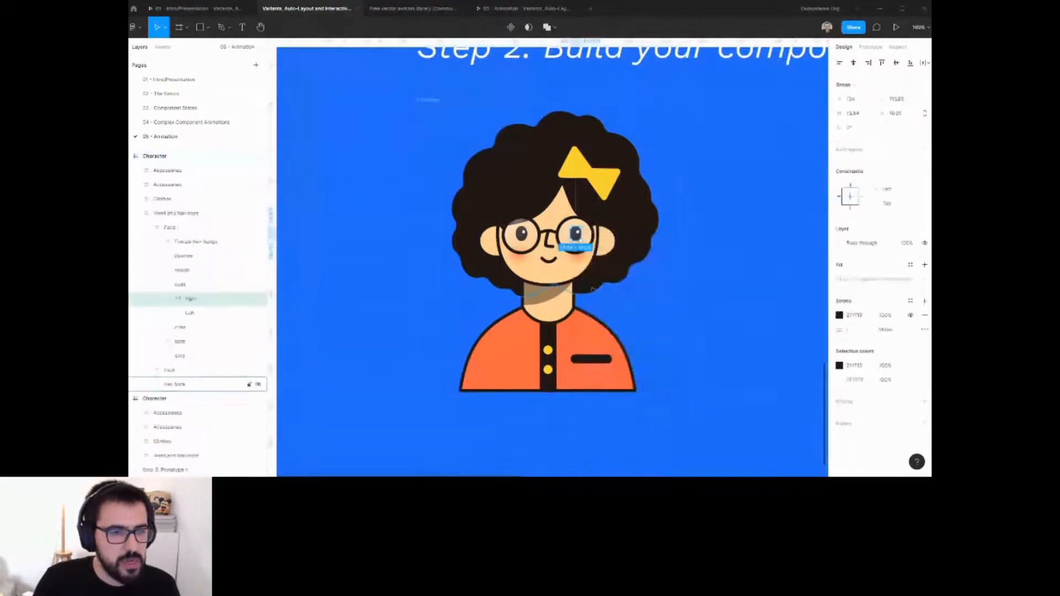
pyautogui.keyDown('ctrl'); pyautogui.rightClick(577, 232); pyautogui.keyUp('ctrl')
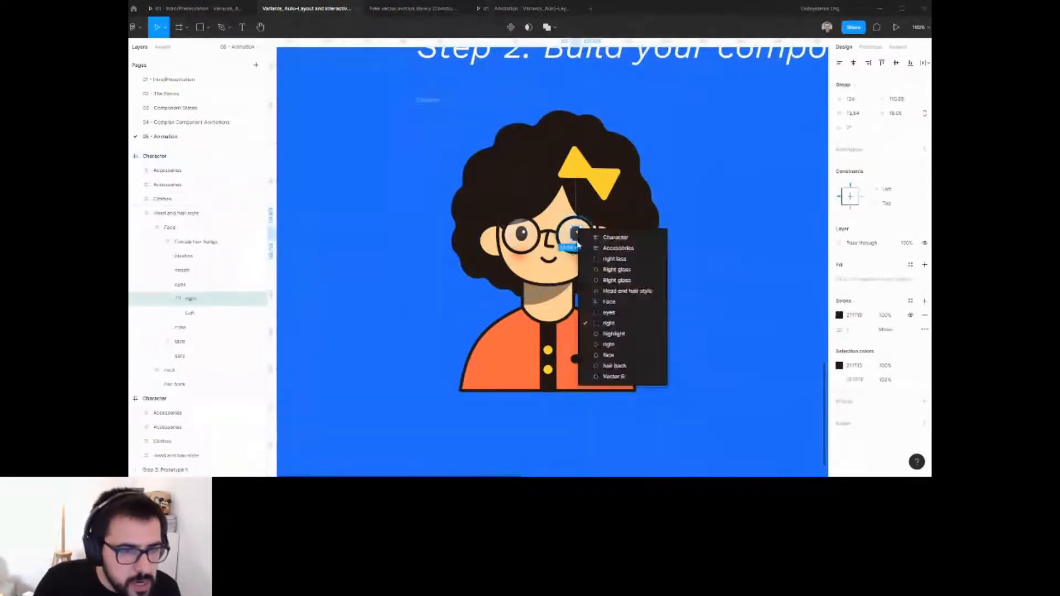
pyautogui.click(608, 313)
pyautogui.scroll(-3, 549, 234)
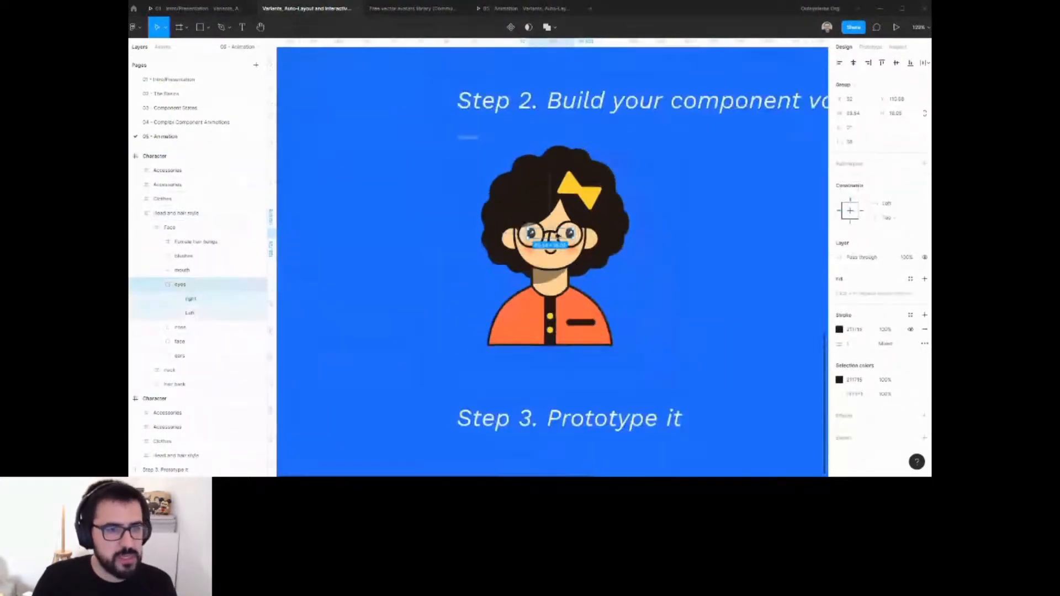
pyautogui.moveTo(549, 235)
pyautogui.mouseDown()
pyautogui.moveTo(350, 233)
pyautogui.moveTo(538, 241)
pyautogui.mouseUp()
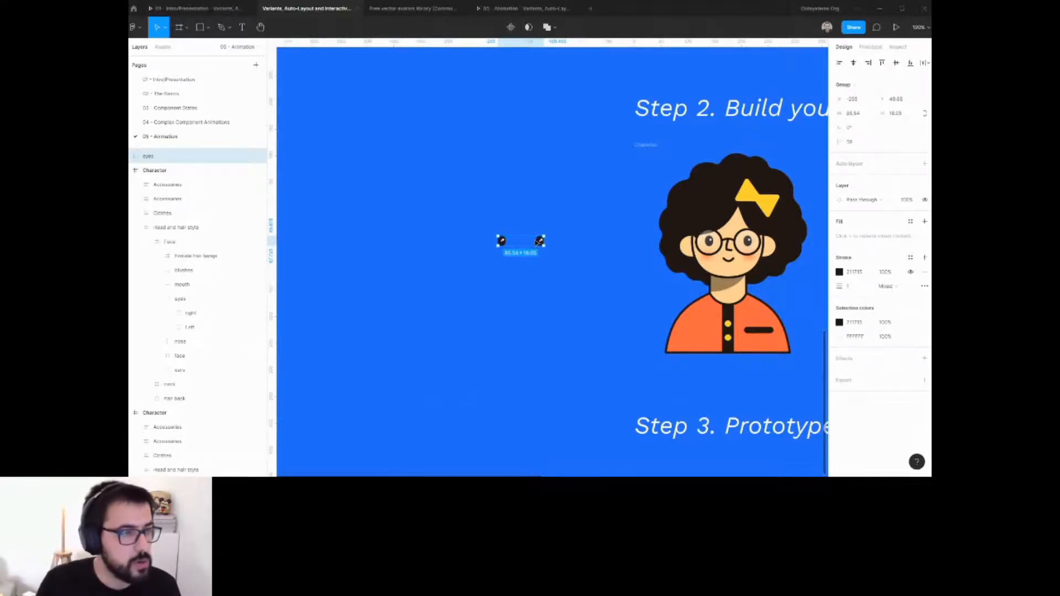
# Turn the copied eyes into a component and duplicate it below the original.
pyautogui.click(511, 27)
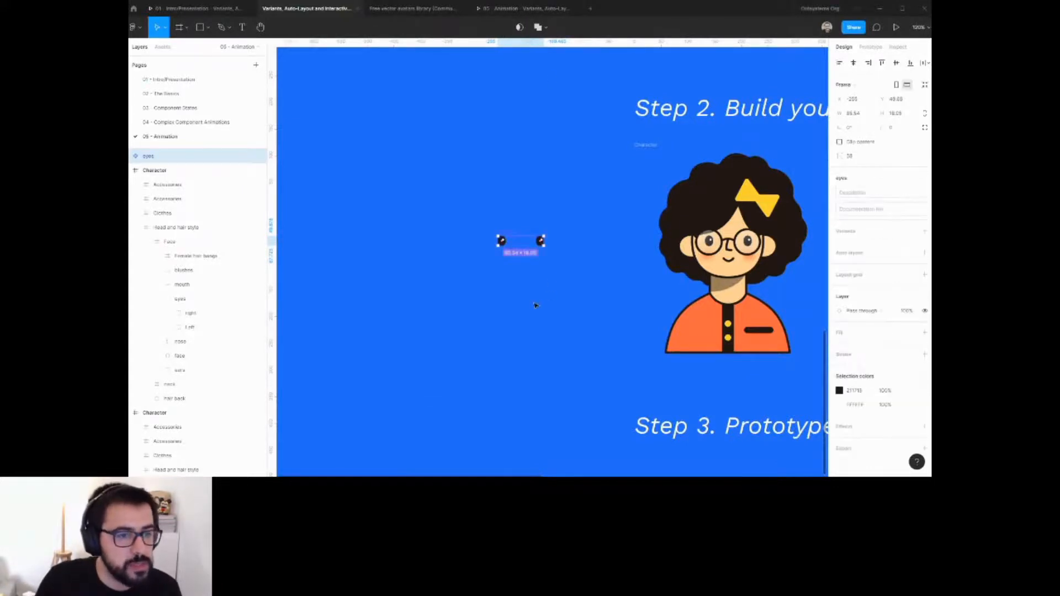
pyautogui.hotkey('shift', '2')
pyautogui.keyDown('alt'); pyautogui.moveTo(523, 227); pyautogui.dragTo(535, 331); pyautogui.keyUp('alt')
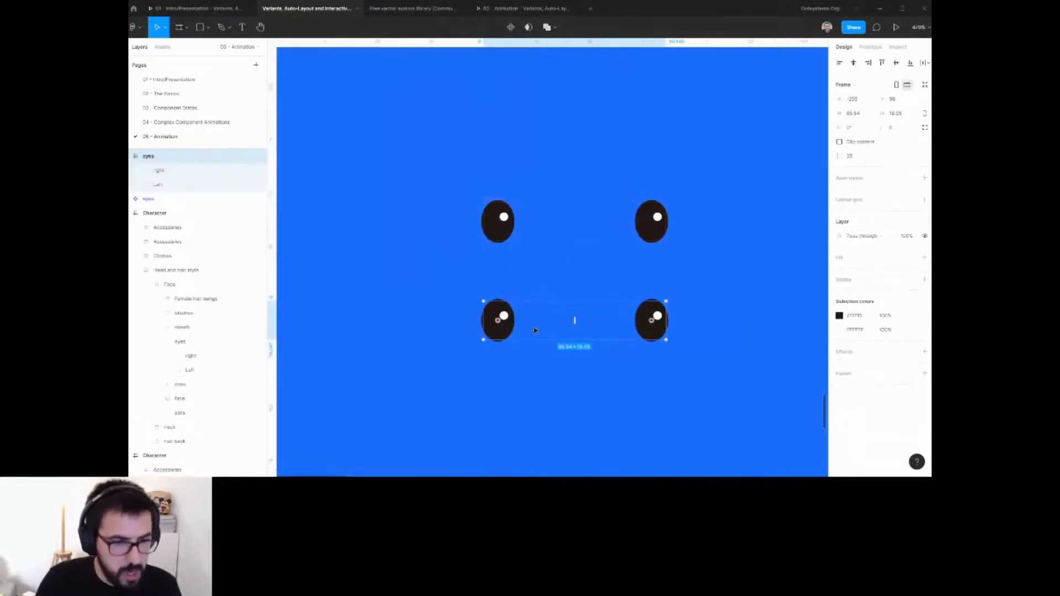
# Select both eyes in the lower copy, squash them vertically into closed eyes and nudge them up.
pyautogui.doubleClick(500, 332)
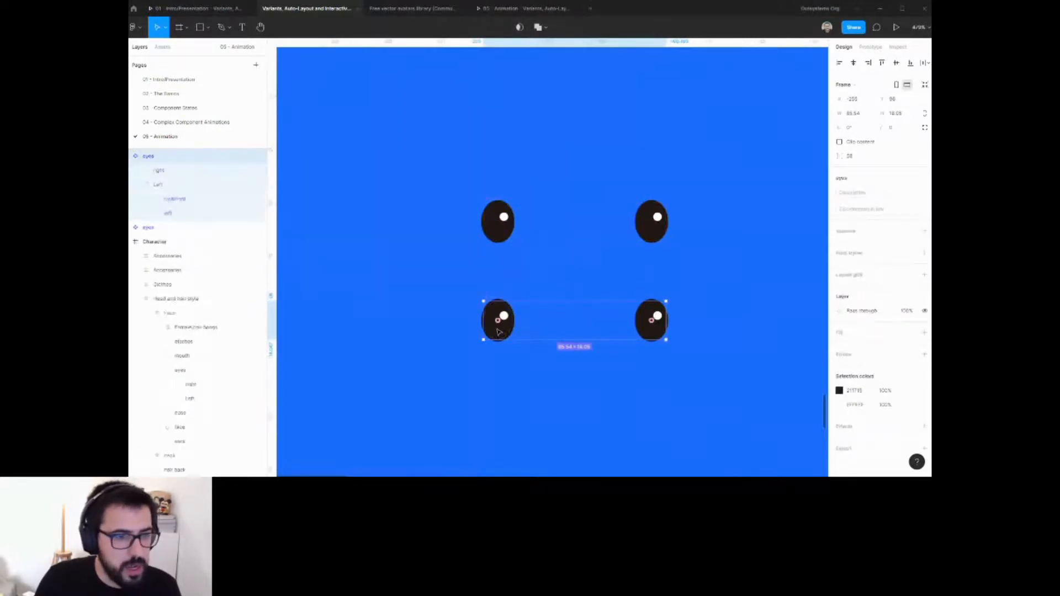
pyautogui.keyDown('shift'); pyautogui.click(666, 335); pyautogui.keyUp('shift')
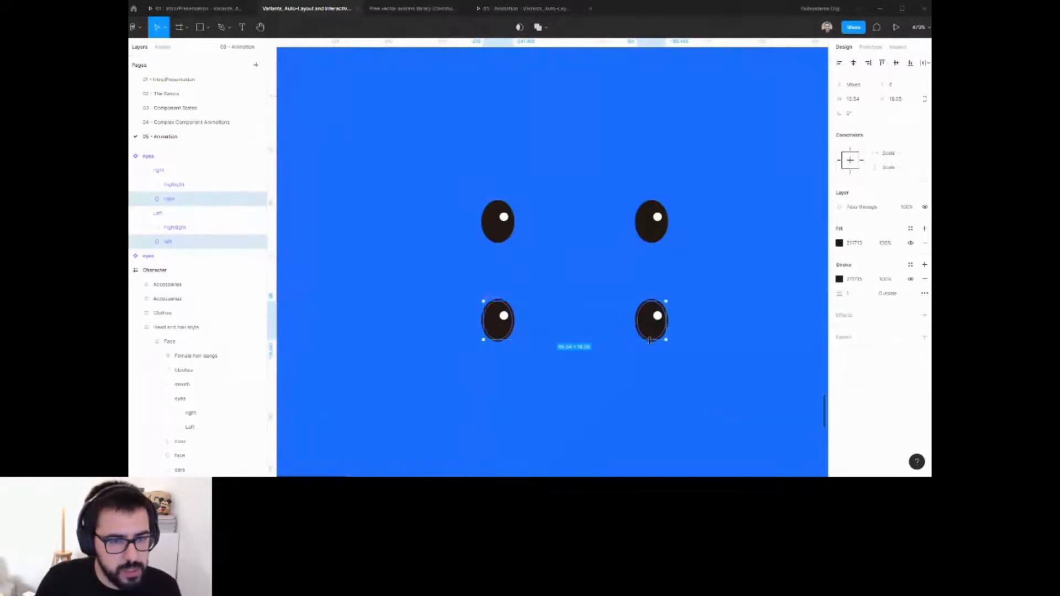
pyautogui.moveTo(650, 341); pyautogui.dragTo(651, 327)
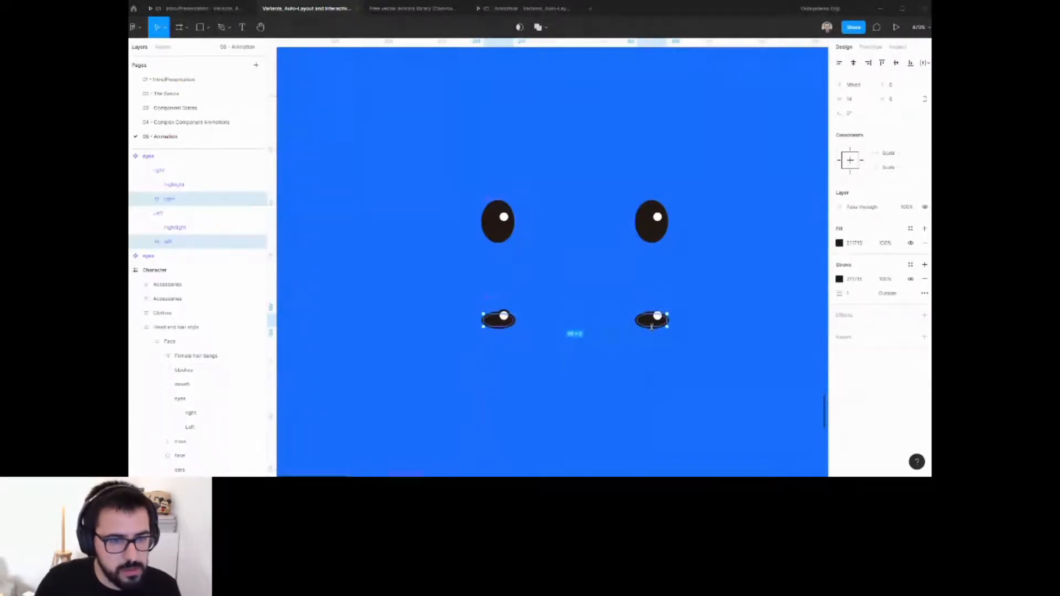
pyautogui.hotkey('shift', 'Up')
pyautogui.hotkey('shift', 'Down')
pyautogui.press('Up')
pyautogui.press('Up')
pyautogui.press('Up')
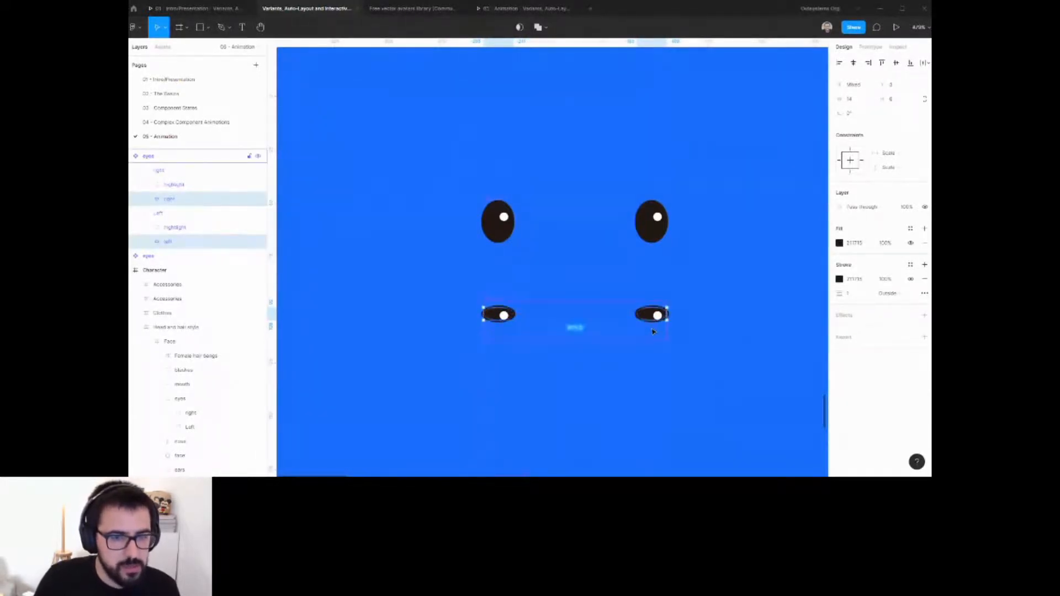
# Squash the closed eyes even thinner and set both eye highlights' fill opacity to 0%.
pyautogui.moveTo(654, 321); pyautogui.dragTo(654, 315)
pyautogui.scroll(2, 653, 328)
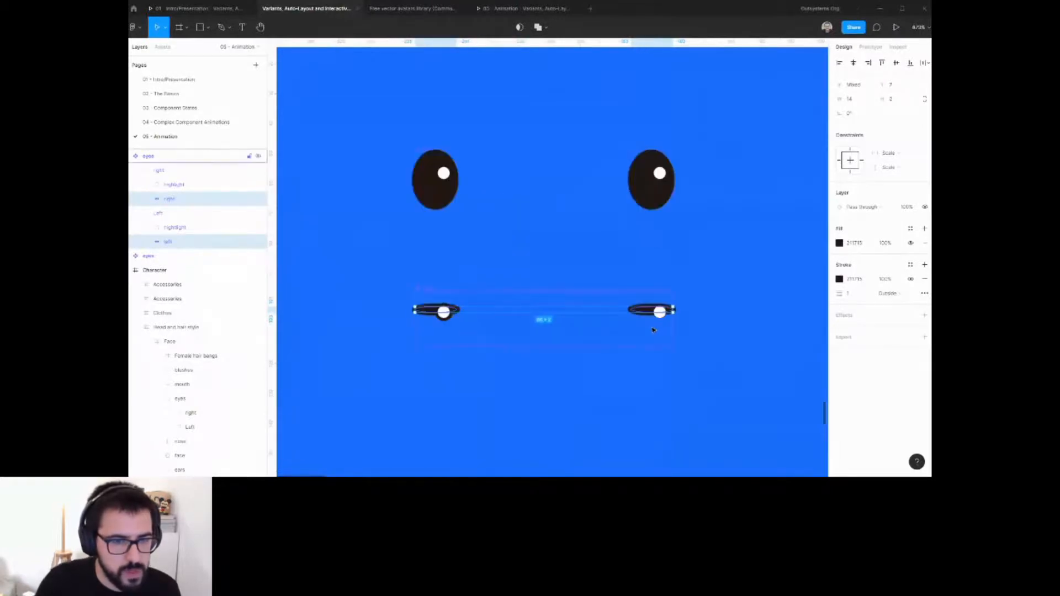
pyautogui.keyDown('ctrl'); pyautogui.click(661, 313); pyautogui.keyUp('ctrl')
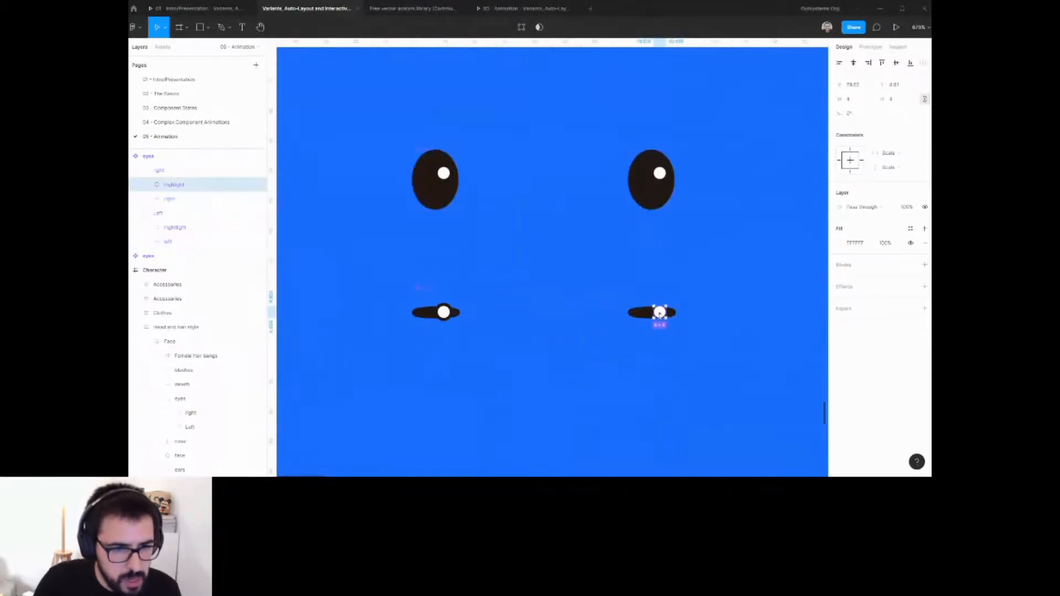
pyautogui.keyDown('ctrl'); pyautogui.keyDown('shift'); pyautogui.click(444, 313); pyautogui.keyUp('shift'); pyautogui.keyUp('ctrl')
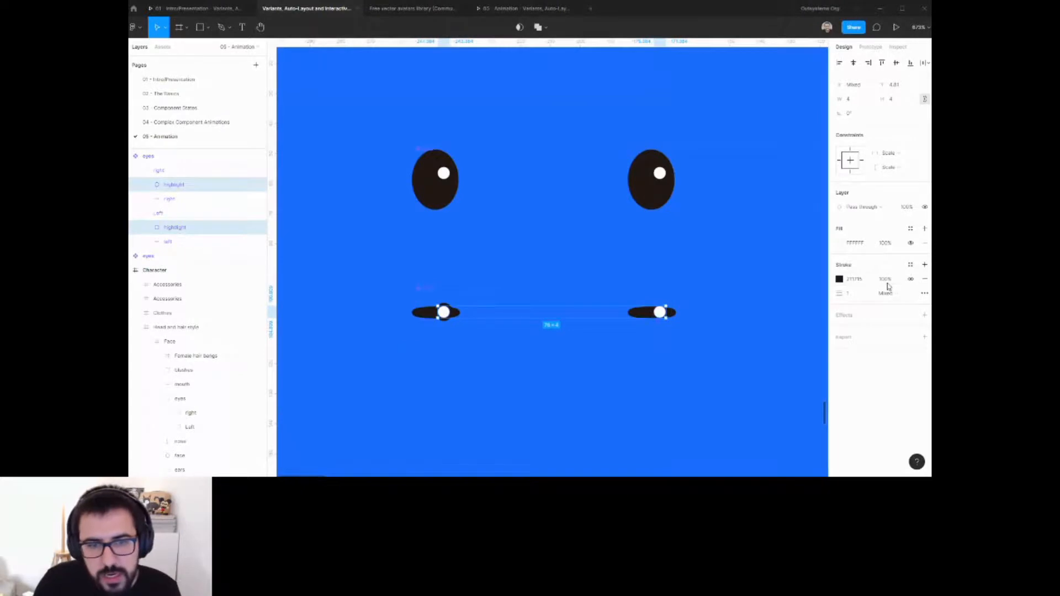
pyautogui.click(885, 245)
pyautogui.write('0')
pyautogui.press('Return')
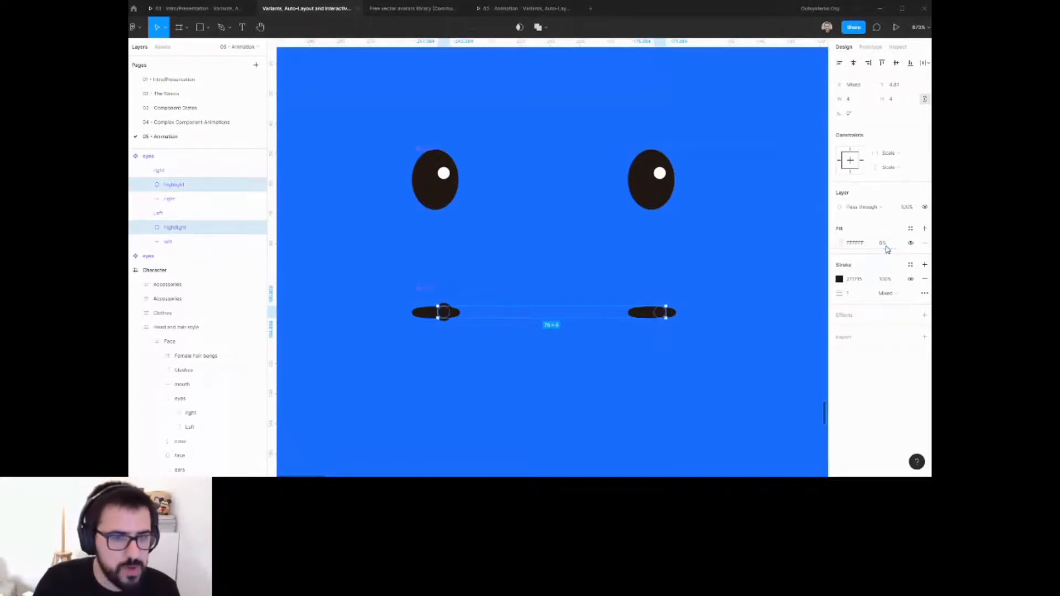
# Select both eye components and combine them as variants.
pyautogui.scroll(-8, 585, 313)
pyautogui.click(602, 367)
pyautogui.scroll(-2, 604, 327)
pyautogui.moveTo(614, 329); pyautogui.dragTo(566, 324)
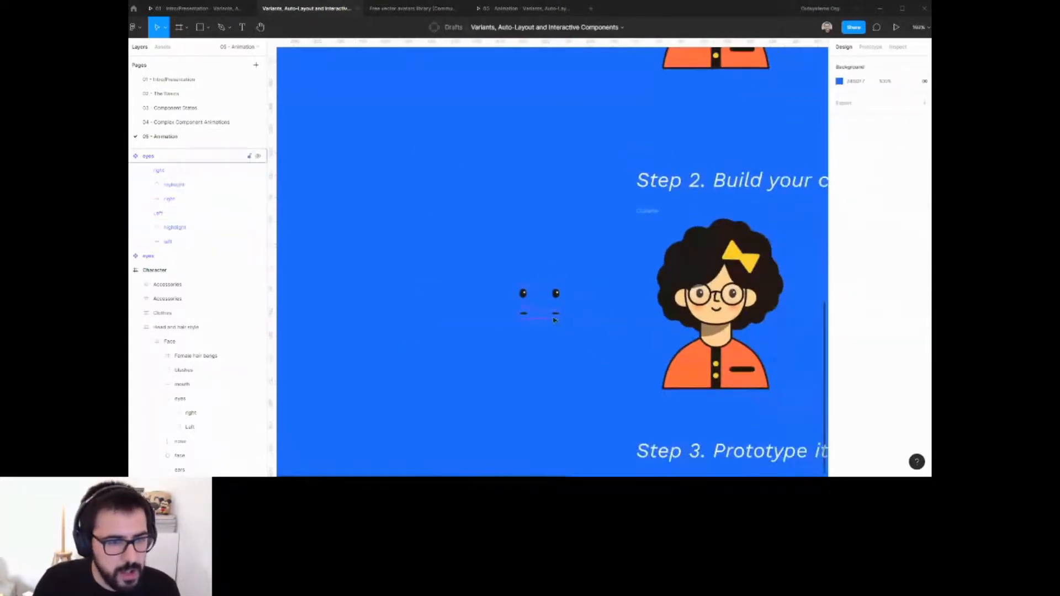
pyautogui.scroll(3, 550, 320)
pyautogui.moveTo(451, 222); pyautogui.dragTo(601, 357)
pyautogui.click(906, 195)
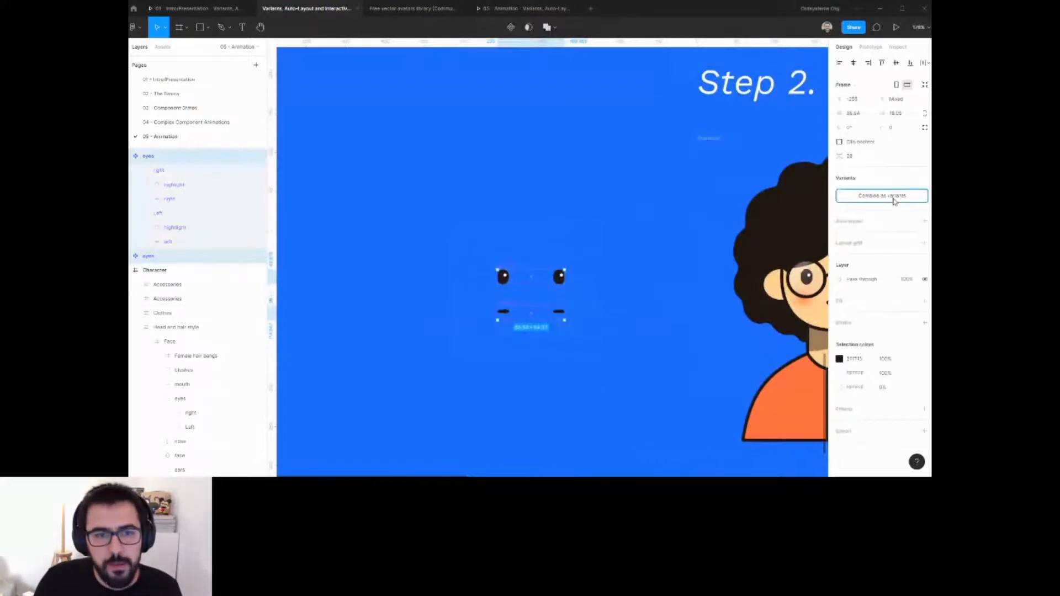
pyautogui.scroll(3, 535, 276)
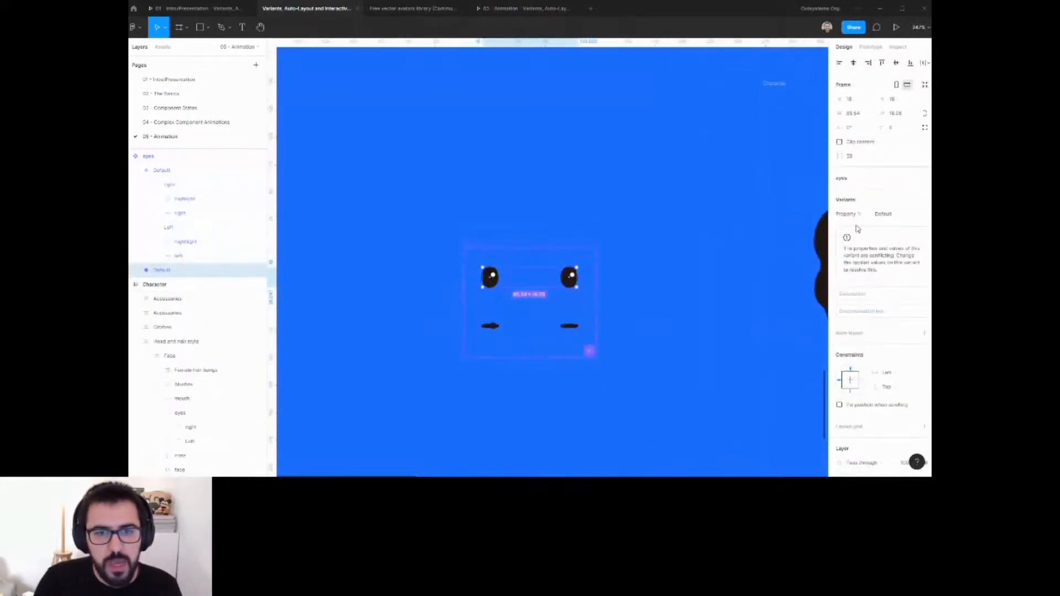
# Select the eyes component set and rename its variant property to Animation Frame.
pyautogui.click(561, 304)
pyautogui.click(571, 283)
pyautogui.keyDown('shift'); pyautogui.click(571, 326); pyautogui.keyUp('shift')
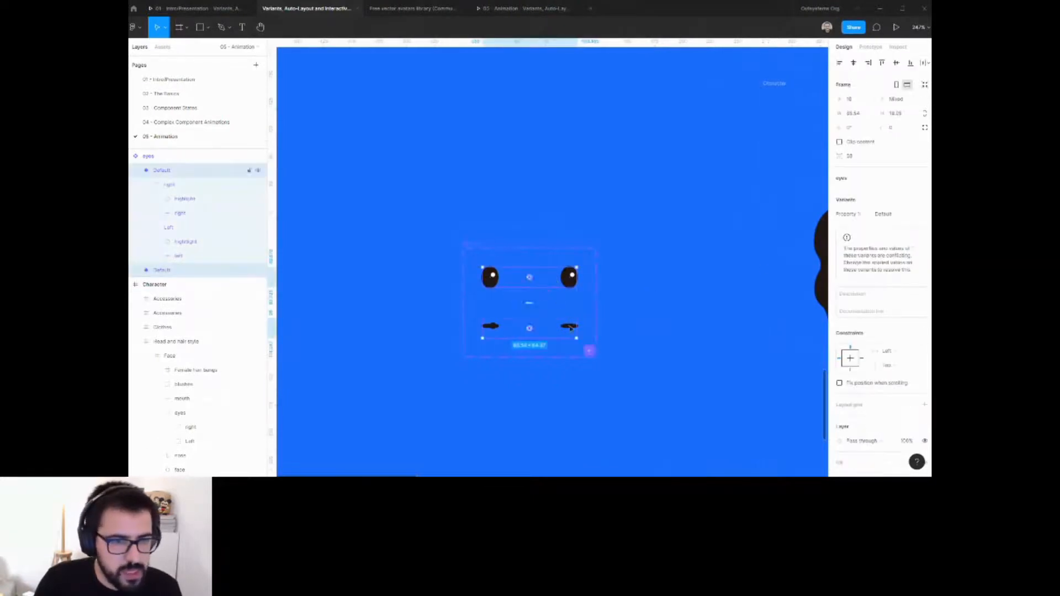
pyautogui.click(796, 261)
pyautogui.click(539, 278)
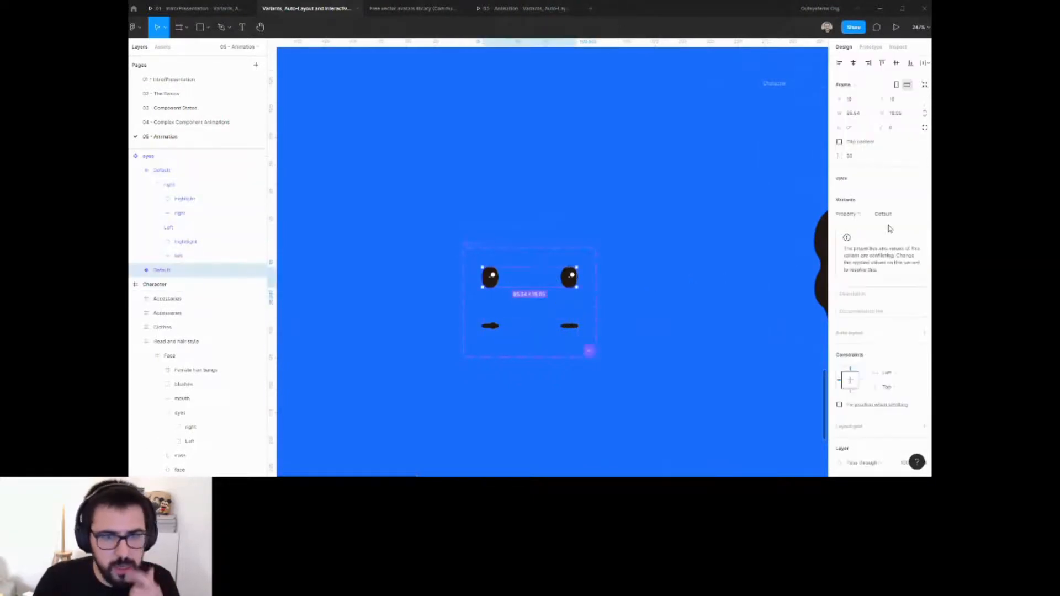
pyautogui.press('Escape')
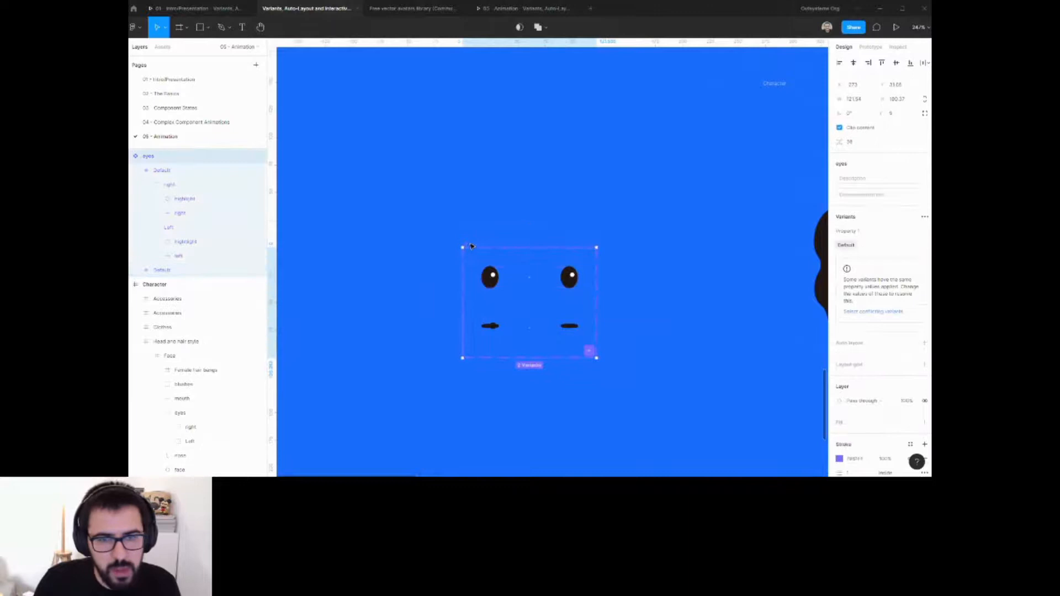
pyautogui.click(859, 232)
pyautogui.write('Sta')
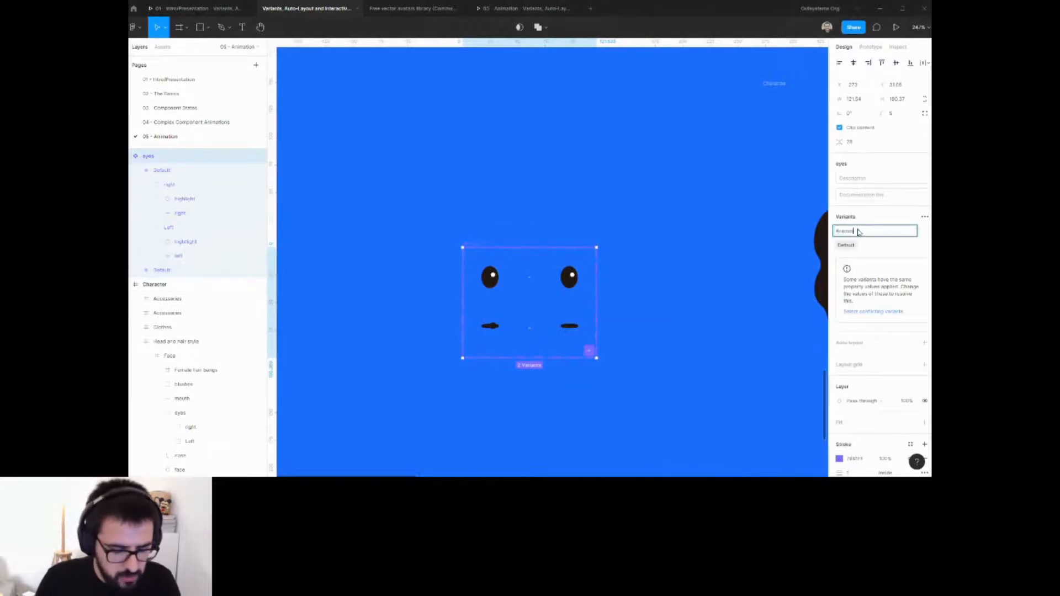
pyautogui.write('mation Frame')
pyautogui.click(690, 259)
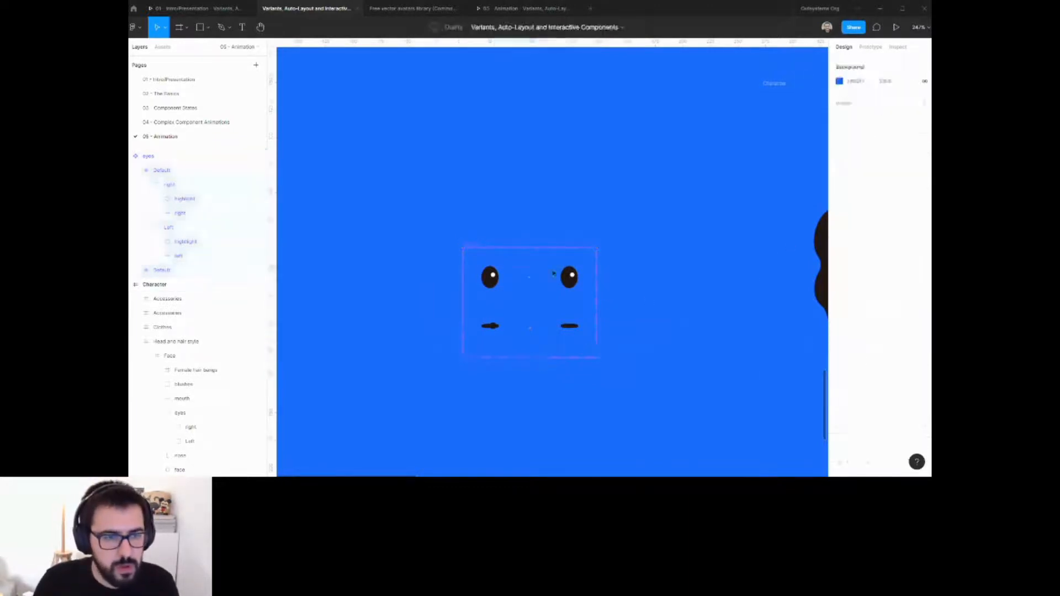
# Set the open-eyes variant's value to 1 and the closed-eyes variant's value to 2.
pyautogui.click(553, 274)
pyautogui.click(887, 216)
pyautogui.write('1')
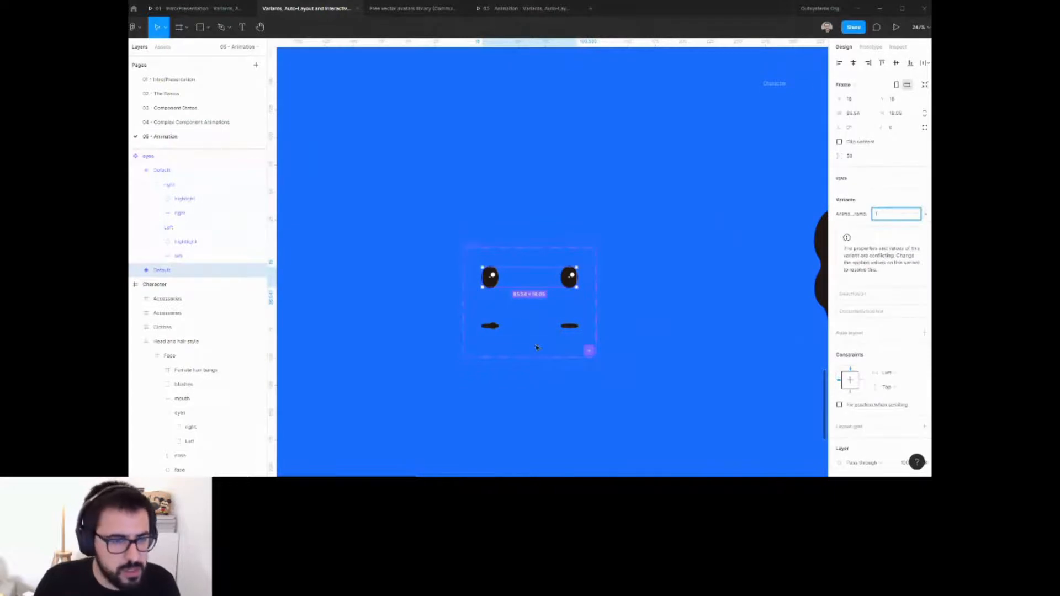
pyautogui.press('Tab')
pyautogui.write('2')
pyautogui.click(668, 341)
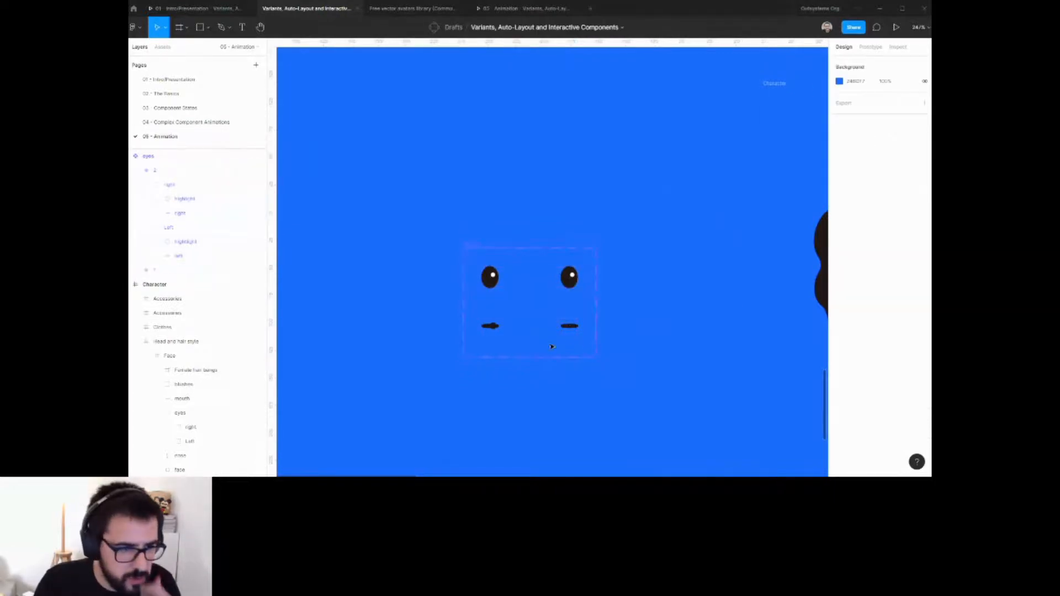
# Select both highlights in the closed-eyes variant and set their layer opacity to 0%.
pyautogui.click(493, 328)
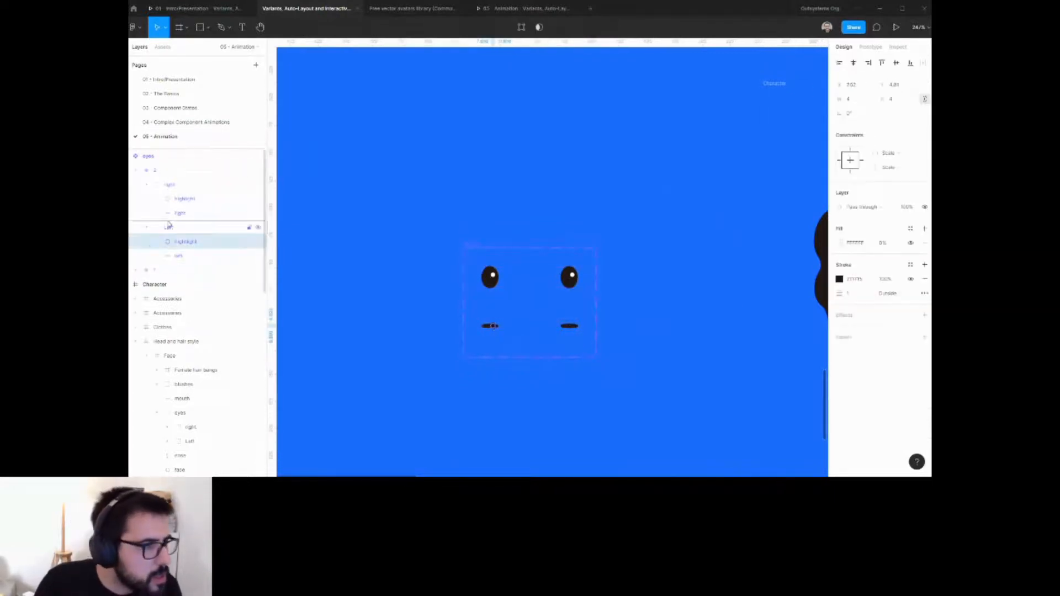
pyautogui.keyDown('shift'); pyautogui.click(569, 326); pyautogui.keyUp('shift')
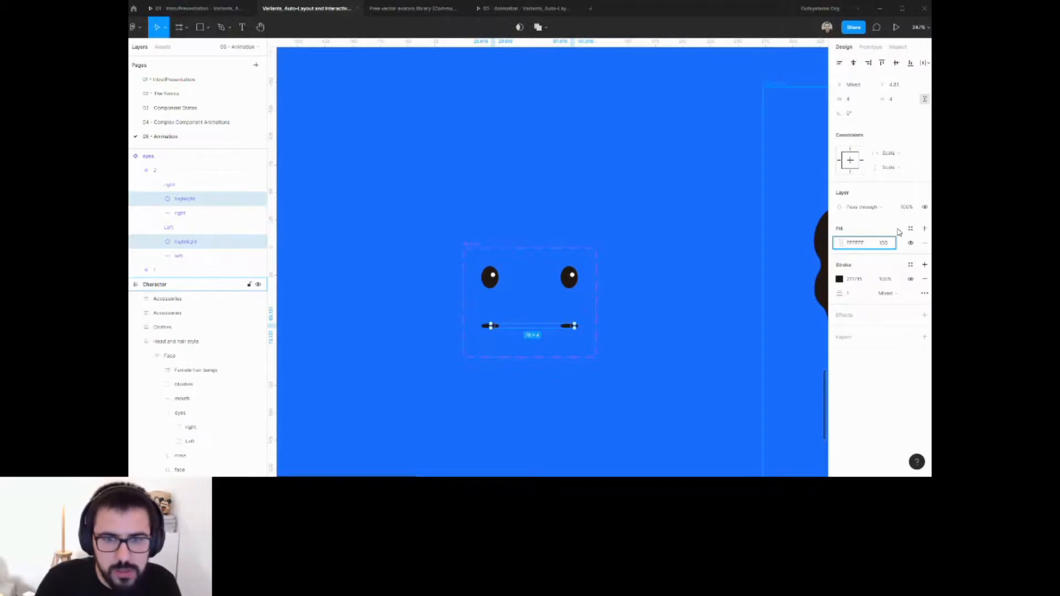
pyautogui.click(906, 210)
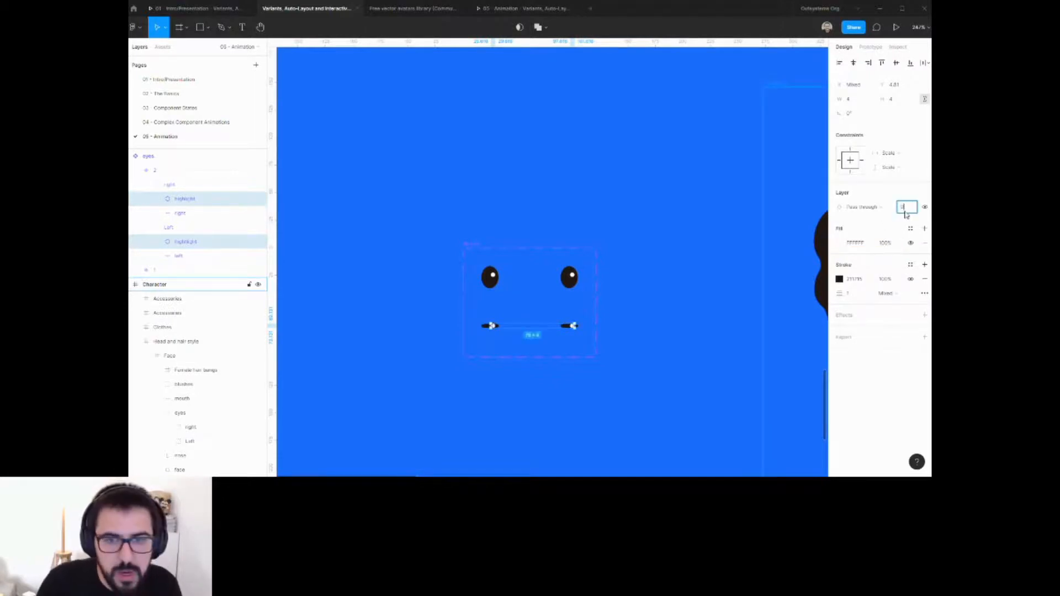
pyautogui.write('0')
pyautogui.press('Return')
pyautogui.click(598, 173)
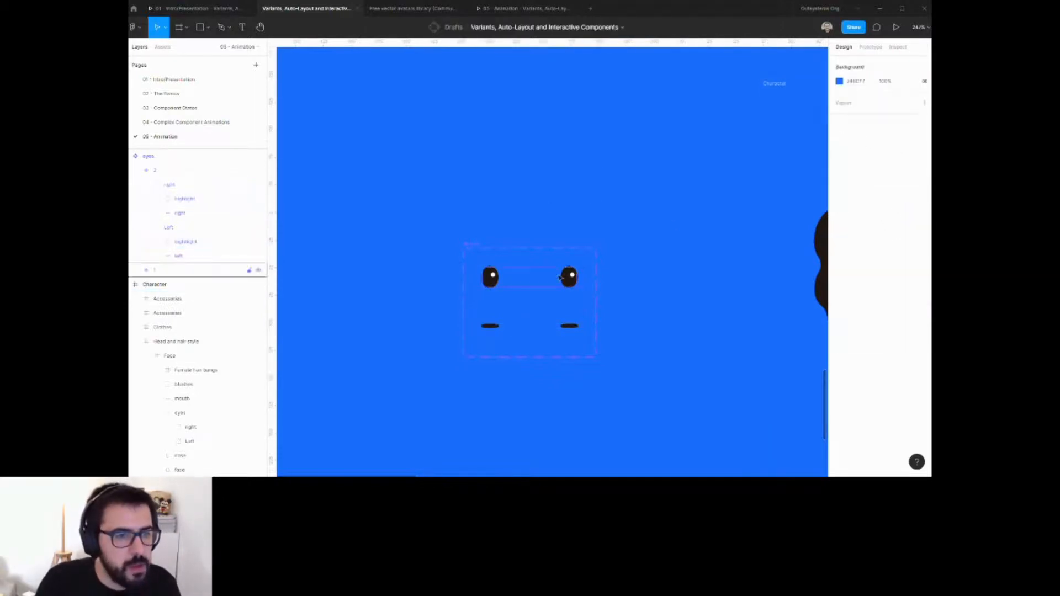
# Connect variant 1 to variant 2 with a prototype interaction triggered After delay.
pyautogui.click(468, 247)
pyautogui.hotkey('shift', 'e')
pyautogui.click(577, 280)
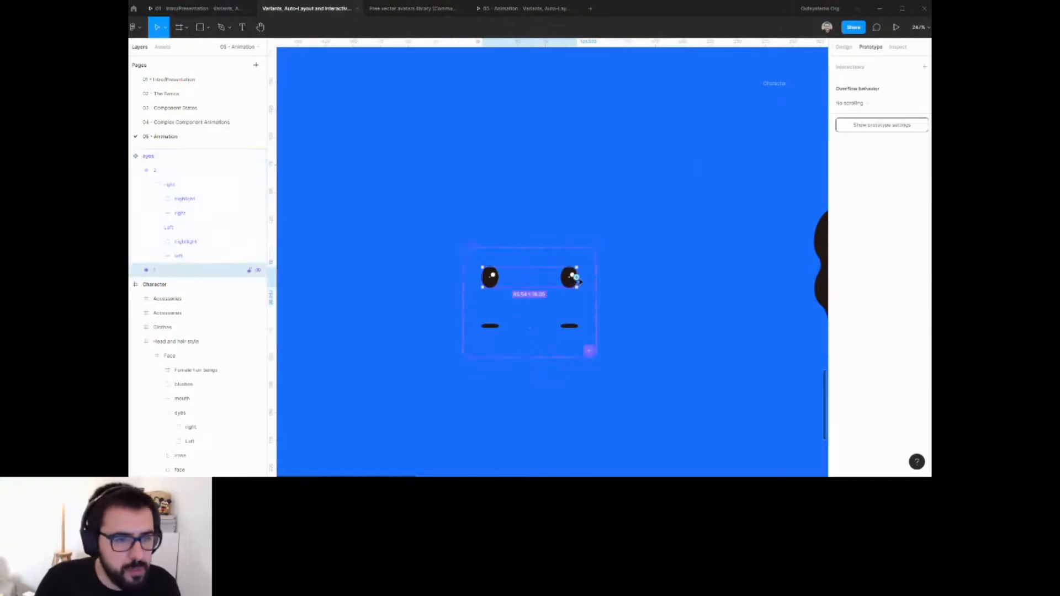
pyautogui.moveTo(577, 279); pyautogui.dragTo(552, 331)
pyautogui.click(750, 103)
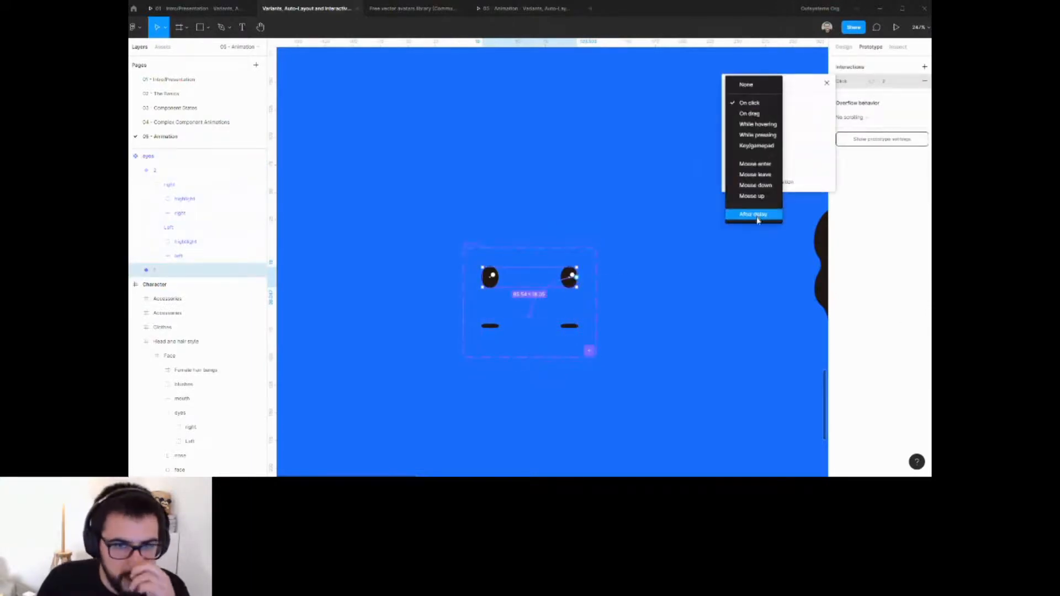
pyautogui.click(756, 215)
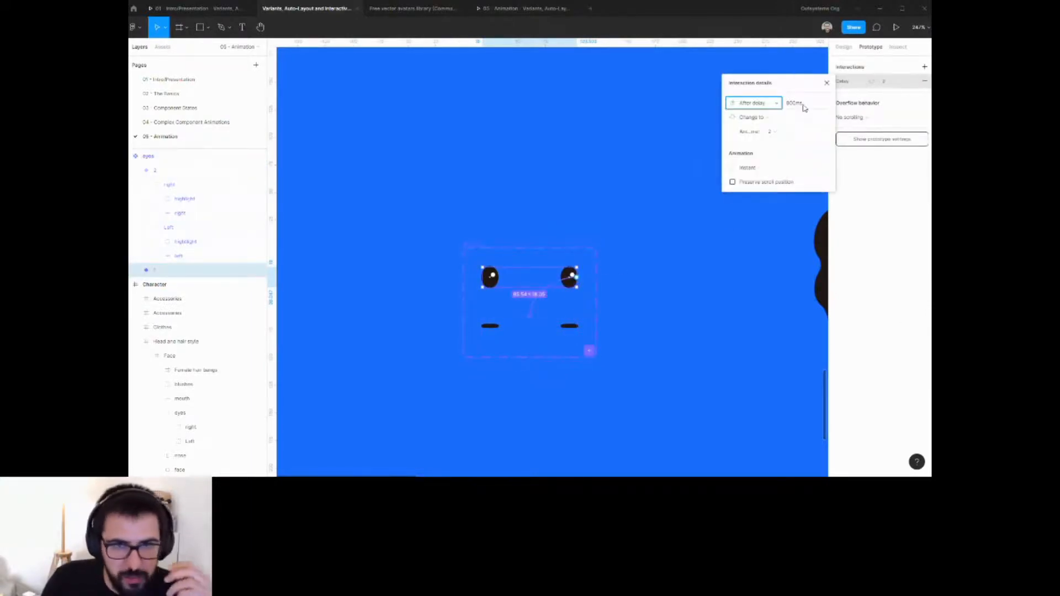
# Set the interaction's delay to 1500 ms.
pyautogui.click(804, 105)
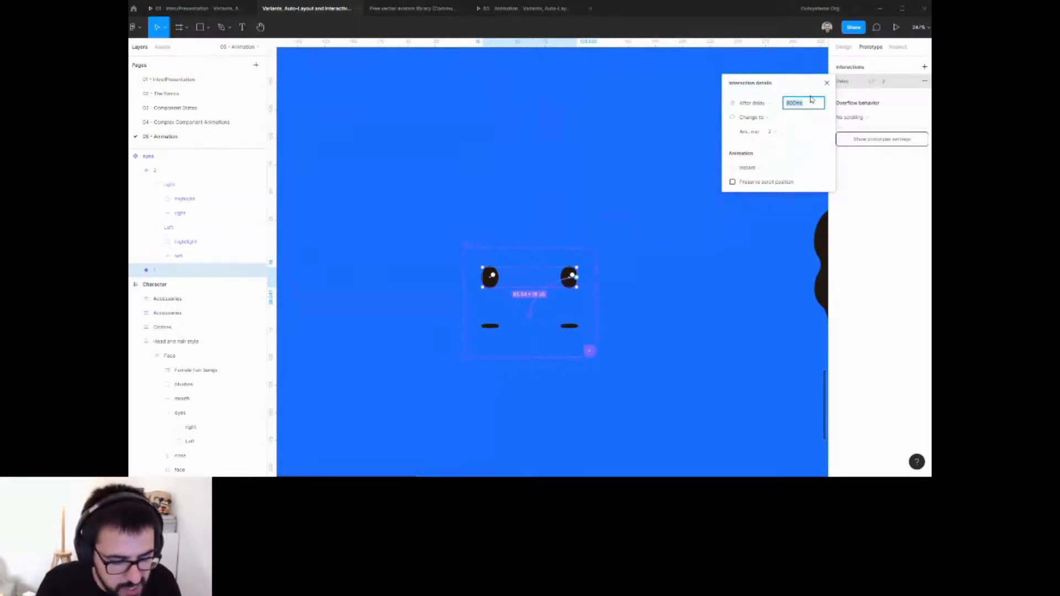
pyautogui.press('BackSpace')
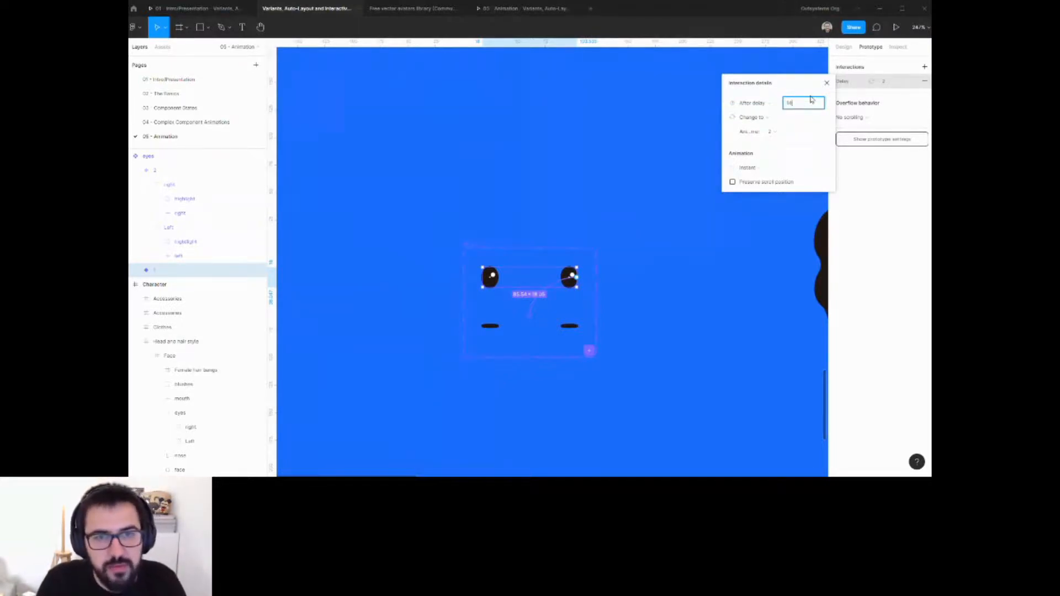
pyautogui.write('1500')
pyautogui.press('Return')
# Set the transition to Smart animate with Ease out back easing.
pyautogui.click(762, 168)
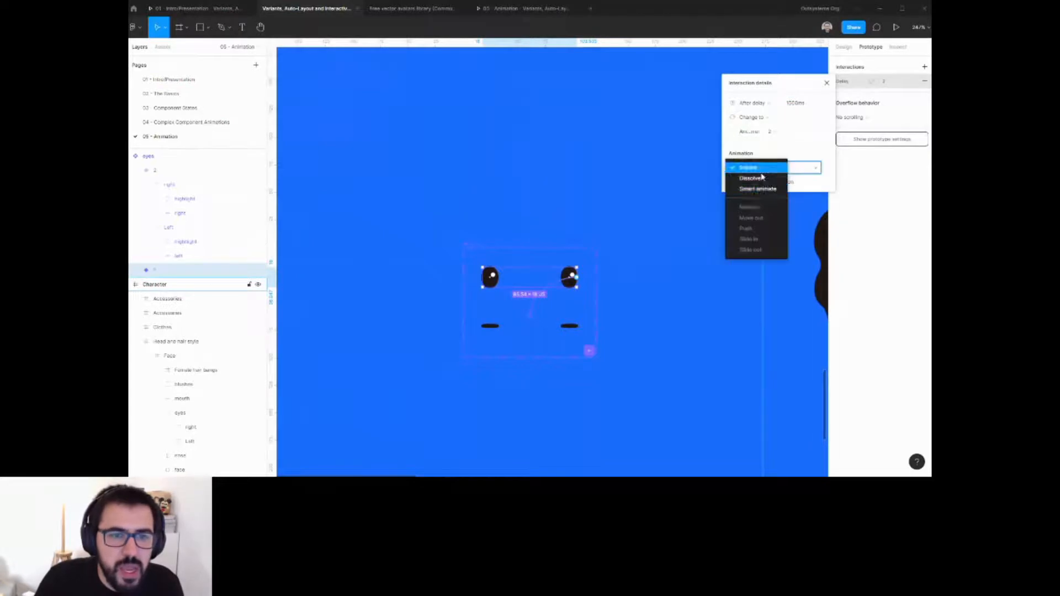
pyautogui.click(753, 190)
pyautogui.click(762, 183)
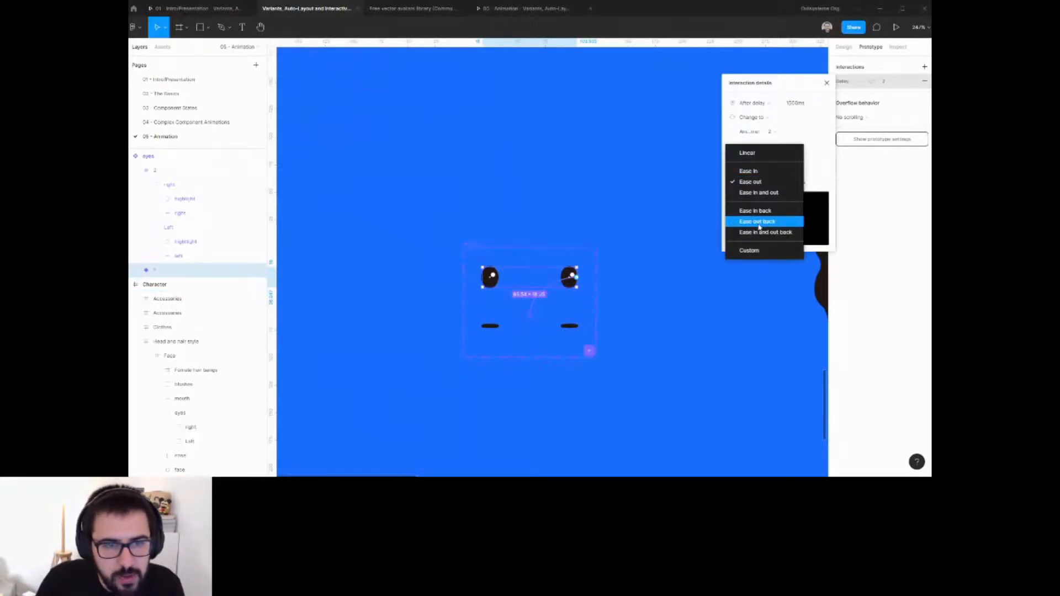
pyautogui.click(759, 223)
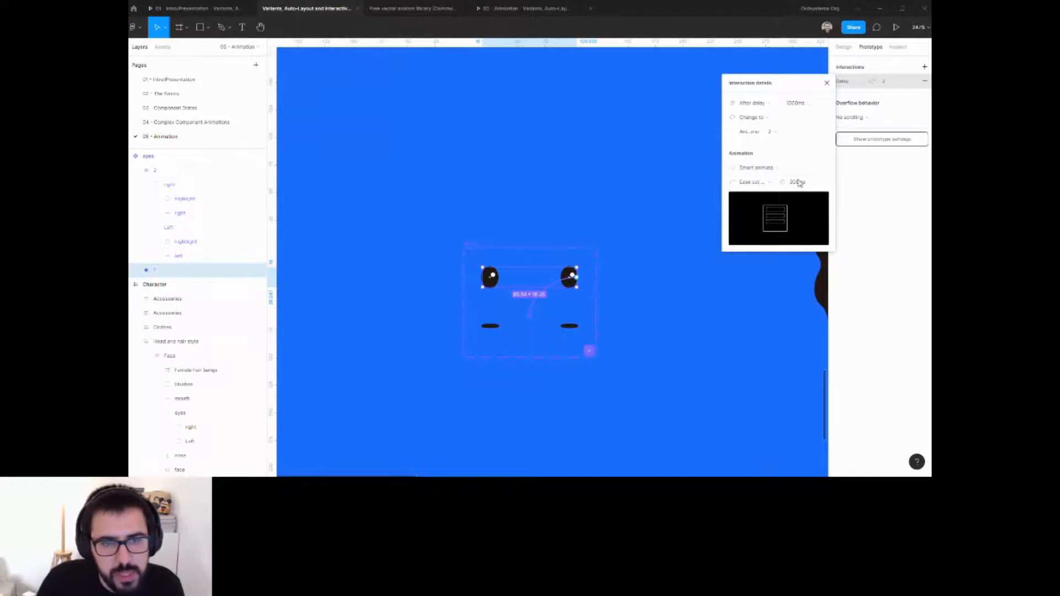
# Enter 1 as the transition duration.
pyautogui.click(795, 185)
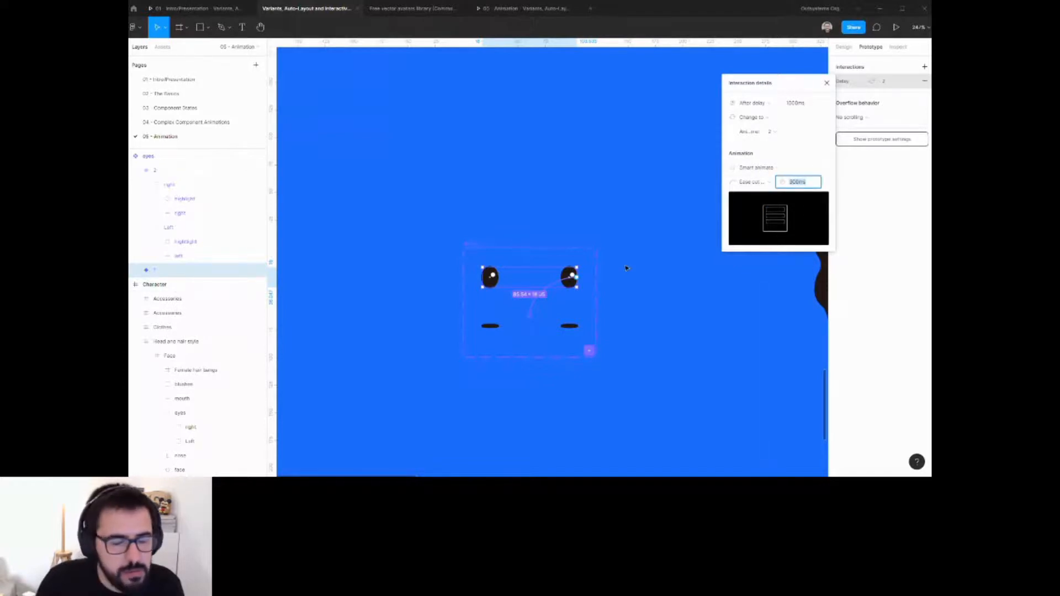
pyautogui.click(795, 155)
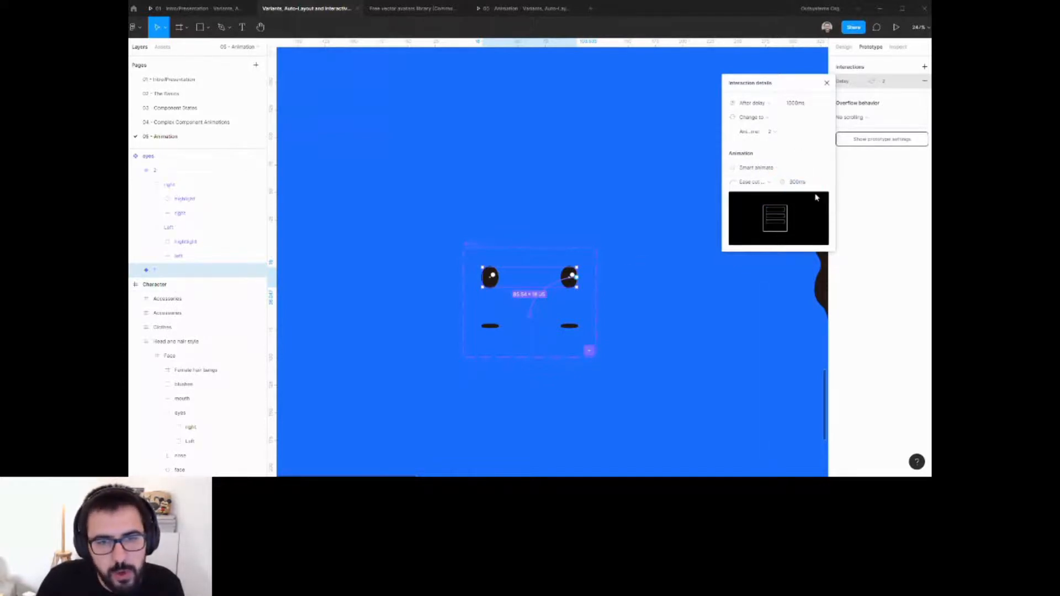
pyautogui.click(796, 183)
pyautogui.write('15')
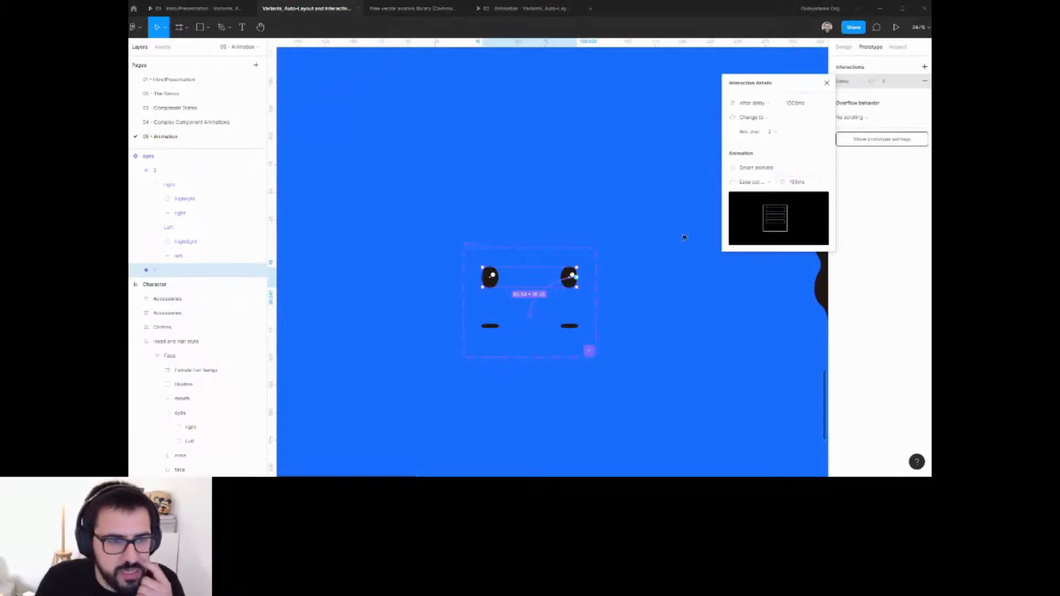
# Connect variant 2 back to variant 1 with an After delay interaction.
pyautogui.click(558, 334)
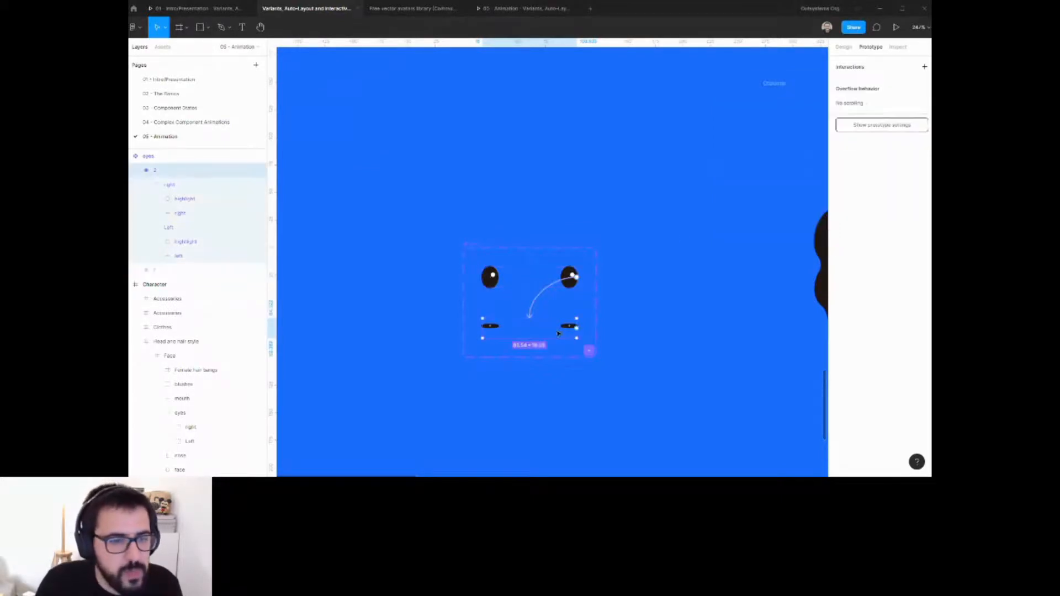
pyautogui.moveTo(577, 328); pyautogui.dragTo(573, 279)
pyautogui.click(762, 103)
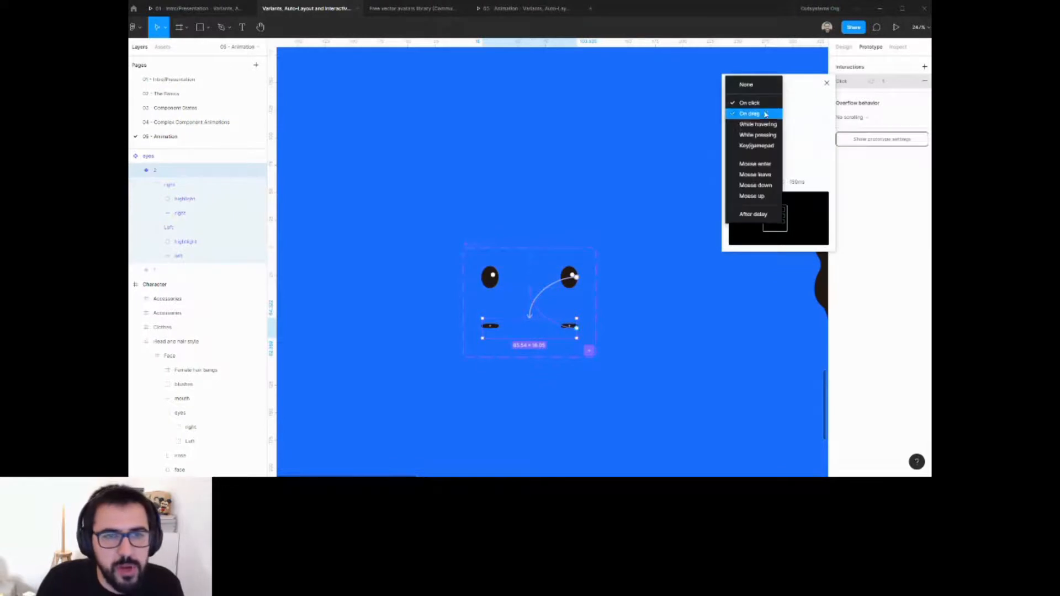
pyautogui.click(762, 221)
# Set this interaction's delay to 1 ms and its easing to Ease out.
pyautogui.click(794, 103)
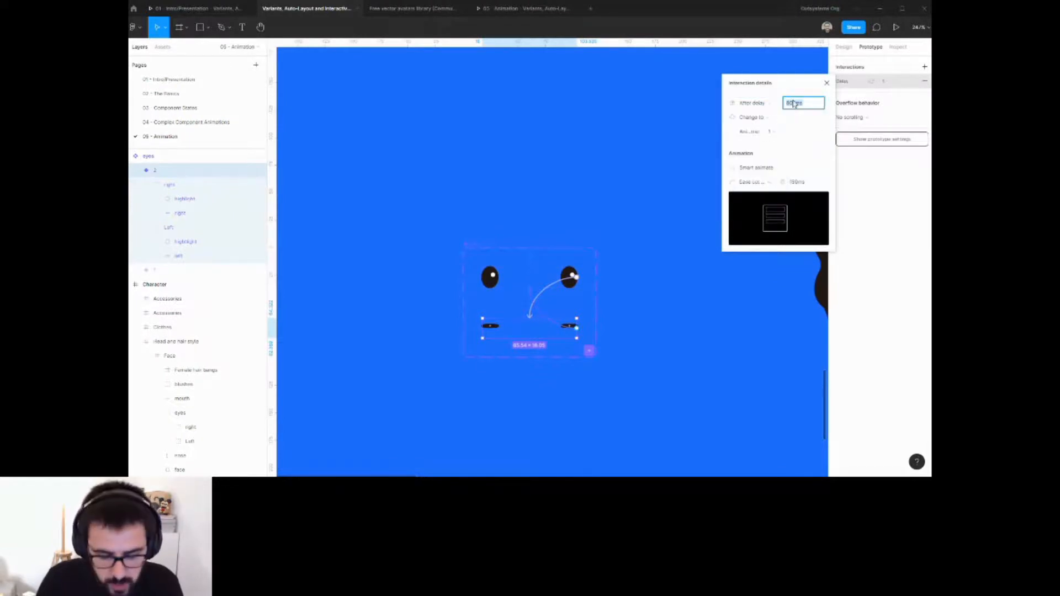
pyautogui.write('1')
pyautogui.press('Return')
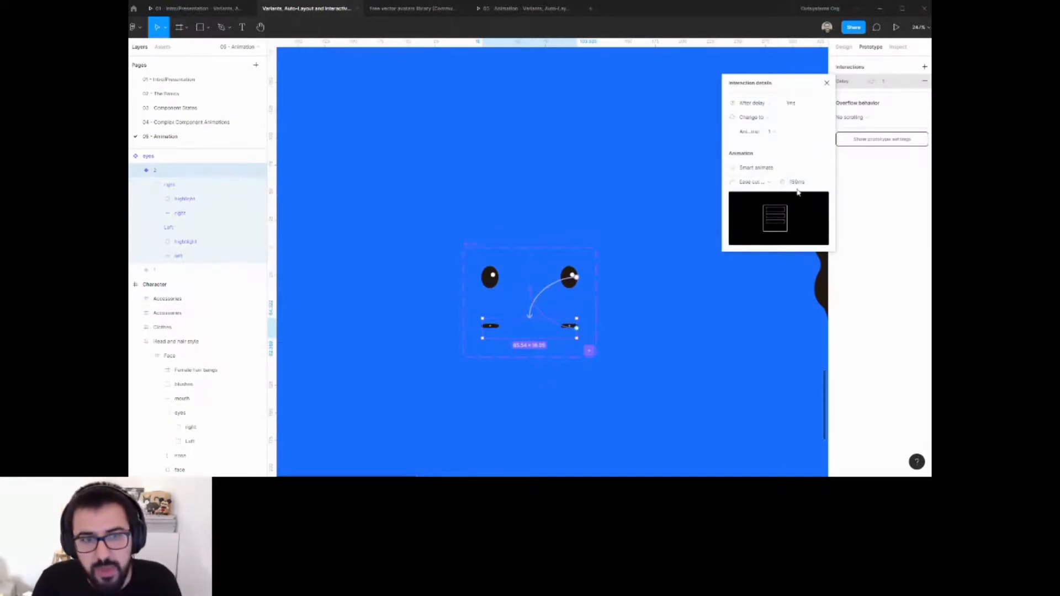
pyautogui.click(768, 182)
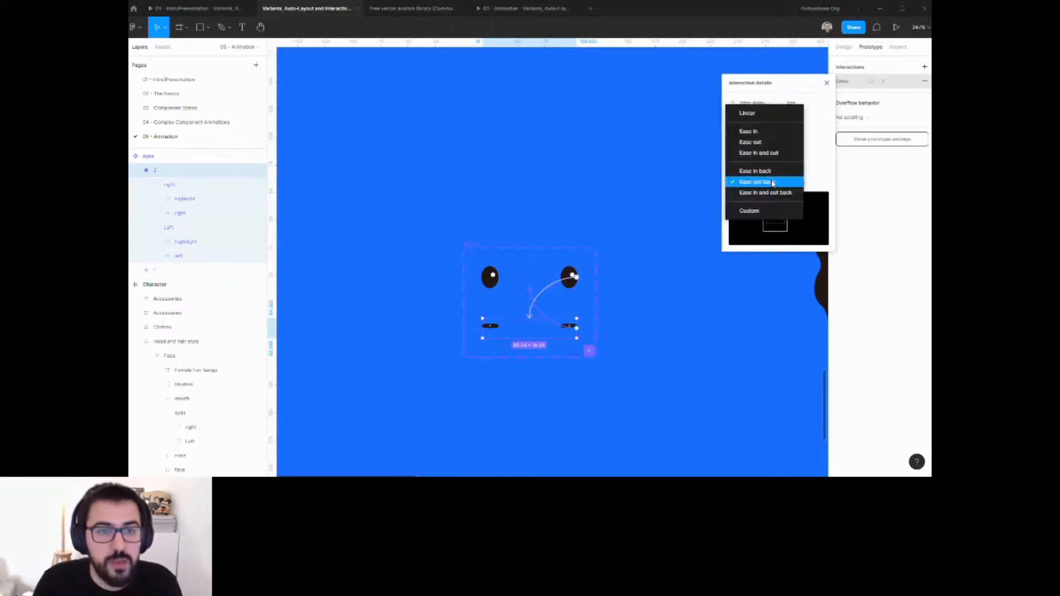
pyautogui.click(756, 142)
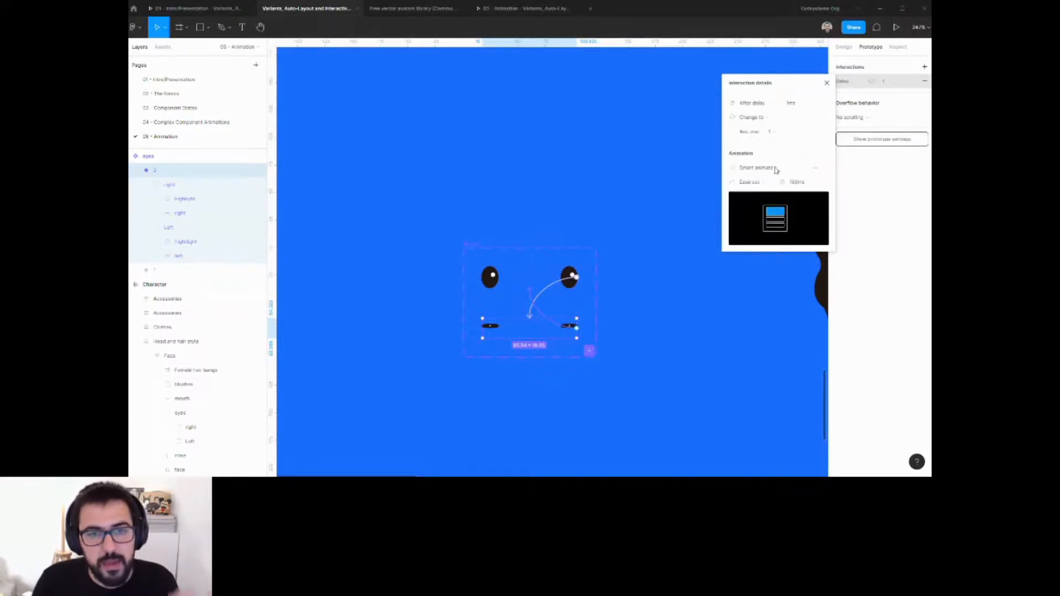
# Place an instance of the first eyes variant onto the character's face.
pyautogui.click(625, 201)
pyautogui.scroll(-2, 654, 250)
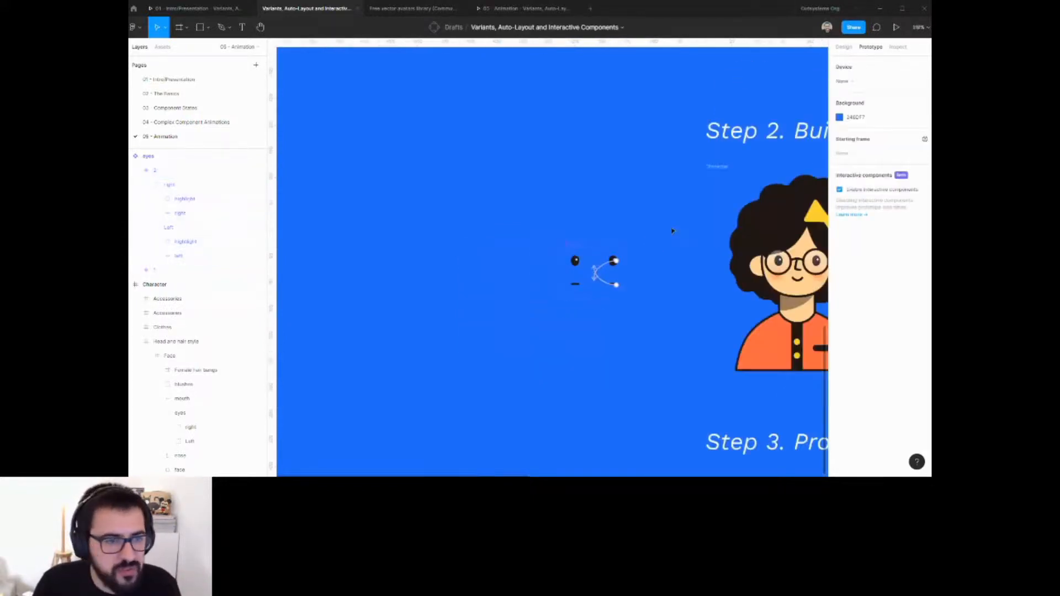
pyautogui.hscroll(2, 673, 231)
pyautogui.click(500, 269)
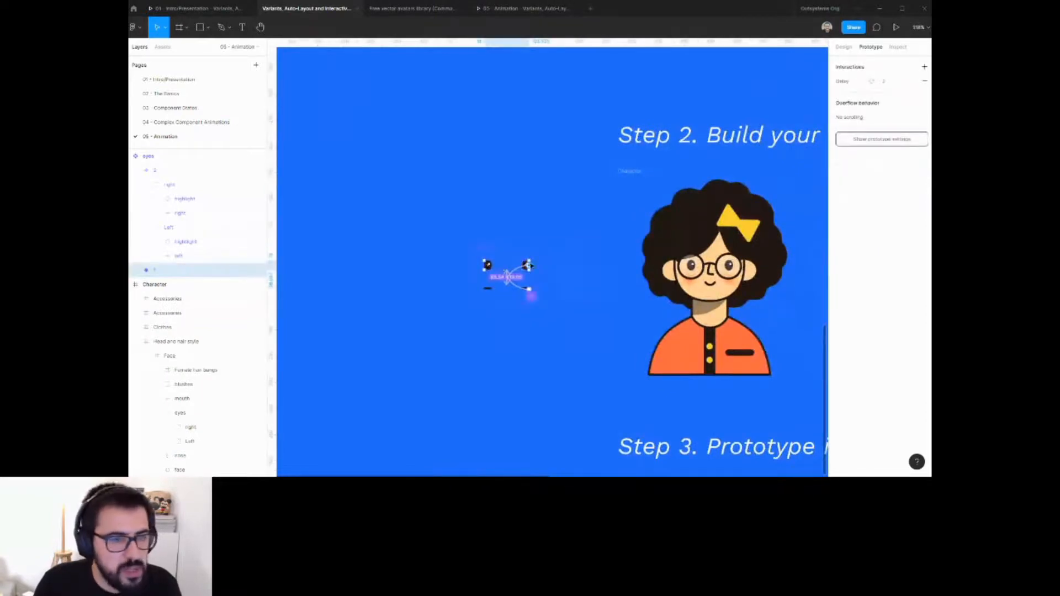
pyautogui.moveTo(489, 267); pyautogui.dragTo(711, 270)
# Move the eyes instance layer into the character's Face group beside the original eyes.
pyautogui.click(135, 170)
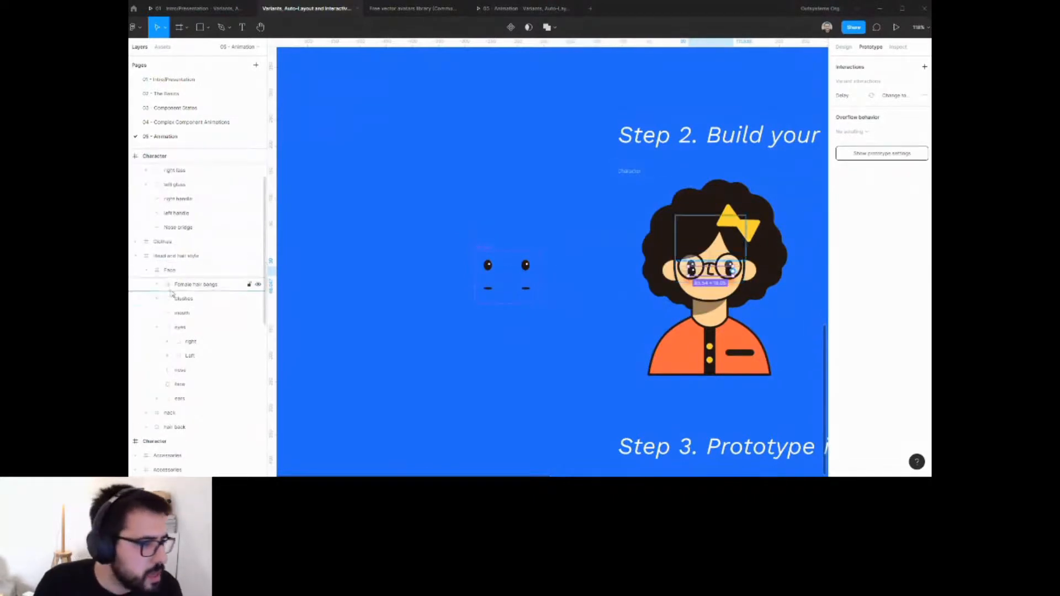
pyautogui.click(168, 258)
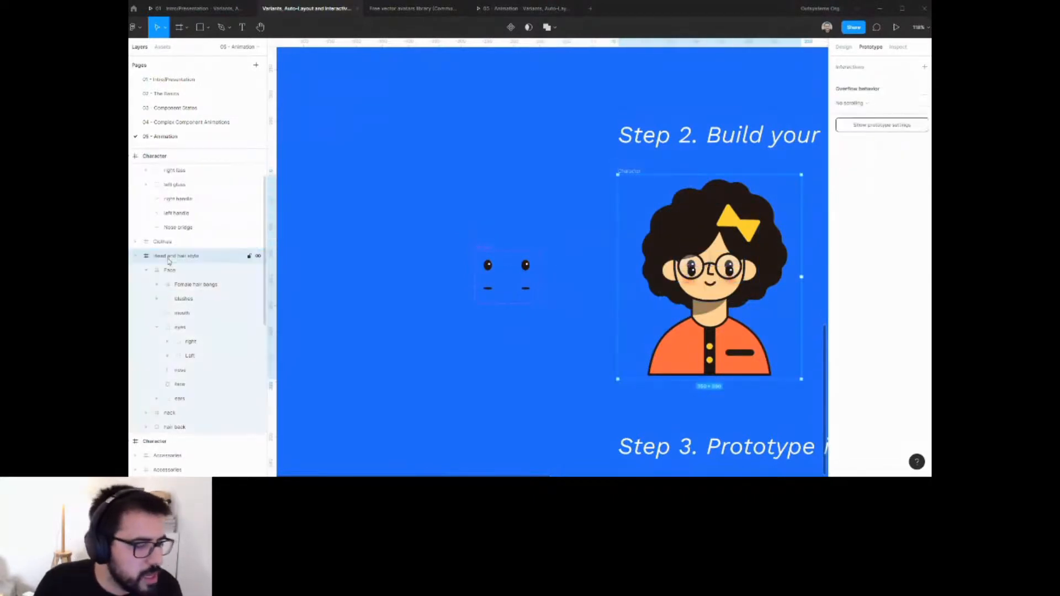
pyautogui.click(135, 256)
pyautogui.click(135, 256)
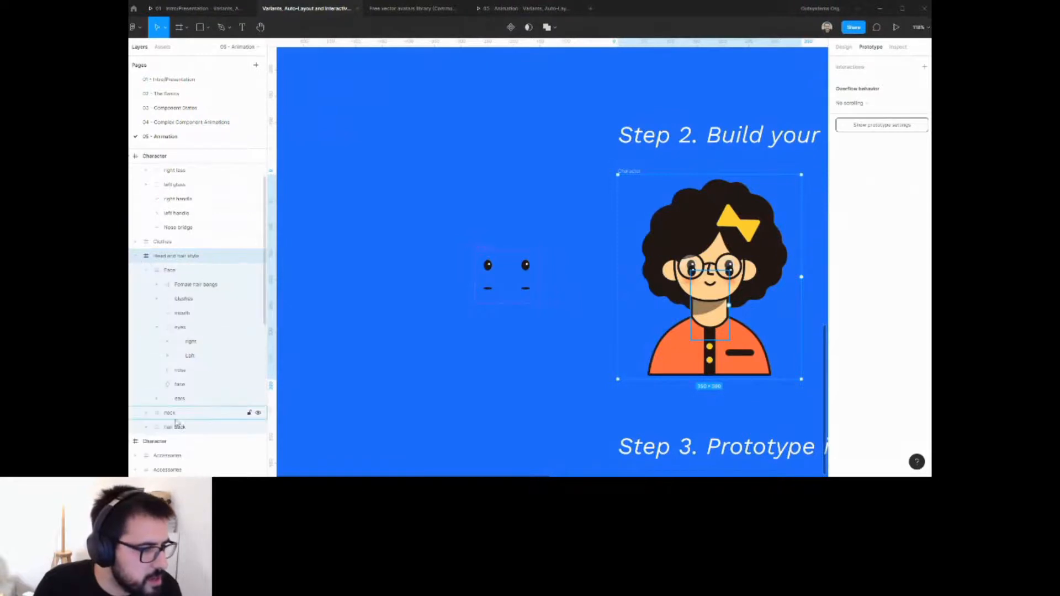
pyautogui.click(145, 270)
pyautogui.scroll(2, 153, 248)
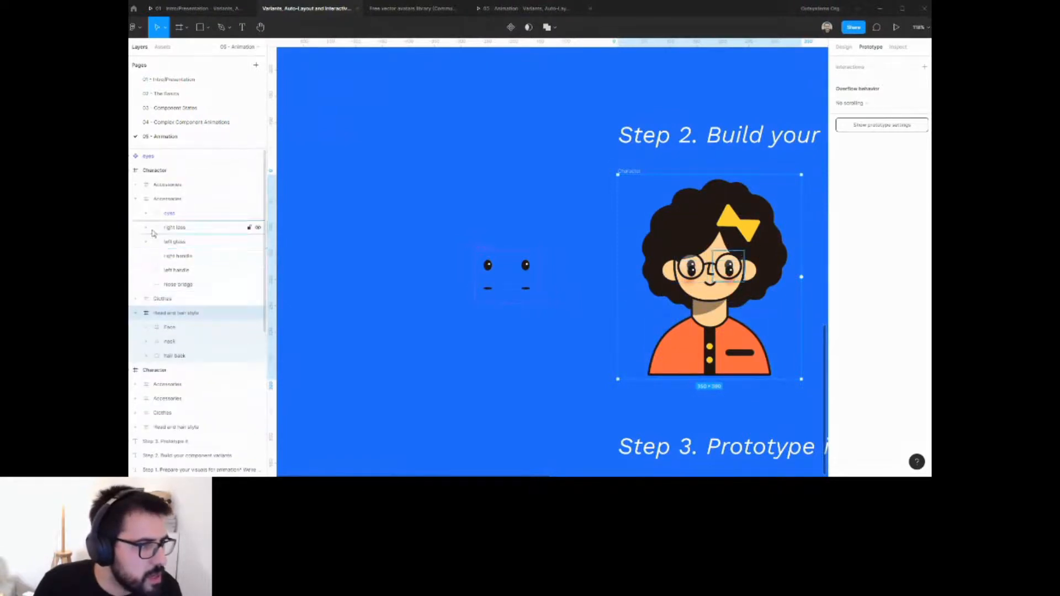
pyautogui.click(176, 214)
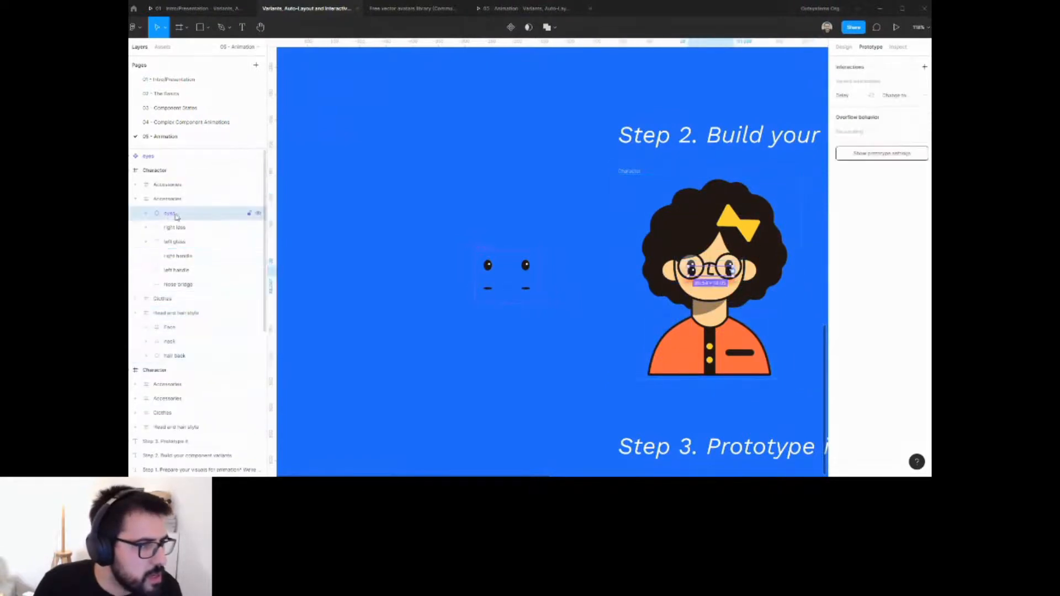
pyautogui.click(145, 326)
pyautogui.moveTo(183, 218); pyautogui.dragTo(182, 377)
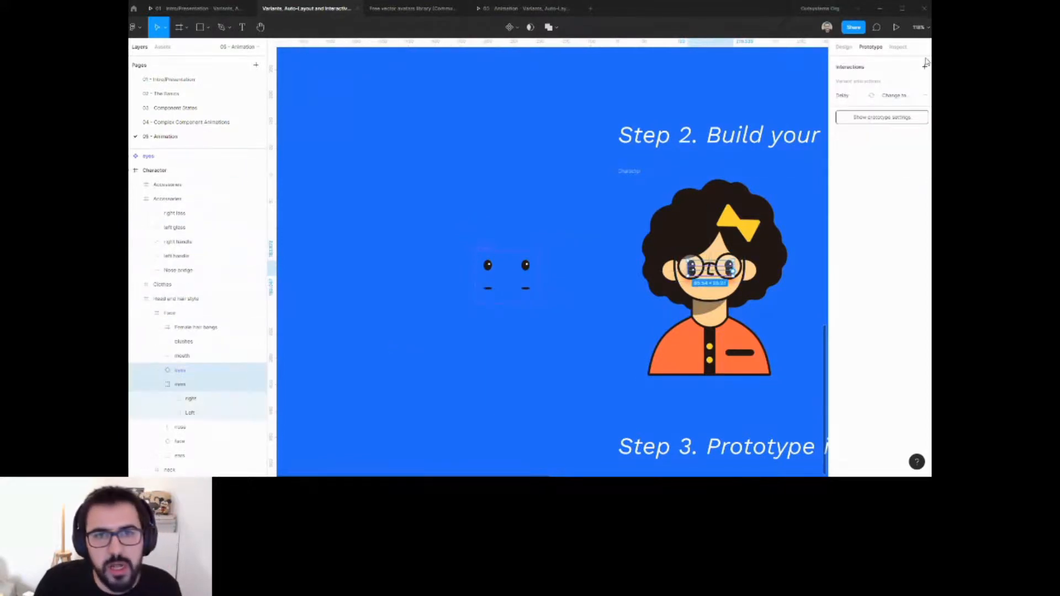
# Delete the character's original eyes group.
pyautogui.click(843, 47)
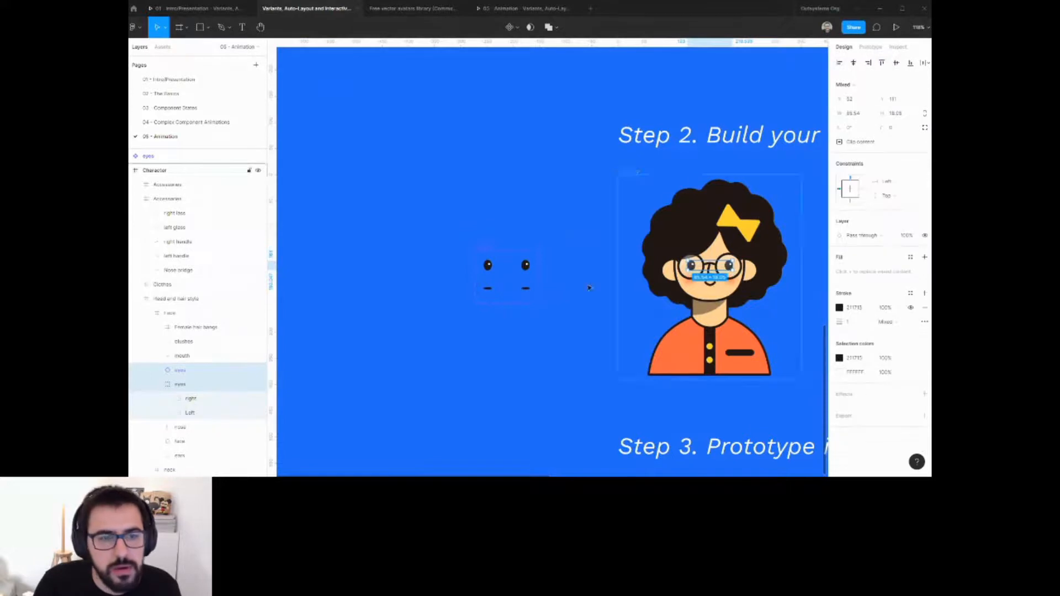
pyautogui.click(179, 385)
pyautogui.press('Delete')
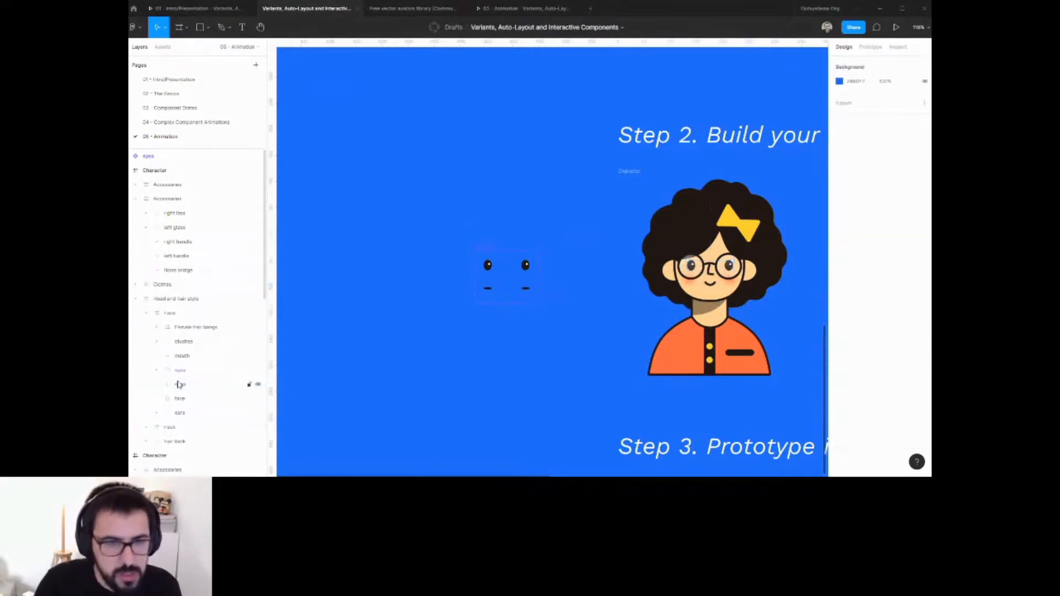
# Draw a thin rectangle, about 38 × 8, across the character's chest pocket.
pyautogui.hotkey('shift', '1')
pyautogui.scroll(3, 515, 279)
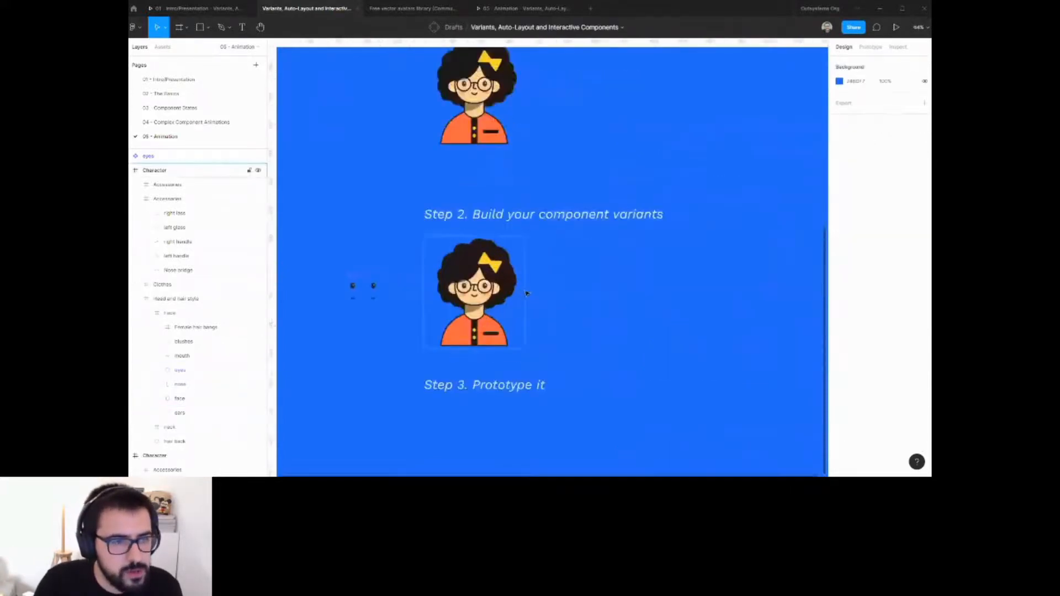
pyautogui.click(517, 205)
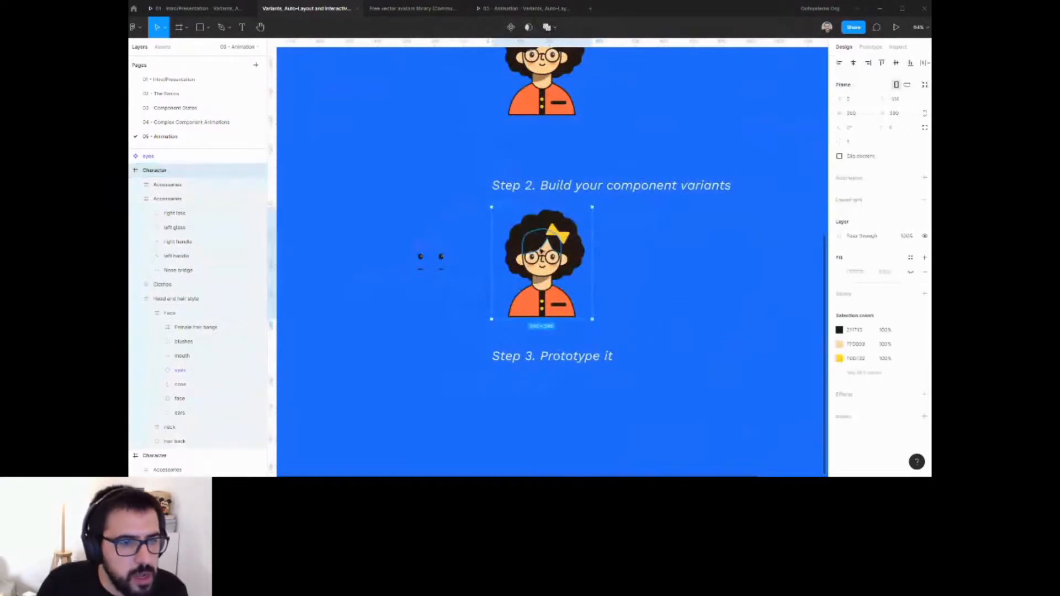
pyautogui.scroll(5, 531, 246)
pyautogui.hscroll(-3, 564, 303)
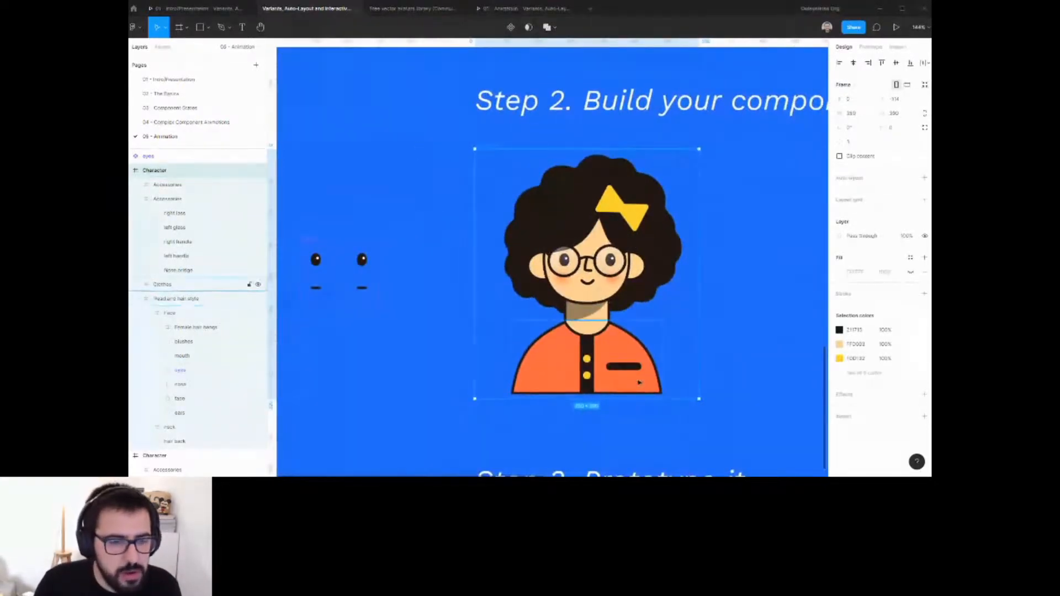
pyautogui.scroll(-2, 634, 375)
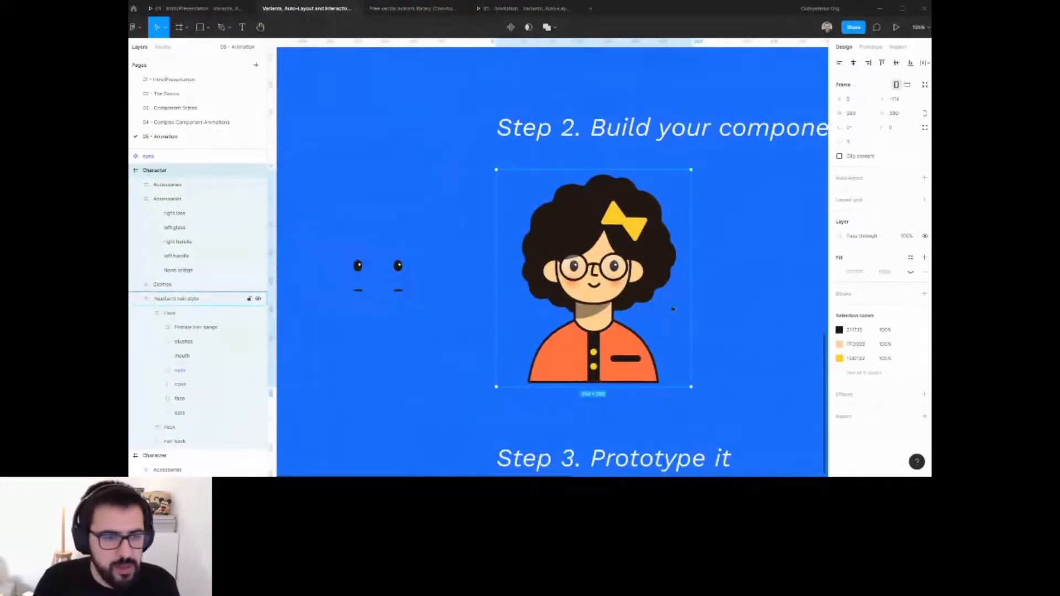
pyautogui.scroll(2, 638, 352)
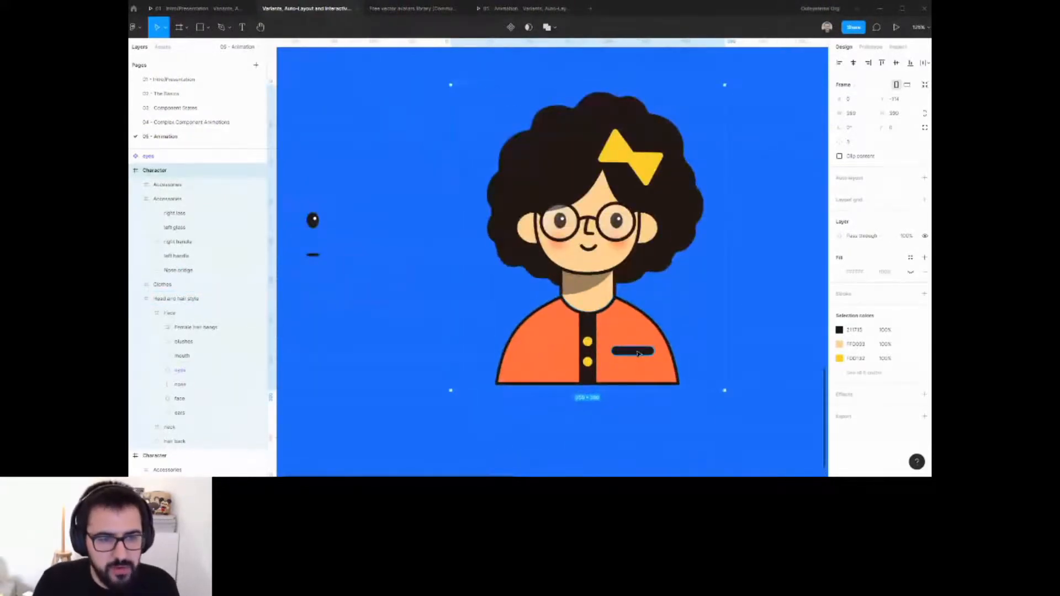
pyautogui.keyDown('ctrl'); pyautogui.click(633, 356); pyautogui.keyUp('ctrl')
pyautogui.click(199, 27)
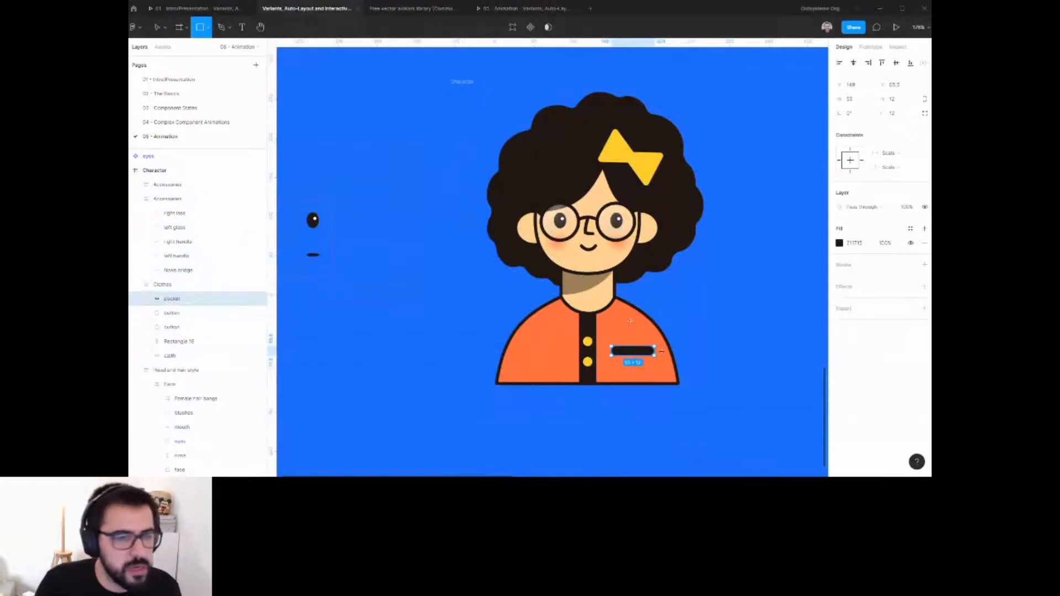
pyautogui.scroll(5, 634, 370)
pyautogui.scroll(2, 634, 369)
pyautogui.moveTo(481, 272); pyautogui.dragTo(596, 297)
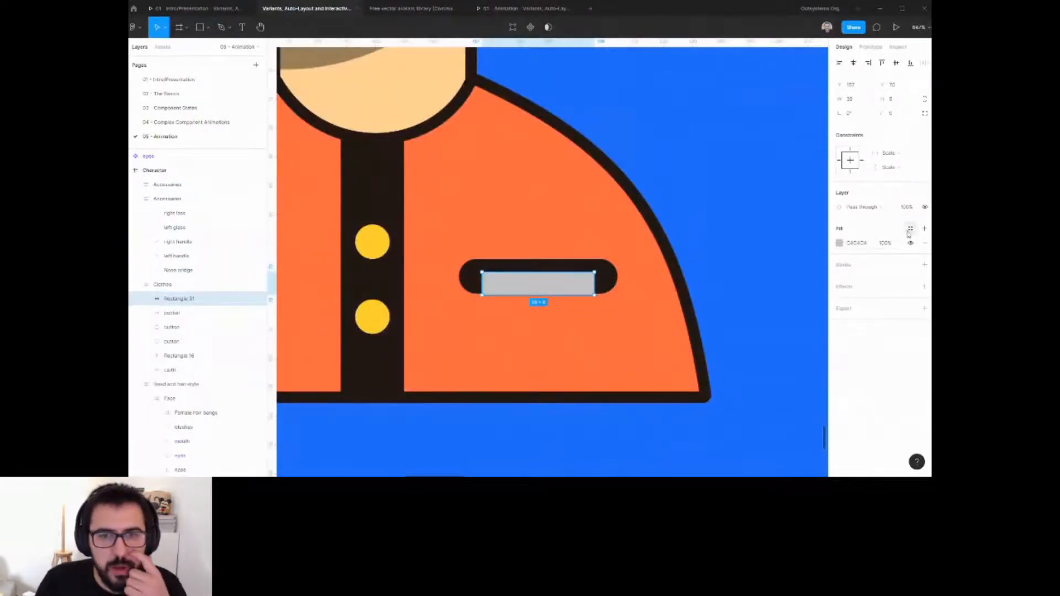
# Fill the rectangle with the yellow document colour FDD132 and send it behind the pocket.
pyautogui.click(839, 243)
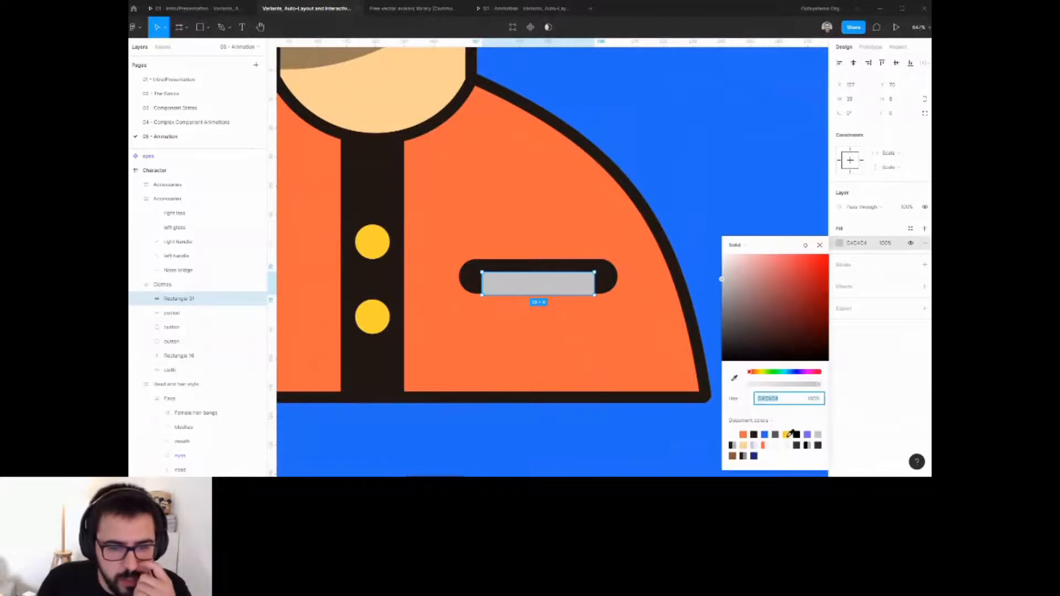
pyautogui.click(786, 435)
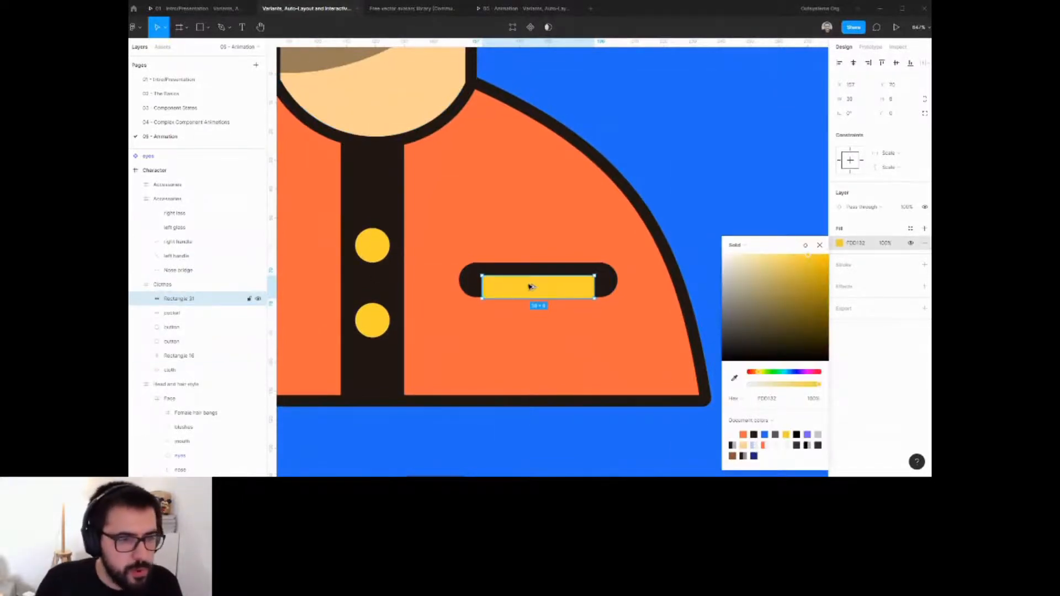
pyautogui.hotkey('ctrl', '[')
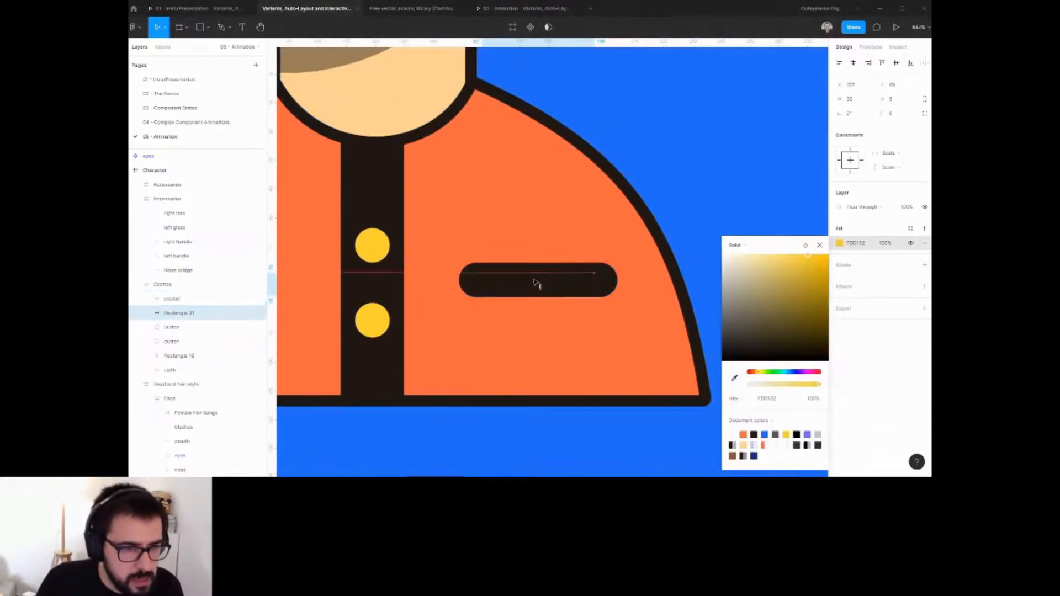
# Duplicate the character frame to the right of the original.
pyautogui.scroll(-5, 536, 283)
pyautogui.scroll(-3, 573, 334)
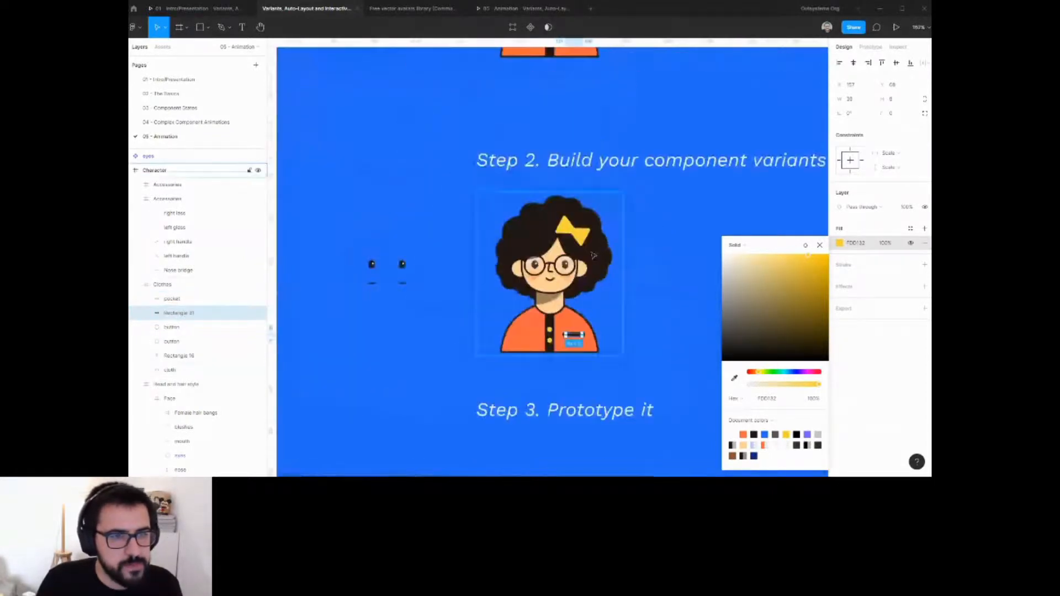
pyautogui.click(489, 188)
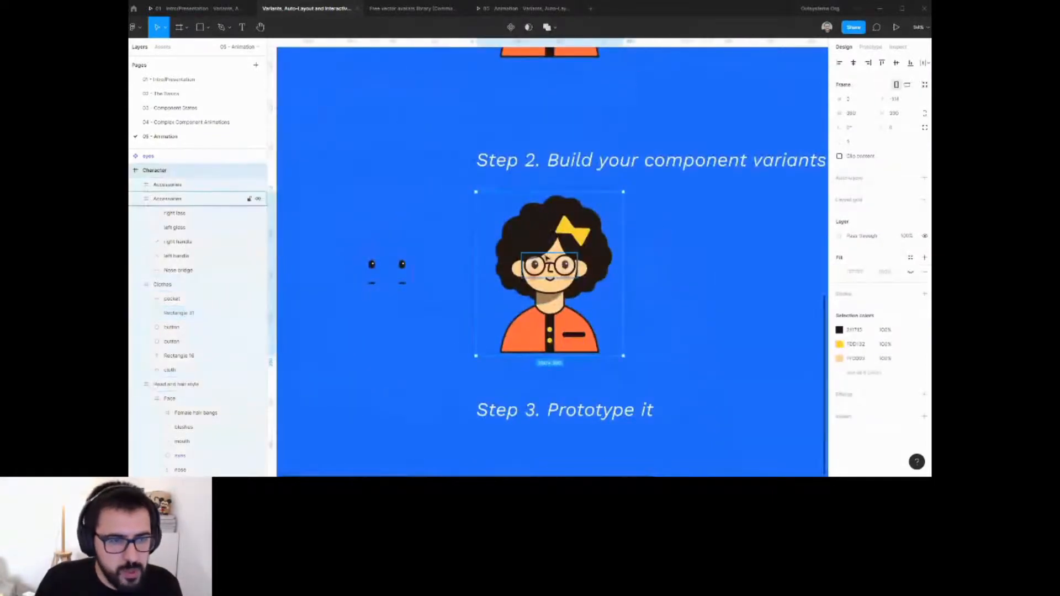
pyautogui.moveTo(522, 282); pyautogui.dragTo(677, 282)
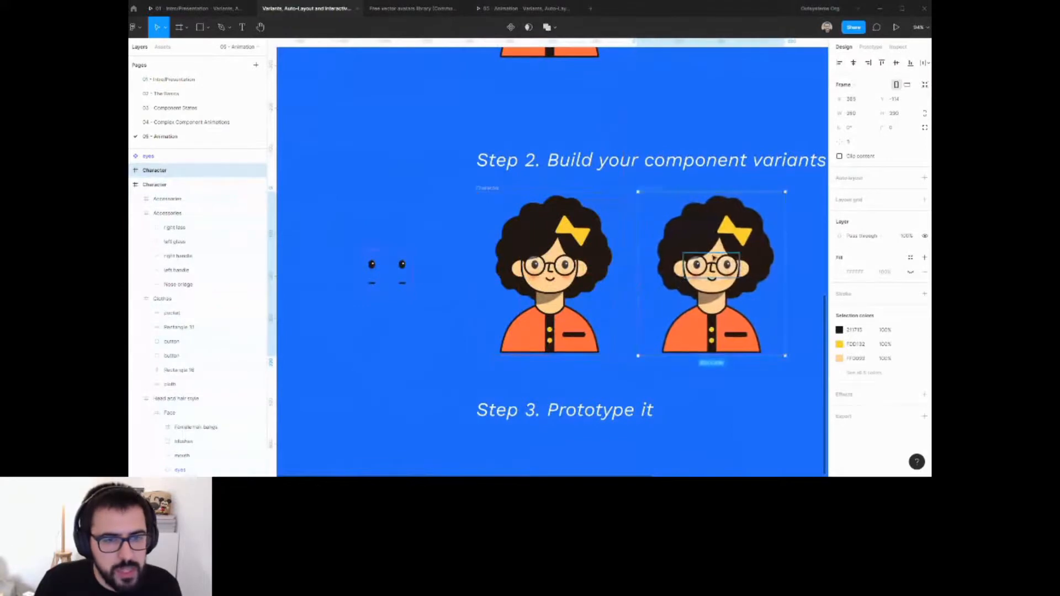
# Nudge the duplicate's hair bow 10 px to the left.
pyautogui.scroll(2, 734, 254)
pyautogui.scroll(3, 763, 263)
pyautogui.keyDown('ctrl'); pyautogui.click(764, 264); pyautogui.keyUp('ctrl')
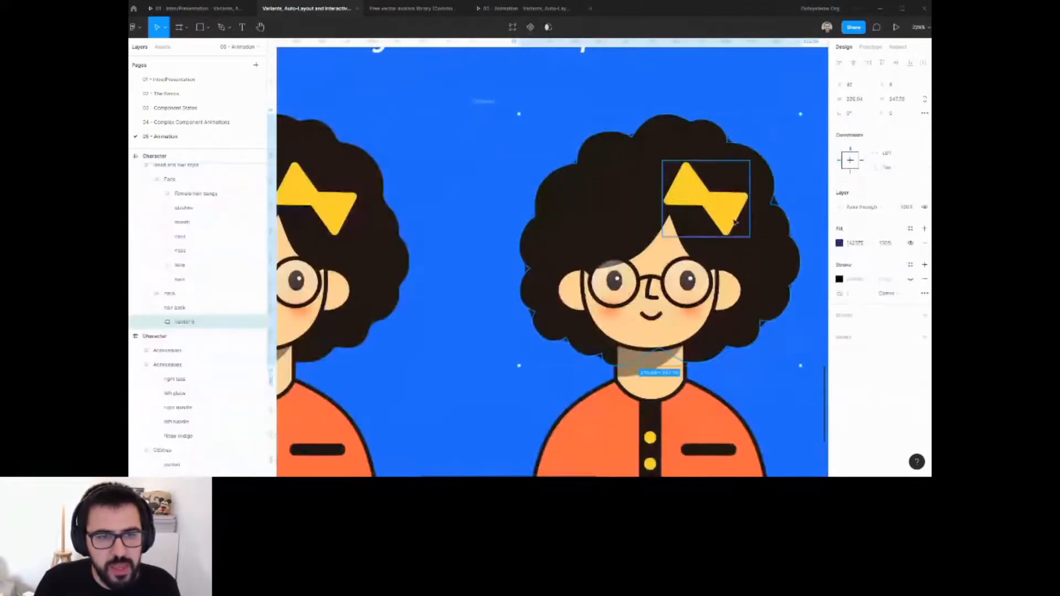
pyautogui.keyDown('ctrl'); pyautogui.keyDown('shift'); pyautogui.click(729, 217); pyautogui.keyUp('shift'); pyautogui.keyUp('ctrl')
pyautogui.keyDown('ctrl'); pyautogui.click(774, 233); pyautogui.keyUp('ctrl')
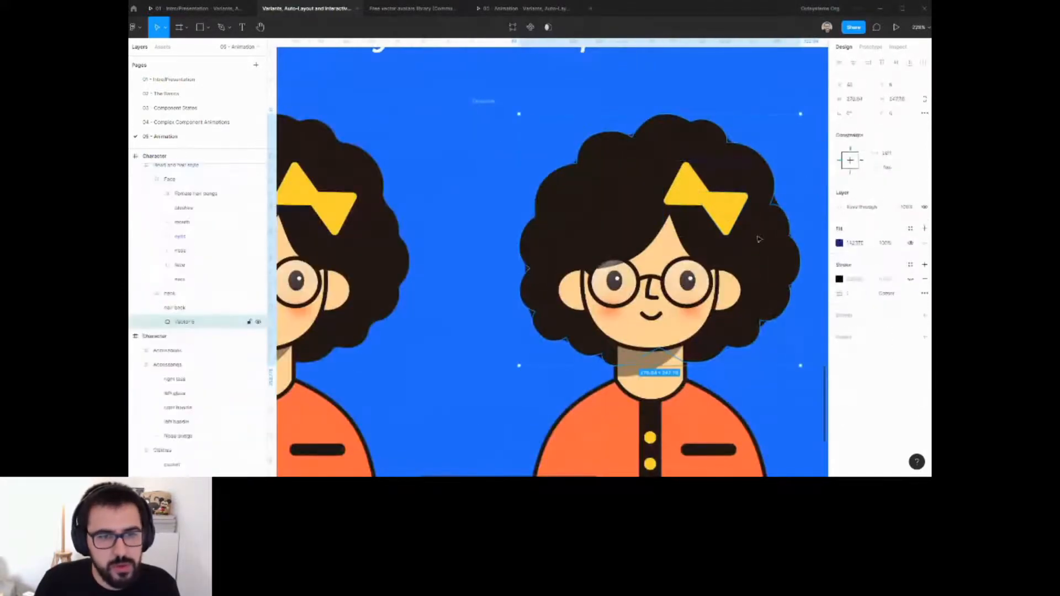
pyautogui.keyDown('shift'); pyautogui.click(719, 207); pyautogui.keyUp('shift')
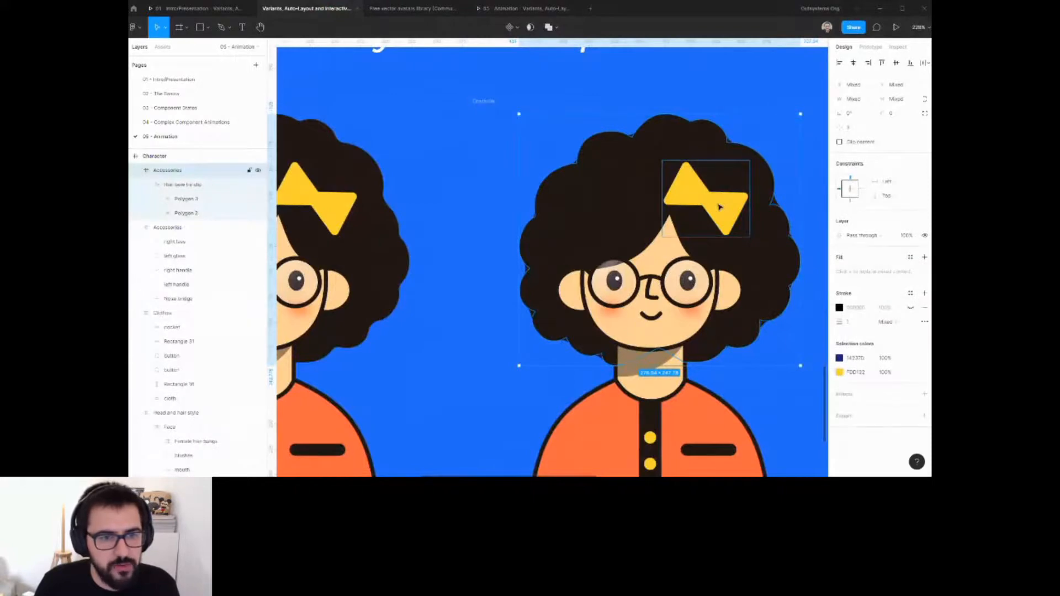
pyautogui.hotkey('shift', 'Left')
pyautogui.hotkey('shift', 'Left')
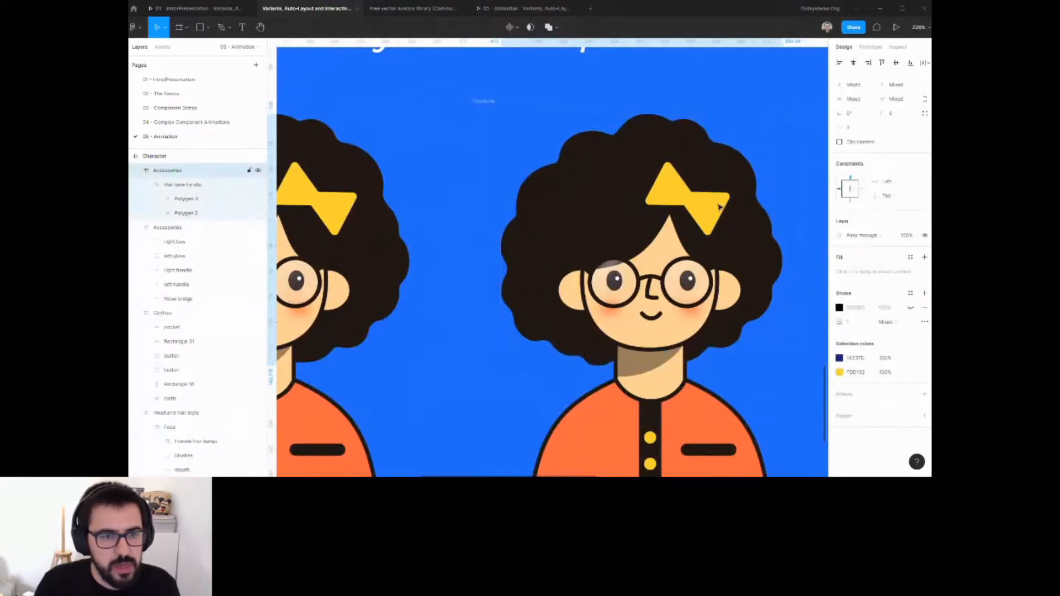
pyautogui.hotkey('shift', 'Right')
# Duplicate the second character frame to create a third copy to its right.
pyautogui.keyDown('ctrl'); pyautogui.click(695, 297); pyautogui.keyUp('ctrl')
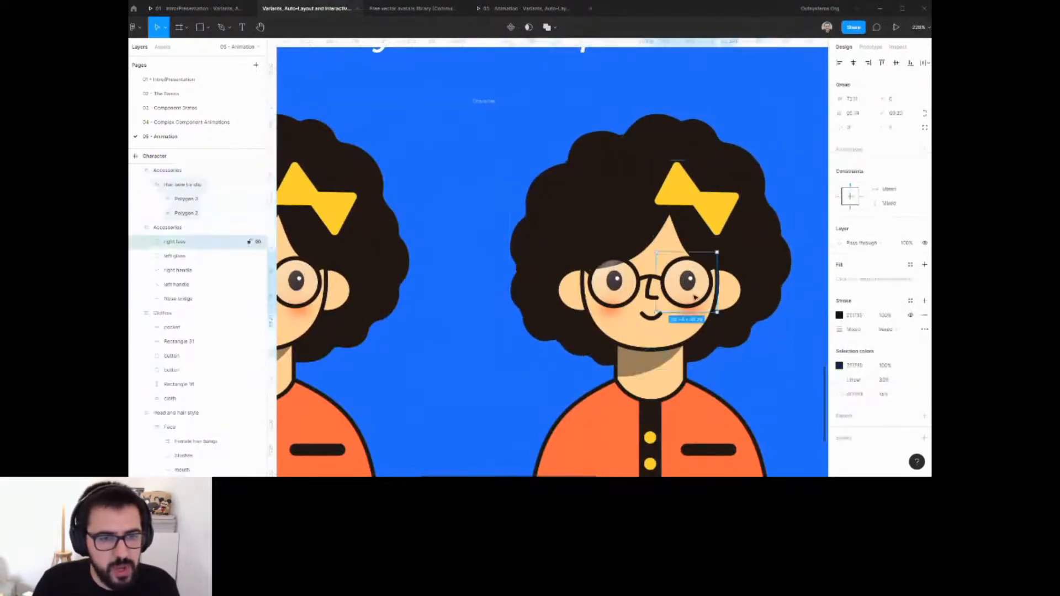
pyautogui.click(692, 299)
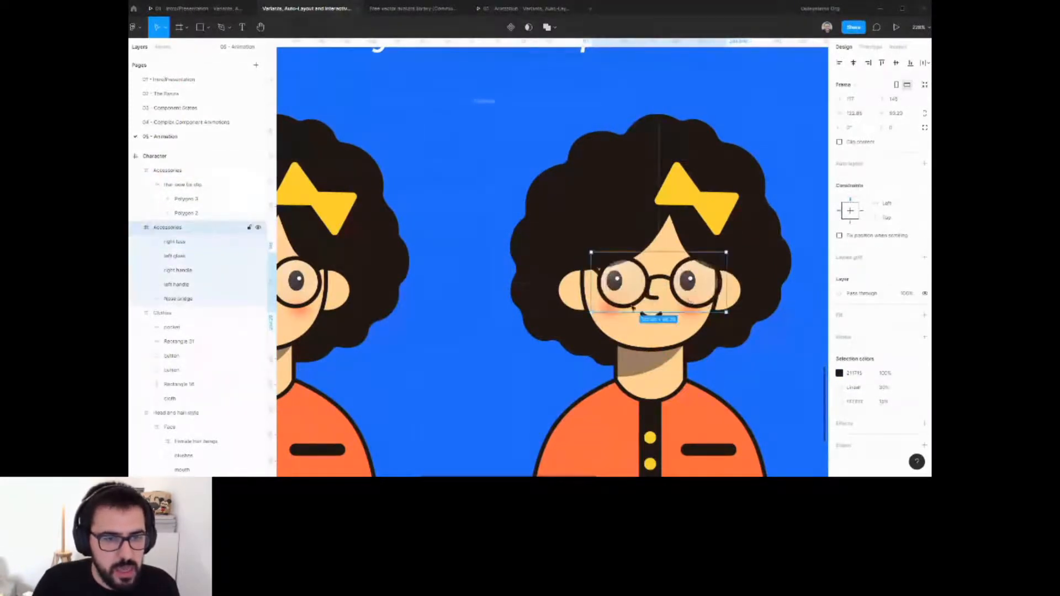
pyautogui.keyDown('ctrl'); pyautogui.click(654, 291); pyautogui.keyUp('ctrl')
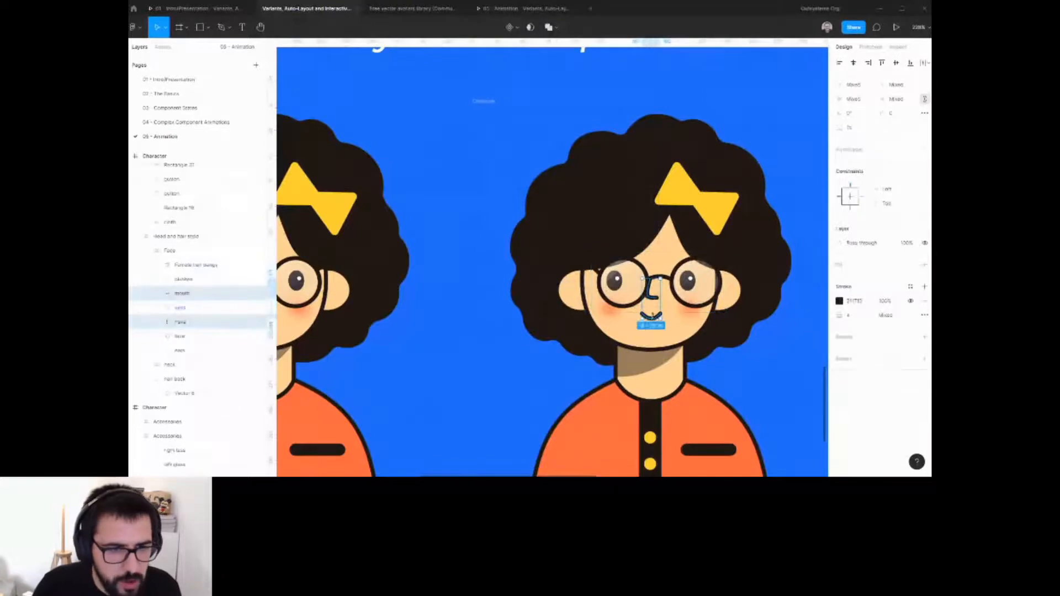
pyautogui.click(220, 307)
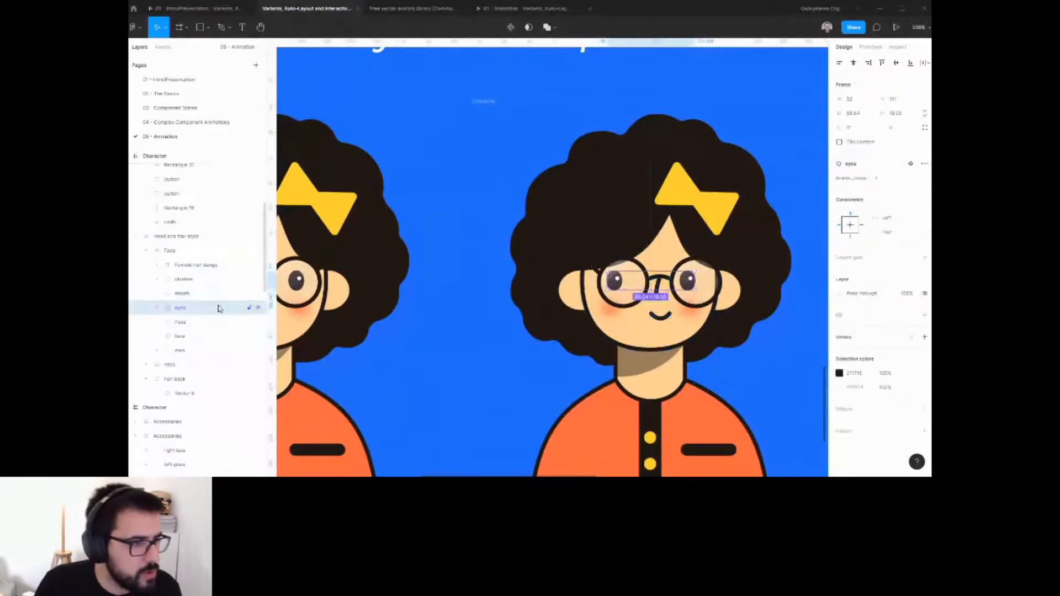
pyautogui.scroll(-6, 580, 149)
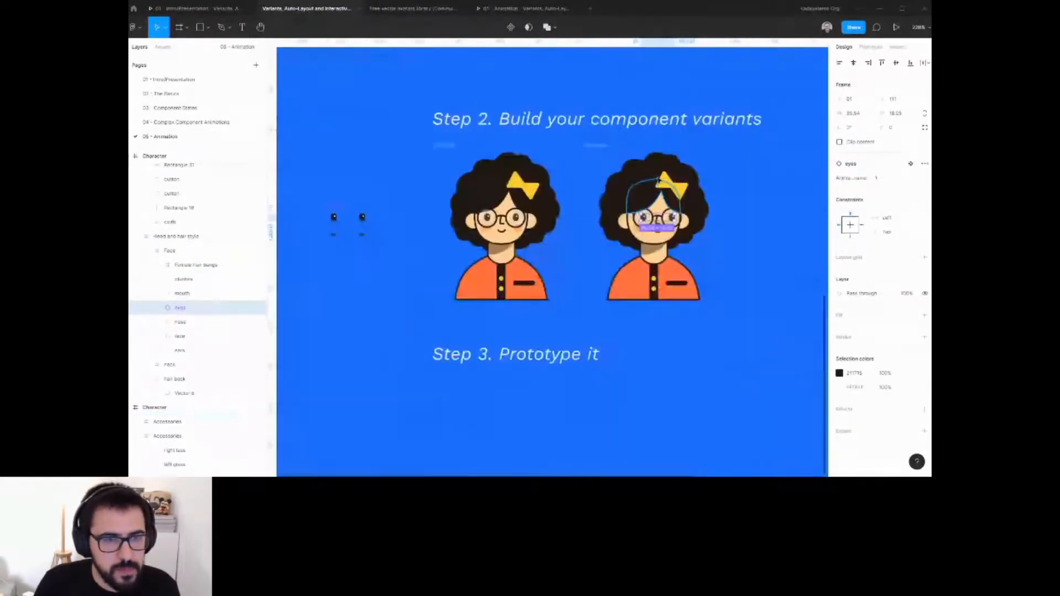
pyautogui.scroll(3, 580, 149)
pyautogui.click(579, 150)
pyautogui.moveTo(588, 198); pyautogui.dragTo(736, 194)
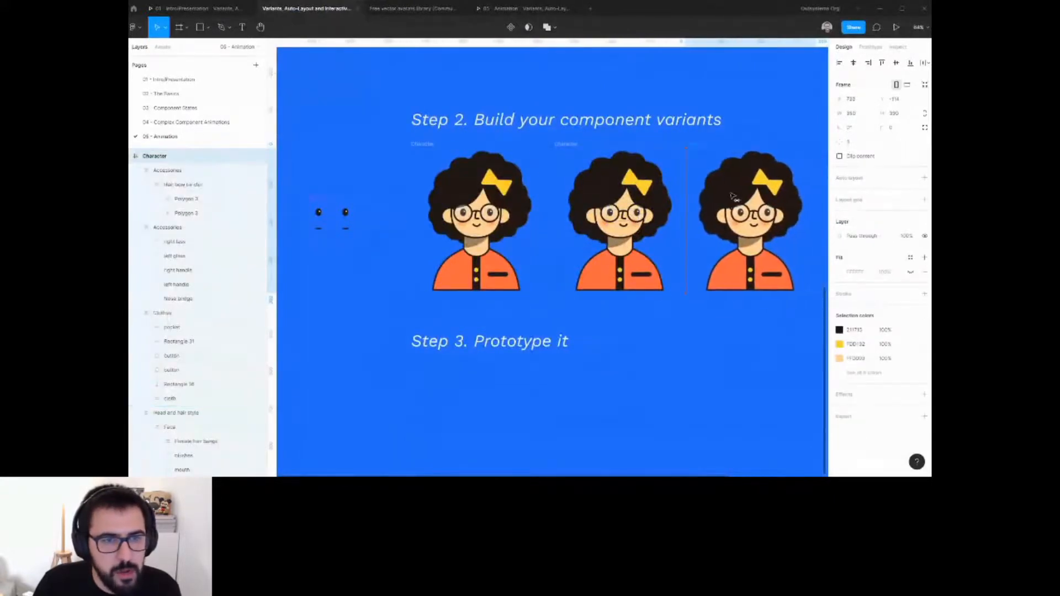
# Move the third character's hair bow slightly to the right.
pyautogui.scroll(5, 729, 215)
pyautogui.keyDown('ctrl'); pyautogui.click(720, 233); pyautogui.keyUp('ctrl')
pyautogui.keyDown('shift'); pyautogui.click(693, 199); pyautogui.keyUp('shift')
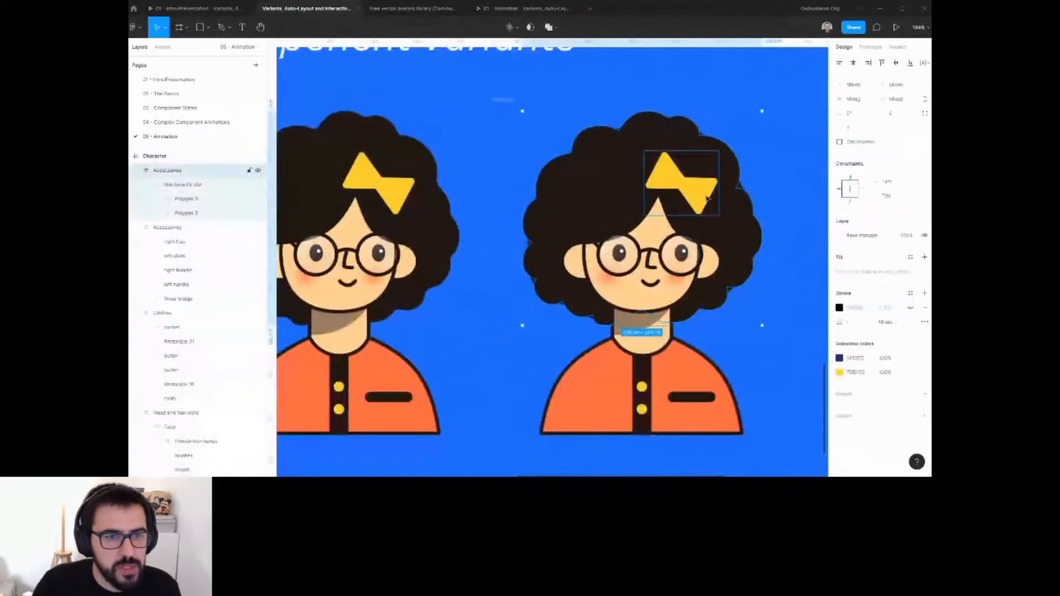
pyautogui.moveTo(692, 198); pyautogui.dragTo(707, 199)
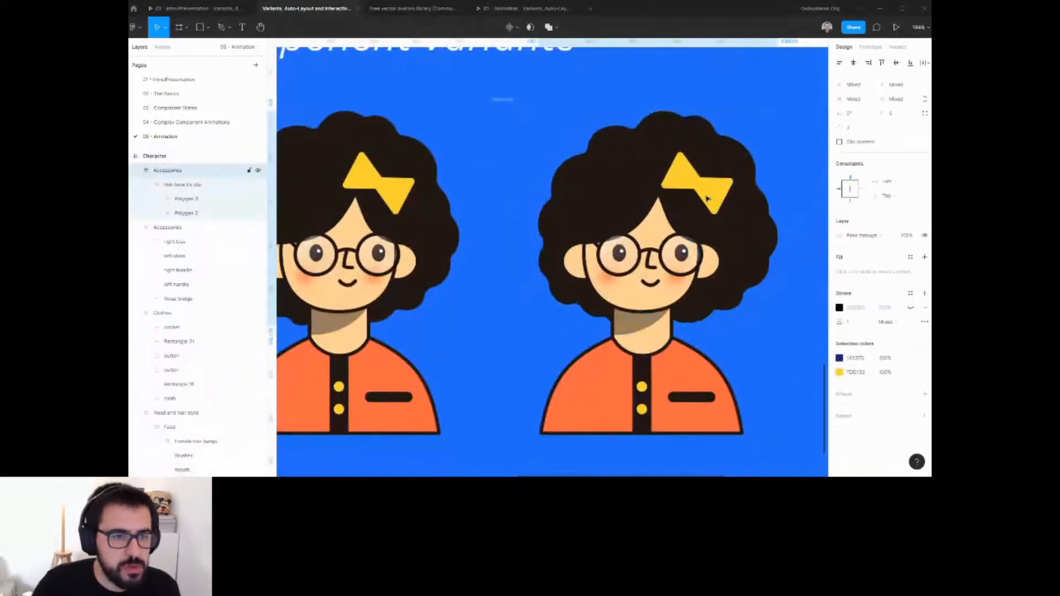
# Nudge the third character's glasses 20 px to the left.
pyautogui.click(668, 270)
pyautogui.hotkey('shift', 'Left')
pyautogui.hotkey('shift', 'Left')
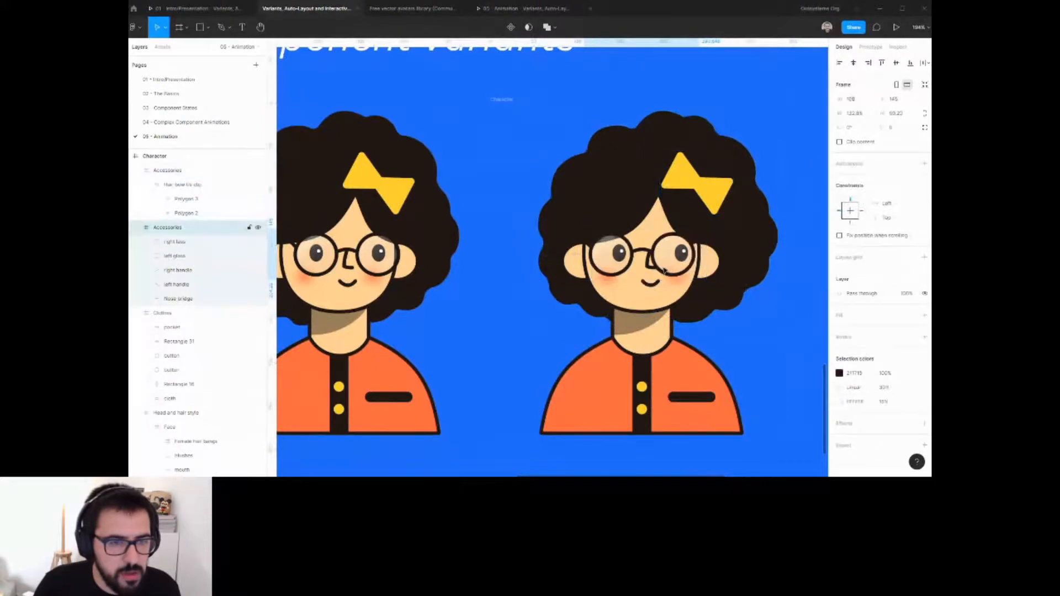
# Nudge the third character's mouth 20 px to the left.
pyautogui.keyDown('ctrl'); pyautogui.click(652, 282); pyautogui.keyUp('ctrl')
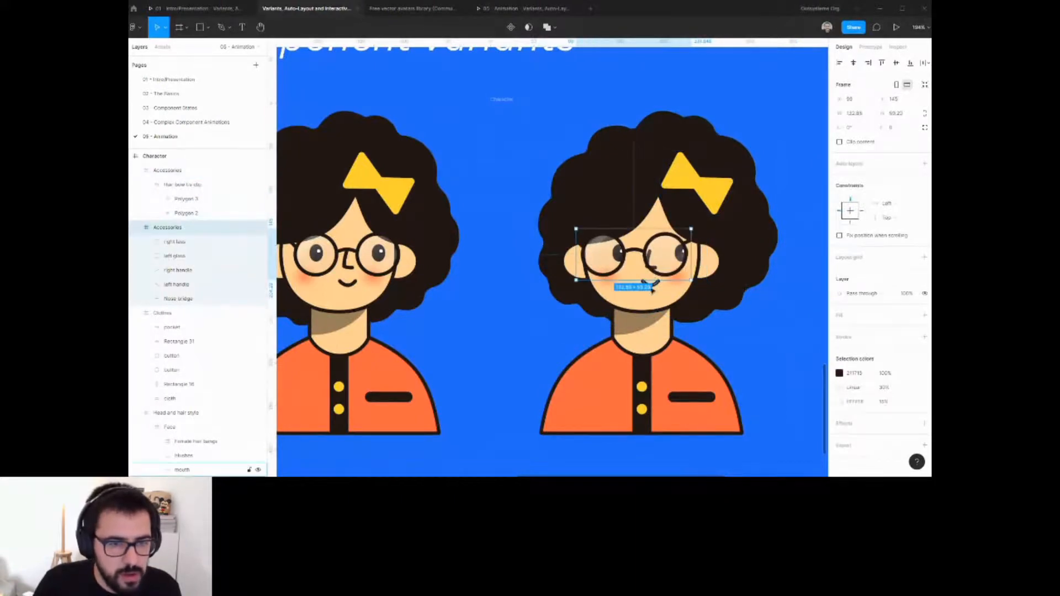
pyautogui.hotkey('shift', '2')
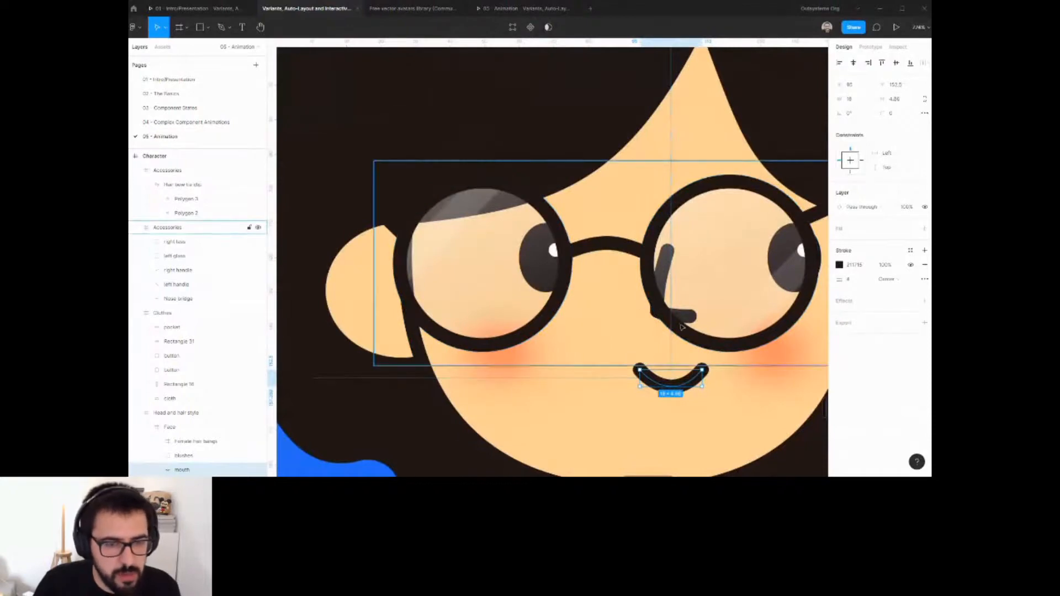
pyautogui.hotkey('shift', 'Left')
pyautogui.hotkey('shift', 'Left')
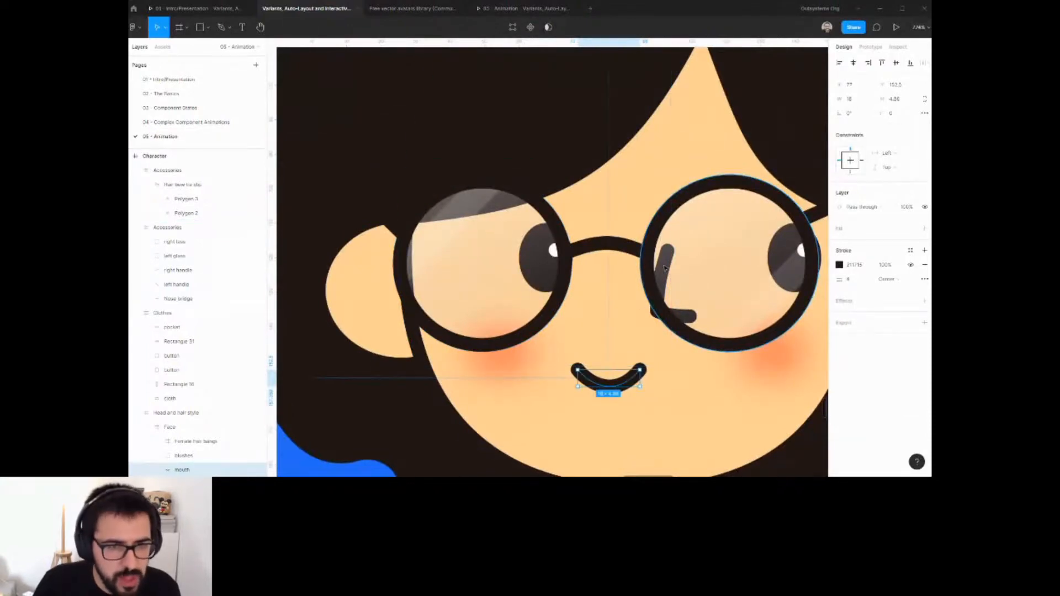
# Pick the right glass lens from the layers stacked under the pointer.
pyautogui.keyDown('ctrl'); pyautogui.rightClick(664, 268); pyautogui.keyUp('ctrl')
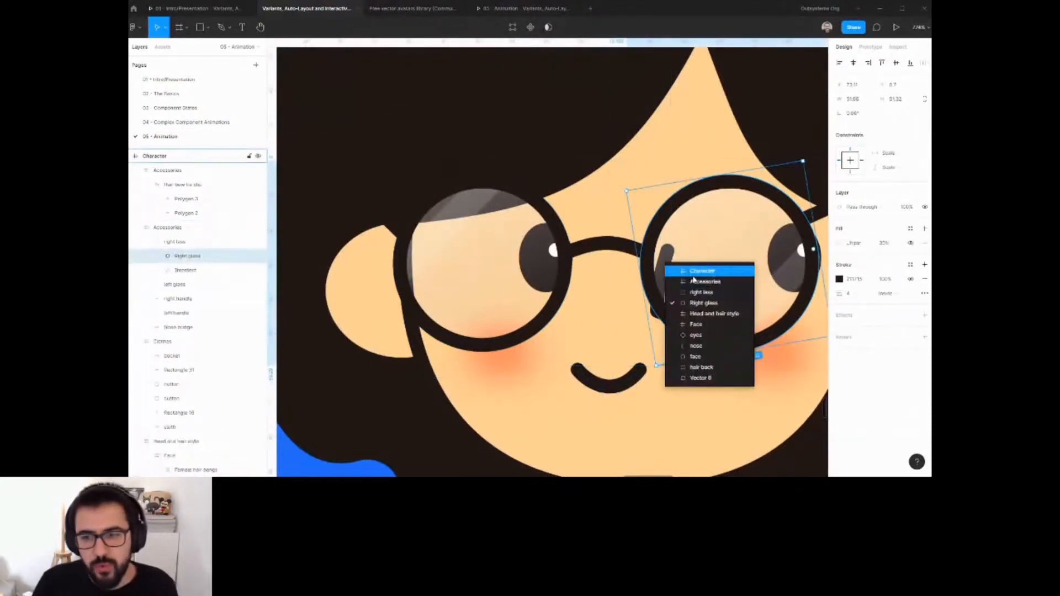
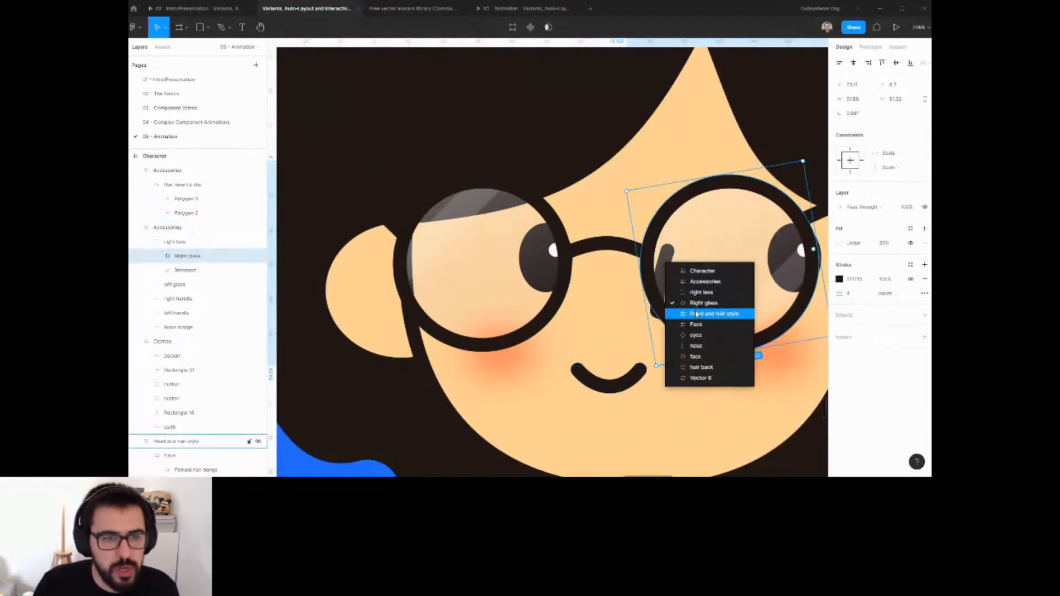
# Nudge the third character's eyes 3 px to the left.
pyautogui.click(697, 347)
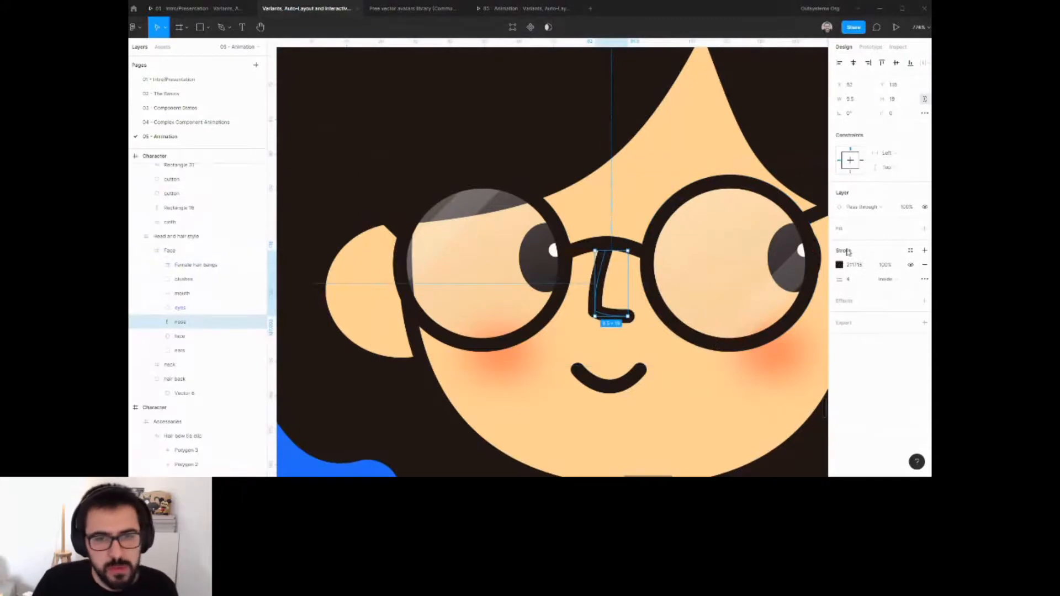
pyautogui.click(819, 253)
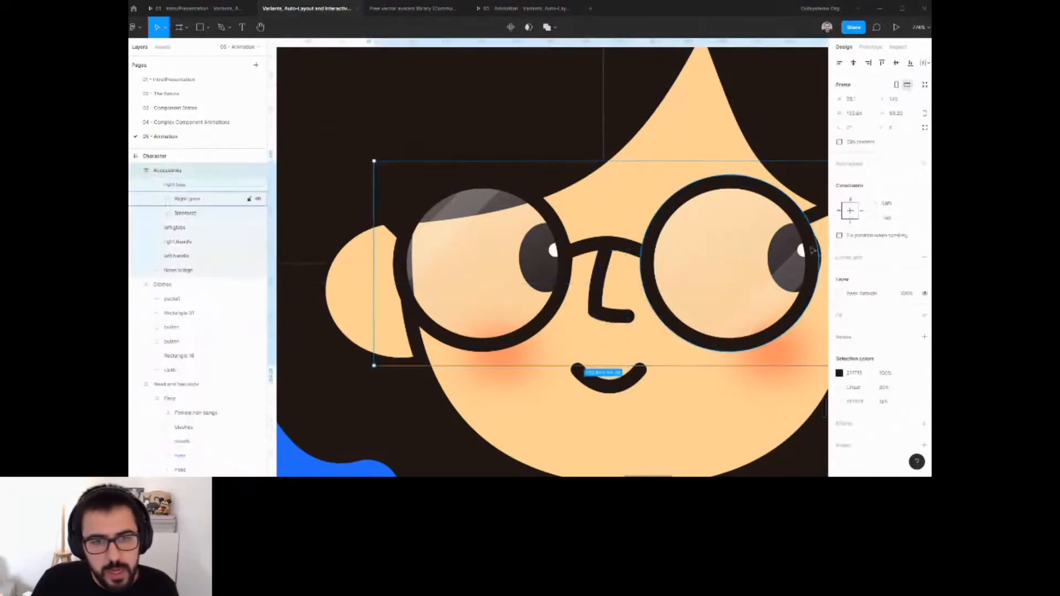
pyautogui.keyDown('ctrl'); pyautogui.rightClick(820, 253); pyautogui.keyUp('ctrl')
pyautogui.click(838, 354)
pyautogui.press('Left')
pyautogui.press('Left')
pyautogui.press('Left')
pyautogui.press('Left')
pyautogui.press('Left')
pyautogui.press('Left')
pyautogui.press('Left')
pyautogui.press('Left')
pyautogui.press('Left')
pyautogui.press('Left')
pyautogui.press('Left')
pyautogui.press('Left')
pyautogui.press('Left')
pyautogui.press('Left')
pyautogui.press('Left')
pyautogui.press('Left')
pyautogui.press('Left')
pyautogui.press('Left')
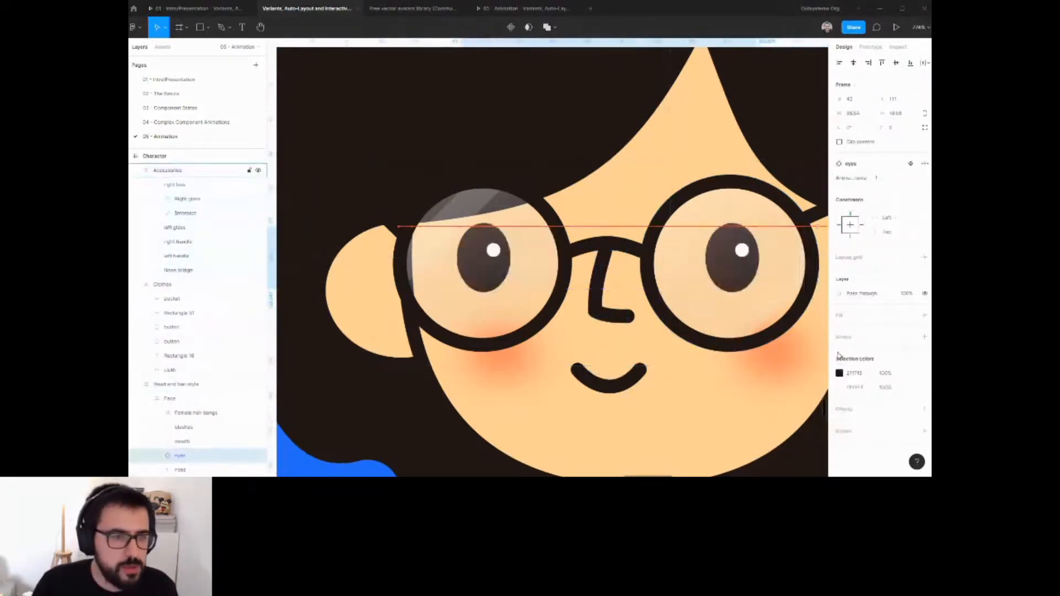
# Nudge the third character's hair bangs 1 px to the right.
pyautogui.scroll(-6, 745, 313)
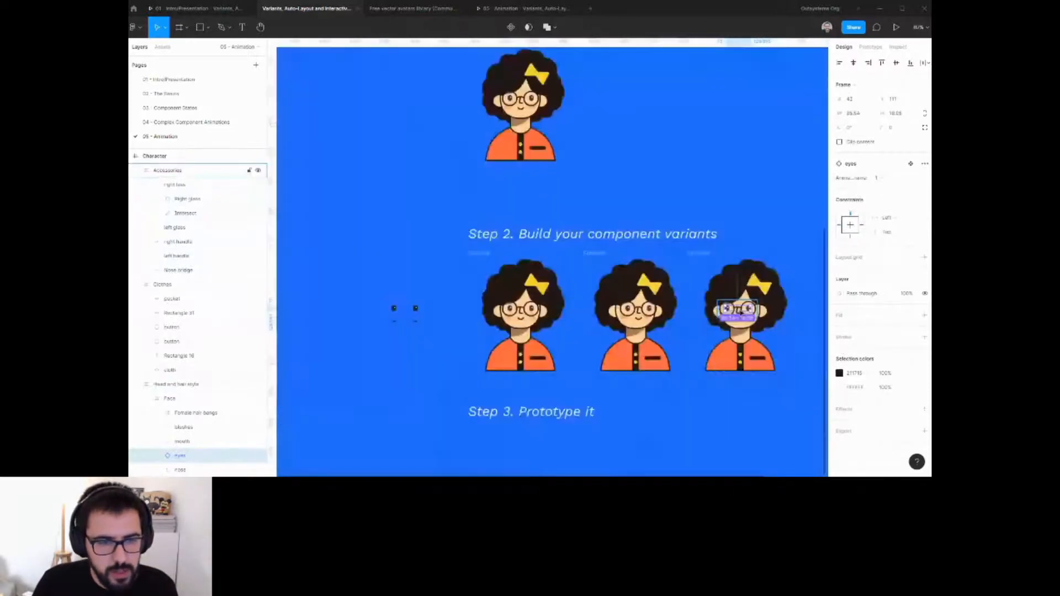
pyautogui.scroll(1, 741, 313)
pyautogui.moveTo(667, 418); pyautogui.dragTo(659, 391)
pyautogui.click(664, 395)
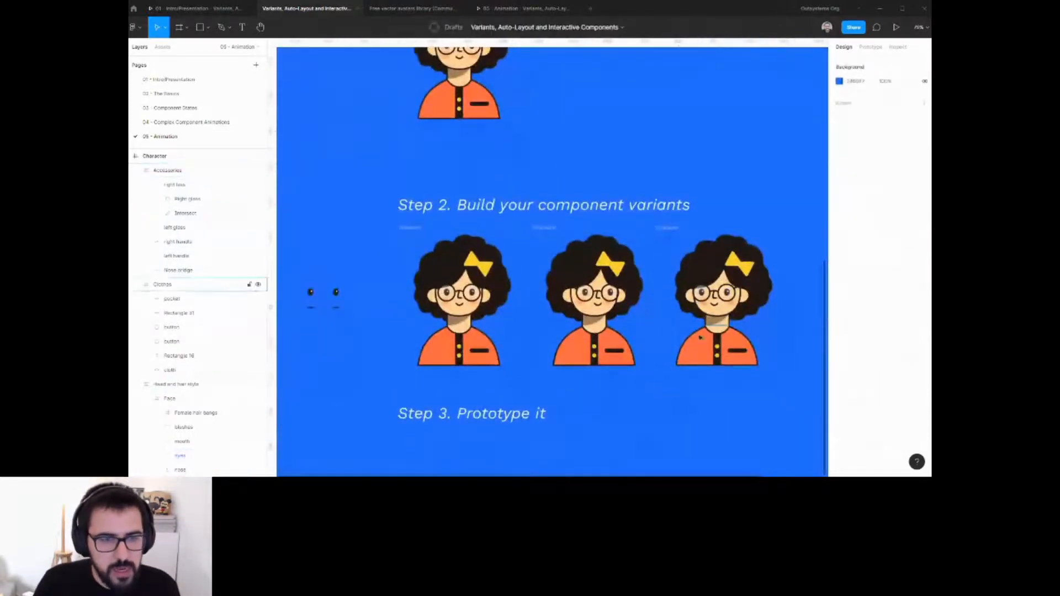
pyautogui.click(717, 277)
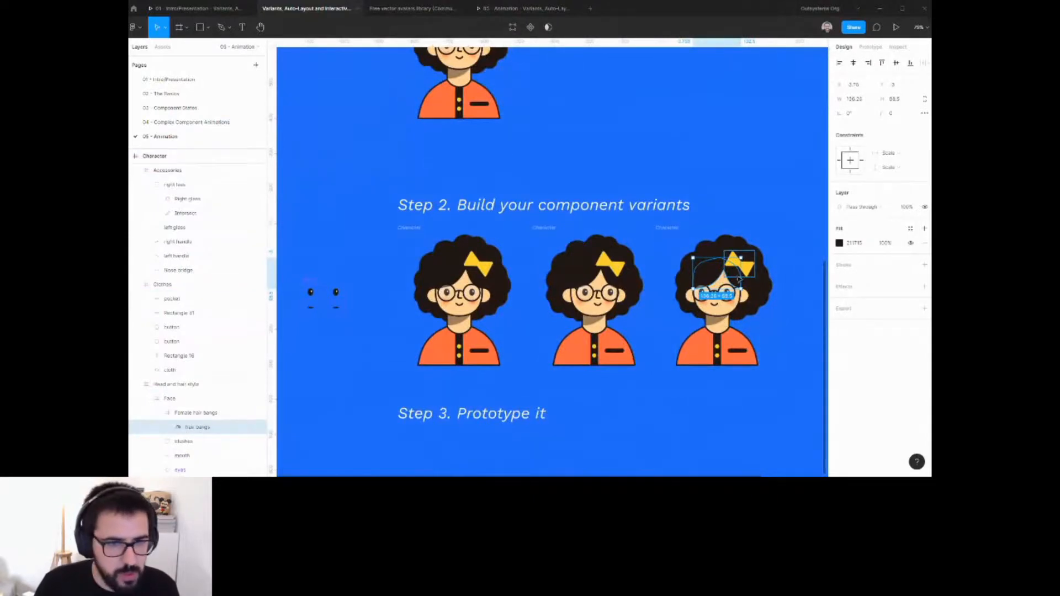
pyautogui.press('Right')
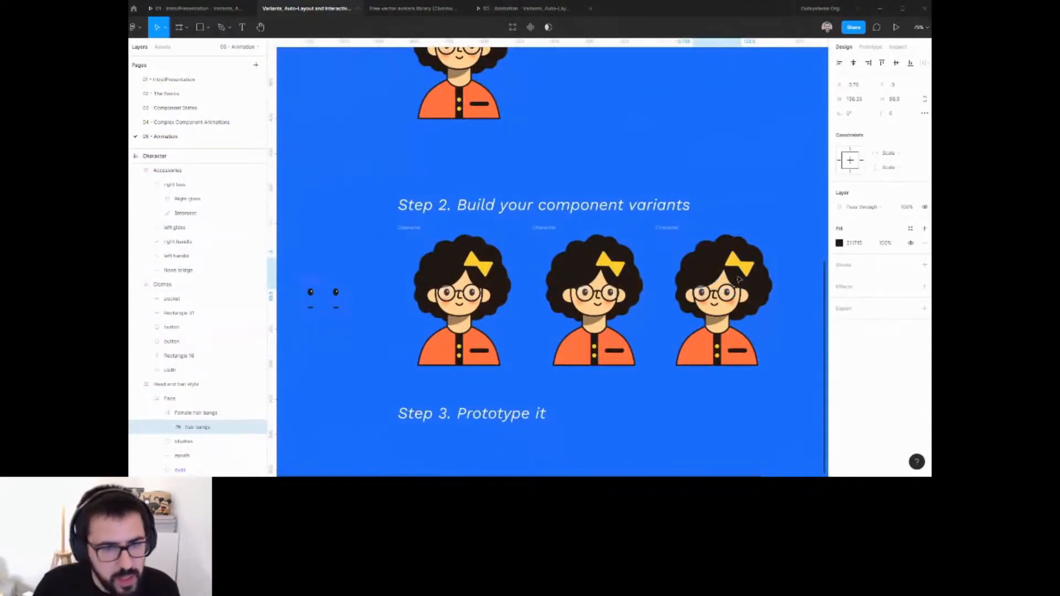
pyautogui.keyDown('ctrl'); pyautogui.click(761, 286); pyautogui.keyUp('ctrl')
pyautogui.click(693, 403)
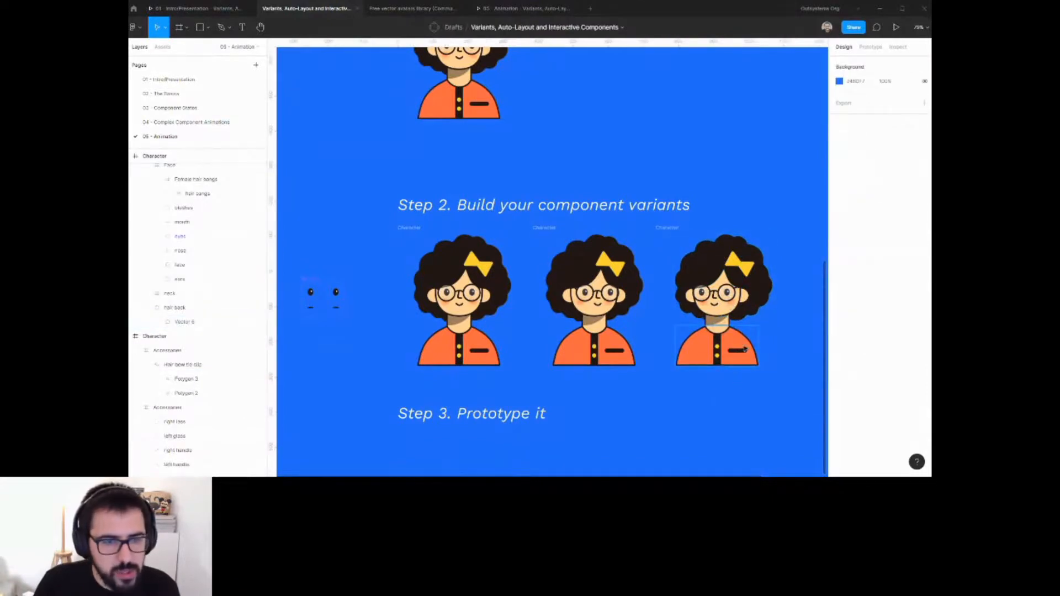
# Duplicate the third character frame to create a fourth pose beside it.
pyautogui.hscroll(2, 589, 245)
pyautogui.click(338, 246)
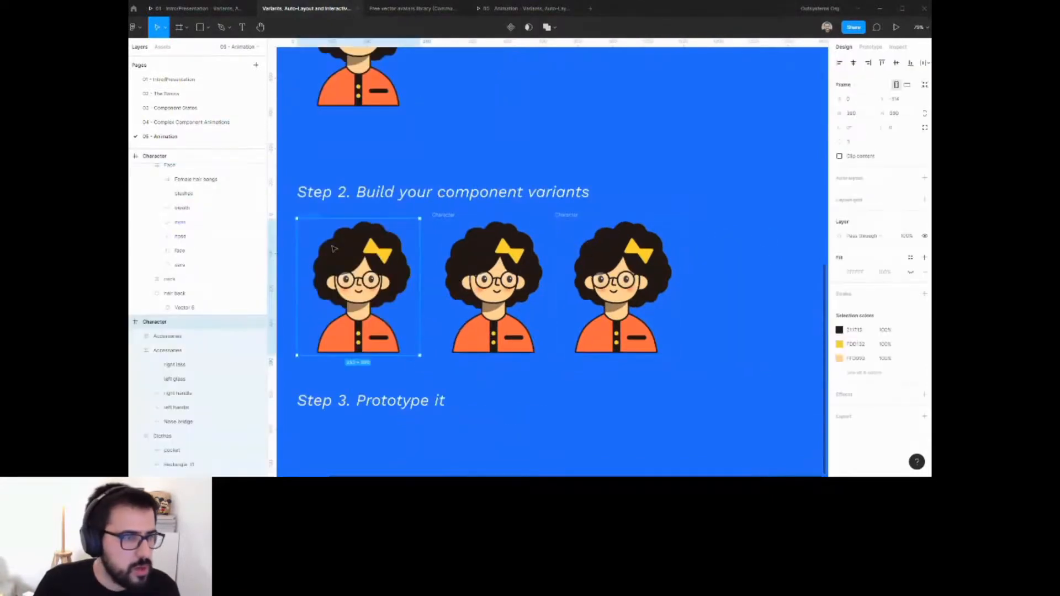
pyautogui.moveTo(608, 267); pyautogui.dragTo(712, 269)
pyautogui.scroll(5, 782, 342)
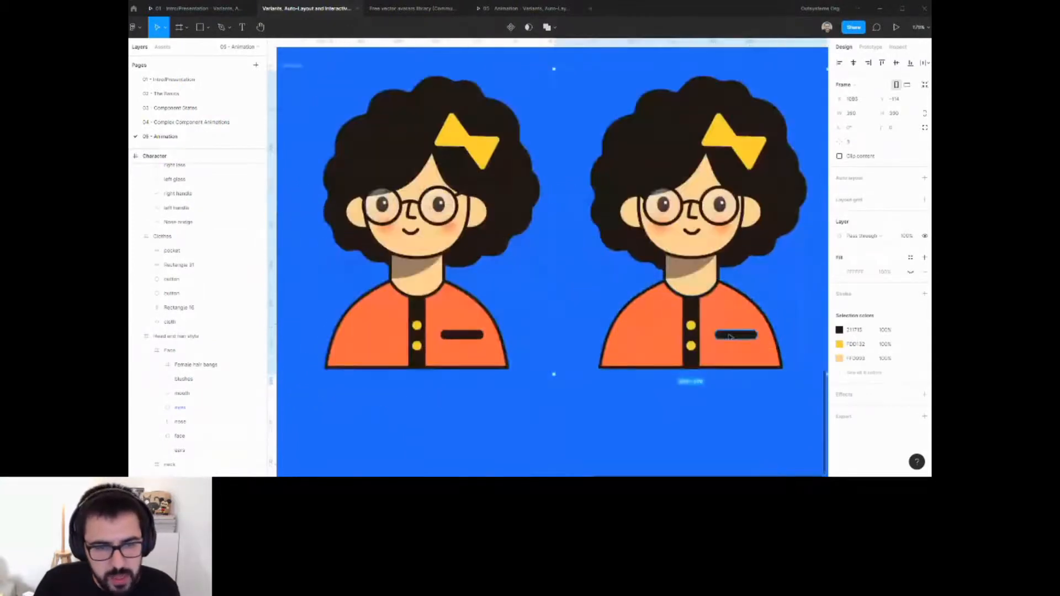
# Stretch the fourth character's pocket rectangle upward to make it taller.
pyautogui.keyDown('ctrl'); pyautogui.rightClick(739, 335); pyautogui.keyUp('ctrl')
pyautogui.click(777, 375)
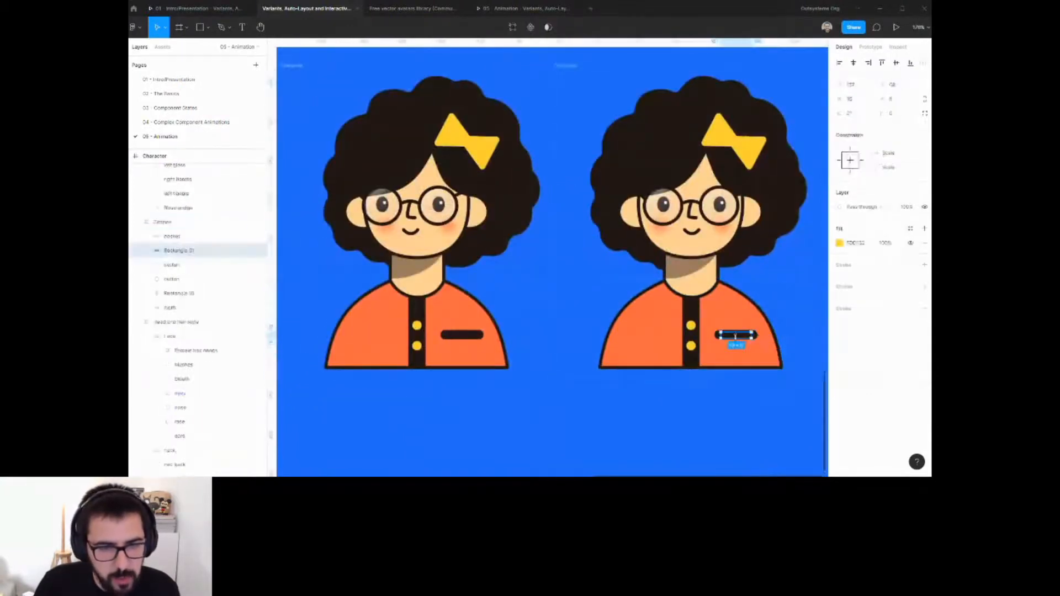
pyautogui.moveTo(736, 335); pyautogui.dragTo(736, 308)
pyautogui.hotkey('ctrl', 'z')
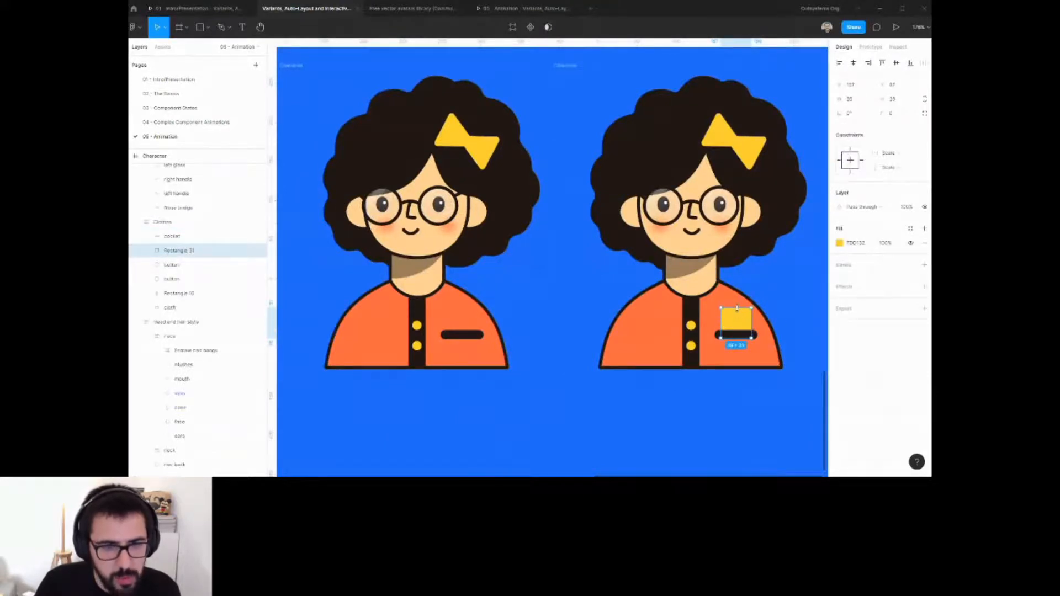
# Duplicate the fourth character frame and place the copy as a fifth pose in the row.
pyautogui.scroll(-5, 736, 312)
pyautogui.click(706, 246)
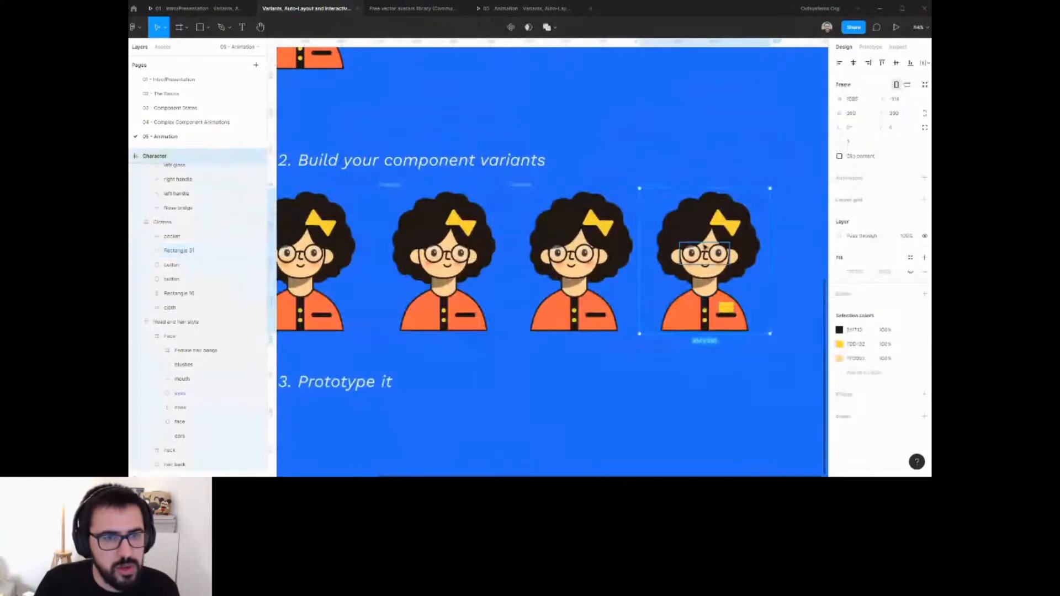
pyautogui.scroll(-3, 705, 249)
pyautogui.hotkey('ctrl', 'd')
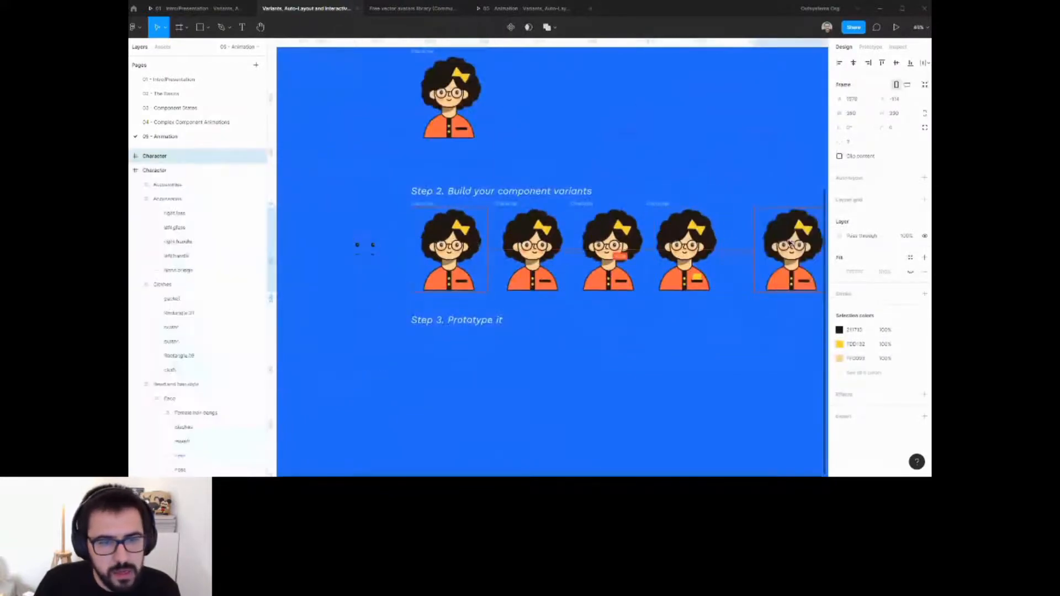
pyautogui.moveTo(790, 243); pyautogui.dragTo(764, 243)
# Rotate the fifth character's hair bow.
pyautogui.scroll(3, 777, 234)
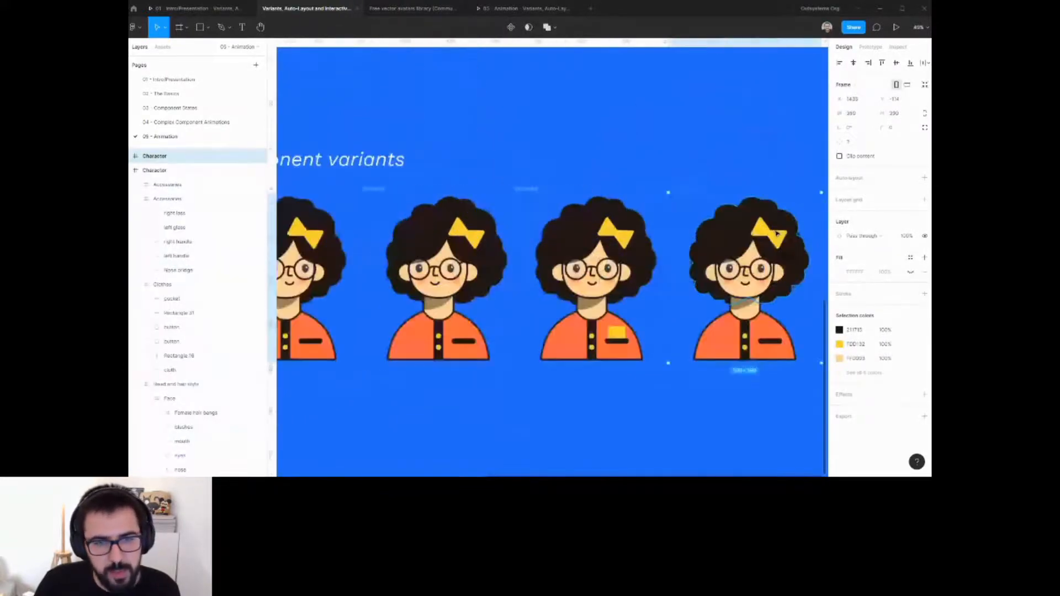
pyautogui.keyDown('ctrl'); pyautogui.click(777, 234); pyautogui.keyUp('ctrl')
pyautogui.scroll(2, 795, 212)
pyautogui.scroll(3, 795, 212)
pyautogui.click(762, 260)
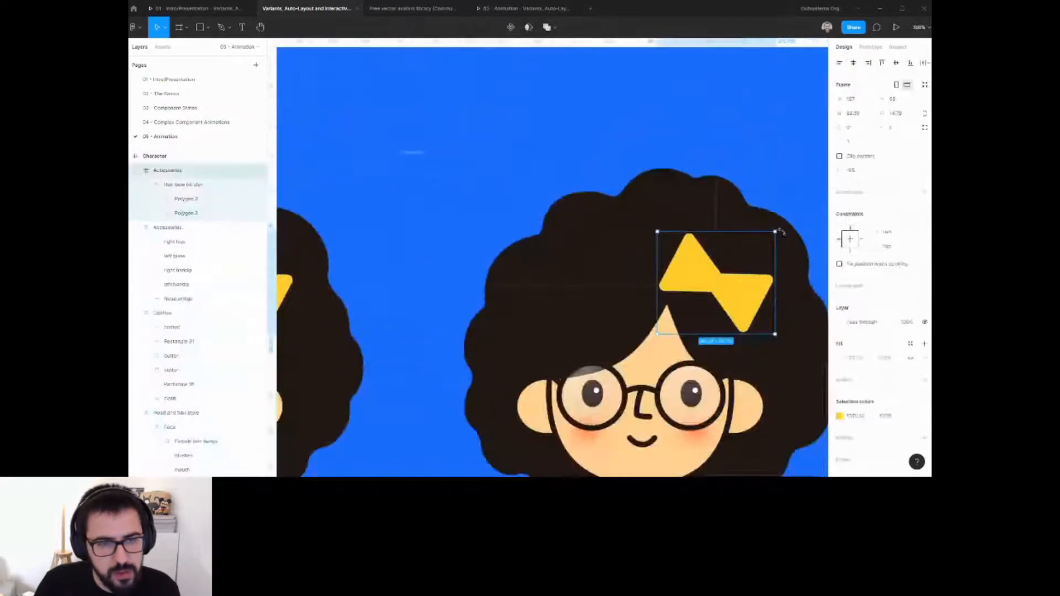
pyautogui.moveTo(782, 232); pyautogui.dragTo(687, 305)
pyautogui.press('Escape')
pyautogui.scroll(-10, 762, 302)
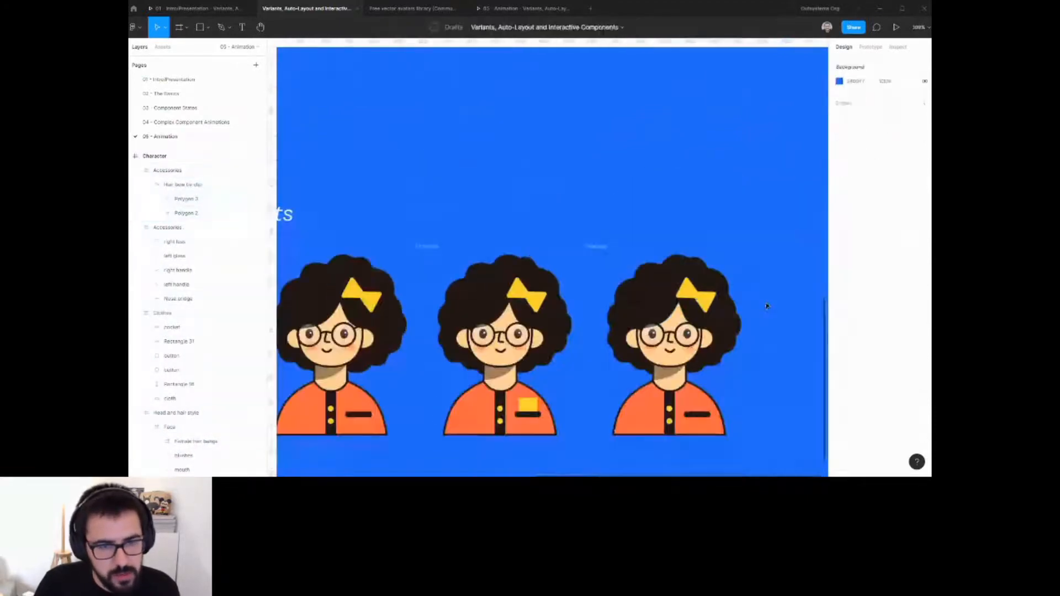
pyautogui.scroll(5, 763, 300)
pyautogui.click(722, 255)
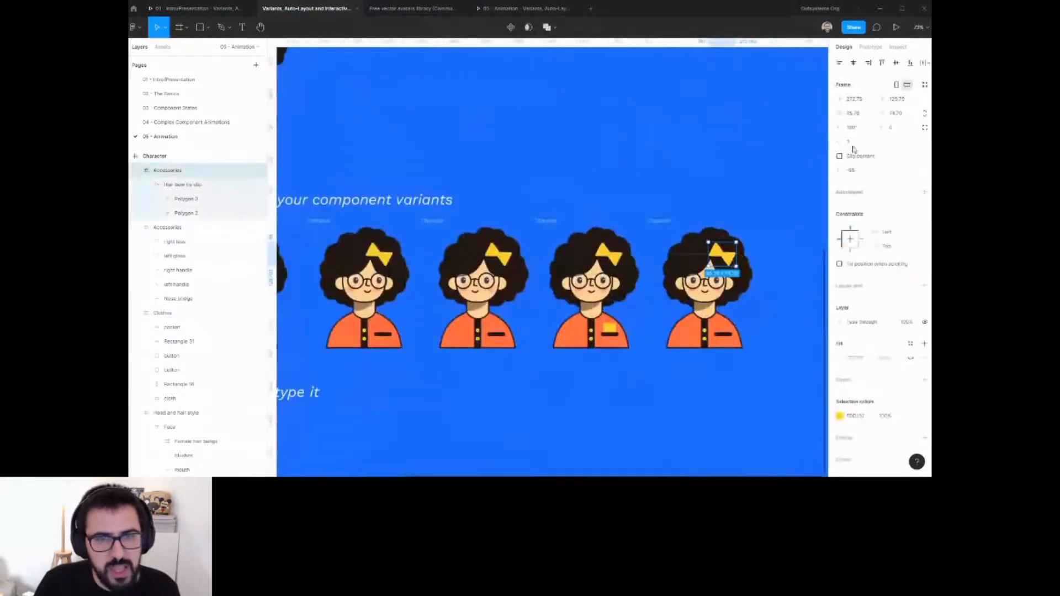
pyautogui.scroll(-3, 781, 264)
pyautogui.scroll(-1, 780, 264)
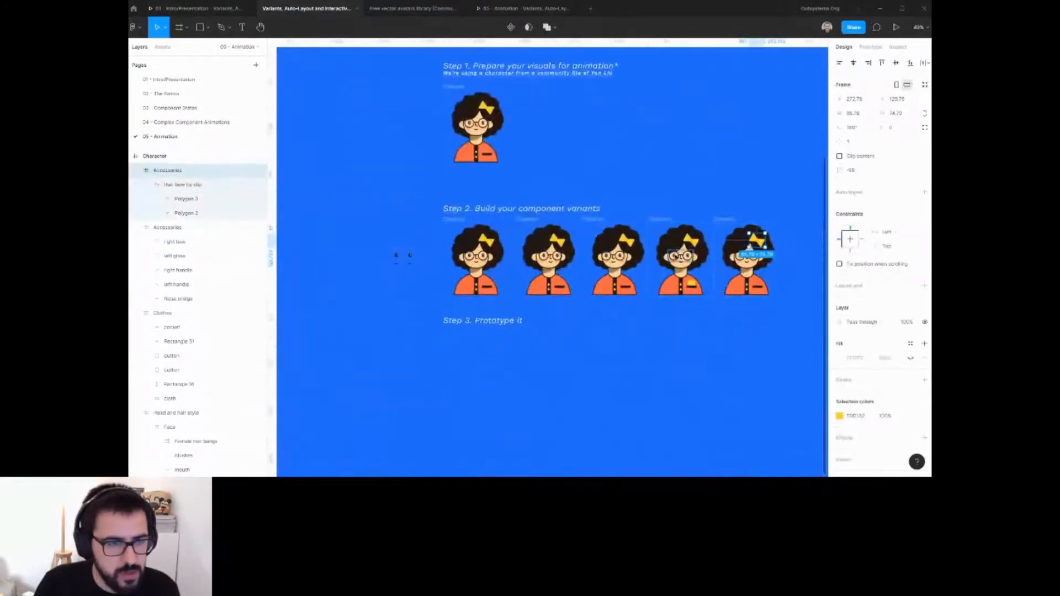
pyautogui.press('Escape')
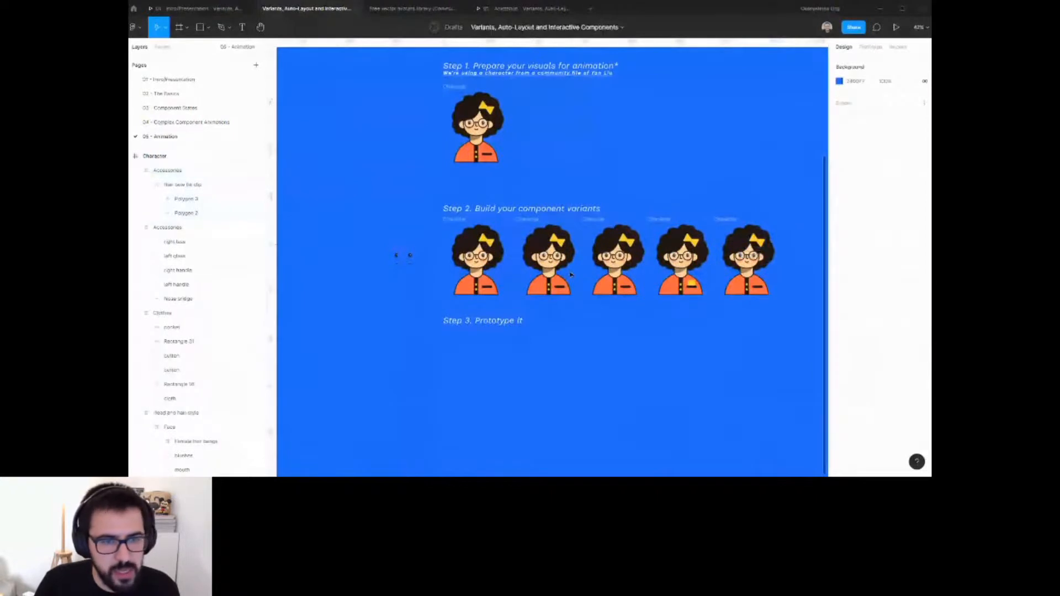
# Select all five character frames and space them evenly along the row.
pyautogui.click(570, 274)
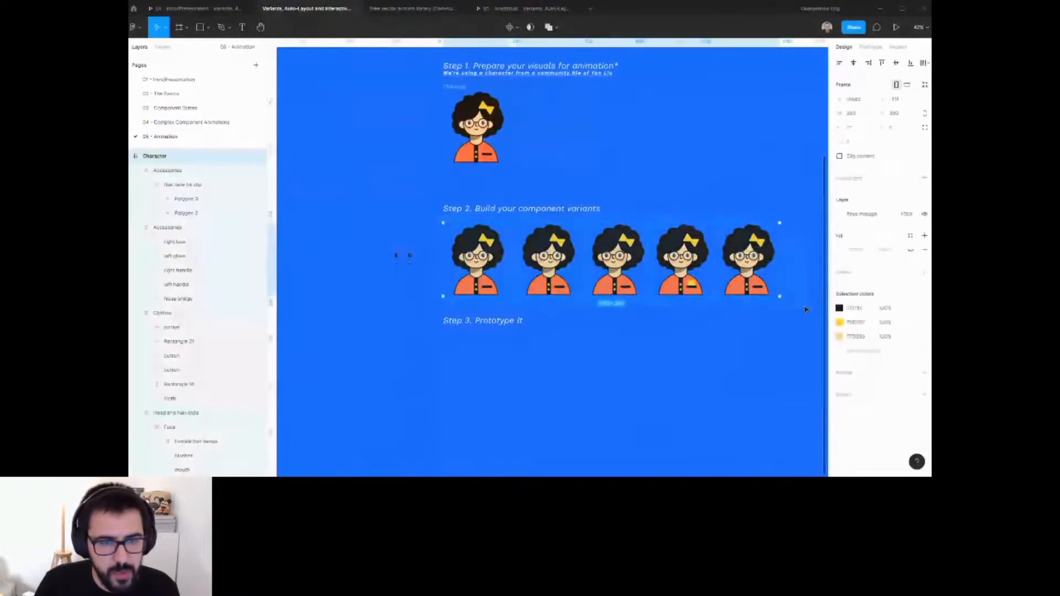
pyautogui.click(773, 288)
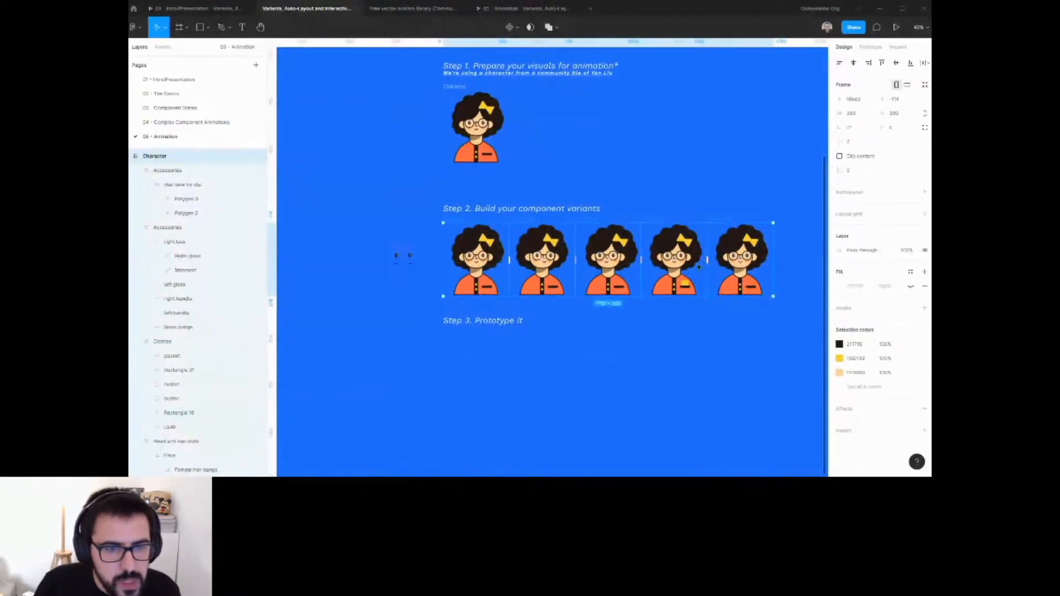
pyautogui.moveTo(713, 253); pyautogui.dragTo(735, 267)
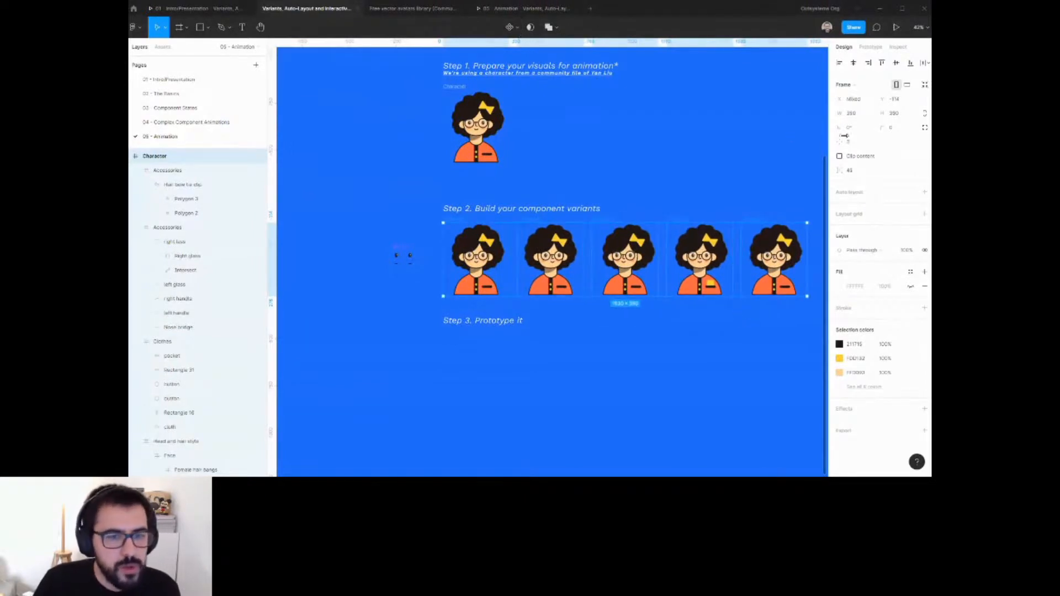
# Create multiple components from the five characters and combine them as variants.
pyautogui.click(517, 27)
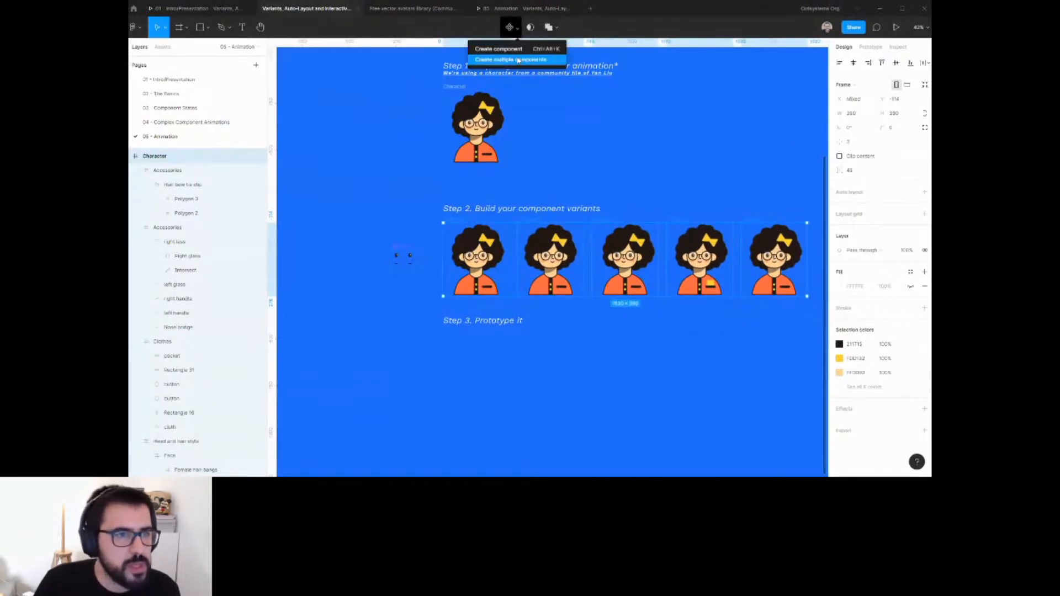
pyautogui.click(519, 60)
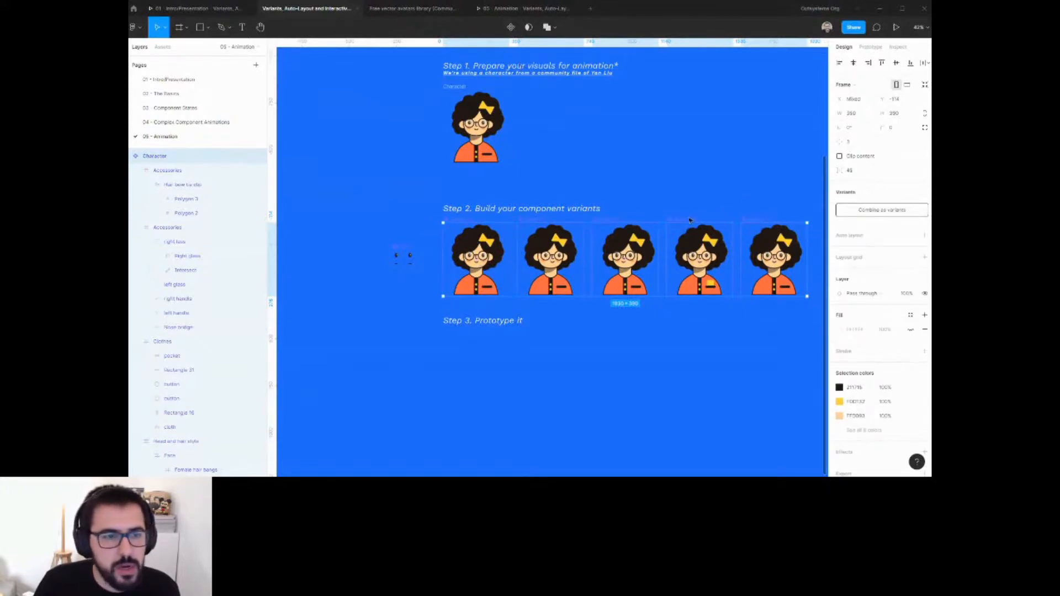
pyautogui.click(870, 210)
# Rename the variant set's property to Animation Frame.
pyautogui.click(507, 275)
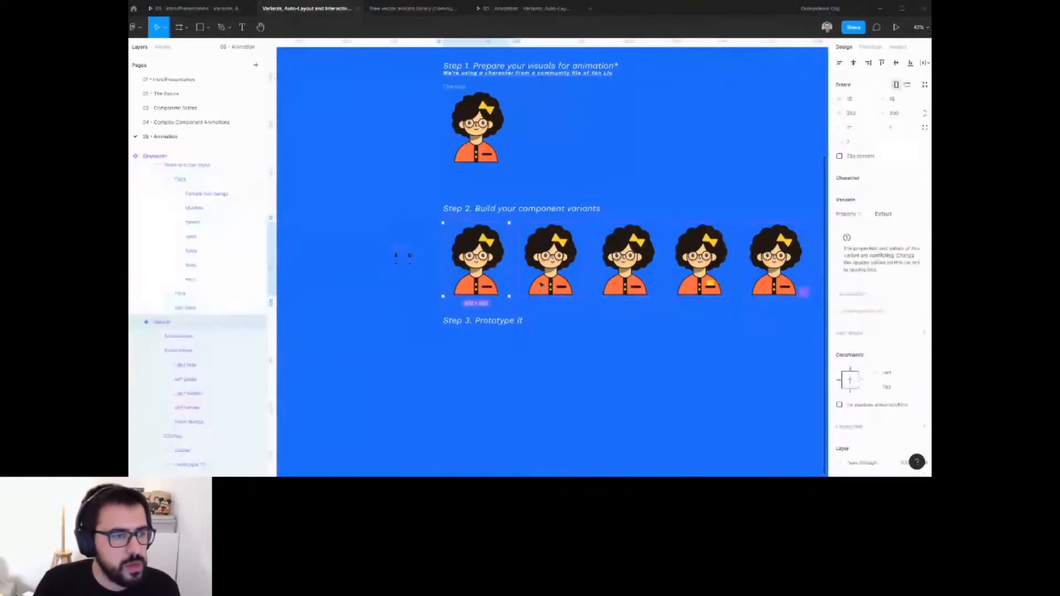
pyautogui.keyDown('shift'); pyautogui.click(541, 284); pyautogui.keyUp('shift')
pyautogui.keyDown('shift'); pyautogui.click(635, 282); pyautogui.keyUp('shift')
pyautogui.keyDown('shift'); pyautogui.click(708, 279); pyautogui.keyUp('shift')
pyautogui.keyDown('shift'); pyautogui.click(764, 274); pyautogui.keyUp('shift')
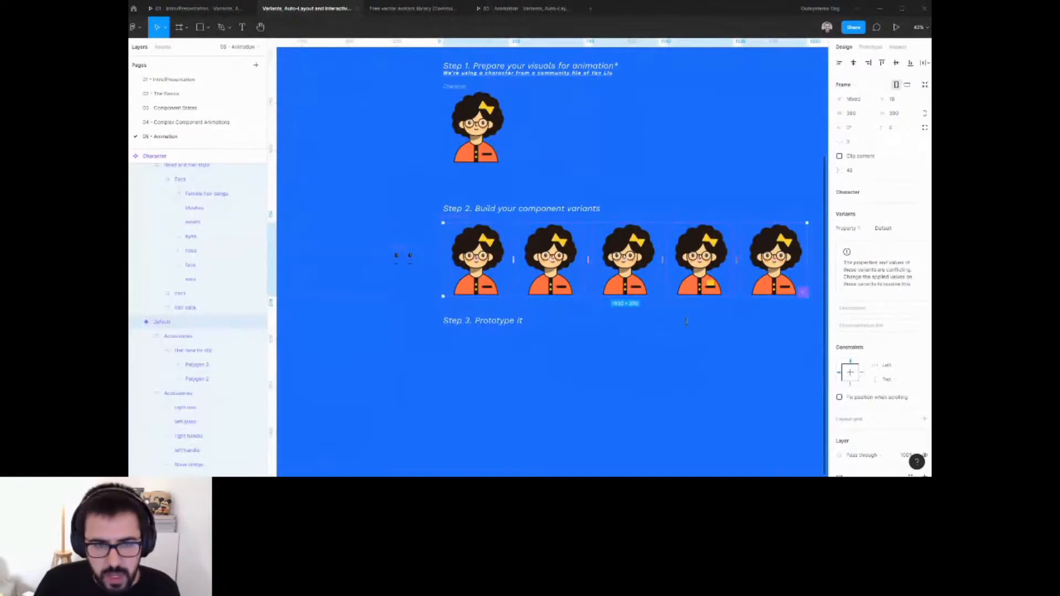
pyautogui.click(595, 322)
pyautogui.click(460, 216)
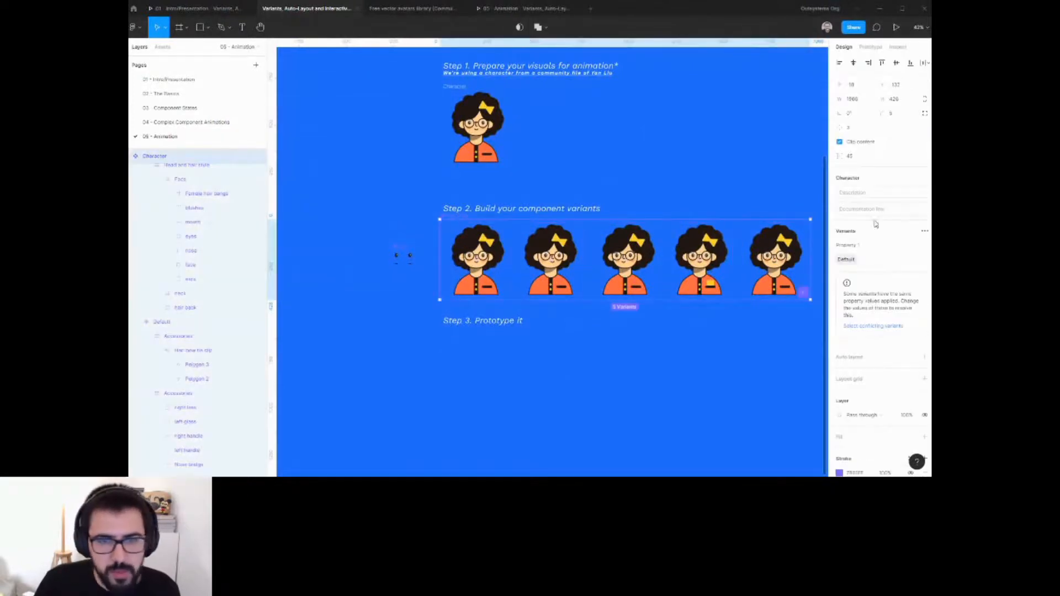
pyautogui.click(863, 247)
pyautogui.write('Animation Frame')
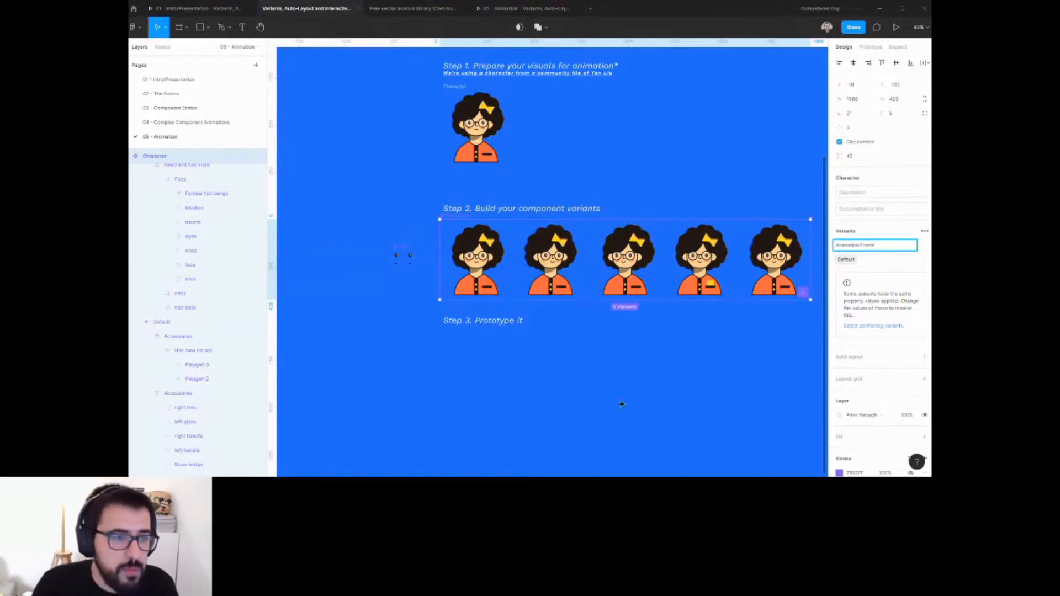
# Set the first and second variants' Animation Frame values to 1 and 2.
pyautogui.click(475, 265)
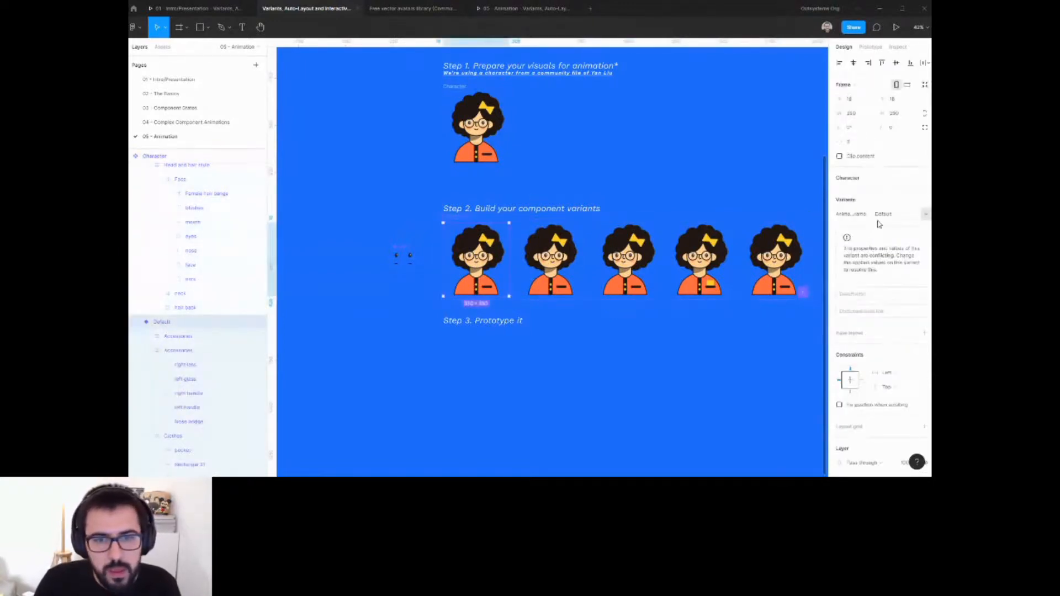
pyautogui.hotkey('shift', '1')
pyautogui.scroll(-3, 491, 294)
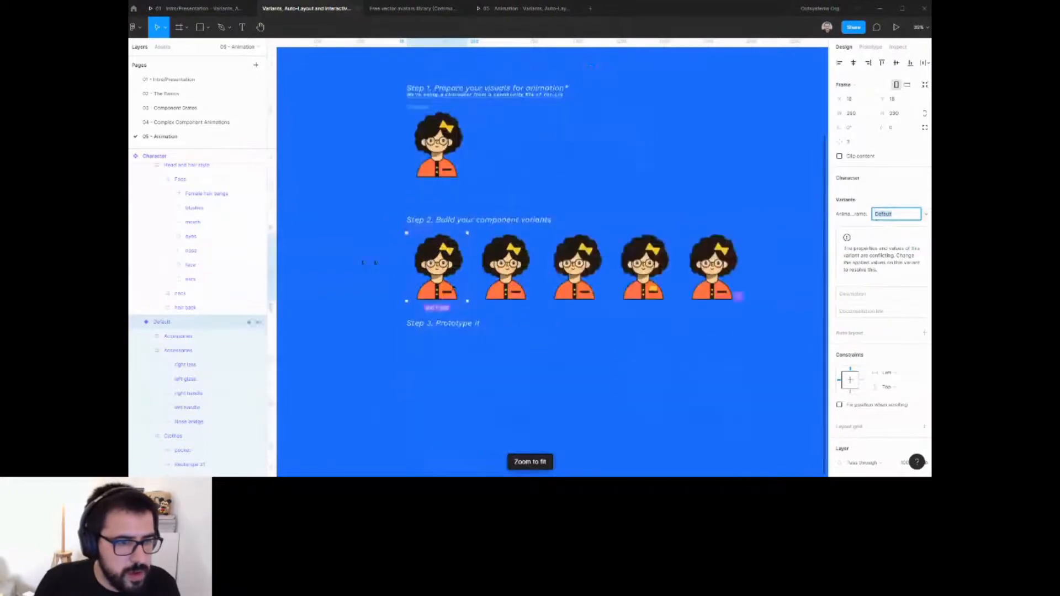
pyautogui.click(891, 214)
pyautogui.write('1')
pyautogui.click(519, 260)
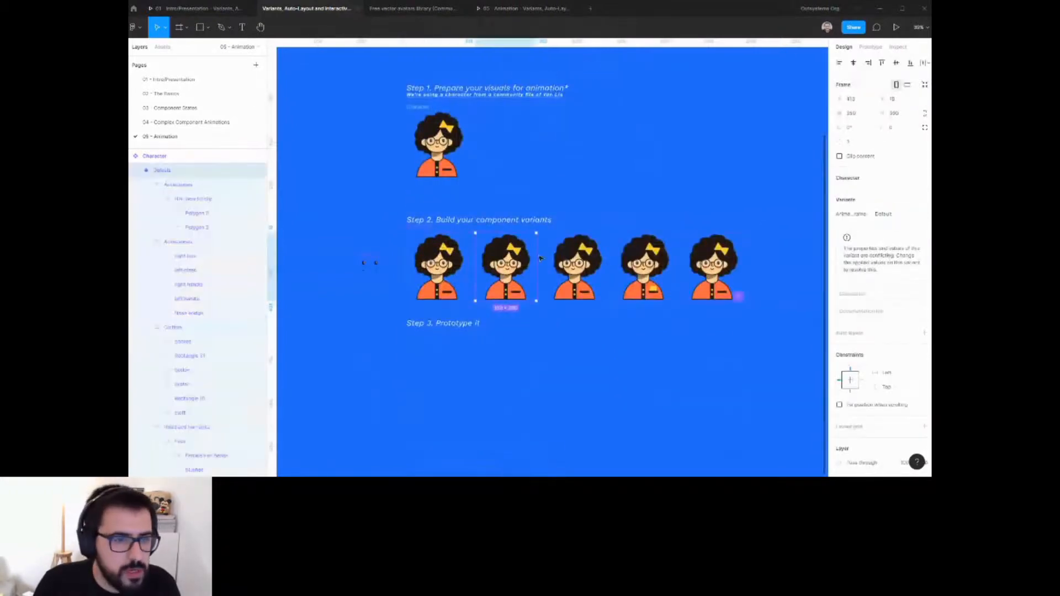
pyautogui.click(895, 216)
pyautogui.write('2')
# Set the third and fourth variants' Animation Frame values to 3 and 4.
pyautogui.click(568, 260)
pyautogui.click(903, 215)
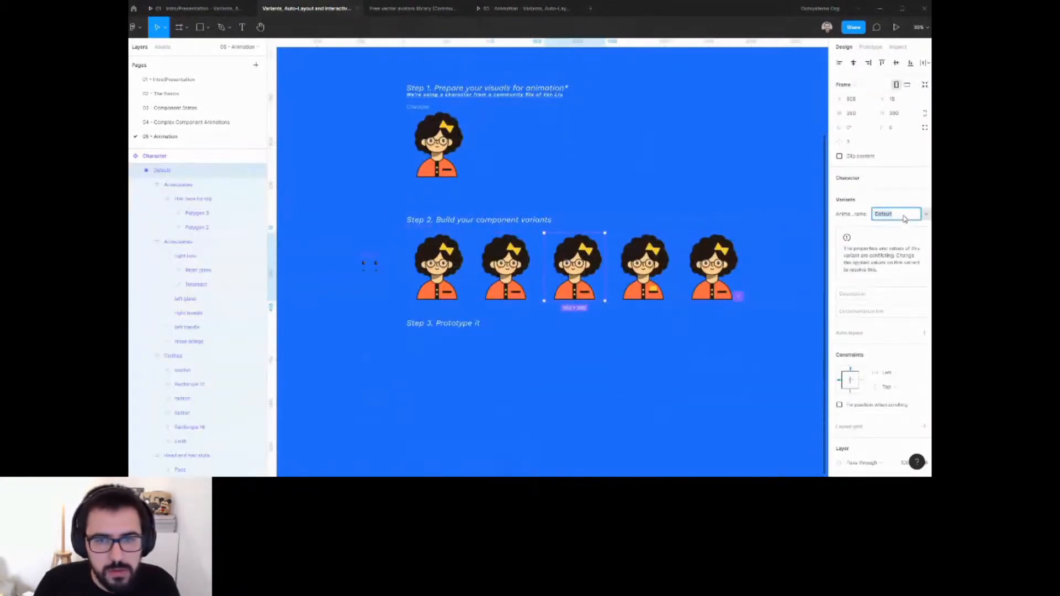
pyautogui.write('3')
pyautogui.click(652, 275)
pyautogui.click(898, 214)
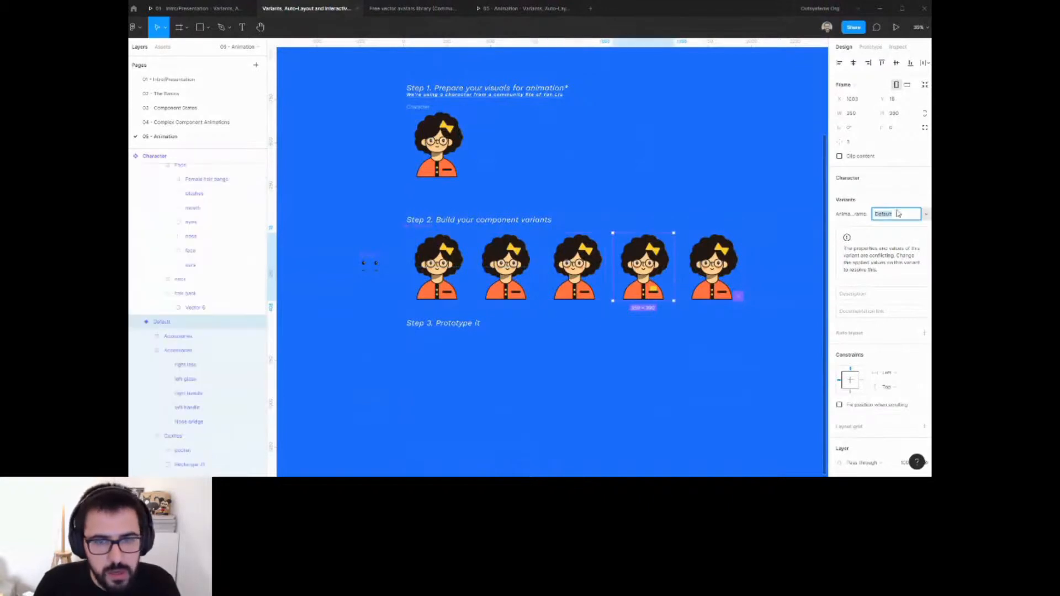
pyautogui.write('4')
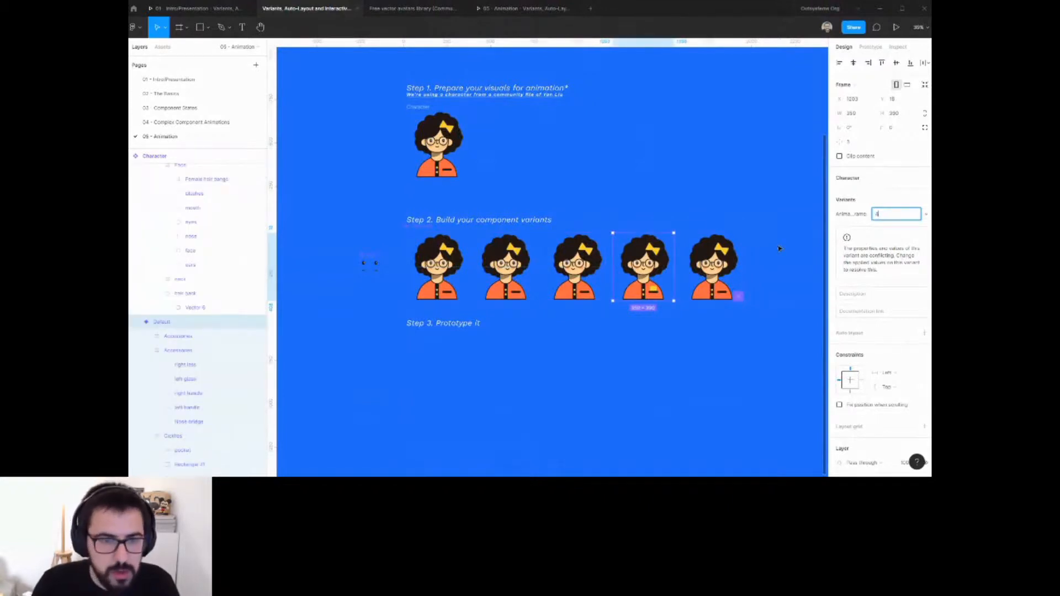
# Set the fifth variant's Animation Frame value to 5.
pyautogui.click(721, 264)
pyautogui.click(885, 216)
pyautogui.write('5')
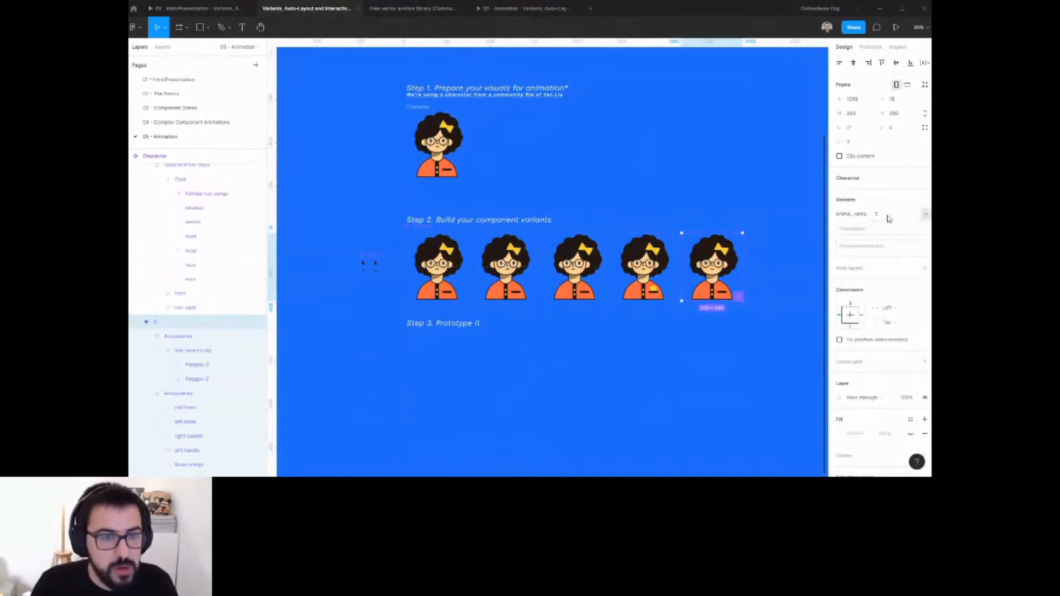
pyautogui.press('Return')
# Add a prototype interaction from the first variant to the second, triggered by Key/gamepad with the Right arrow key.
pyautogui.click(439, 257)
pyautogui.scroll(5, 439, 257)
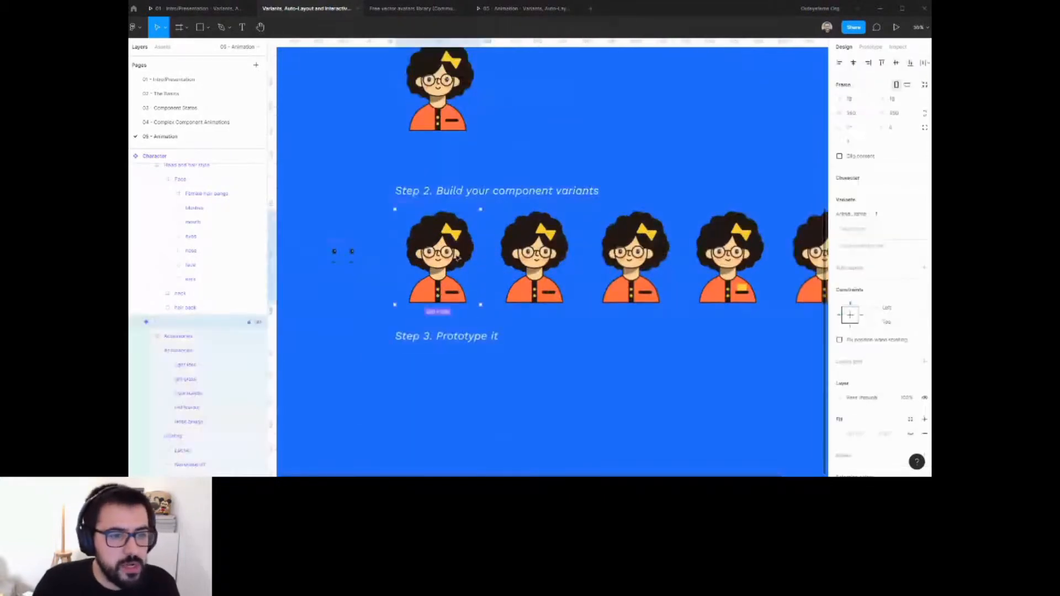
pyautogui.click(871, 47)
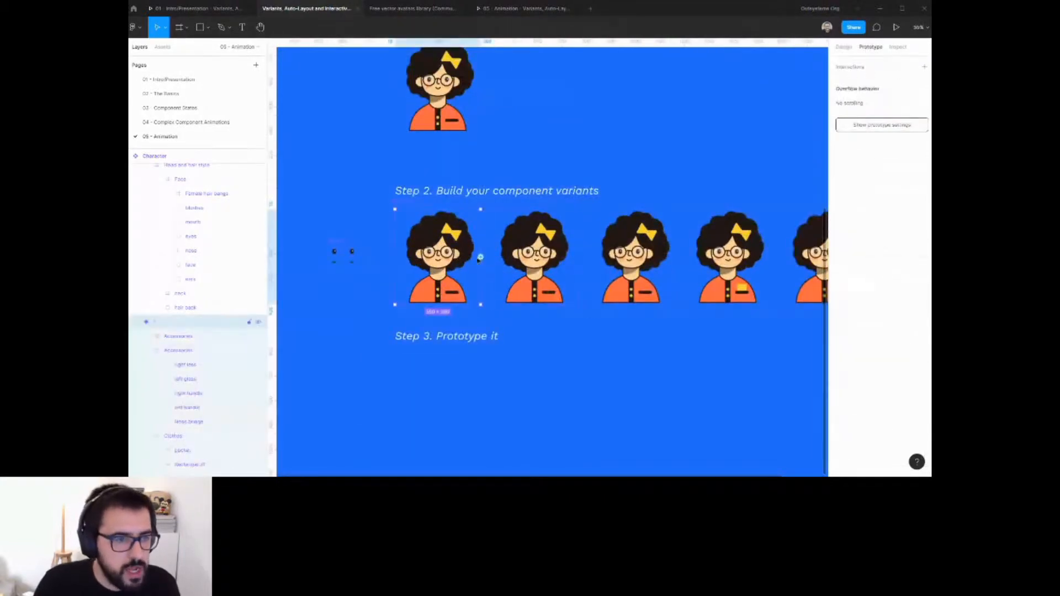
pyautogui.moveTo(481, 257); pyautogui.dragTo(519, 264)
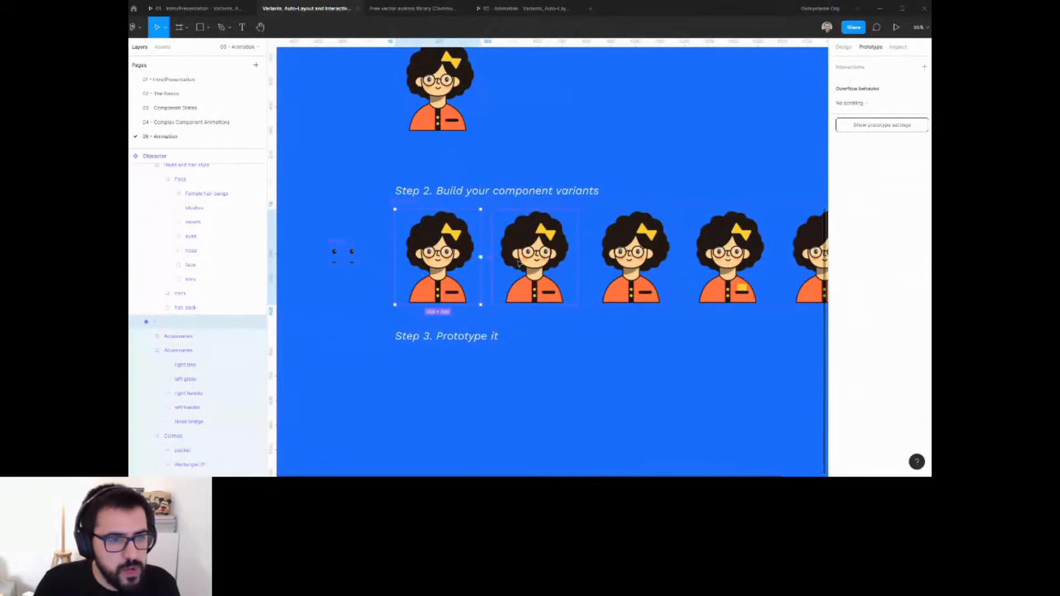
pyautogui.click(767, 109)
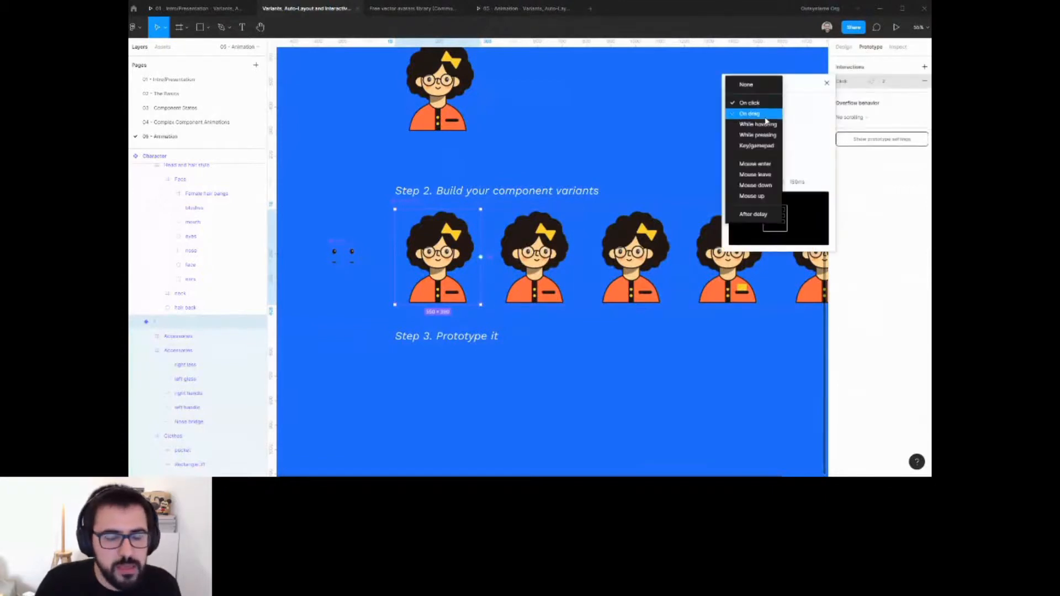
pyautogui.click(760, 146)
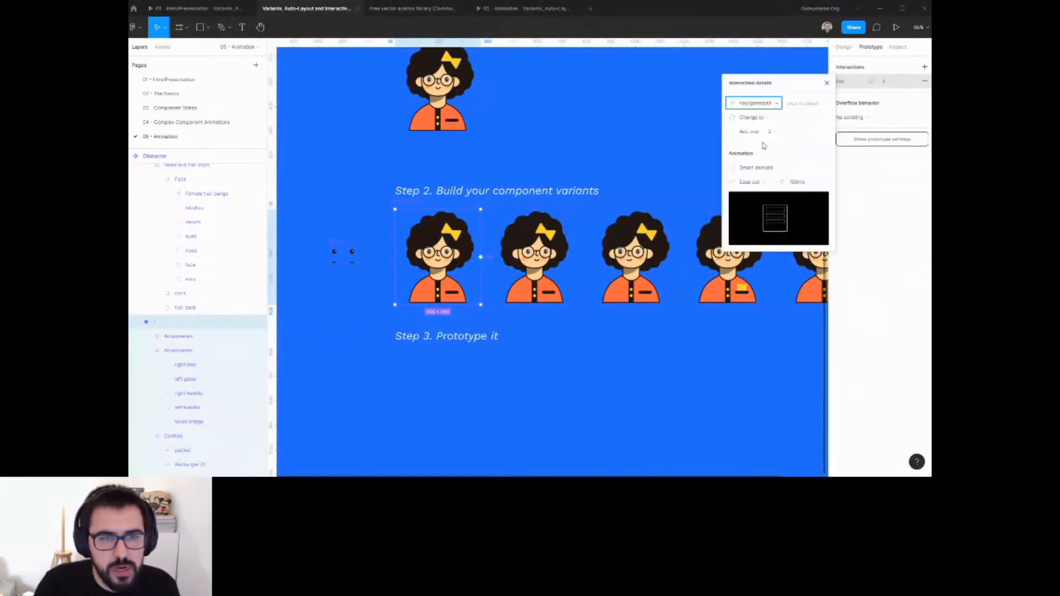
pyautogui.press('Right')
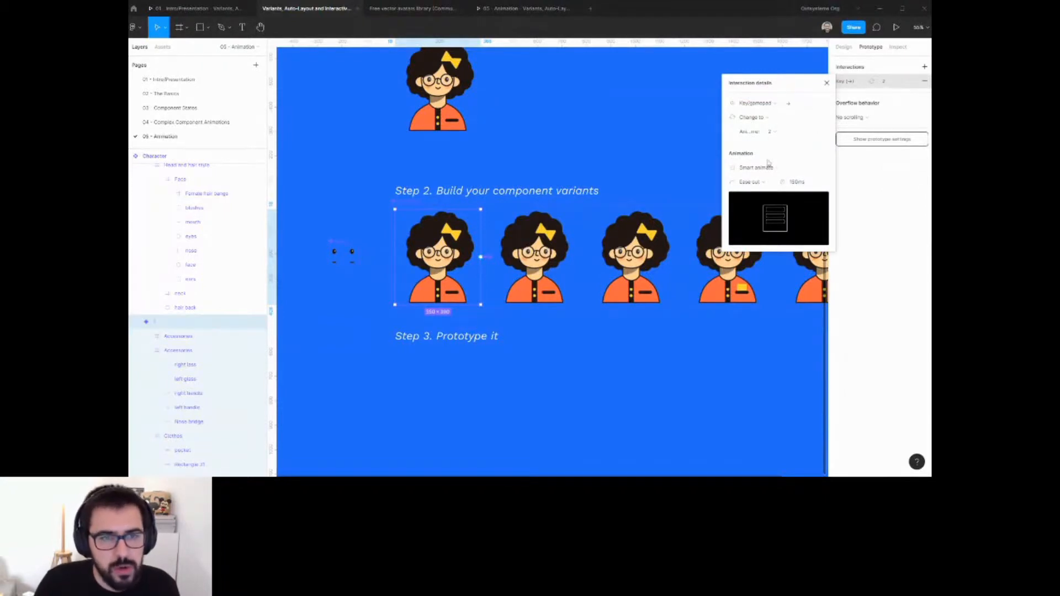
# Give the second variant an After delay interaction changing to frame 1 with an 800 ms animation duration.
pyautogui.click(558, 241)
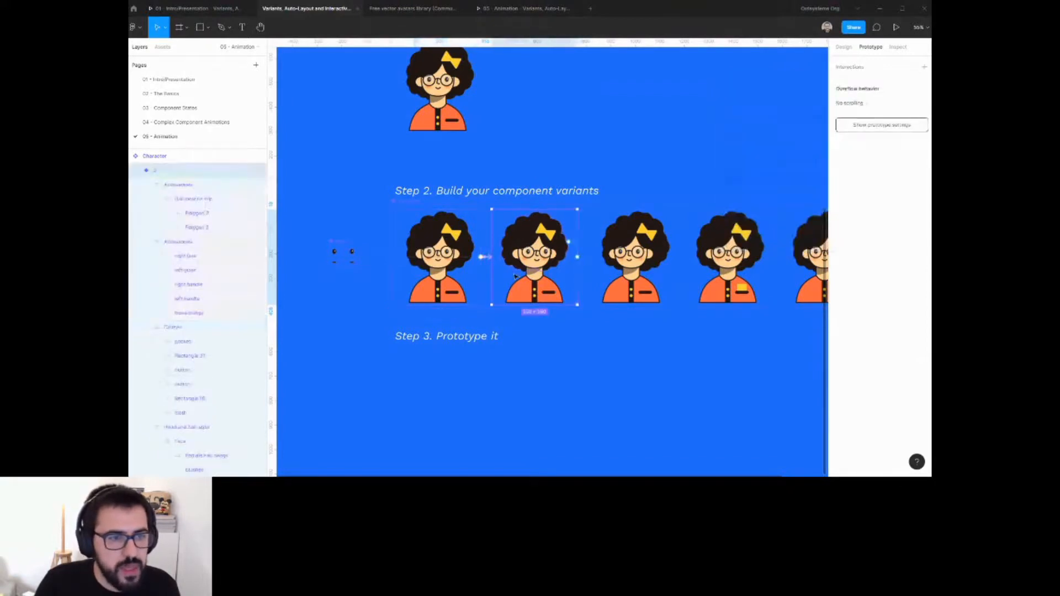
pyautogui.moveTo(465, 287); pyautogui.dragTo(464, 287)
pyautogui.click(754, 104)
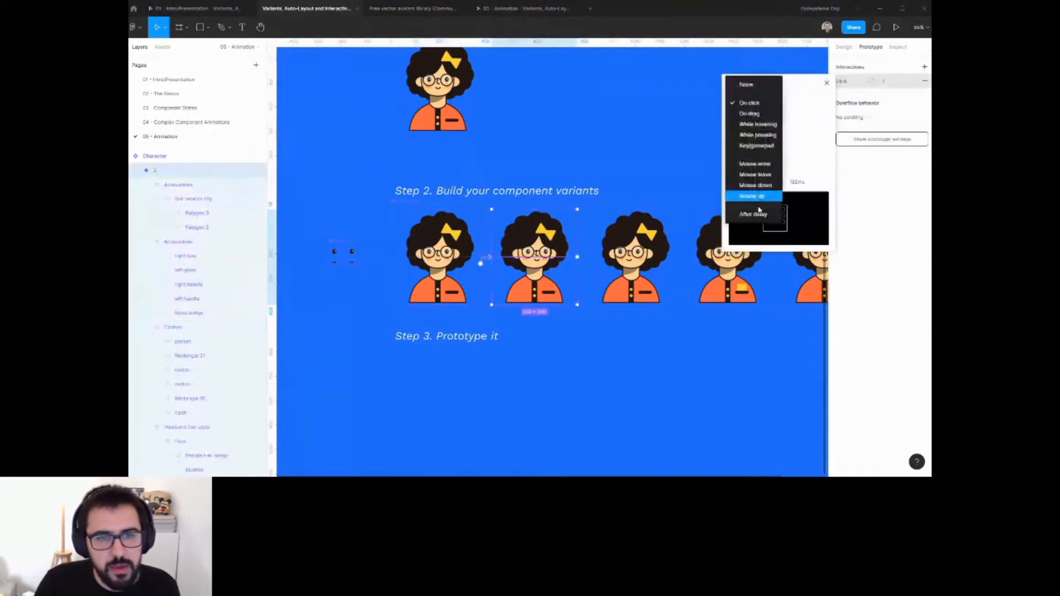
pyautogui.click(759, 219)
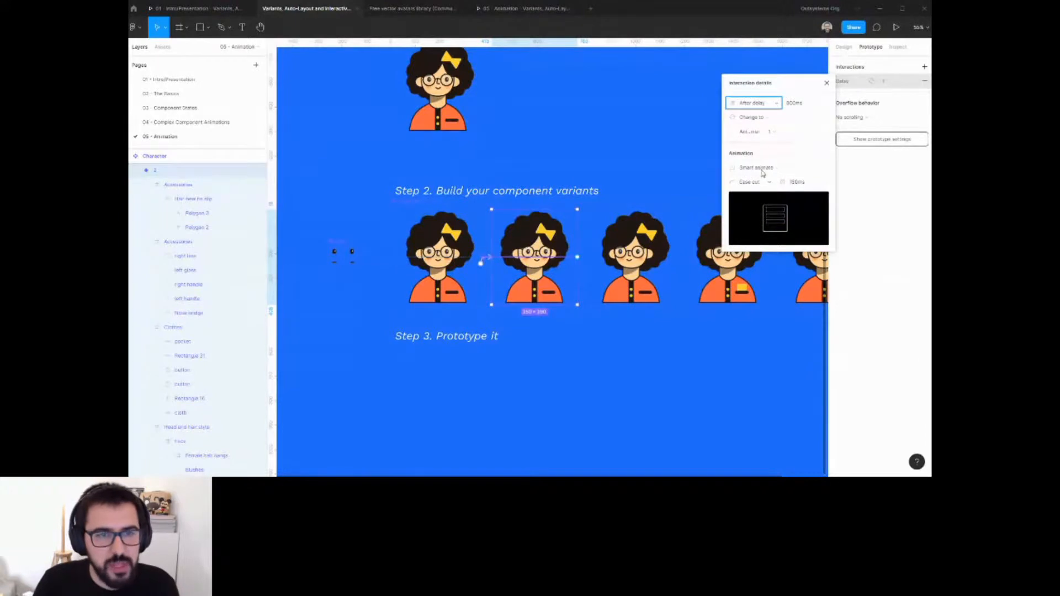
pyautogui.click(803, 103)
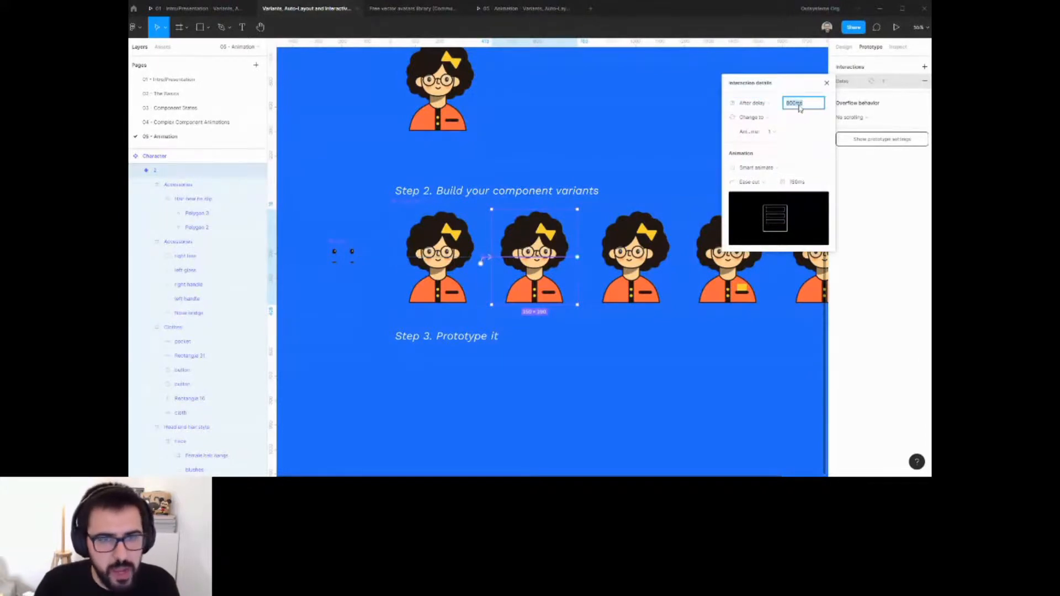
pyautogui.click(793, 183)
pyautogui.write('8')
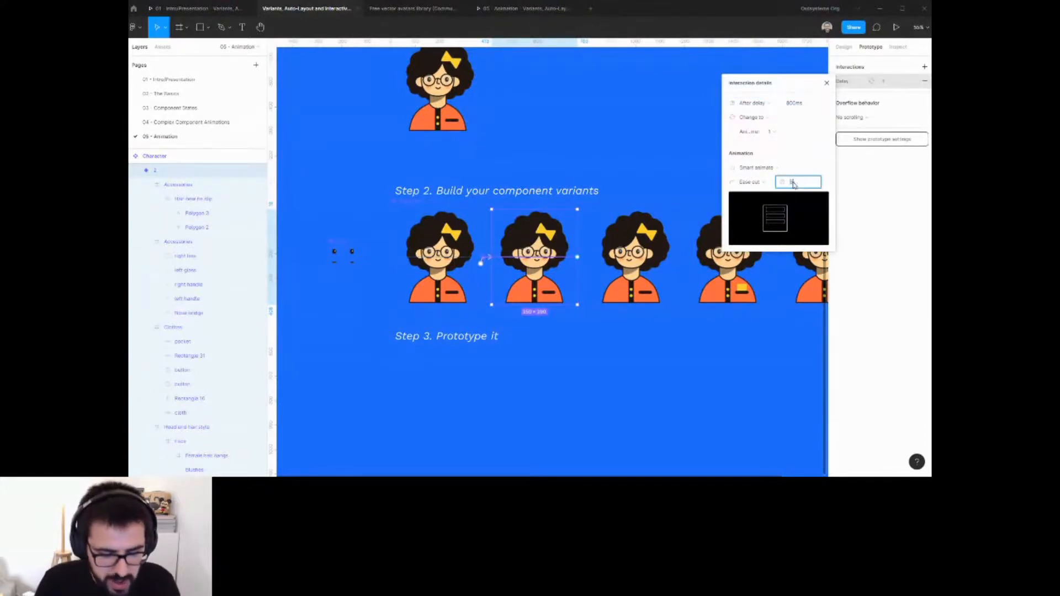
pyautogui.write('00')
pyautogui.press('Return')
# Set the first variant's Key/gamepad interaction animation duration to 500 ms.
pyautogui.click(478, 290)
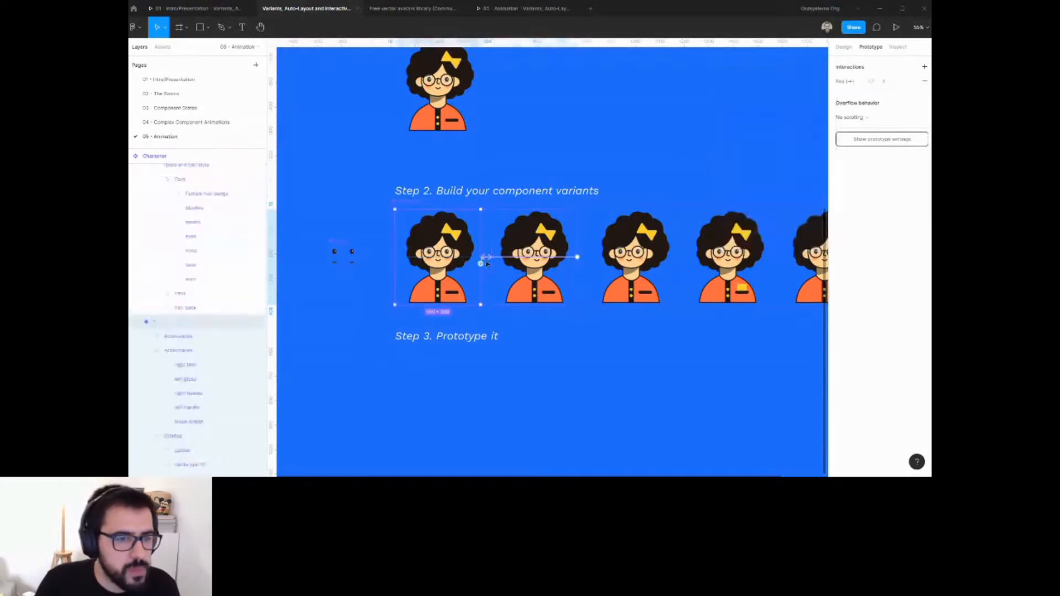
pyautogui.click(861, 82)
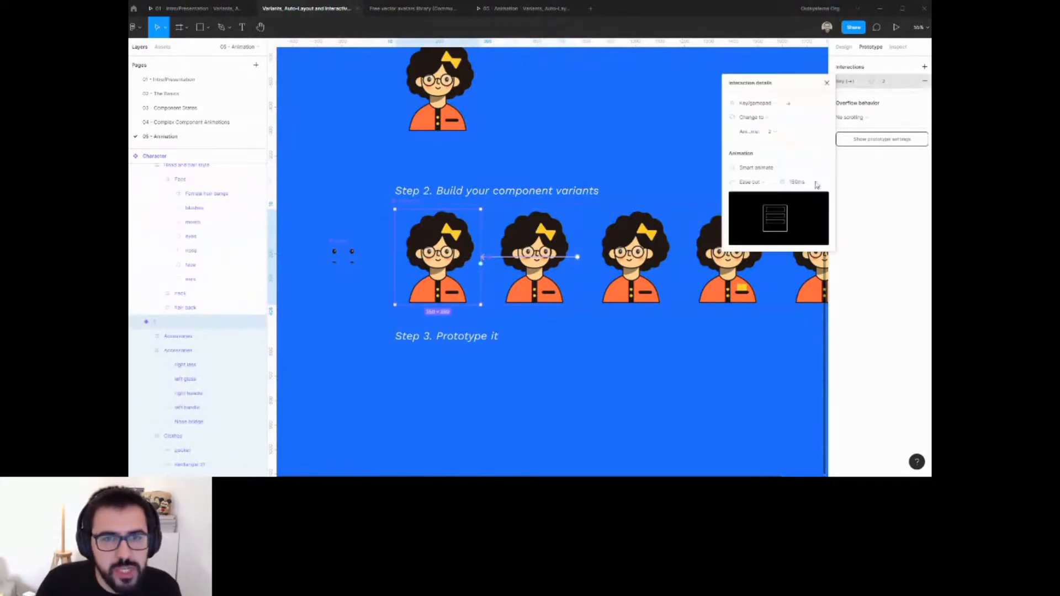
pyautogui.click(806, 184)
pyautogui.write('500')
pyautogui.press('Return')
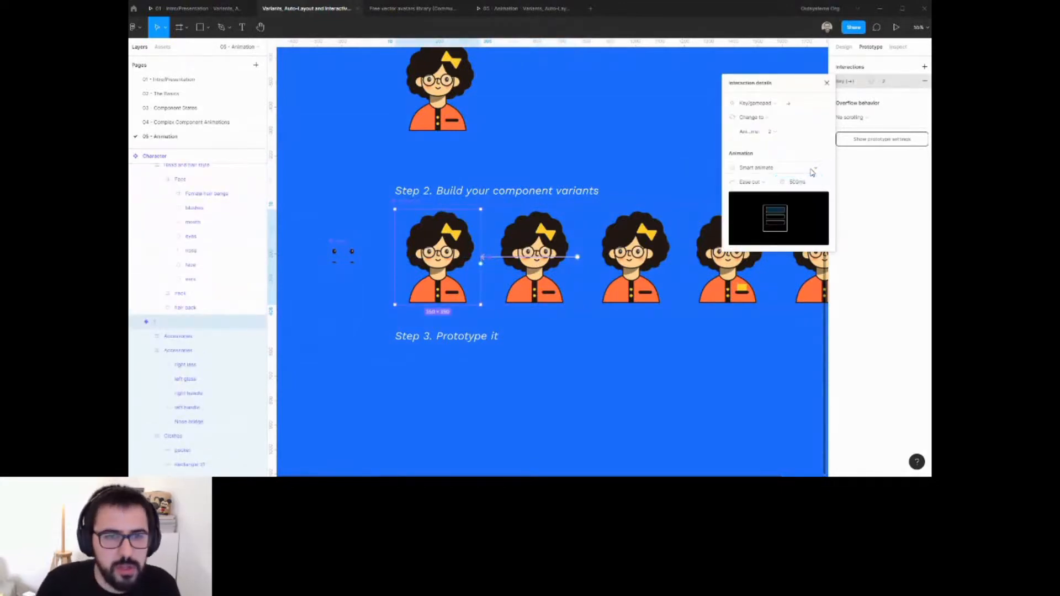
# Nudge the bows on the second and third variants slightly to offset their poses.
pyautogui.click(546, 271)
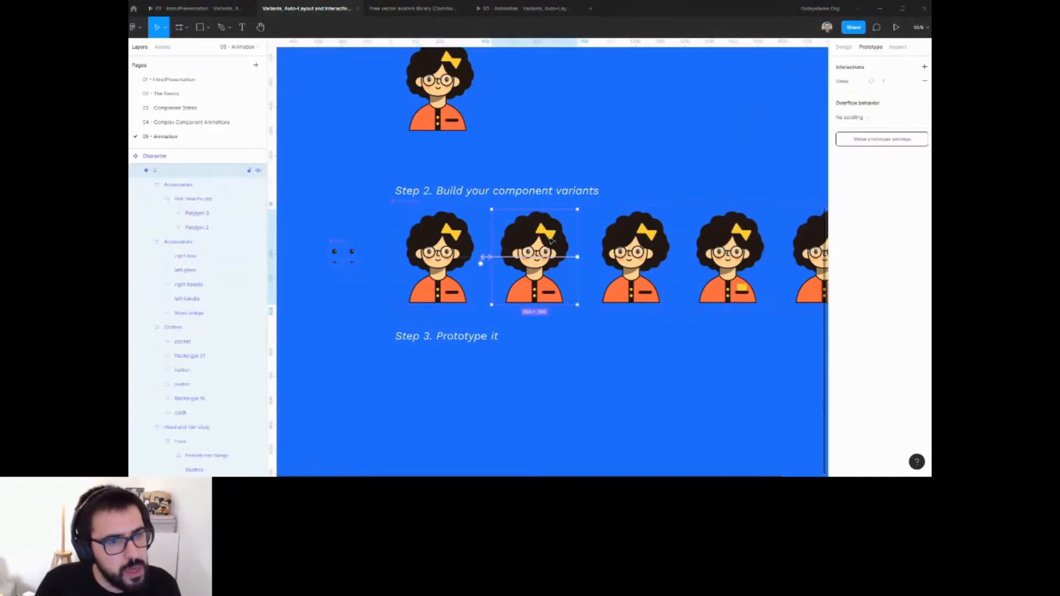
pyautogui.scroll(5, 551, 241)
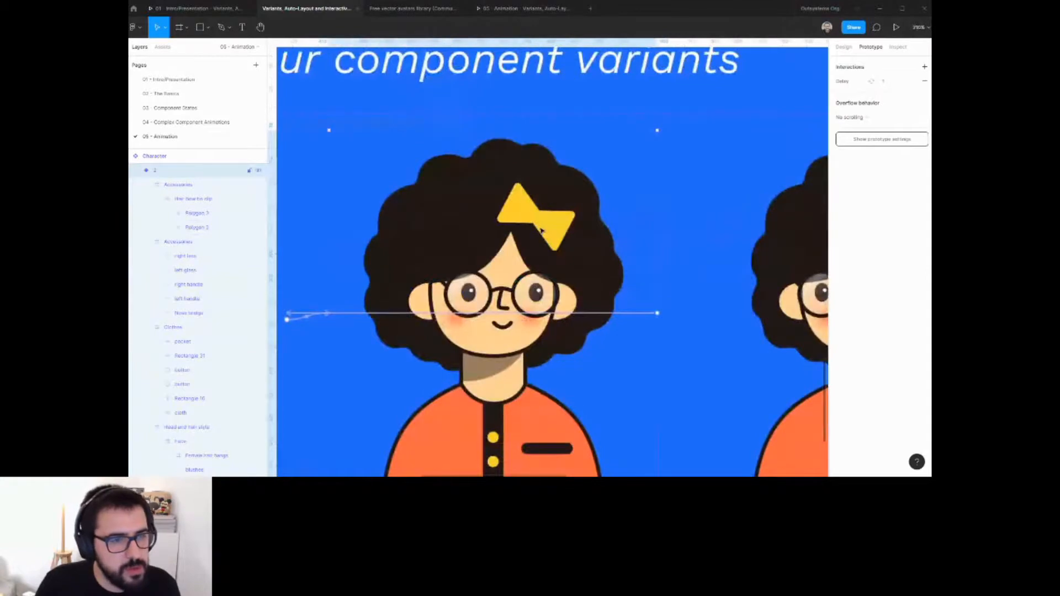
pyautogui.click(541, 230)
pyautogui.moveTo(544, 227); pyautogui.dragTo(560, 226)
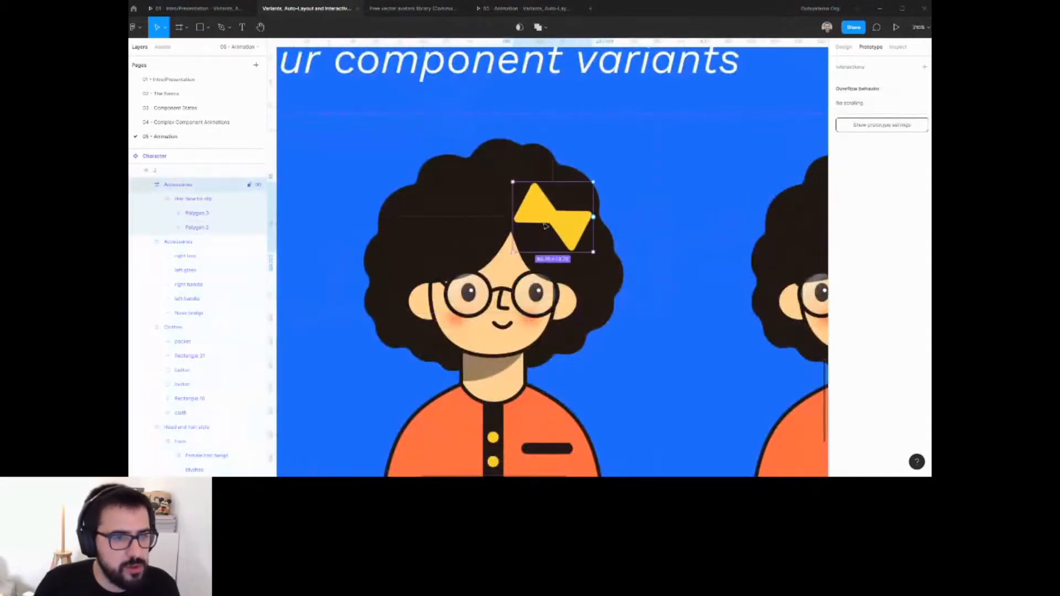
pyautogui.scroll(-3, 557, 215)
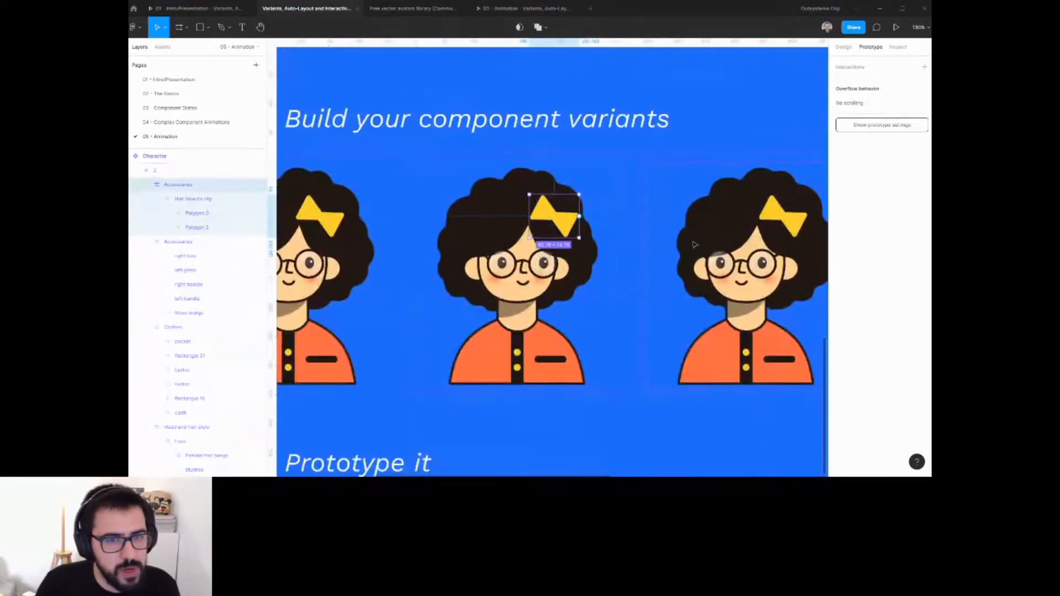
pyautogui.hscroll(4, 571, 230)
pyautogui.click(583, 232)
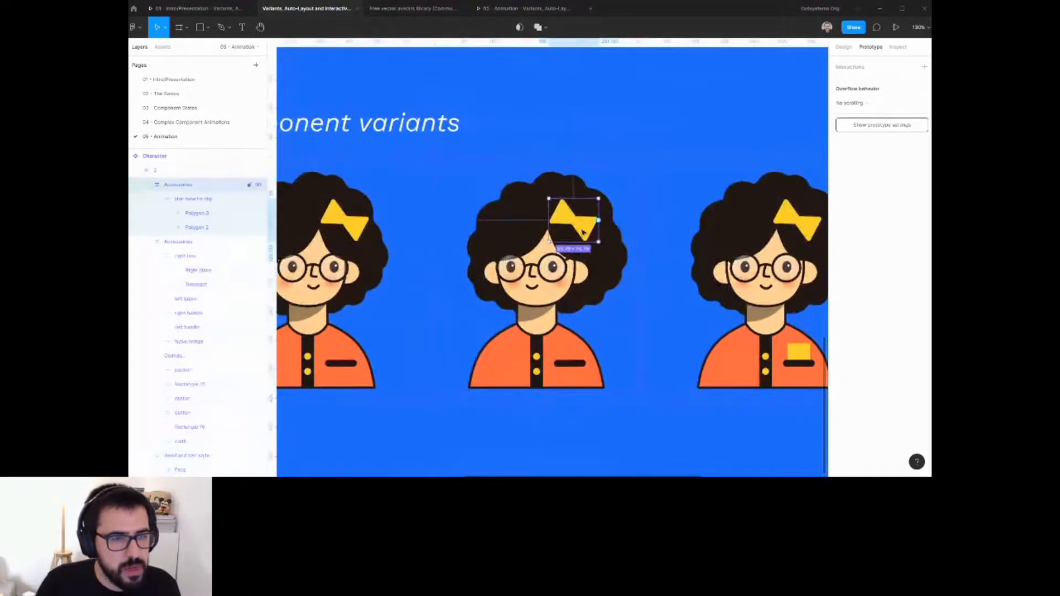
pyautogui.moveTo(583, 232); pyautogui.dragTo(583, 232)
pyautogui.scroll(-4, 586, 232)
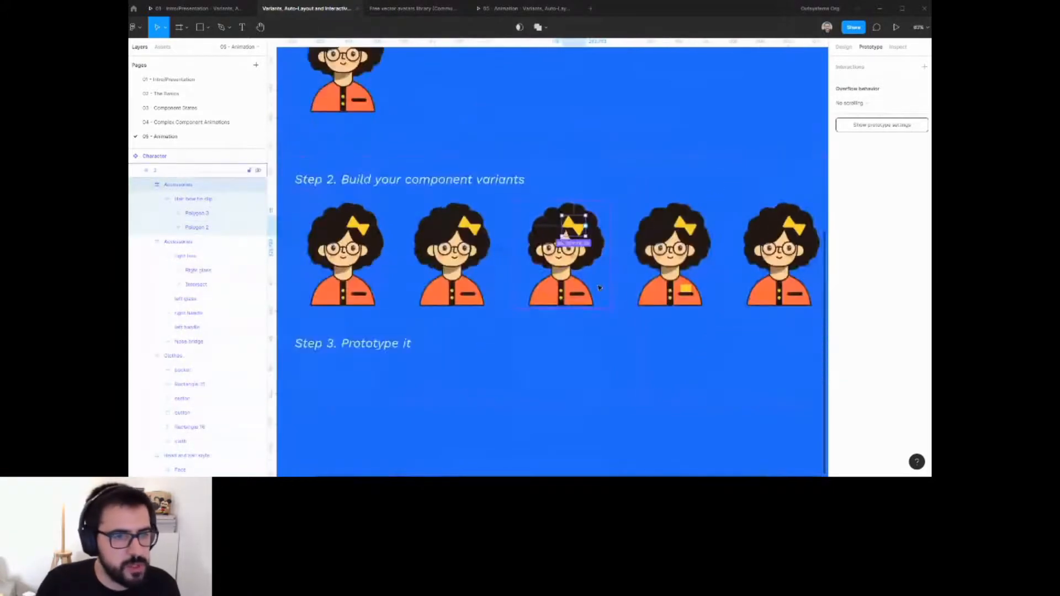
# Review the bows and interaction connections across the variants.
pyautogui.click(581, 369)
pyautogui.moveTo(544, 367); pyautogui.dragTo(658, 365)
pyautogui.scroll(2, 588, 227)
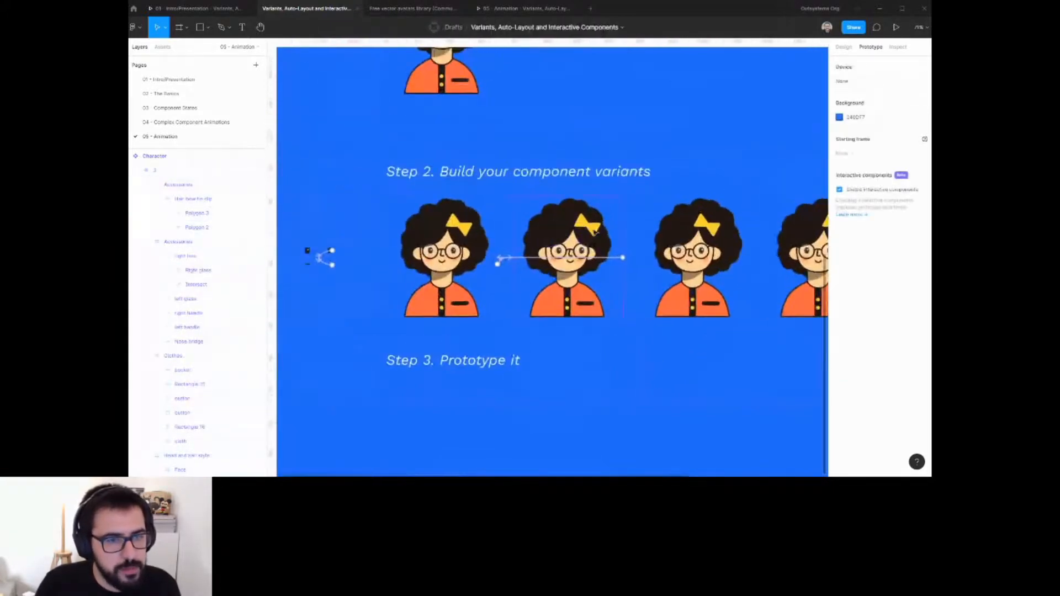
pyautogui.click(594, 230)
pyautogui.doubleClick(713, 230)
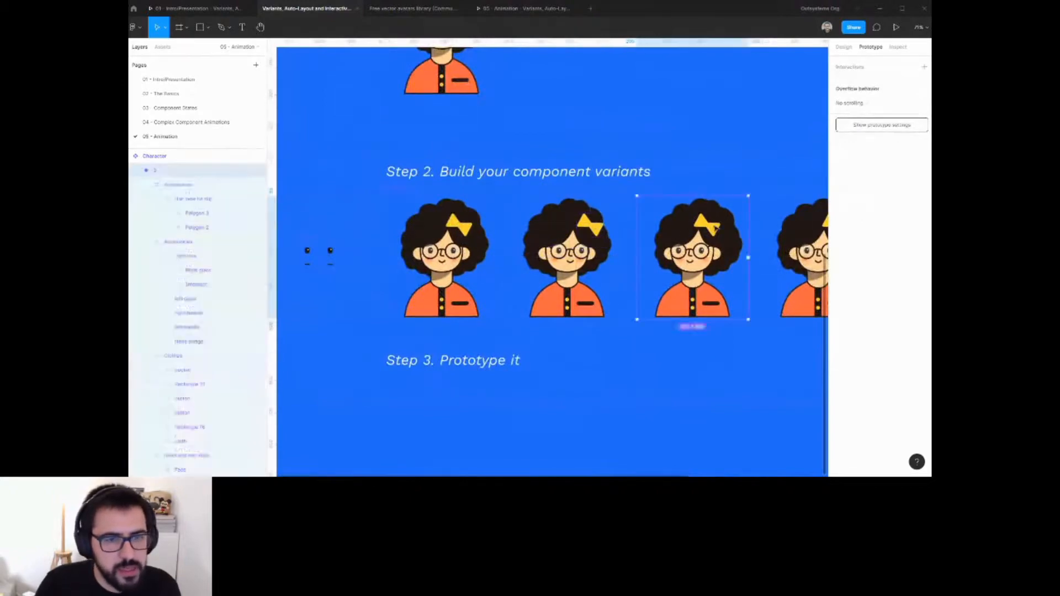
pyautogui.click(675, 404)
pyautogui.scroll(-1, 637, 310)
pyautogui.moveTo(636, 310); pyautogui.dragTo(677, 301)
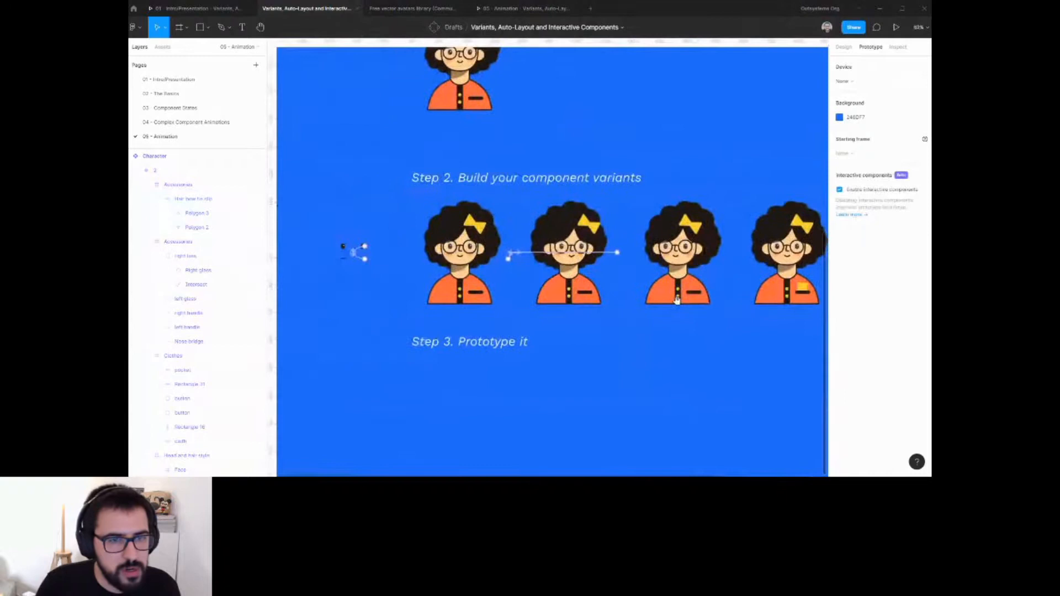
pyautogui.click(701, 233)
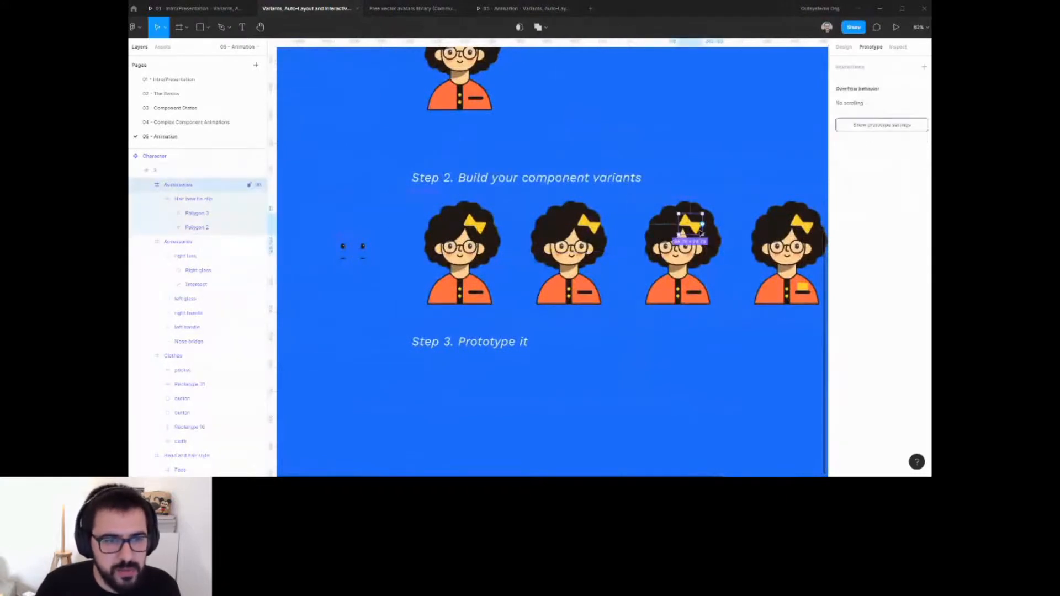
pyautogui.click(627, 344)
pyautogui.moveTo(601, 315); pyautogui.dragTo(591, 359)
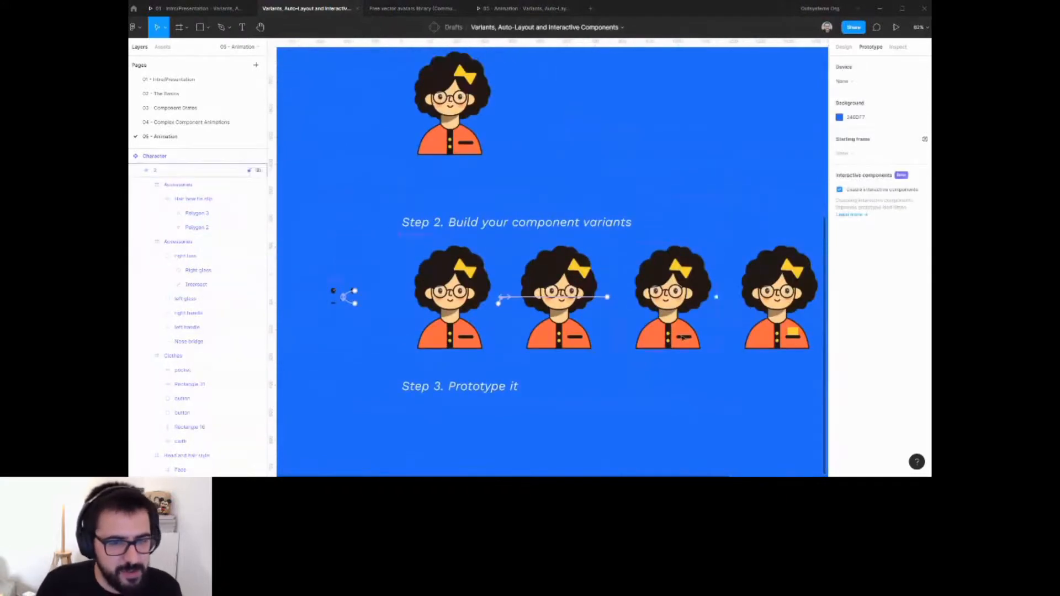
# Add a second interaction from the first variant to the third, triggered by Key/gamepad with the Left arrow key.
pyautogui.click(479, 305)
pyautogui.moveTo(499, 305); pyautogui.dragTo(654, 320)
pyautogui.click(750, 103)
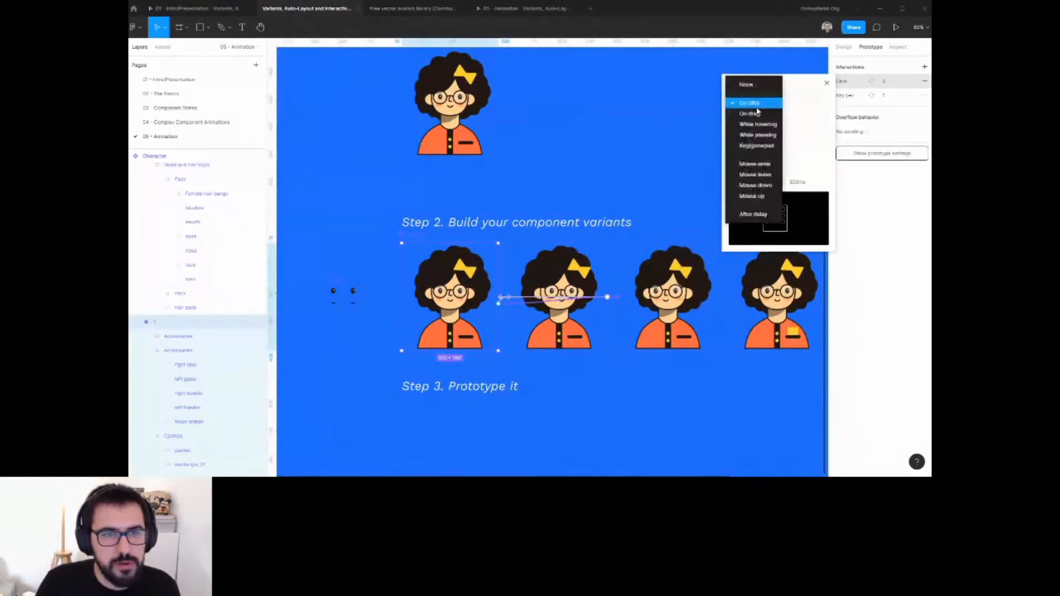
pyautogui.click(754, 142)
pyautogui.click(803, 103)
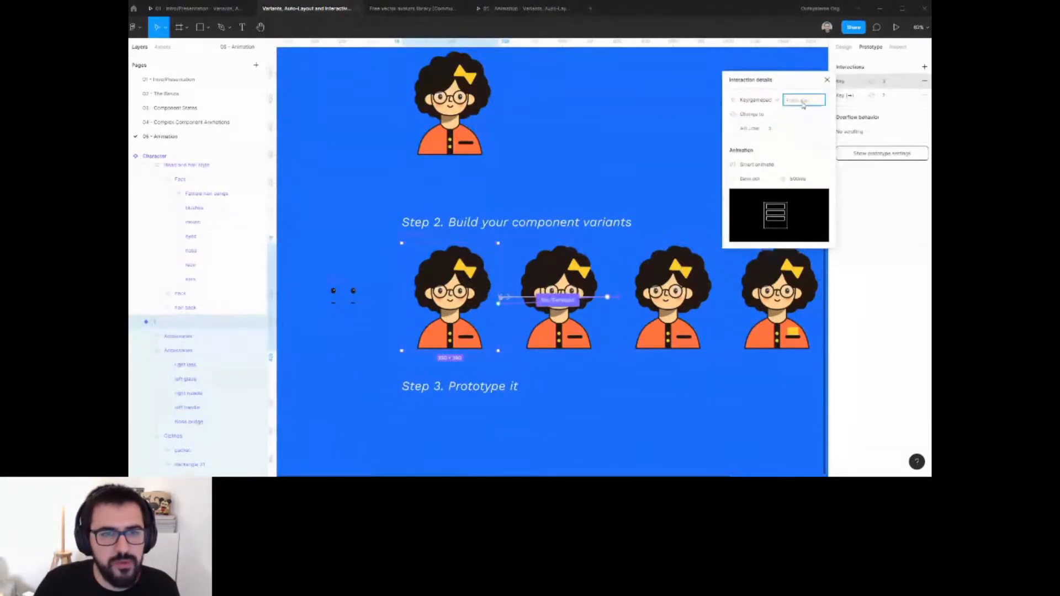
pyautogui.press('Left')
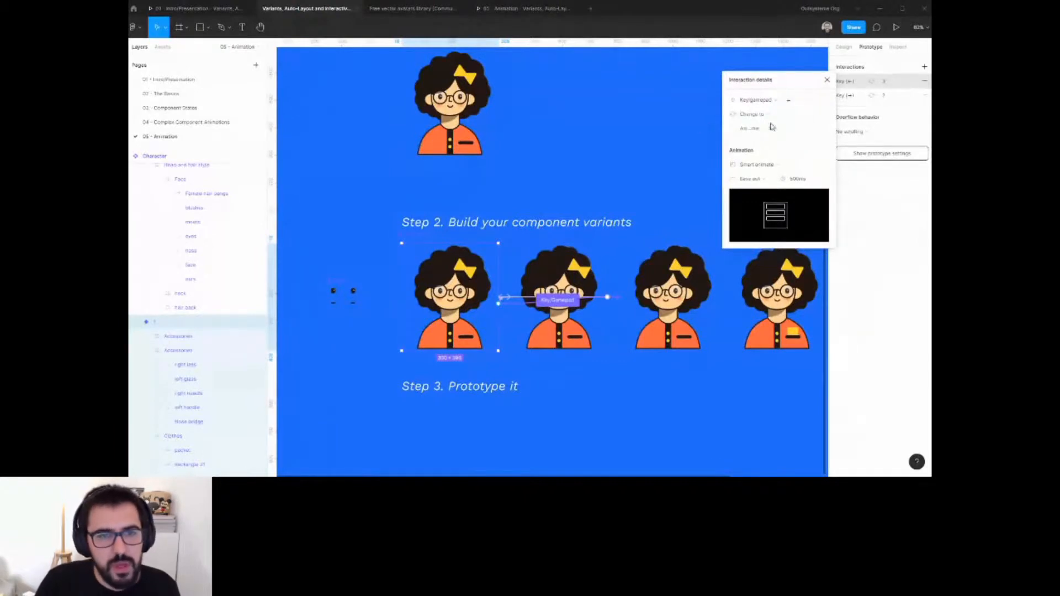
# Connect the third variant back to the first variant with an After delay interaction.
pyautogui.click(679, 312)
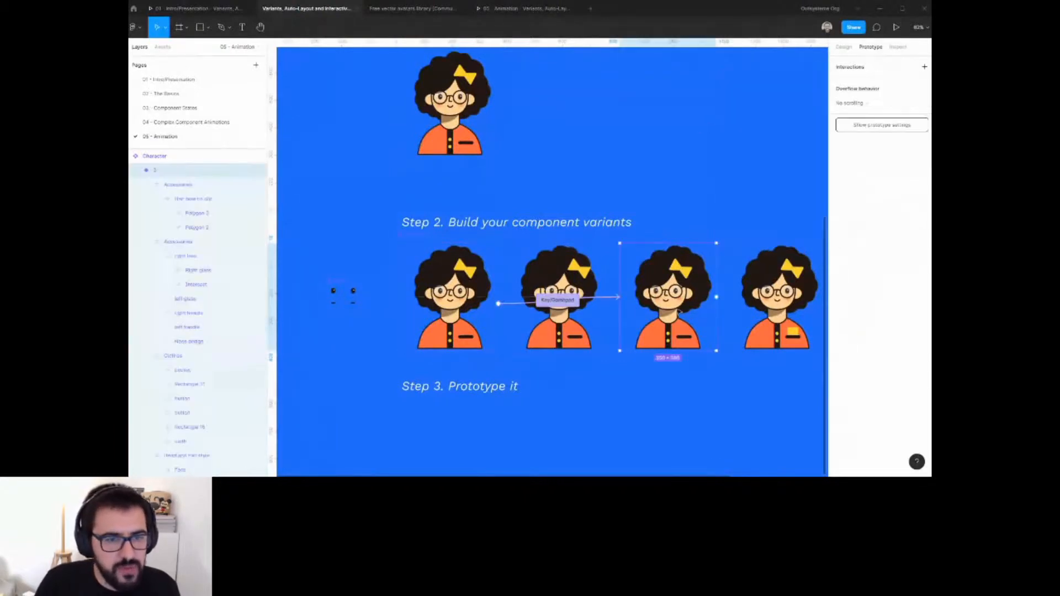
pyautogui.moveTo(717, 297); pyautogui.dragTo(469, 300)
pyautogui.click(765, 105)
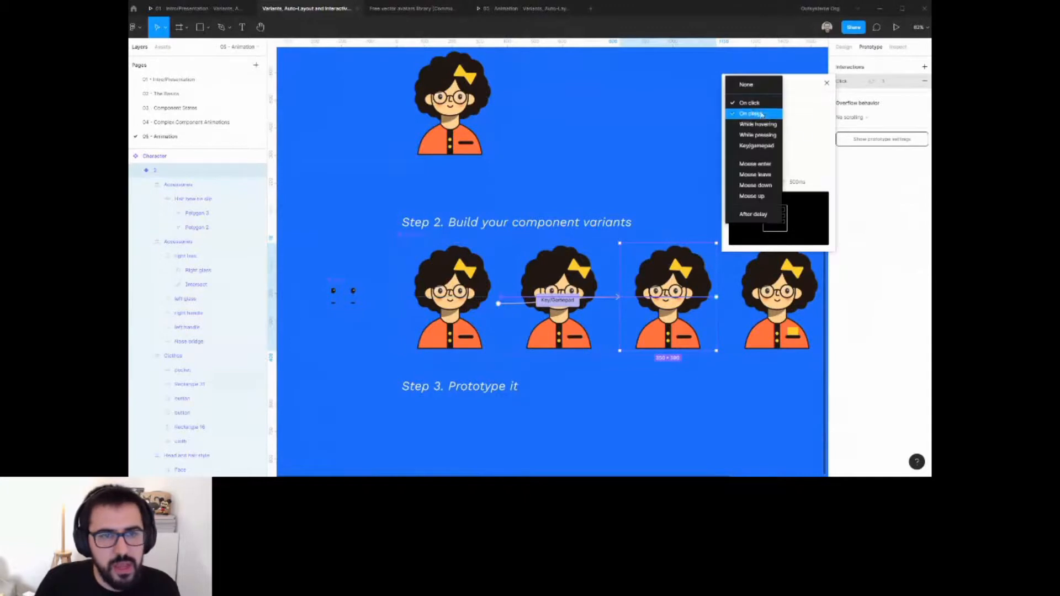
pyautogui.click(753, 214)
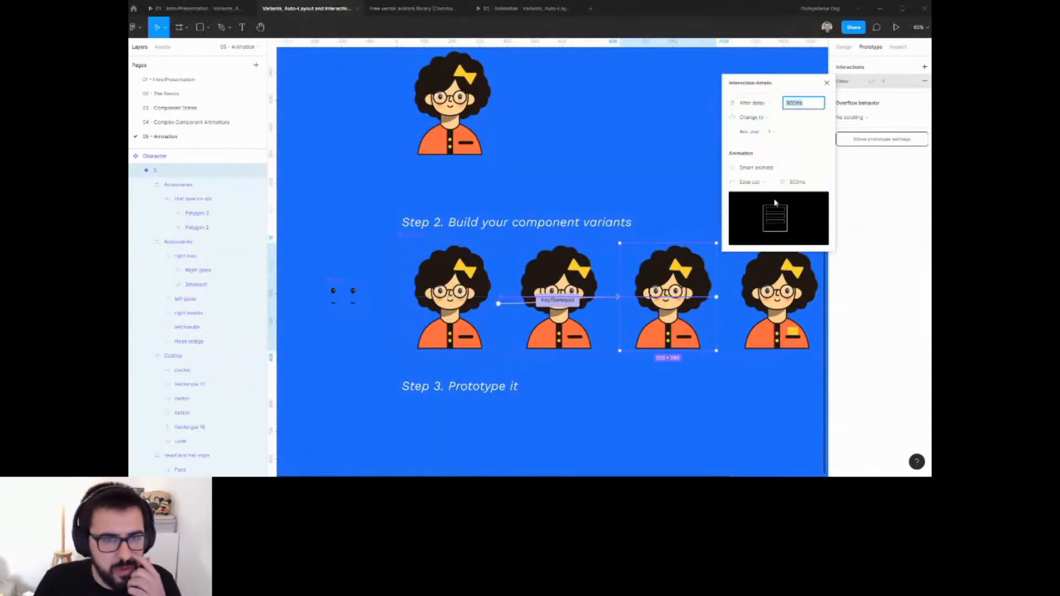
# Review the interactions set on the second and first variants.
pyautogui.click(597, 317)
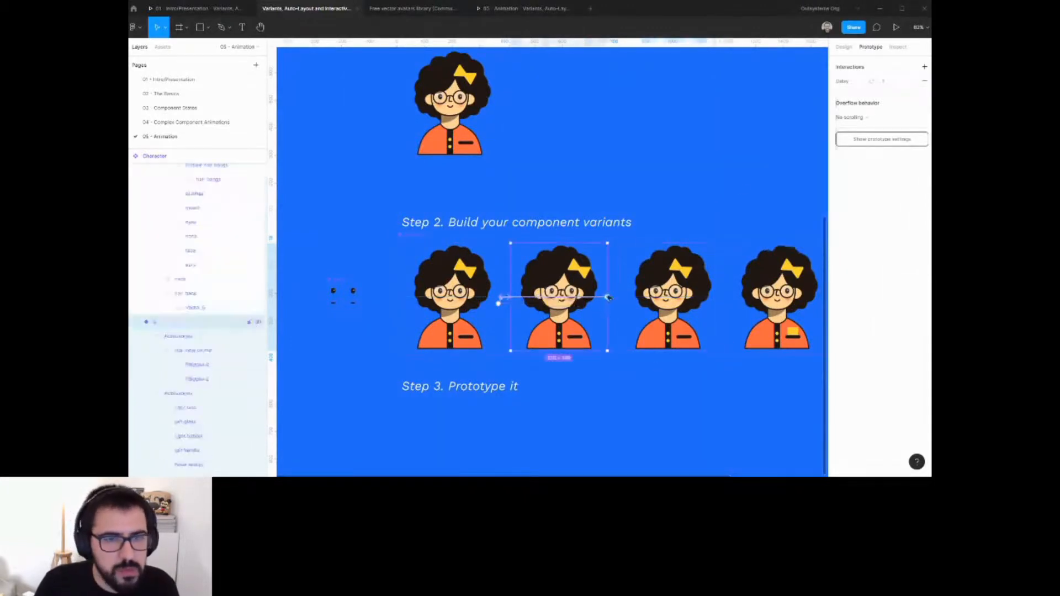
pyautogui.click(847, 82)
pyautogui.click(647, 226)
pyautogui.moveTo(693, 214); pyautogui.dragTo(617, 148)
pyautogui.scroll(-1, 617, 148)
pyautogui.click(687, 202)
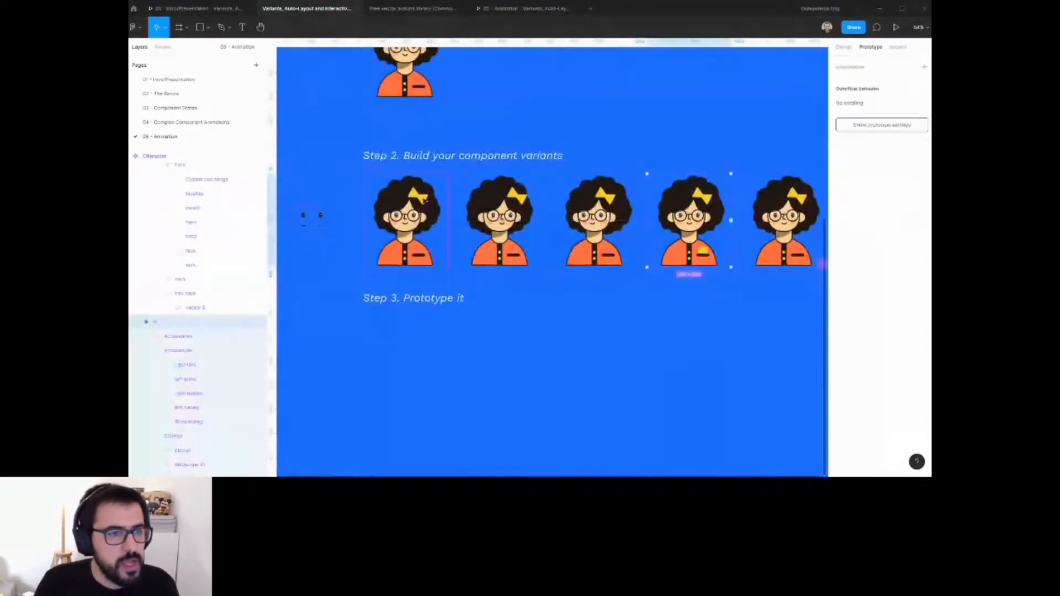
pyautogui.click(425, 201)
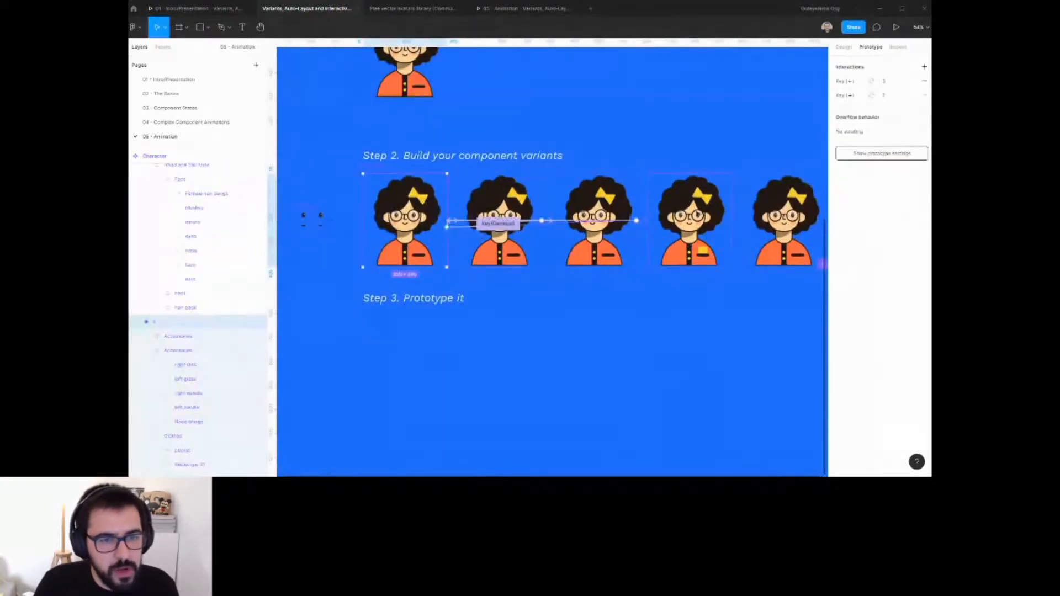
# Add a click interaction from the first variant to the fourth variant.
pyautogui.moveTo(446, 221); pyautogui.dragTo(696, 213)
pyautogui.click(767, 107)
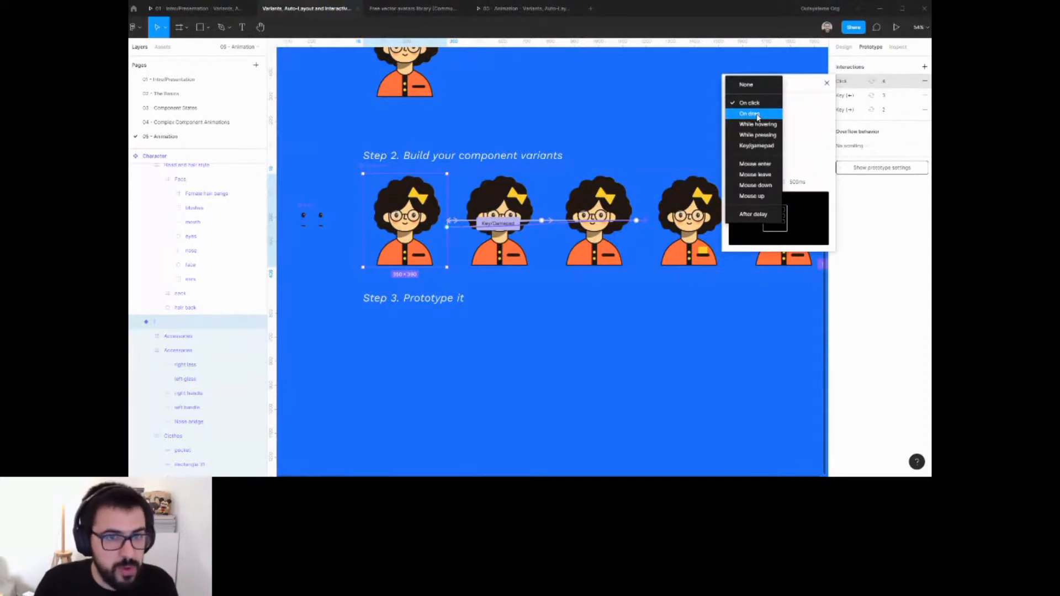
pyautogui.click(552, 367)
pyautogui.click(517, 308)
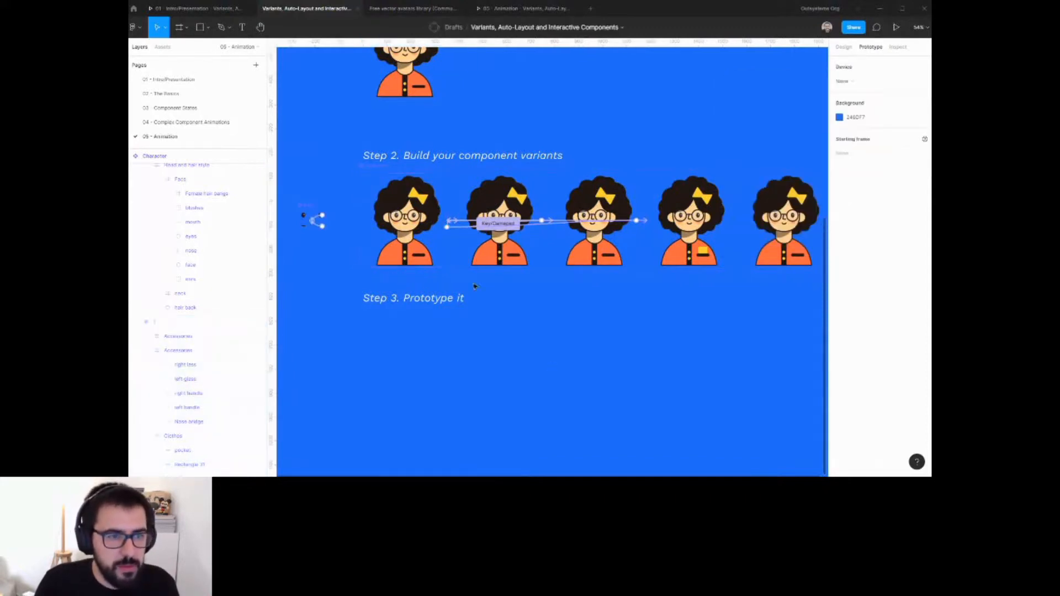
# Add an On drag interaction from the pocket rectangle in the first variant to the fourth variant.
pyautogui.scroll(5, 473, 286)
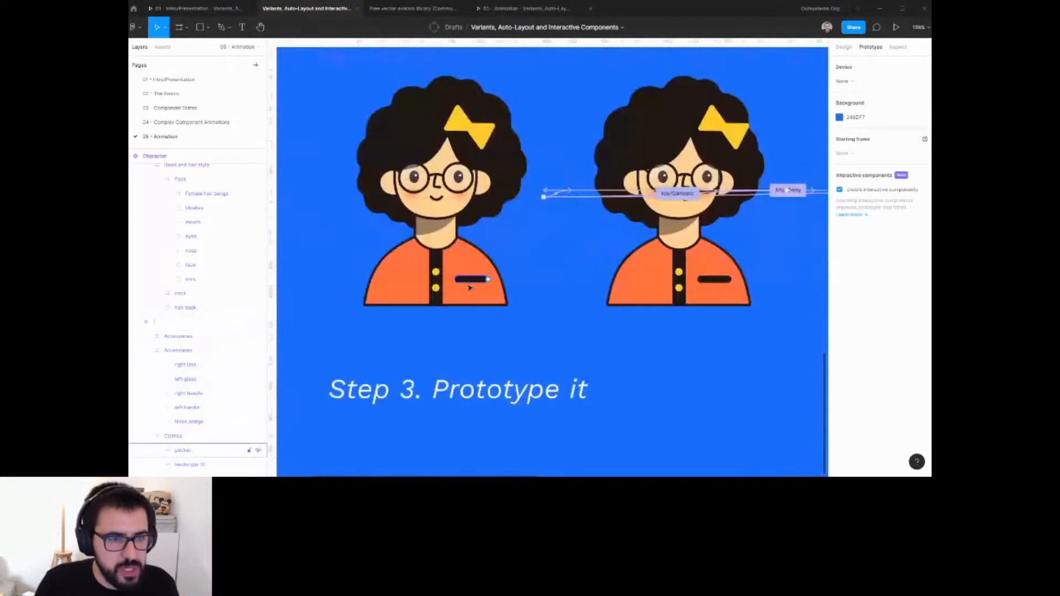
pyautogui.click(578, 199)
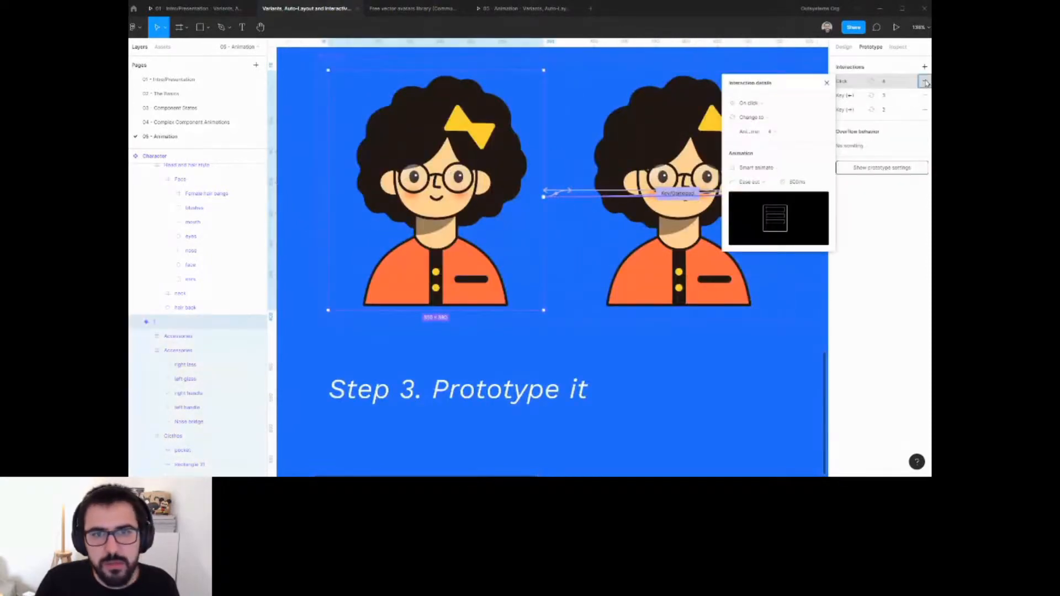
pyautogui.click(402, 261)
pyautogui.keyDown('ctrl'); pyautogui.click(473, 282); pyautogui.keyUp('ctrl')
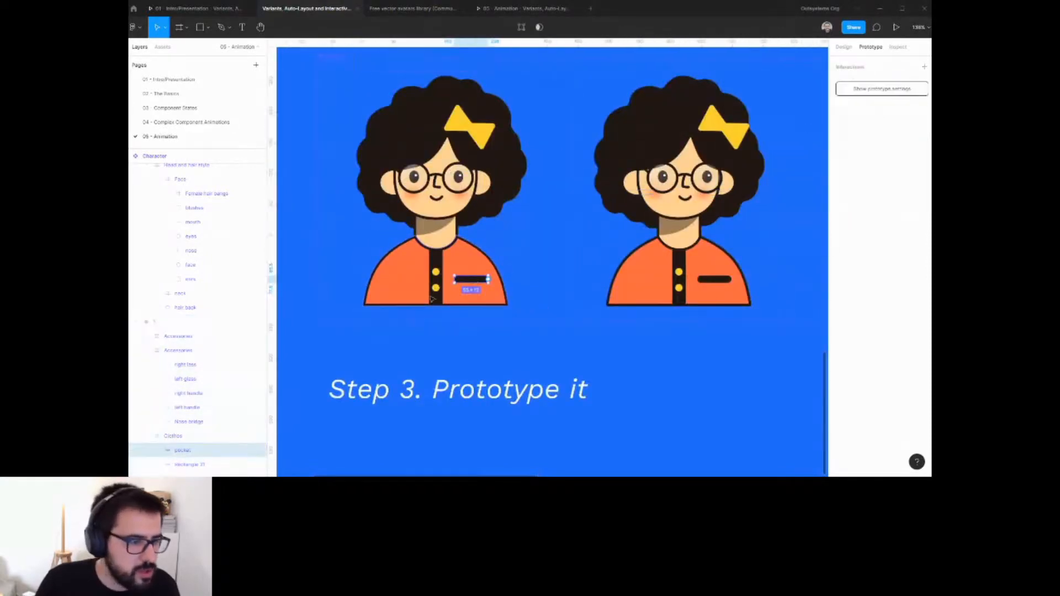
pyautogui.click(216, 465)
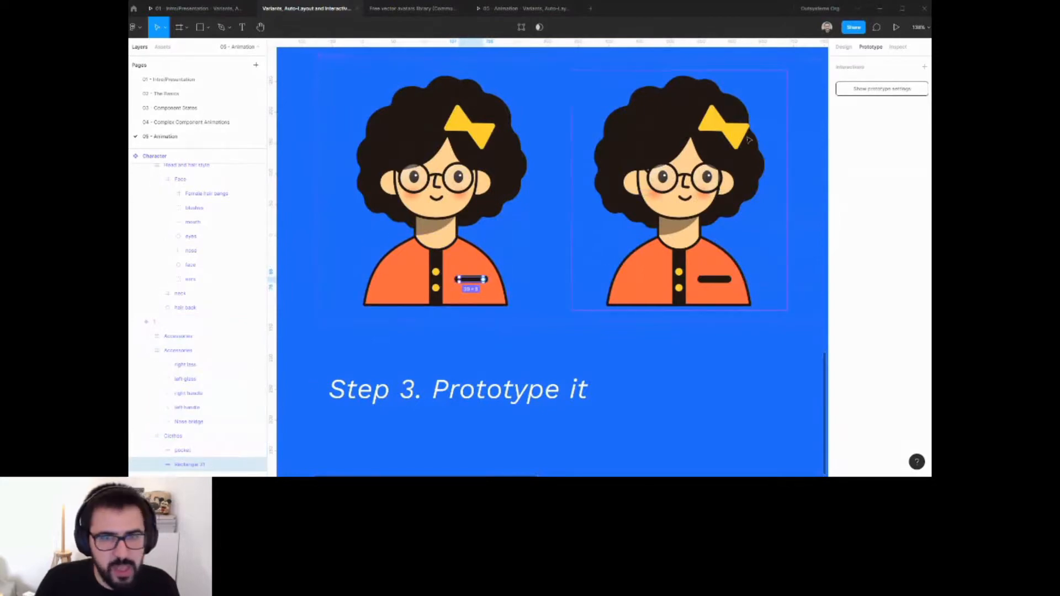
pyautogui.scroll(-5, 571, 243)
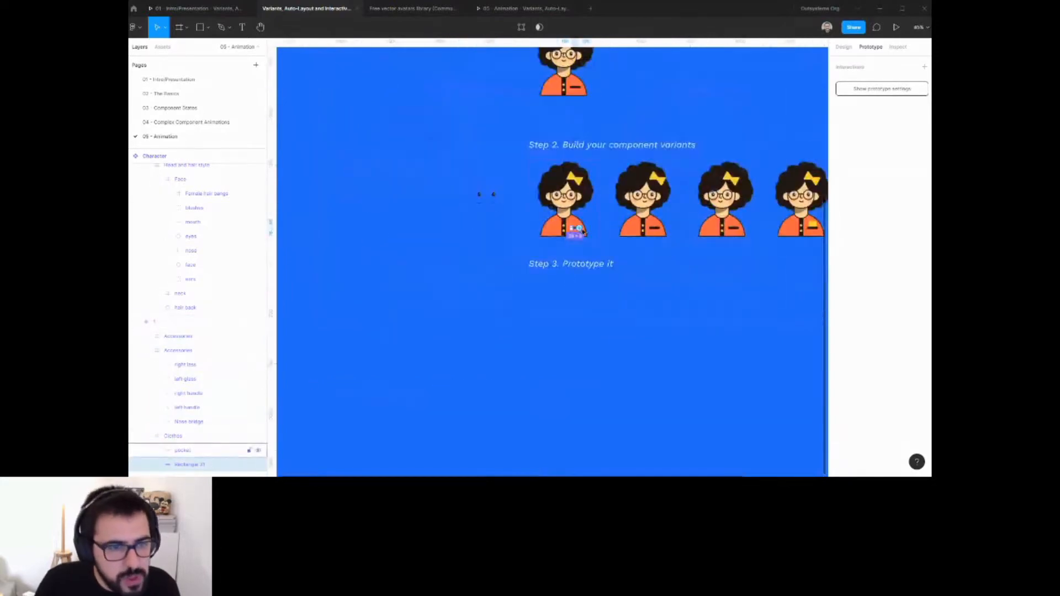
pyautogui.moveTo(576, 228); pyautogui.dragTo(800, 202)
pyautogui.click(759, 103)
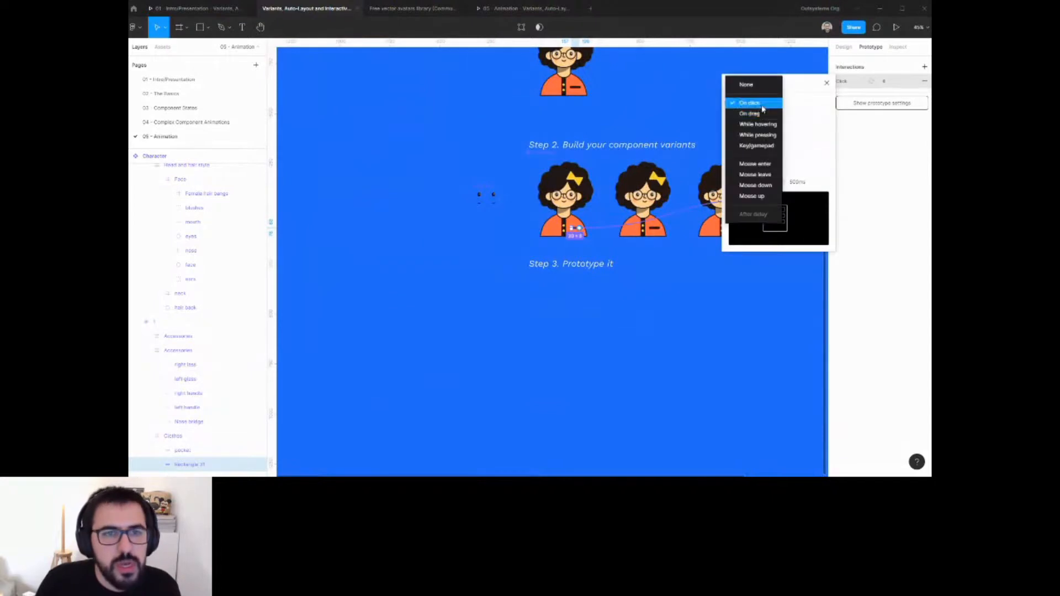
pyautogui.click(761, 115)
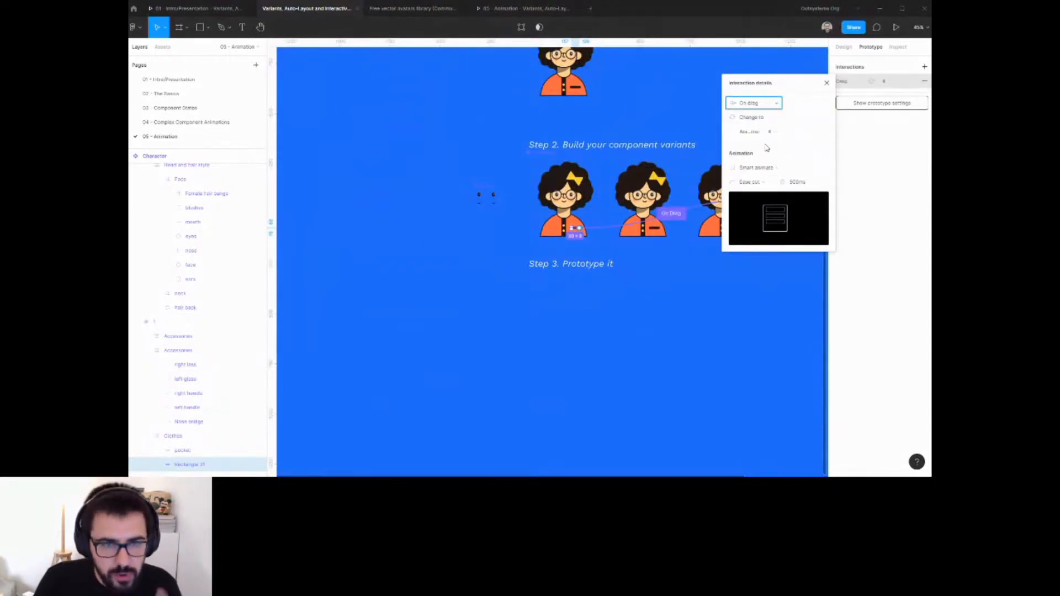
pyautogui.click(650, 308)
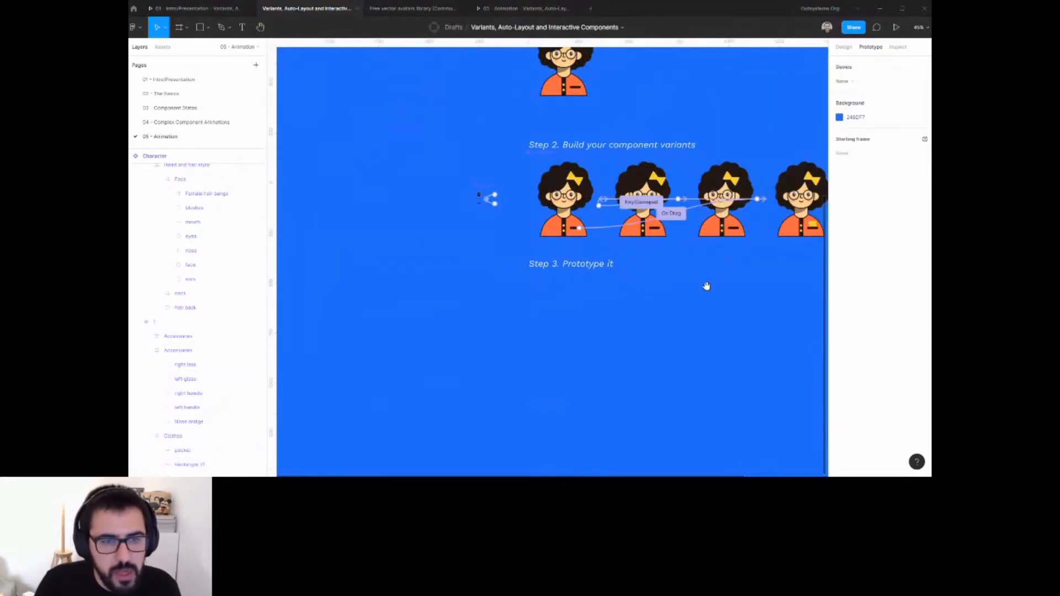
# Connect the fourth variant back to the first variant with an After delay interaction.
pyautogui.moveTo(707, 286); pyautogui.dragTo(650, 321)
pyautogui.click(745, 238)
pyautogui.moveTo(780, 234); pyautogui.dragTo(518, 237)
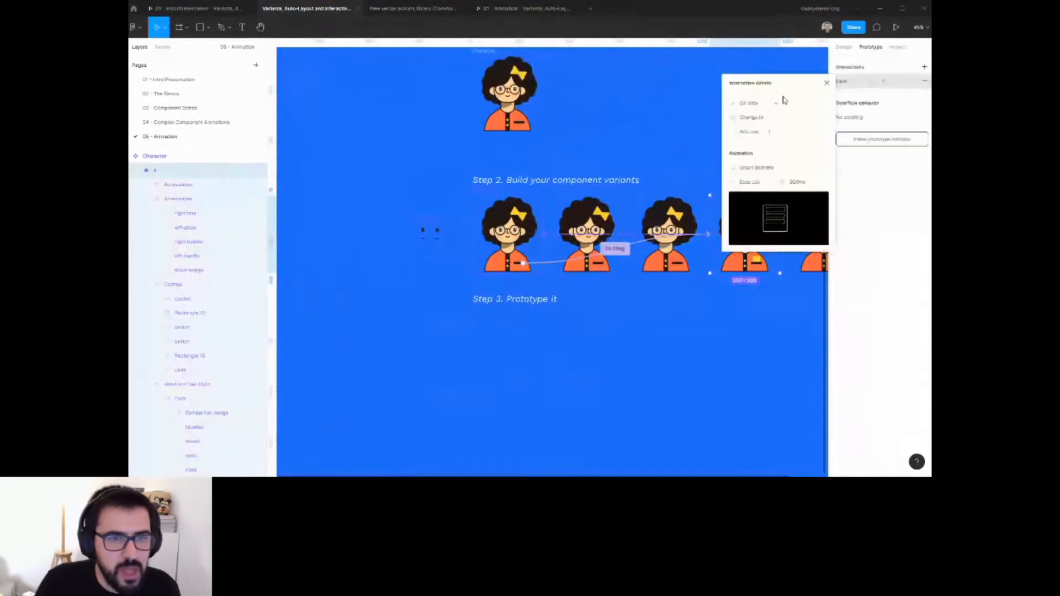
pyautogui.click(782, 101)
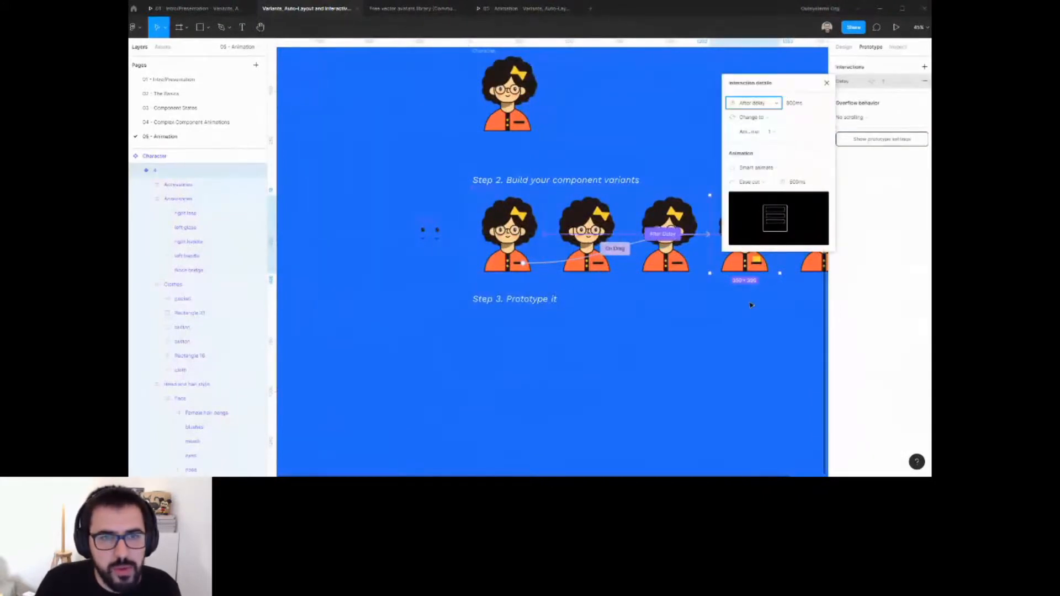
pyautogui.click(754, 303)
# Redirect the first variant's click interaction to the fifth variant and set its animation duration to 150 ms.
pyautogui.moveTo(753, 297); pyautogui.dragTo(665, 306)
pyautogui.click(736, 241)
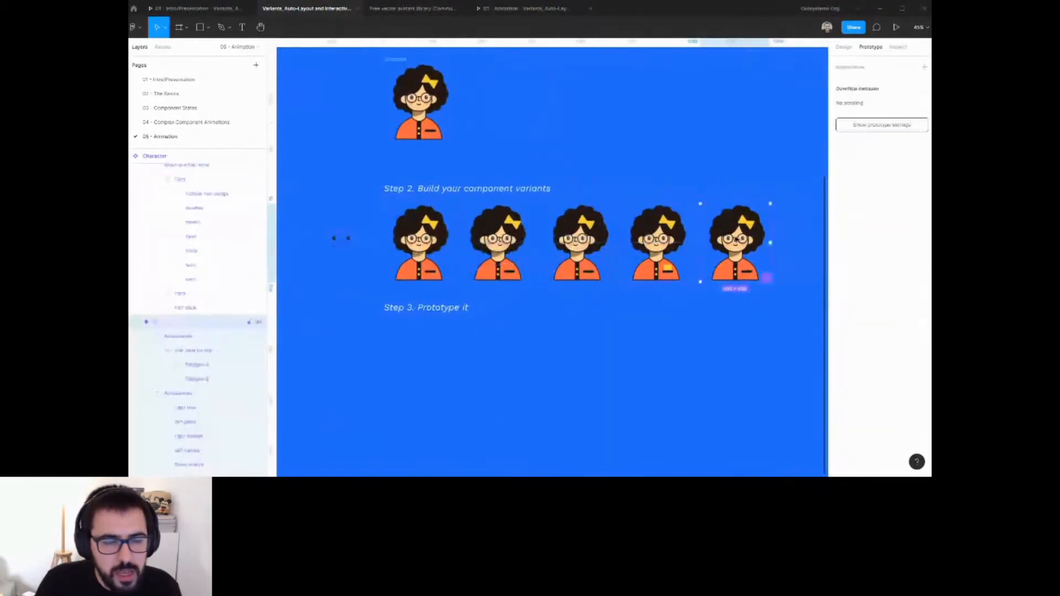
pyautogui.click(432, 229)
pyautogui.moveTo(454, 250); pyautogui.dragTo(781, 218)
pyautogui.click(763, 105)
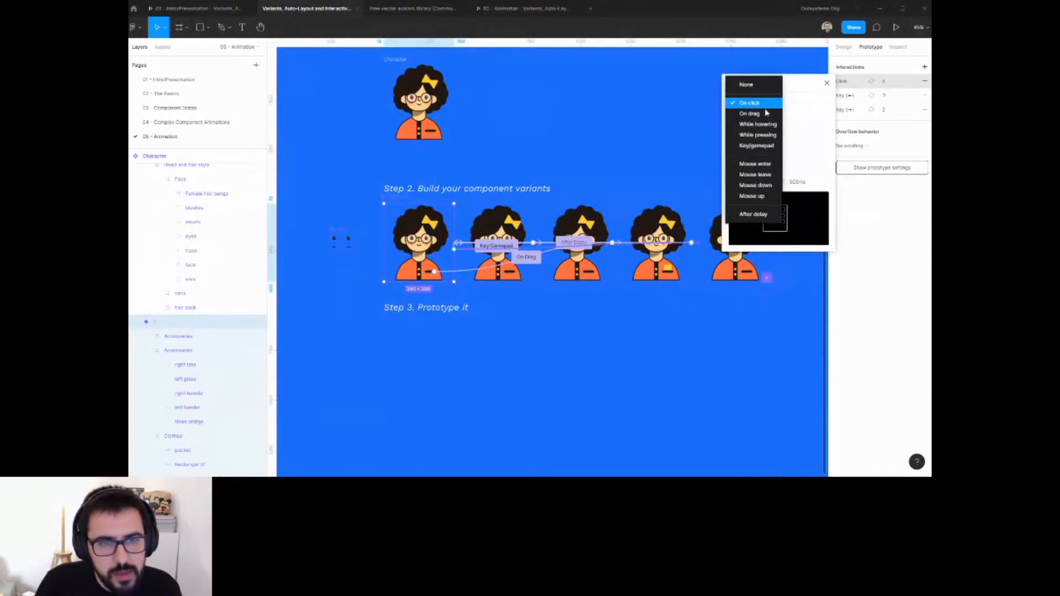
pyautogui.click(817, 130)
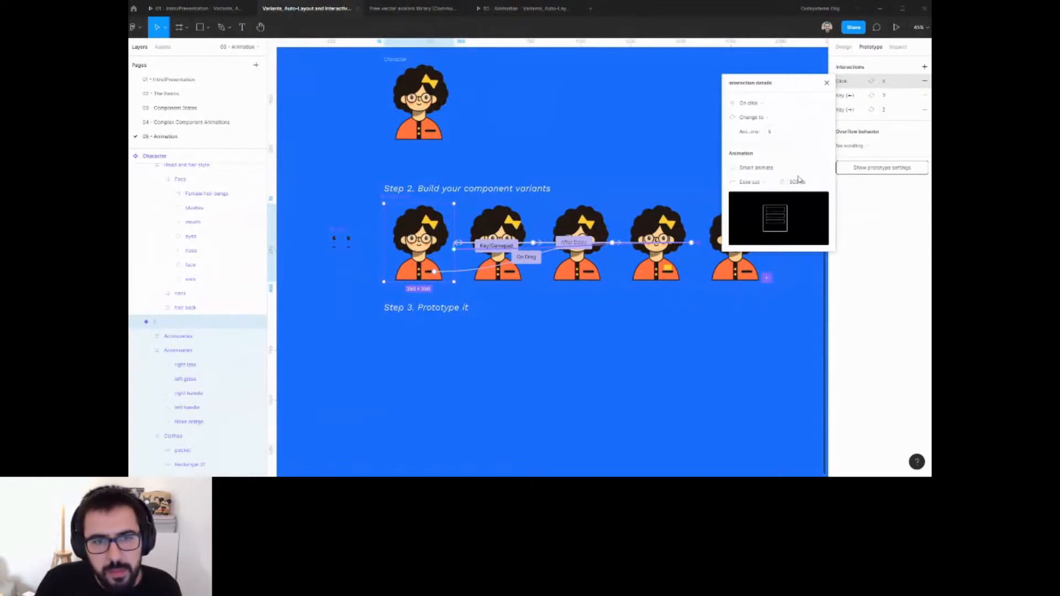
pyautogui.click(798, 181)
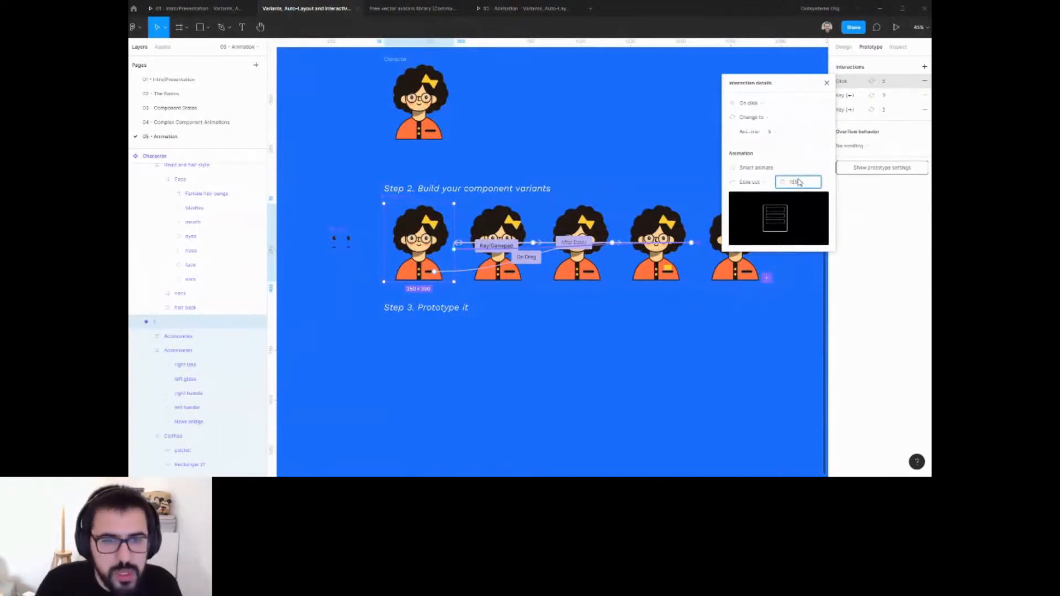
pyautogui.press('Return')
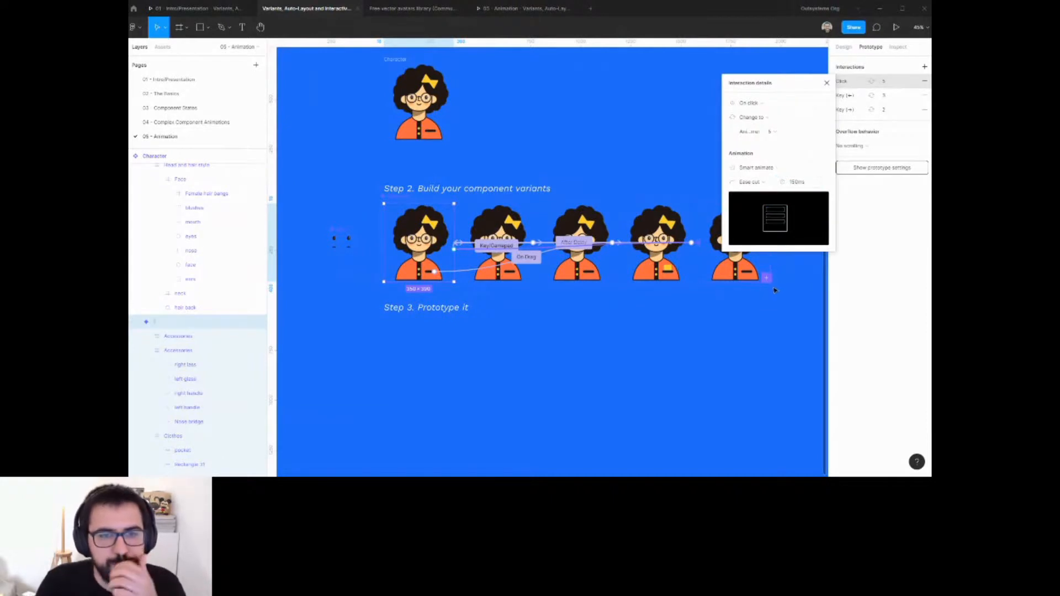
# Connect the fifth variant back to the first variant with an After delay interaction of 1 ms.
pyautogui.click(744, 278)
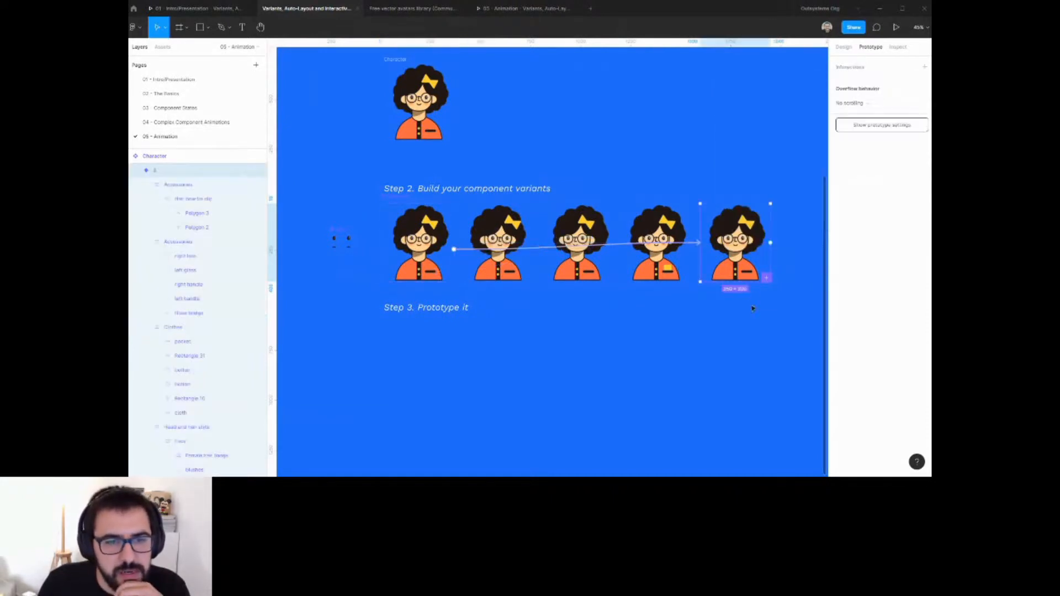
pyautogui.moveTo(772, 243); pyautogui.dragTo(434, 243)
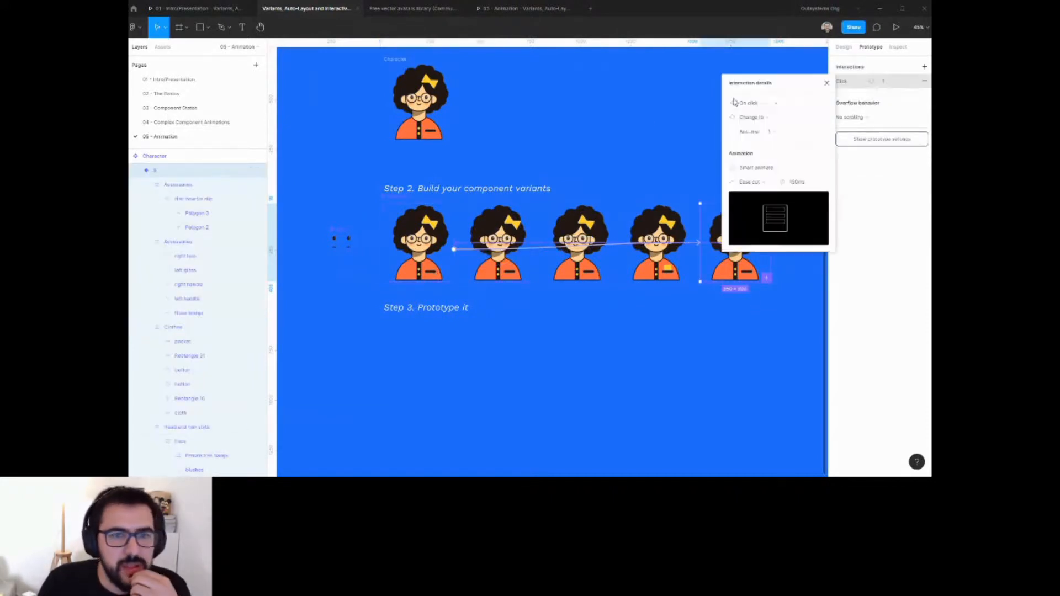
pyautogui.click(750, 105)
pyautogui.click(753, 214)
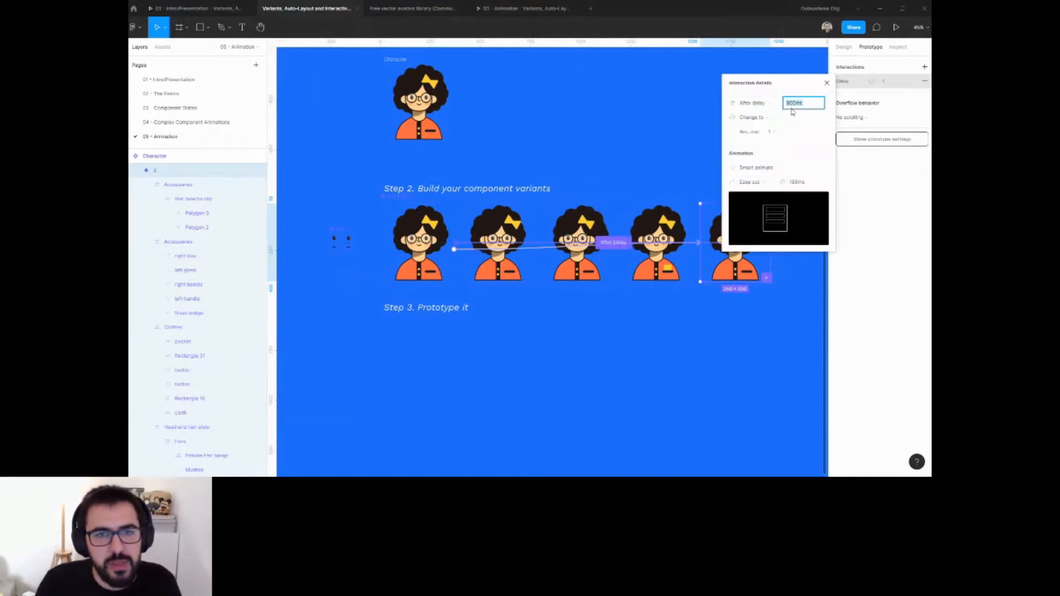
pyautogui.write('1')
pyautogui.click(797, 182)
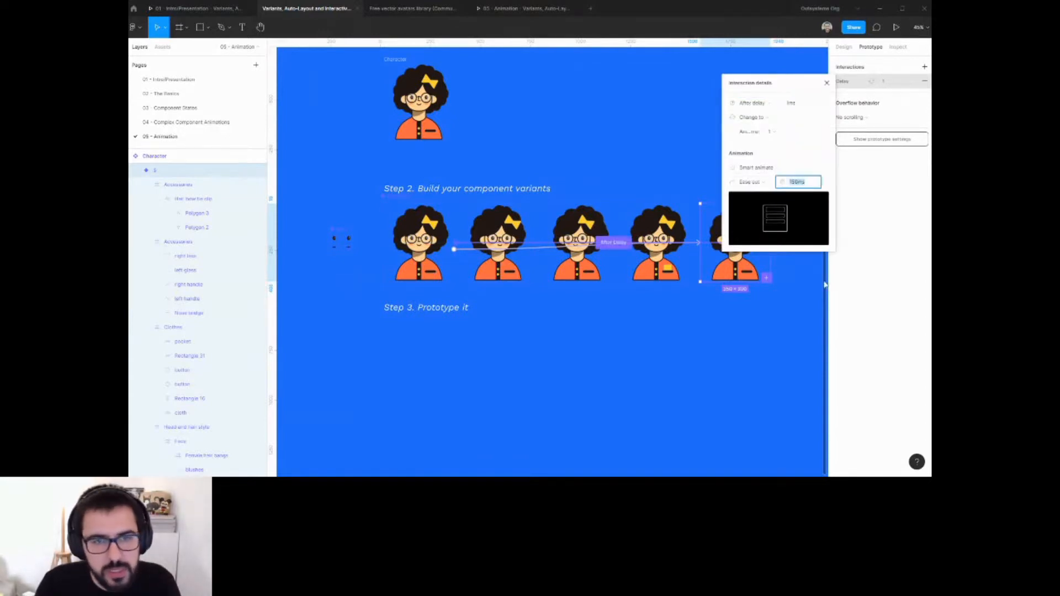
pyautogui.click(789, 309)
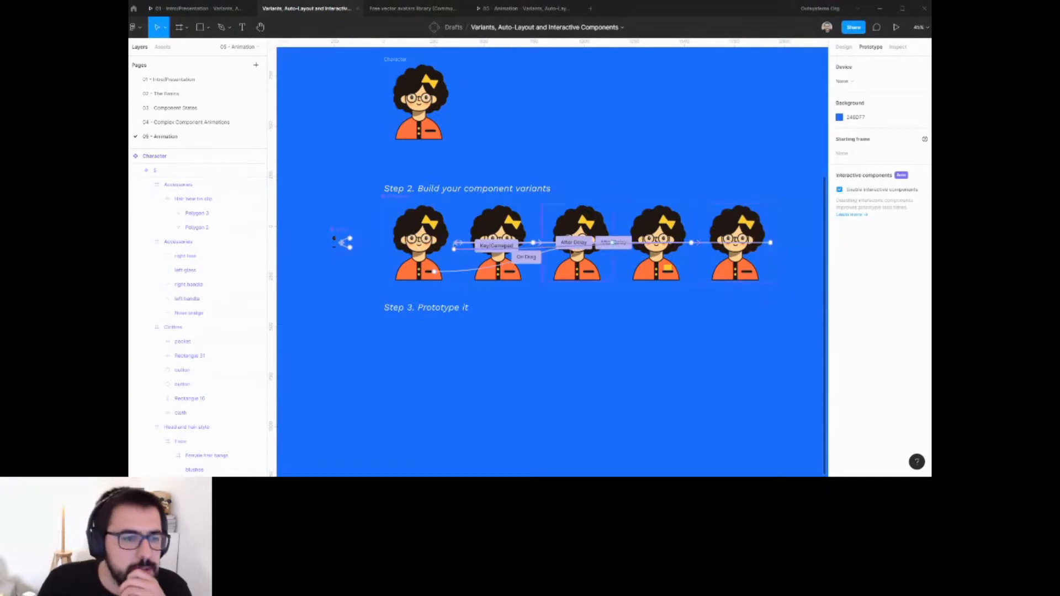
# Change the easing of the first variant's click interaction to Linear.
pyautogui.click(482, 272)
pyautogui.keyDown('ctrl'); pyautogui.click(429, 222); pyautogui.keyUp('ctrl')
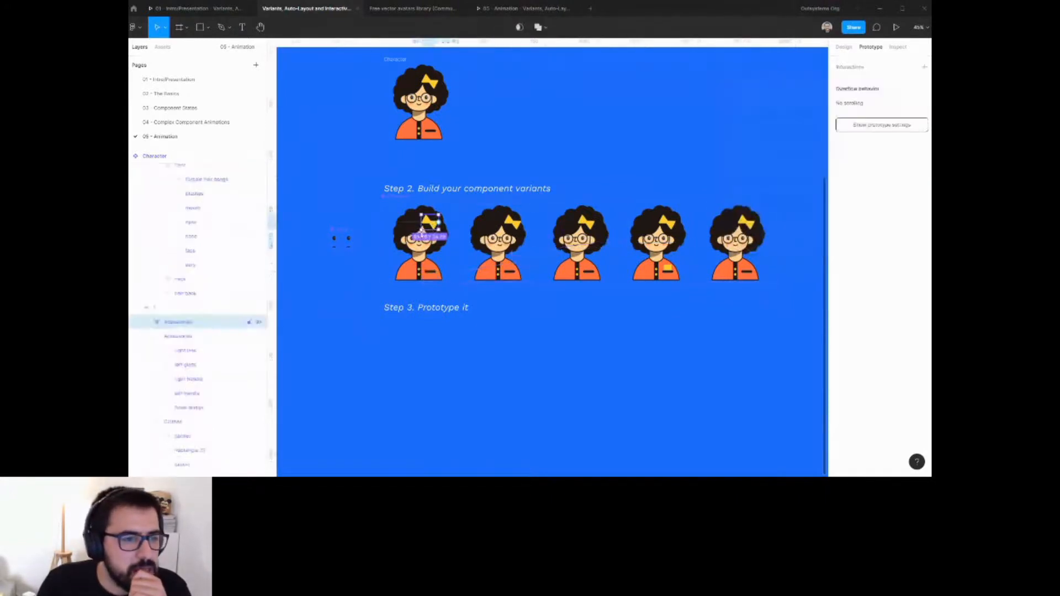
pyautogui.click(420, 243)
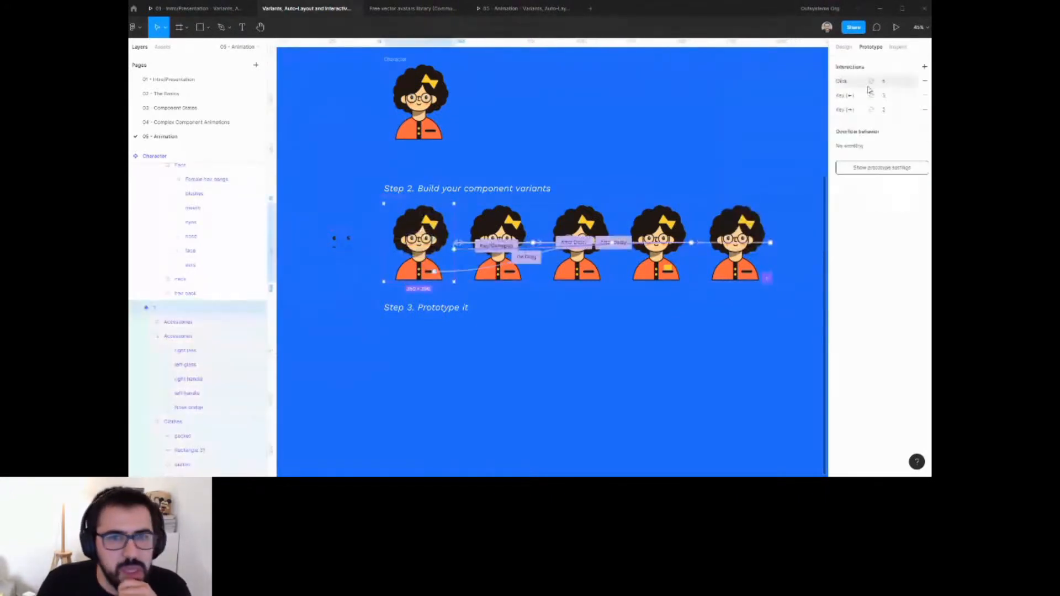
pyautogui.click(844, 82)
pyautogui.click(765, 184)
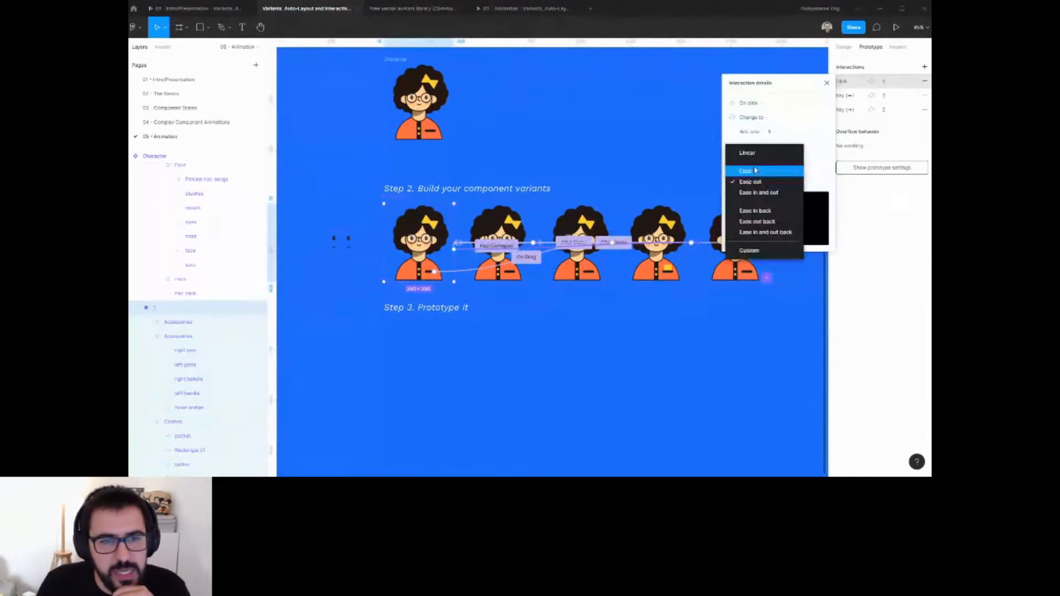
pyautogui.click(753, 165)
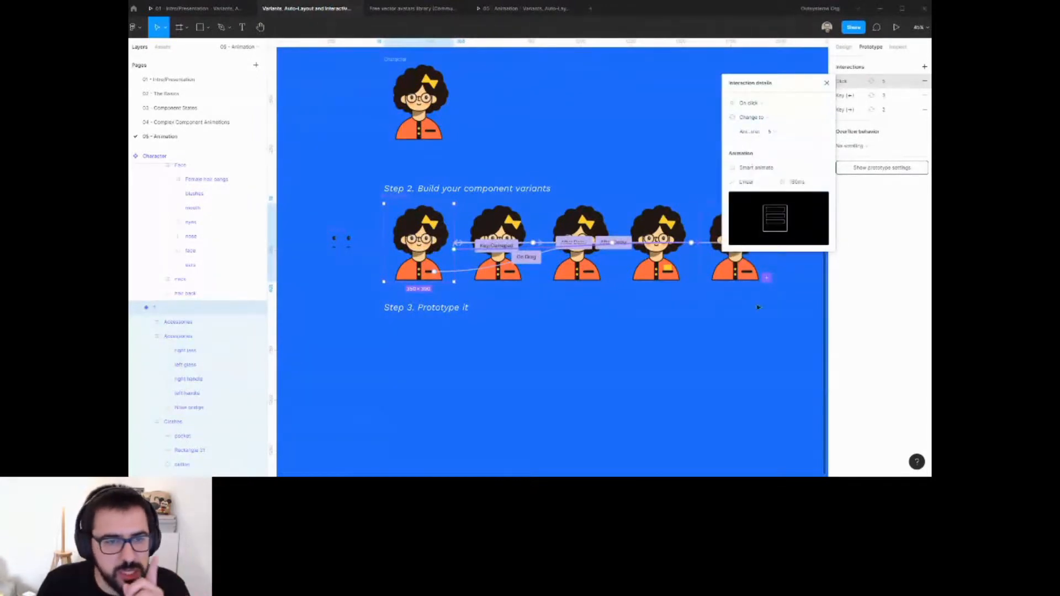
pyautogui.click(755, 309)
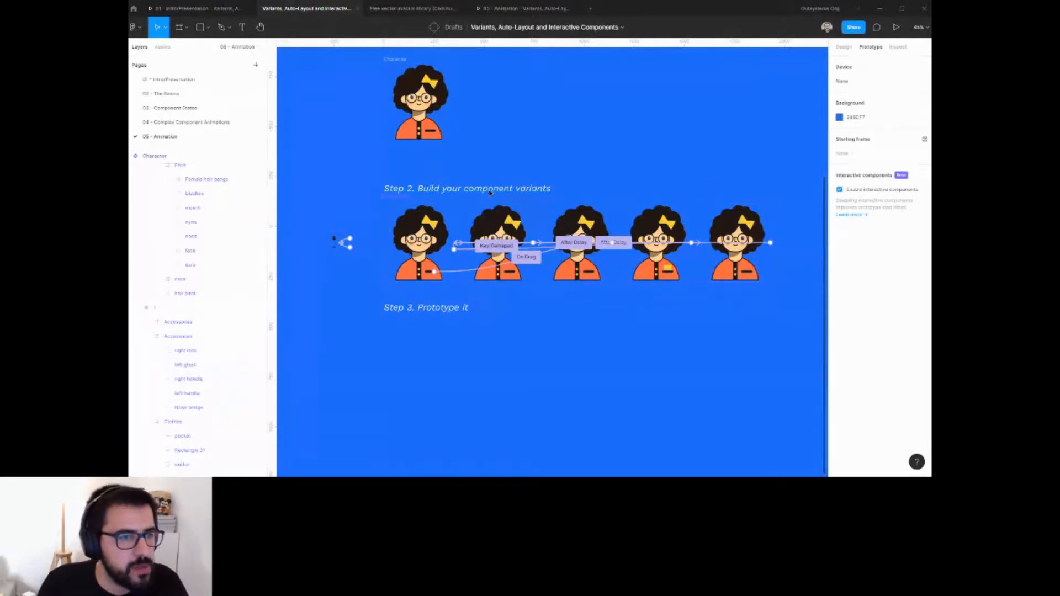
# Draw a new frame under the Step 3 heading and place a character instance inside it.
pyautogui.click(193, 307)
pyautogui.scroll(-1, 427, 232)
pyautogui.moveTo(427, 232); pyautogui.dragTo(595, 359)
pyautogui.scroll(-3, 596, 359)
pyautogui.press('Delete')
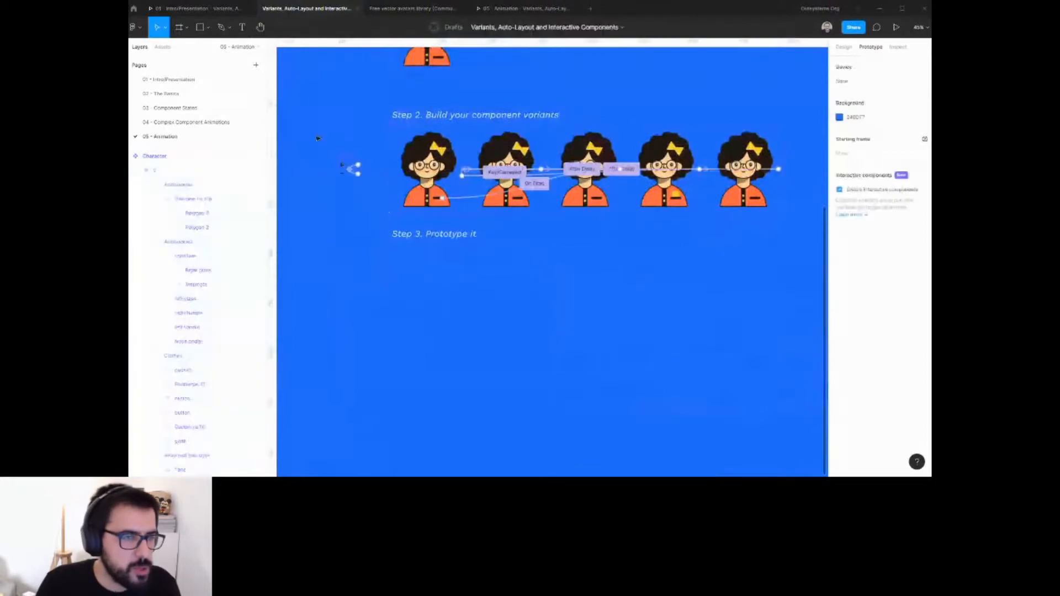
pyautogui.press('f')
pyautogui.moveTo(388, 250); pyautogui.dragTo(633, 429)
pyautogui.moveTo(427, 171); pyautogui.dragTo(511, 345)
pyautogui.press('Escape')
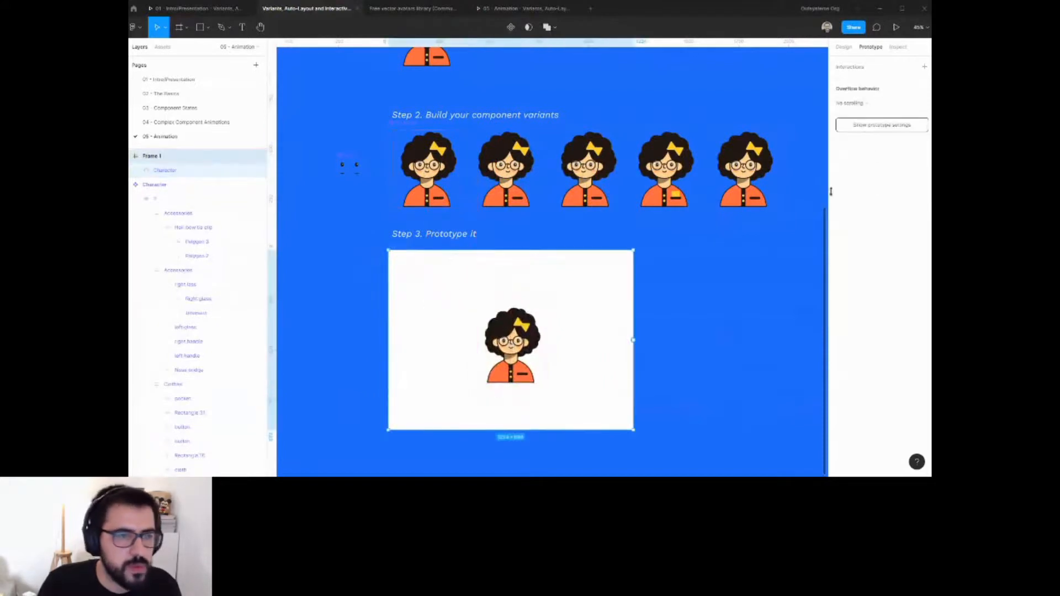
# Remove the new frame's white fill.
pyautogui.click(843, 48)
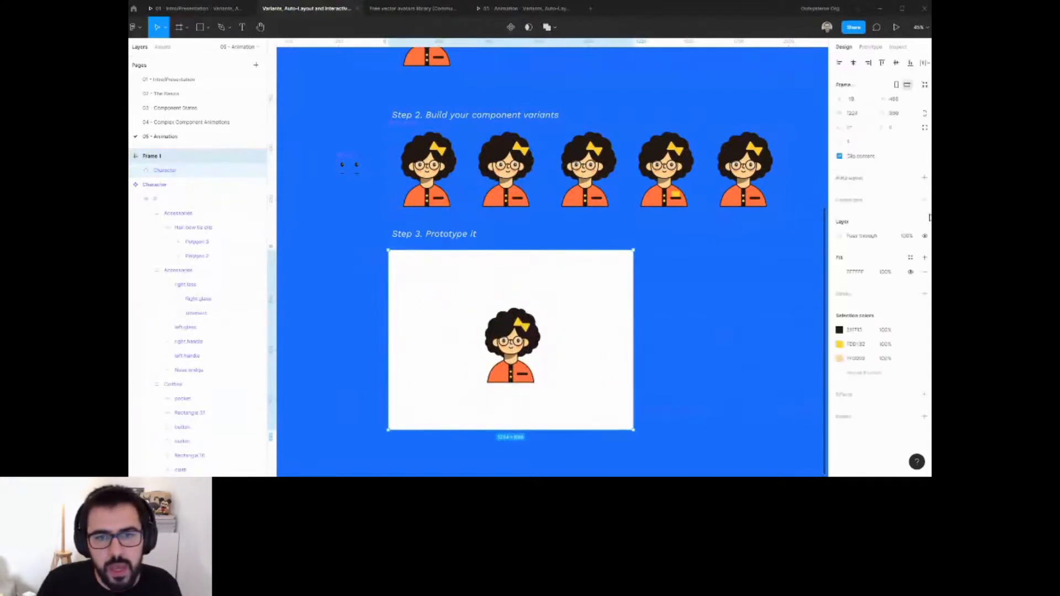
pyautogui.click(924, 273)
pyautogui.click(535, 328)
pyautogui.moveTo(535, 328); pyautogui.dragTo(504, 328)
pyautogui.hotkey('ctrl', 'z')
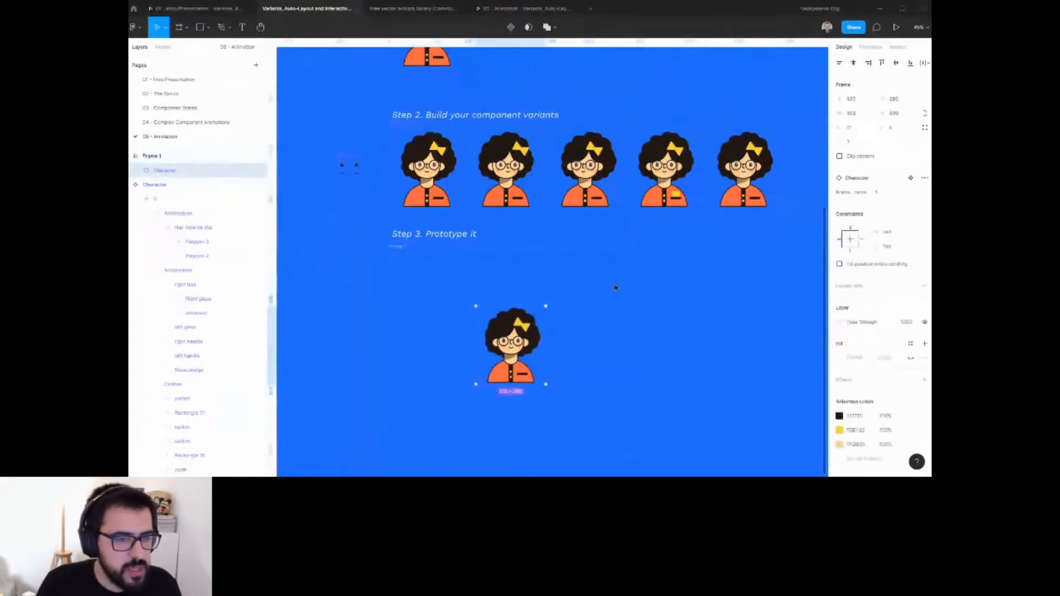
# Select the new frame and open it in the prototype presentation view.
pyautogui.click(615, 287)
pyautogui.moveTo(394, 249); pyautogui.dragTo(402, 255)
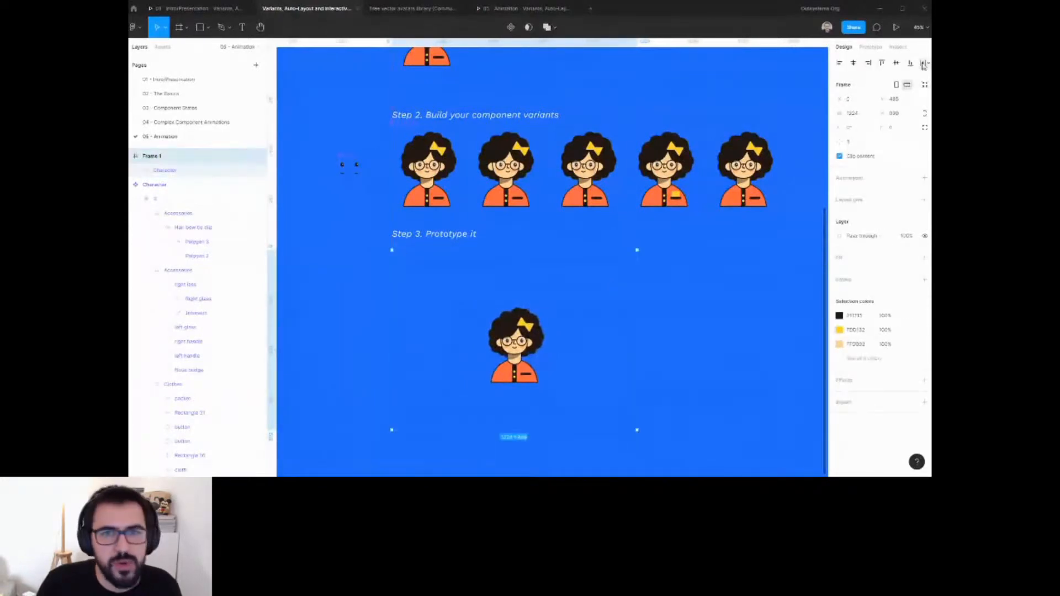
pyautogui.click(896, 27)
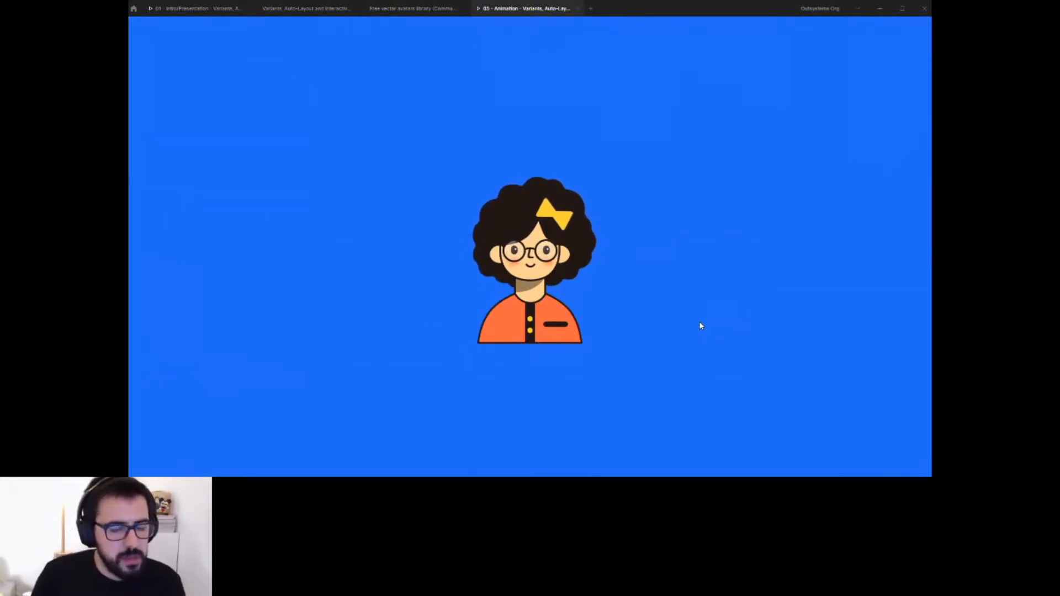
# Trigger the character's pocket interaction in the presentation to test the animation.
pyautogui.click(556, 328)
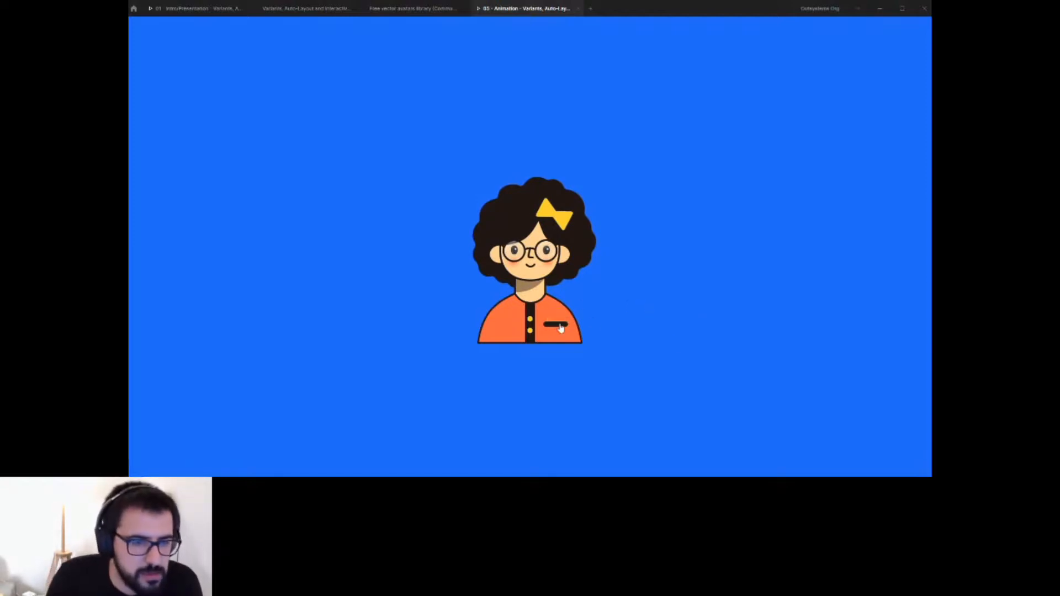
pyautogui.click(559, 325)
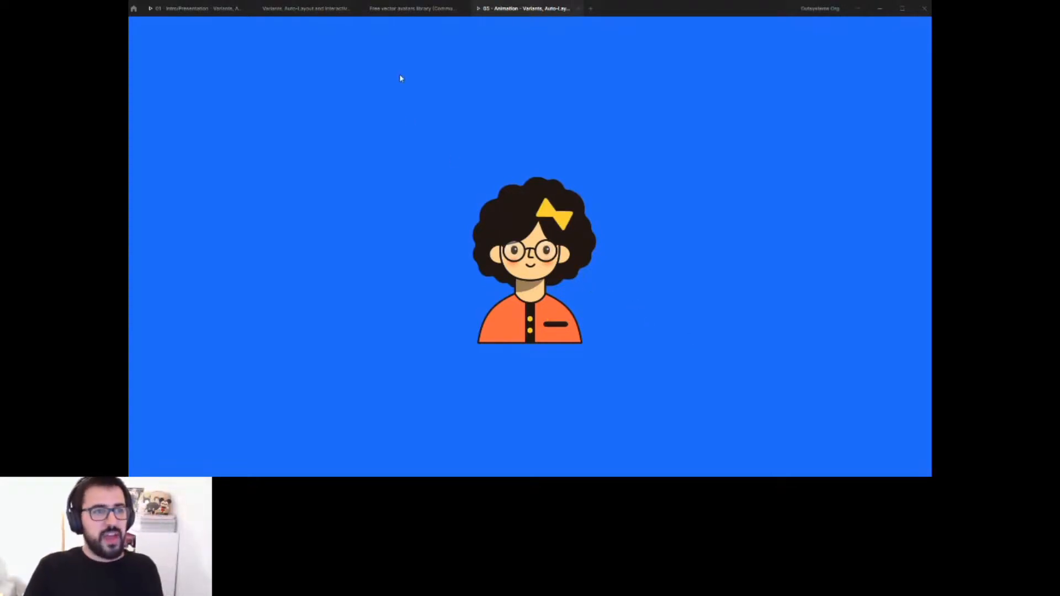
# Duplicate the character instance twice inside the Step 3 frame, placing the copies side by side.
pyautogui.moveTo(409, 26)
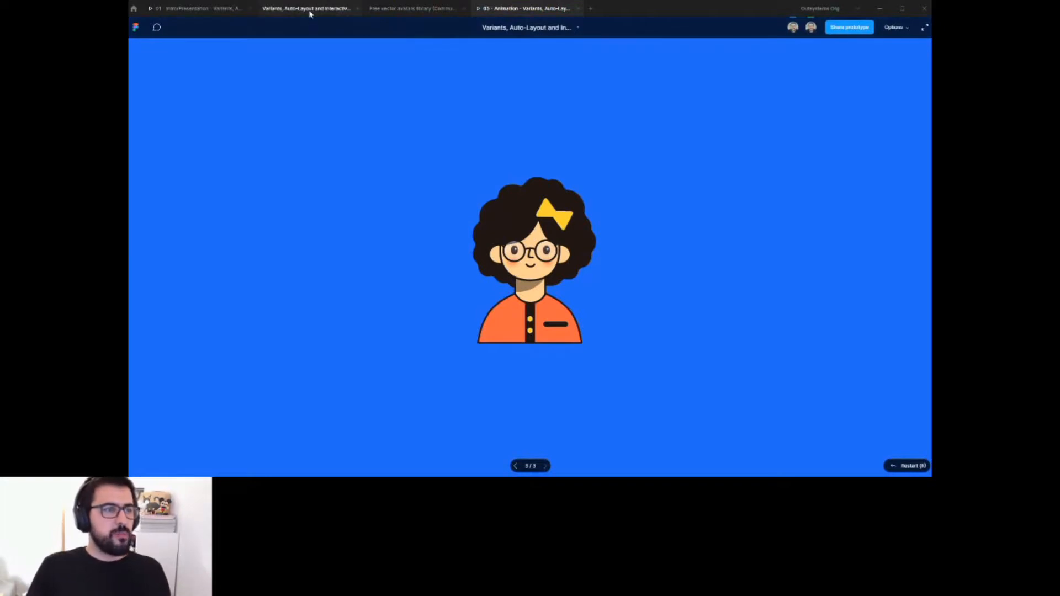
pyautogui.click(341, 8)
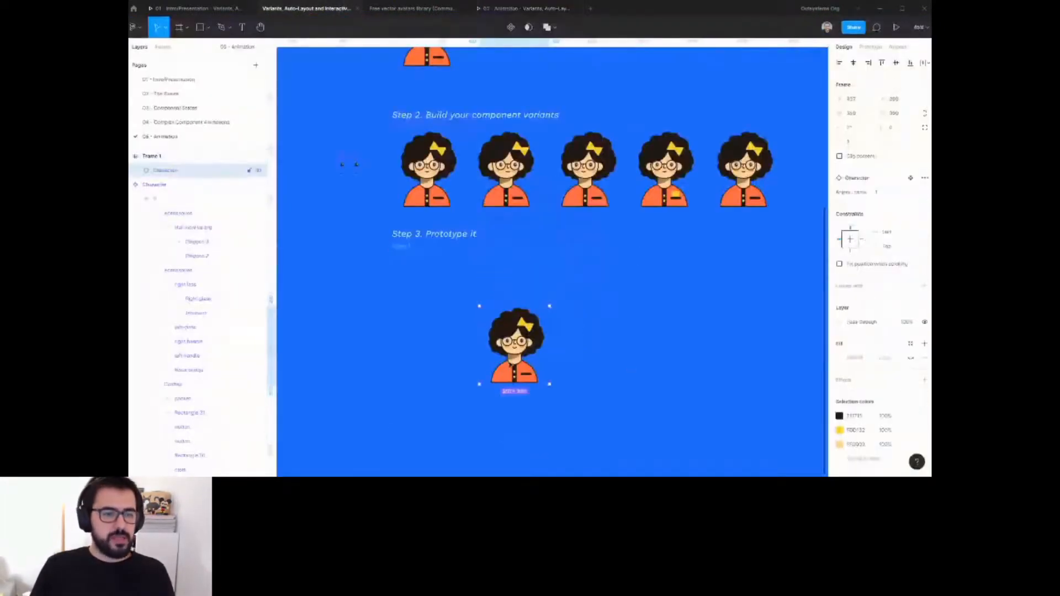
pyautogui.moveTo(511, 366); pyautogui.dragTo(598, 364)
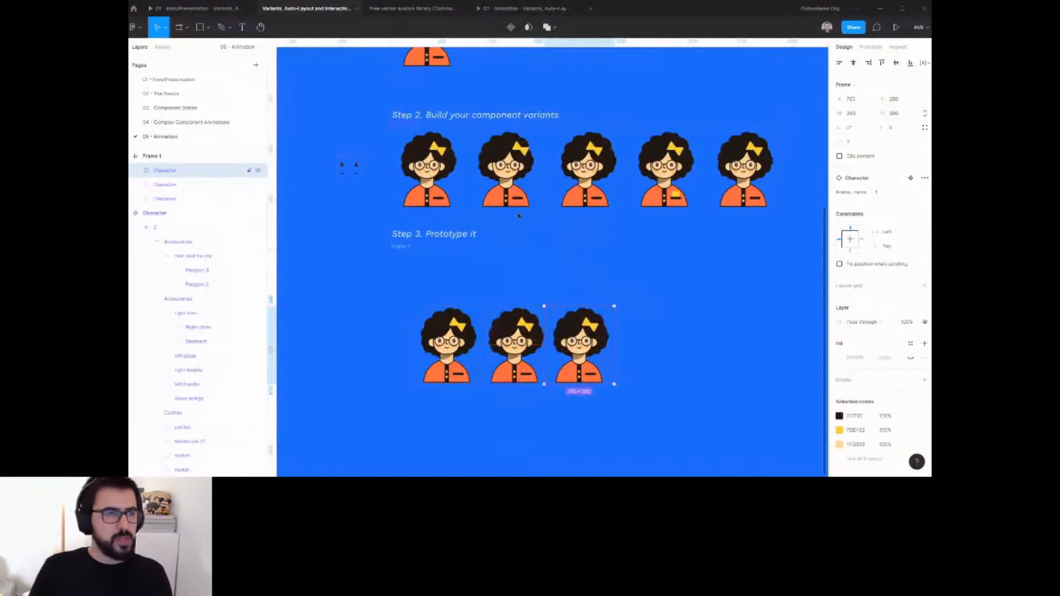
# Restart the prototype presentation and test the three characters' interactions.
pyautogui.click(521, 8)
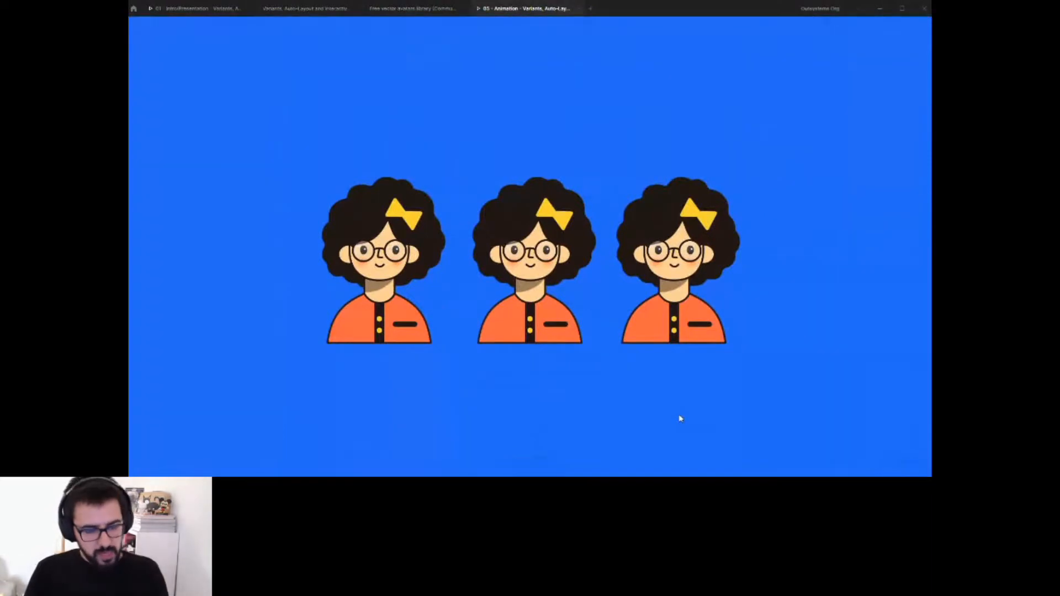
pyautogui.press('r')
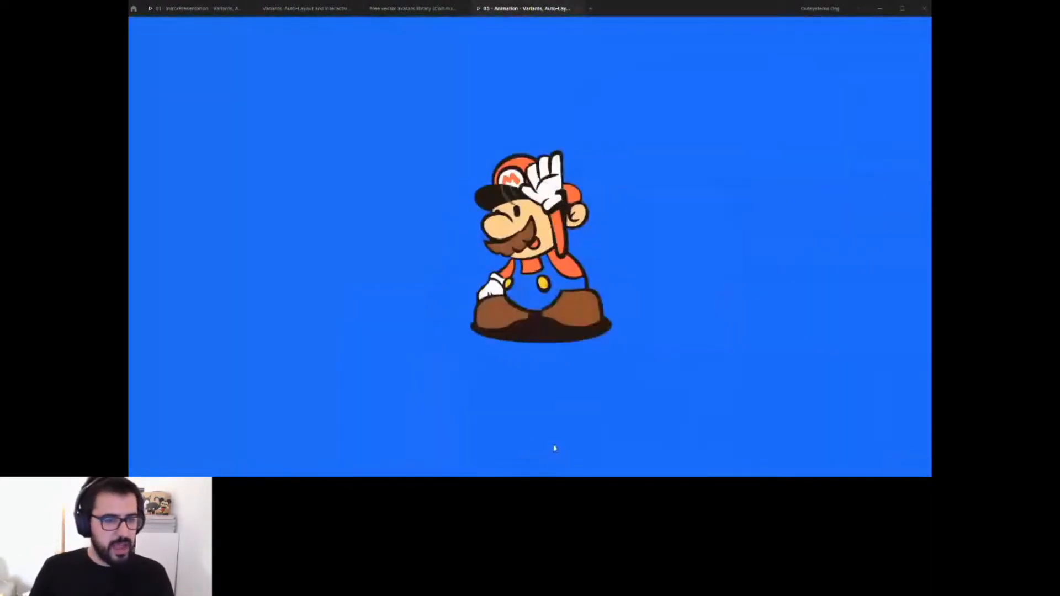
pyautogui.click(546, 467)
pyautogui.click(546, 466)
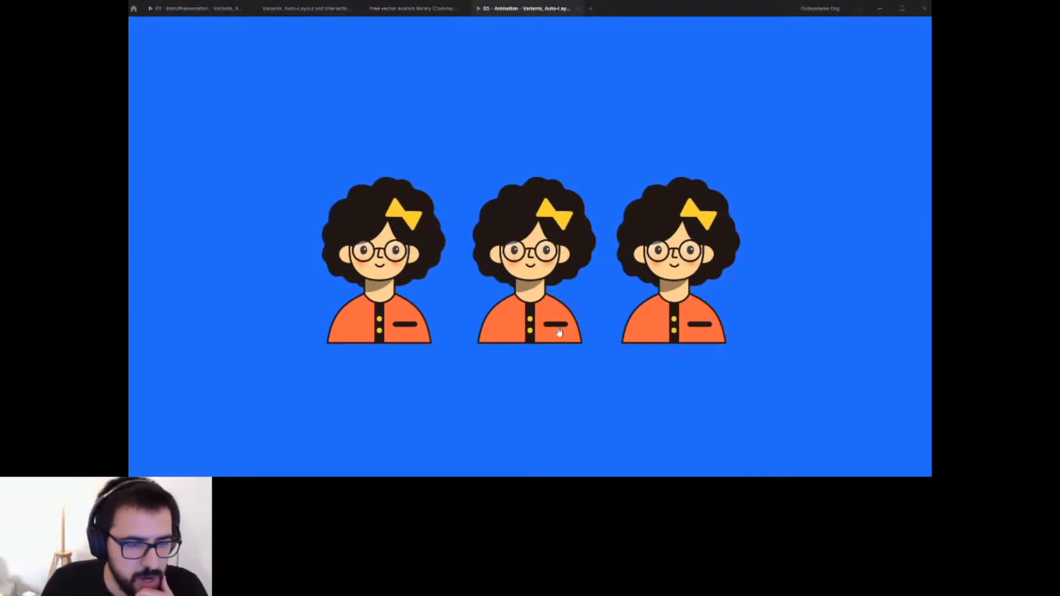
pyautogui.moveTo(557, 311)
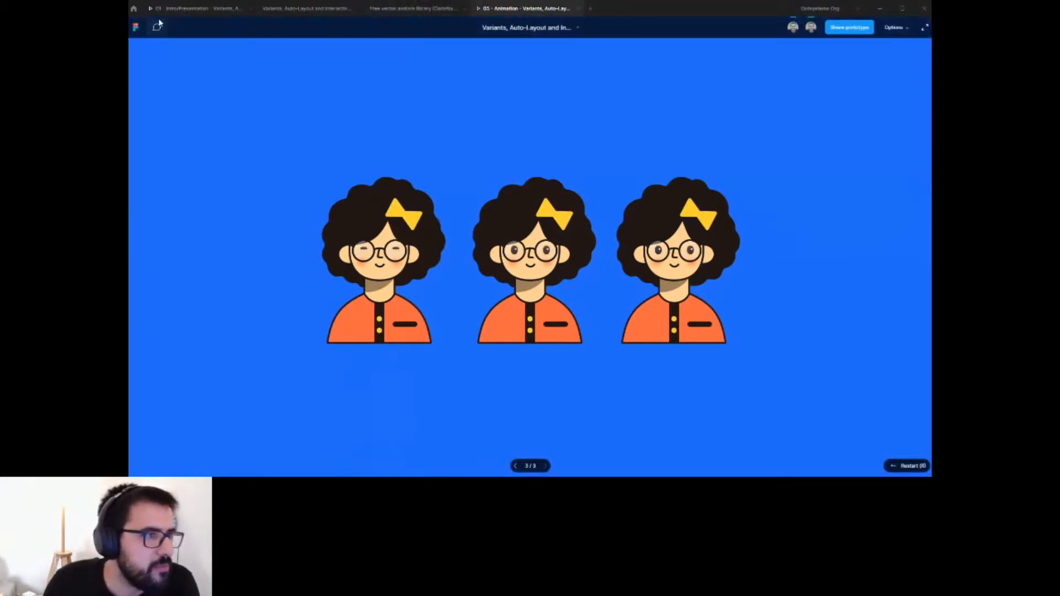
# Search the Figma Community for interactive components and open The FigMatrix (Interactive Components) file.
pyautogui.click(134, 9)
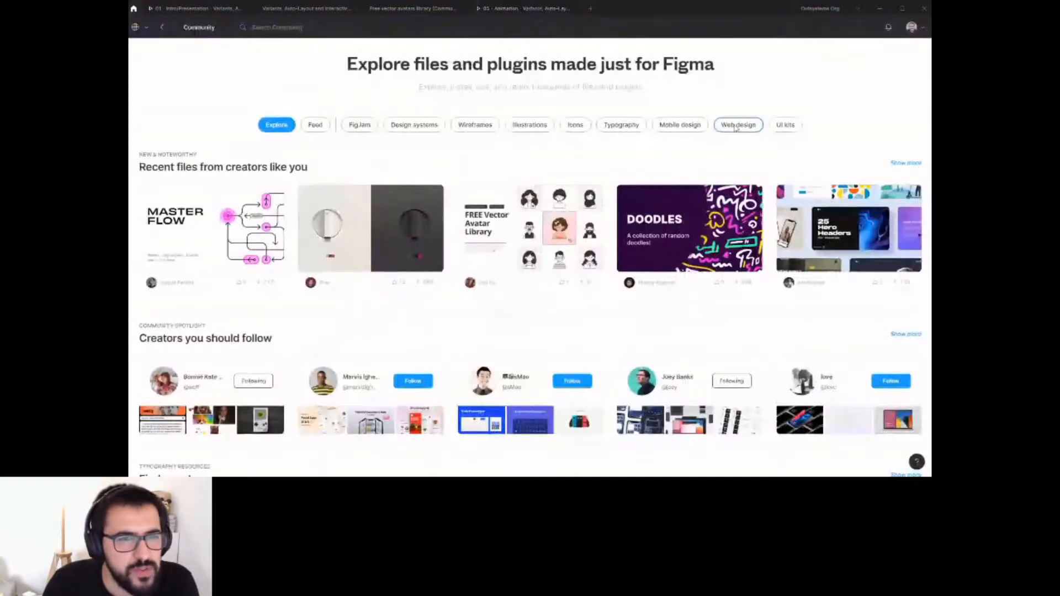
pyautogui.click(282, 25)
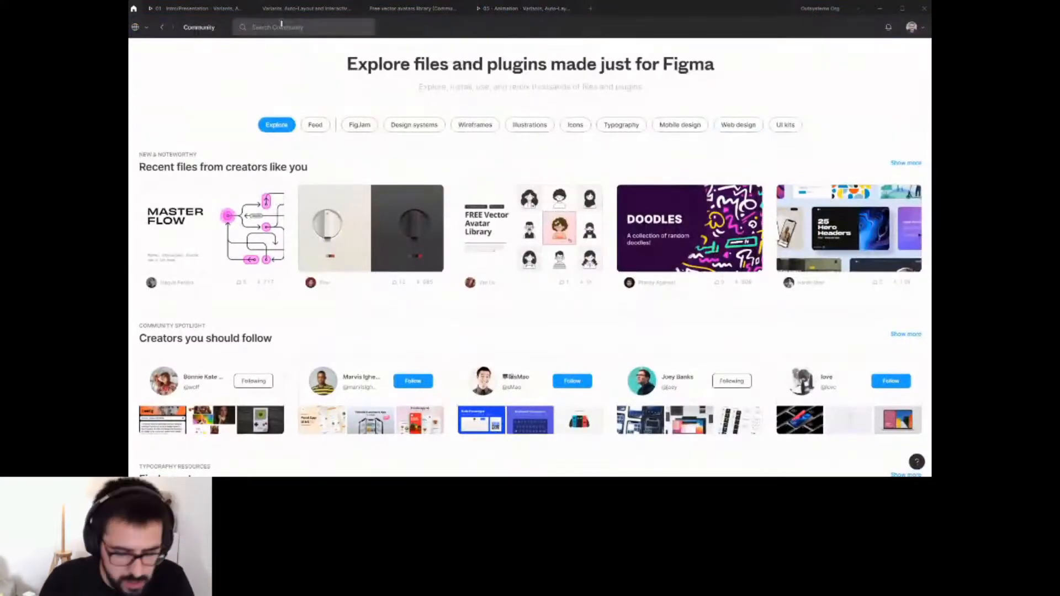
pyautogui.write('interactive components')
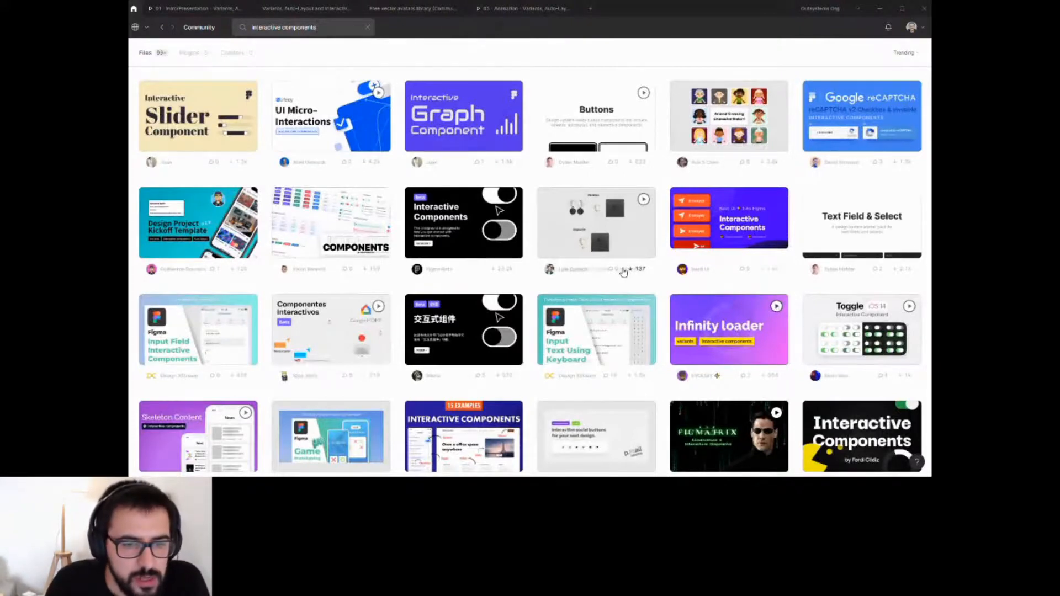
pyautogui.click(728, 437)
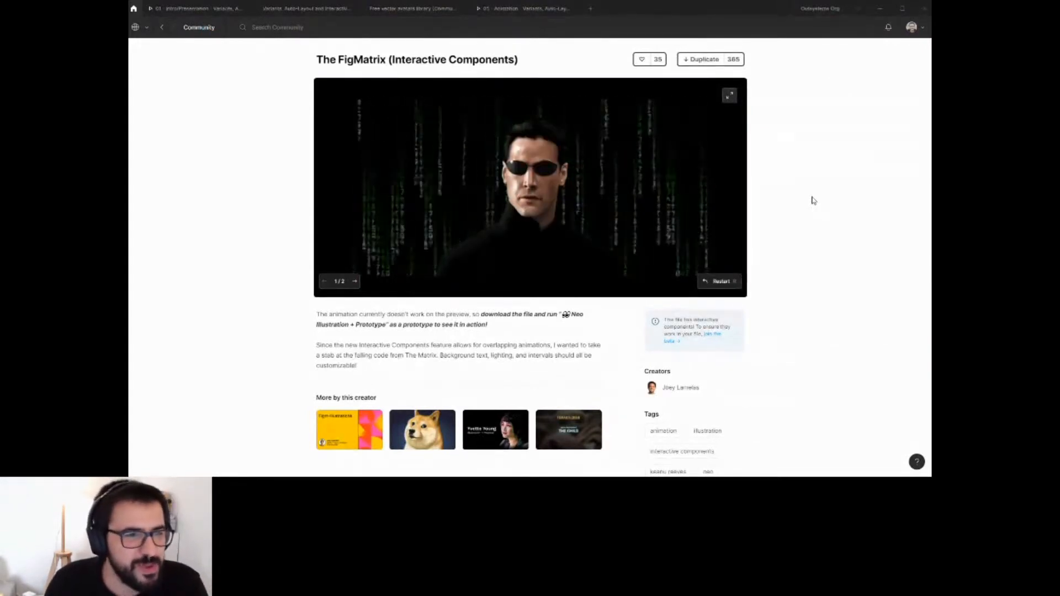
pyautogui.hotkey('alt', 'Left')
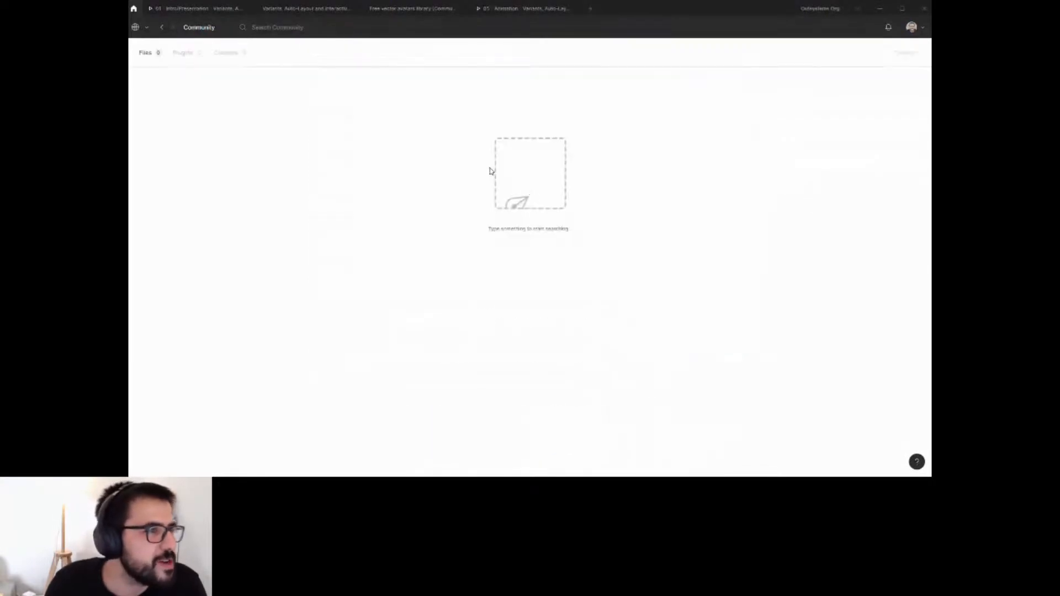
# Search the Community again for interactive components and scroll through the file results.
pyautogui.click(163, 28)
pyautogui.click(276, 26)
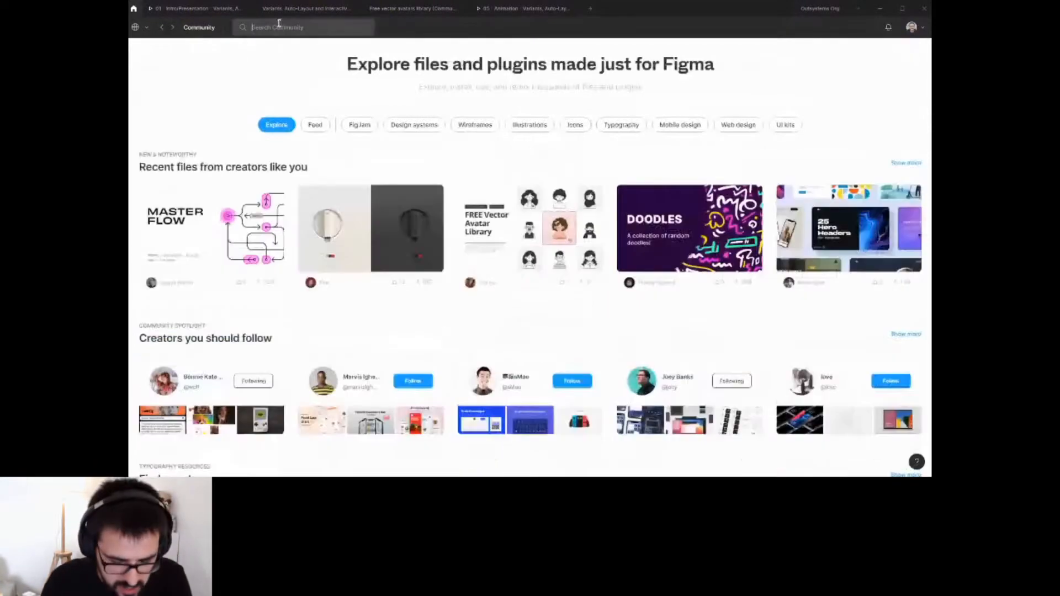
pyautogui.write('interactive')
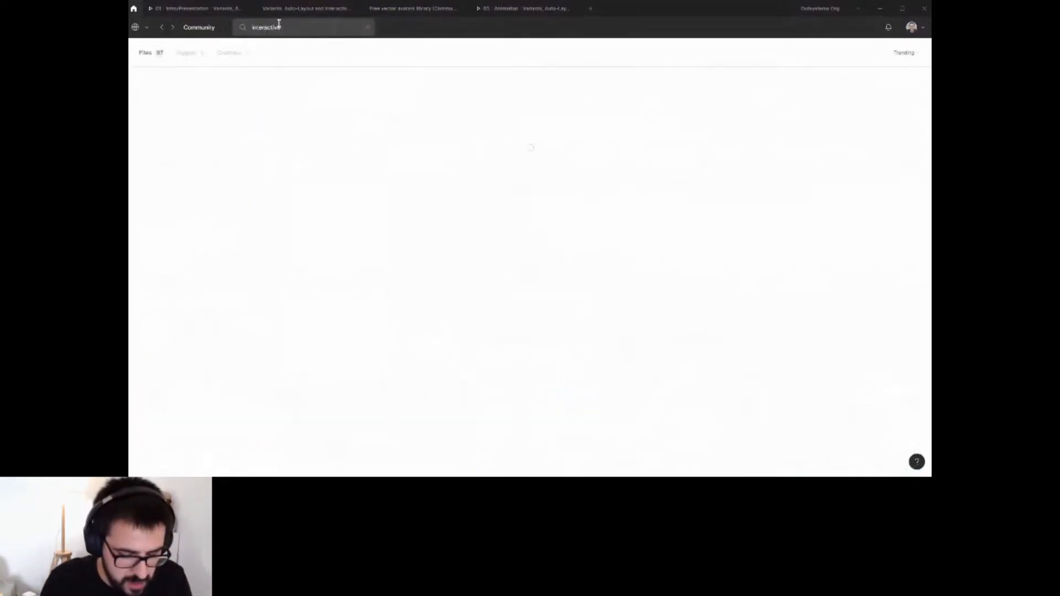
pyautogui.write(' components')
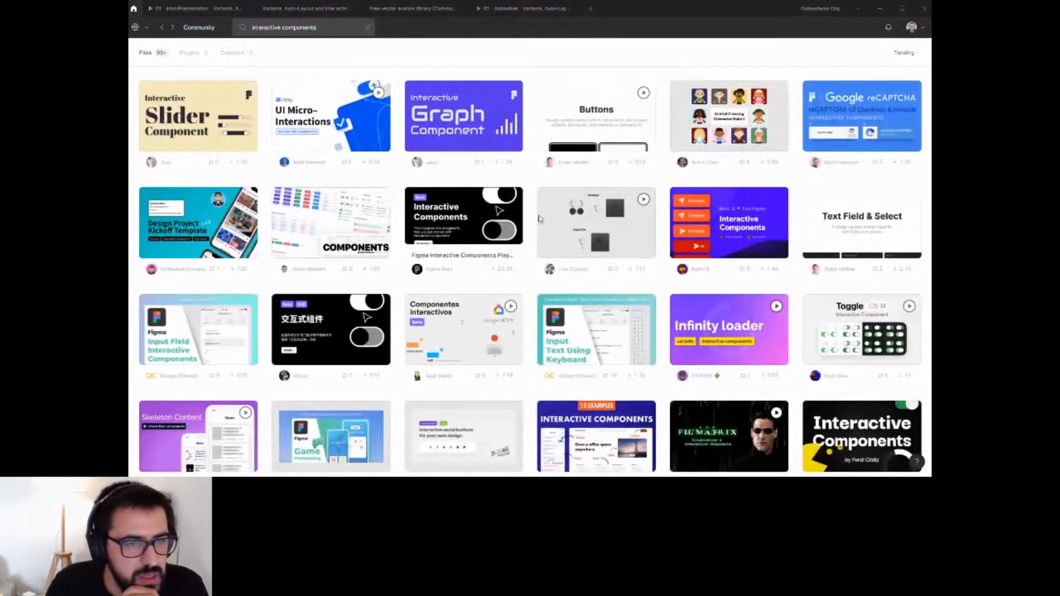
pyautogui.scroll(-1, 599, 229)
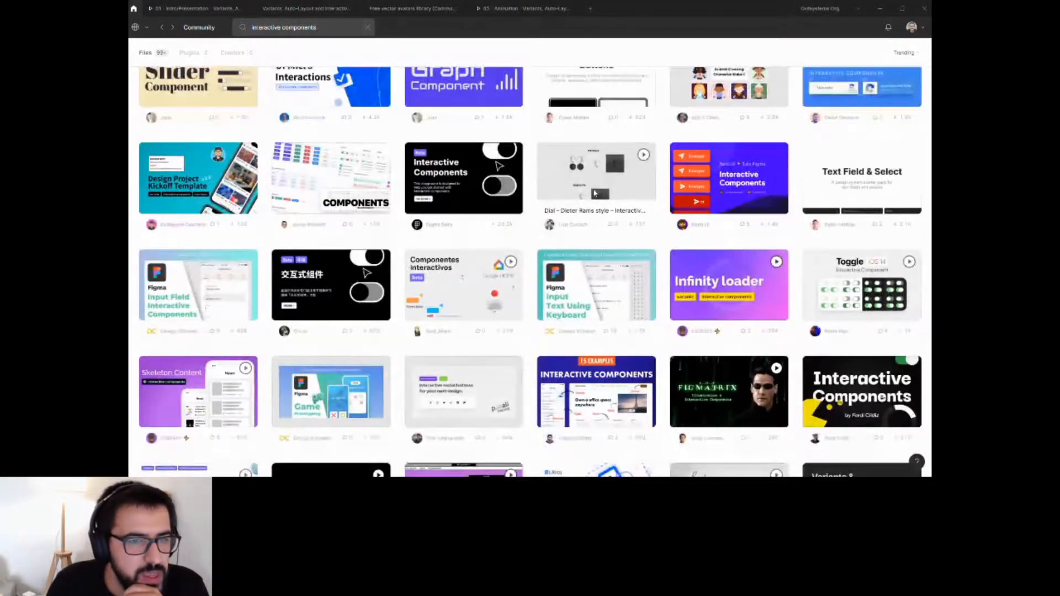
# Open the Dial – Dieter Rams style file and turn its dial in the full-screen prototype preview.
pyautogui.click(599, 230)
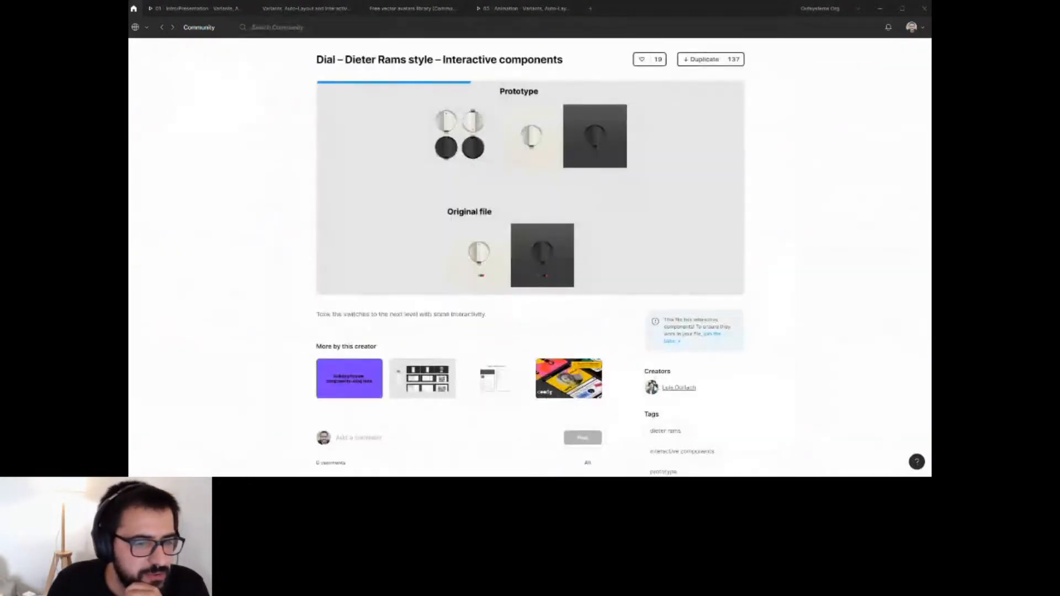
pyautogui.scroll(-3, 552, 309)
pyautogui.scroll(3, 604, 360)
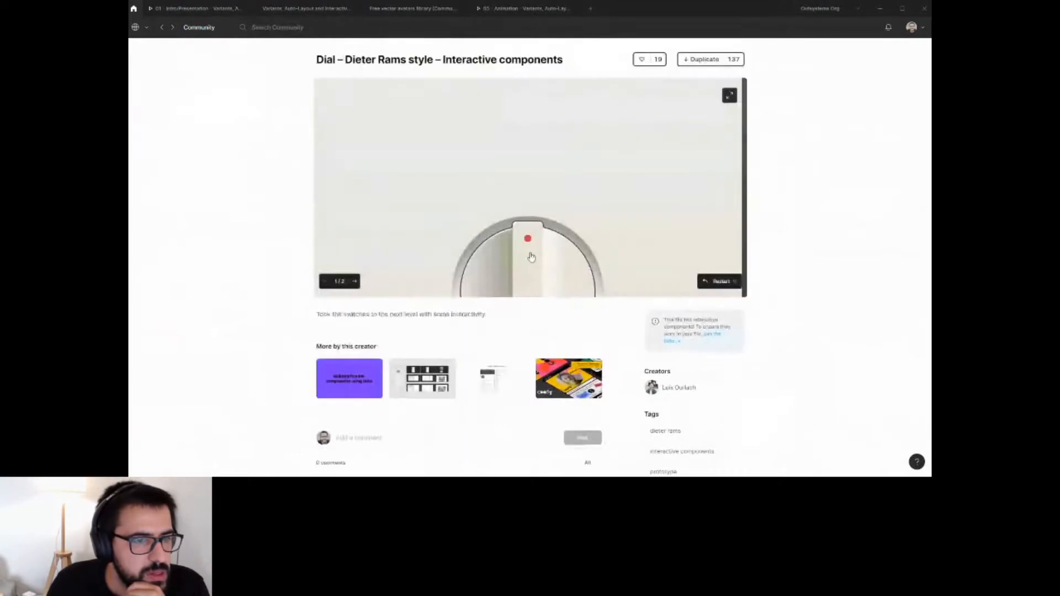
pyautogui.click(730, 96)
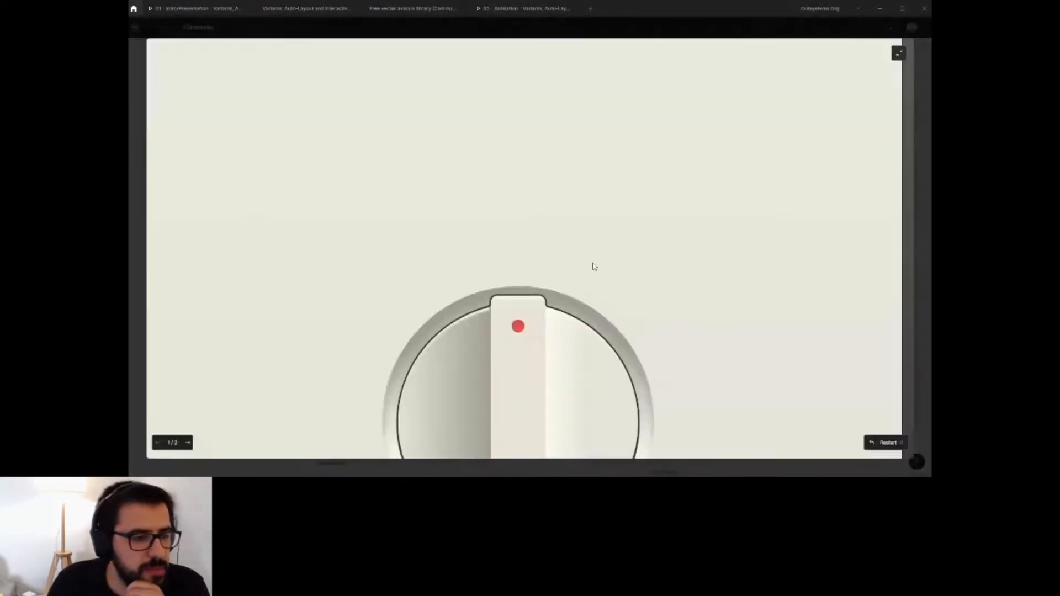
pyautogui.click(531, 262)
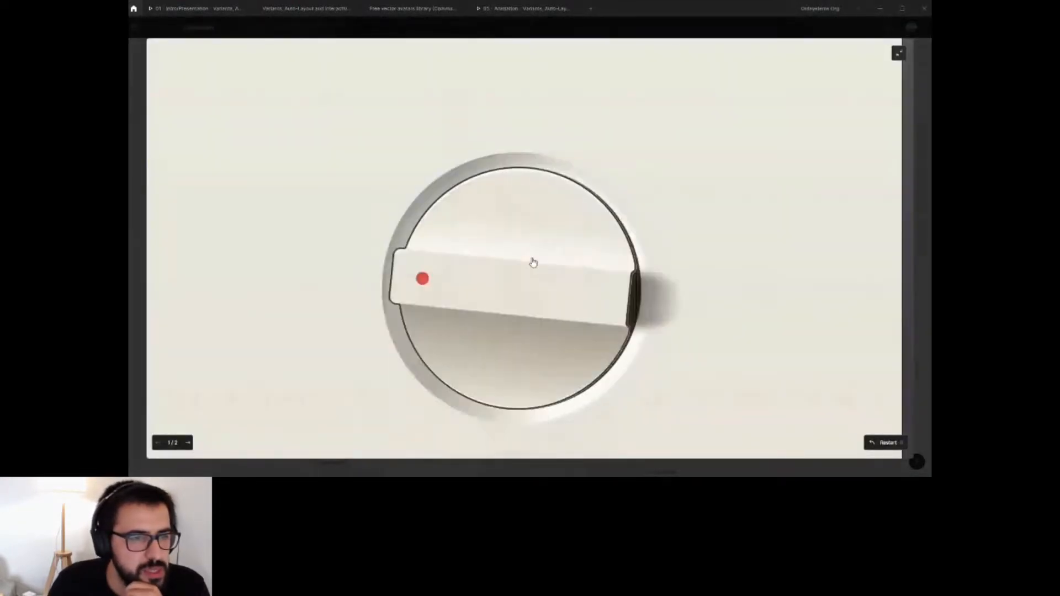
pyautogui.click(531, 264)
pyautogui.click(531, 264)
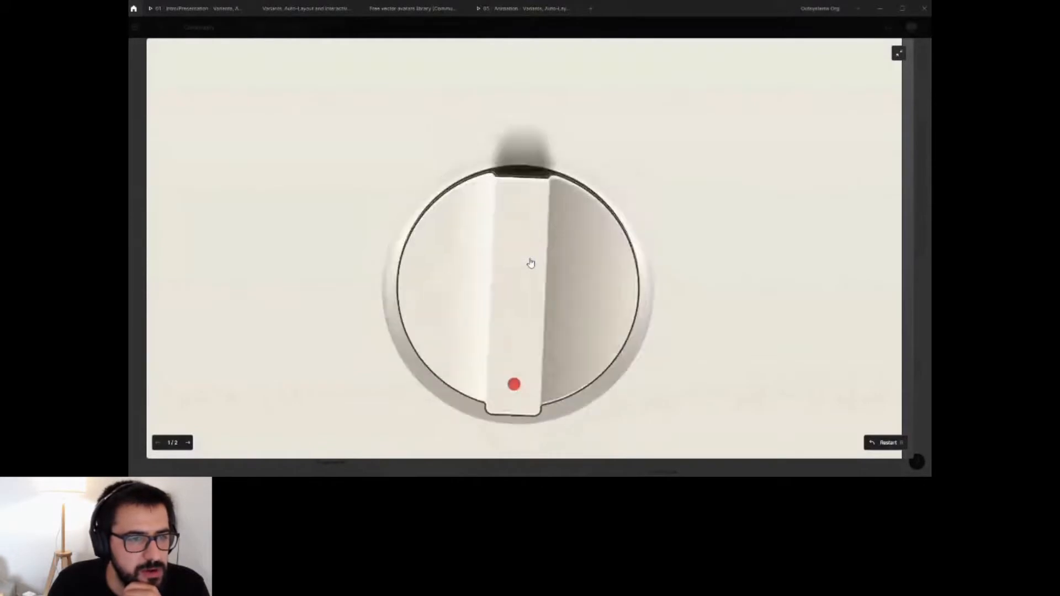
pyautogui.click(897, 53)
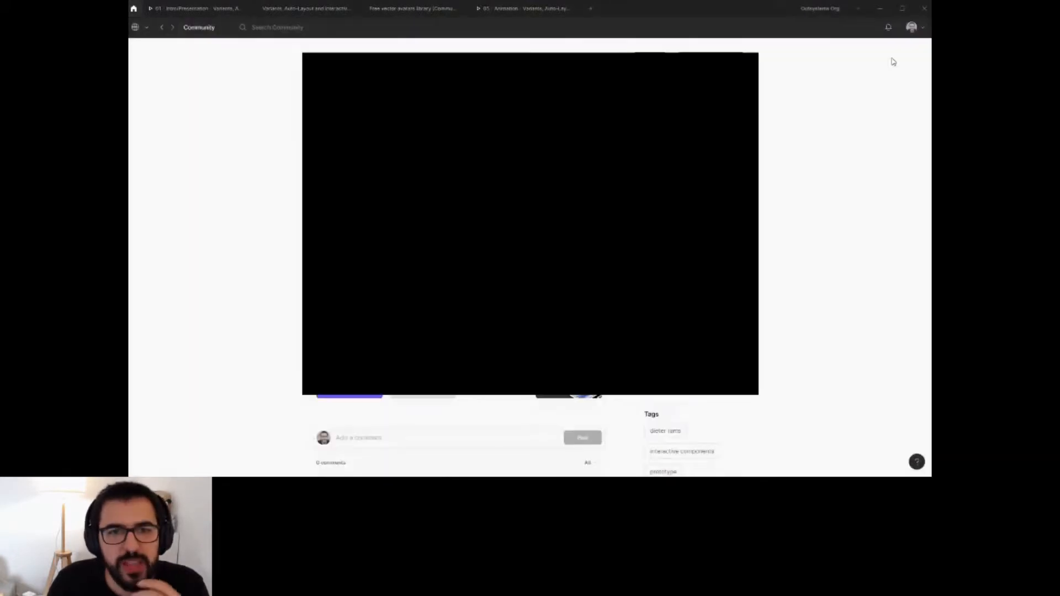
# Open your own Community profile.
pyautogui.click(162, 29)
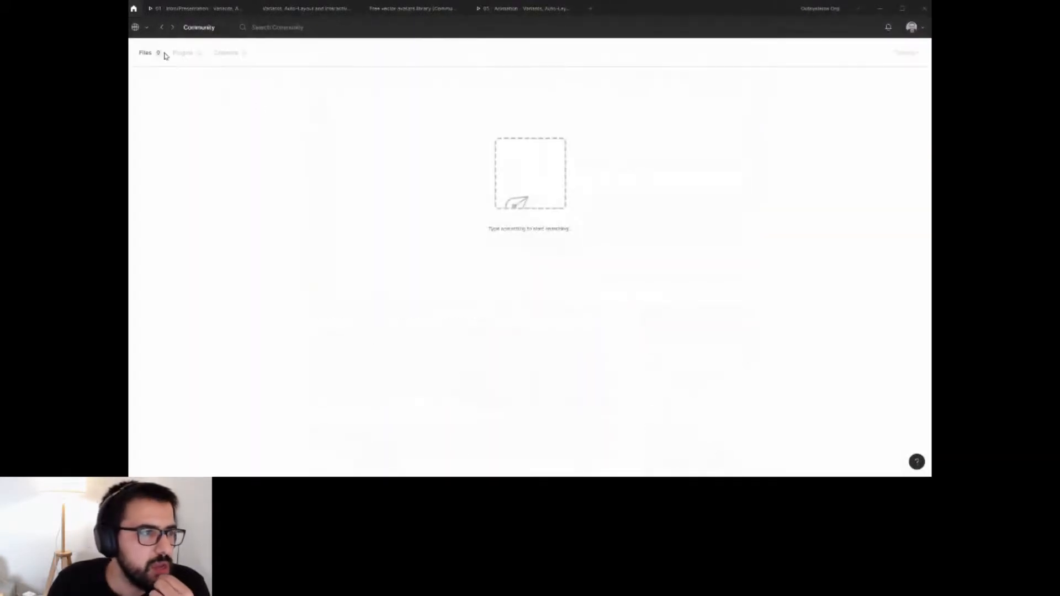
pyautogui.click(137, 31)
pyautogui.click(178, 216)
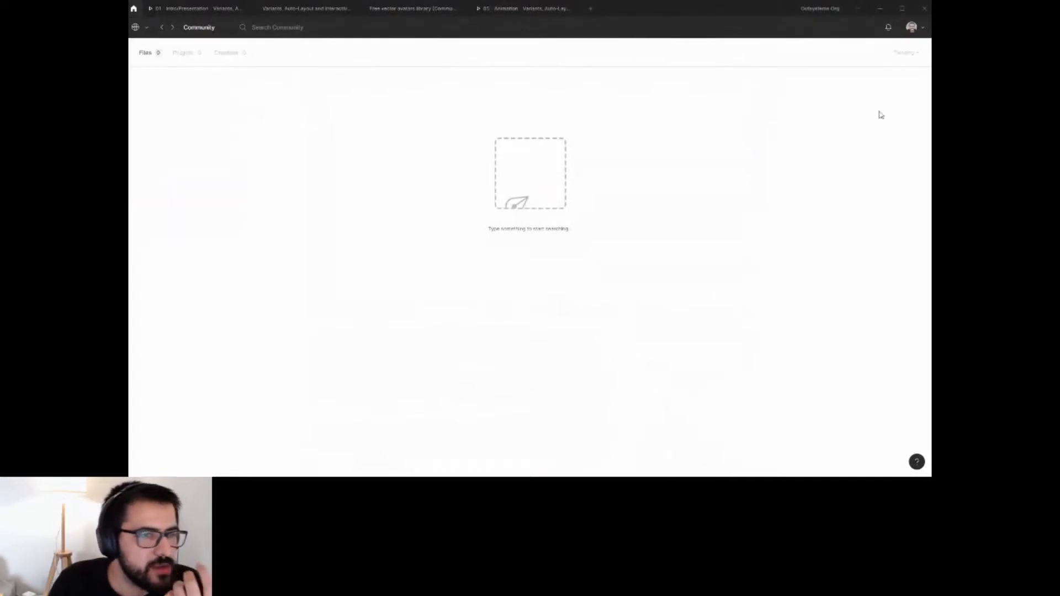
pyautogui.click(912, 28)
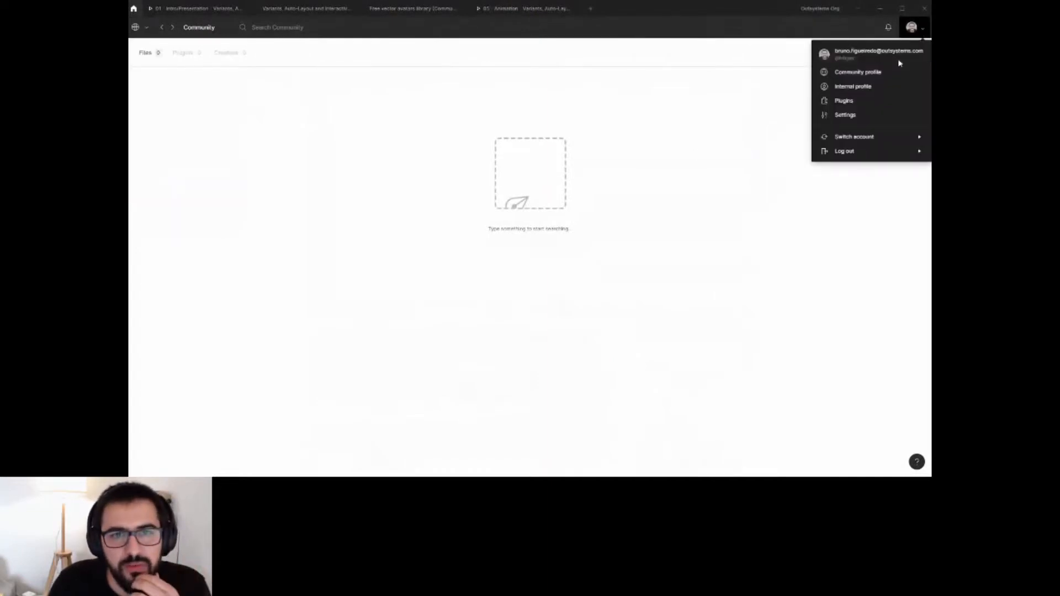
pyautogui.click(853, 72)
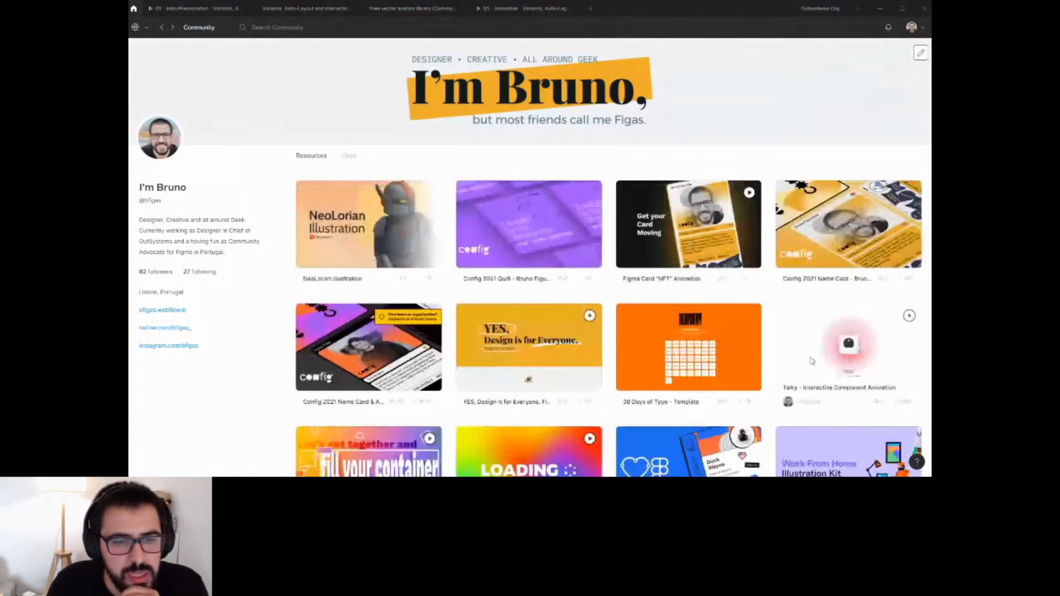
# Open the Talky – Interactive Component Animation file and switch between its character choices.
pyautogui.click(810, 342)
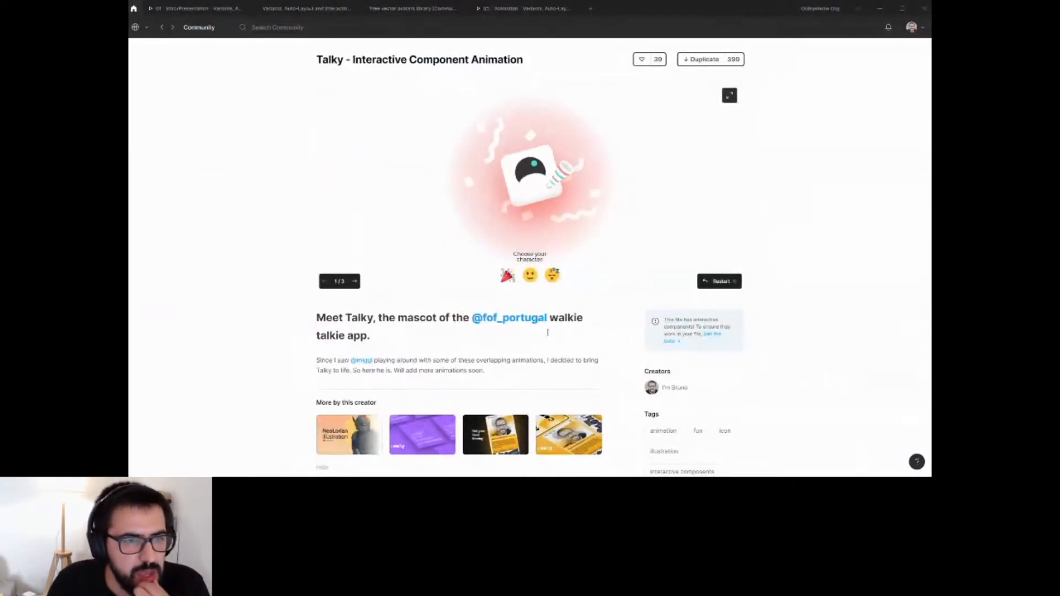
pyautogui.click(530, 277)
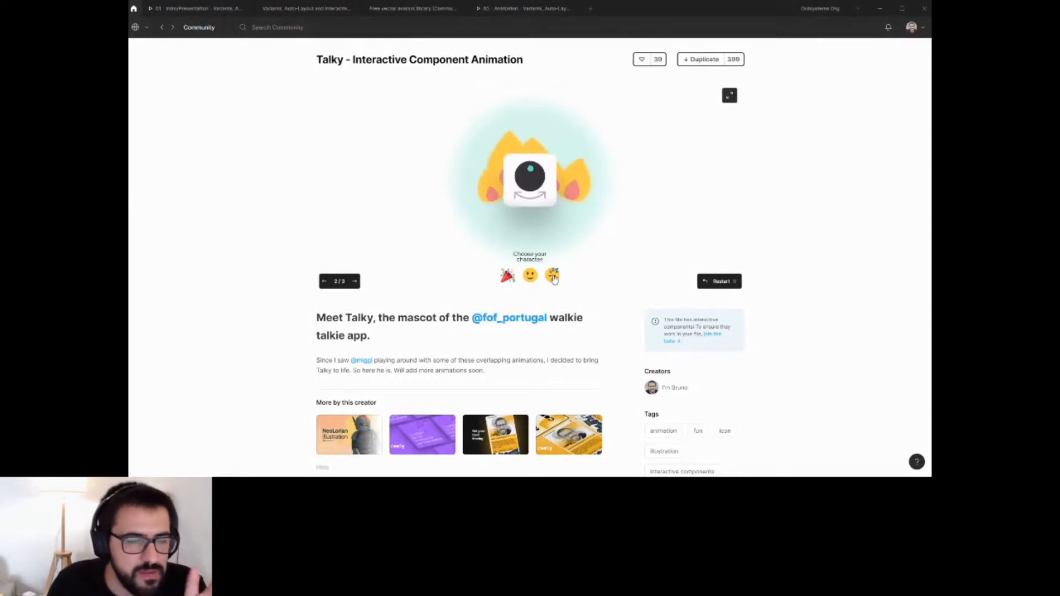
pyautogui.click(552, 278)
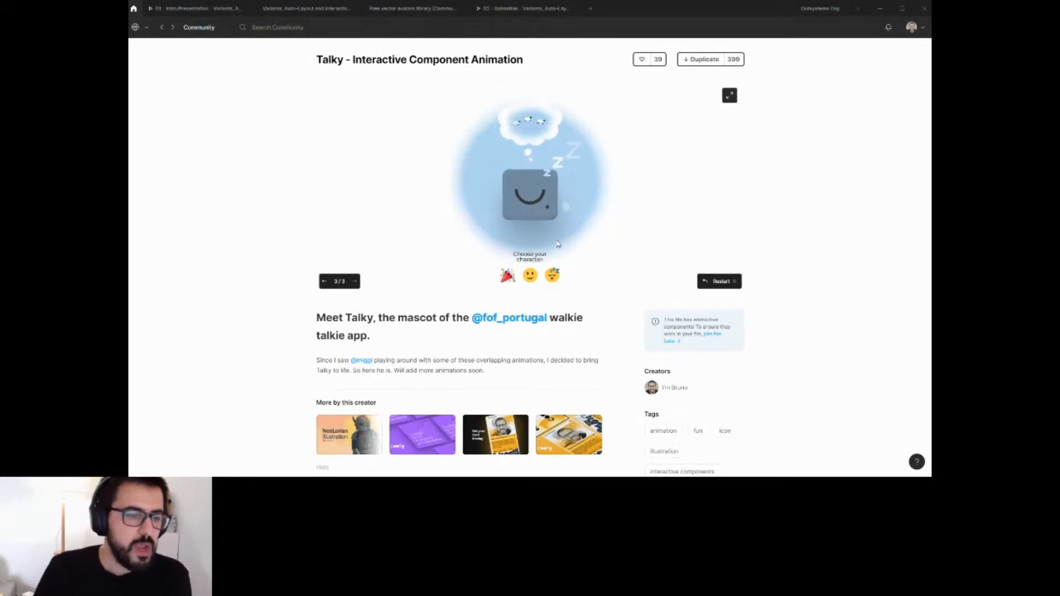
# Open the Figma Card "NFT" Animation file, then return to the Community home.
pyautogui.click(489, 433)
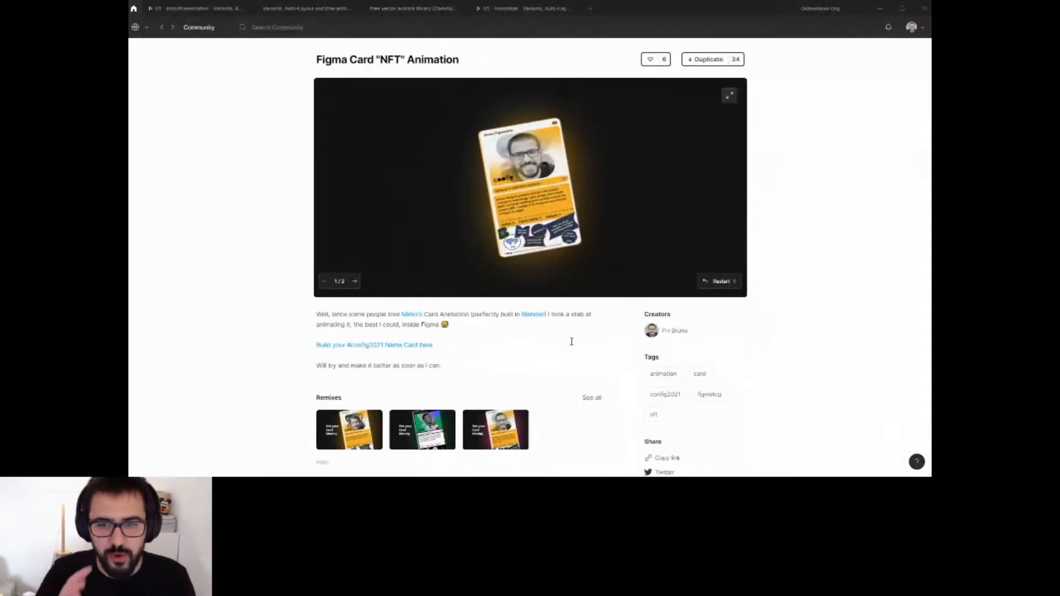
pyautogui.click(193, 28)
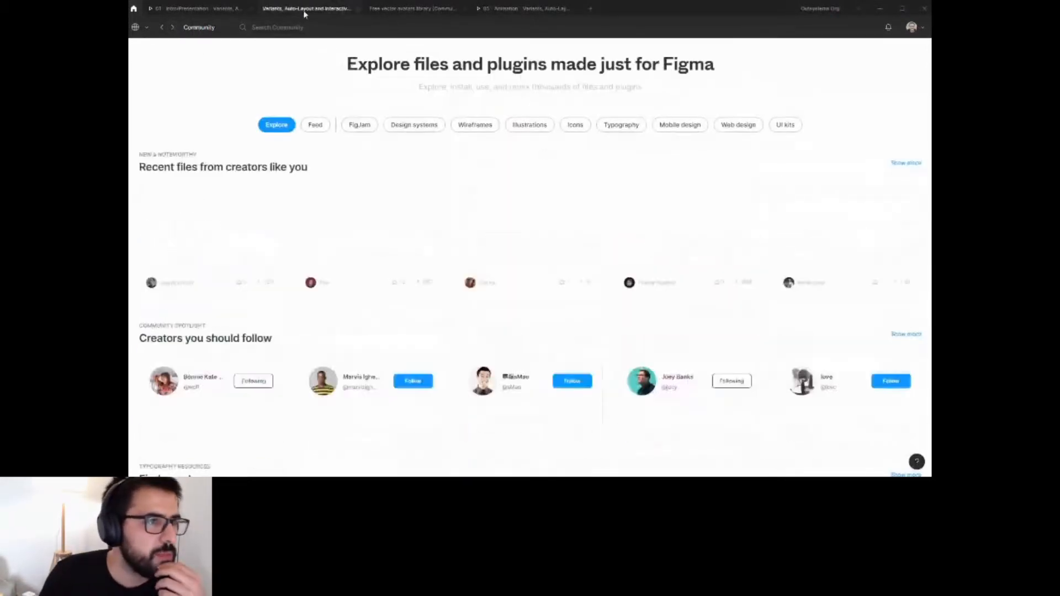
# Return to the design file and open the 02 - The Basics page.
pyautogui.click(304, 10)
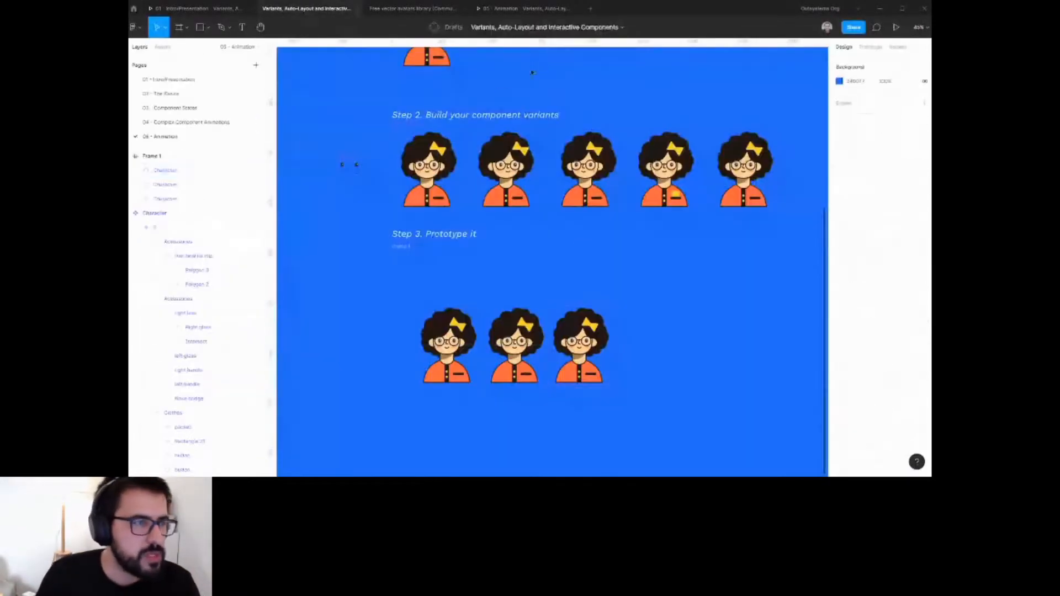
pyautogui.click(209, 106)
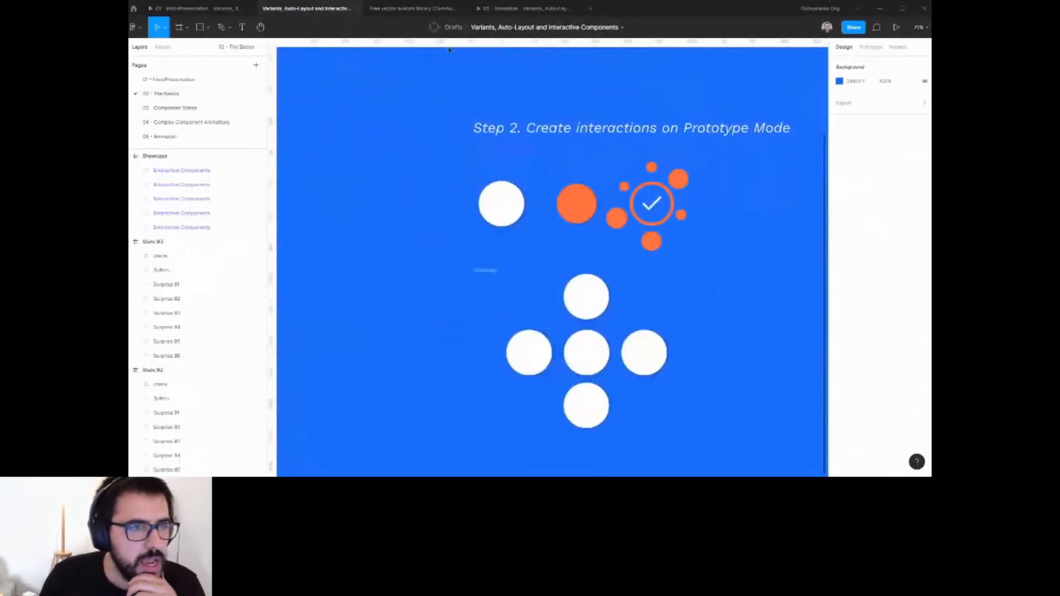
# Switch to the presentation and interact with the three characters.
pyautogui.click(497, 9)
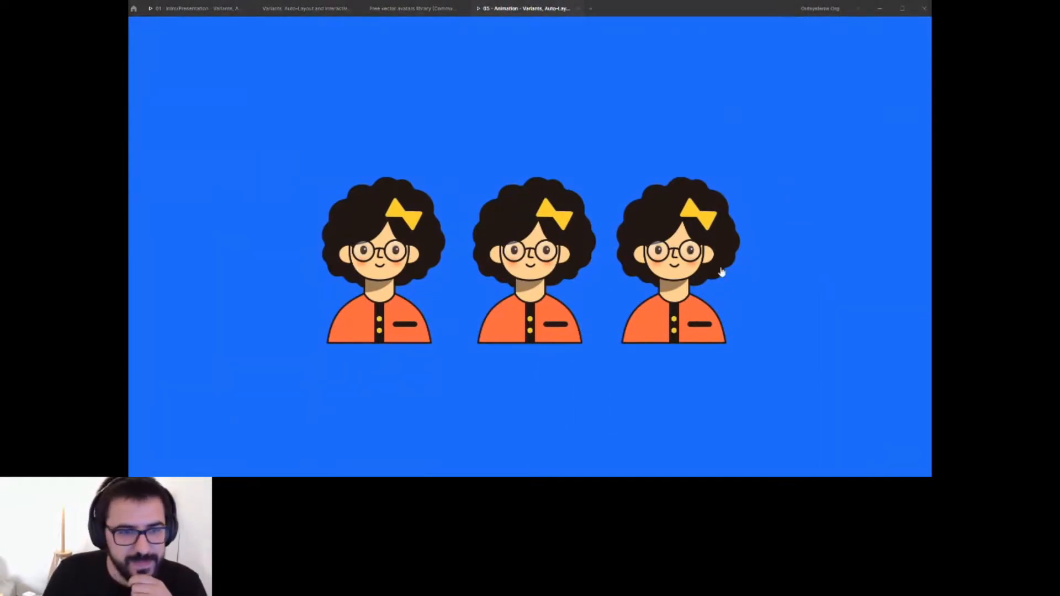
pyautogui.click(775, 302)
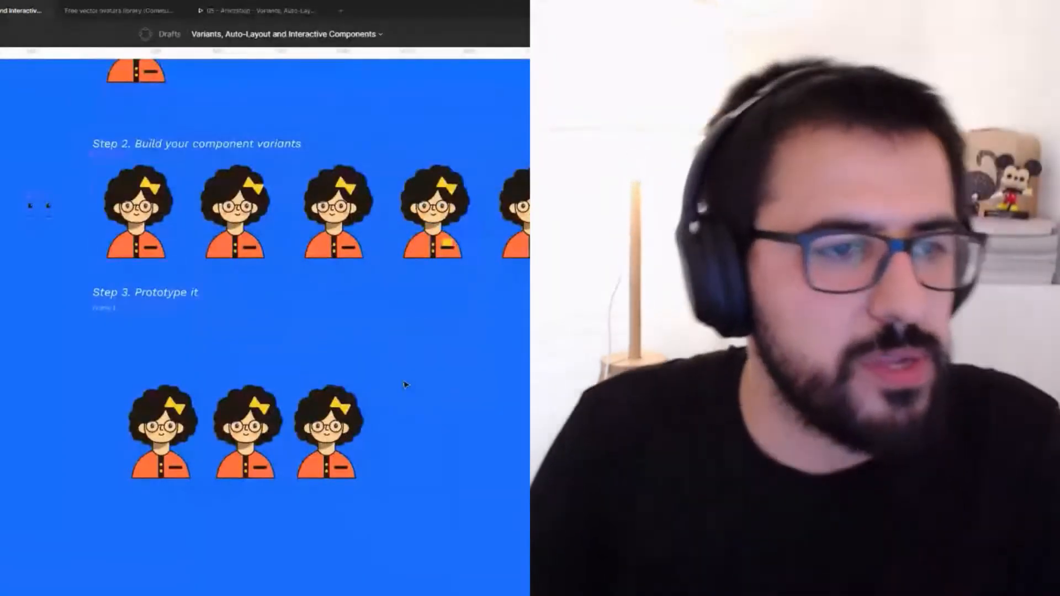
# Draw a circle about 657 × 657 on the Animation page below the three characters.
pyautogui.scroll(-3, 406, 385)
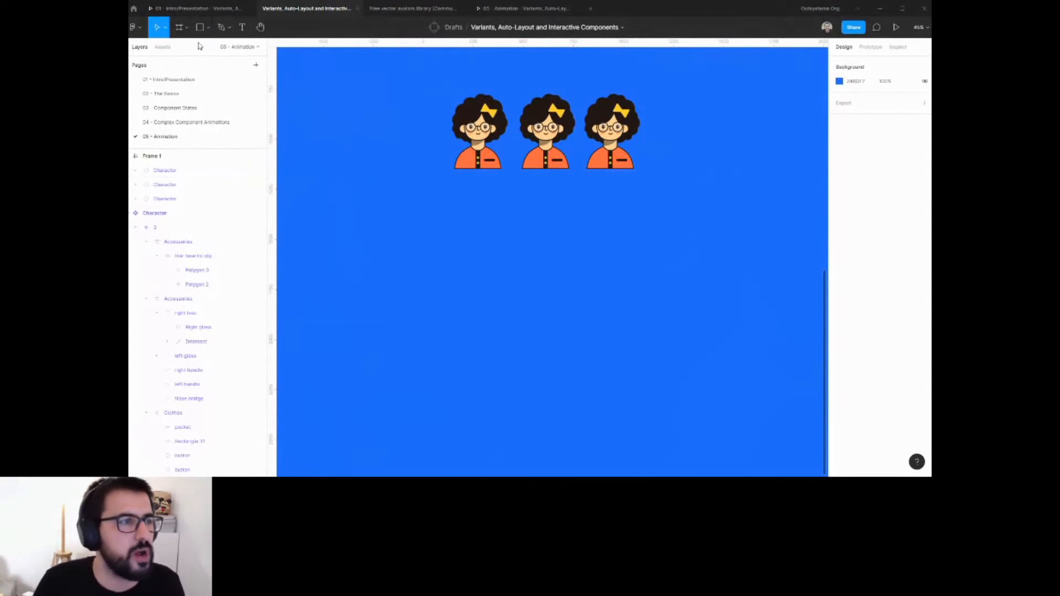
pyautogui.click(208, 28)
pyautogui.click(210, 89)
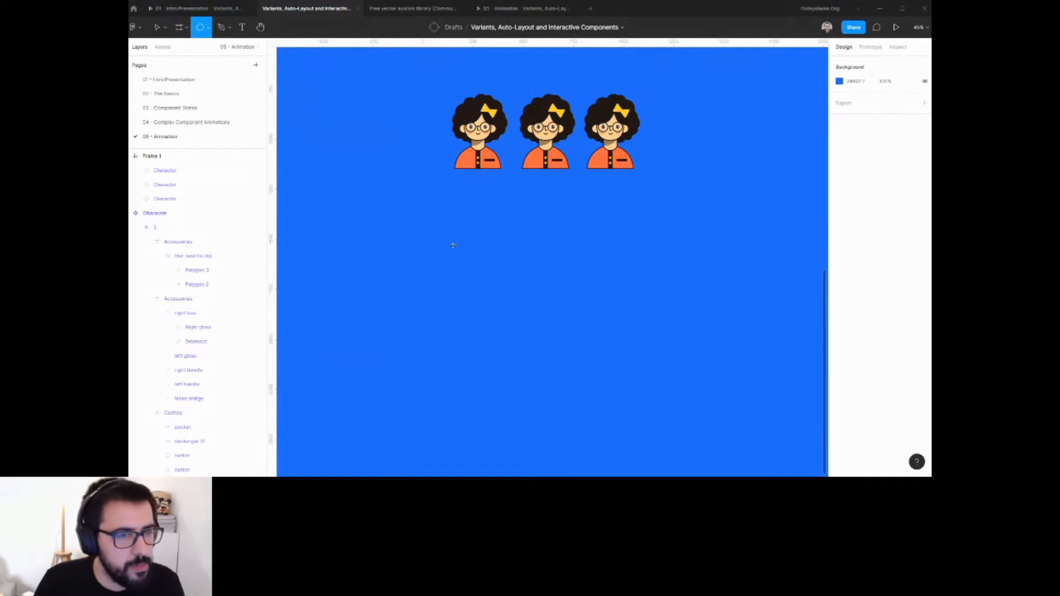
pyautogui.moveTo(453, 245); pyautogui.dragTo(586, 365)
pyautogui.scroll(3, 579, 303)
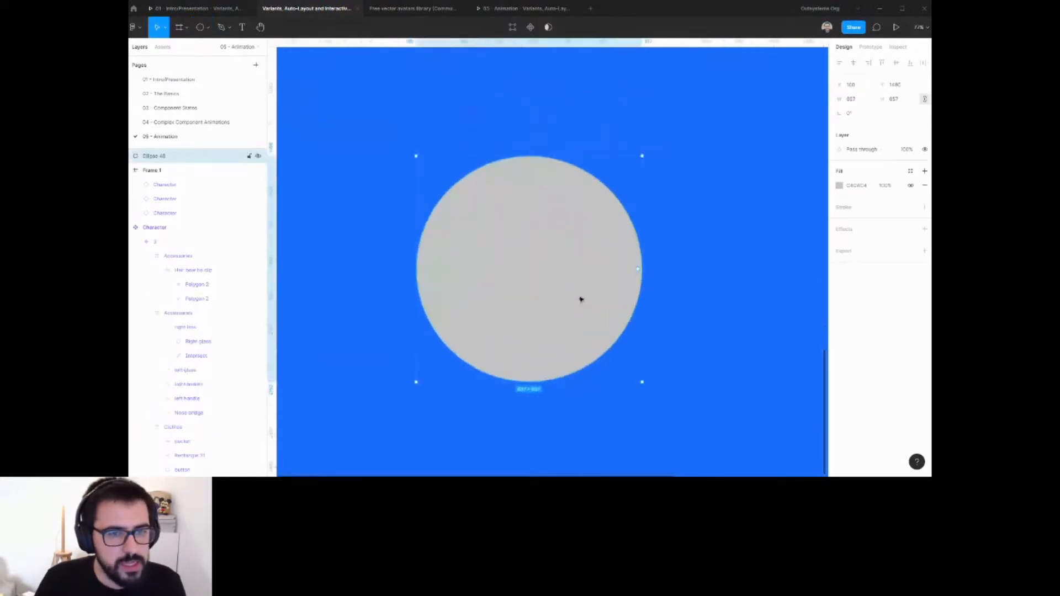
pyautogui.scroll(1, 580, 299)
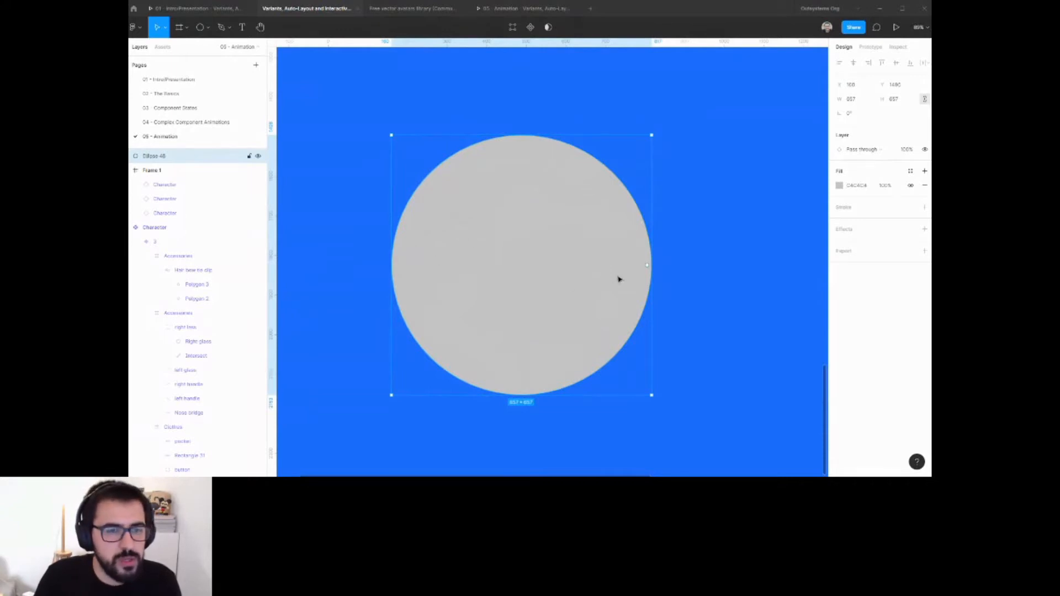
# Turn the circle into a half ring by adjusting its arc sweep and inner ratio, and fill it yellow.
pyautogui.moveTo(650, 269); pyautogui.dragTo(360, 269)
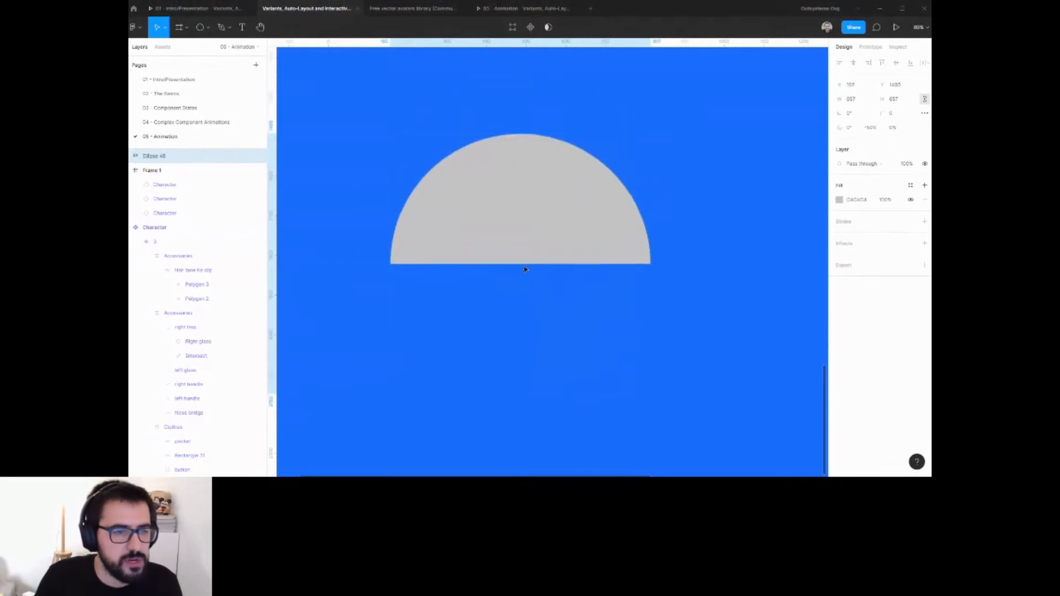
pyautogui.moveTo(523, 266); pyautogui.dragTo(524, 175)
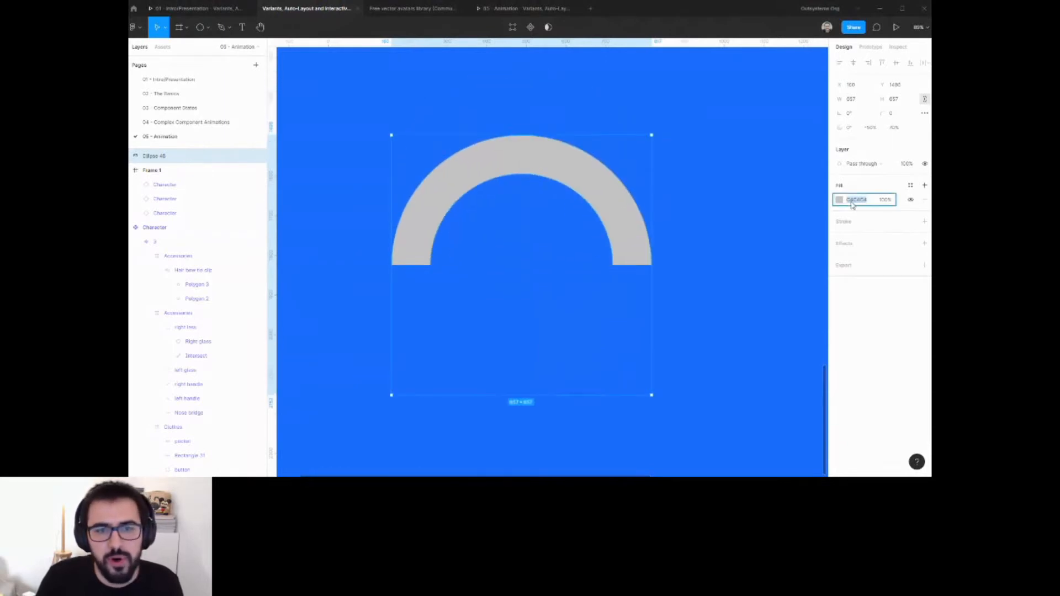
pyautogui.click(839, 200)
pyautogui.click(775, 391)
pyautogui.click(688, 234)
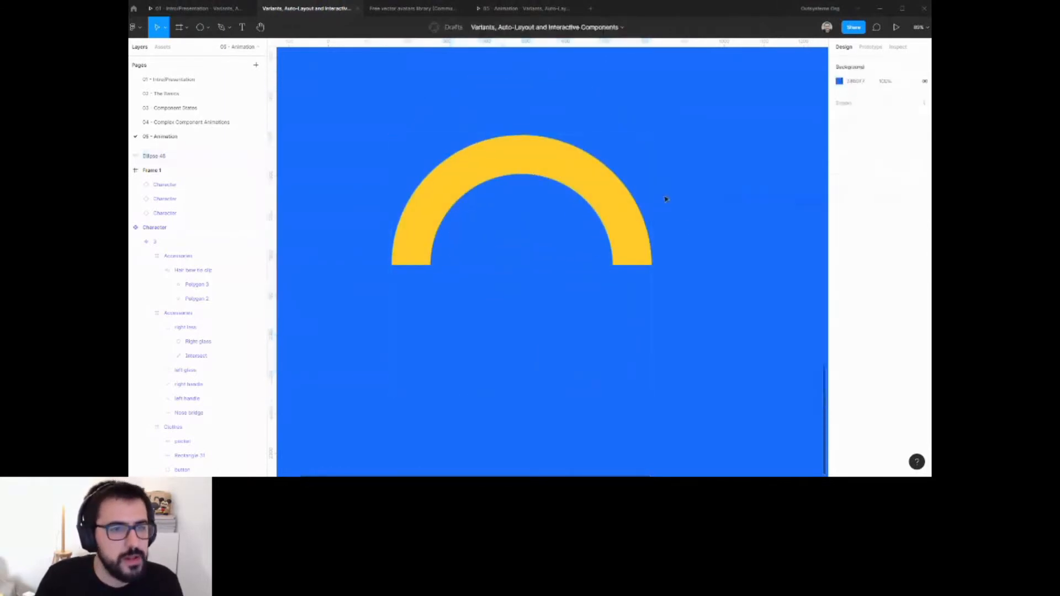
# Duplicate the half ring and rotate the copy 180°, placing it to the right and lower down.
pyautogui.scroll(-3, 643, 206)
pyautogui.click(492, 197)
pyautogui.moveTo(622, 206); pyautogui.dragTo(685, 187)
pyautogui.moveTo(767, 157); pyautogui.dragTo(610, 300)
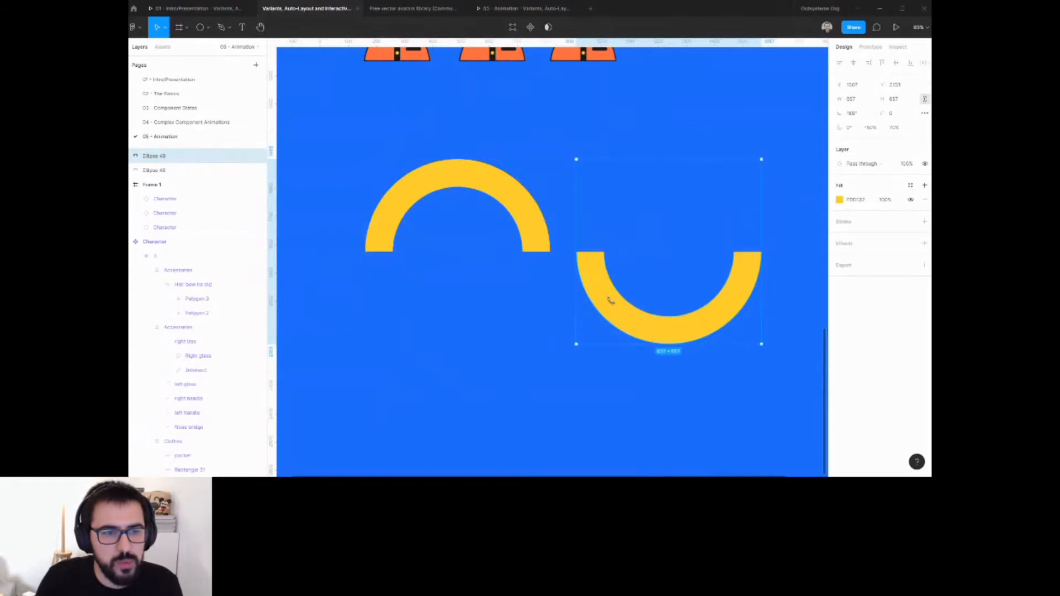
pyautogui.click(787, 241)
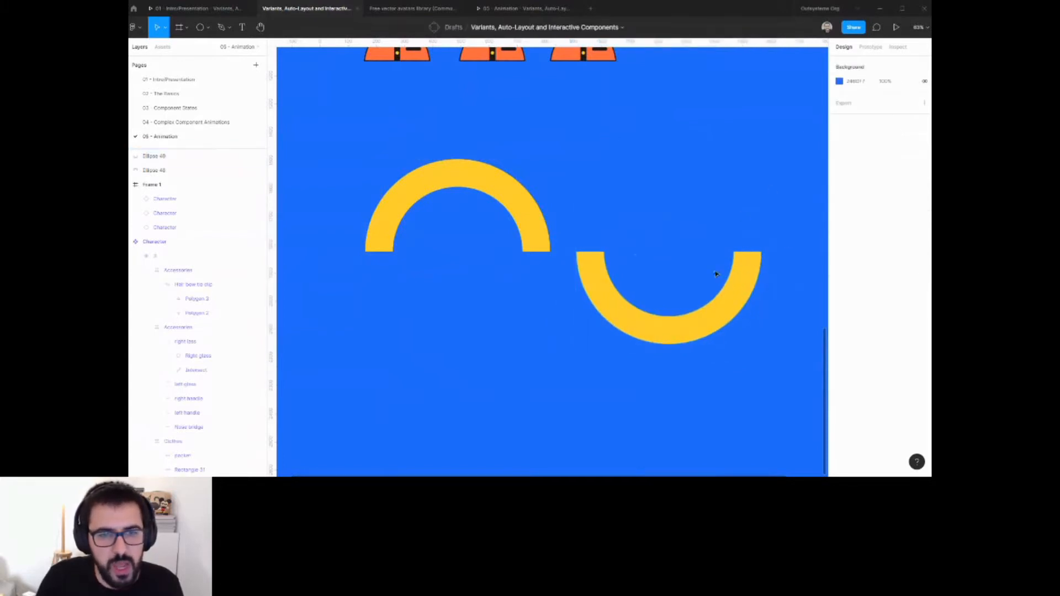
# Select both half rings and rename them Rotate.
pyautogui.click(739, 265)
pyautogui.click(493, 192)
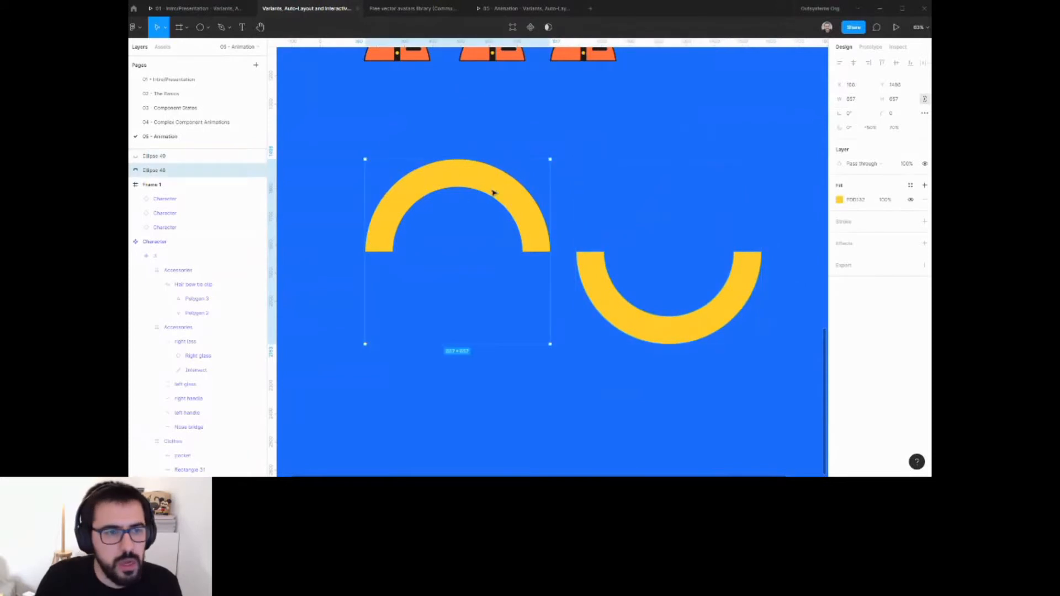
pyautogui.click(578, 275)
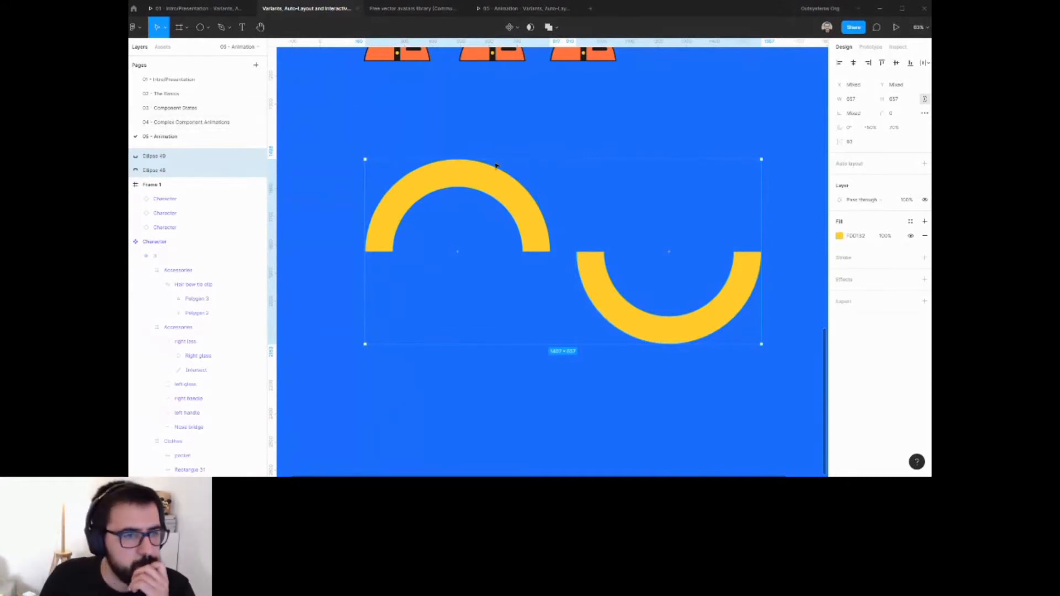
pyautogui.click(596, 136)
pyautogui.moveTo(596, 137); pyautogui.dragTo(510, 282)
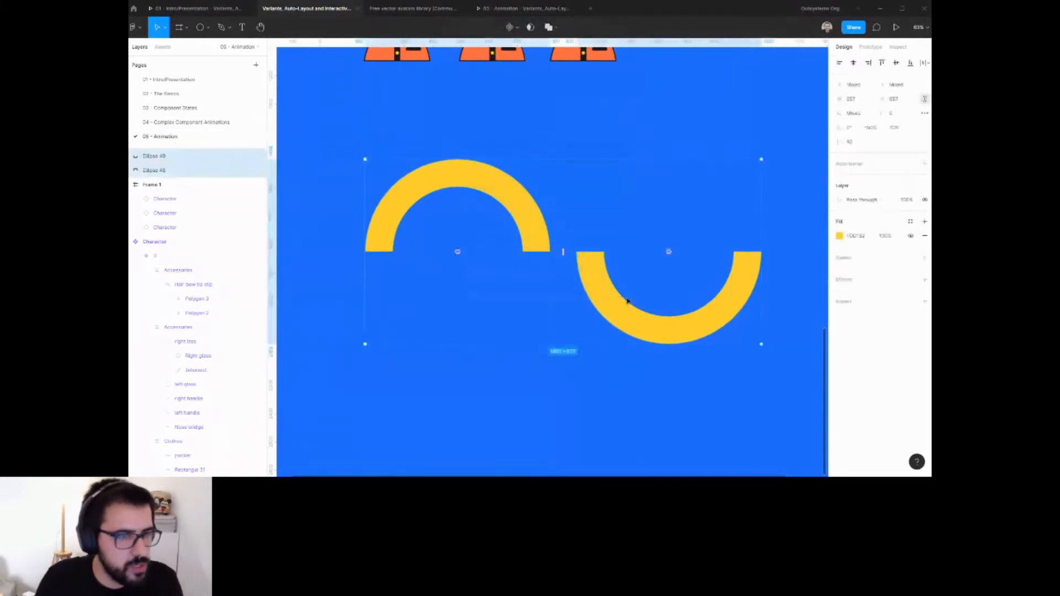
pyautogui.hotkey('ctrl', 'r')
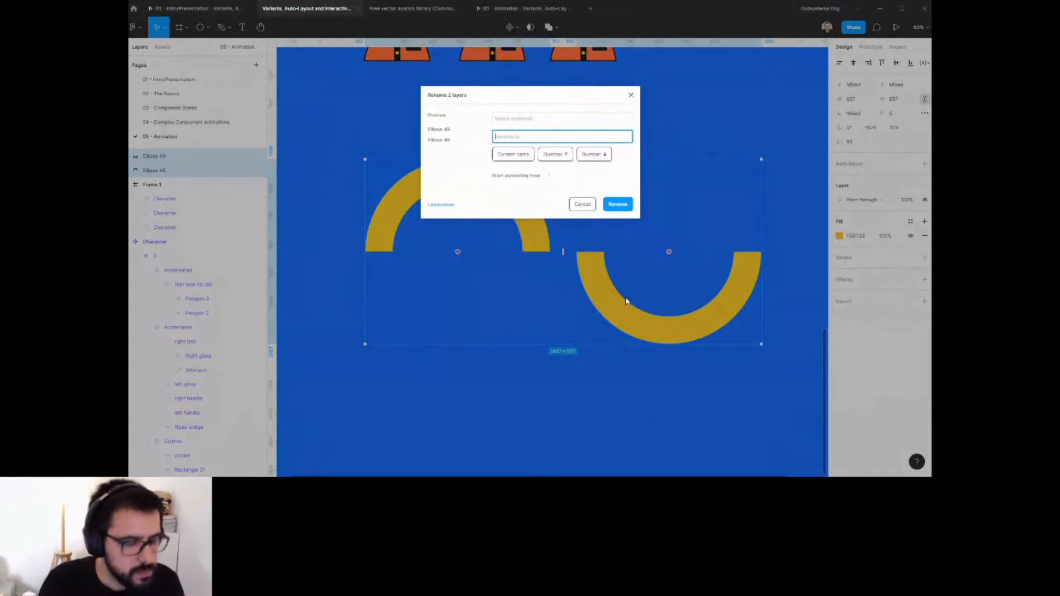
pyautogui.write('Ripple')
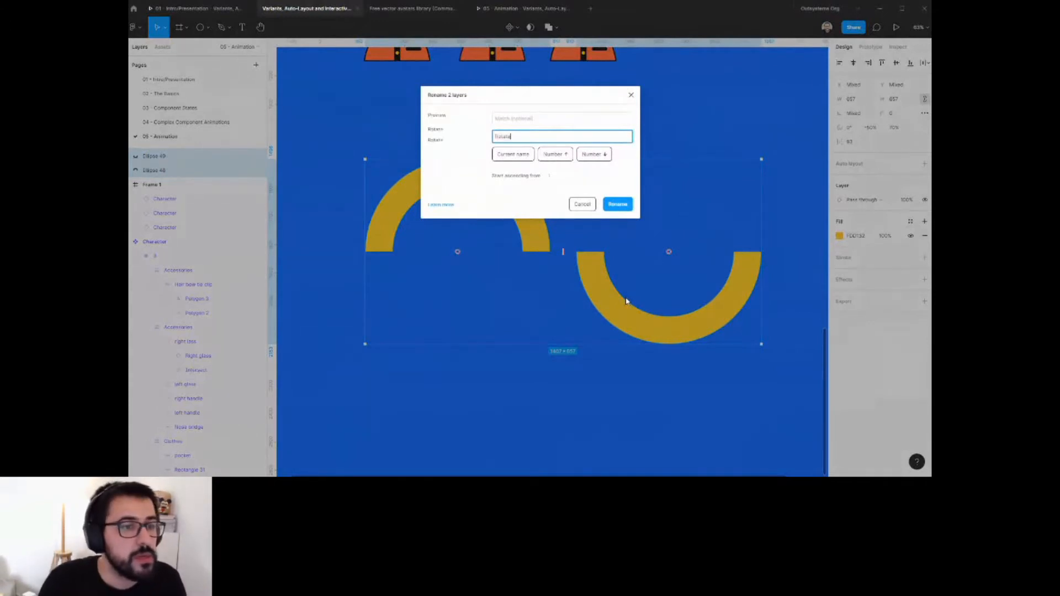
pyautogui.press('Return')
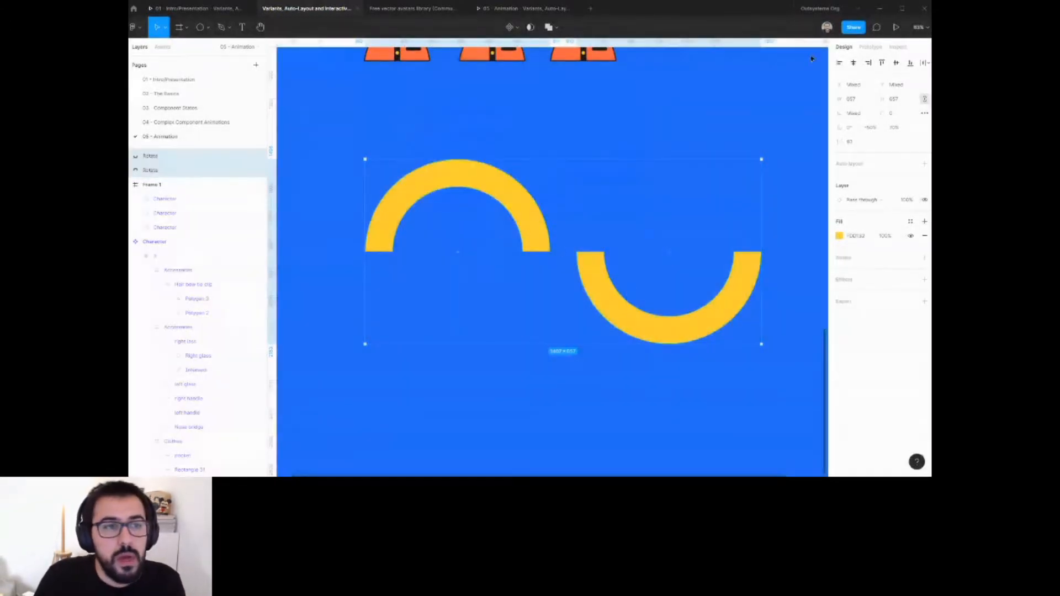
# Combine the two half rings into a Rotate component set with two variants.
pyautogui.click(518, 28)
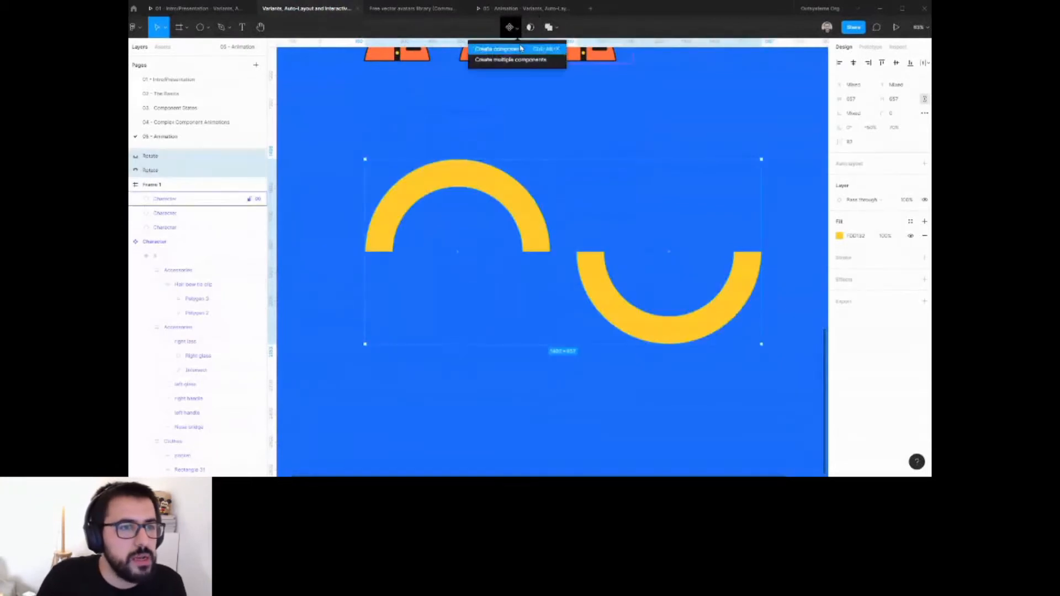
pyautogui.click(520, 49)
pyautogui.click(883, 197)
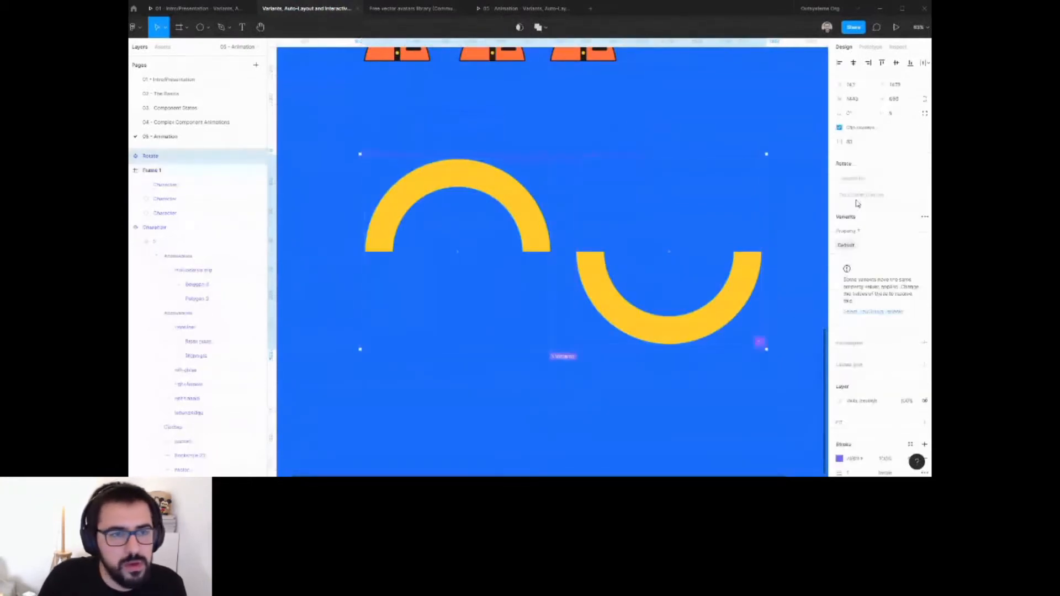
# Prototype an After delay interaction from the first Rotate variant that changes to the second variant.
pyautogui.click(550, 237)
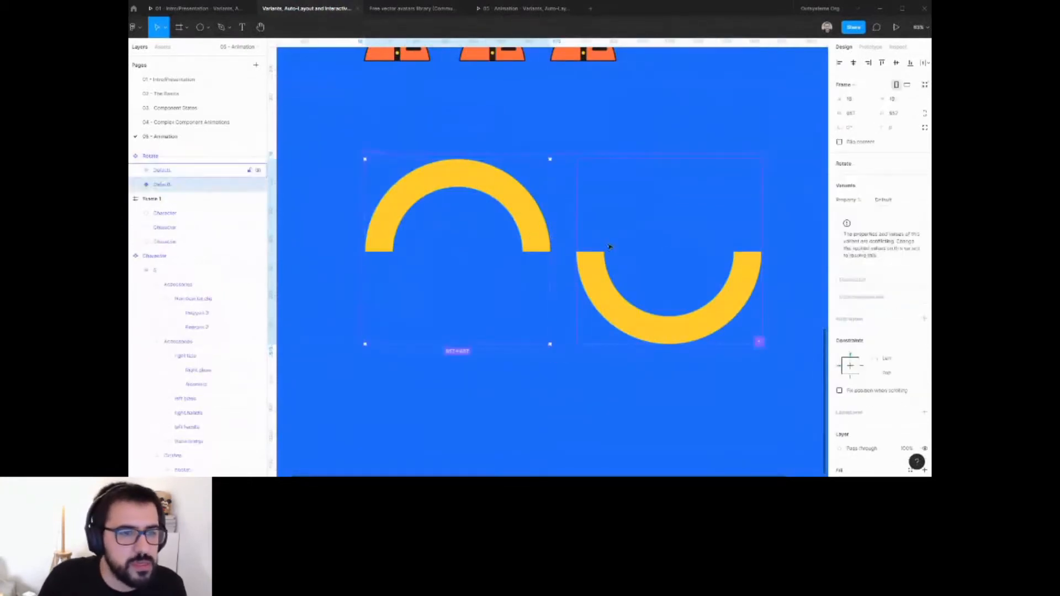
pyautogui.click(874, 48)
pyautogui.moveTo(550, 252); pyautogui.dragTo(631, 244)
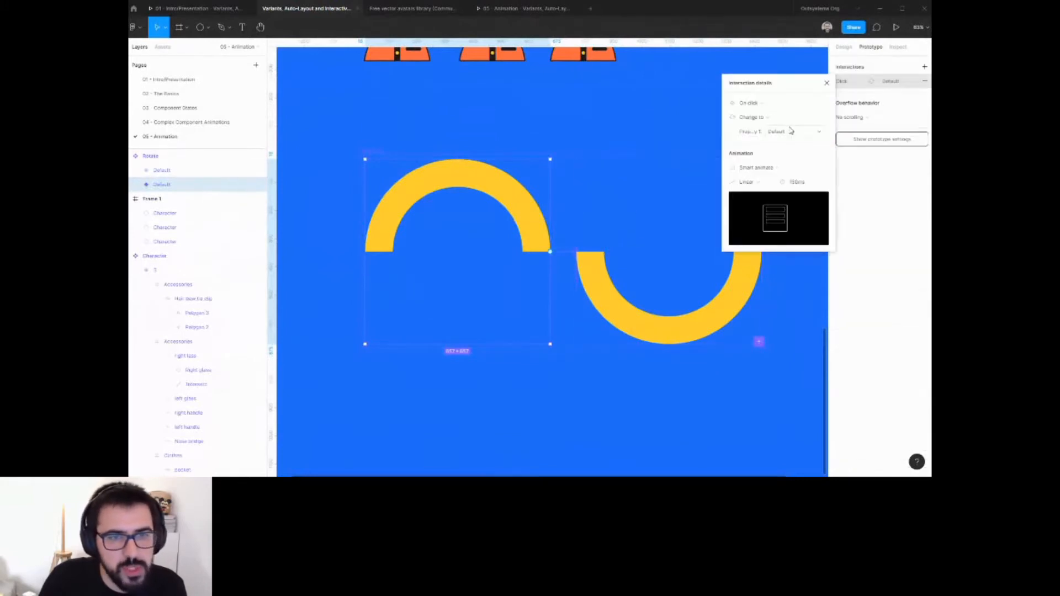
pyautogui.click(749, 103)
pyautogui.click(752, 214)
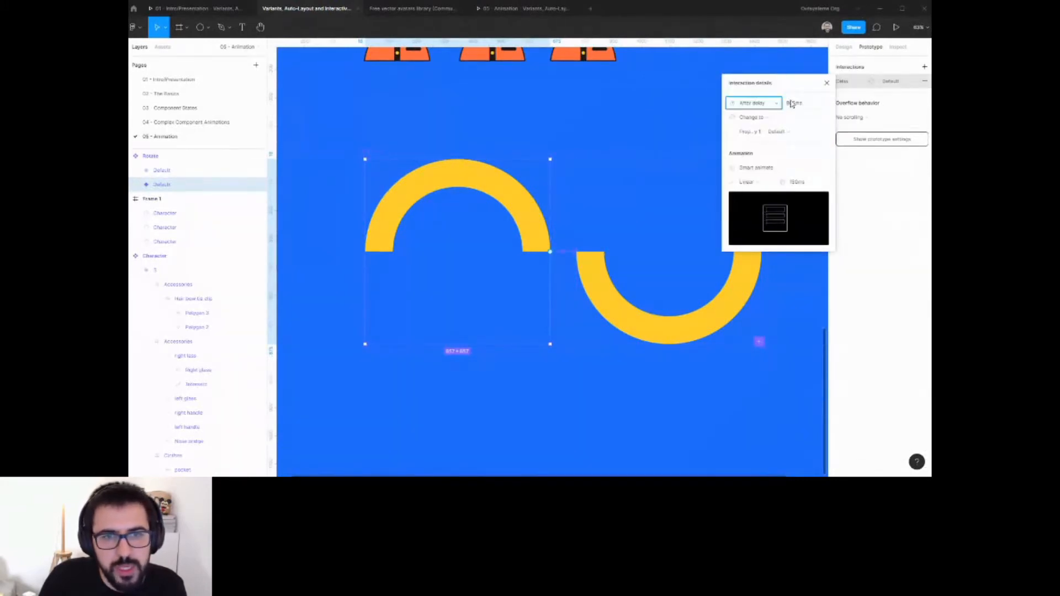
pyautogui.click(795, 103)
pyautogui.click(658, 206)
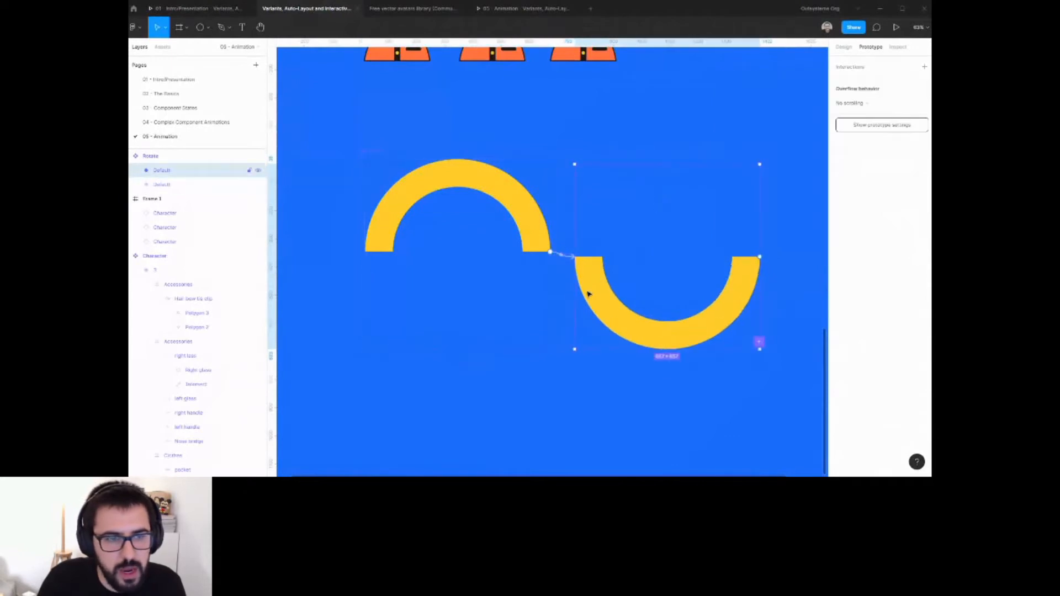
pyautogui.click(523, 191)
pyautogui.click(601, 202)
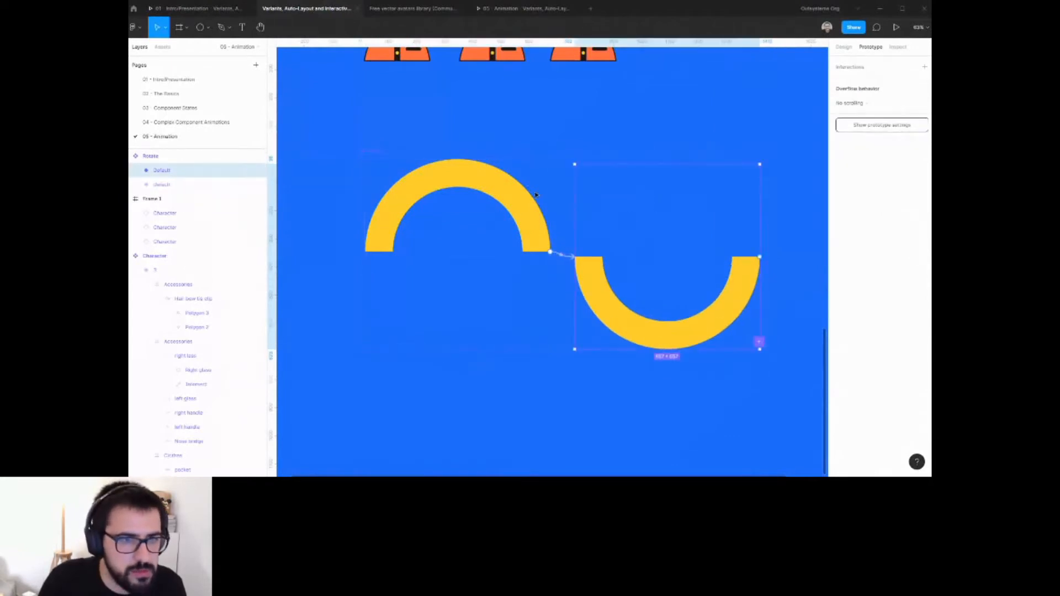
pyautogui.keyDown('shift'); pyautogui.click(525, 193); pyautogui.keyUp('shift')
pyautogui.click(843, 49)
pyautogui.click(882, 63)
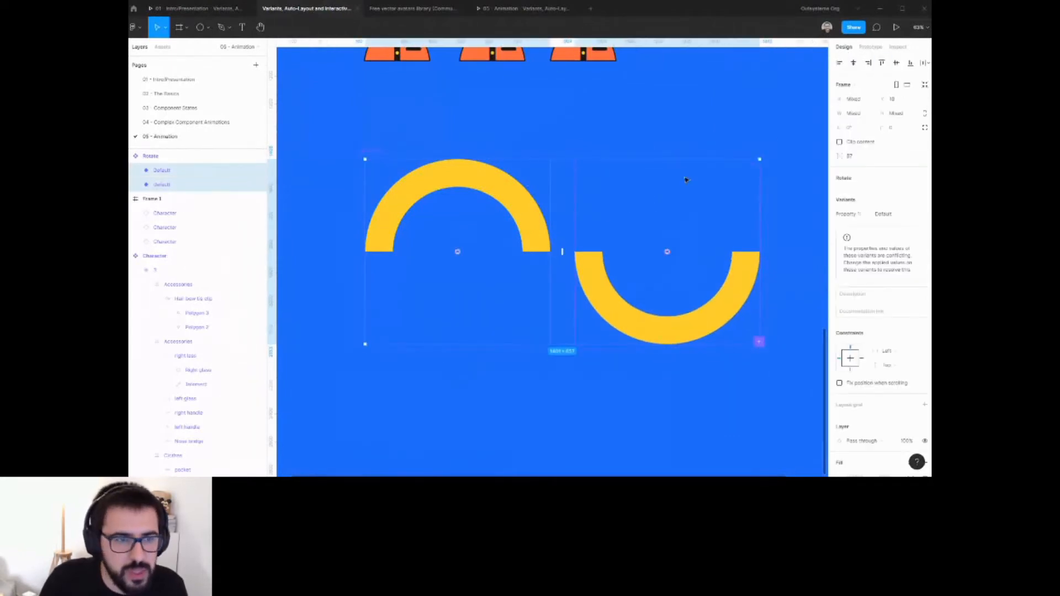
pyautogui.click(577, 224)
pyautogui.hotkey('shift', 'e')
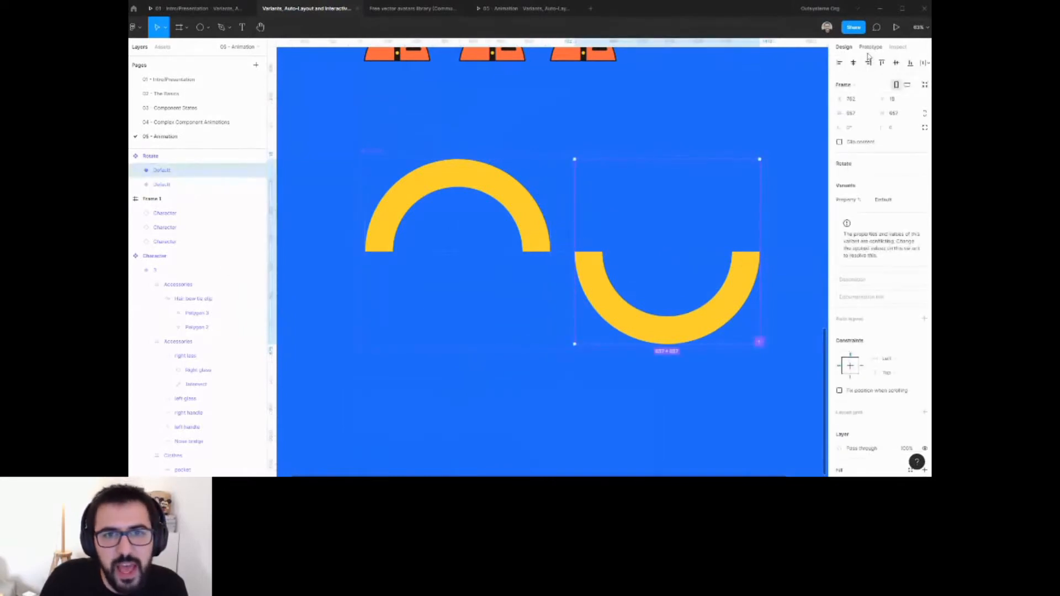
# Prototype an After delay interaction from the second variant back to the first, with a 1 ms delay.
pyautogui.moveTo(763, 252); pyautogui.dragTo(483, 260)
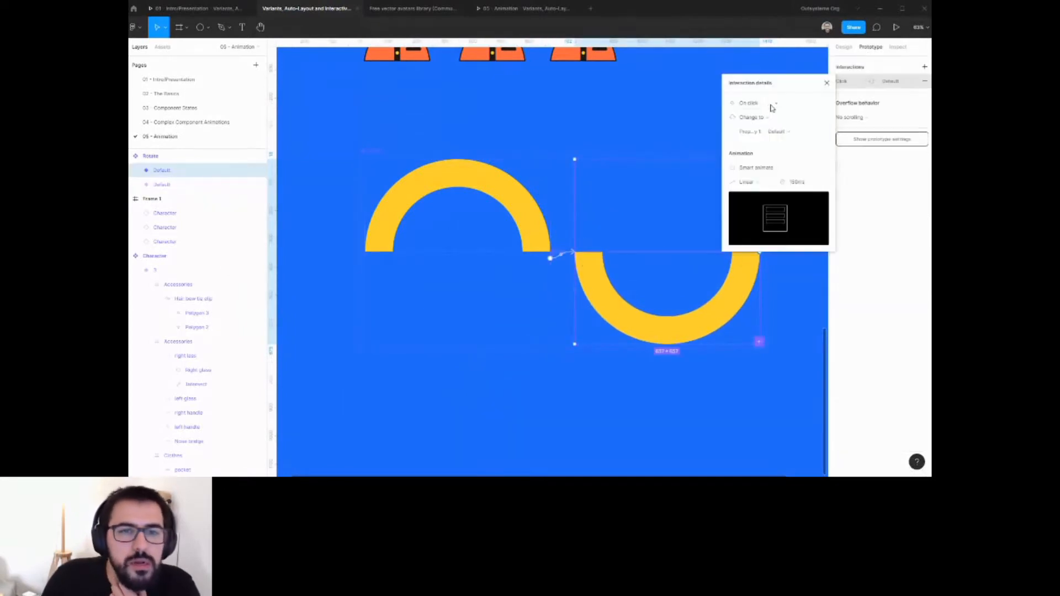
pyautogui.click(770, 104)
pyautogui.click(754, 215)
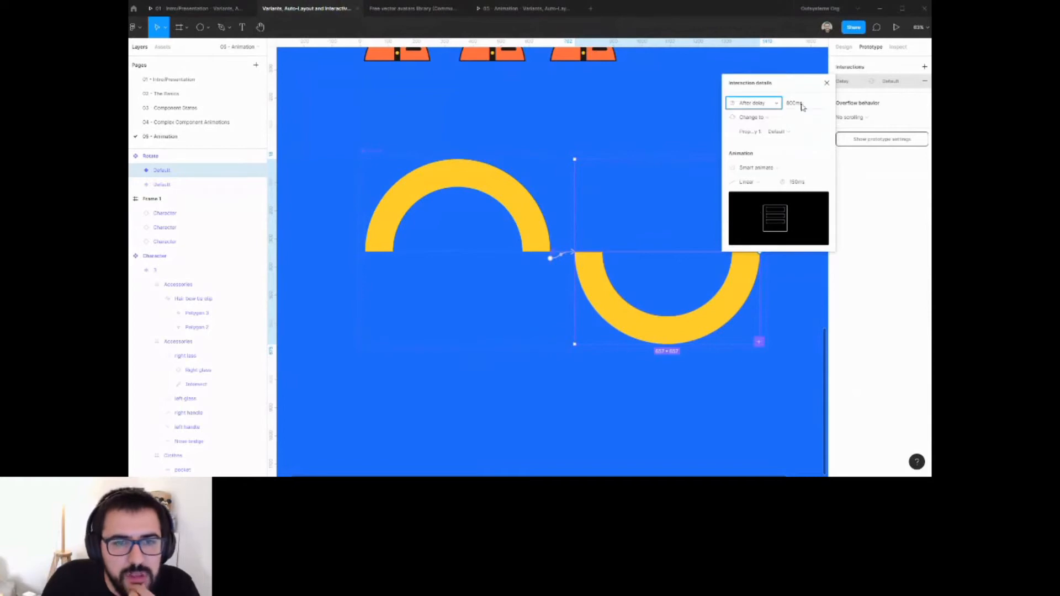
pyautogui.click(802, 104)
pyautogui.write('1')
pyautogui.press('Return')
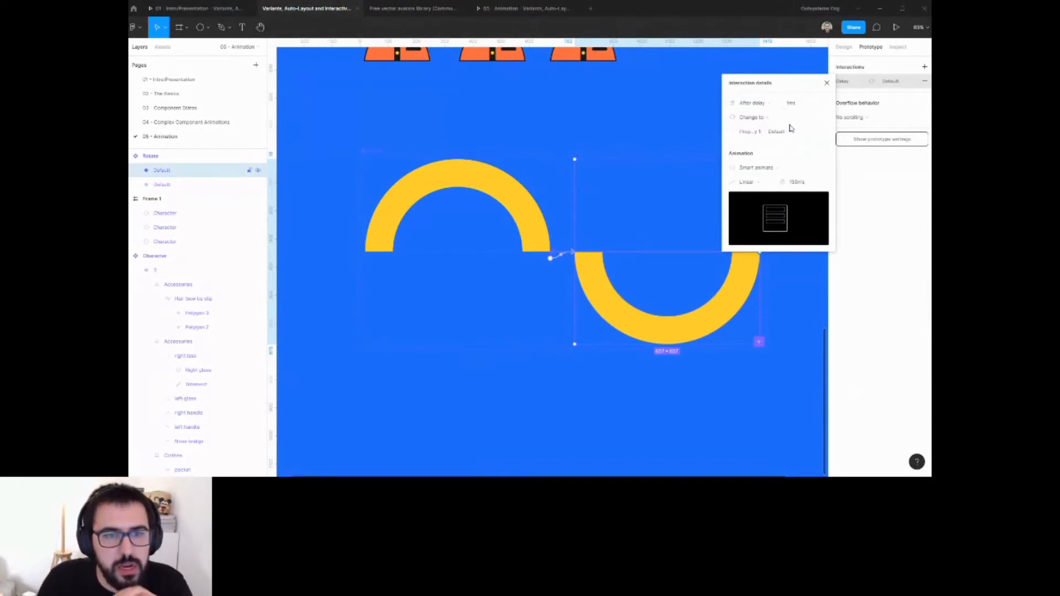
pyautogui.click(594, 133)
# Place an instance of the Rotate component over the characters in Frame 1 under Step 3.
pyautogui.moveTo(430, 148); pyautogui.dragTo(525, 243)
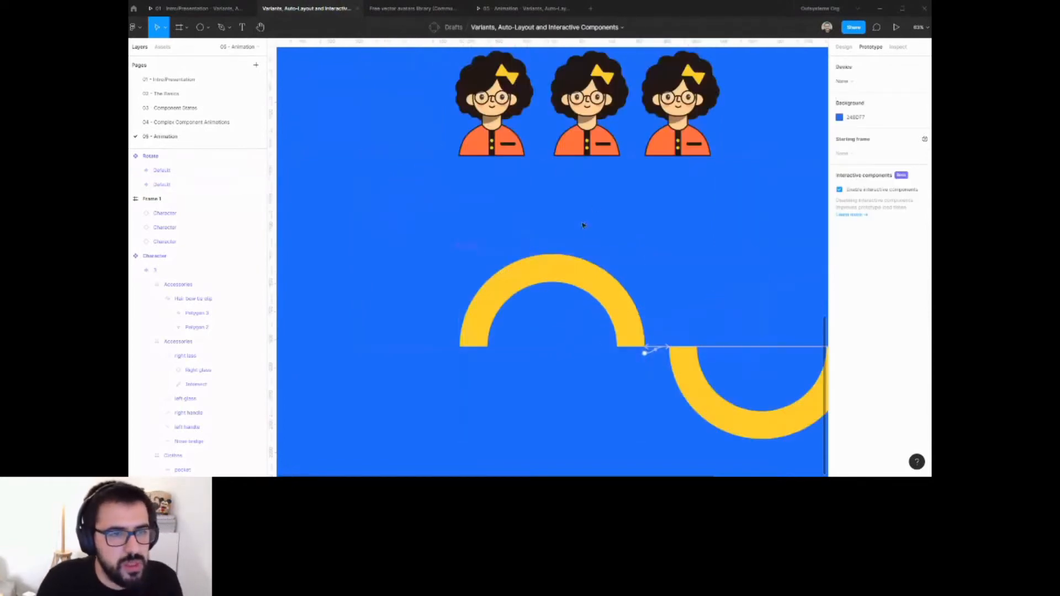
pyautogui.moveTo(595, 198); pyautogui.dragTo(566, 324)
pyautogui.click(494, 206)
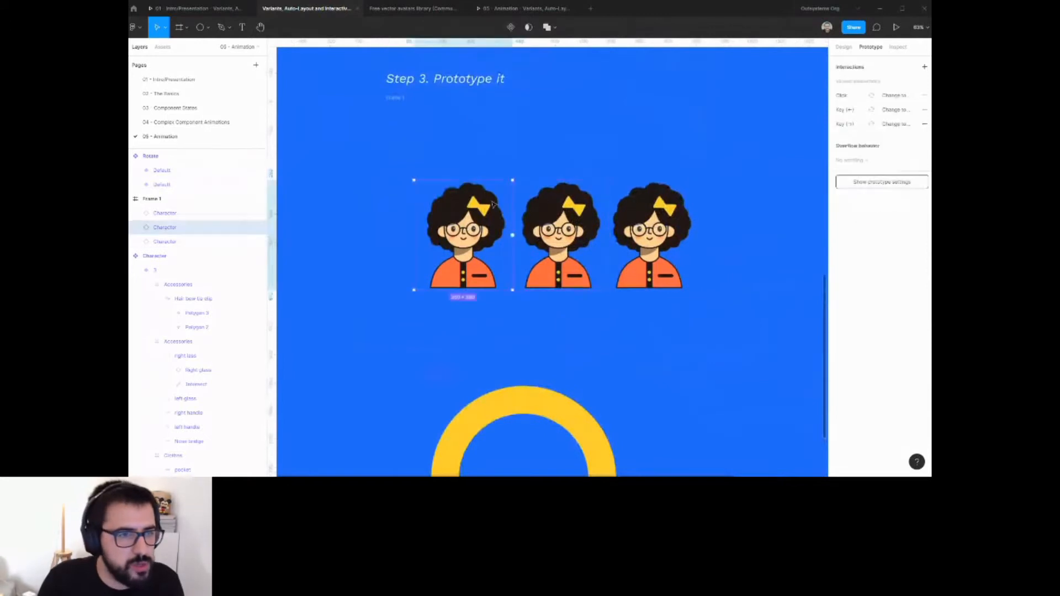
pyautogui.click(603, 445)
pyautogui.moveTo(607, 409); pyautogui.dragTo(645, 152)
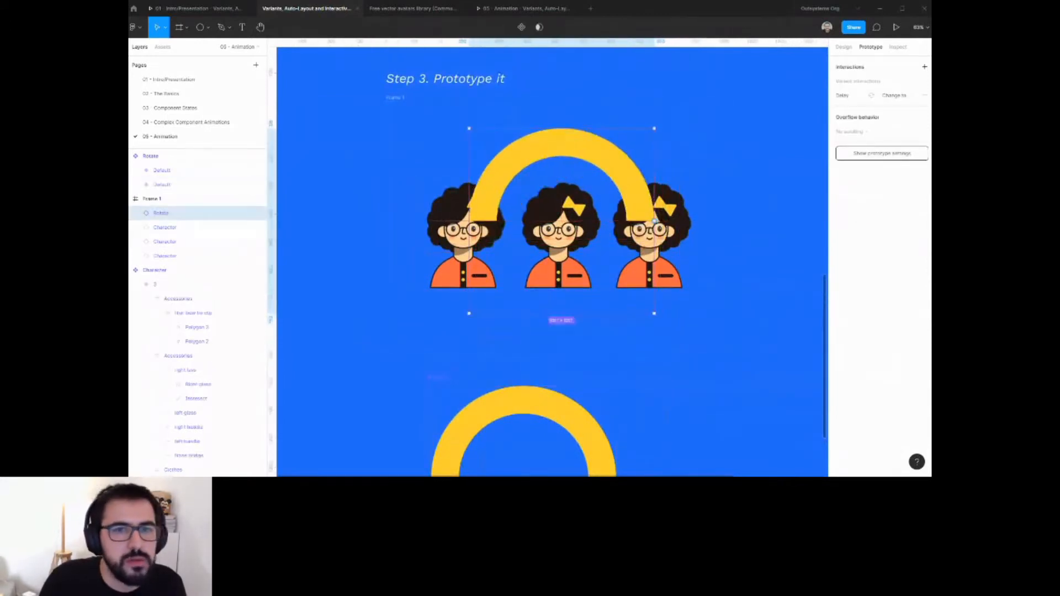
# Delete the two outer characters in Frame 1, leaving the middle one under the arc.
pyautogui.click(844, 47)
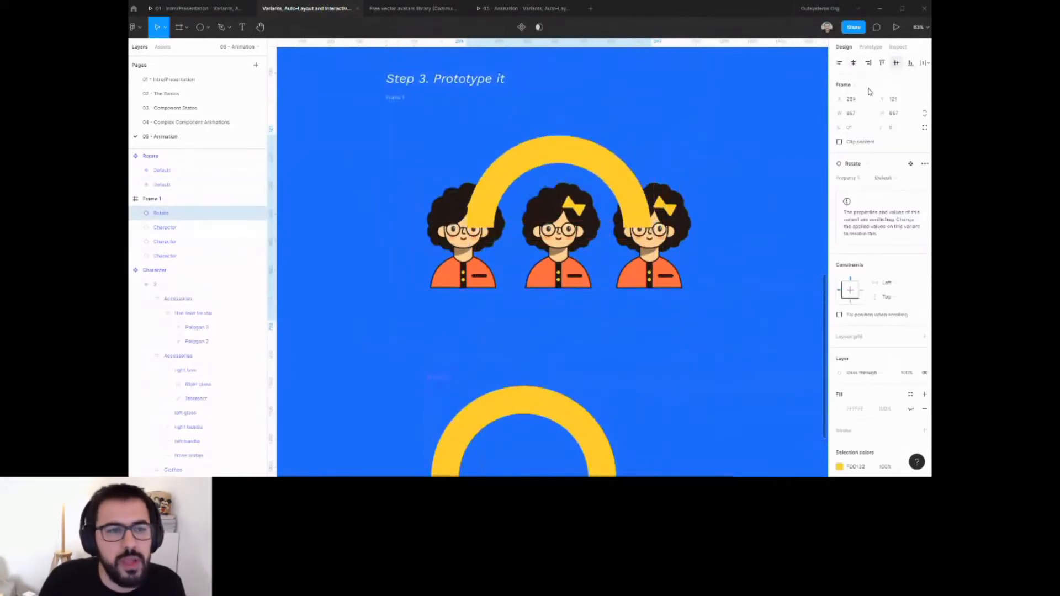
pyautogui.click(639, 246)
pyautogui.keyDown('shift'); pyautogui.click(478, 246); pyautogui.keyUp('shift')
pyautogui.click(442, 252)
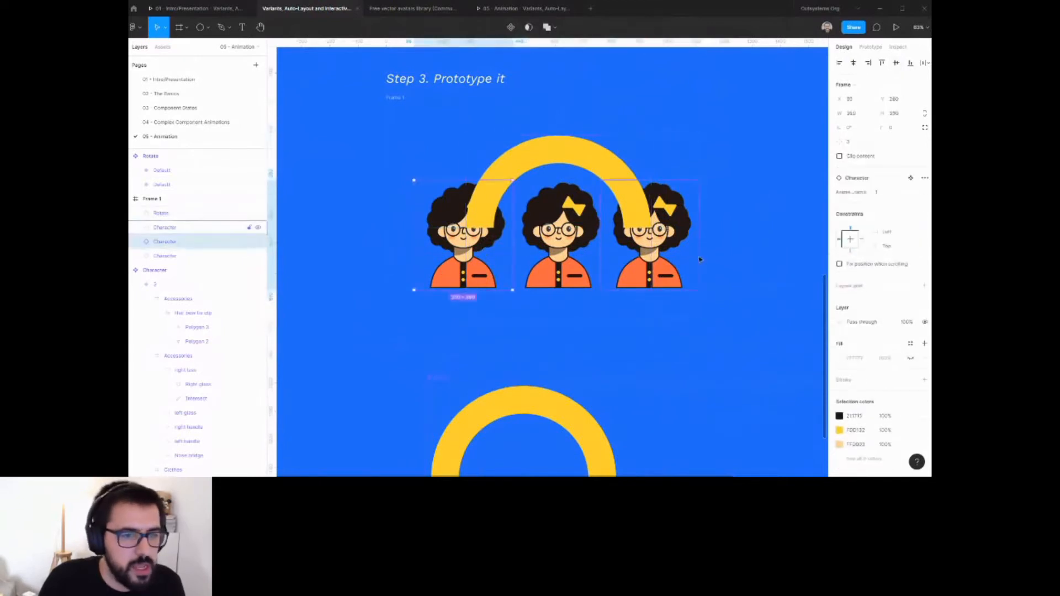
pyautogui.keyDown('shift'); pyautogui.click(695, 259); pyautogui.keyUp('shift')
pyautogui.press('Delete')
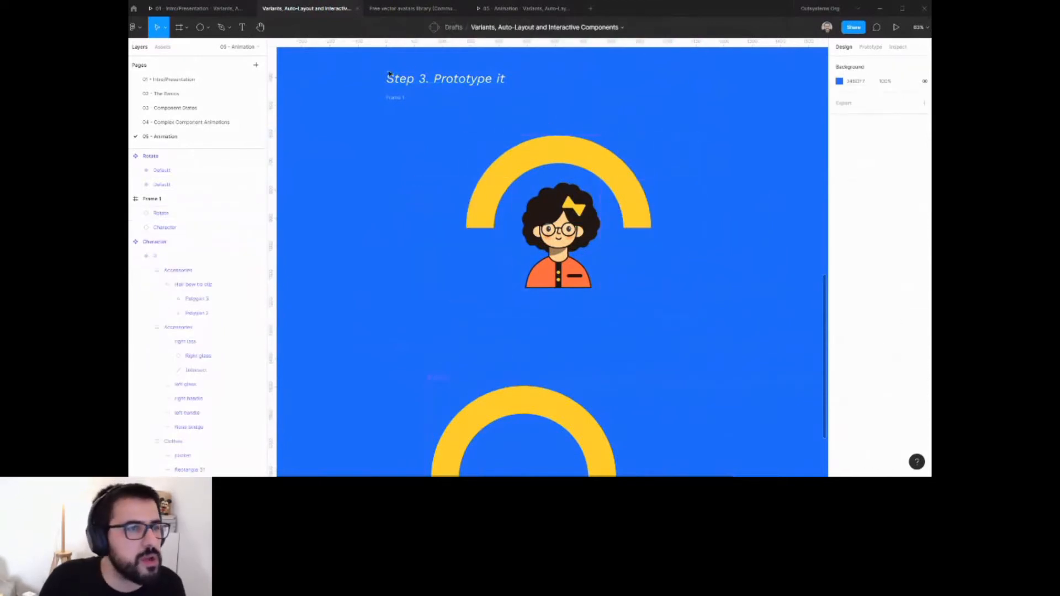
# Preview the rotating arc in the presentation, then return to the design file.
pyautogui.click(524, 8)
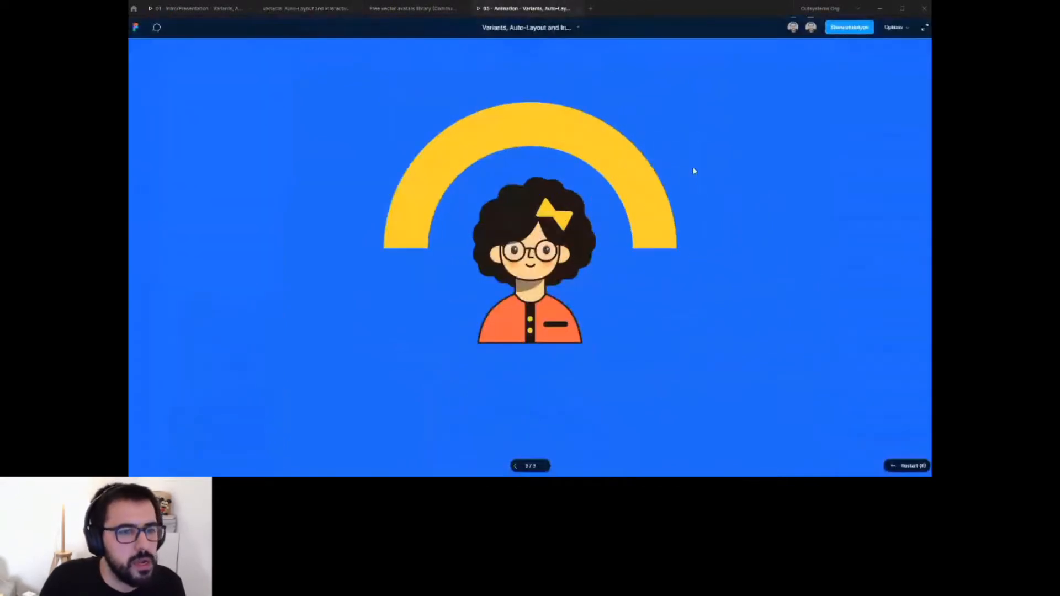
pyautogui.click(315, 14)
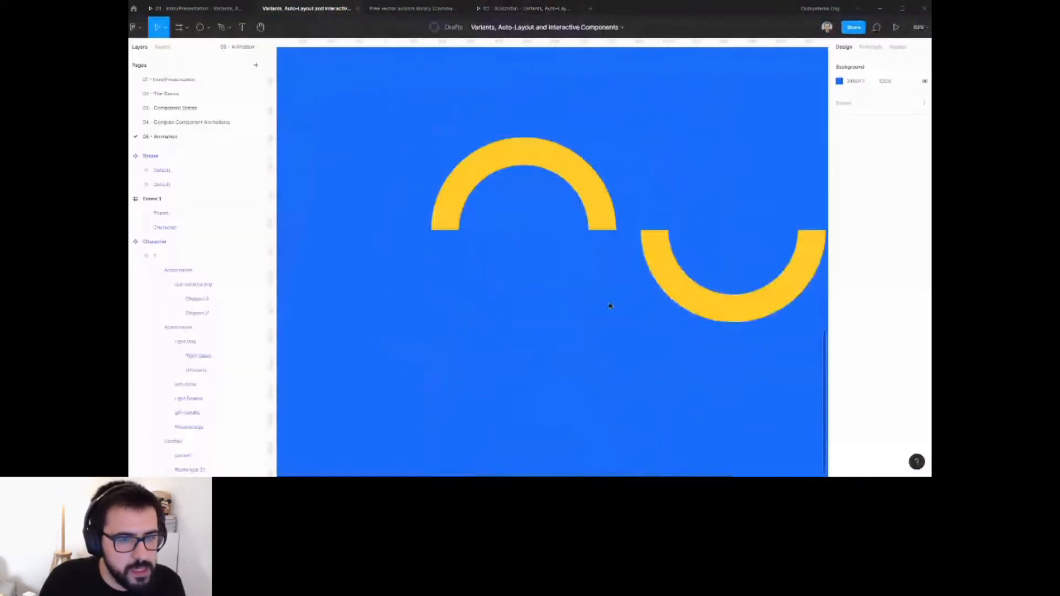
# Review the rotating arc's After delay interaction and its easing settings, then preview the animation in the presentation tab.
pyautogui.click(871, 47)
pyautogui.moveTo(657, 336); pyautogui.dragTo(593, 217)
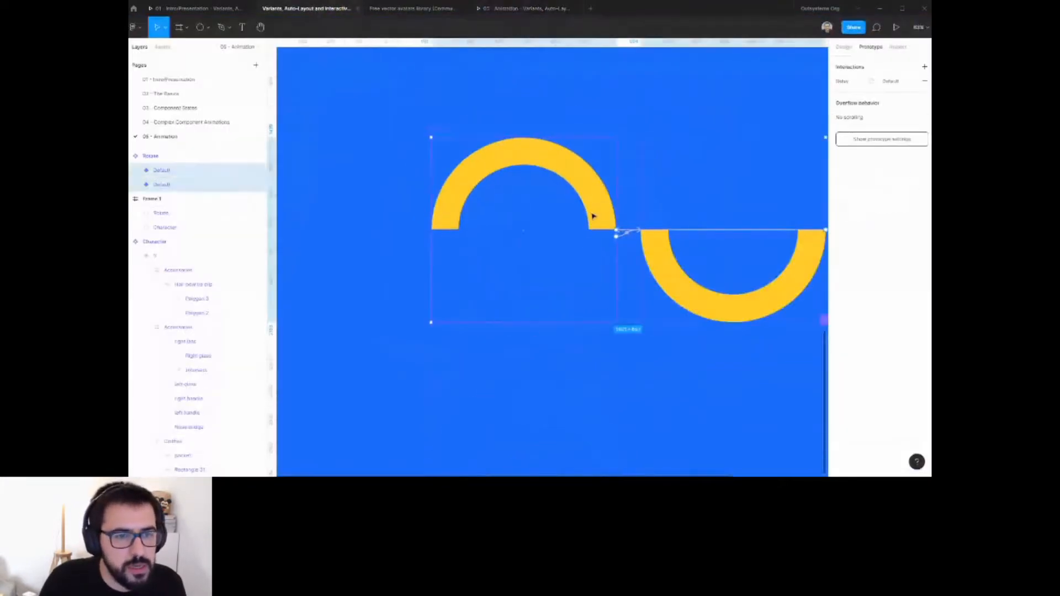
pyautogui.click(844, 83)
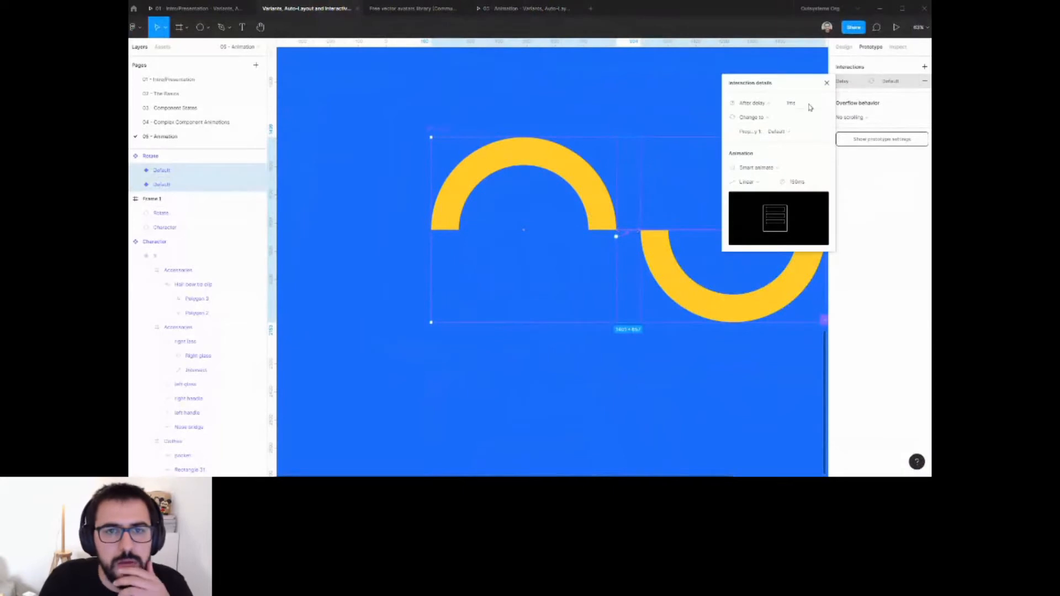
pyautogui.click(767, 185)
pyautogui.click(757, 187)
pyautogui.click(524, 8)
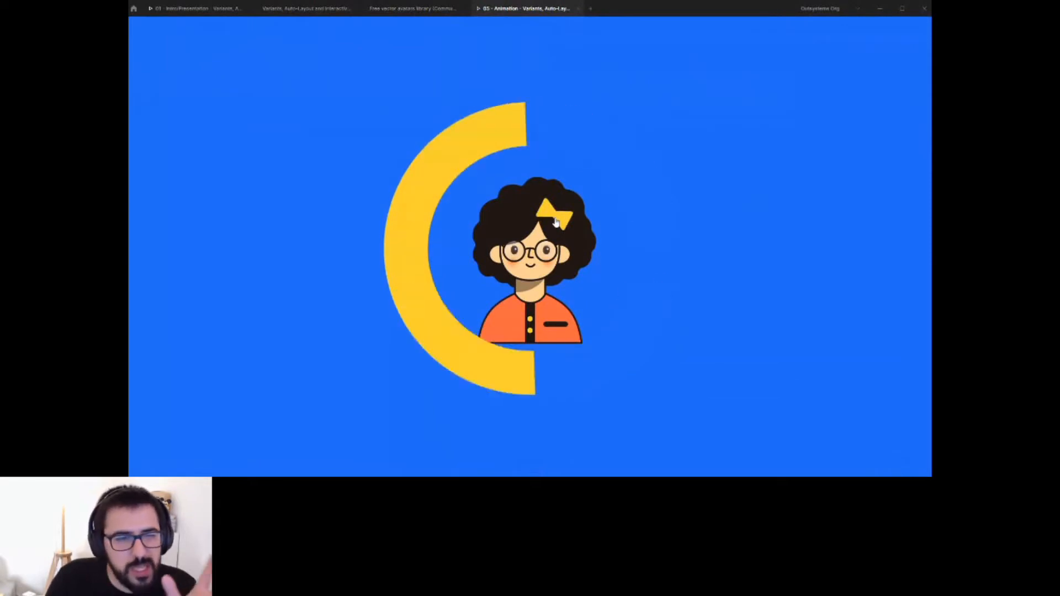
pyautogui.click(309, 9)
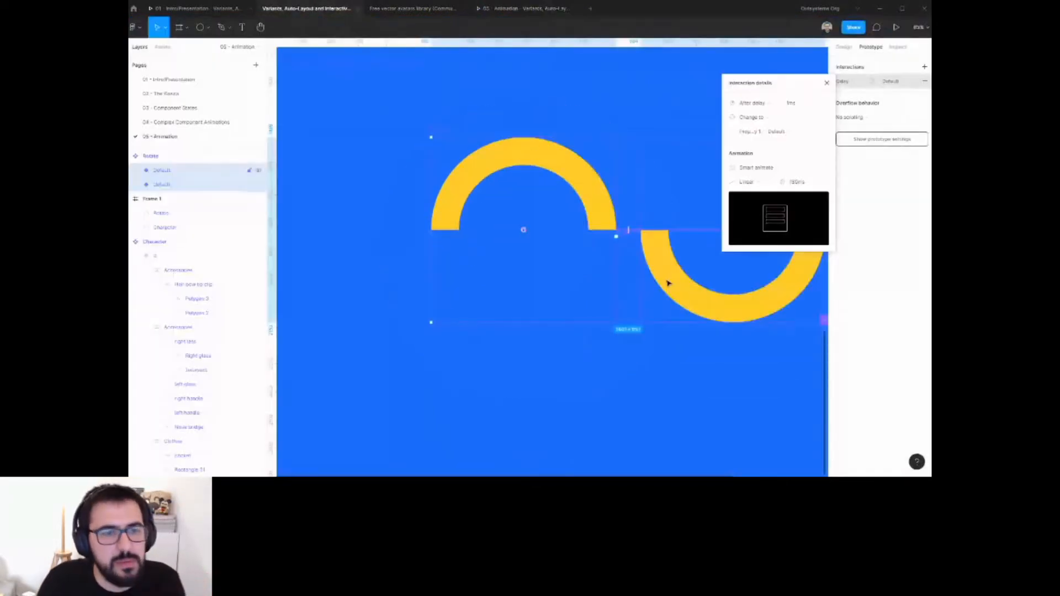
# Widen the Rotate component set to the right to make room for another variant.
pyautogui.moveTo(659, 242); pyautogui.dragTo(603, 249)
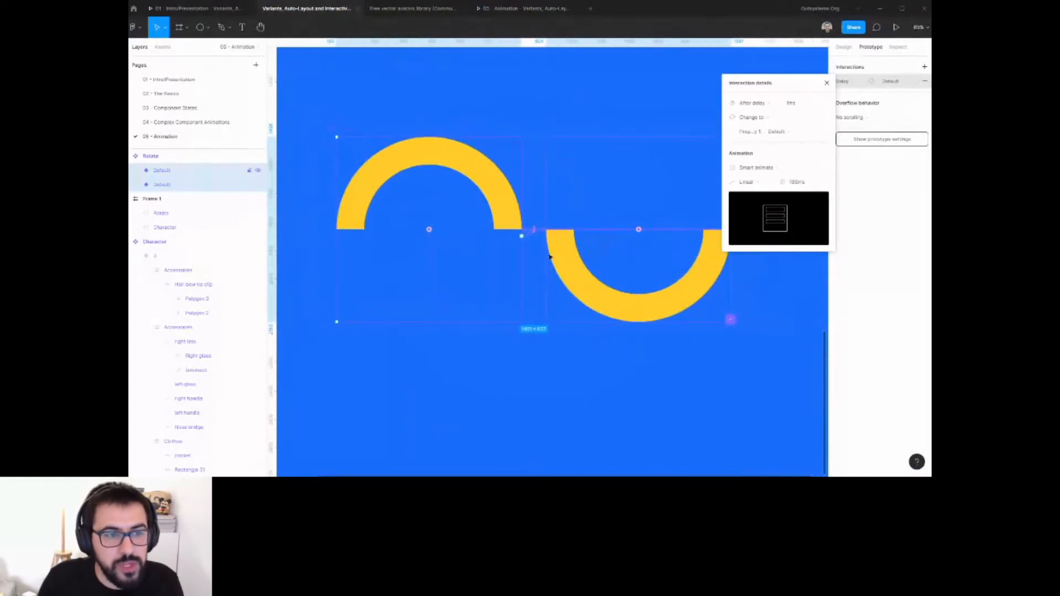
pyautogui.click(502, 217)
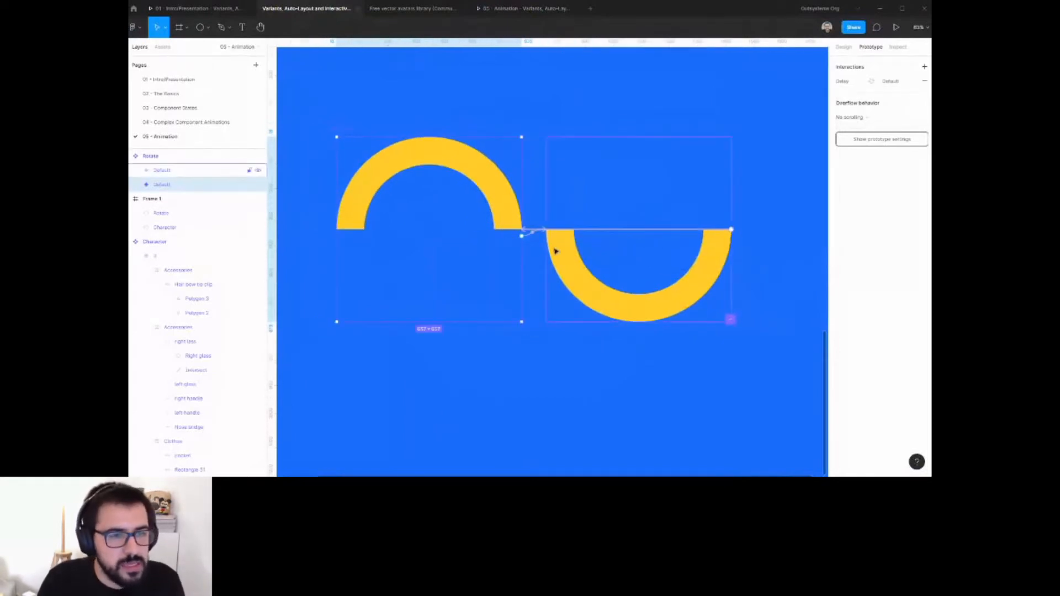
pyautogui.click(556, 251)
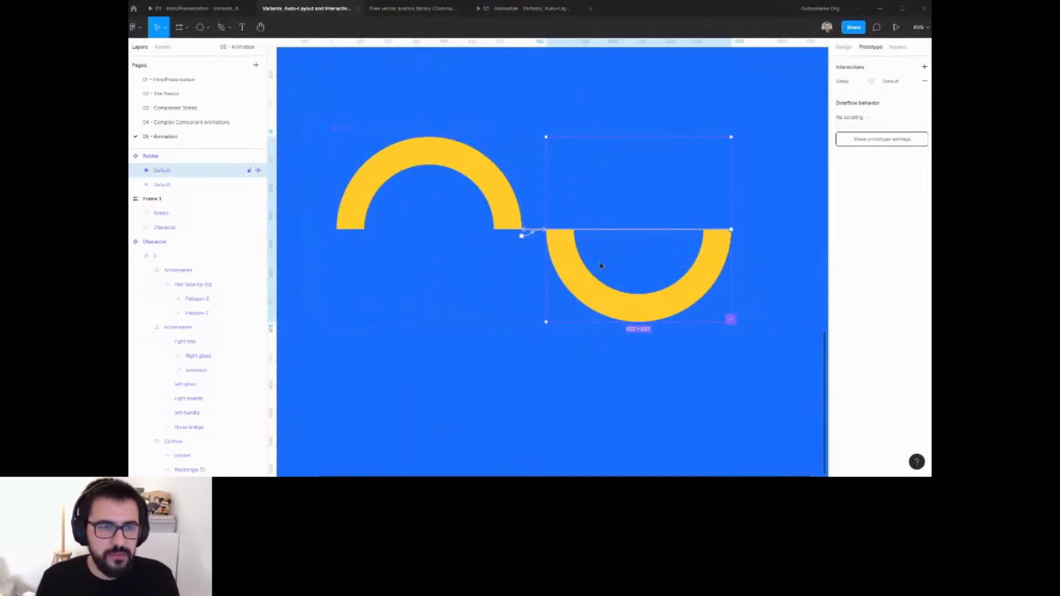
pyautogui.scroll(-3, 642, 274)
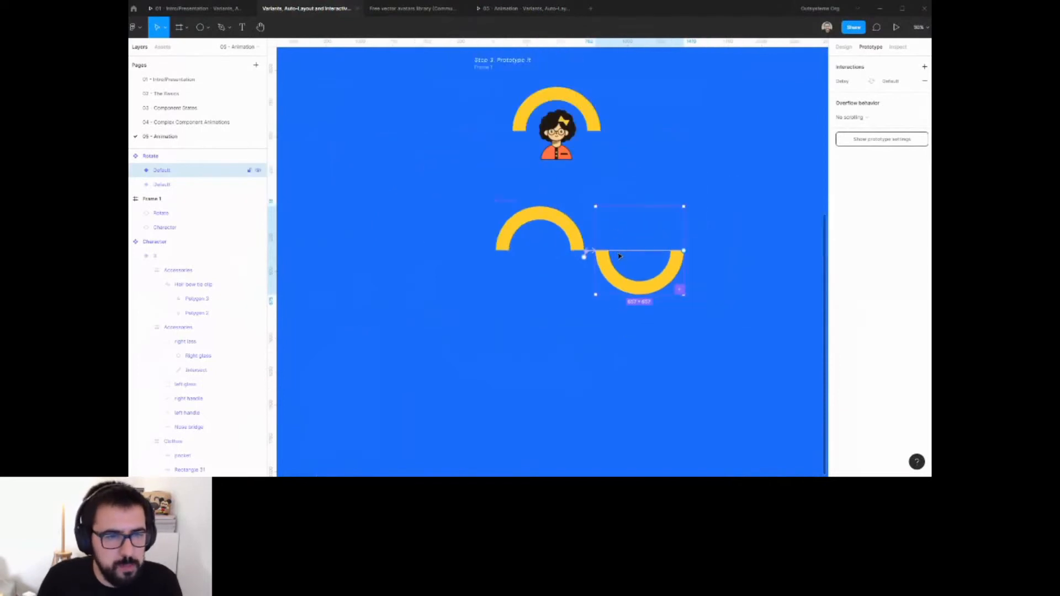
pyautogui.click(588, 255)
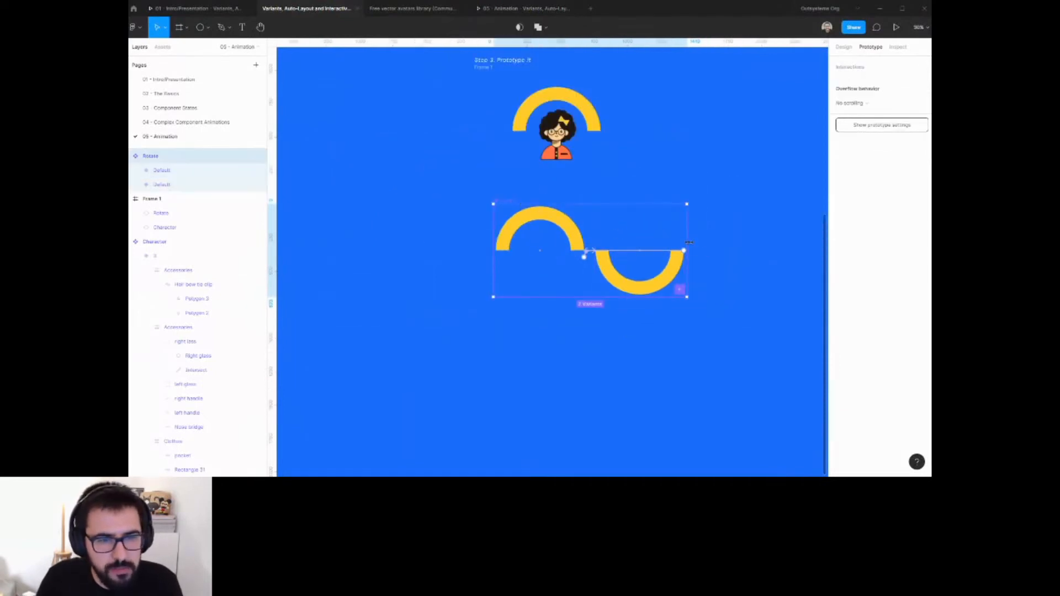
pyautogui.moveTo(692, 242); pyautogui.dragTo(808, 246)
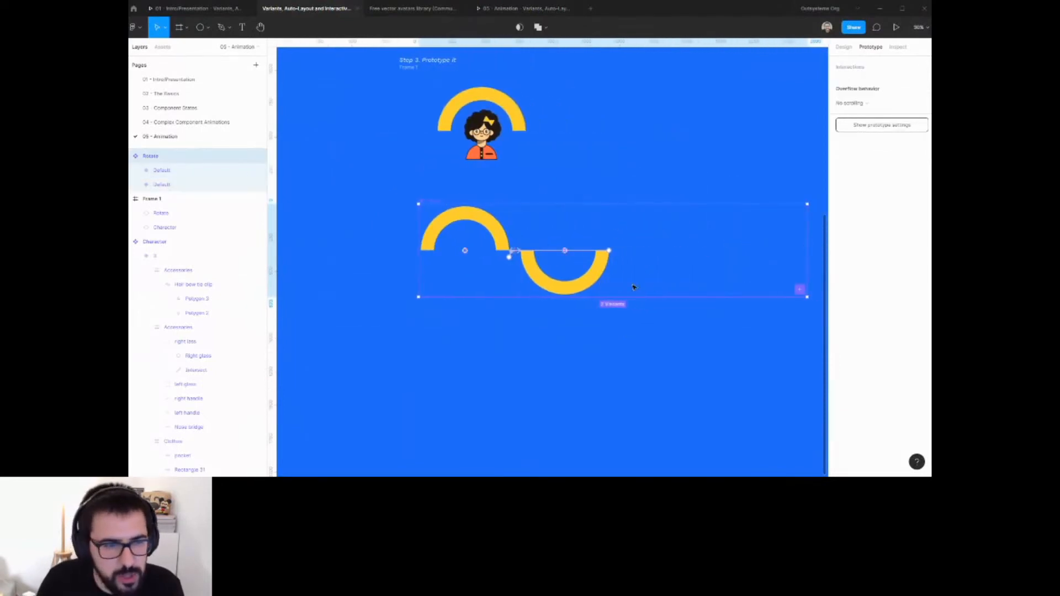
pyautogui.click(162, 170)
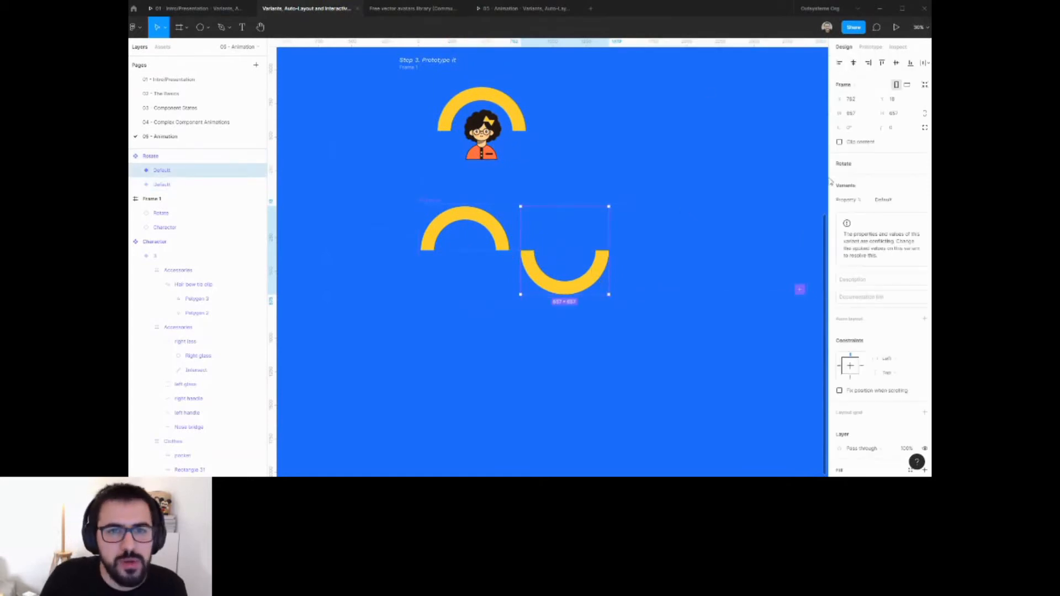
pyautogui.doubleClick(590, 291)
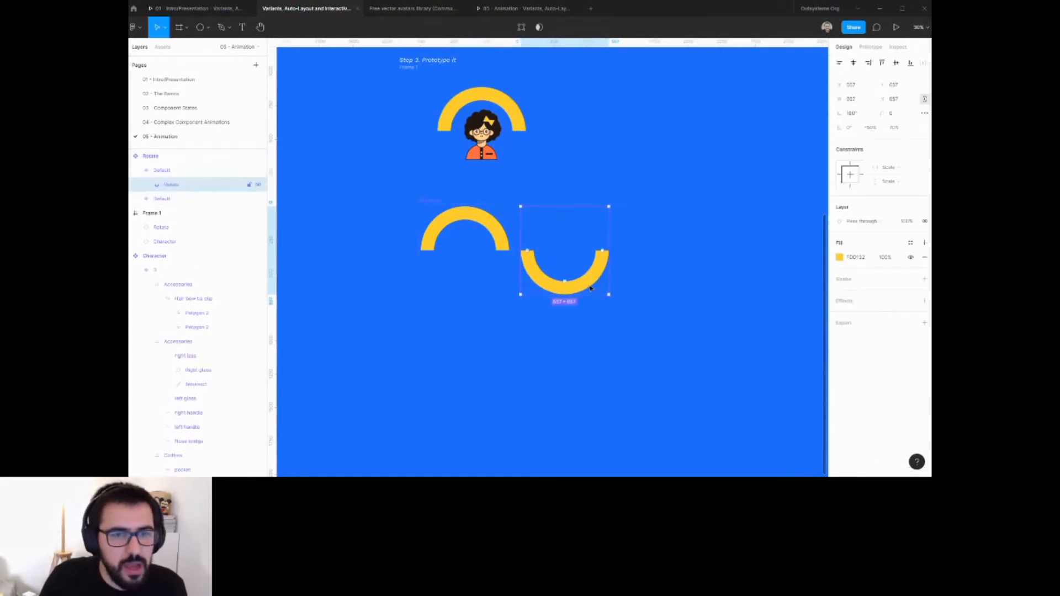
pyautogui.click(861, 118)
pyautogui.press('Down')
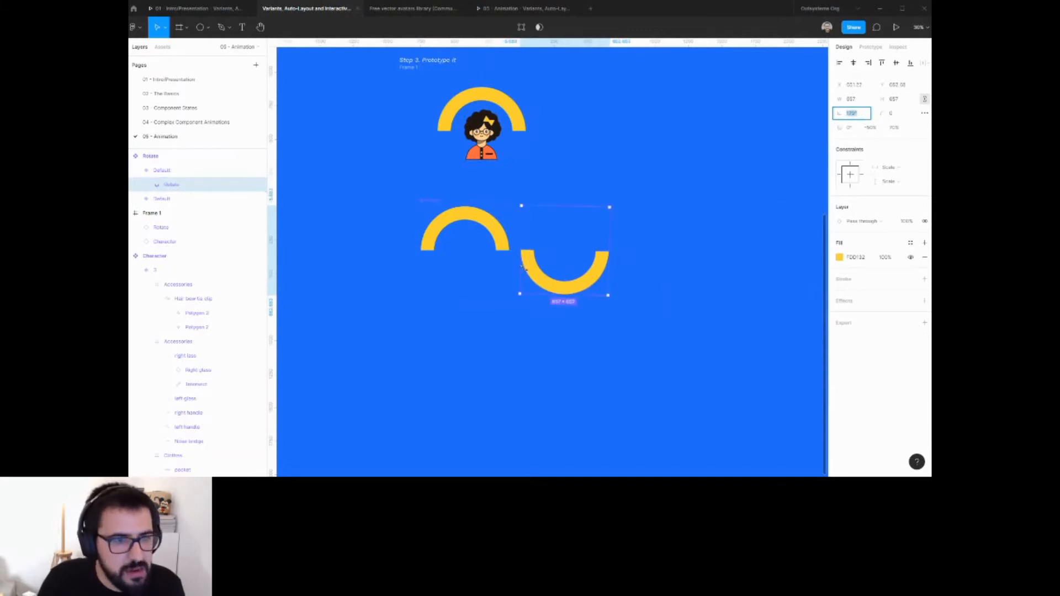
pyautogui.click(499, 234)
pyautogui.click(539, 251)
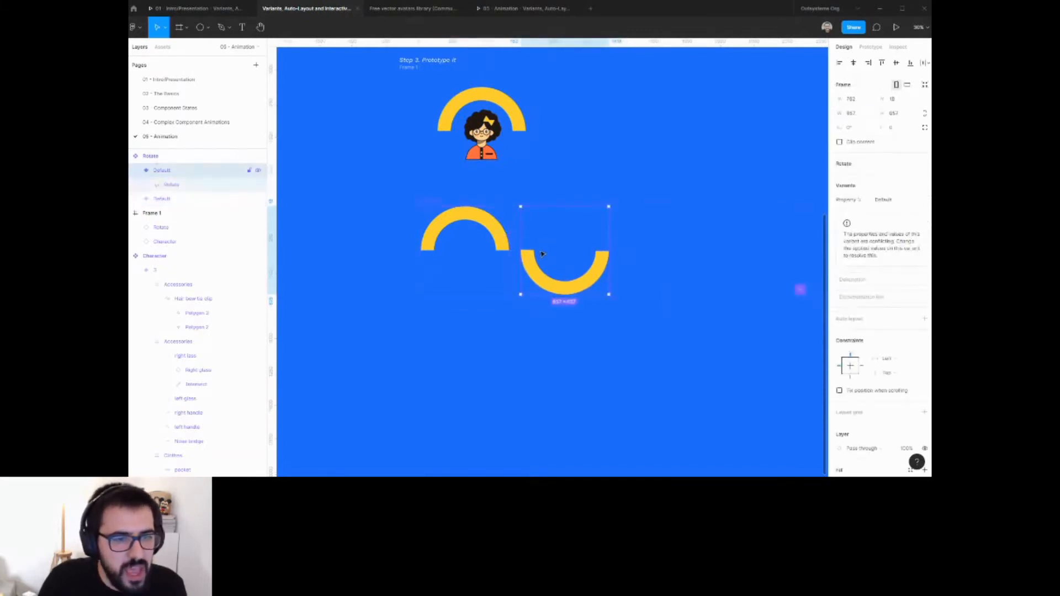
pyautogui.moveTo(574, 270); pyautogui.dragTo(666, 271)
pyautogui.hotkey('ctrl', 'z')
pyautogui.hotkey('ctrl', 'z')
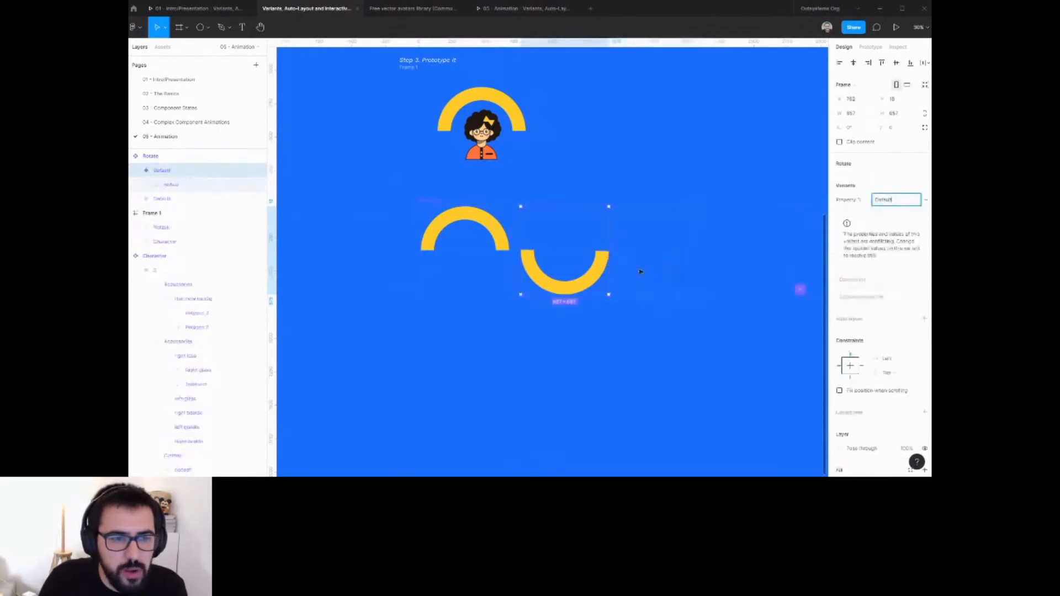
# Duplicate the arc inside the second variant, placing the copy to its right and changing its rotation.
pyautogui.doubleClick(563, 262)
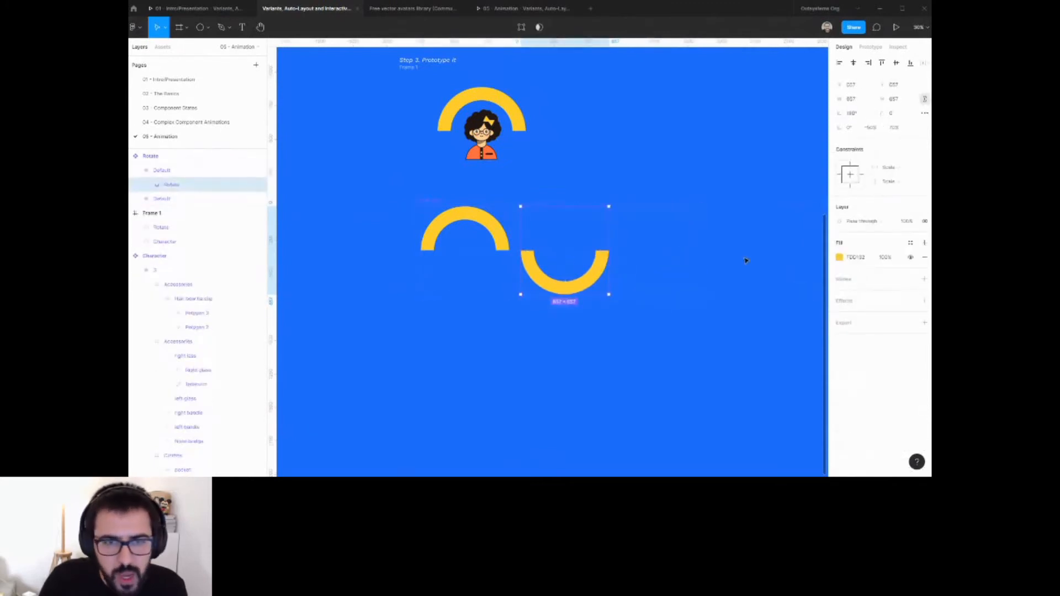
pyautogui.moveTo(545, 284); pyautogui.dragTo(642, 285)
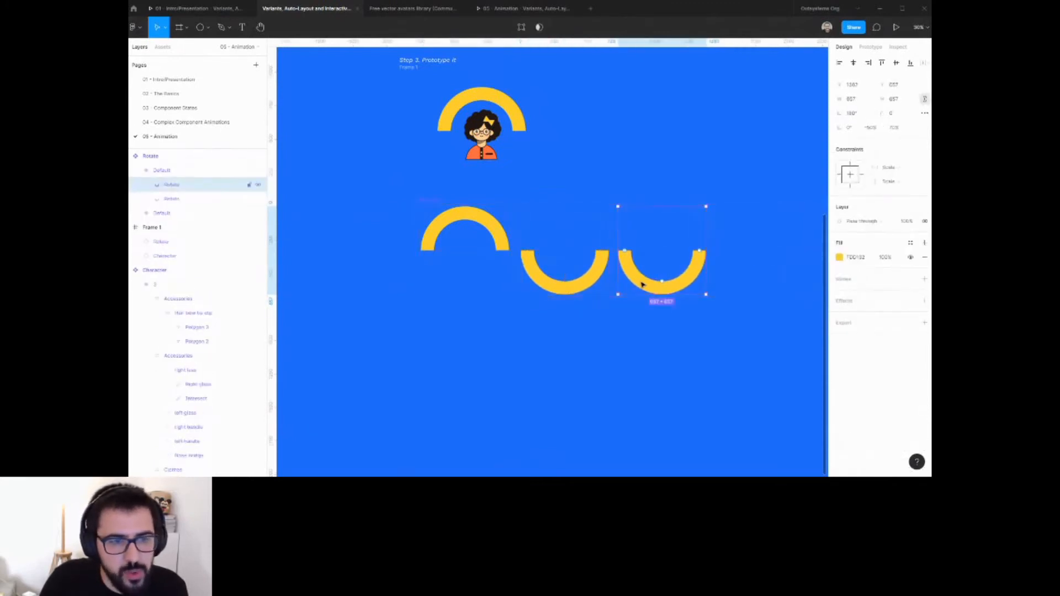
pyautogui.click(861, 114)
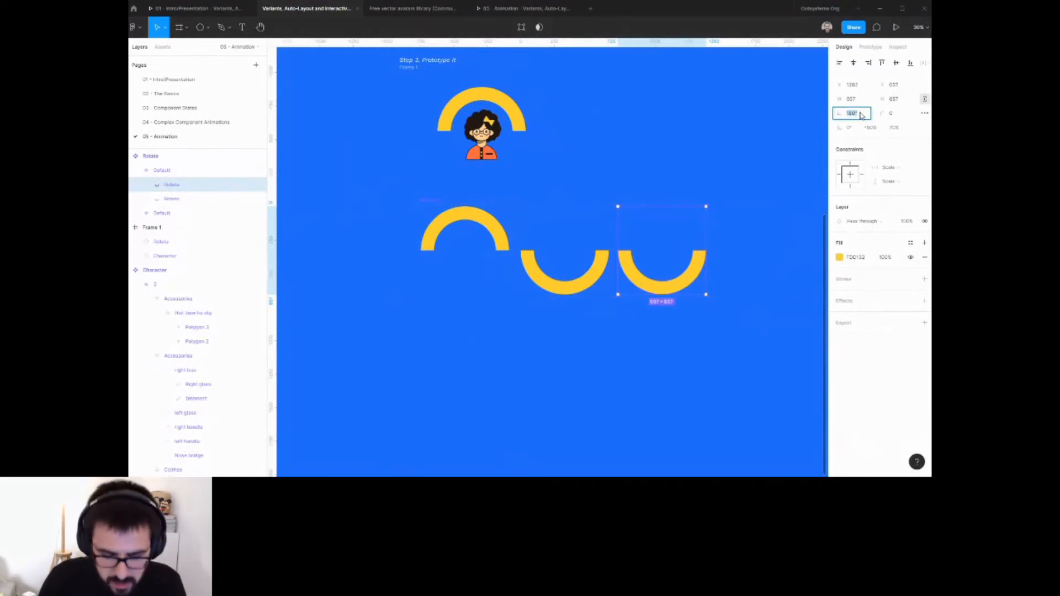
pyautogui.press('Return')
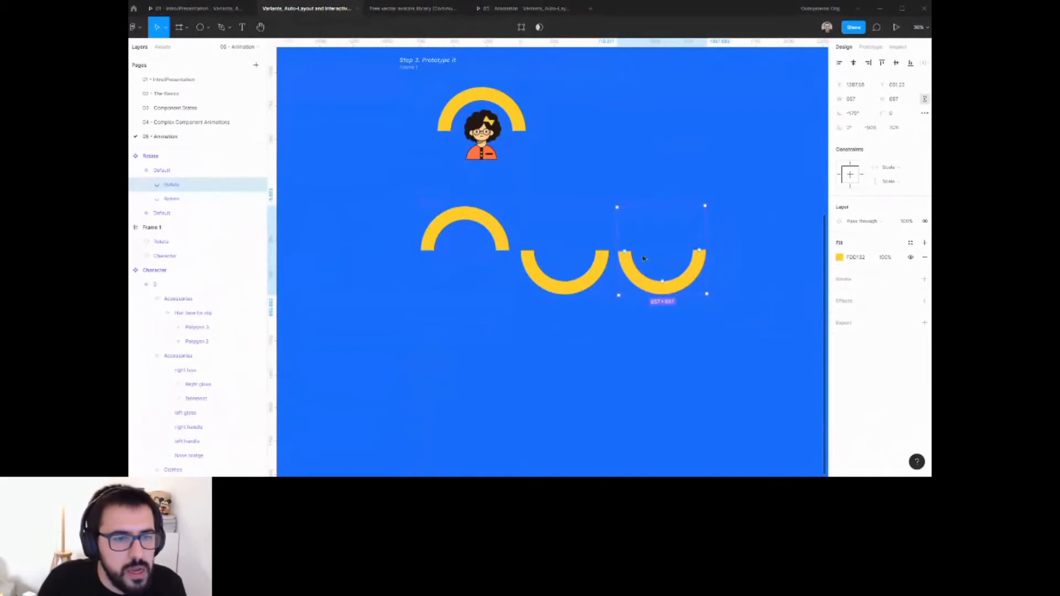
pyautogui.click(572, 251)
pyautogui.click(479, 236)
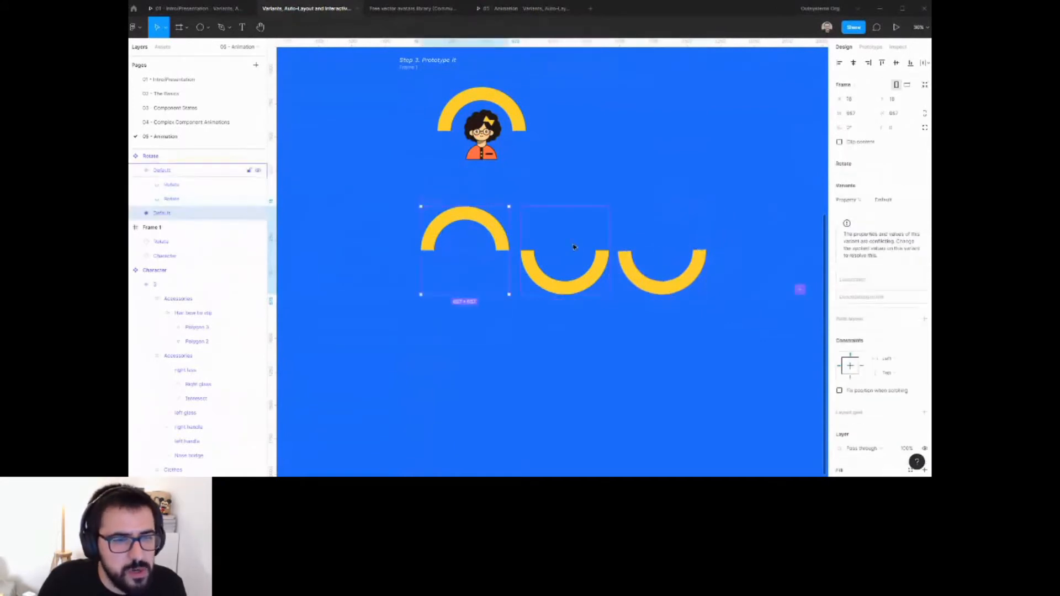
pyautogui.click(573, 247)
pyautogui.click(633, 259)
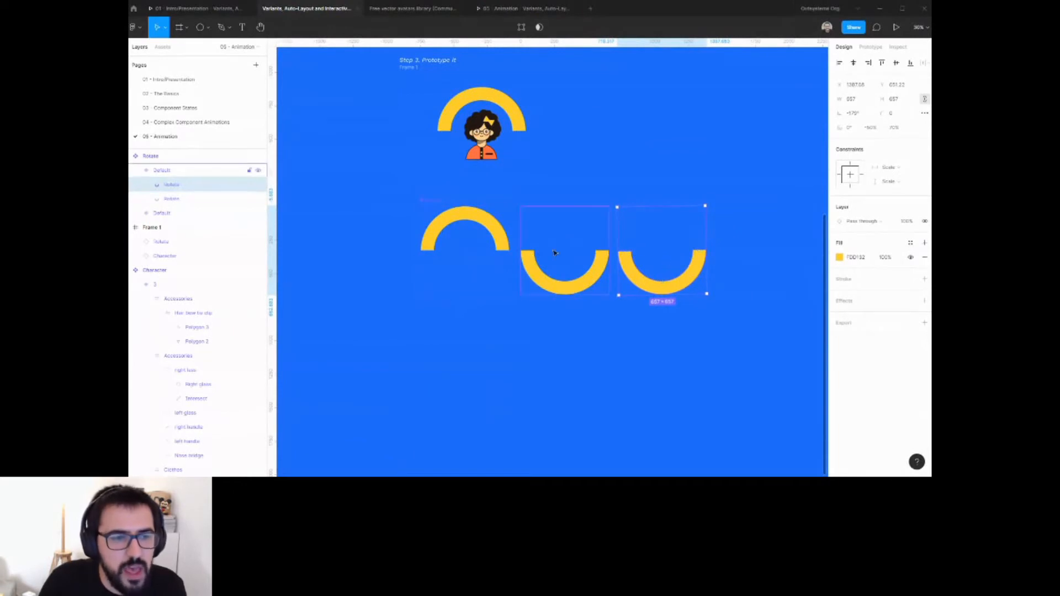
pyautogui.click(489, 238)
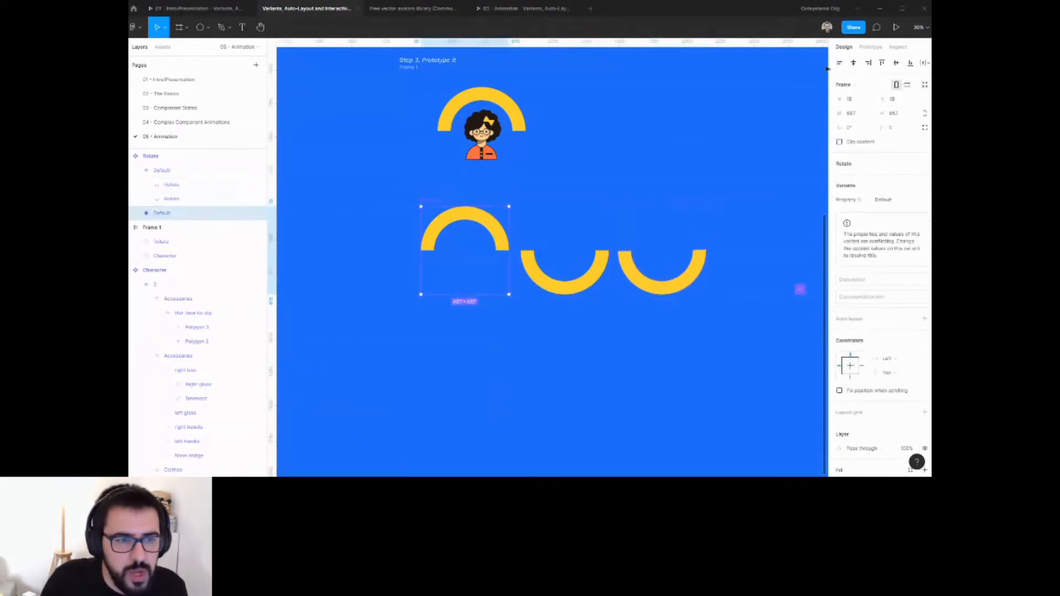
# Try to add a prototype connection from the second variant, then undo it.
pyautogui.click(871, 46)
pyautogui.moveTo(608, 250); pyautogui.dragTo(645, 268)
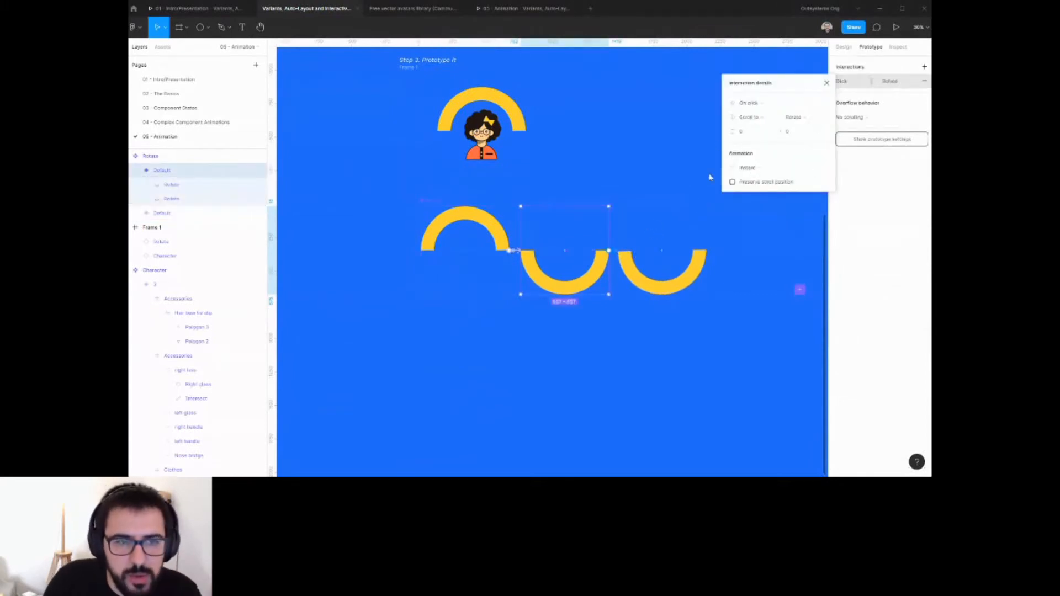
pyautogui.click(643, 243)
pyautogui.hotkey('ctrl', 'z')
pyautogui.hotkey('ctrl', 'z')
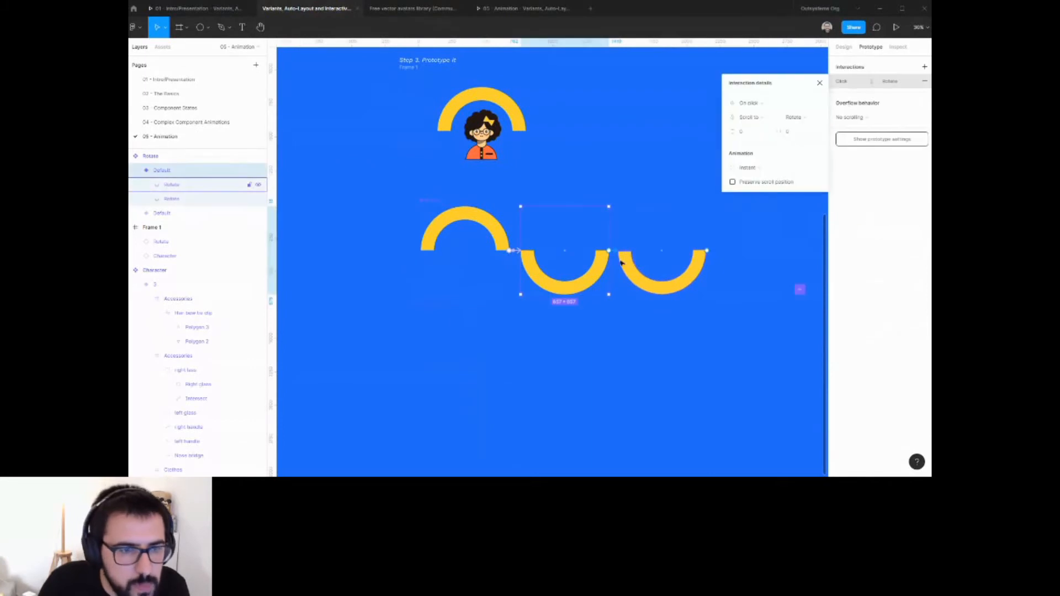
# Delete the duplicated arc from the second variant.
pyautogui.click(627, 258)
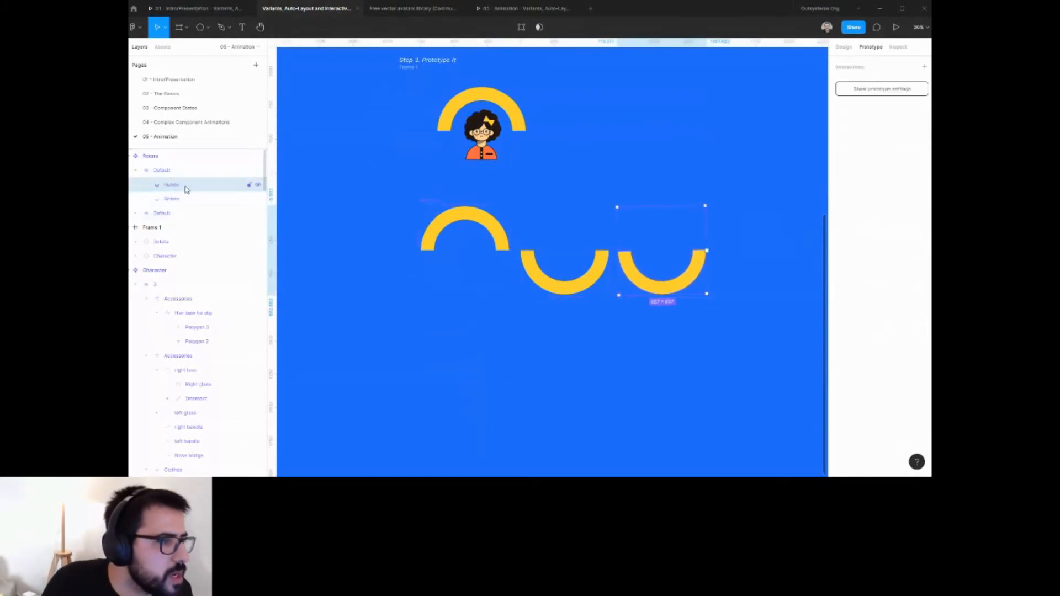
pyautogui.moveTo(185, 180); pyautogui.dragTo(187, 189)
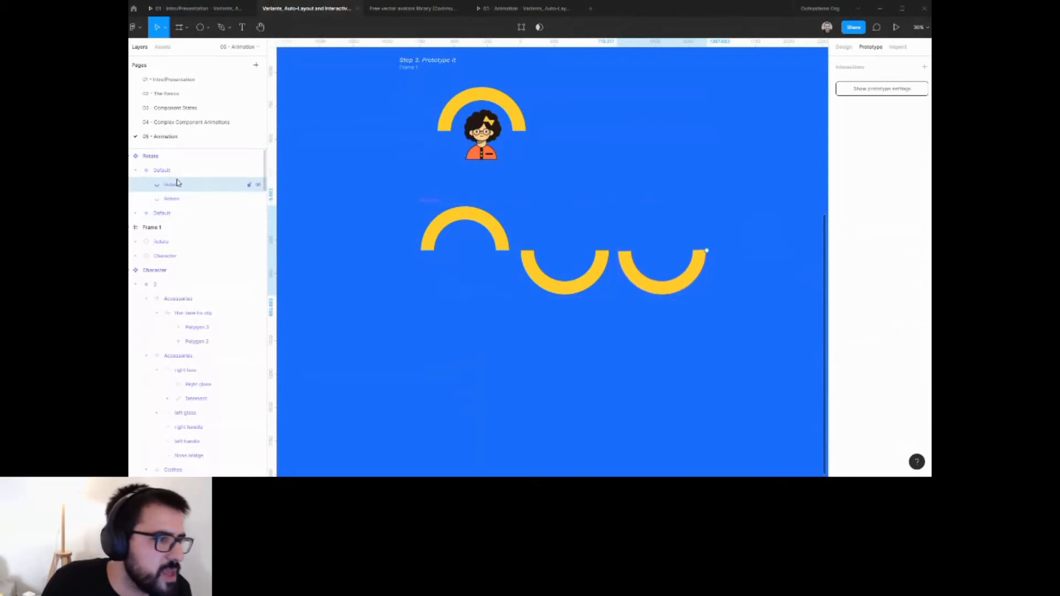
pyautogui.press('Delete')
# Duplicate the downward-arc variant and position the copy to its right inside the component set.
pyautogui.click(174, 182)
pyautogui.click(170, 170)
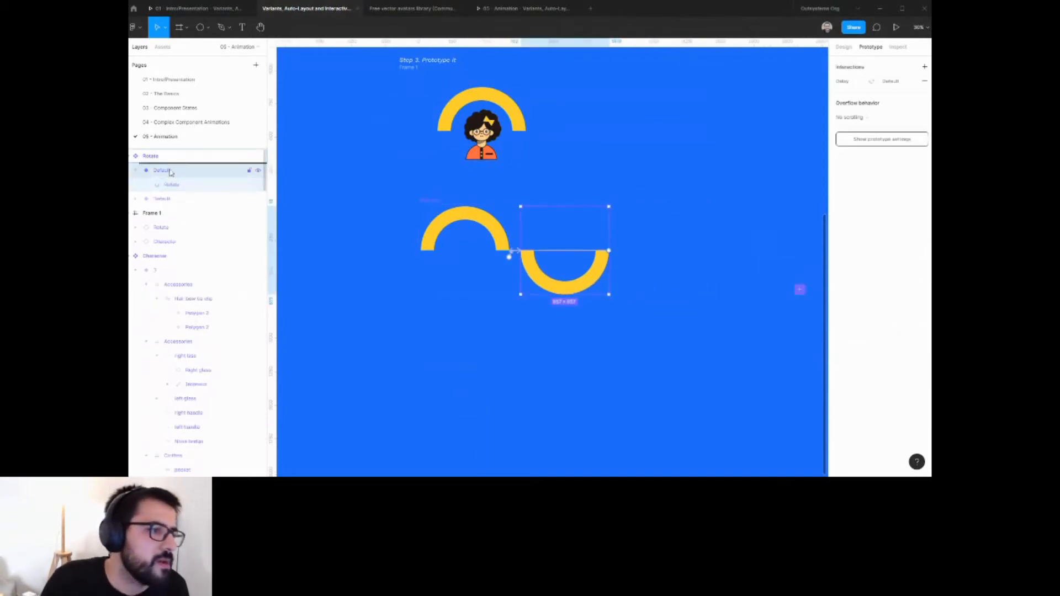
pyautogui.hotkey('ctrl', 'd')
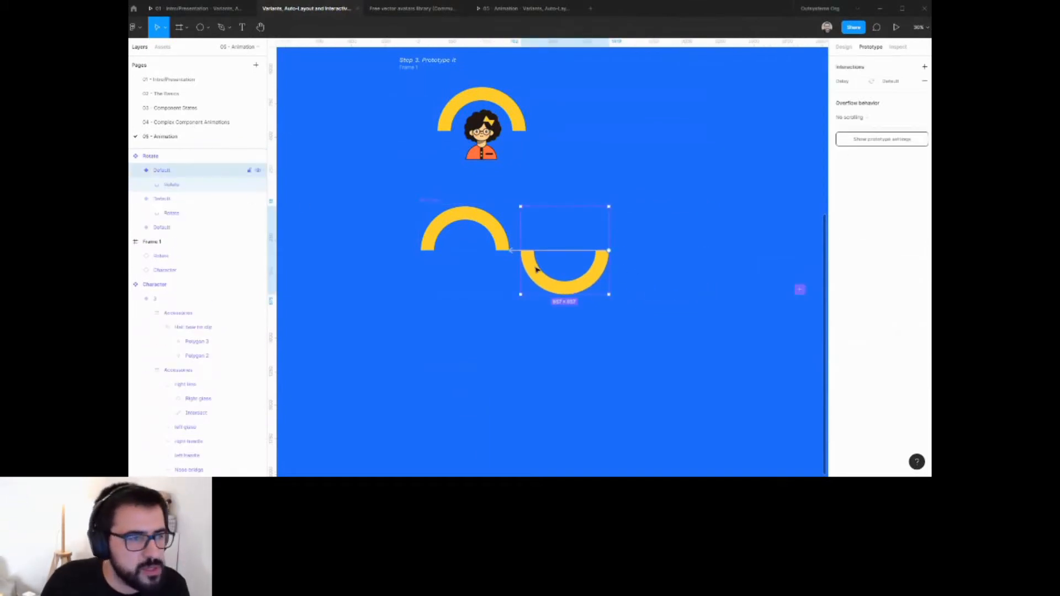
pyautogui.moveTo(535, 268); pyautogui.dragTo(639, 269)
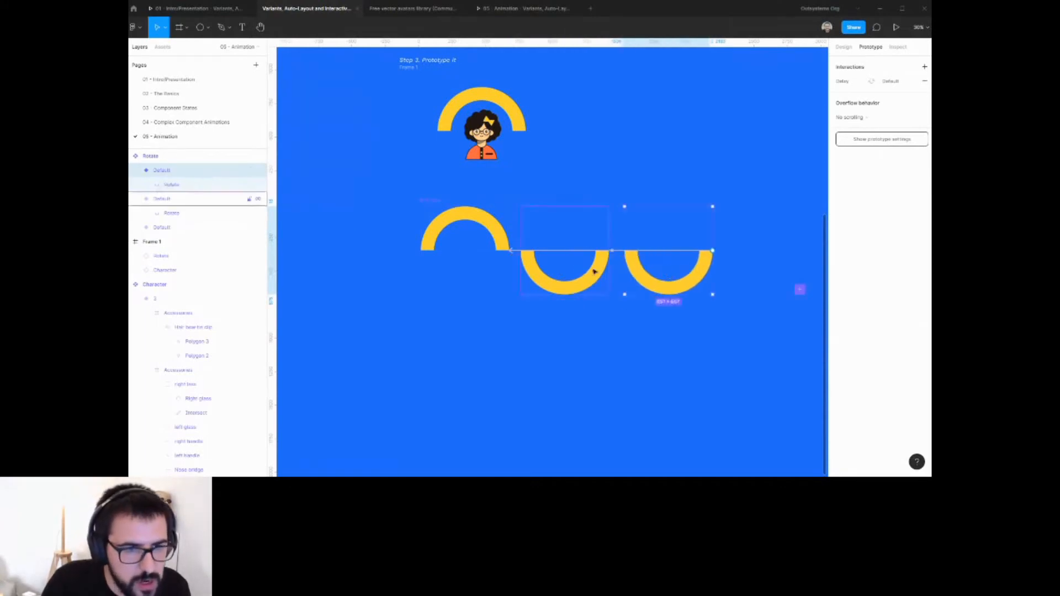
pyautogui.click(594, 272)
pyautogui.moveTo(511, 252); pyautogui.dragTo(630, 269)
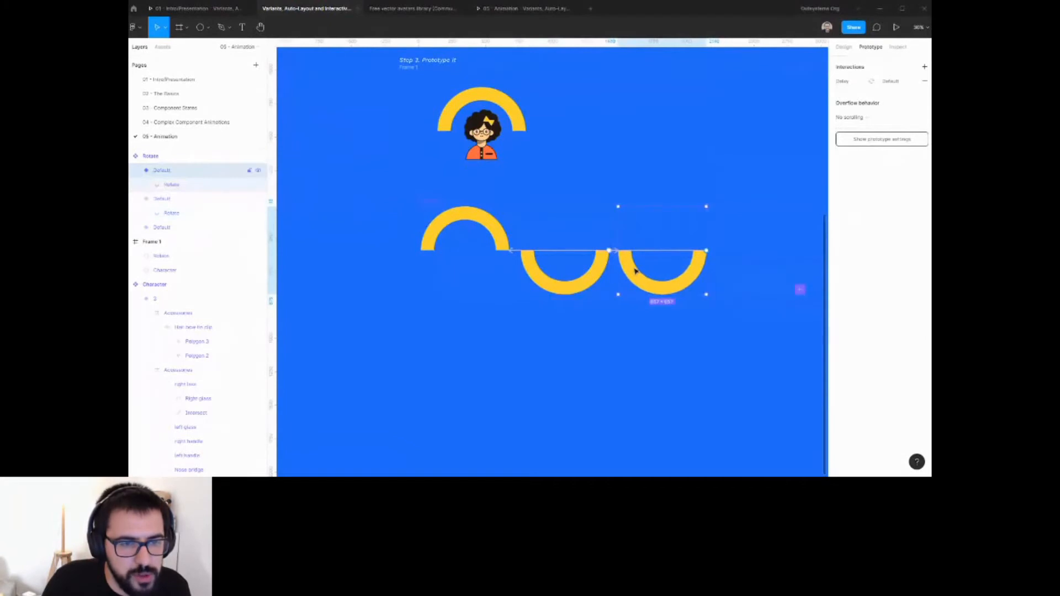
# Set the arc in the new third variant to a rotation of -179°.
pyautogui.doubleClick(636, 269)
pyautogui.click(843, 48)
pyautogui.click(856, 113)
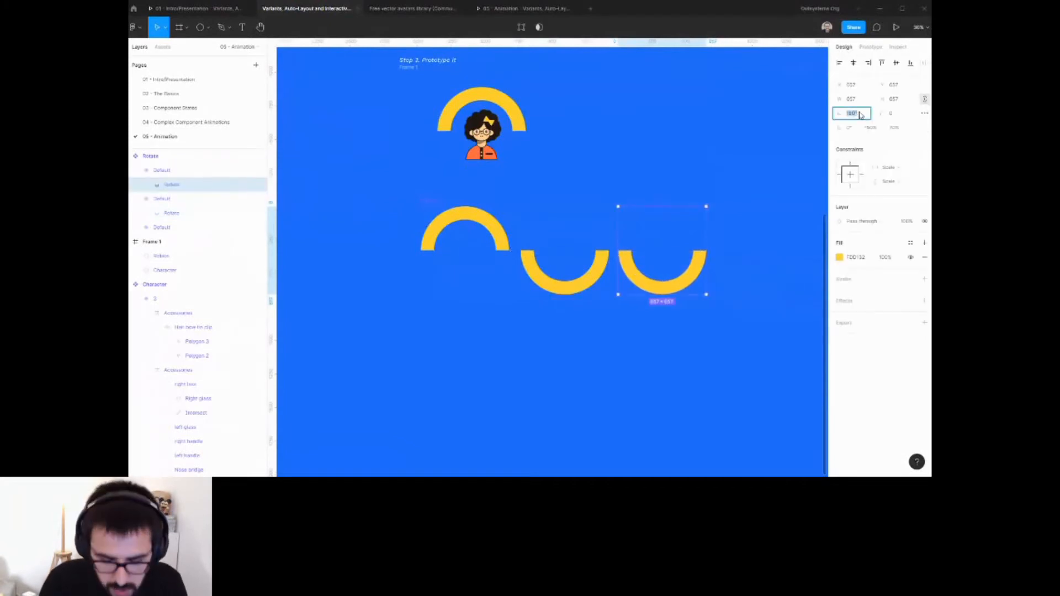
pyautogui.write('-179')
pyautogui.press('Return')
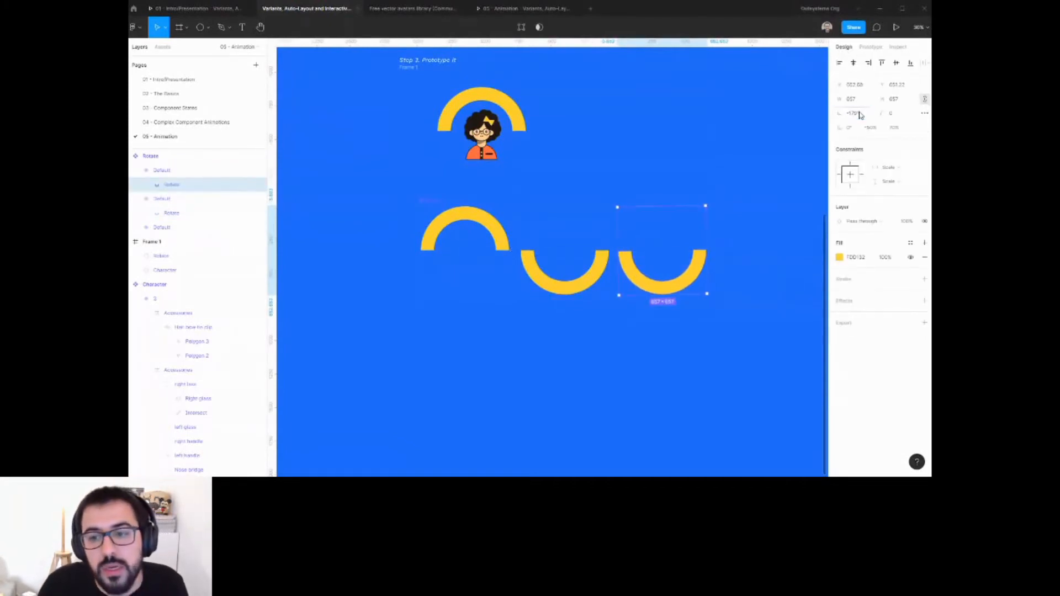
pyautogui.click(572, 149)
pyautogui.click(690, 249)
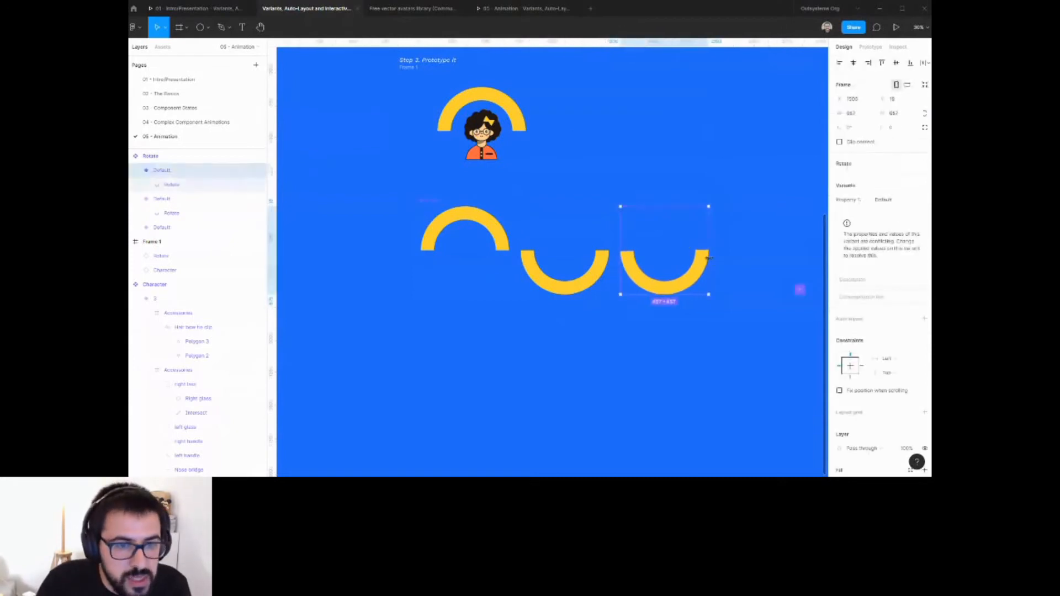
# Set the second variant's After delay interaction animation to Instant.
pyautogui.click(867, 47)
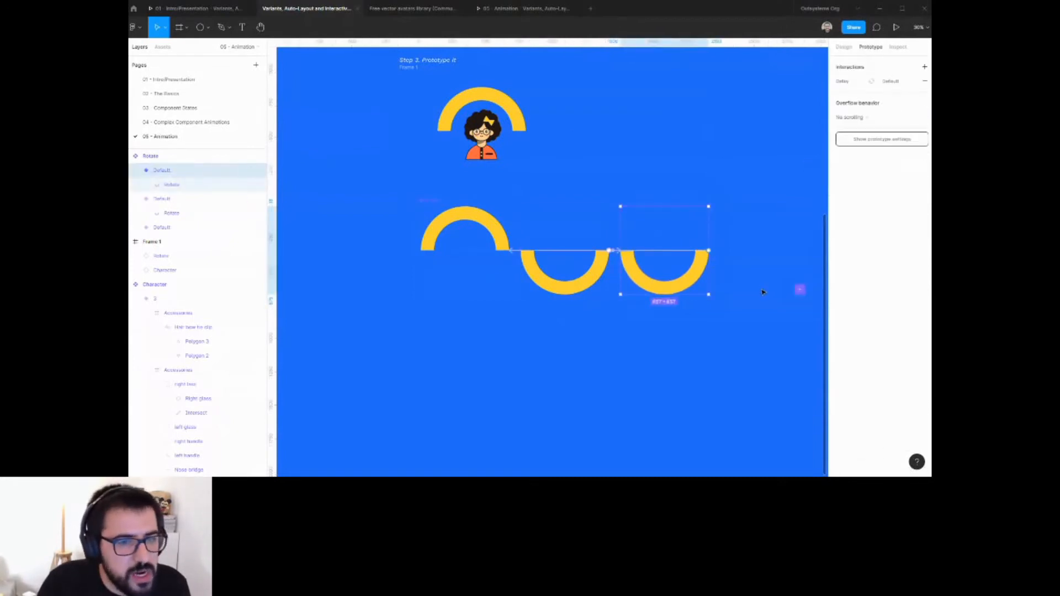
pyautogui.click(607, 259)
pyautogui.click(850, 83)
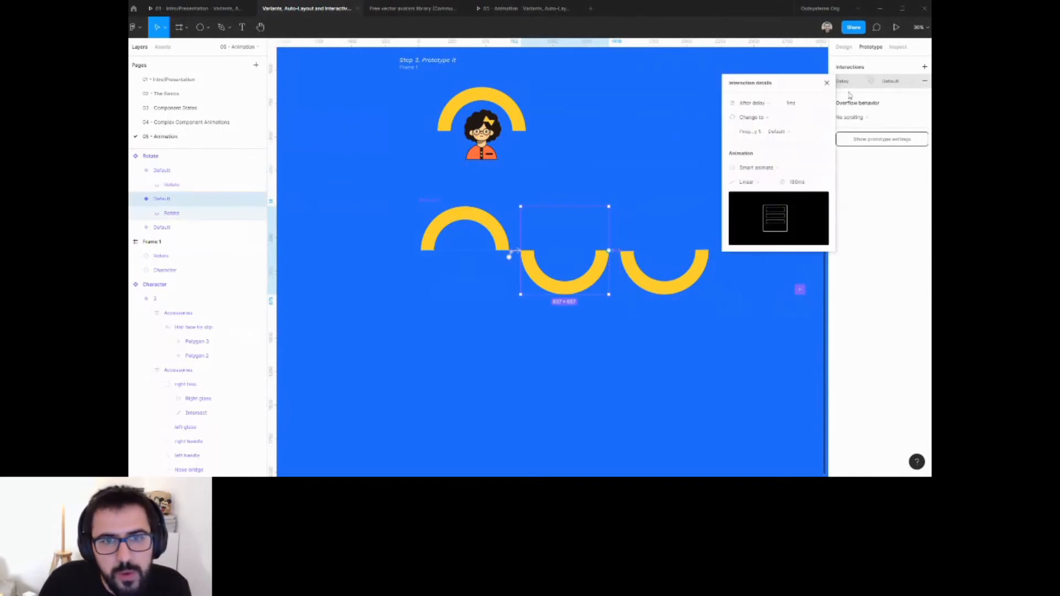
pyautogui.click(770, 170)
pyautogui.click(753, 146)
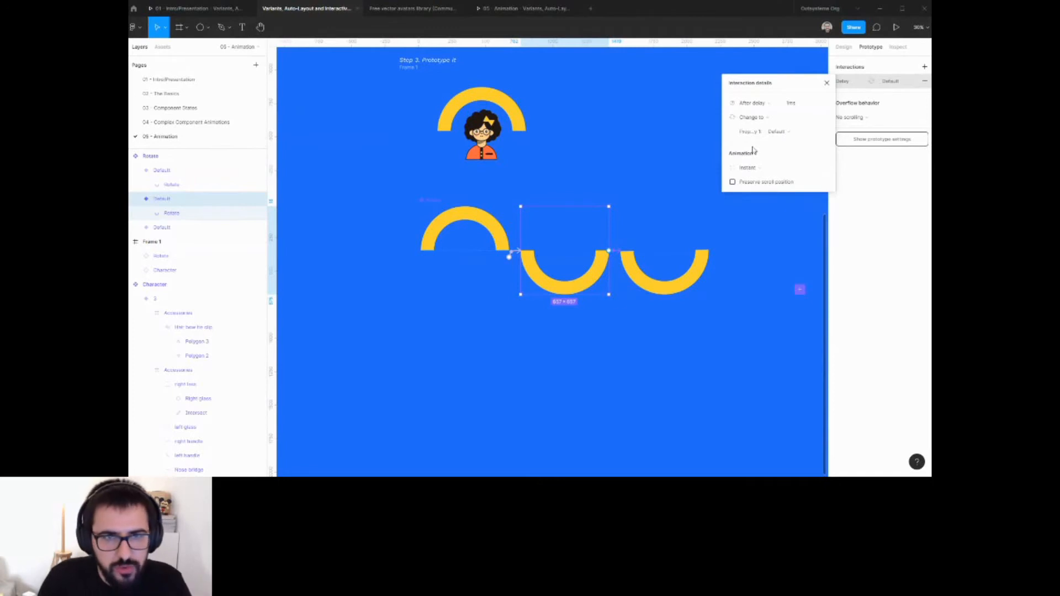
pyautogui.click(729, 275)
# Preview the running prototype in its presentation tab.
pyautogui.click(504, 11)
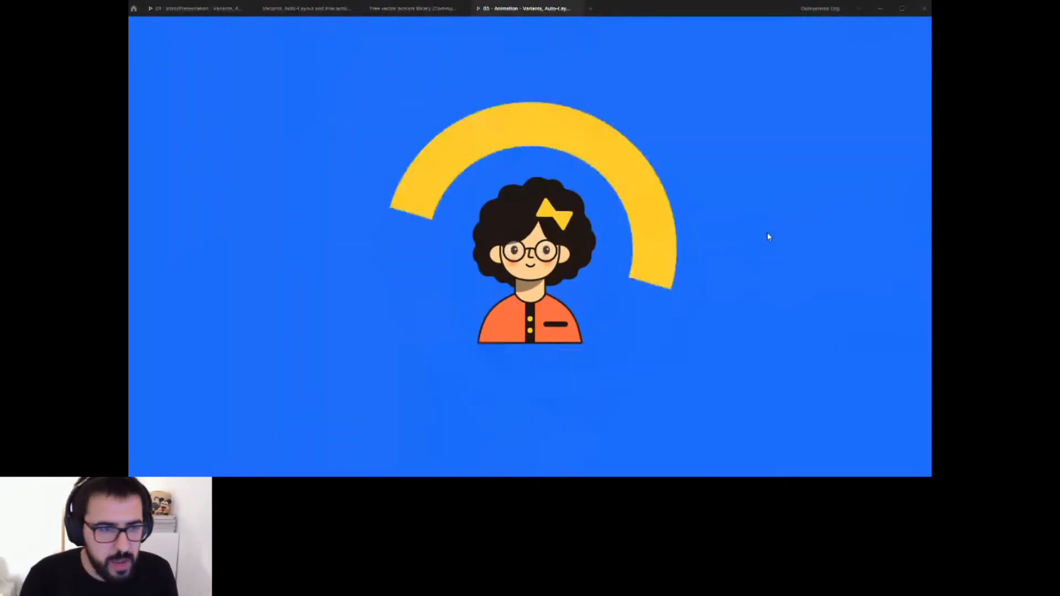
pyautogui.click(305, 9)
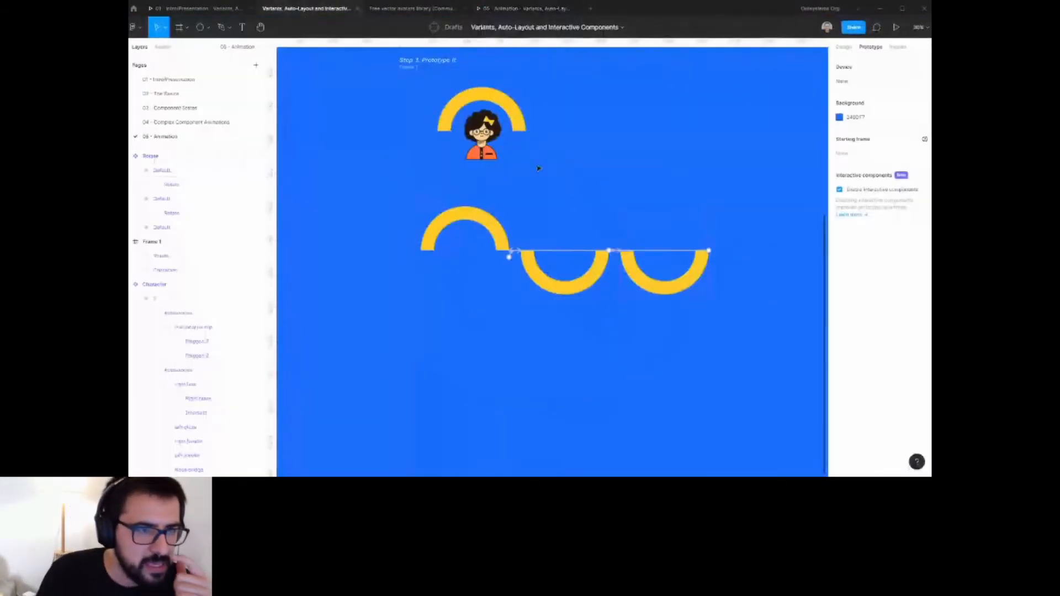
# Copy the second variant's animation code from Inspect, paste it onto the canvas as text, and delete it.
pyautogui.click(894, 48)
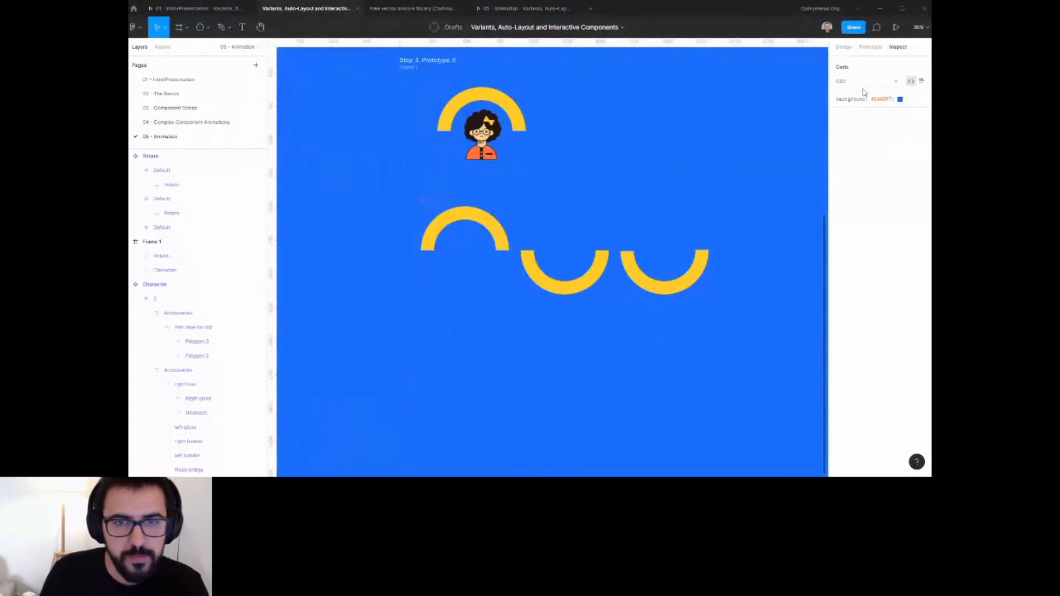
pyautogui.click(564, 233)
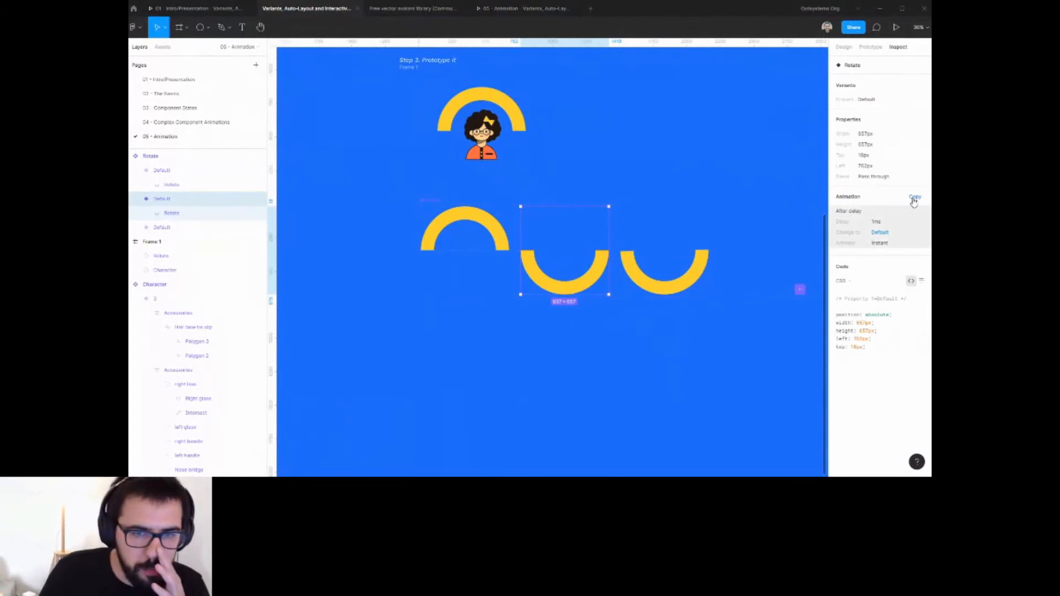
pyautogui.click(914, 200)
pyautogui.click(702, 194)
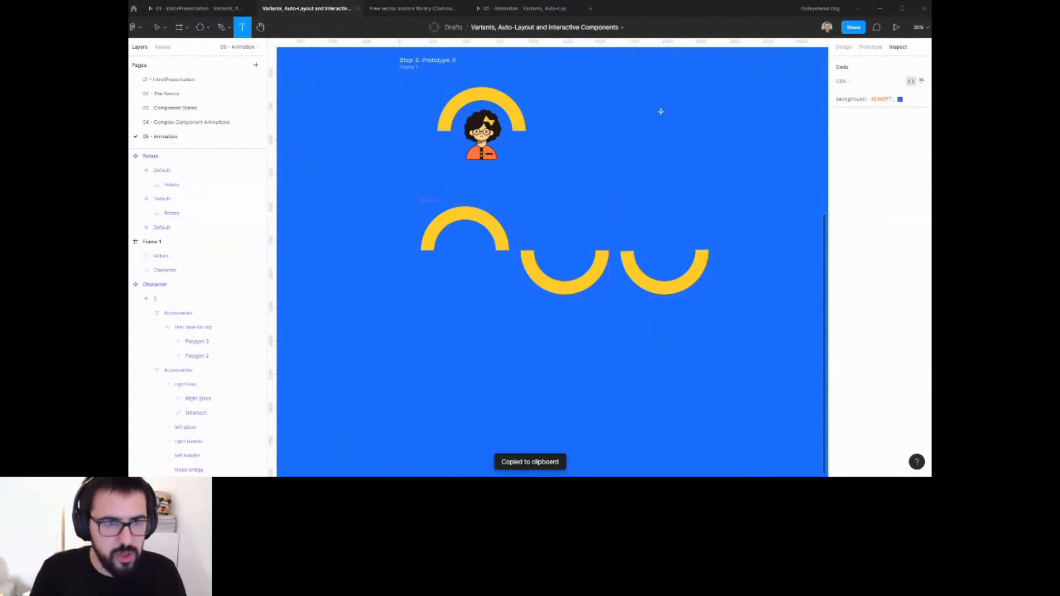
pyautogui.hotkey('ctrl', 'v')
pyautogui.scroll(5, 706, 139)
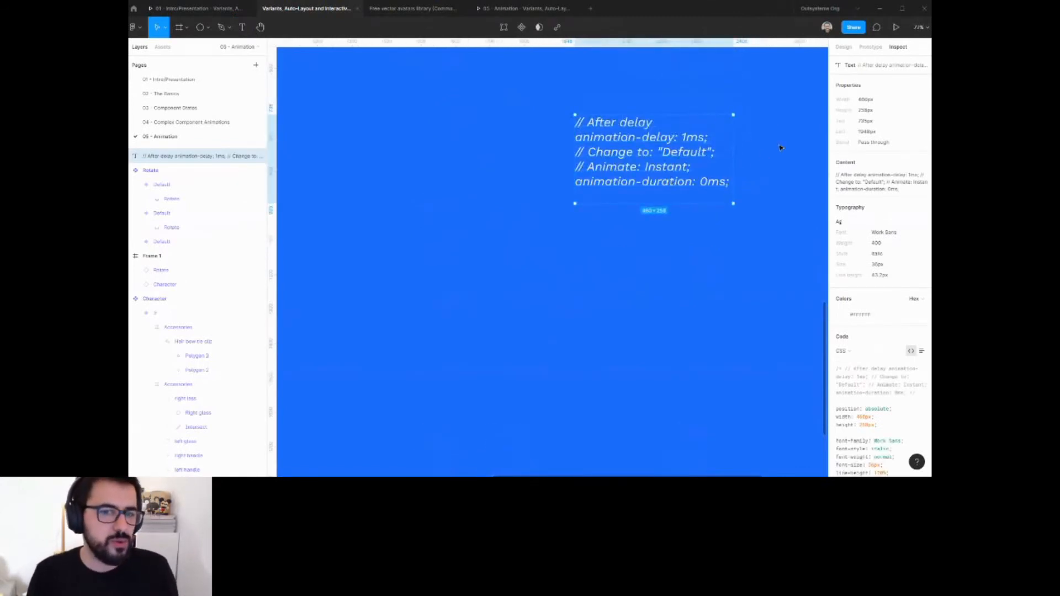
pyautogui.scroll(-5, 772, 150)
pyautogui.press('Delete')
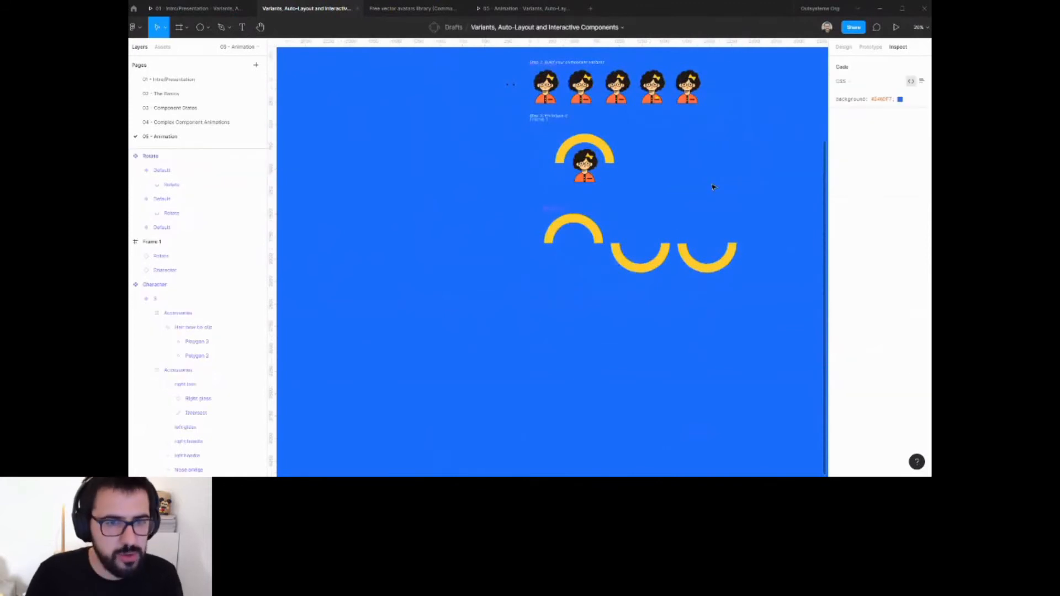
# Examine the arc variants' animation and code specs in Inspect.
pyautogui.click(659, 252)
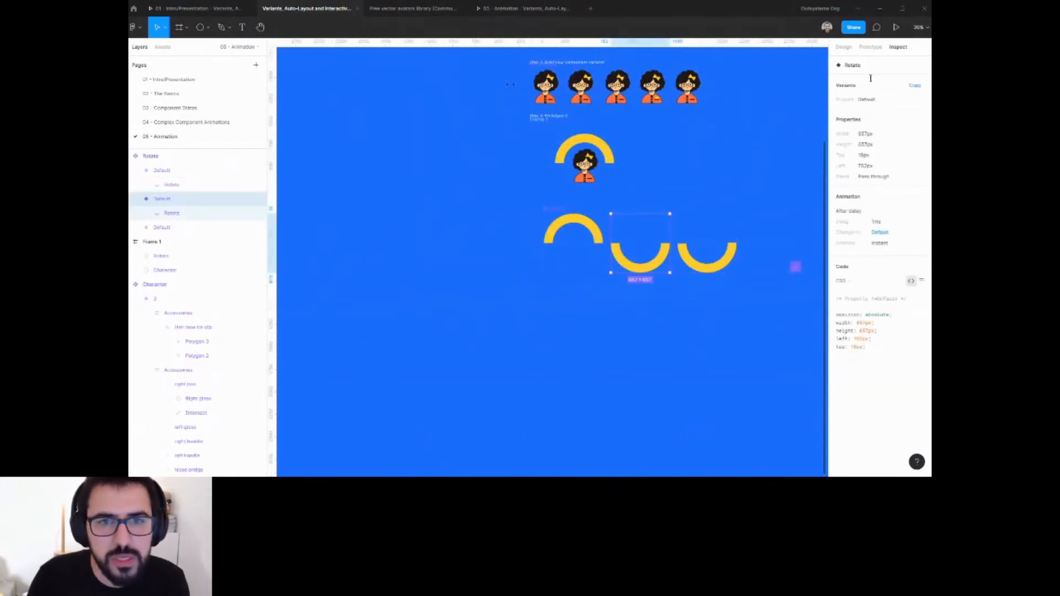
pyautogui.click(581, 215)
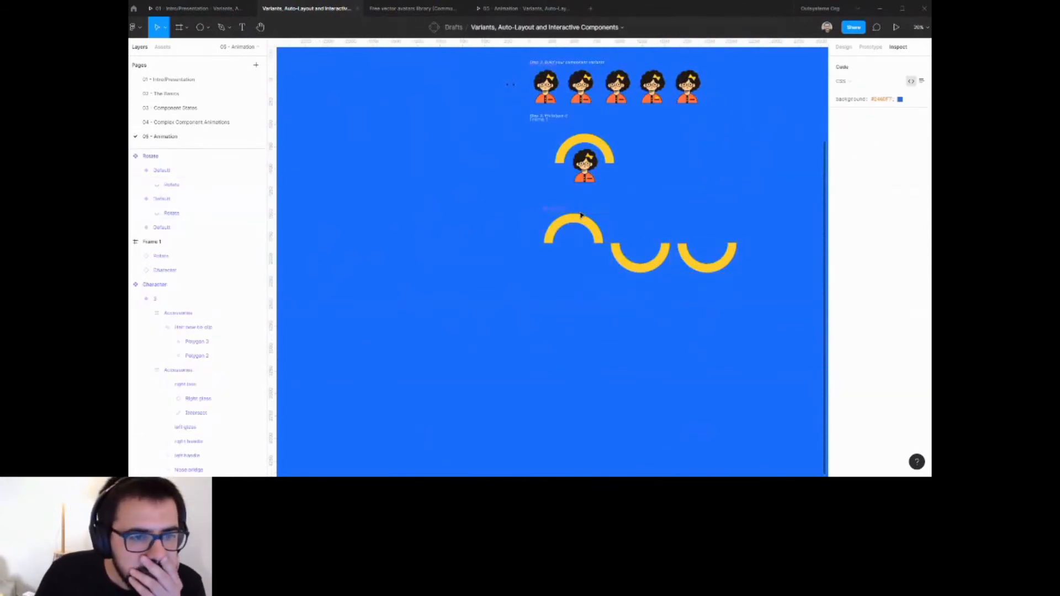
pyautogui.click(864, 82)
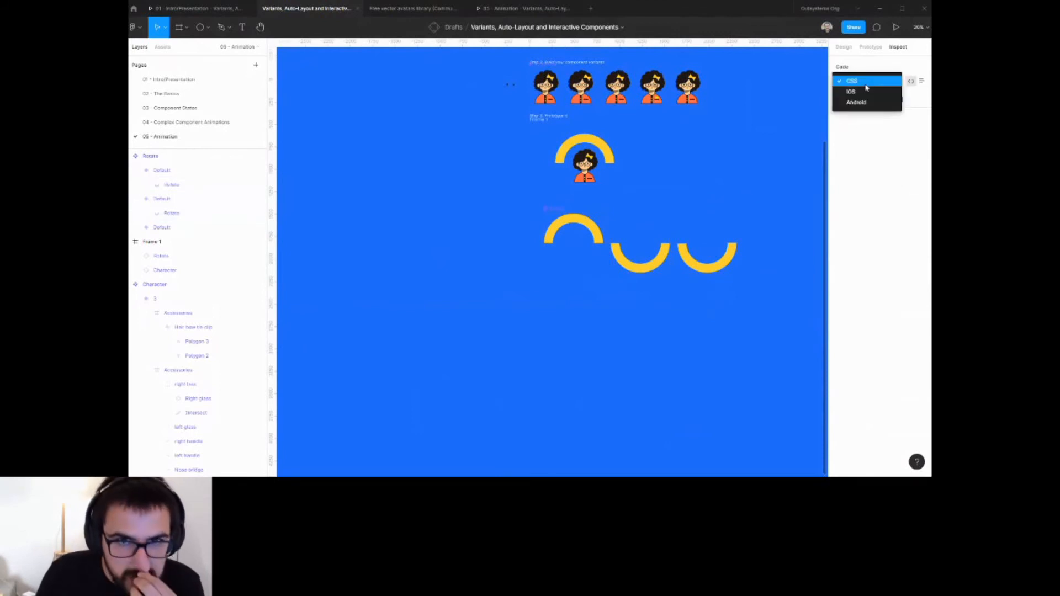
pyautogui.click(865, 83)
pyautogui.click(162, 227)
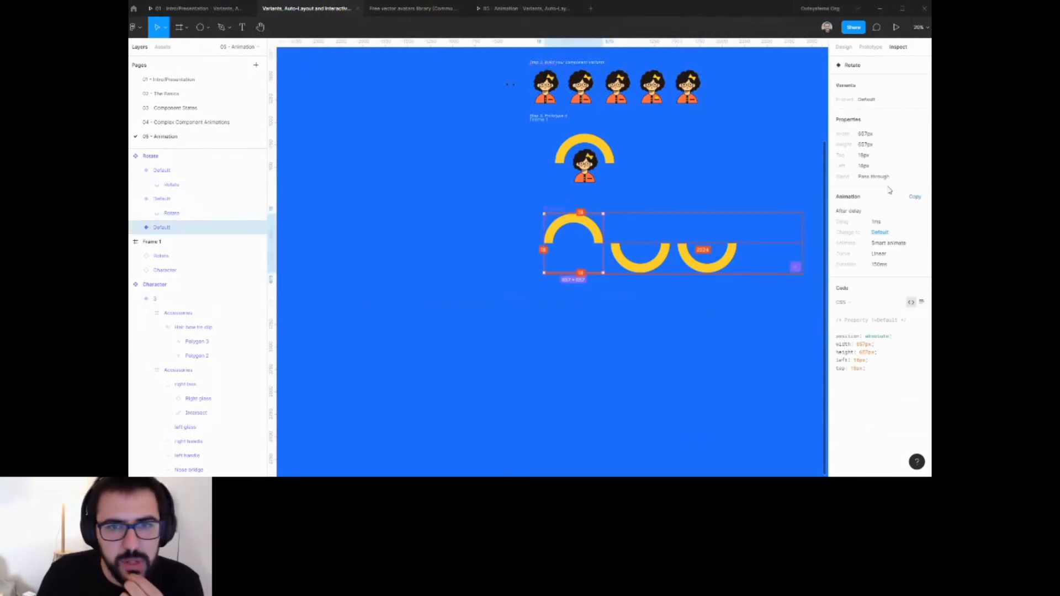
pyautogui.click(920, 303)
pyautogui.click(911, 302)
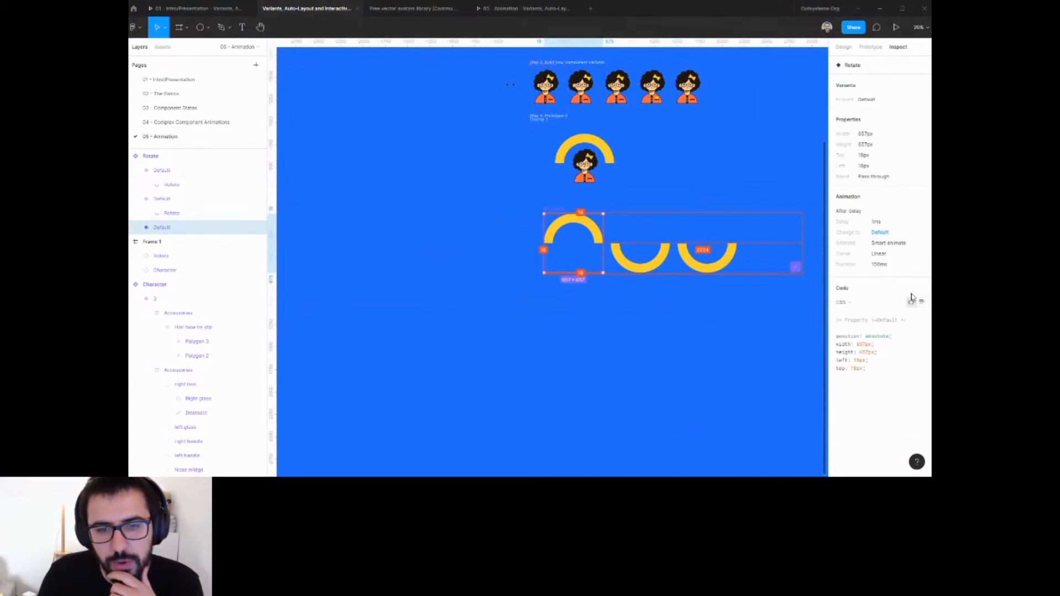
pyautogui.click(880, 233)
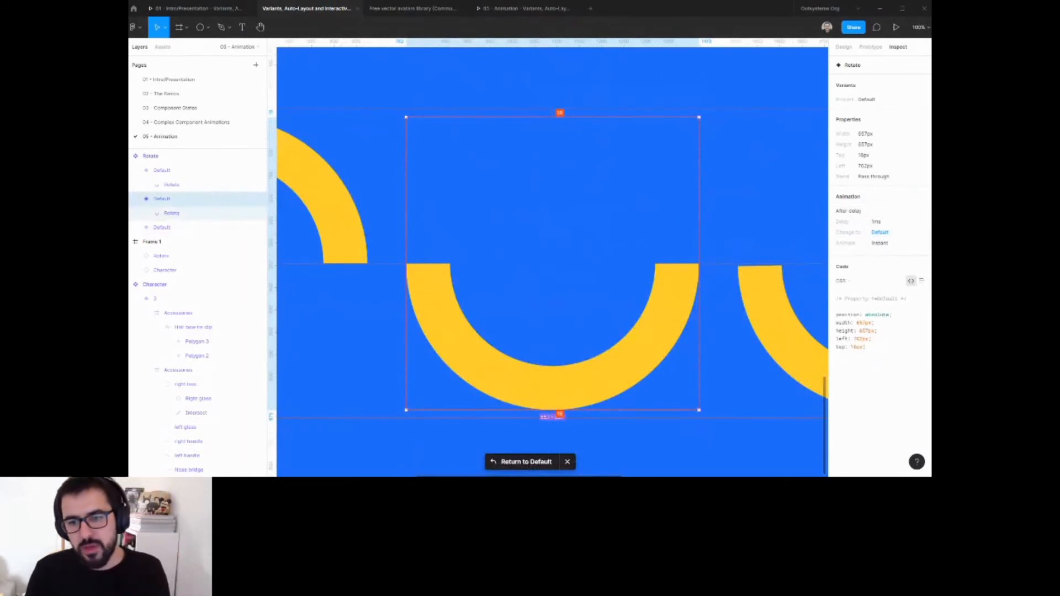
pyautogui.click(880, 222)
pyautogui.scroll(-5, 701, 258)
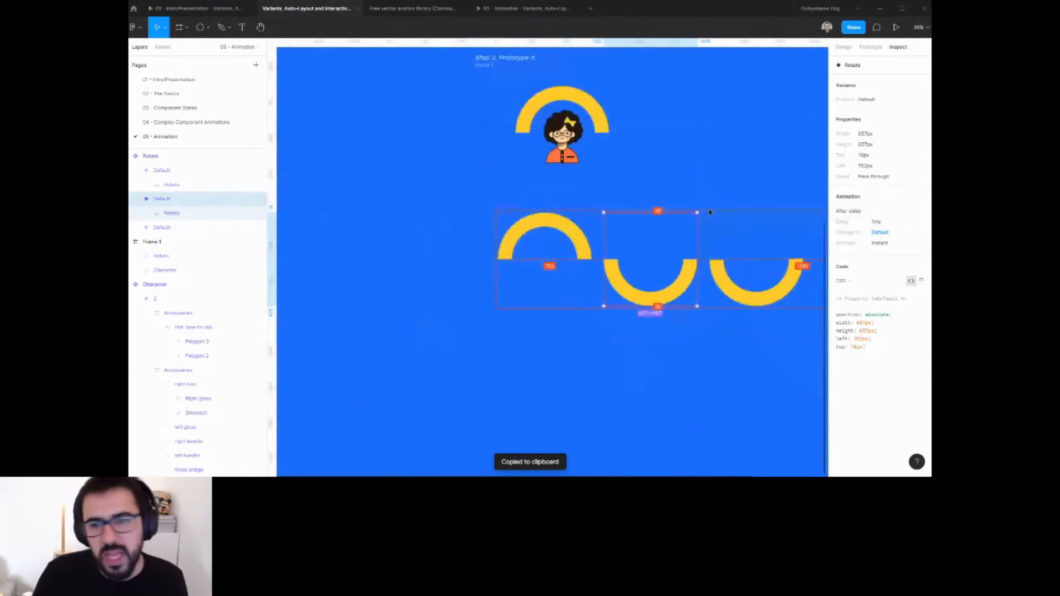
# Change the first variant's interaction trigger to On click.
pyautogui.click(544, 221)
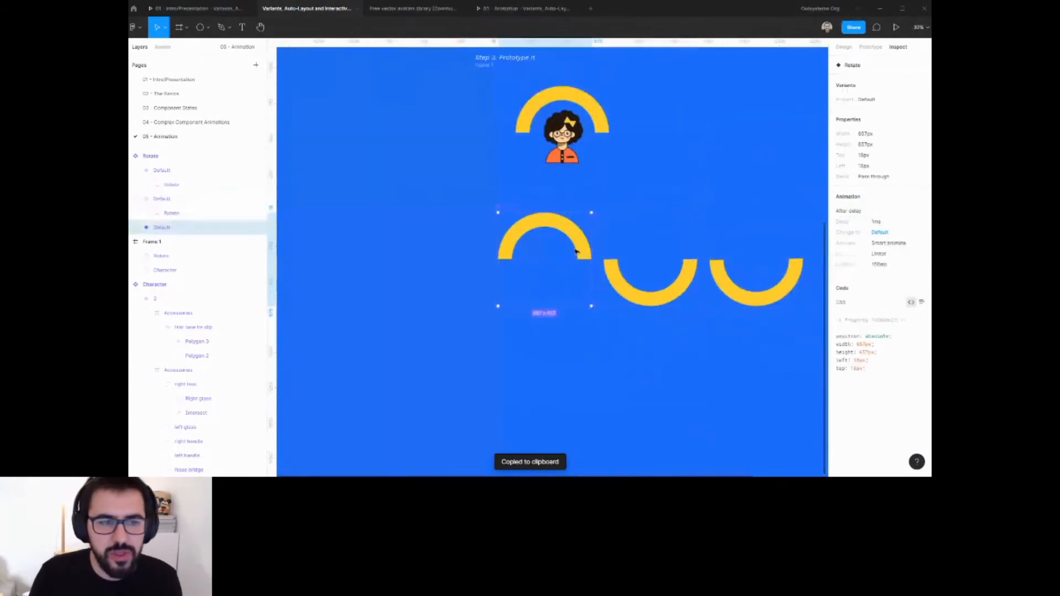
pyautogui.click(871, 46)
pyautogui.click(861, 82)
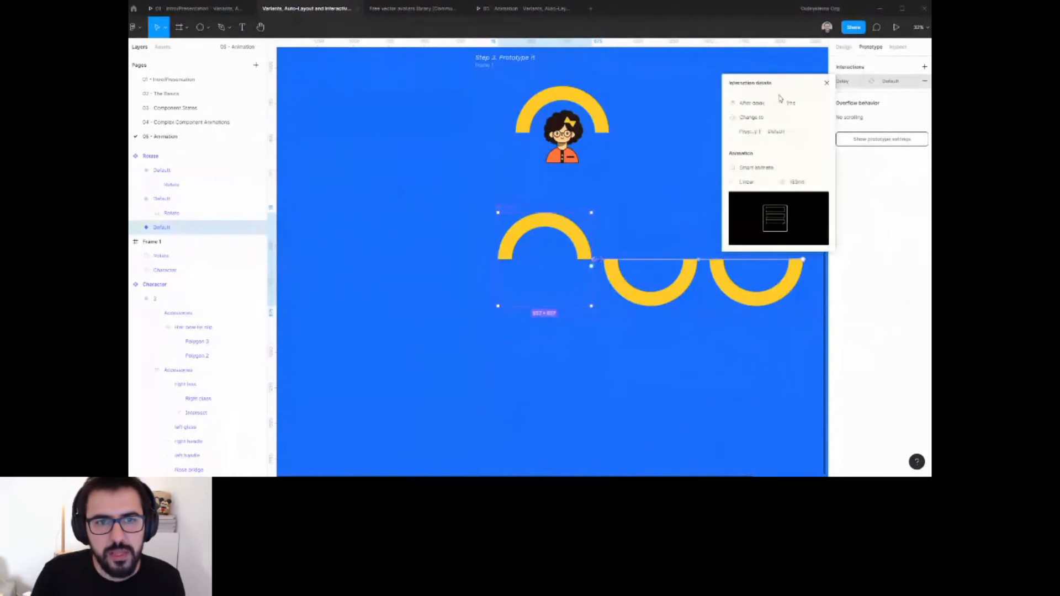
pyautogui.click(770, 104)
pyautogui.click(750, 69)
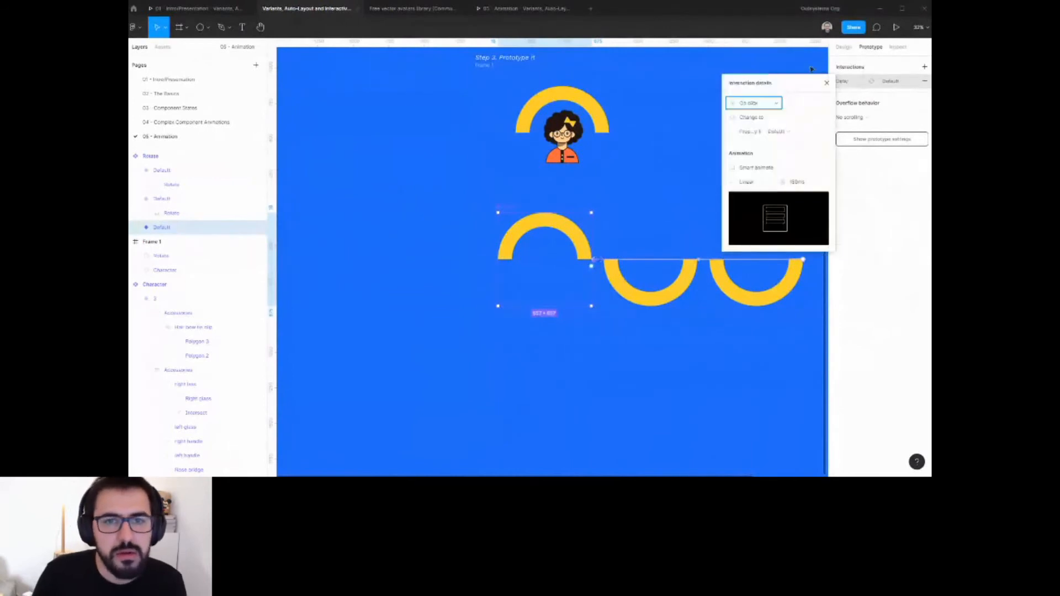
pyautogui.click(899, 48)
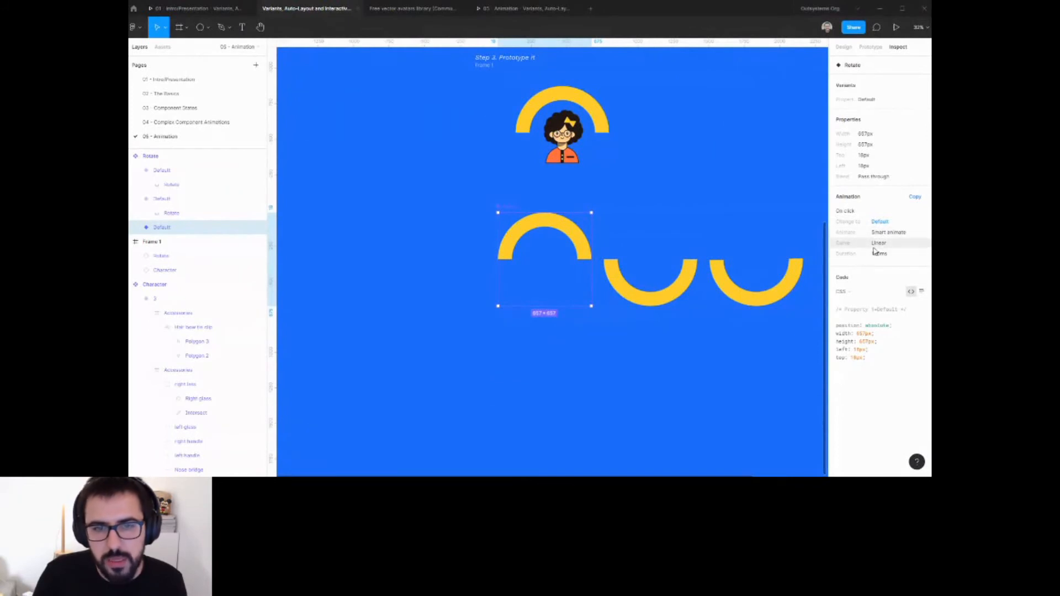
# Preview the prototype in its presentation tab.
pyautogui.click(496, 15)
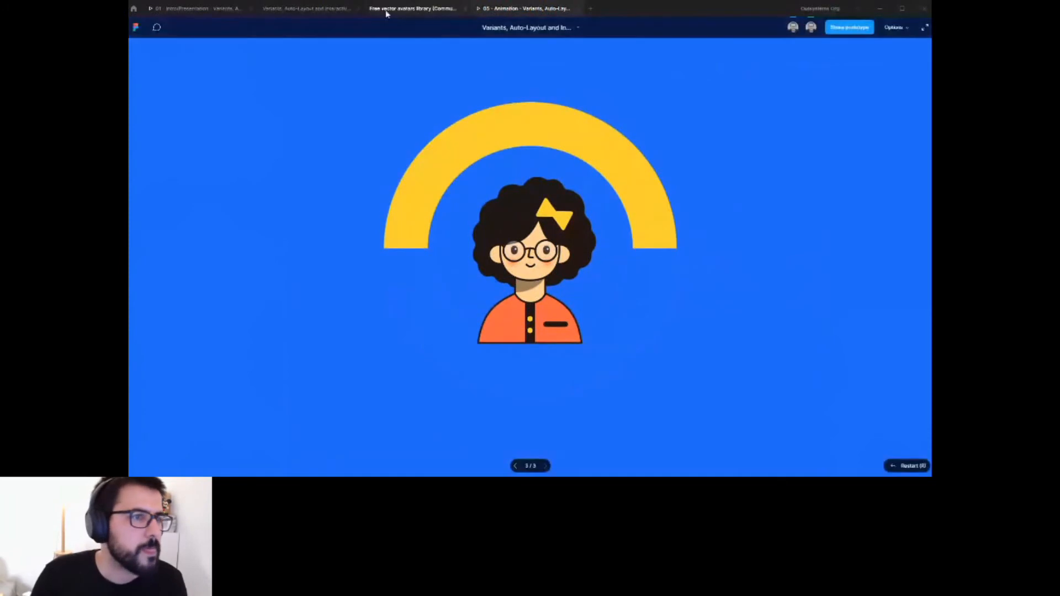
pyautogui.click(337, 11)
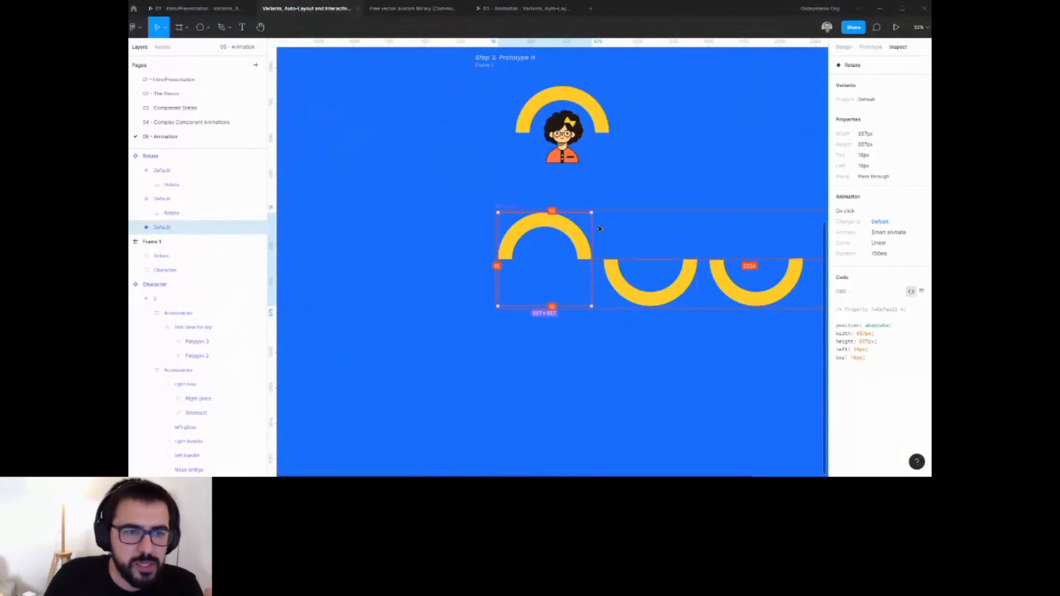
# Set the first variant's interaction trigger back to After delay.
pyautogui.click(661, 270)
pyautogui.click(552, 238)
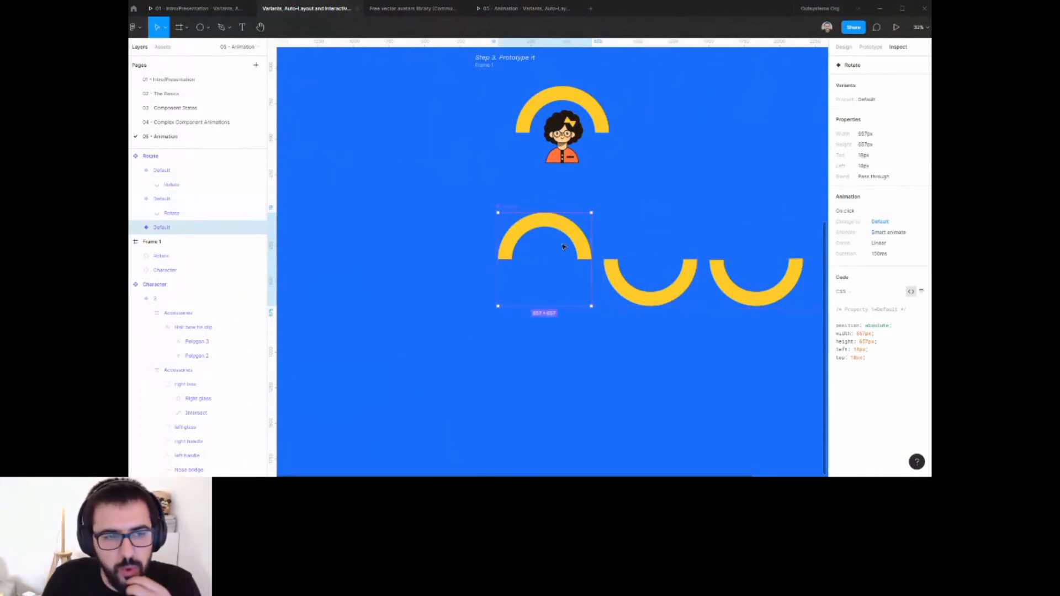
pyautogui.click(870, 47)
pyautogui.click(847, 87)
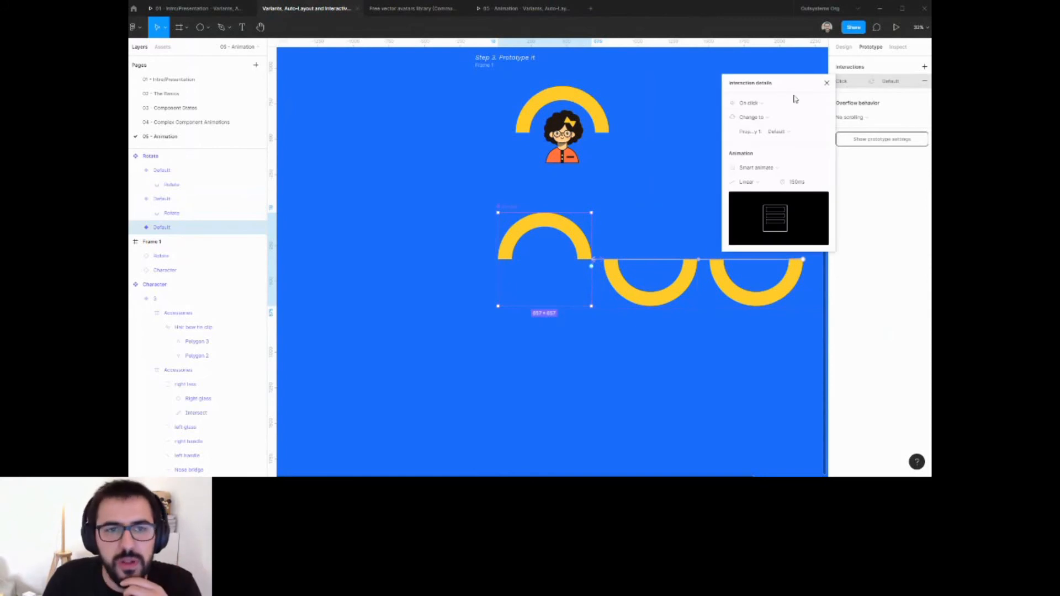
pyautogui.click(795, 98)
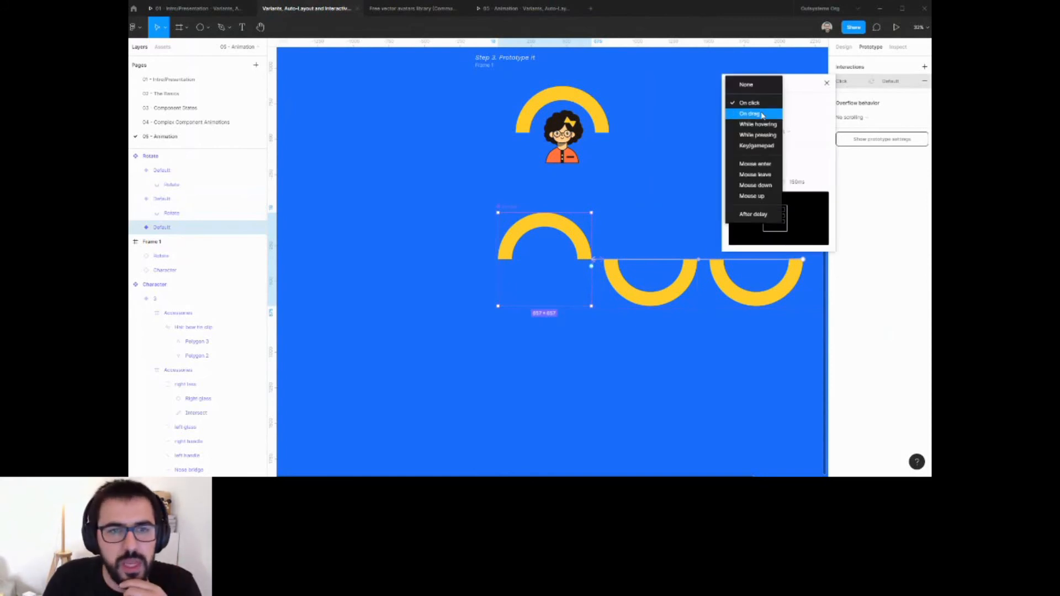
pyautogui.click(758, 215)
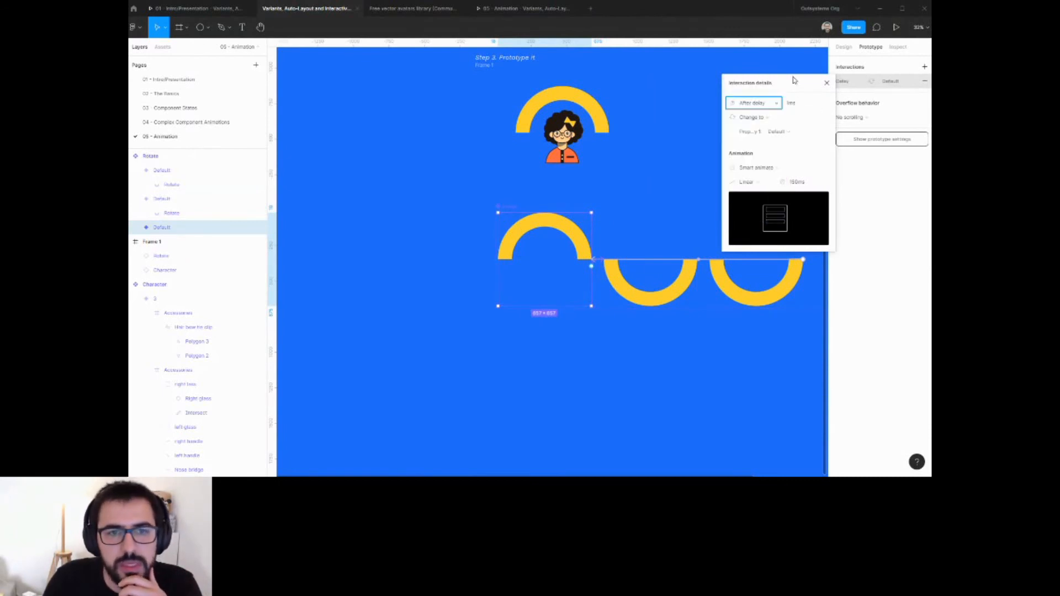
pyautogui.click(827, 82)
pyautogui.click(815, 165)
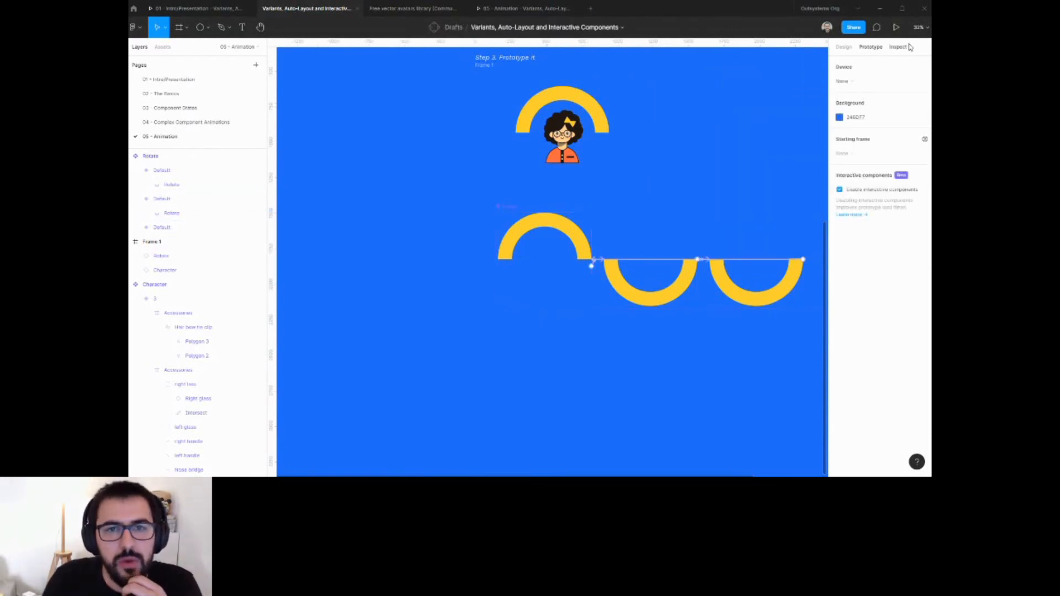
# Launch the Motion plugin through quick actions and step through its onboarding screens.
pyautogui.hotkey('shift', 'e')
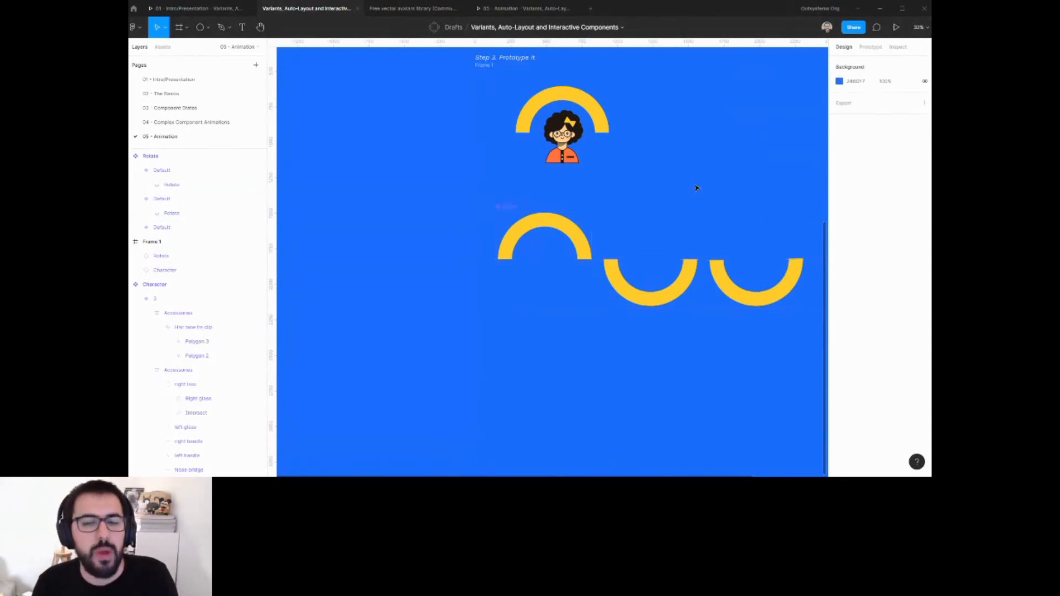
pyautogui.hotkey('ctrl', '/')
pyautogui.write('motion')
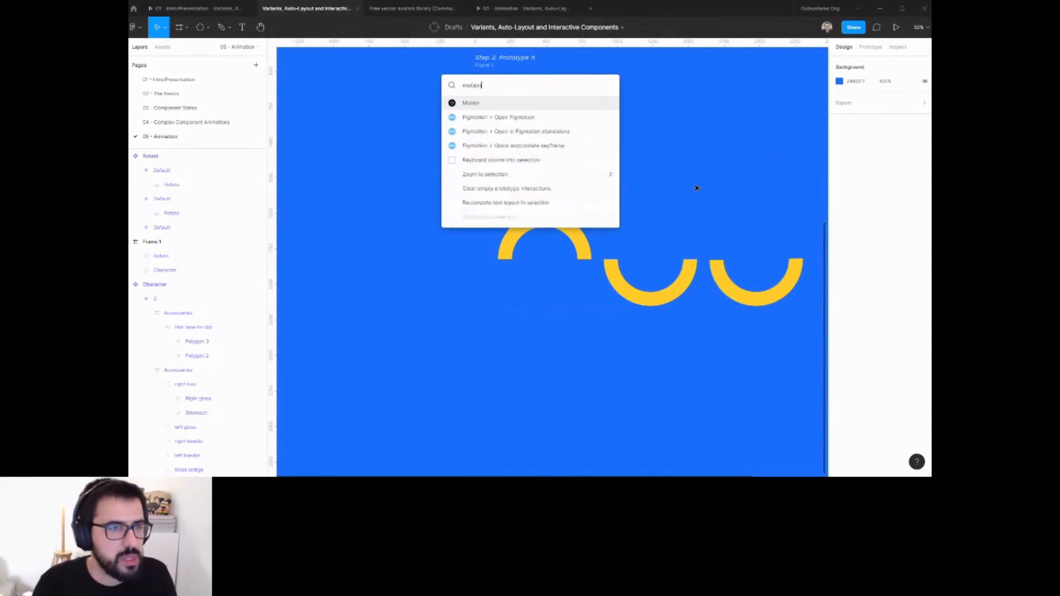
pyautogui.press('Return')
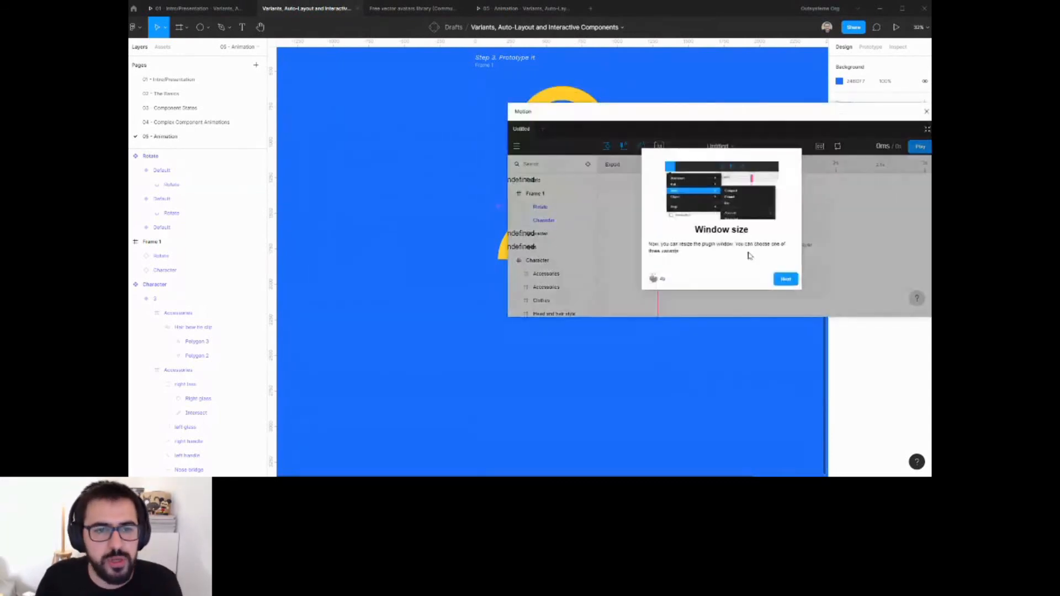
pyautogui.click(785, 279)
pyautogui.click(784, 279)
pyautogui.click(784, 279)
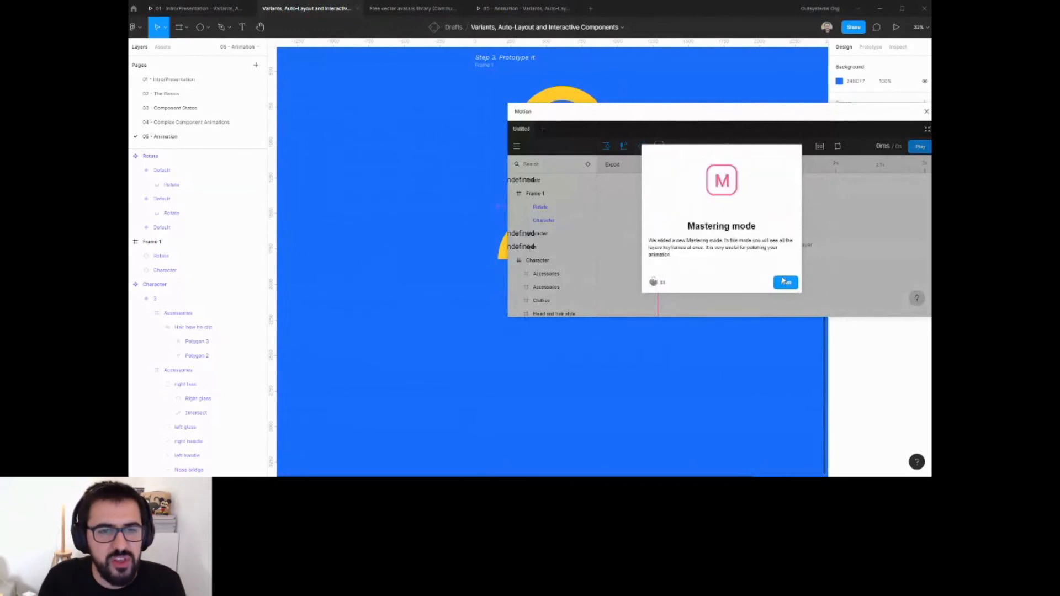
pyautogui.click(784, 279)
pyautogui.click(786, 290)
# Browse the Motion plugin's Object export options and reposition its window.
pyautogui.click(517, 146)
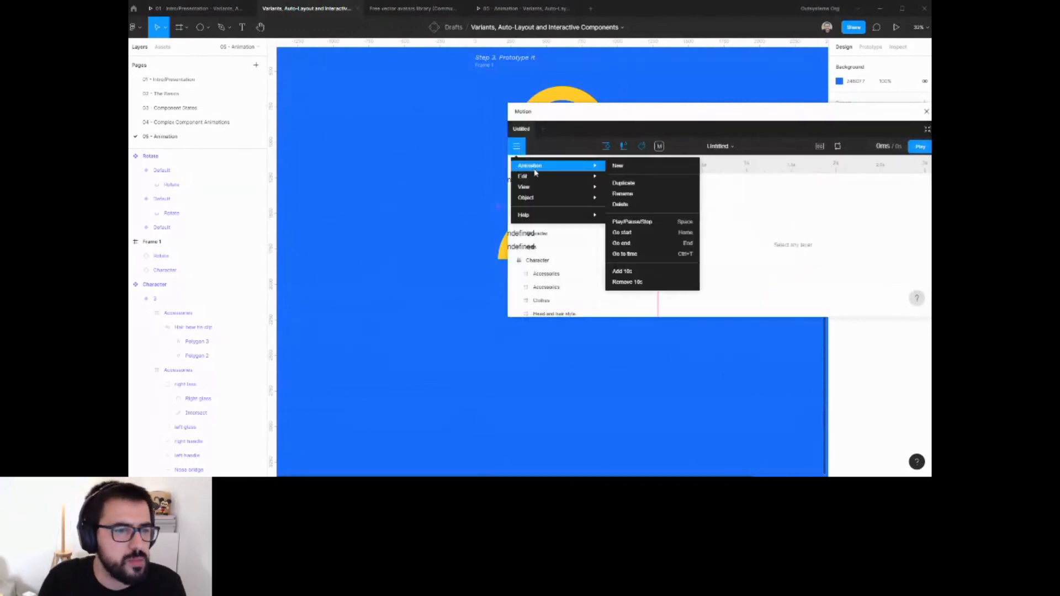
pyautogui.moveTo(542, 191)
pyautogui.moveTo(543, 172)
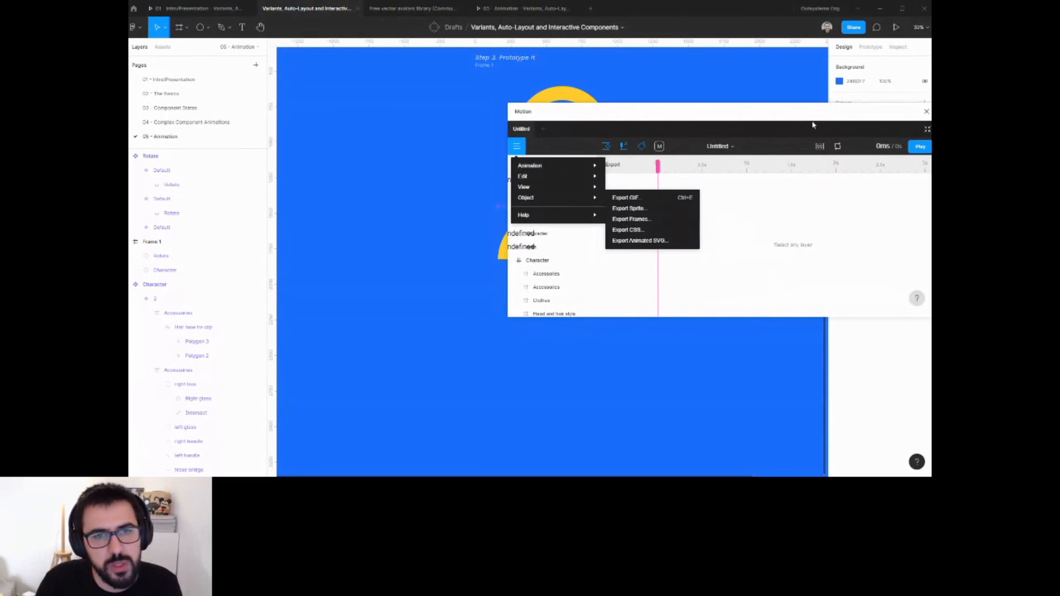
pyautogui.moveTo(812, 125); pyautogui.dragTo(666, 282)
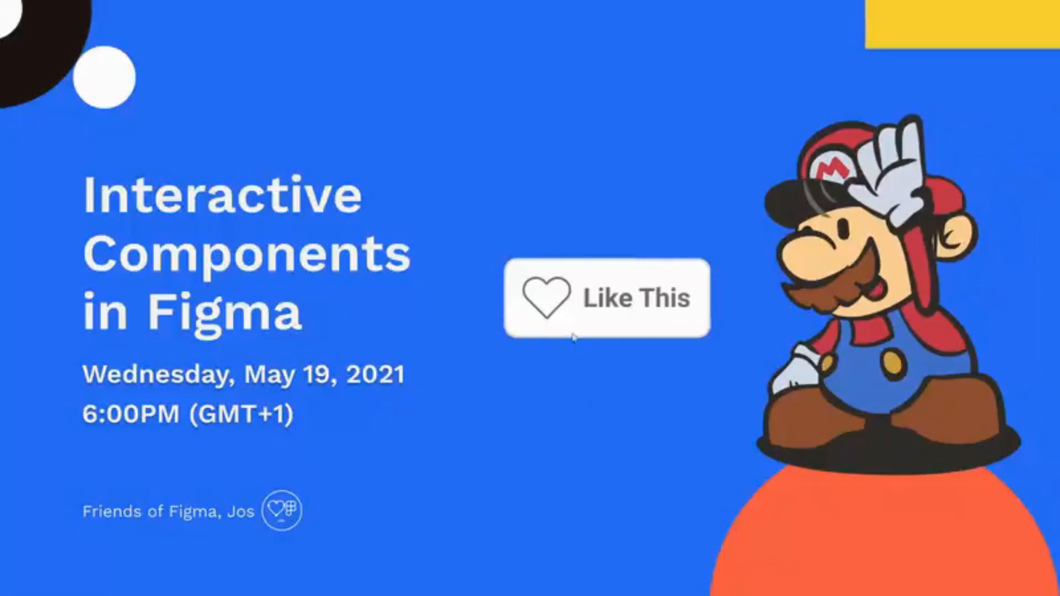
pyautogui.click(565, 315)
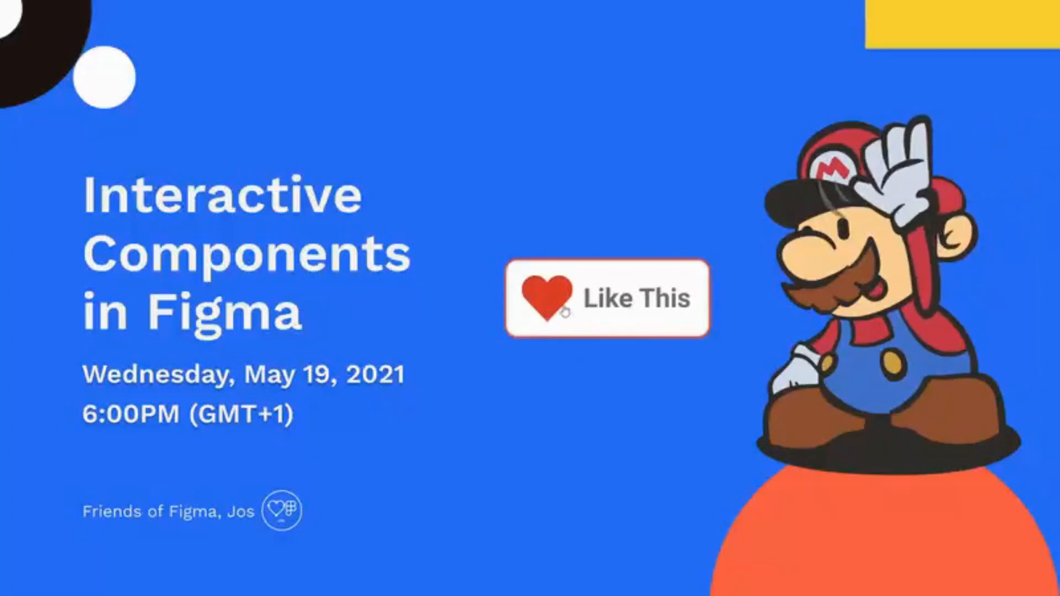
pyautogui.click(566, 314)
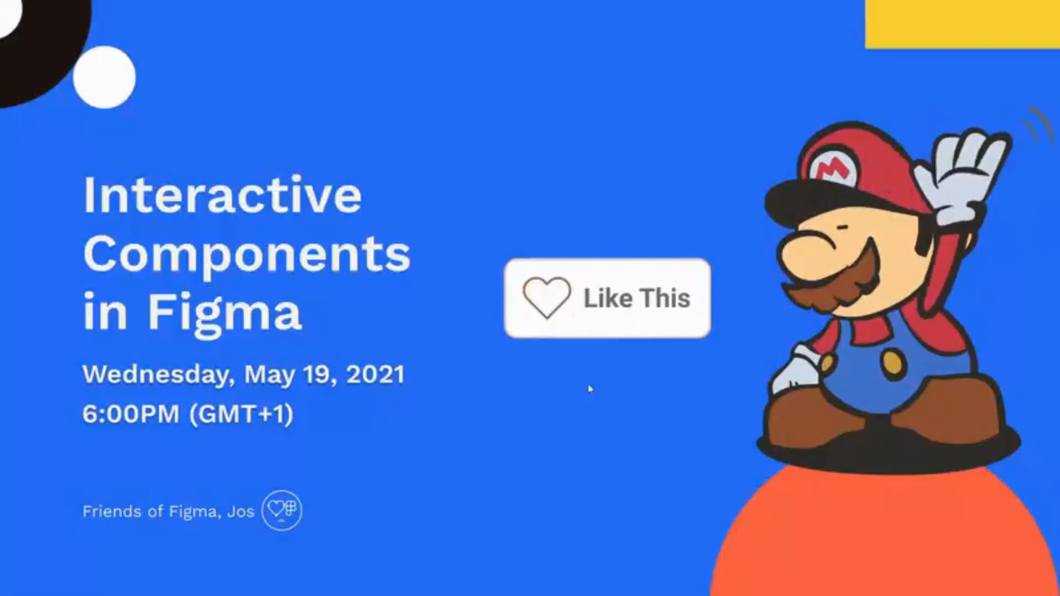
pyautogui.click(572, 329)
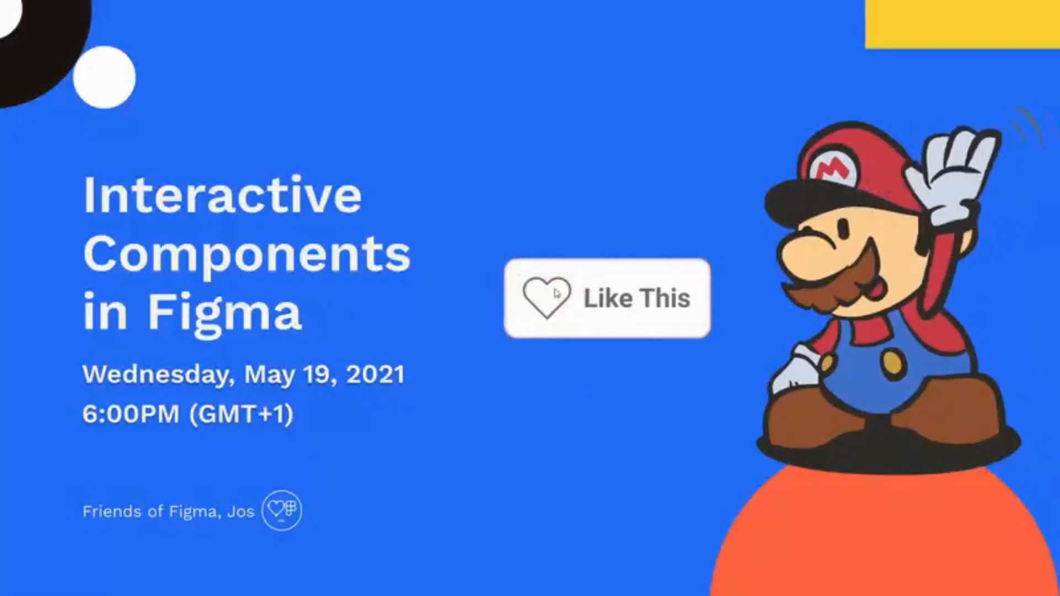